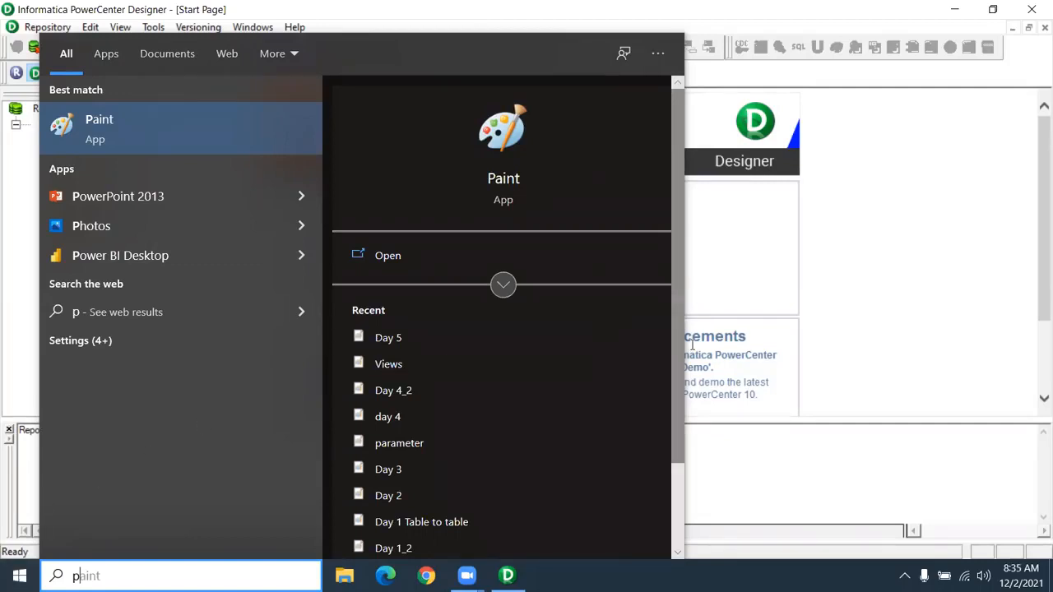
Find and launch the Paint application.
click(234, 131)
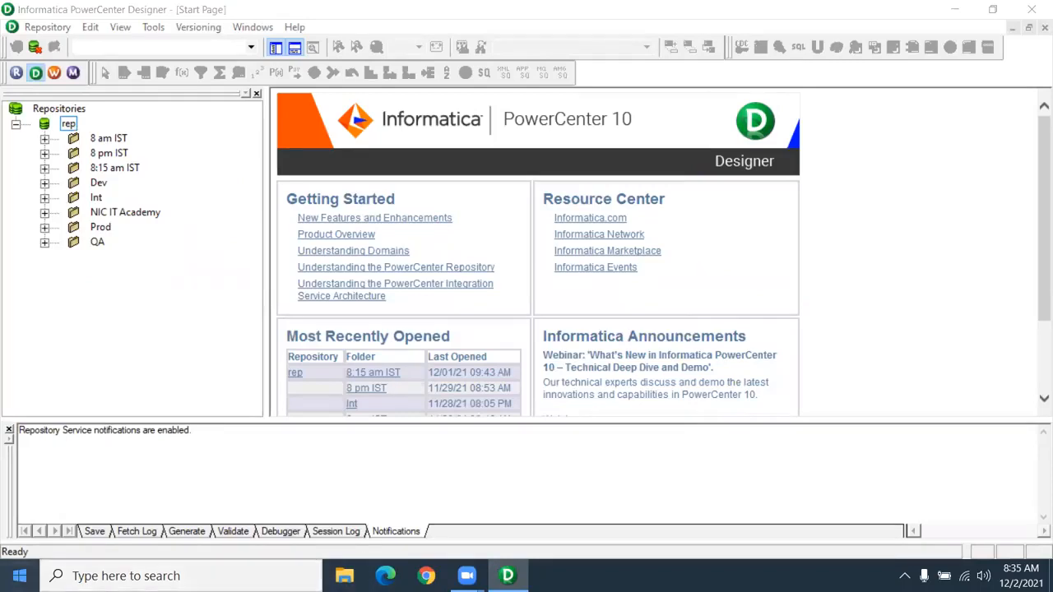
key(super)
text(pan)
key(BackSpace)
text(int)
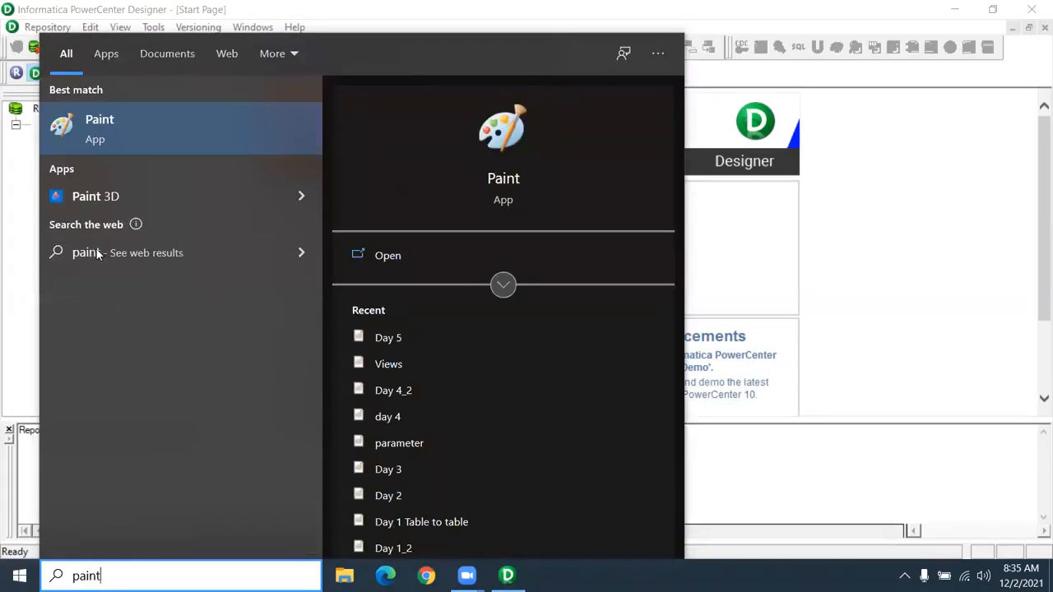
click(102, 120)
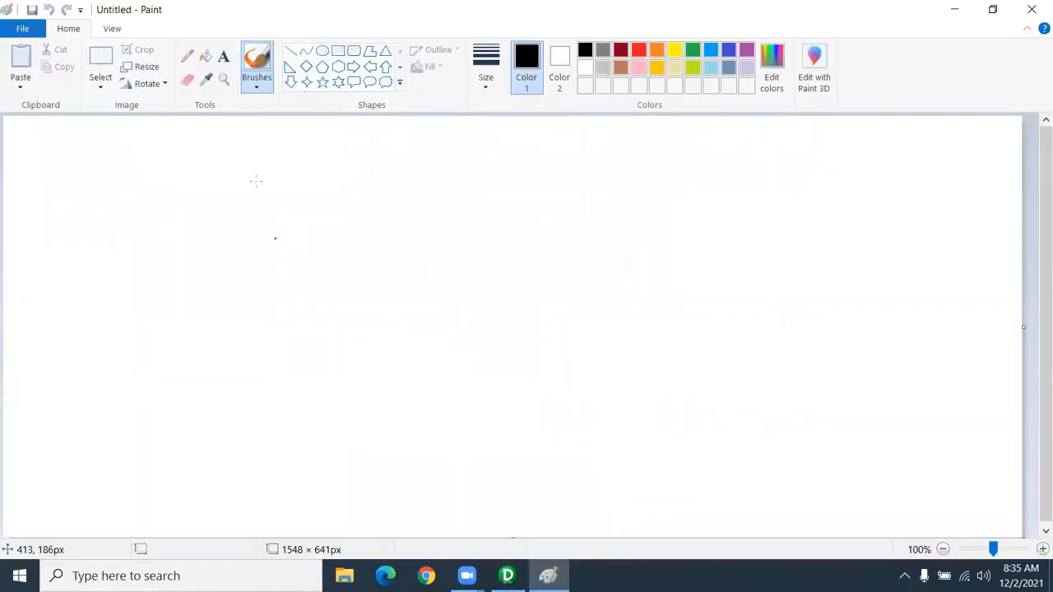
Add the black text title "Indirect File Loading" near the upper edge of the blank canvas.
click(222, 56)
click(139, 149)
text(Indire)
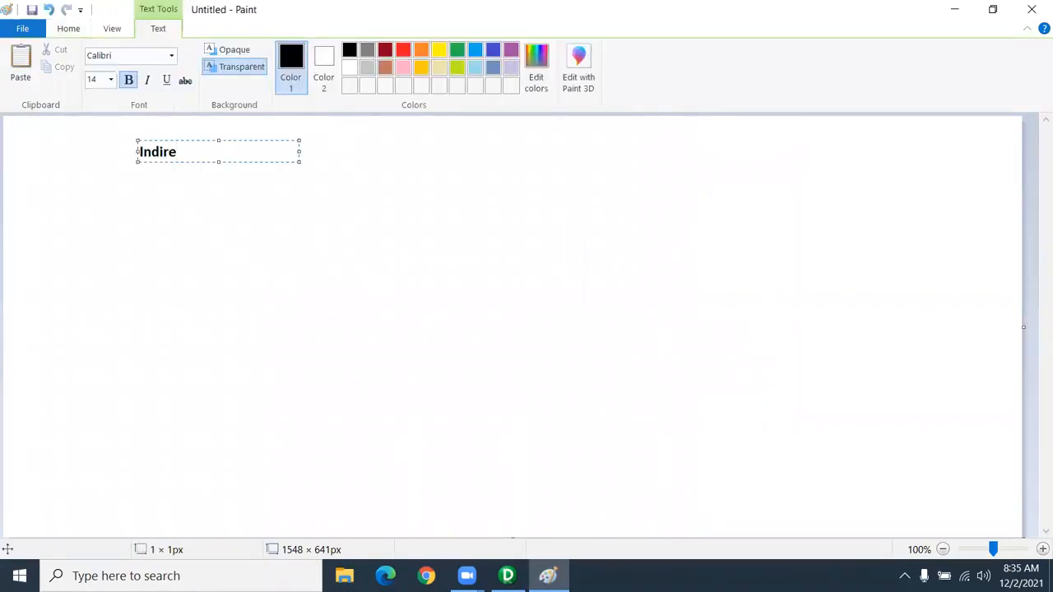
text(ct File Loading)
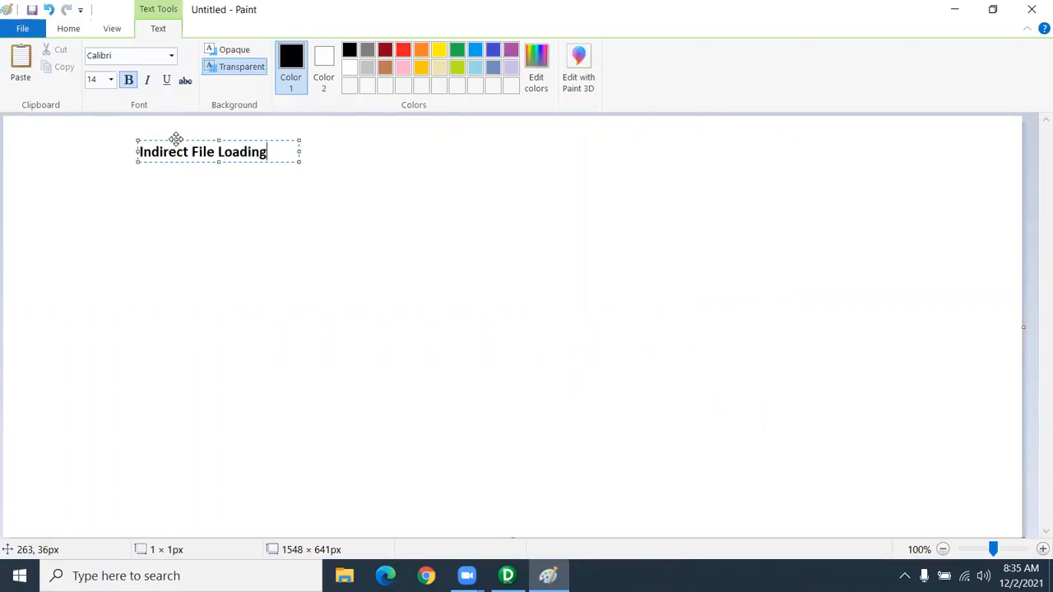
drag(176, 140, 177, 125)
click(184, 238)
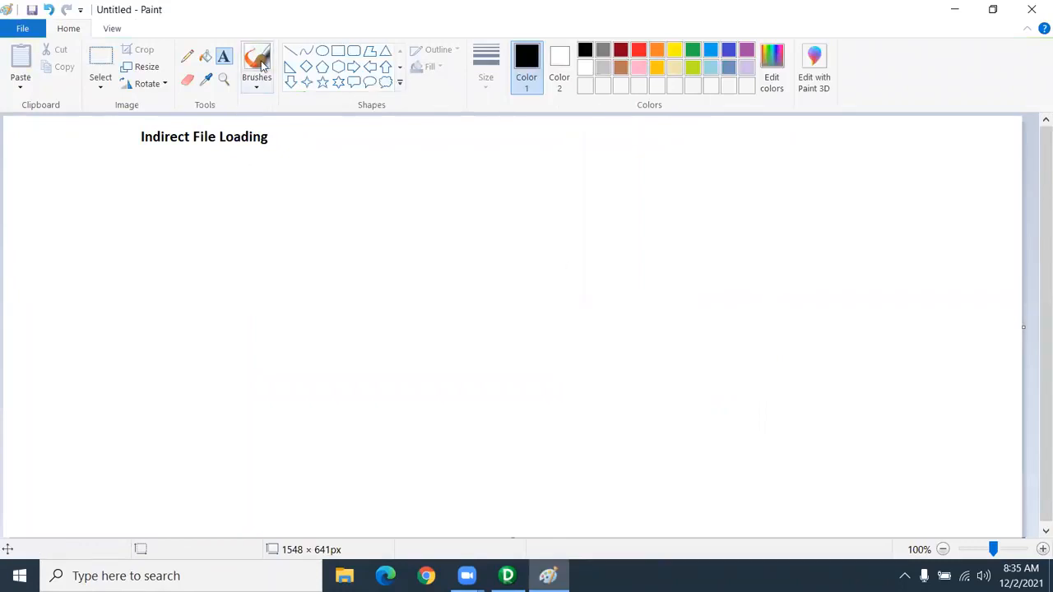
Draw an orange rounded rectangle with a thinner outline, about 151 × 100 px, below the title and slightly to its left.
click(354, 55)
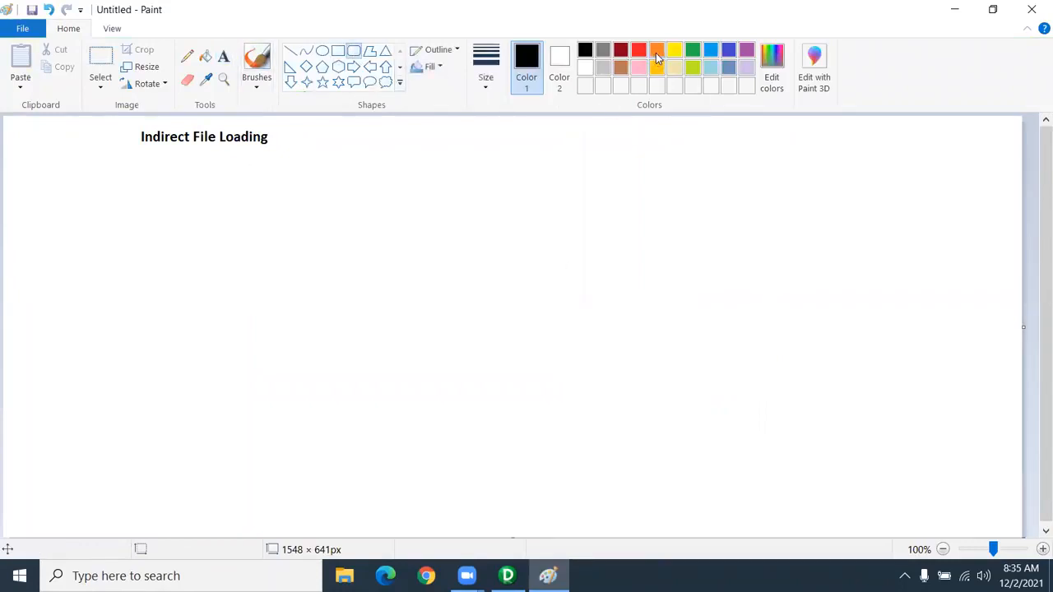
click(656, 51)
drag(127, 186, 233, 280)
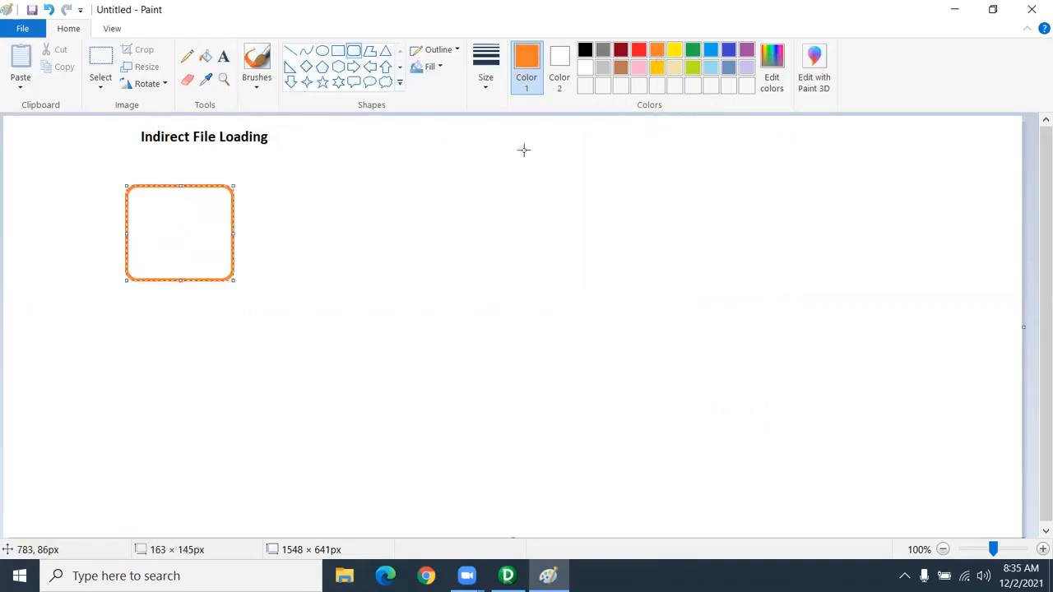
click(485, 70)
click(501, 145)
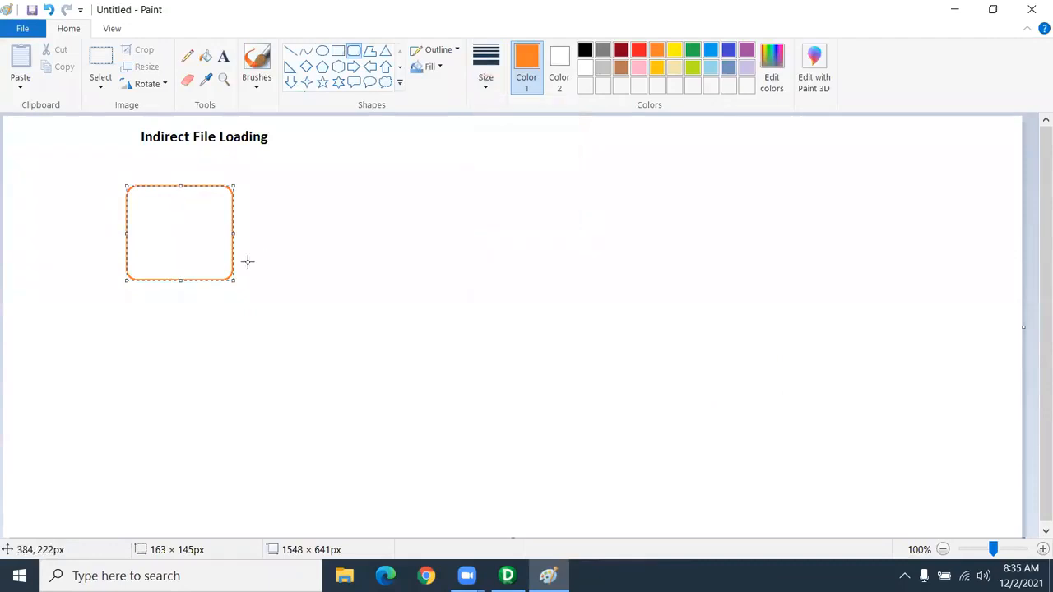
drag(234, 280, 228, 252)
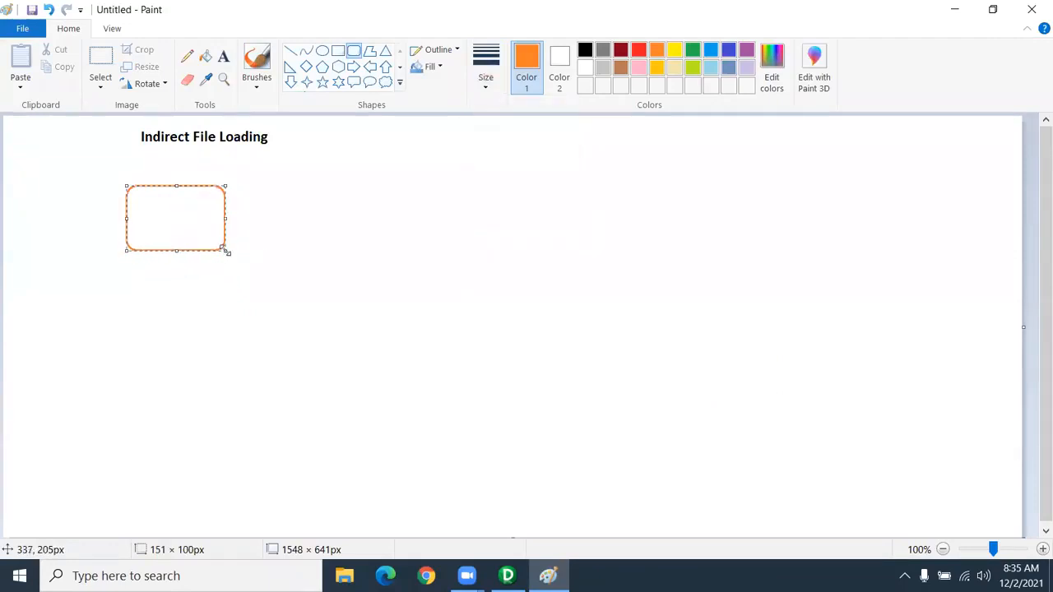
drag(146, 211, 107, 201)
click(136, 268)
Draw four more orange rounded rectangles of similar size in a column below the first one.
drag(87, 250, 189, 315)
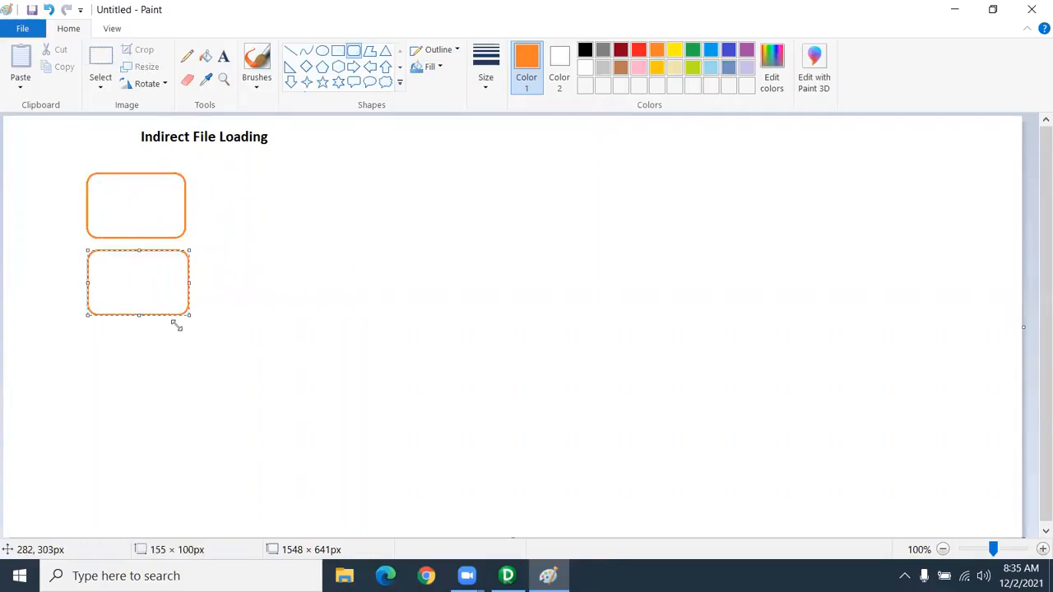
drag(89, 334, 188, 392)
drag(137, 370, 134, 367)
click(97, 421)
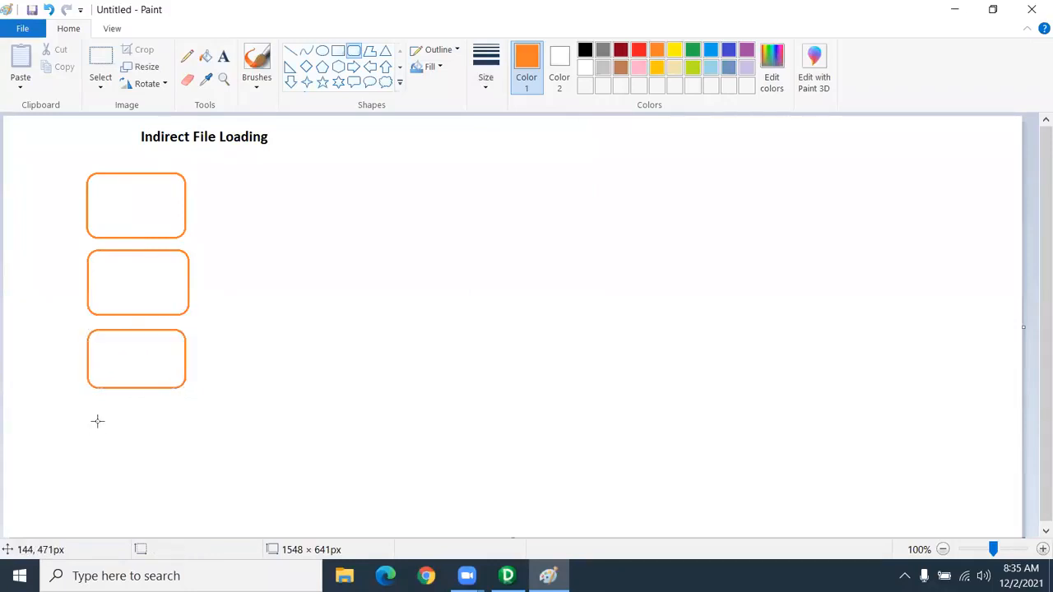
drag(90, 404, 187, 461)
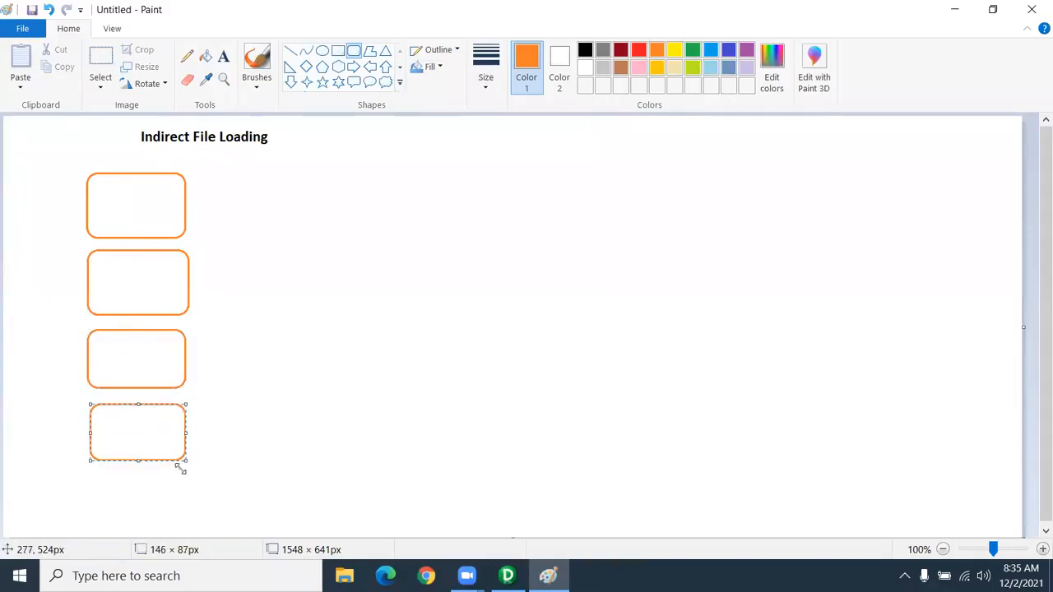
drag(90, 483, 156, 498)
click(230, 374)
Draw a tall green rounded rectangle, about 286 × 471 px, on the right side of the canvas.
click(188, 58)
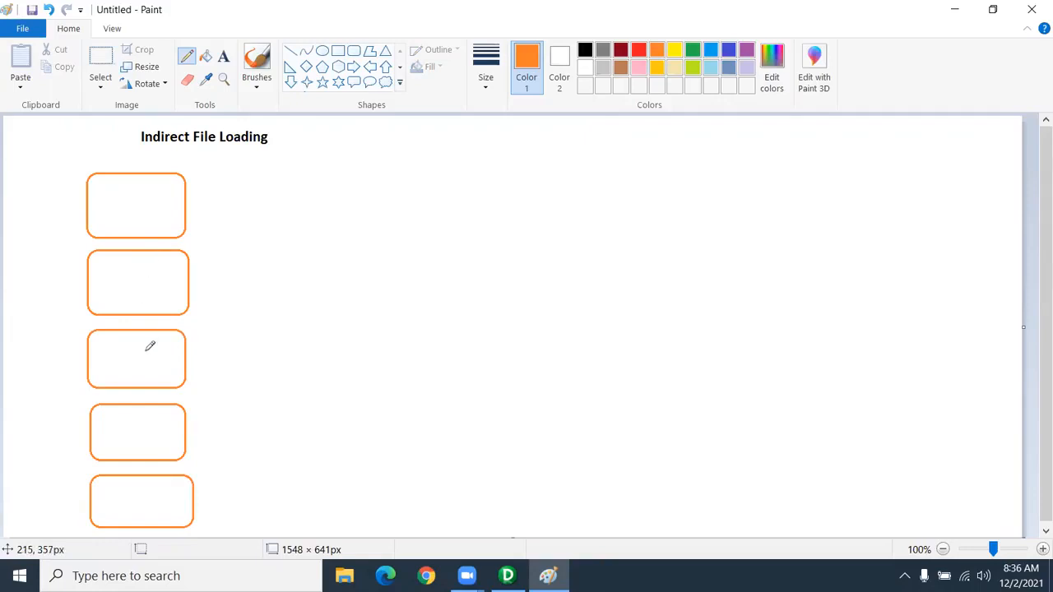
click(695, 55)
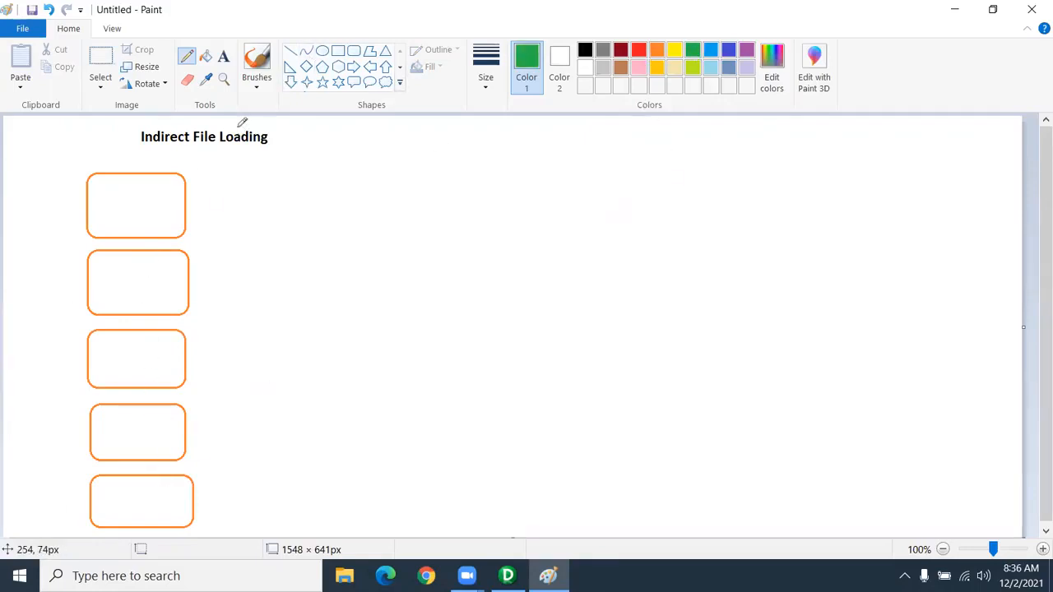
click(354, 51)
drag(714, 190, 902, 498)
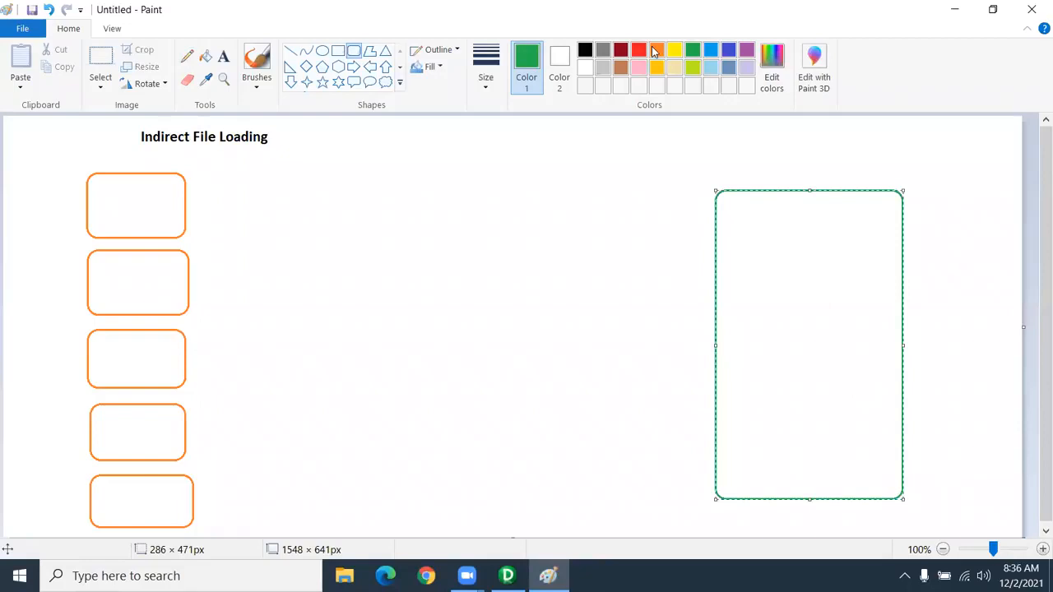
drag(804, 269, 836, 250)
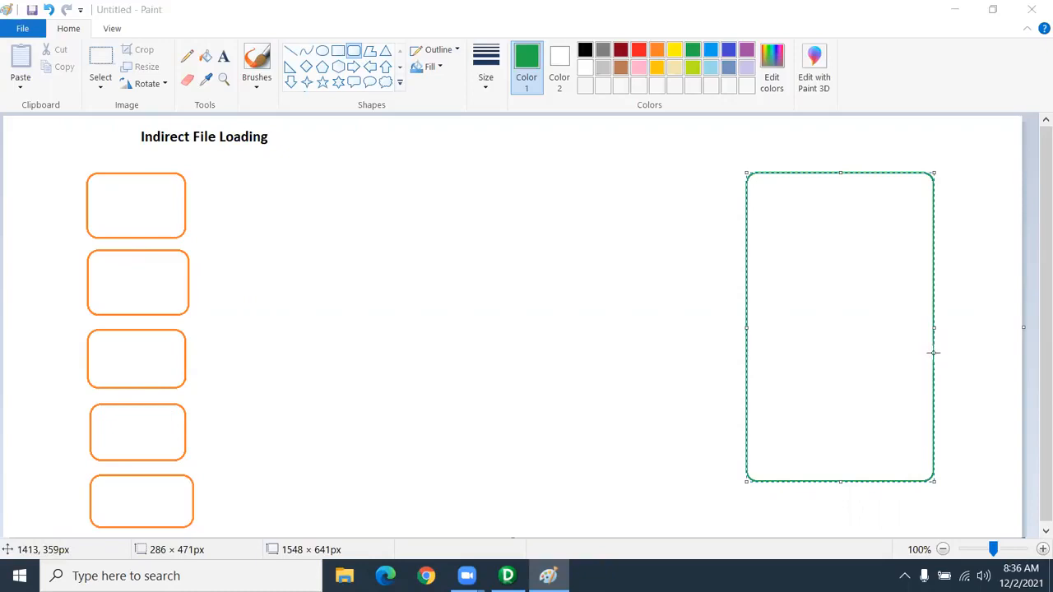
click(738, 129)
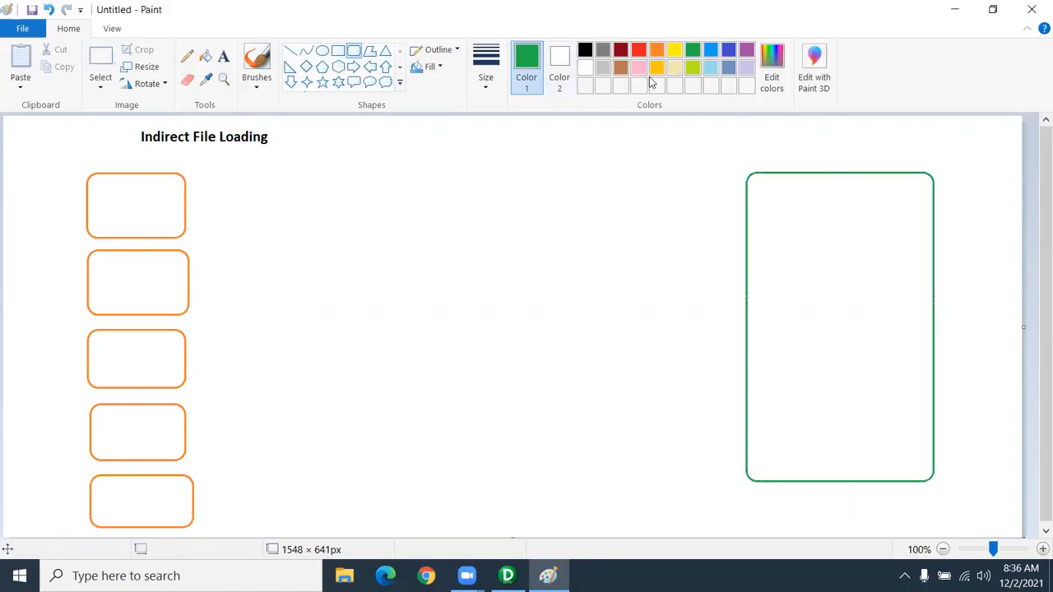
Label the green rectangle with the indigo text "T_Employees" above it.
click(727, 51)
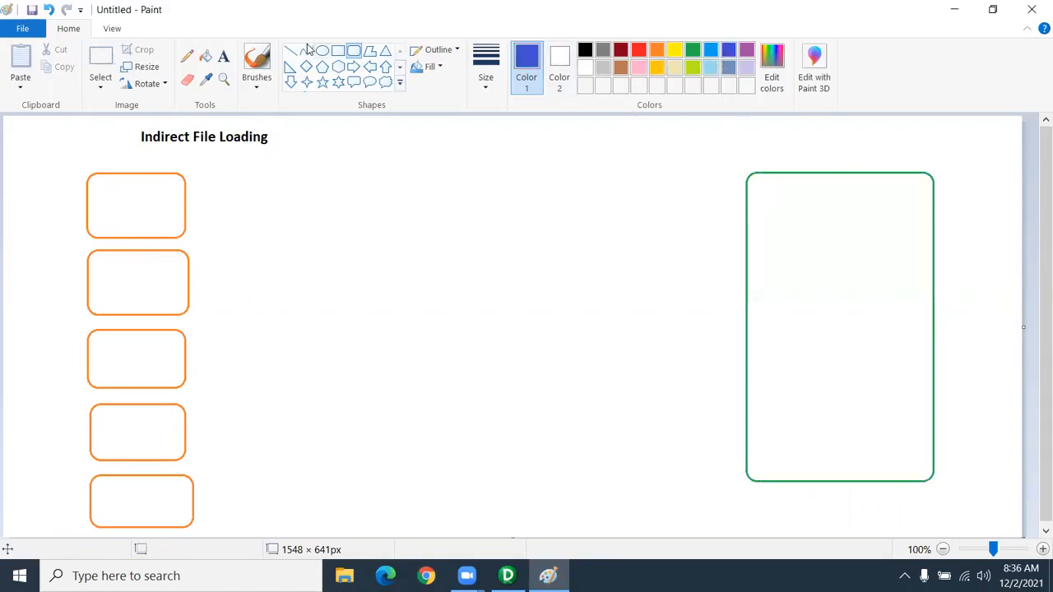
click(224, 56)
click(765, 140)
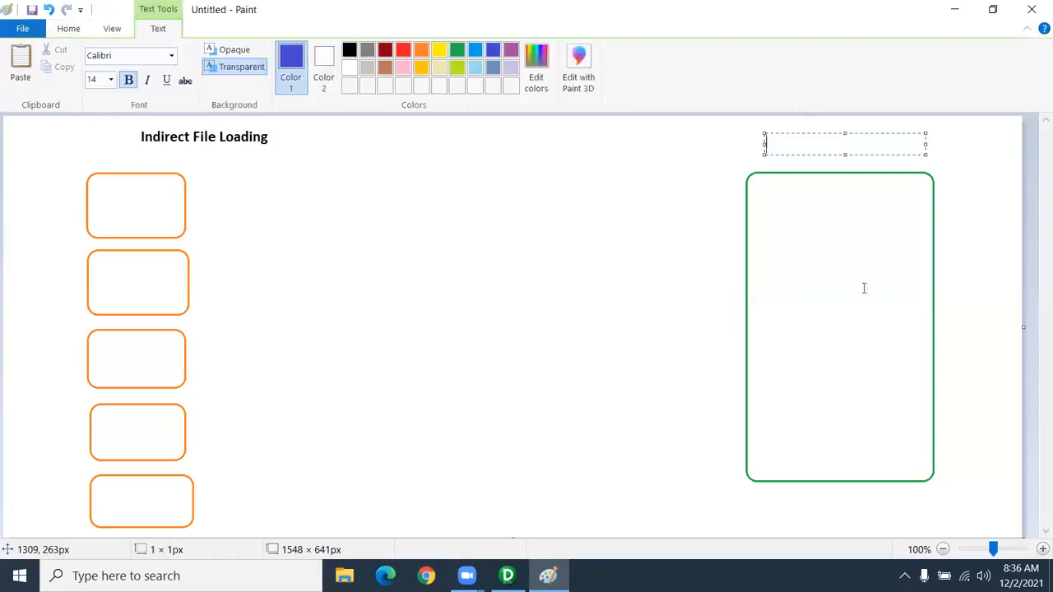
text(T_Employees)
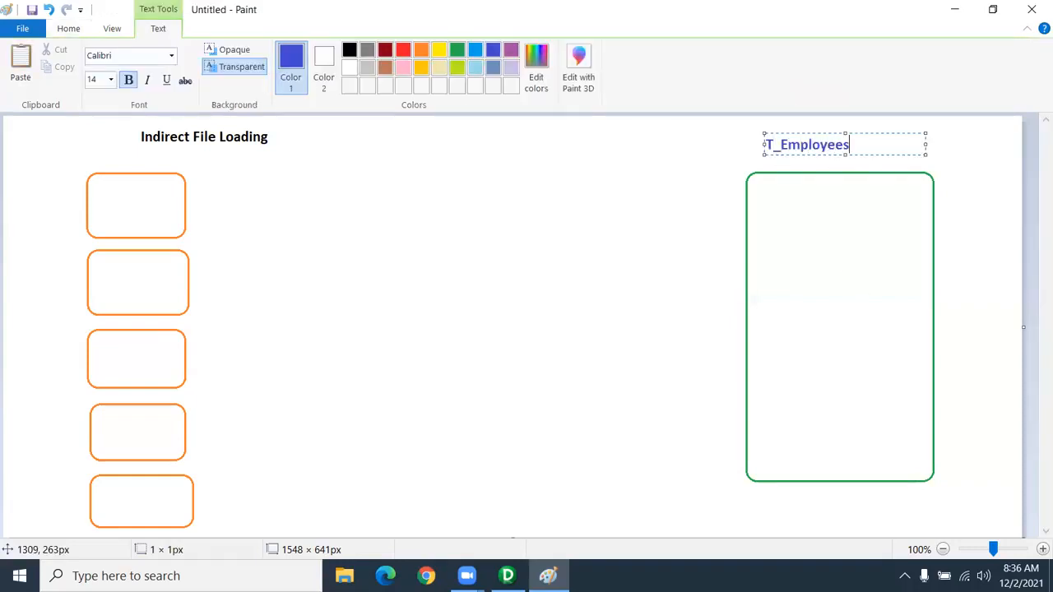
click(229, 297)
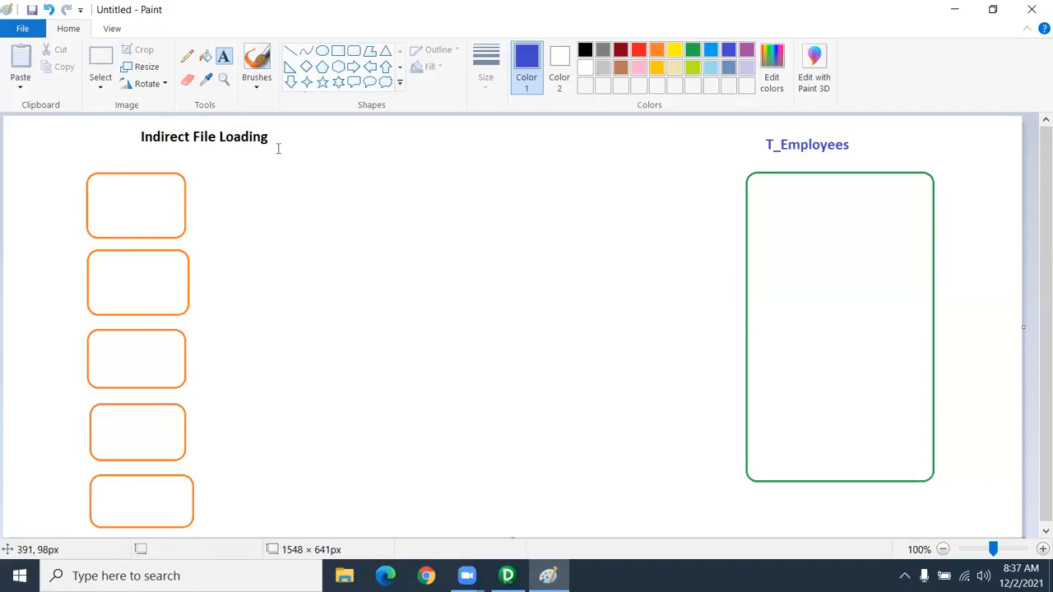
Draw two upright light blue rounded rectangles side by side in the middle of the canvas.
click(354, 51)
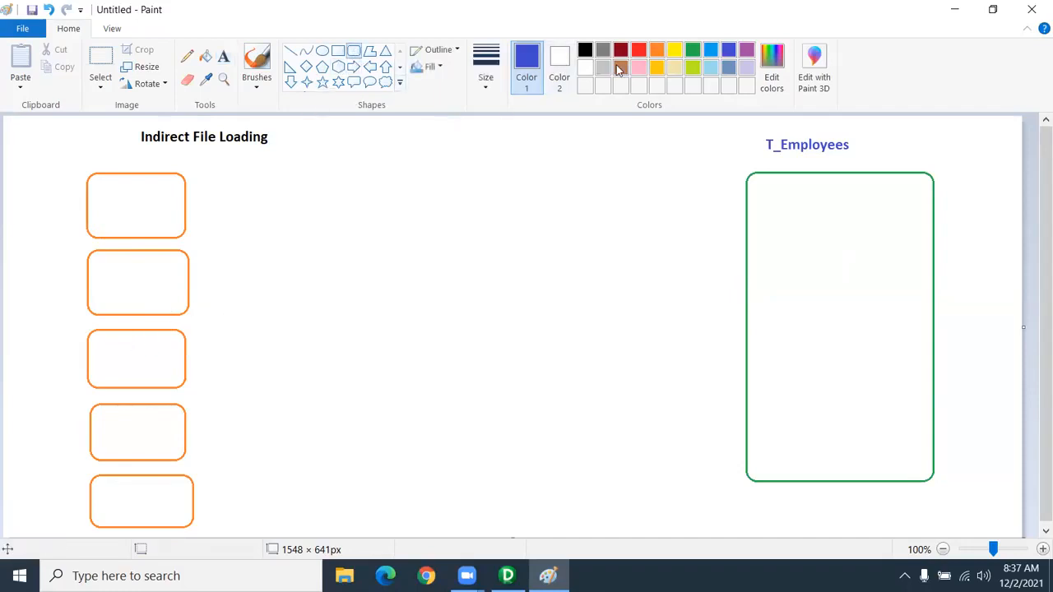
click(711, 51)
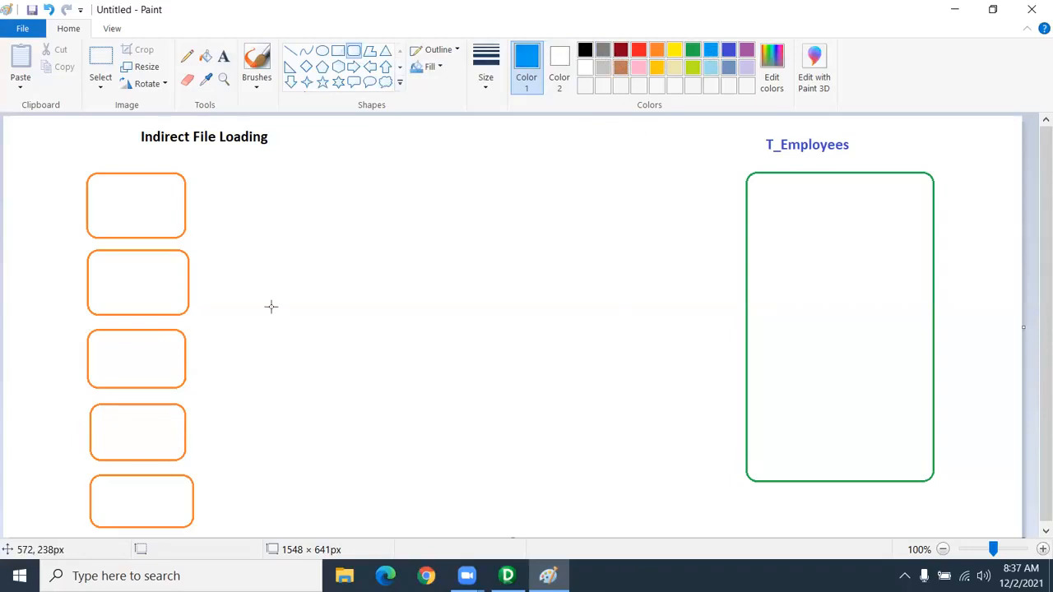
drag(350, 254, 441, 398)
drag(398, 330, 411, 330)
click(512, 271)
drag(474, 251, 576, 393)
click(691, 371)
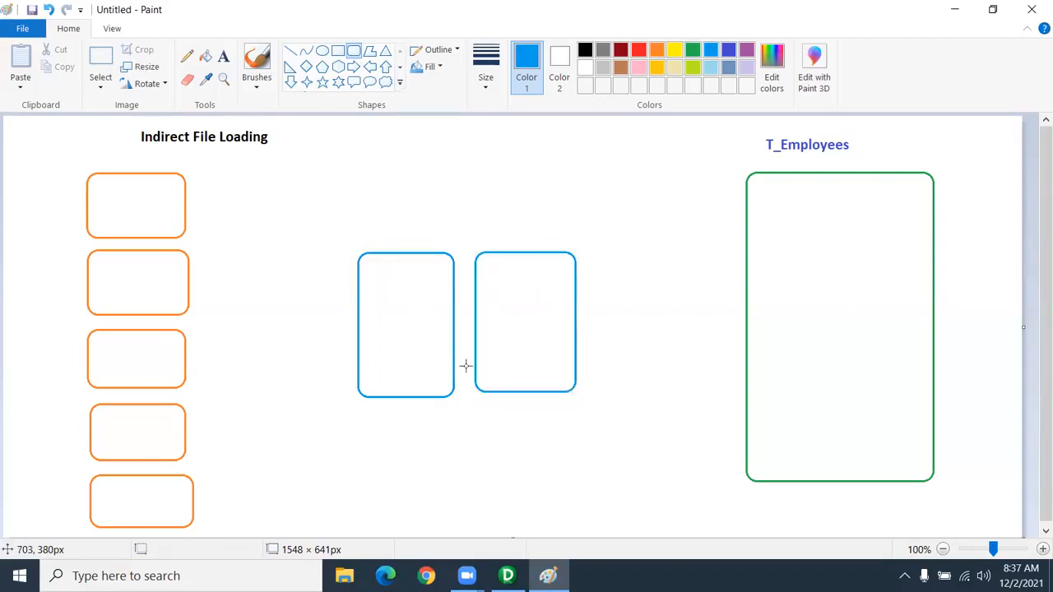
Pencil six short lines linking the two blue boxes and six long lines from the second box to the green rectangle.
click(187, 55)
mouse_move(456, 268)
mouse_down()
mouse_move(477, 268)
mouse_move(467, 335)
mouse_move(475, 383)
mouse_up()
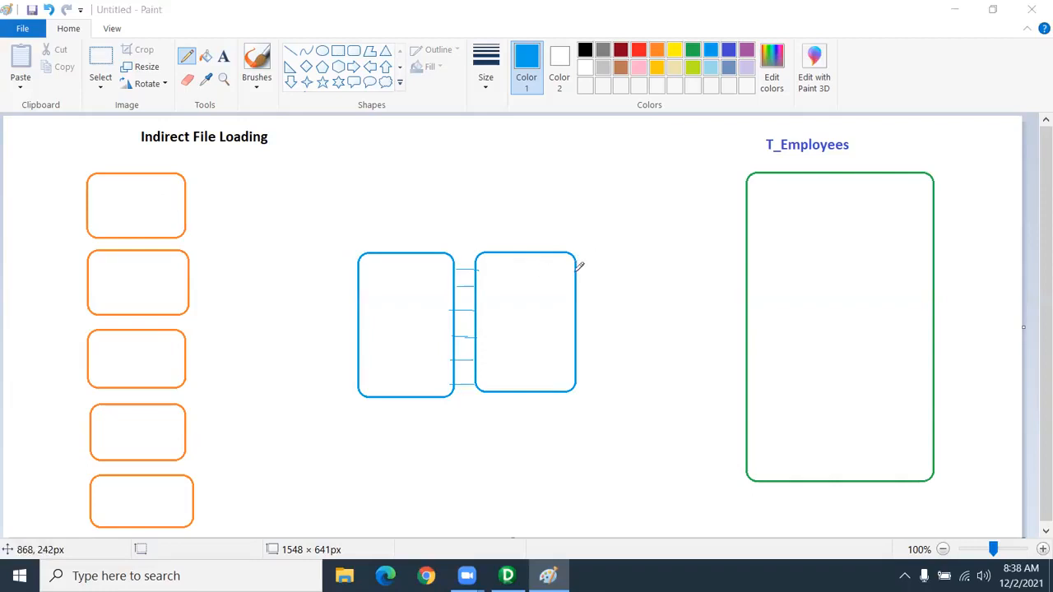
drag(579, 264, 750, 266)
drag(578, 285, 749, 285)
drag(578, 308, 744, 311)
drag(578, 330, 747, 337)
drag(578, 359, 749, 363)
drag(576, 376, 745, 388)
Draw a black rounded rectangle, about 219 × 243 px, between the lower orange boxes and the first blue box.
click(353, 51)
mouse_move(218, 343)
mouse_down()
mouse_move(338, 491)
mouse_move(342, 510)
mouse_move(314, 492)
mouse_move(353, 498)
mouse_up()
drag(258, 466, 244, 473)
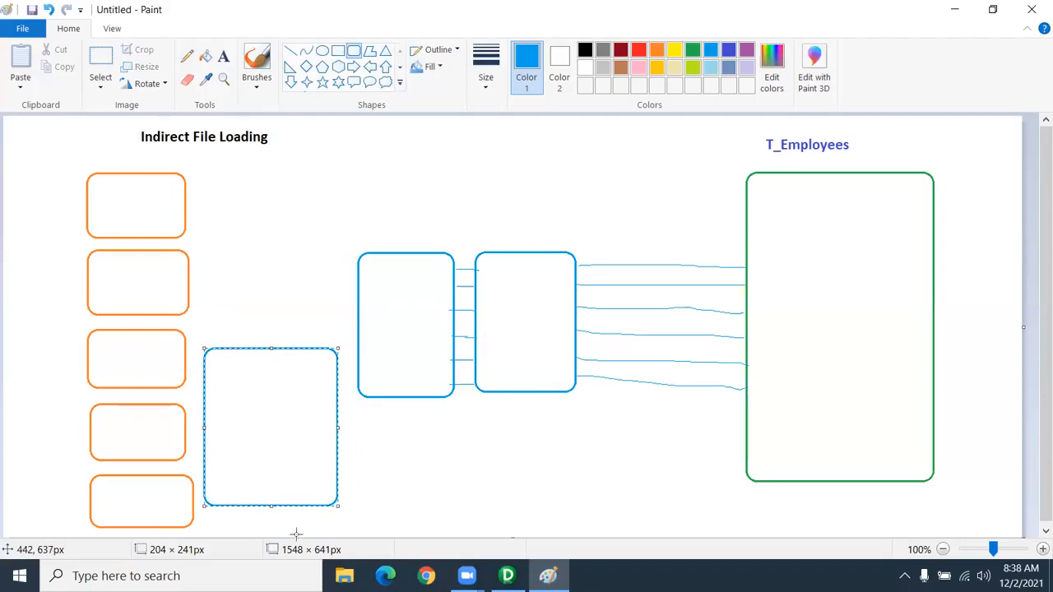
drag(338, 505, 348, 506)
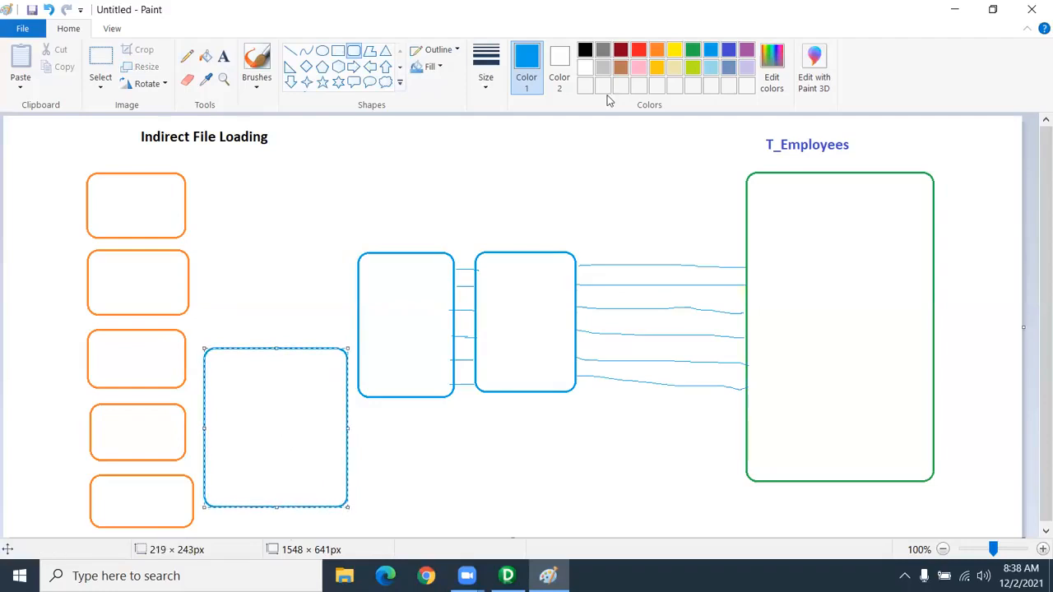
click(585, 52)
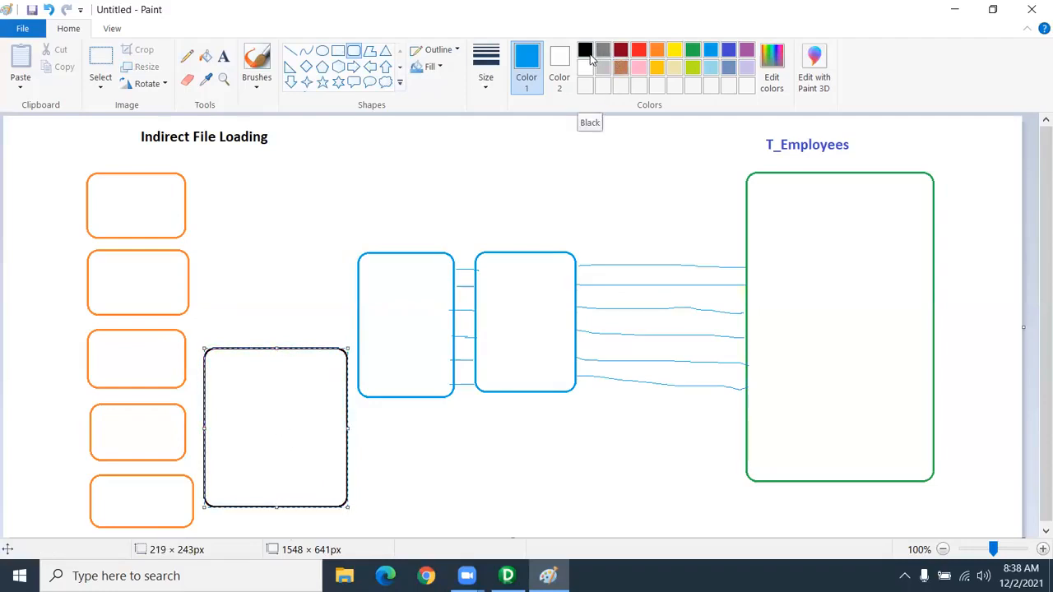
click(271, 220)
Label the black rectangle with the text "master.txt" above it.
click(224, 57)
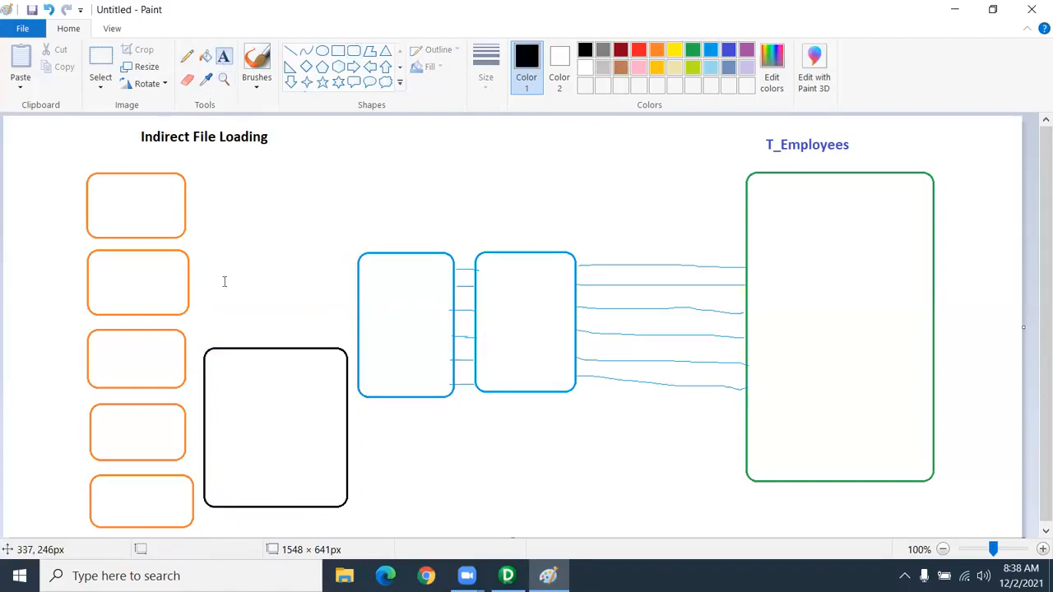
click(217, 322)
text(master.txt)
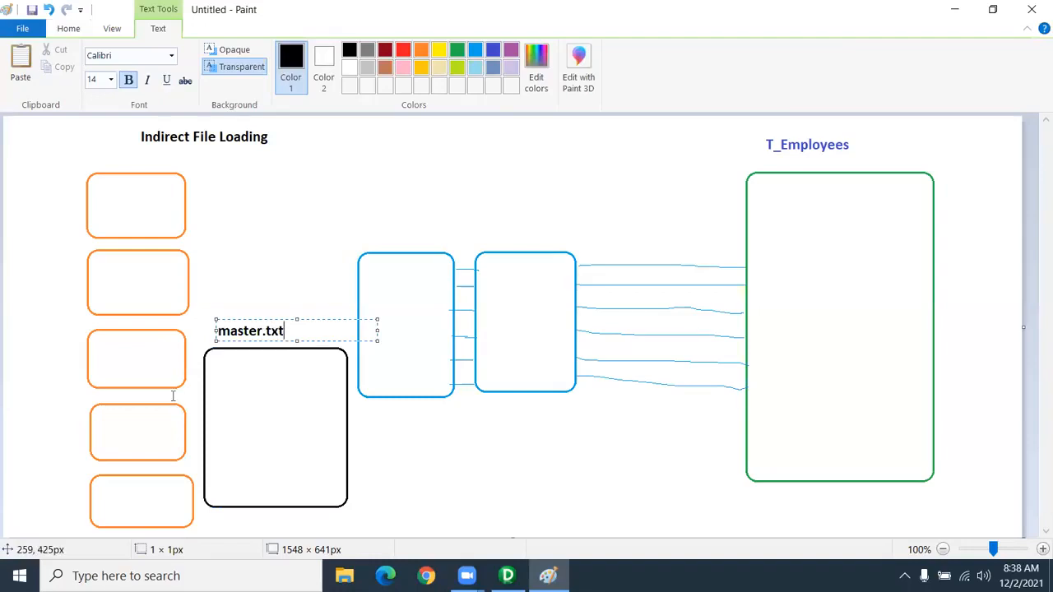
Add the text "s_ff_employees_1.csv" at the upper edge inside the black rectangle and align it with the box.
click(215, 364)
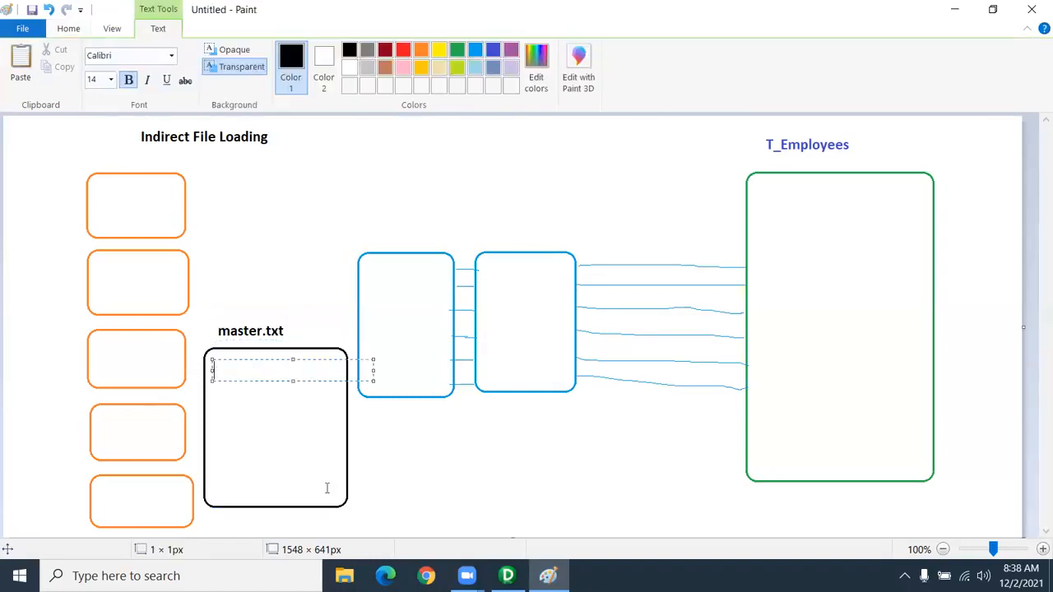
text(s_ff_employees_1.csv)
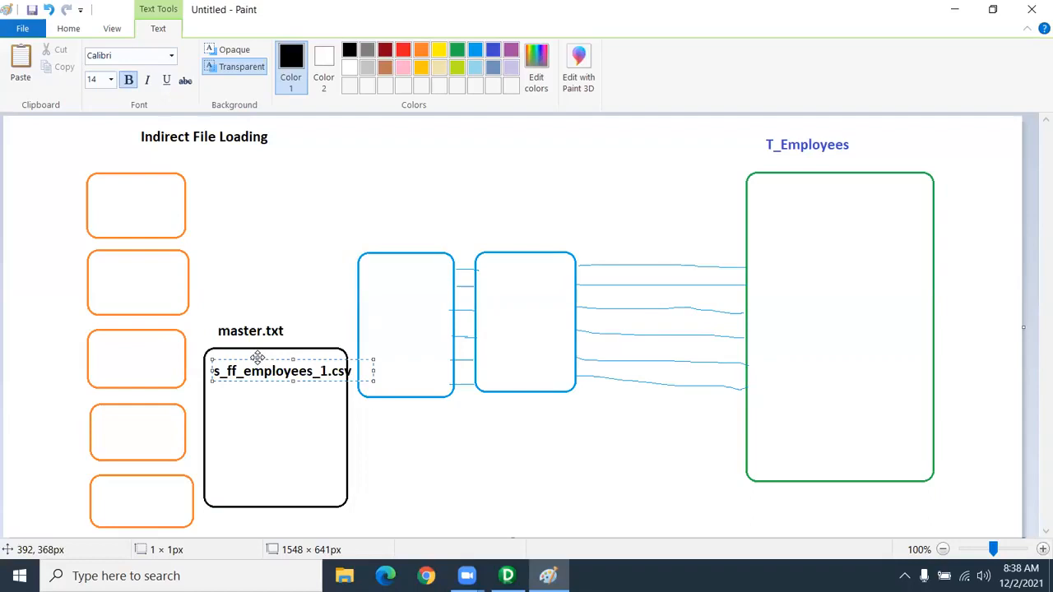
drag(258, 356, 250, 351)
Duplicate the file name s_ff_employees_1.csv onto four new lines below it in the same text box.
drag(346, 367, 199, 360)
key(ctrl+c)
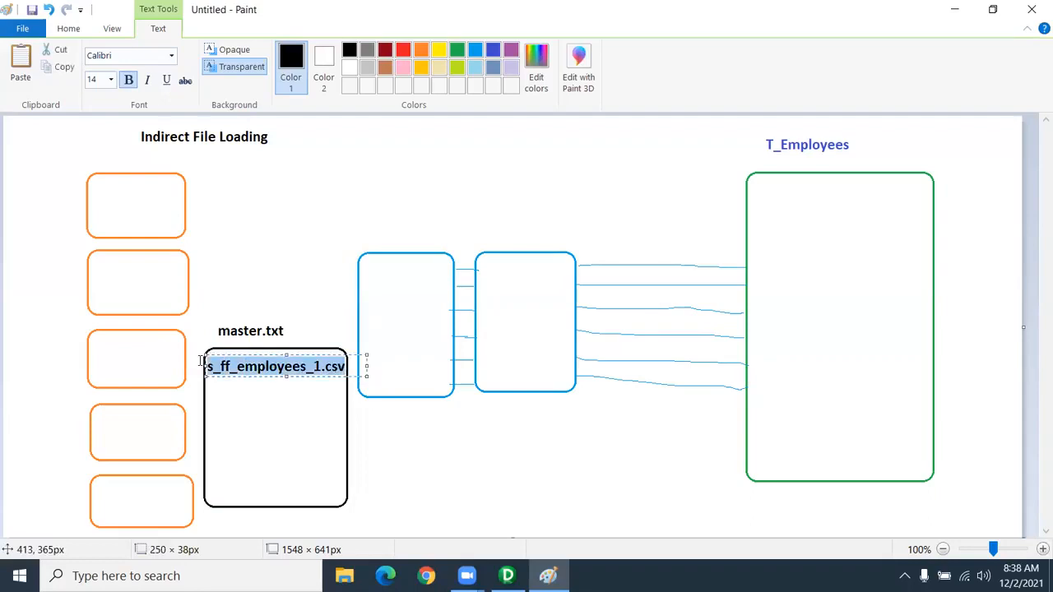
click(352, 372)
key(Return)
key(ctrl+v)
key(Return)
key(ctrl+v)
key(Return)
key(ctrl+v)
key(Return)
key(ctrl+v)
Renumber the four duplicated file names in the master.txt box as s_ff_employees_2.csv through s_ff_employees_5.csv and finish the text box.
click(322, 386)
key(BackSpace)
text(2)
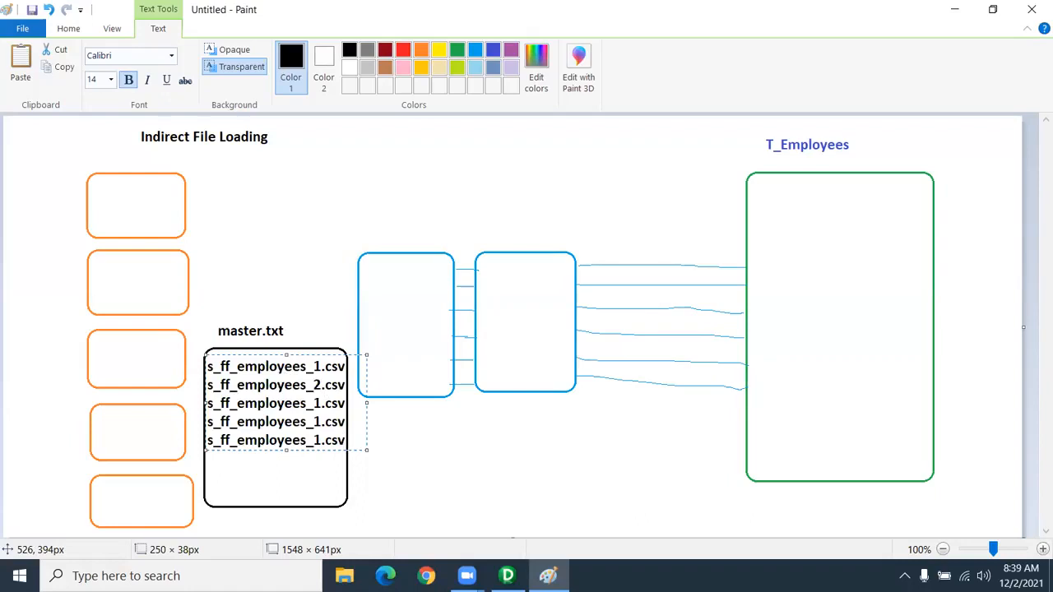
click(323, 404)
key(BackSpace)
text(3)
key(BackSpace)
text(4)
click(321, 403)
click(322, 440)
key(BackSpace)
text(5)
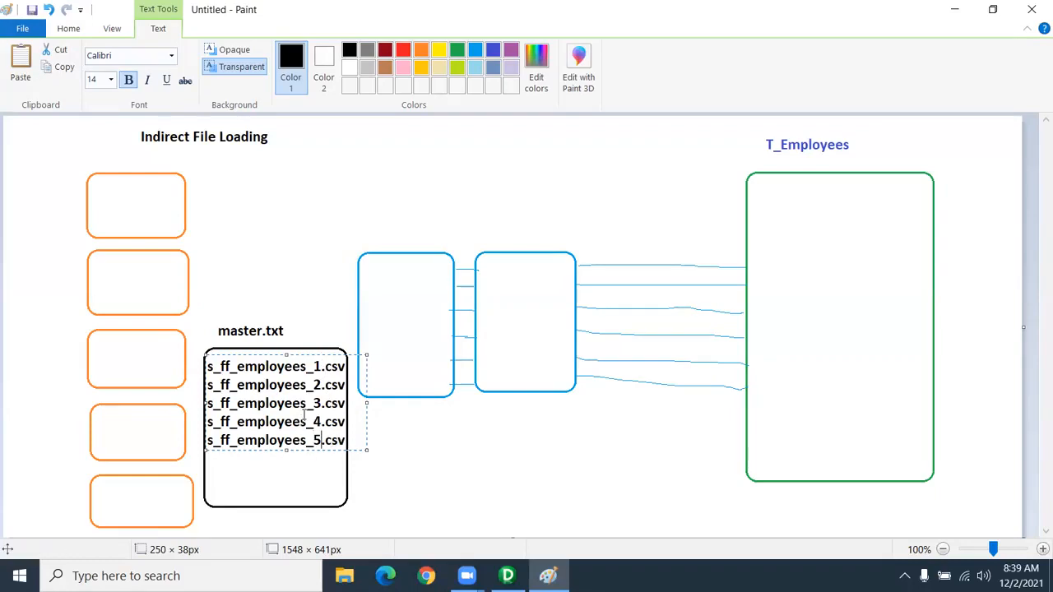
drag(245, 422, 354, 423)
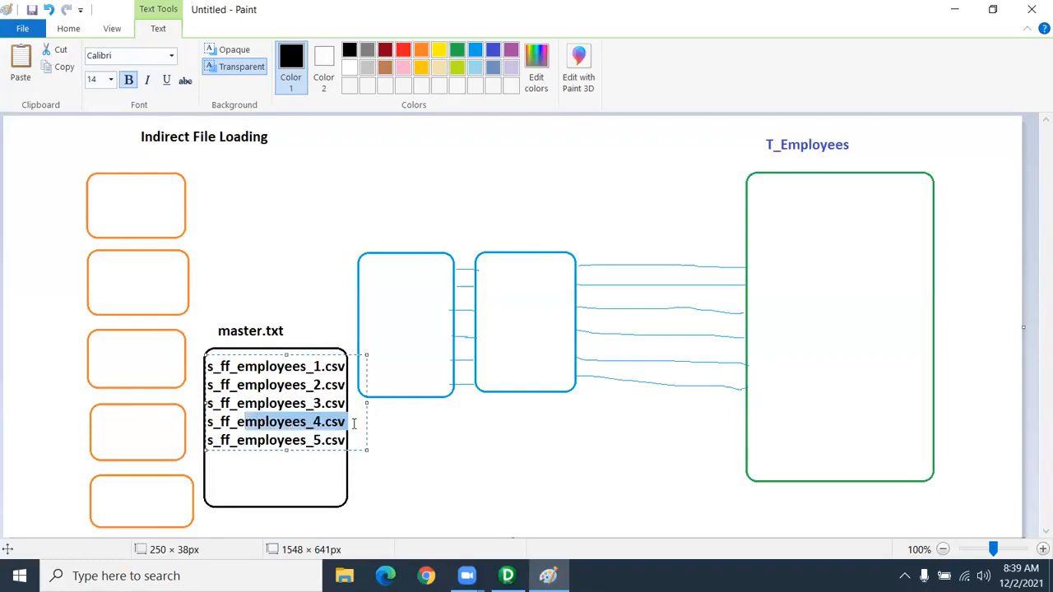
click(320, 480)
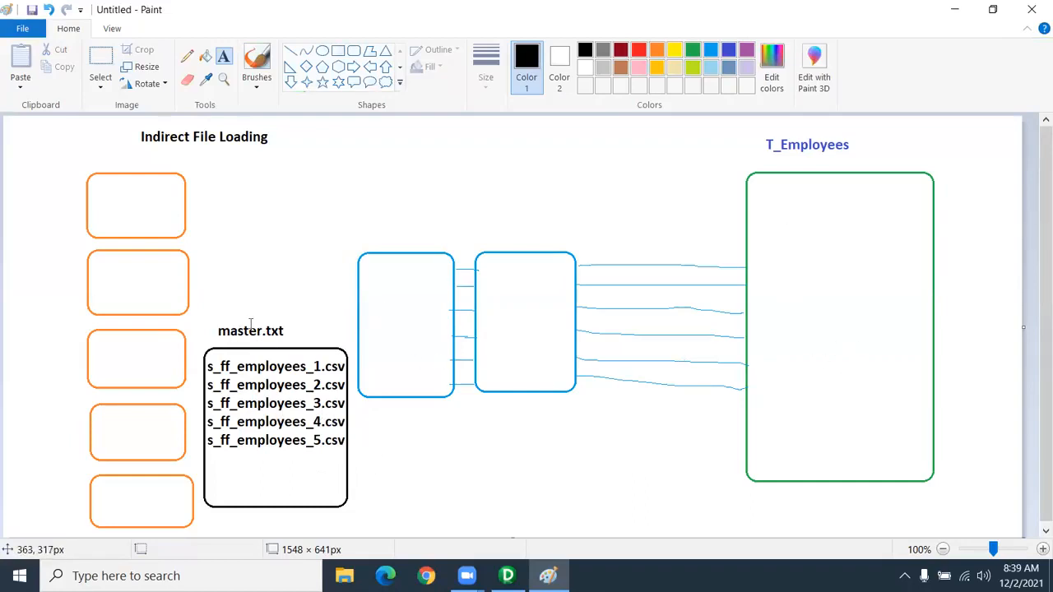
Add the green text "file Name: master.txt" below the first blue box, followed by a blank line.
click(369, 430)
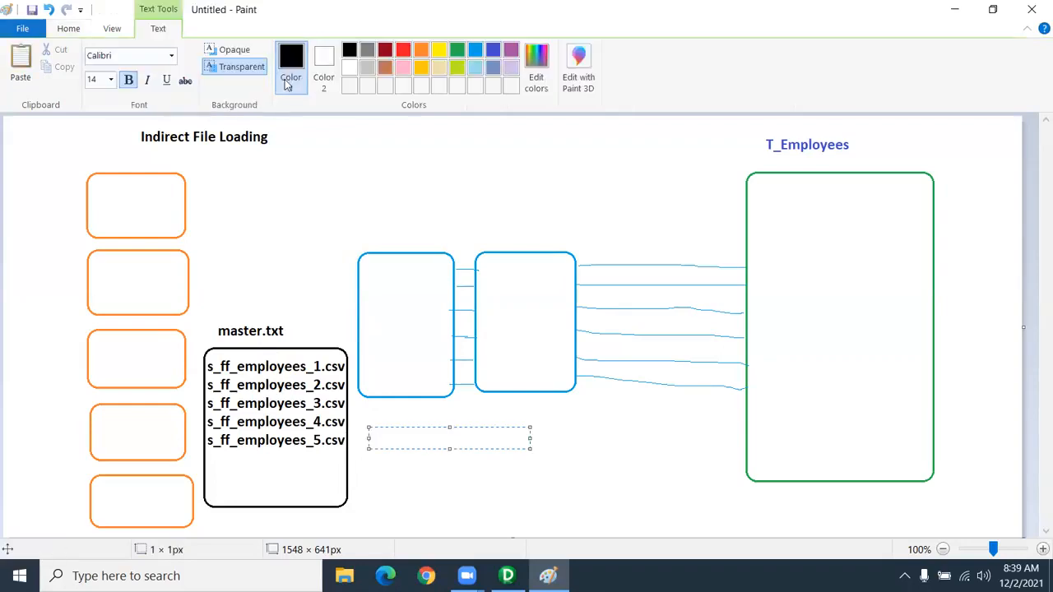
click(404, 51)
click(457, 51)
text(file Name: )
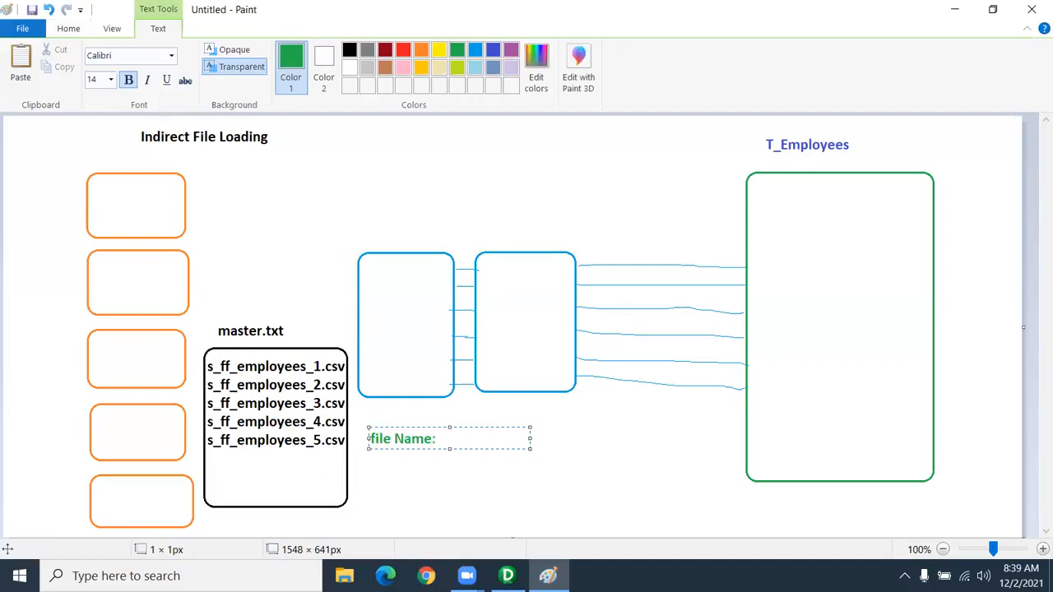
text(master.txt)
key(Return)
key(Return)
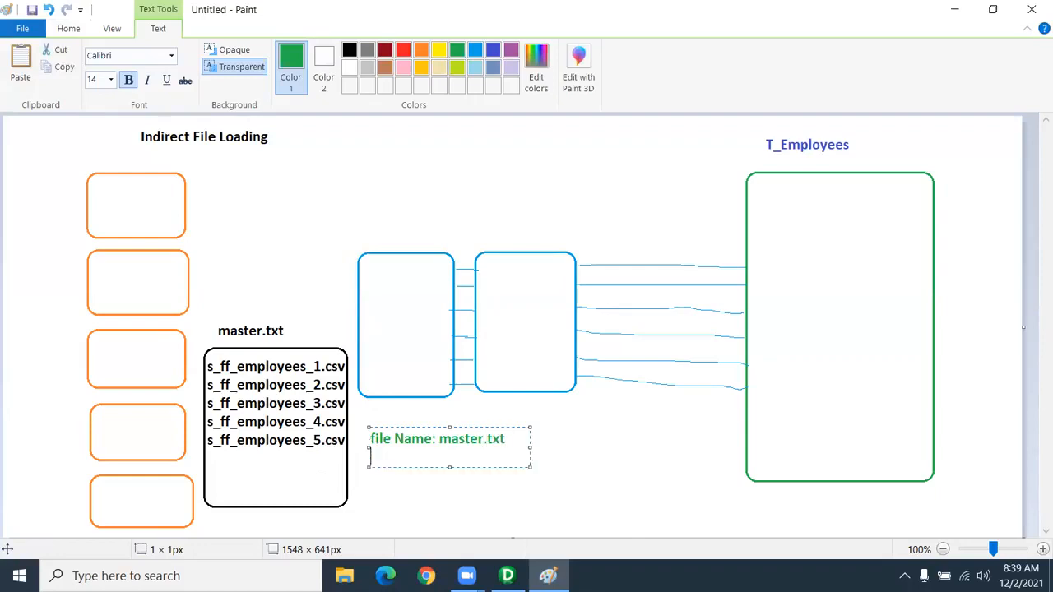
Add the line "File type: Indirect" to the green text below the file name and finish the text box.
text(file type: )
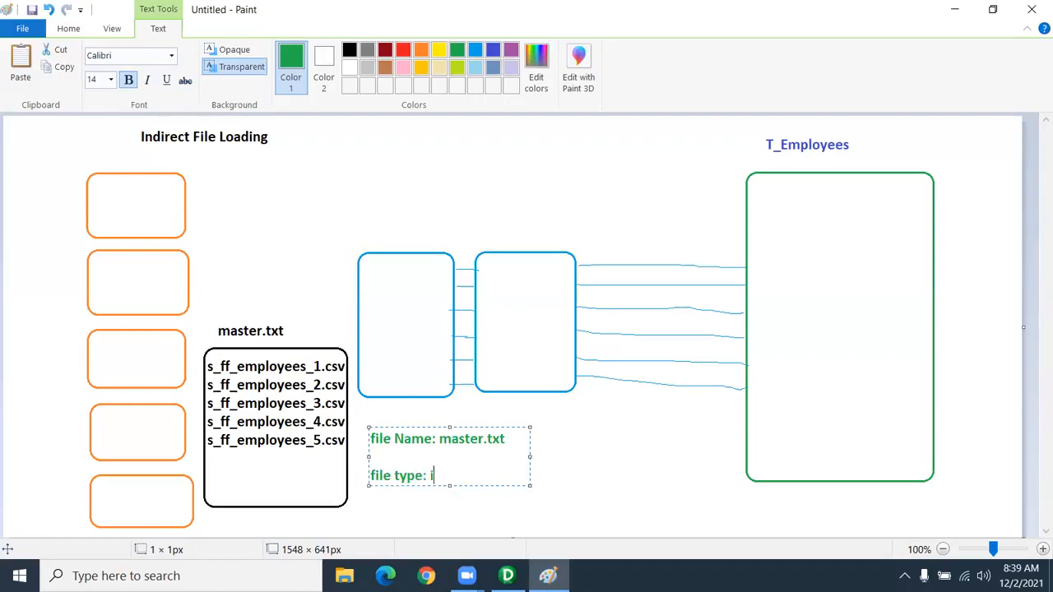
text(Indirect)
click(374, 475)
key(BackSpace)
text(F)
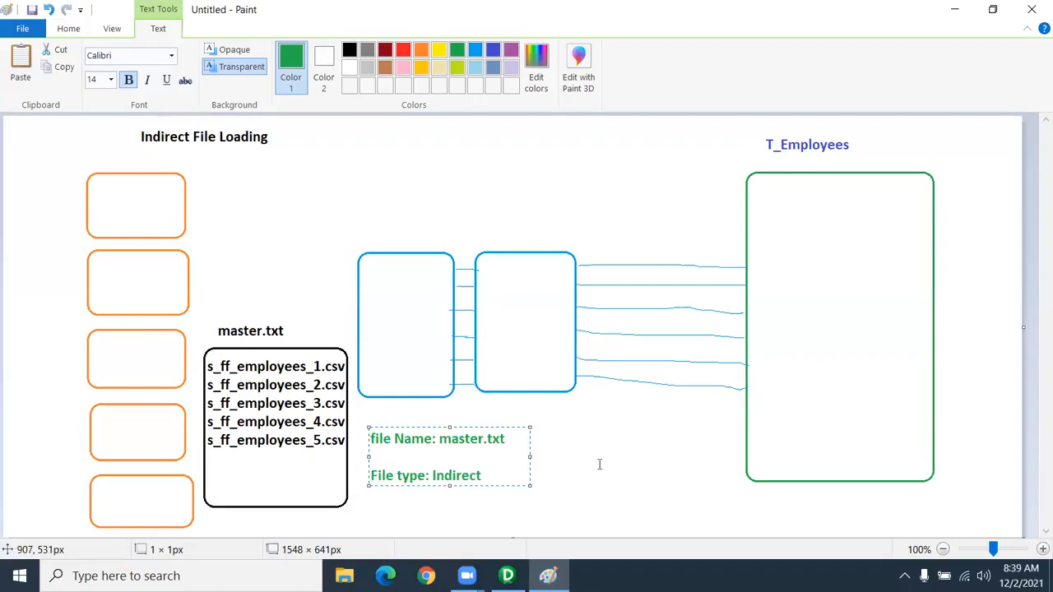
click(537, 486)
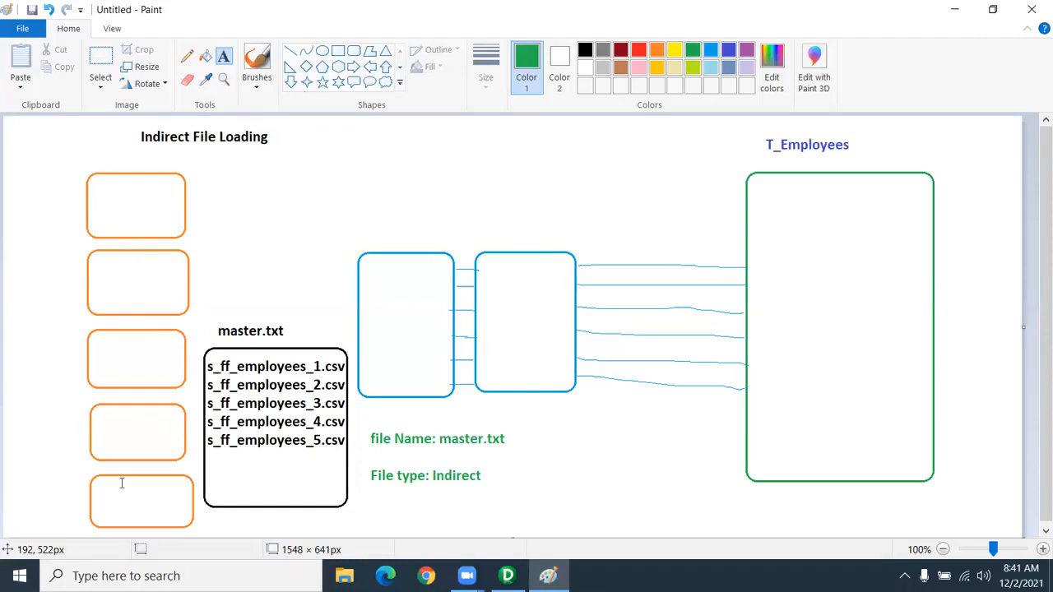
Switch to File Explorer and open the folder C:\Informatica\10.2.0\server\infa_shared\SrcFiles\One.
click(344, 575)
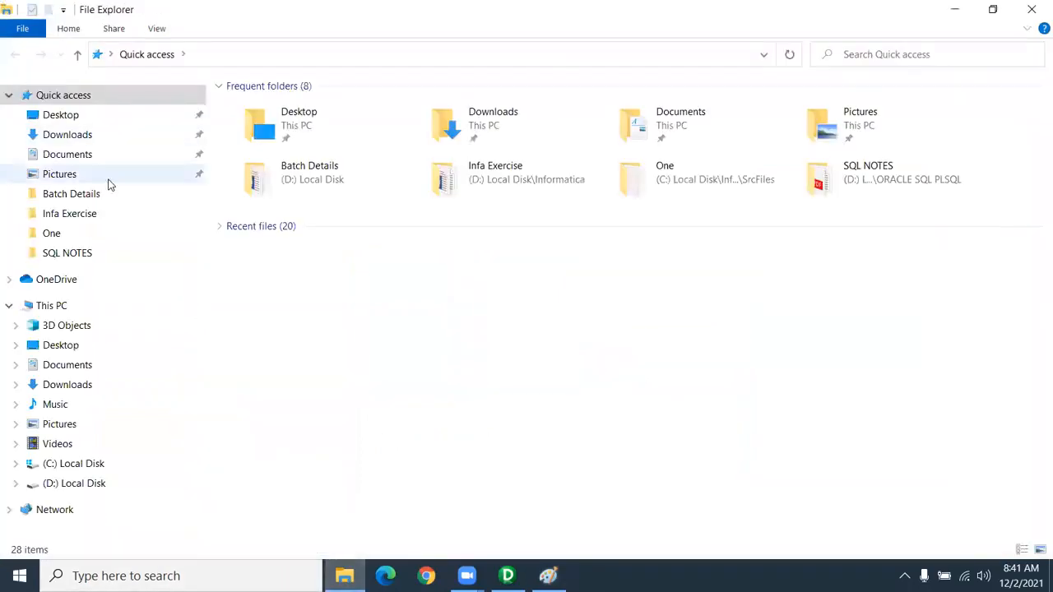
click(110, 470)
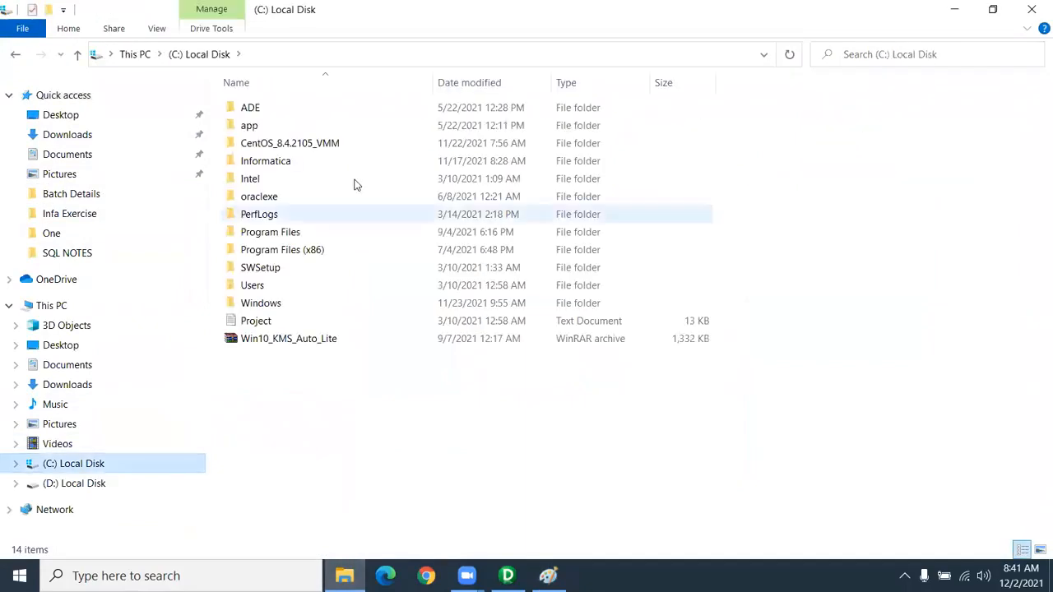
double_click(282, 163)
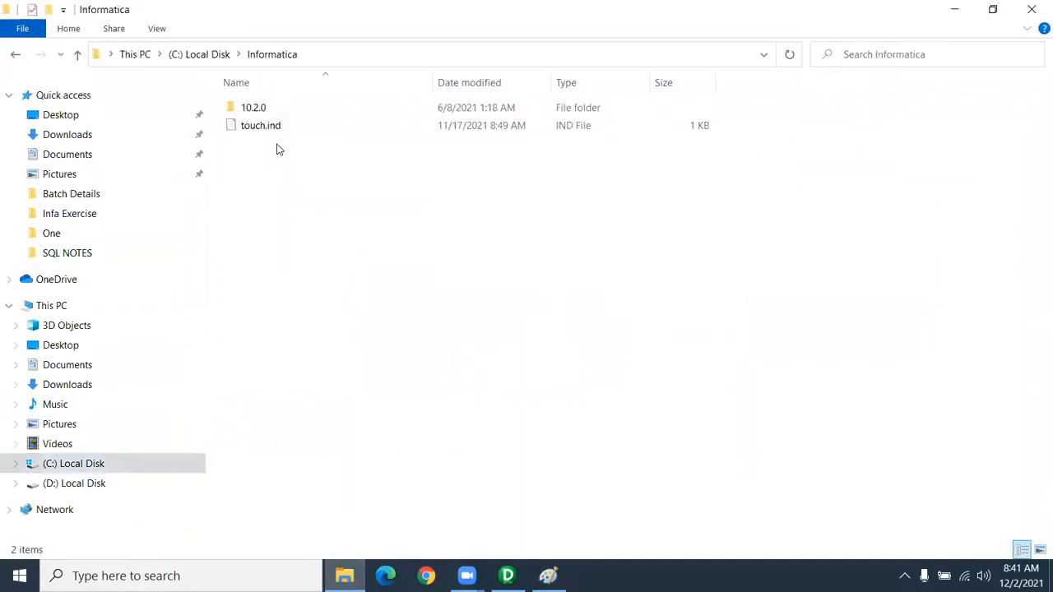
click(269, 108)
double_click(269, 108)
double_click(271, 287)
click(276, 144)
double_click(278, 147)
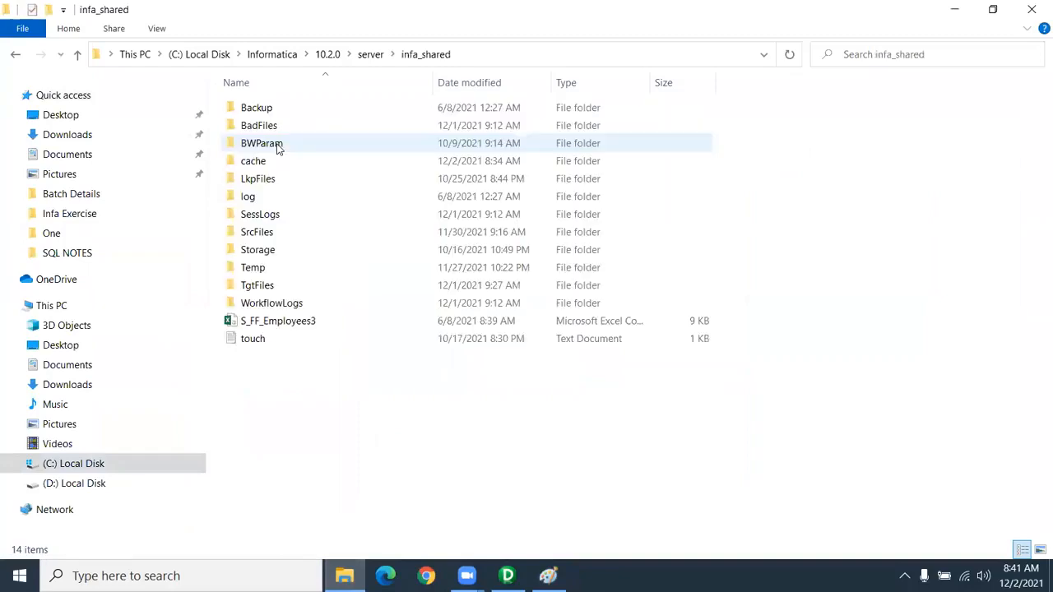
double_click(279, 234)
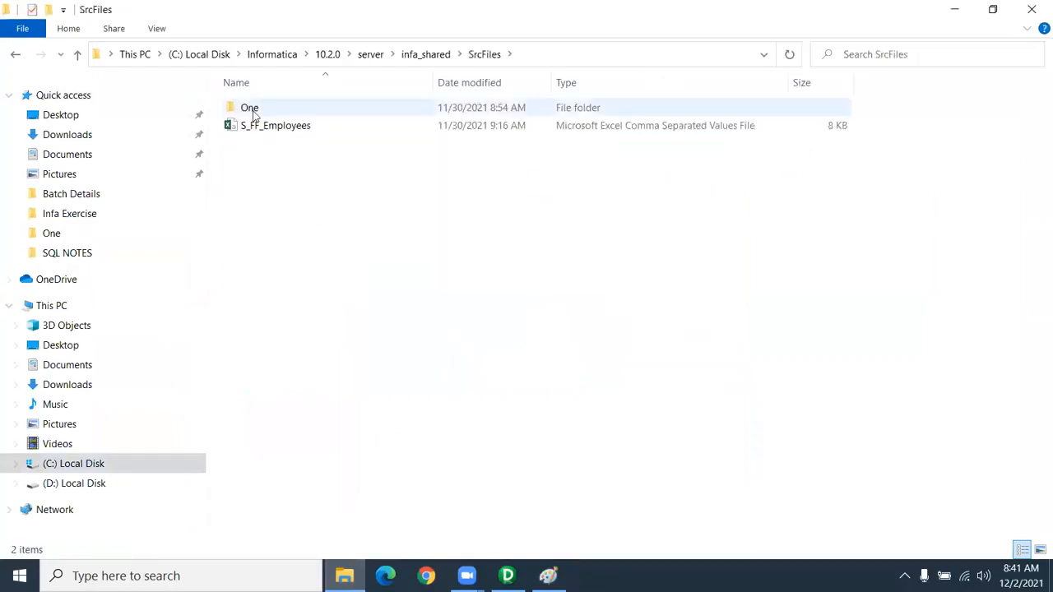
double_click(253, 112)
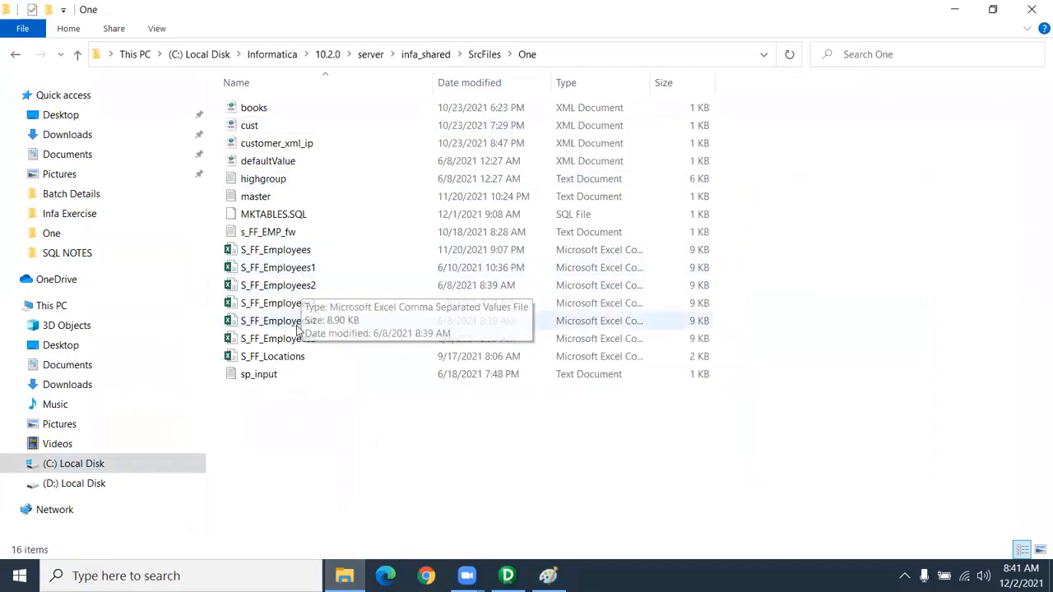
Move the master text file and S_FF_Employees1 to S_FF_Employees5 from the One folder into its parent folder SrcFiles.
click(297, 334)
shift+click(304, 270)
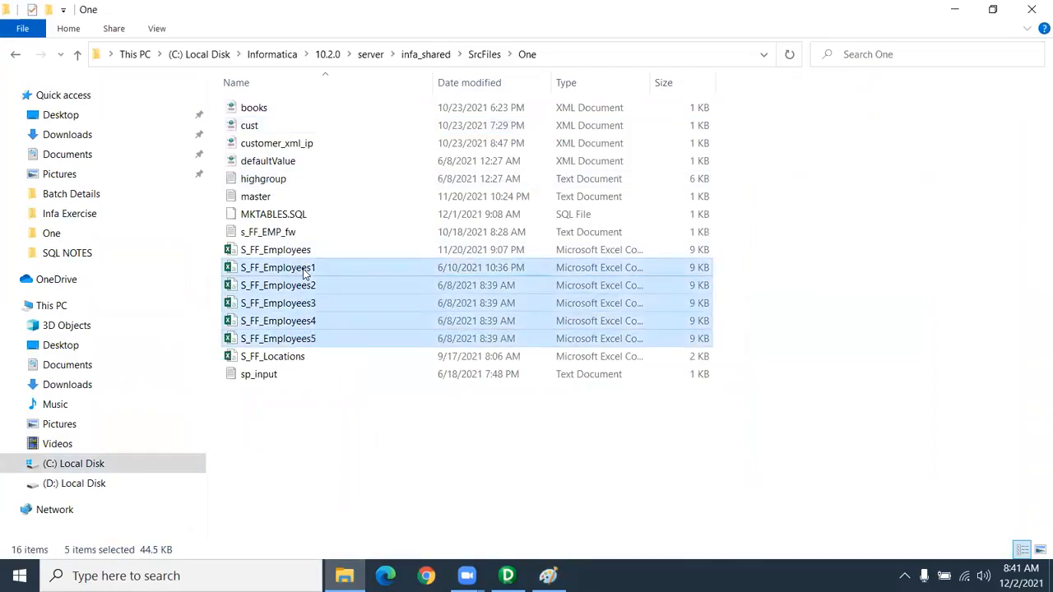
ctrl+click(272, 197)
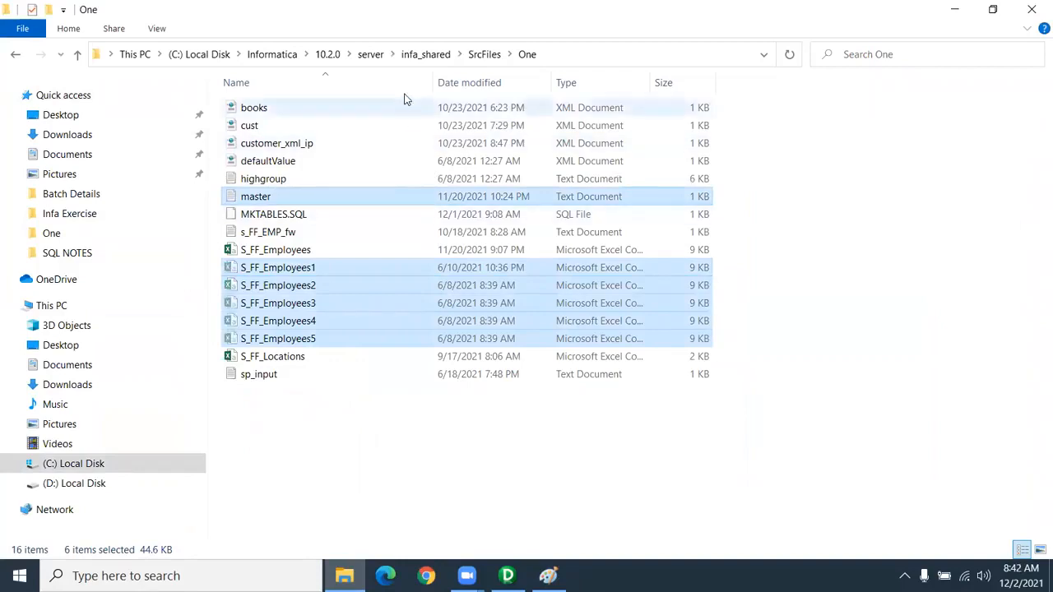
click(486, 56)
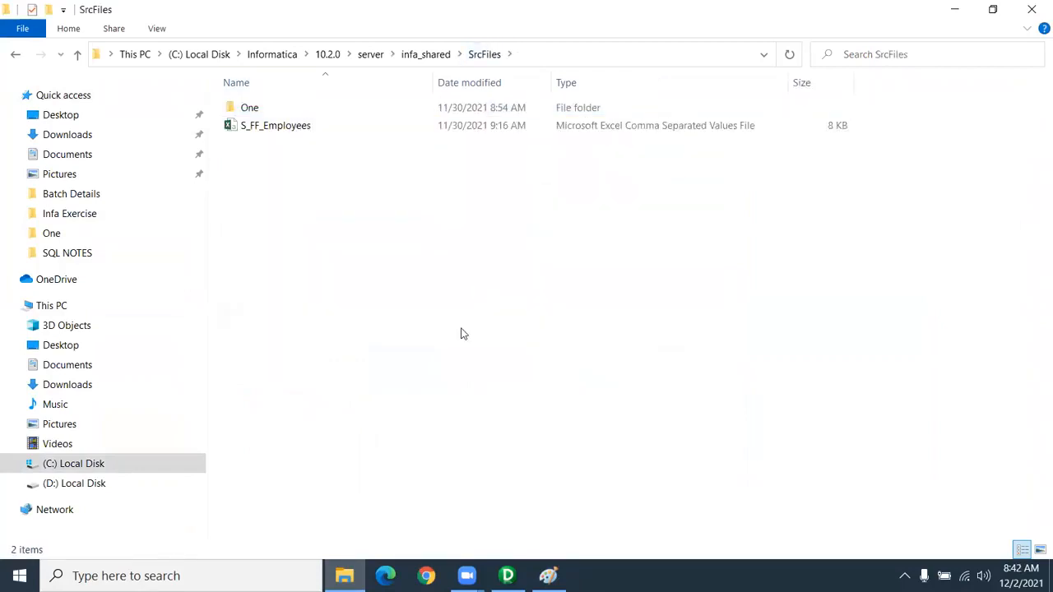
key(ctrl+v)
click(373, 258)
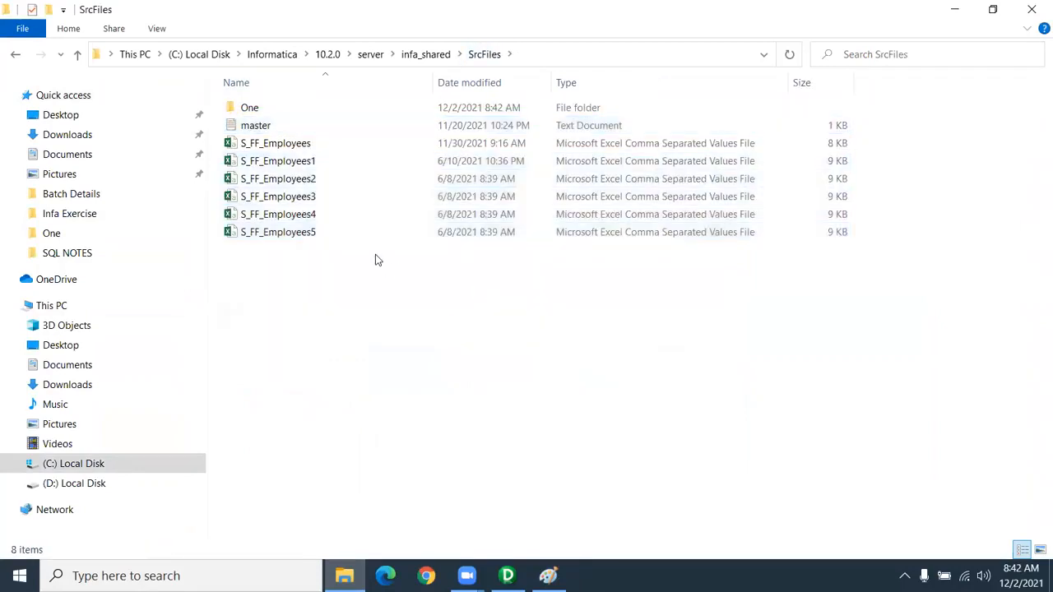
Check the SrcFiles folder's full path and the master and S_FF_Employees1 to S_FF_Employees5 files in it.
click(267, 132)
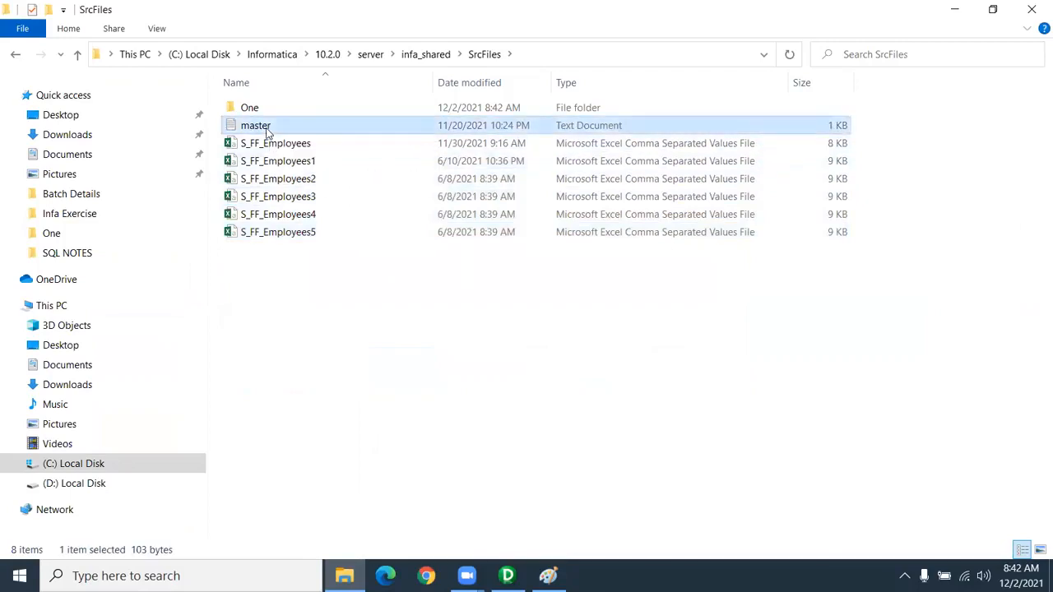
click(535, 53)
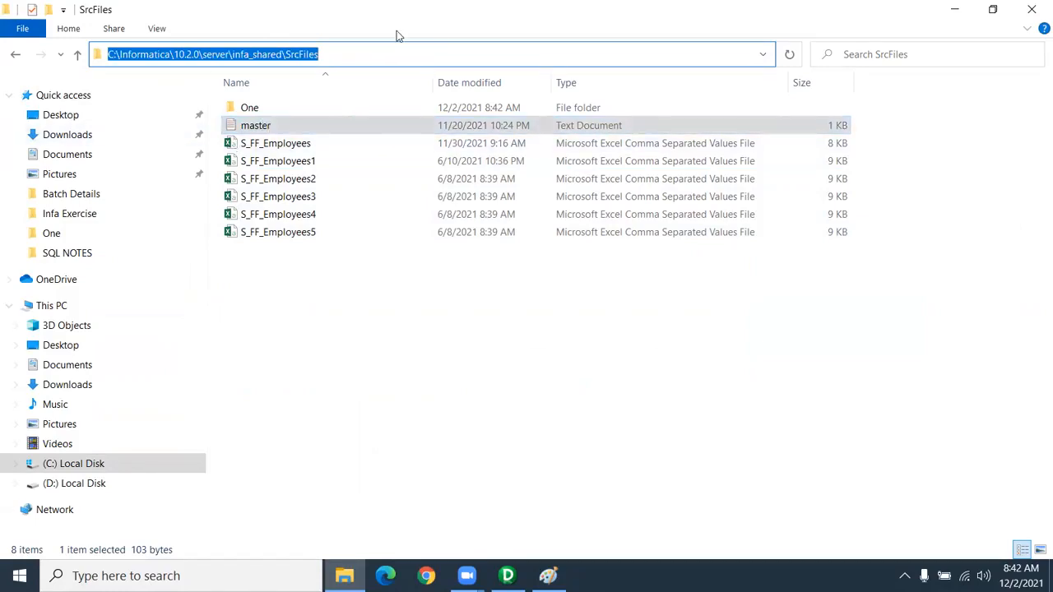
click(294, 161)
shift+click(311, 234)
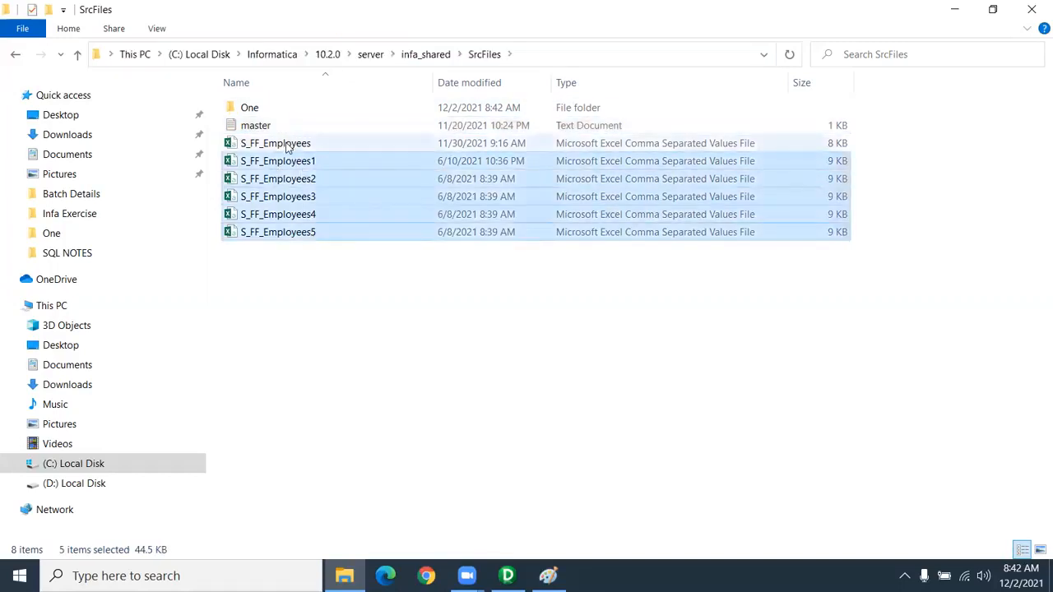
Open the master text file in Notepad, review the source file names listed in it, and close it.
double_click(248, 125)
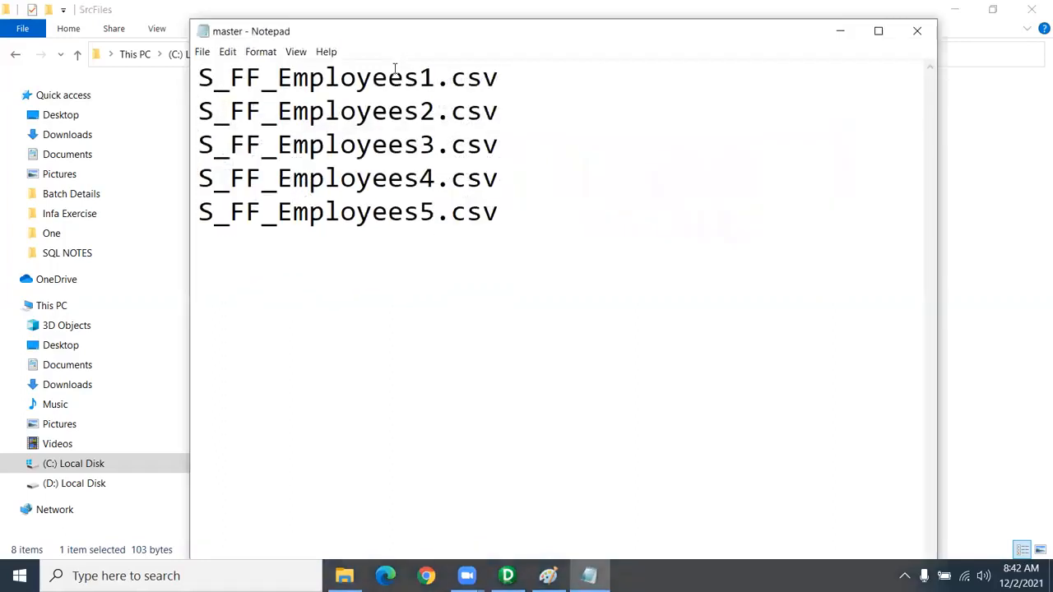
click(486, 110)
drag(535, 32, 752, 112)
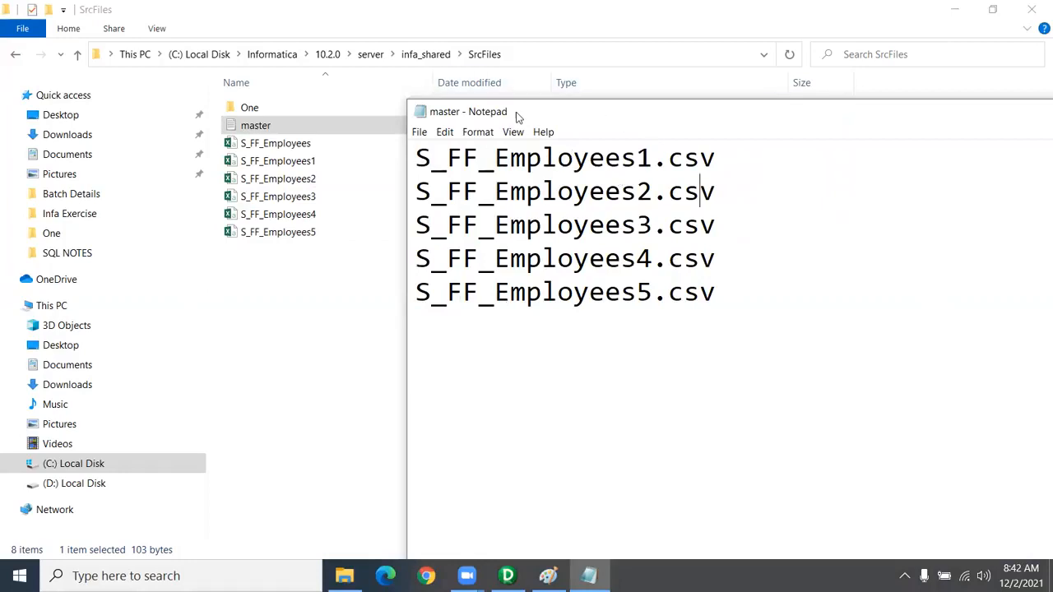
drag(576, 111, 281, 87)
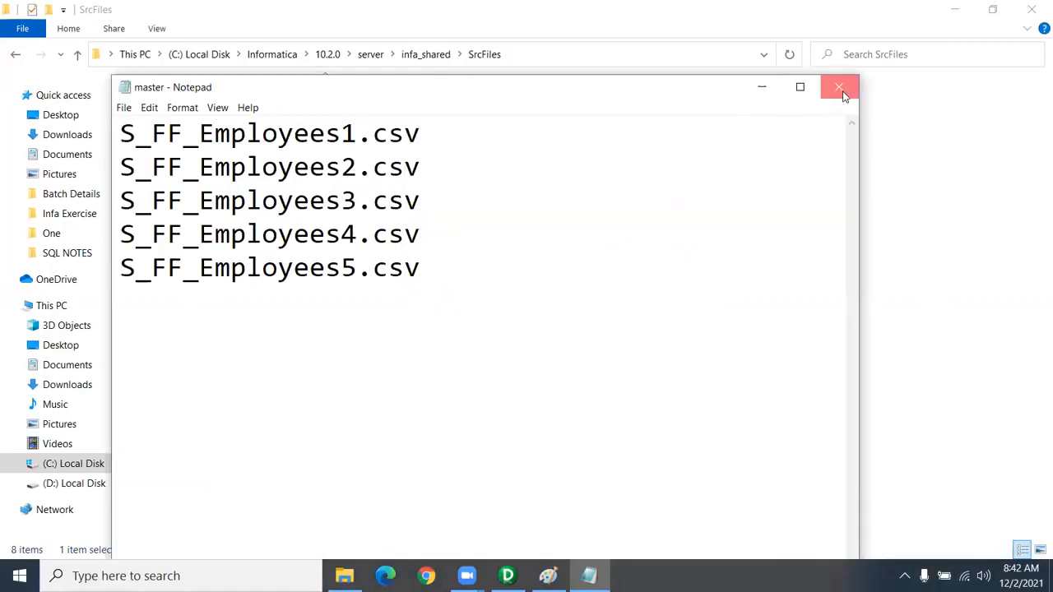
click(840, 91)
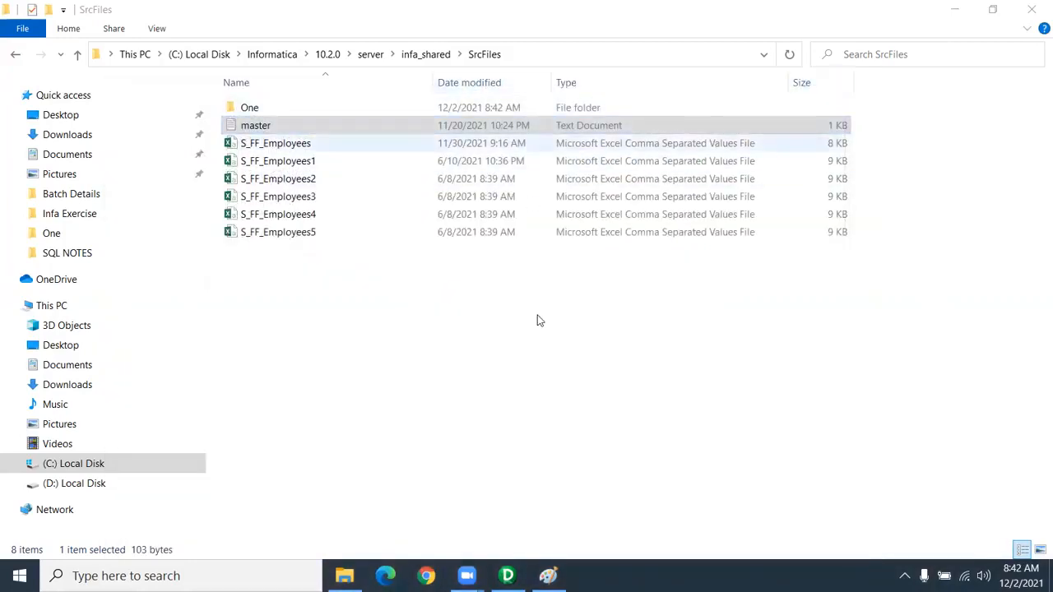
Switch to Informatica PowerCenter Designer and open the 8:15 am IST repository folder.
click(508, 576)
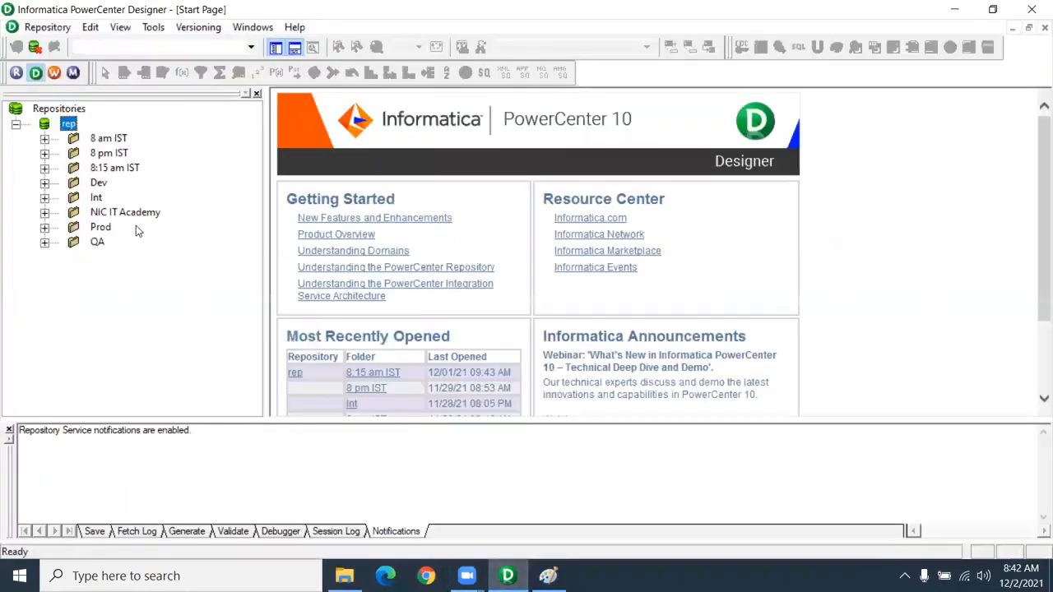
right_click(107, 169)
click(167, 264)
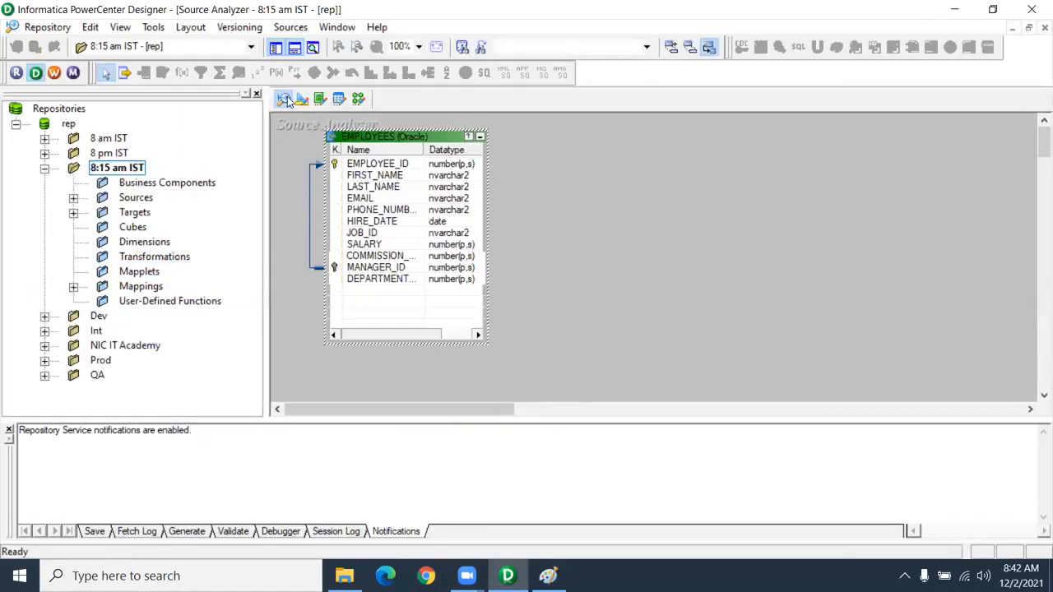
Create a new mapping named m_Indirect_File_Loading in the Mapping Designer.
click(339, 99)
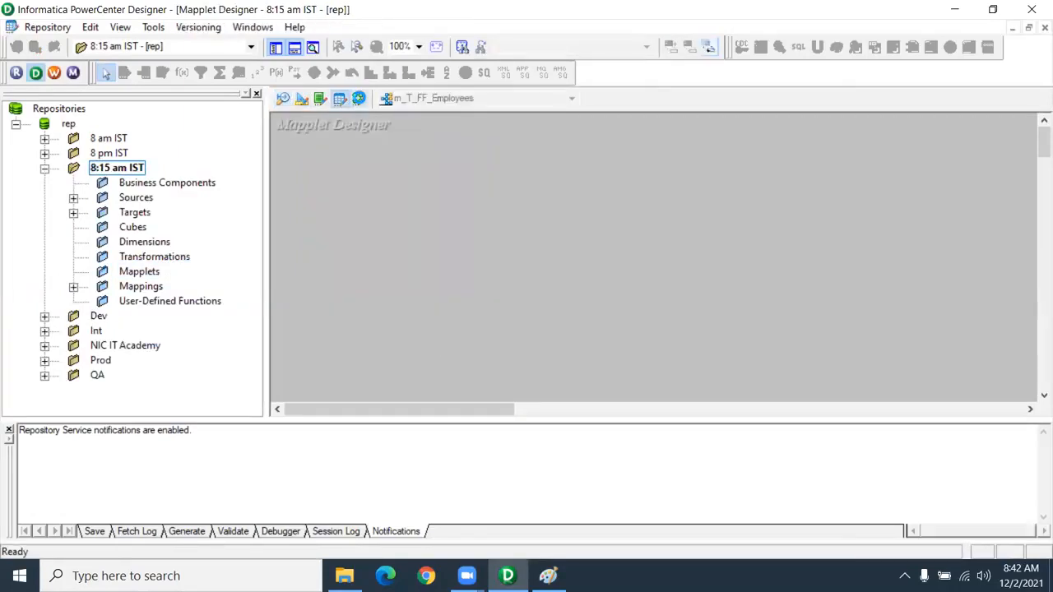
click(358, 98)
click(296, 27)
click(306, 42)
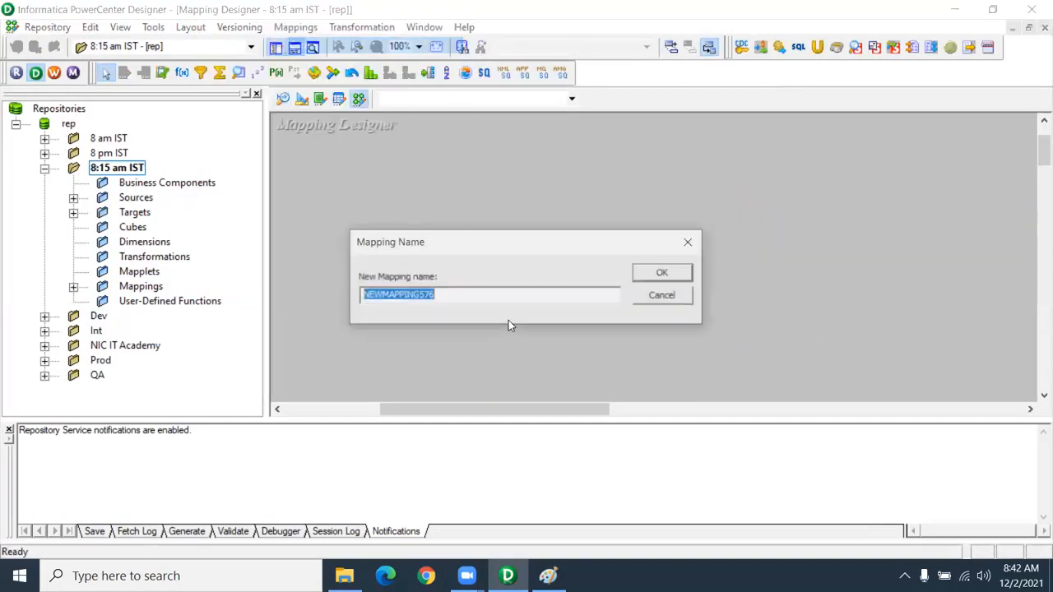
text(m_Indirect)
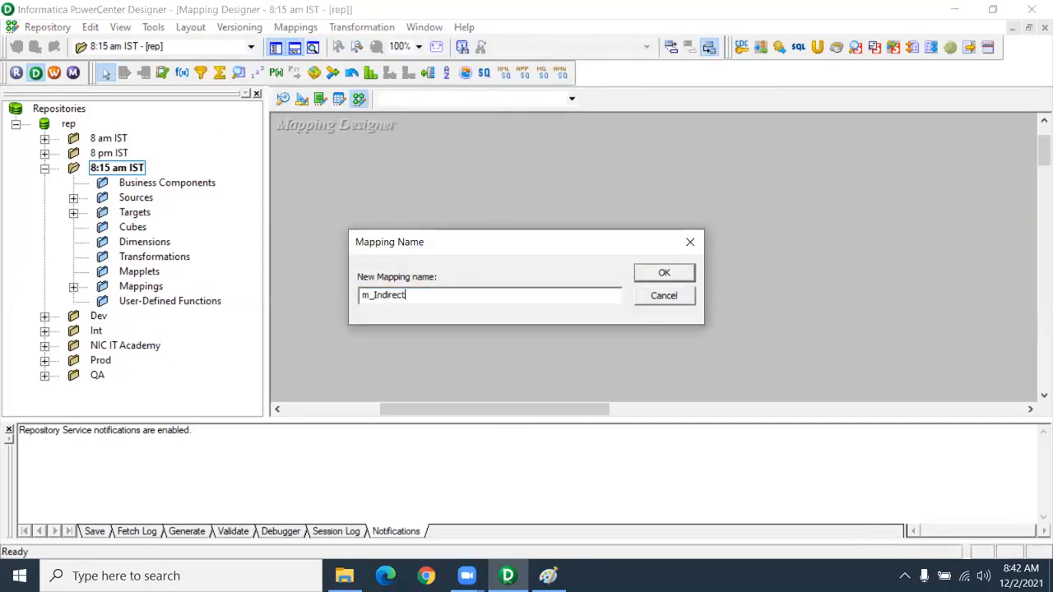
text(_File_Lao)
key(BackSpace)
key(BackSpace)
text(o)
key(Return)
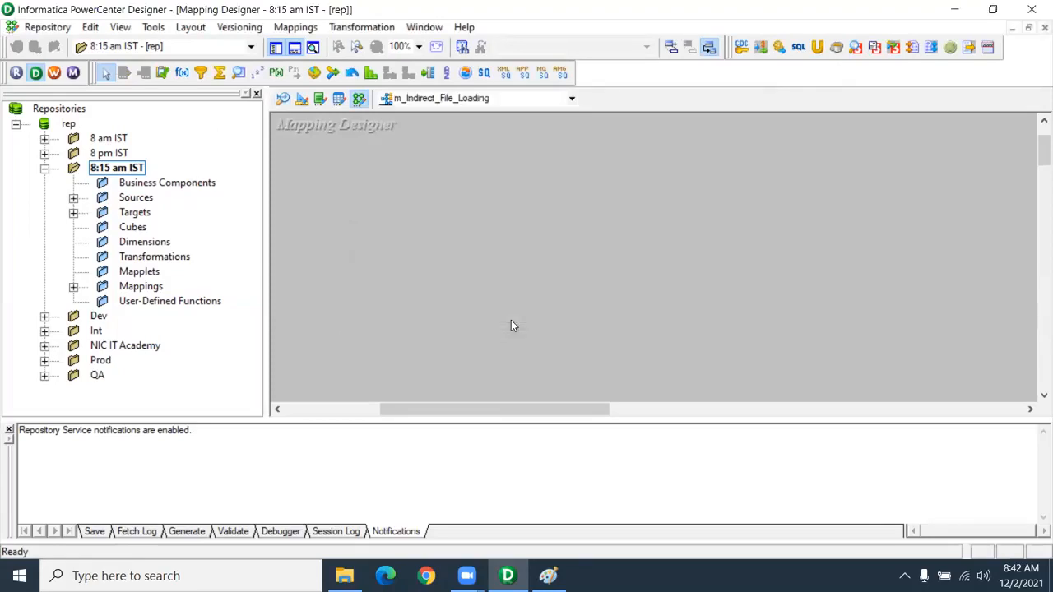
Expand the folder's sources and targets and add the flat file source S_FF_Employees to the mapping.
click(73, 199)
click(74, 242)
click(102, 212)
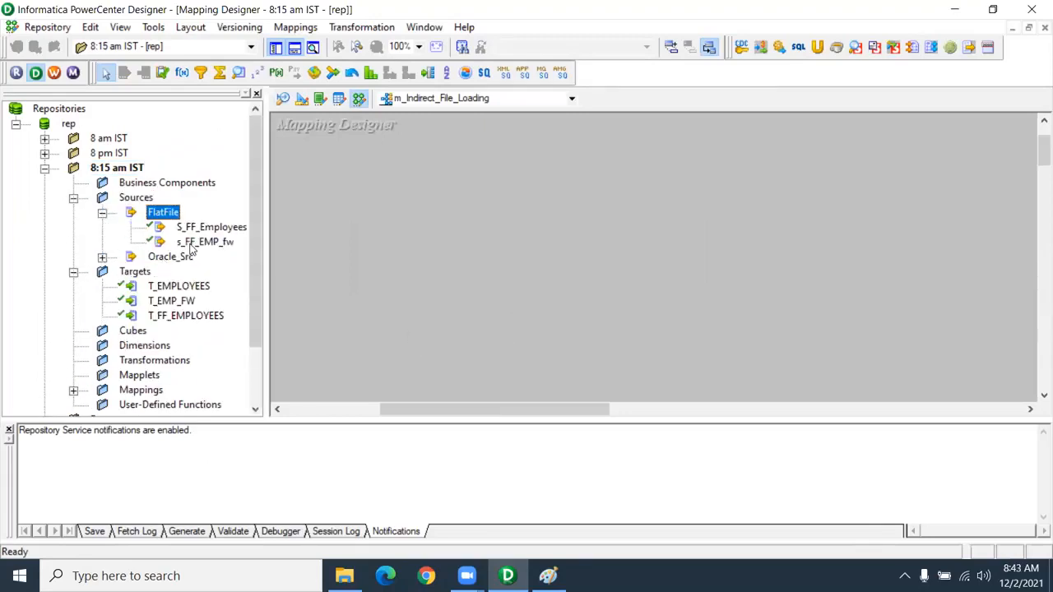
click(210, 229)
drag(335, 228, 355, 181)
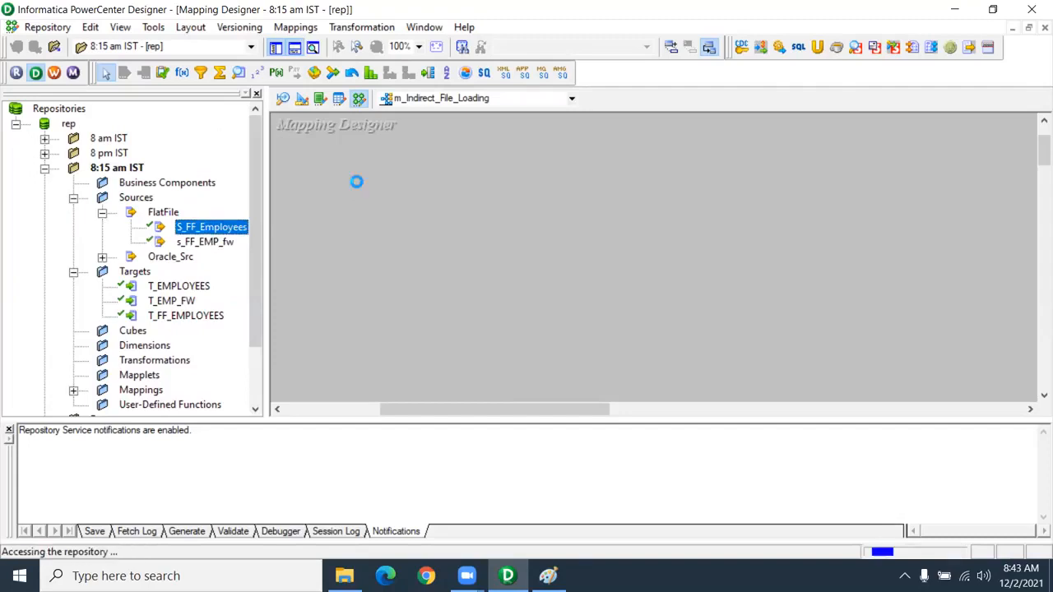
Add the T_EMPLOYEES target to the mapping and link all SQ_S_FF_Employees ports to its matching columns.
click(180, 319)
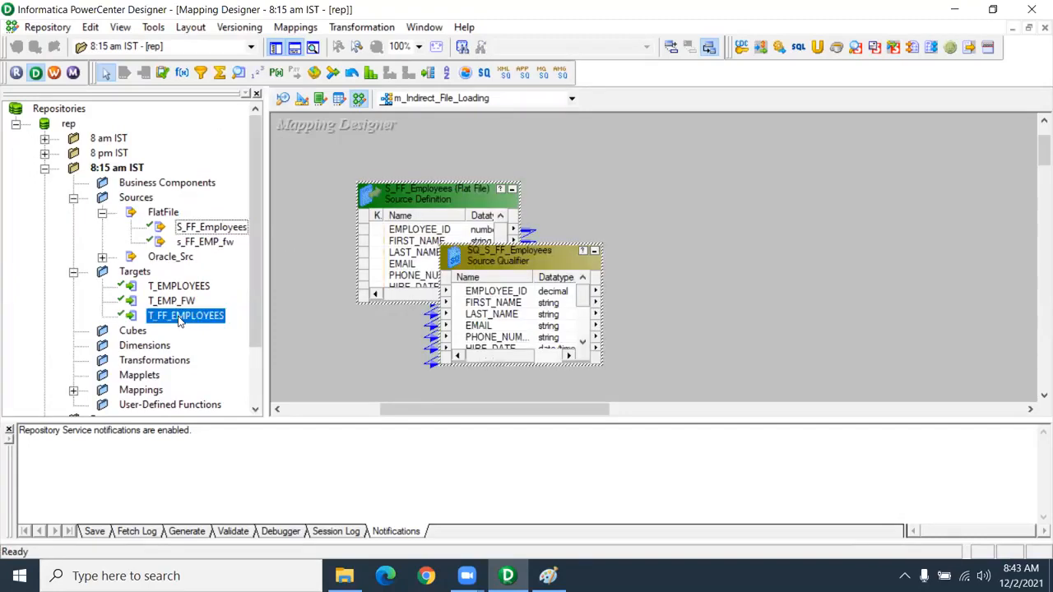
drag(179, 286, 836, 168)
right_click(511, 294)
click(543, 305)
drag(543, 305, 890, 214)
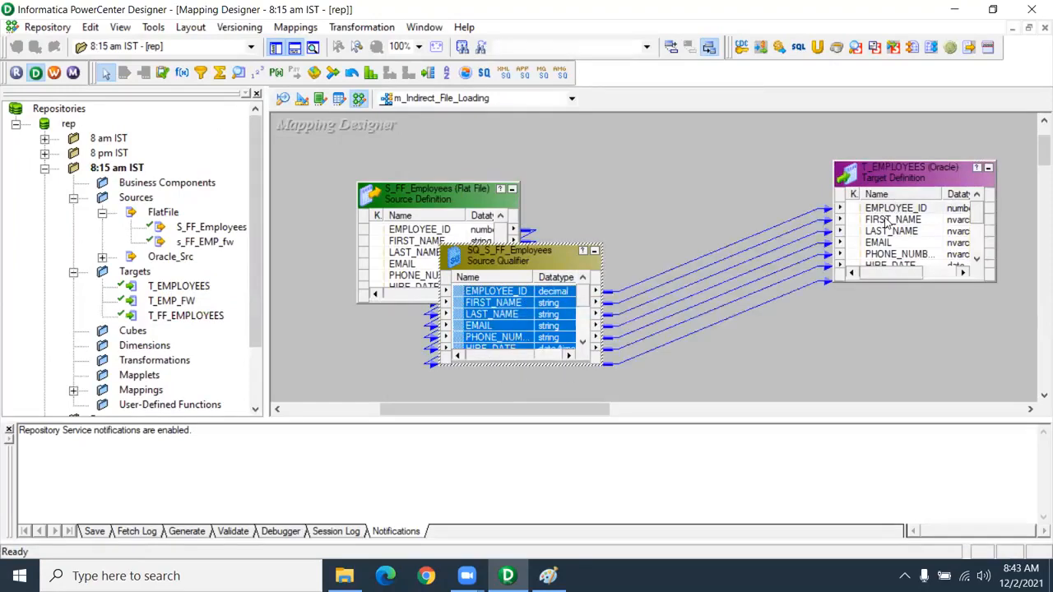
Save the mapping, check its validation message, and switch to a maximized PowerCenter Workflow Manager.
key(ctrl+s)
drag(245, 473, 18, 474)
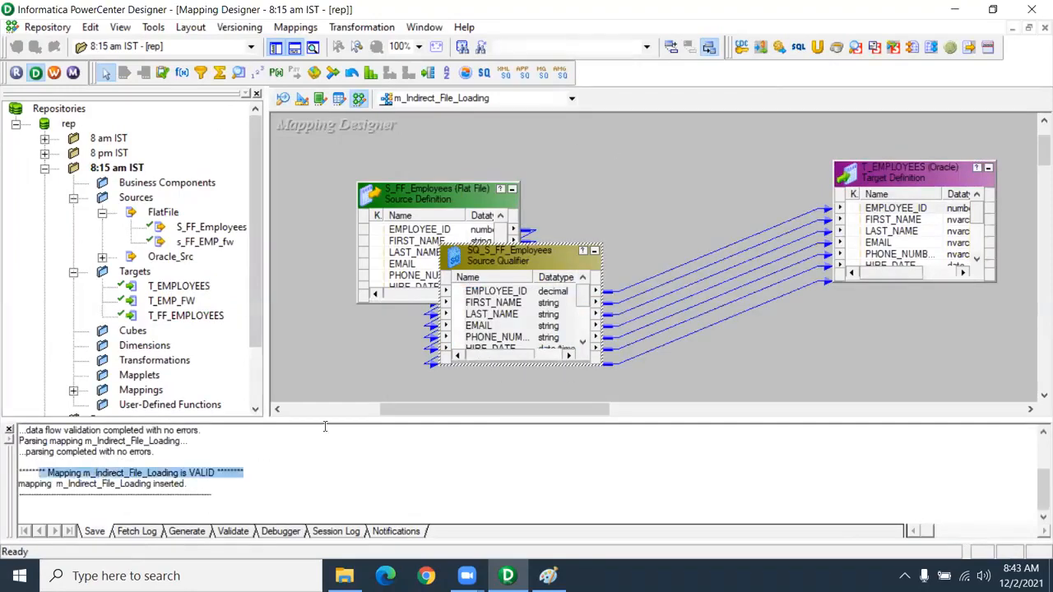
click(54, 73)
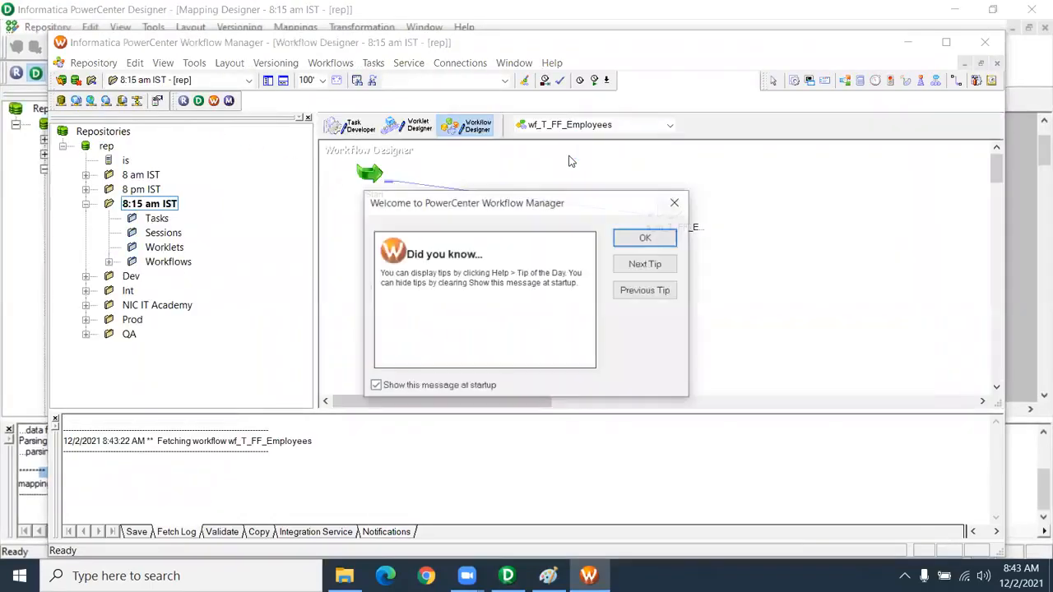
click(644, 239)
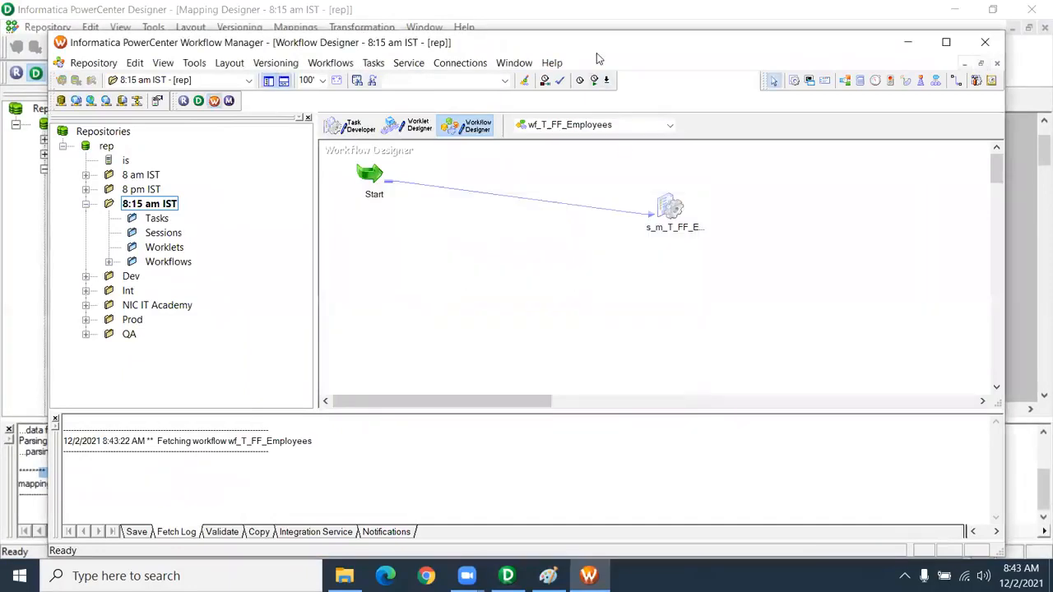
double_click(599, 54)
Create a new workflow named wf_Indirect_file_Loading.
click(282, 28)
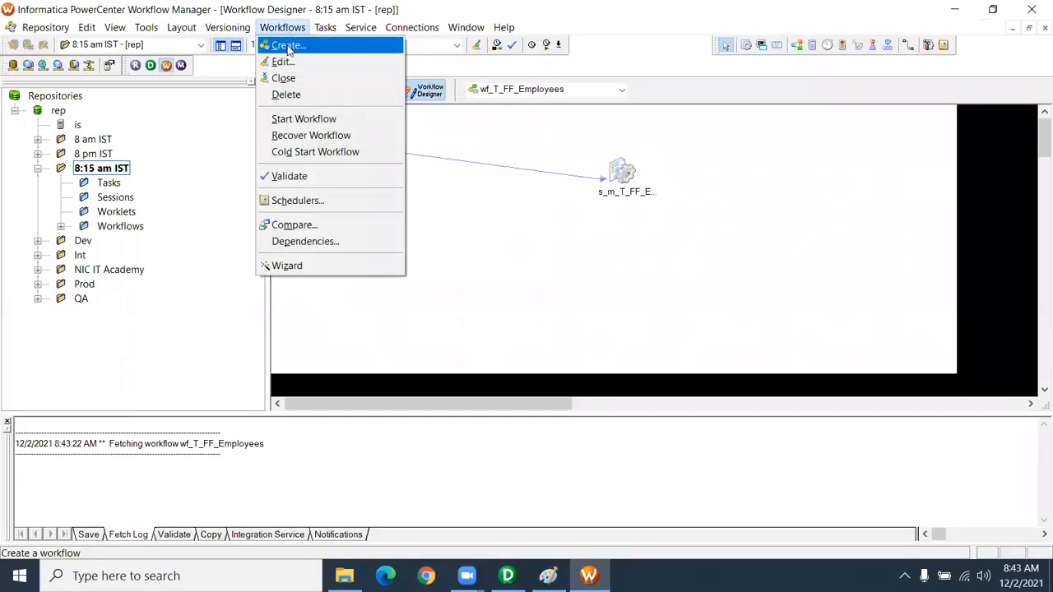
click(288, 46)
text(wf)
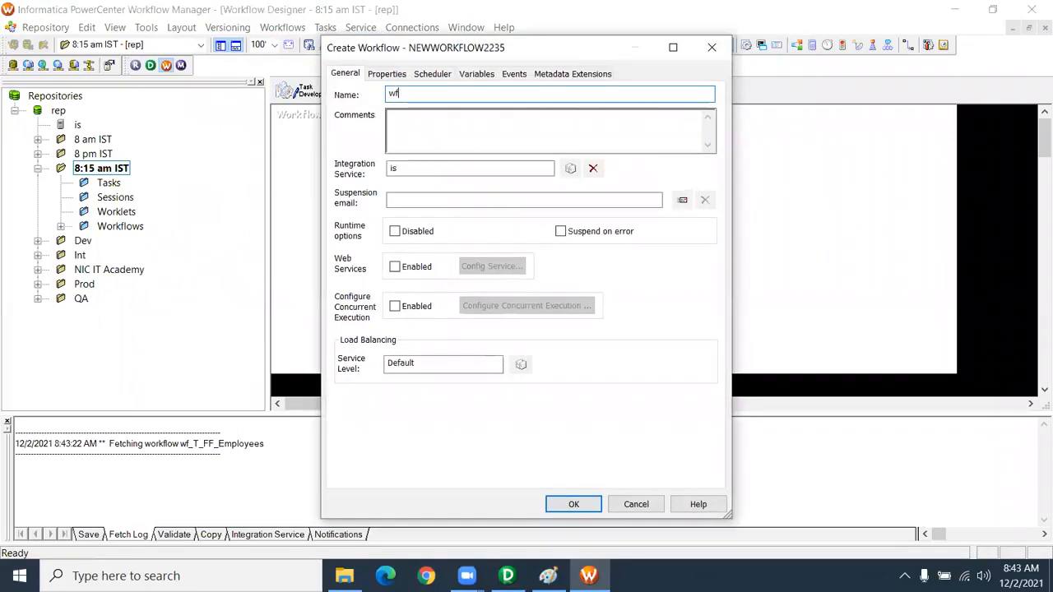
text(_Indirect_file_Loading)
key(Return)
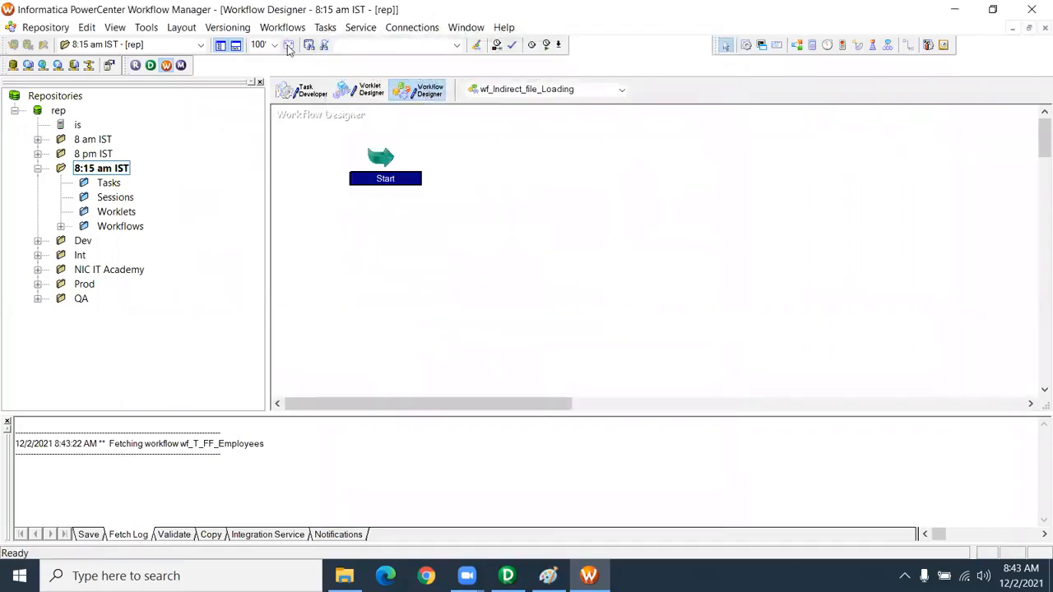
Add a session for the m_Indirect_File_Loading mapping to the workflow and link the Start task to it.
click(649, 160)
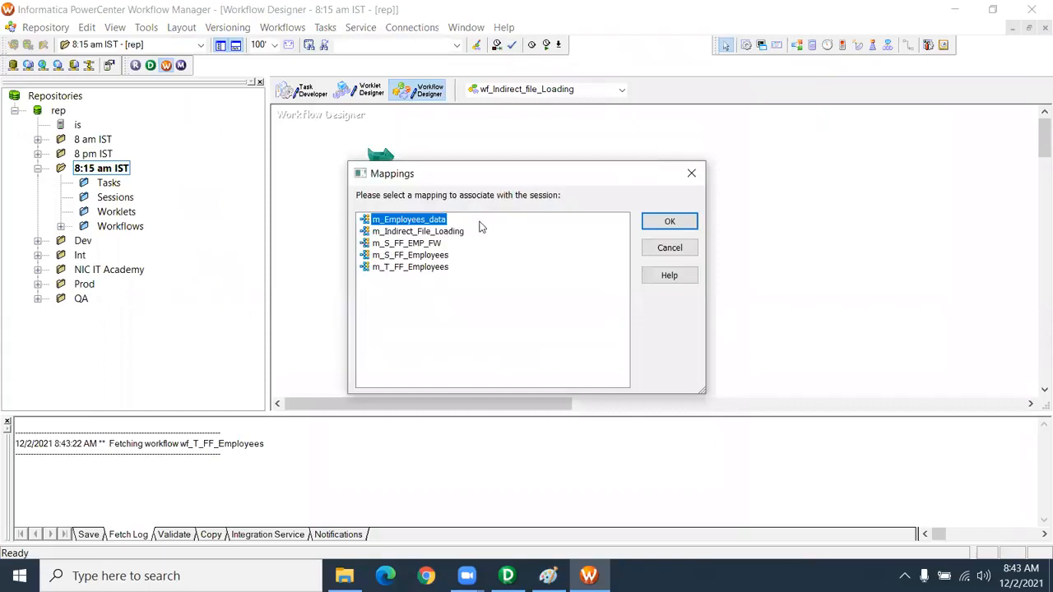
click(426, 233)
click(667, 223)
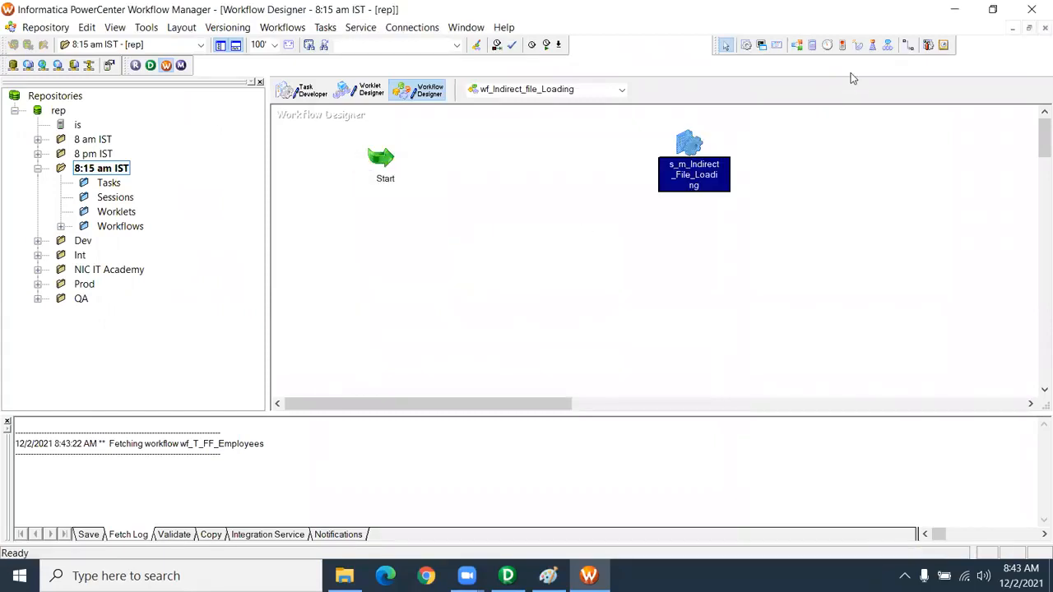
click(907, 46)
drag(651, 176, 693, 173)
Open the session's mapping settings and set the source filetype of SQ_S_FF_Employees to Indirect.
double_click(693, 173)
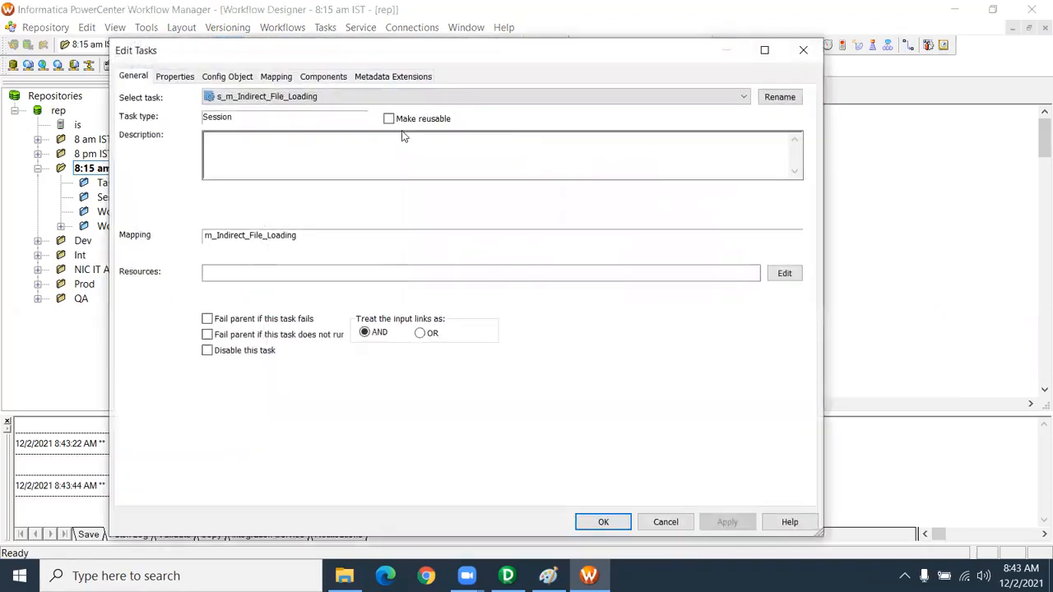
click(276, 76)
click(194, 197)
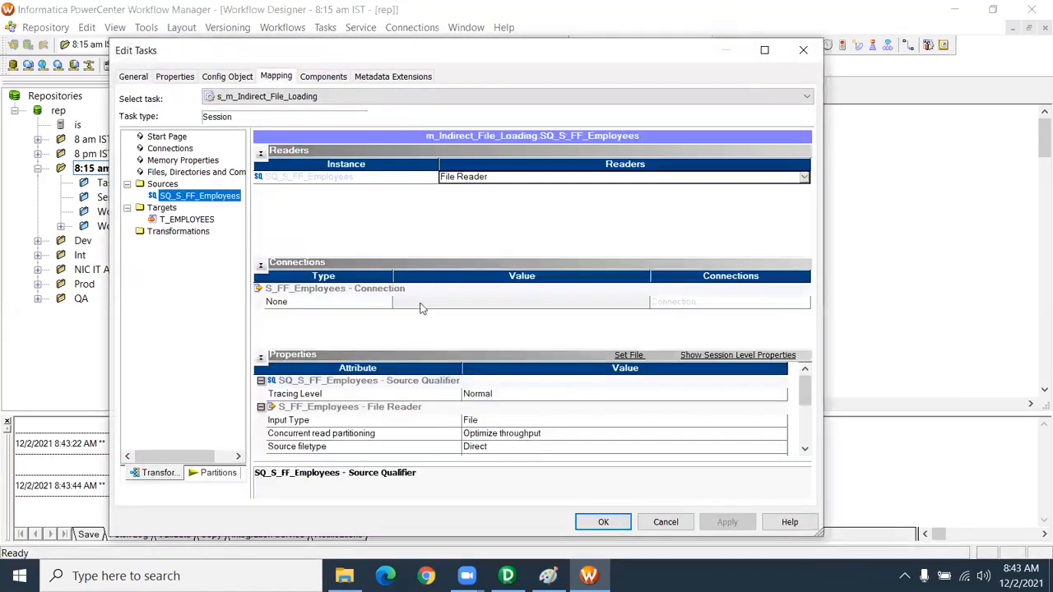
click(804, 449)
click(804, 449)
click(804, 449)
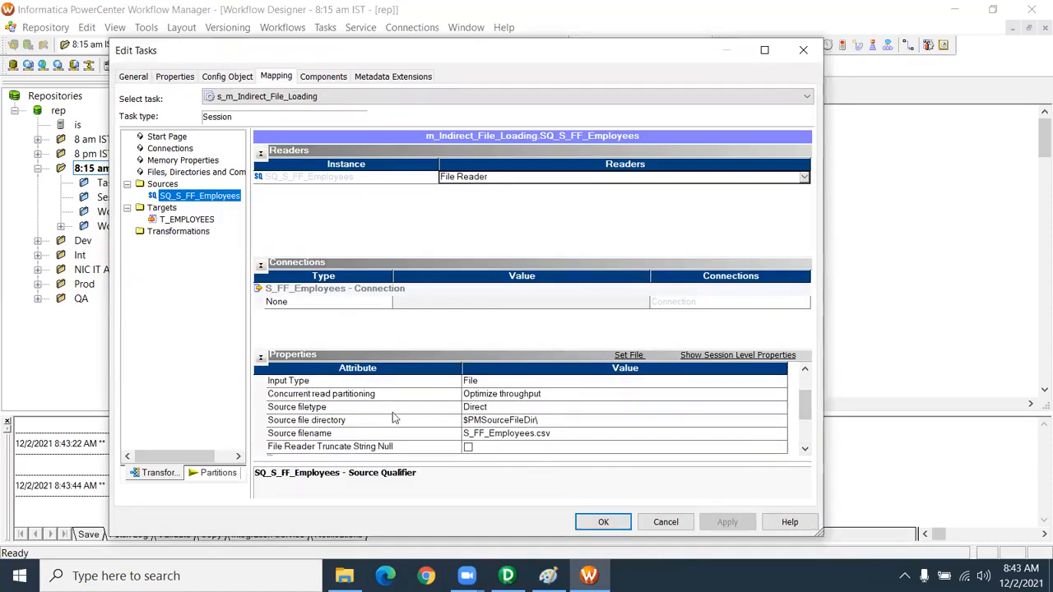
click(359, 409)
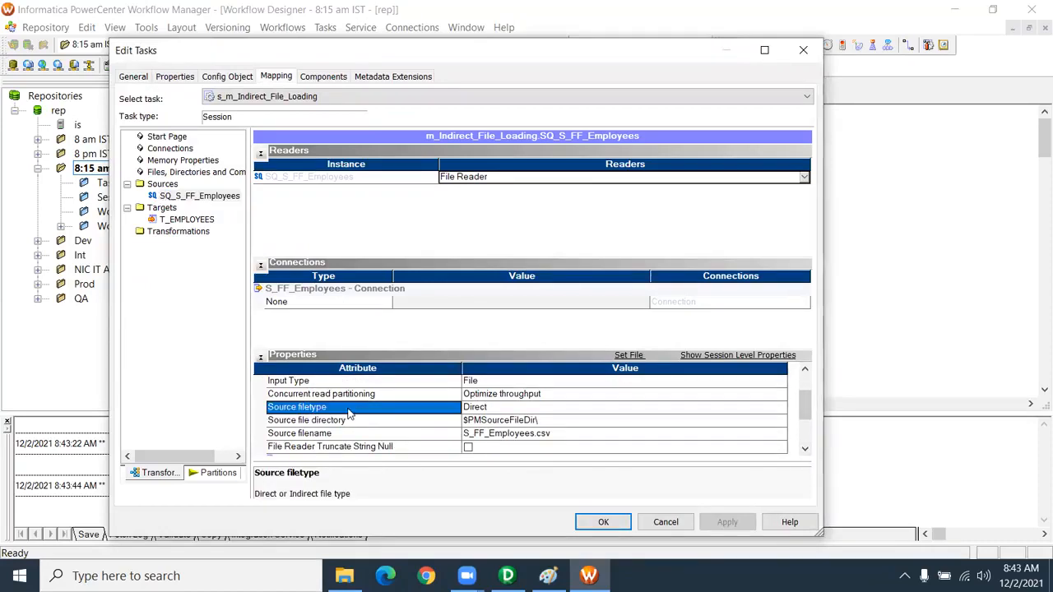
click(486, 409)
click(477, 433)
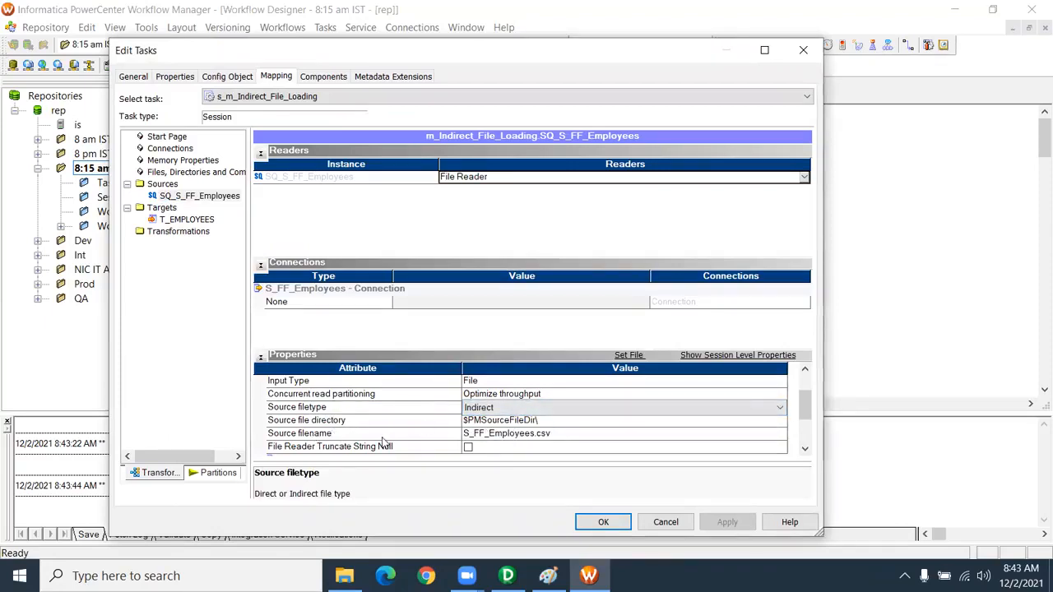
Set the source filename of SQ_S_FF_Employees to master.txt.
click(526, 434)
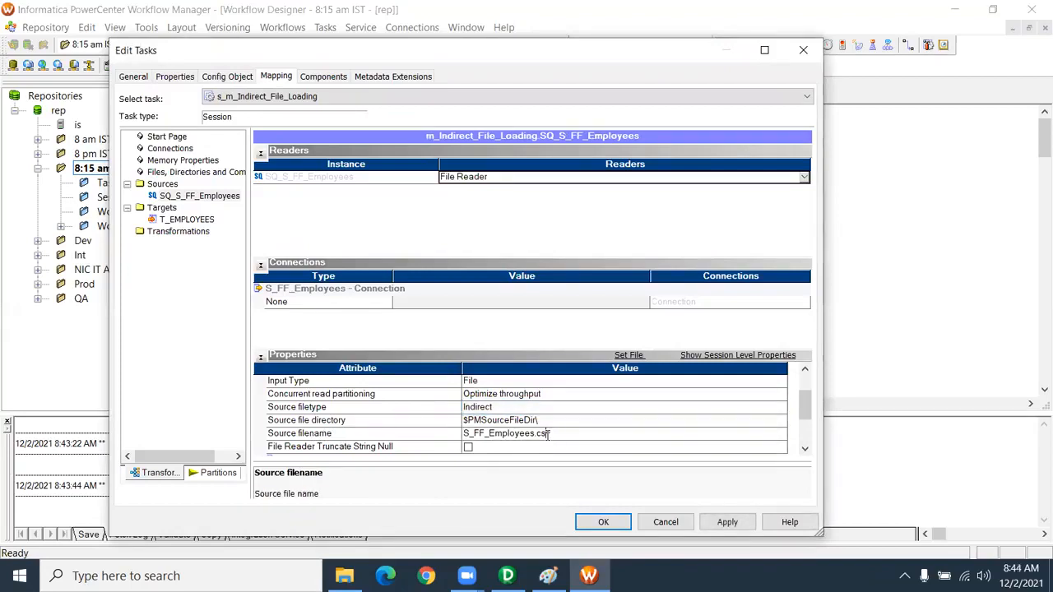
drag(549, 433, 424, 437)
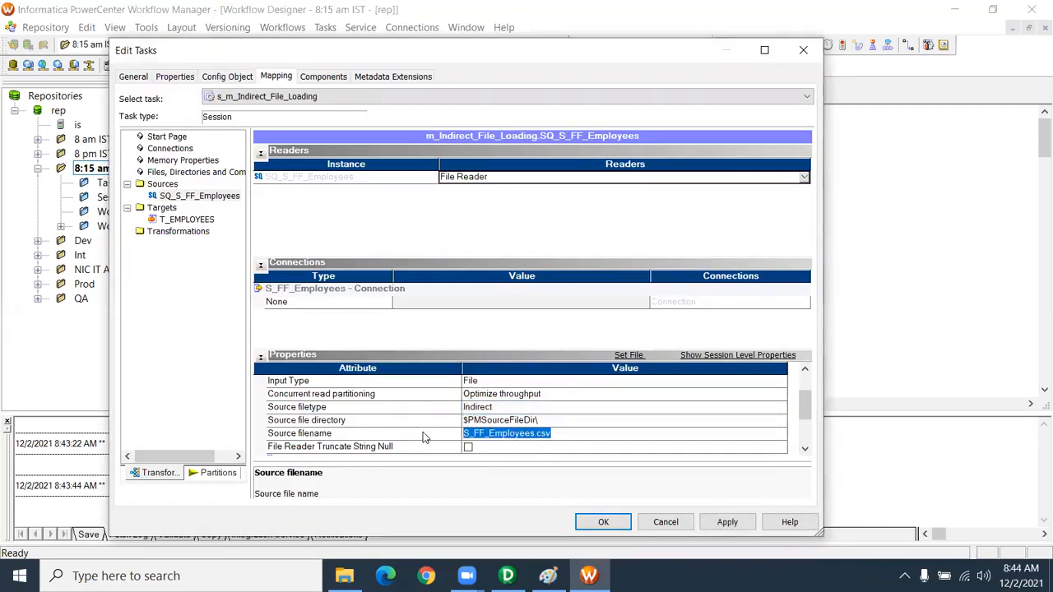
text(master.txt)
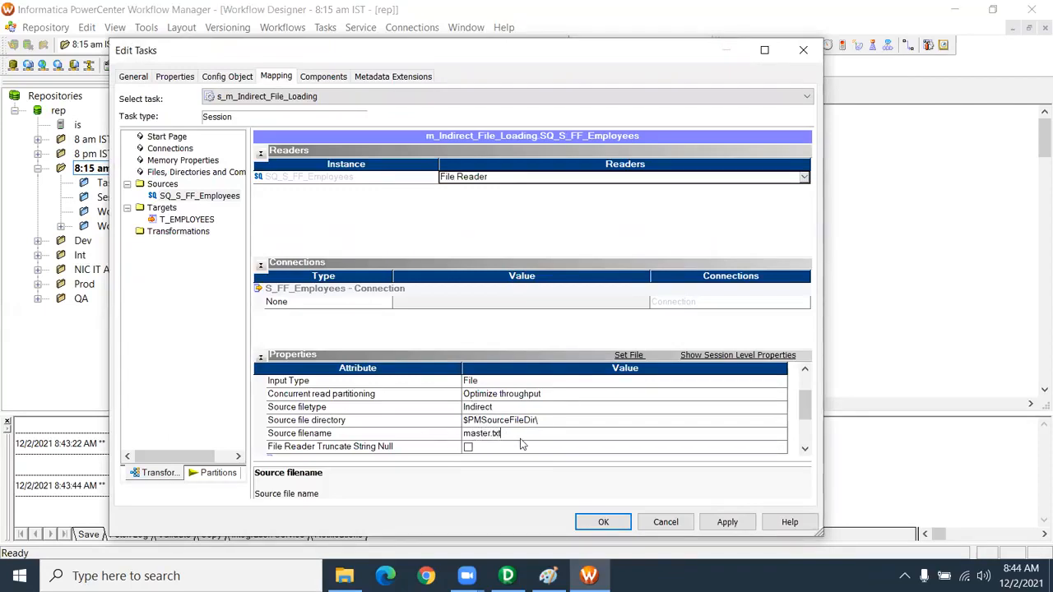
Assign the Oracle_Tgt relational connection to the T_EMPLOYEES target in the session.
click(179, 219)
click(632, 290)
click(455, 303)
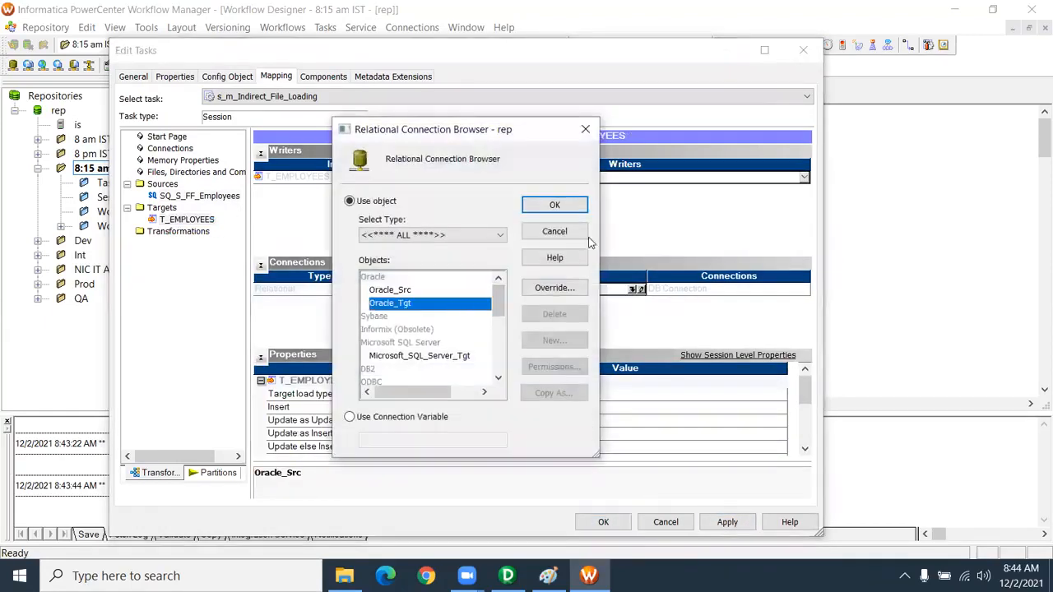
click(554, 205)
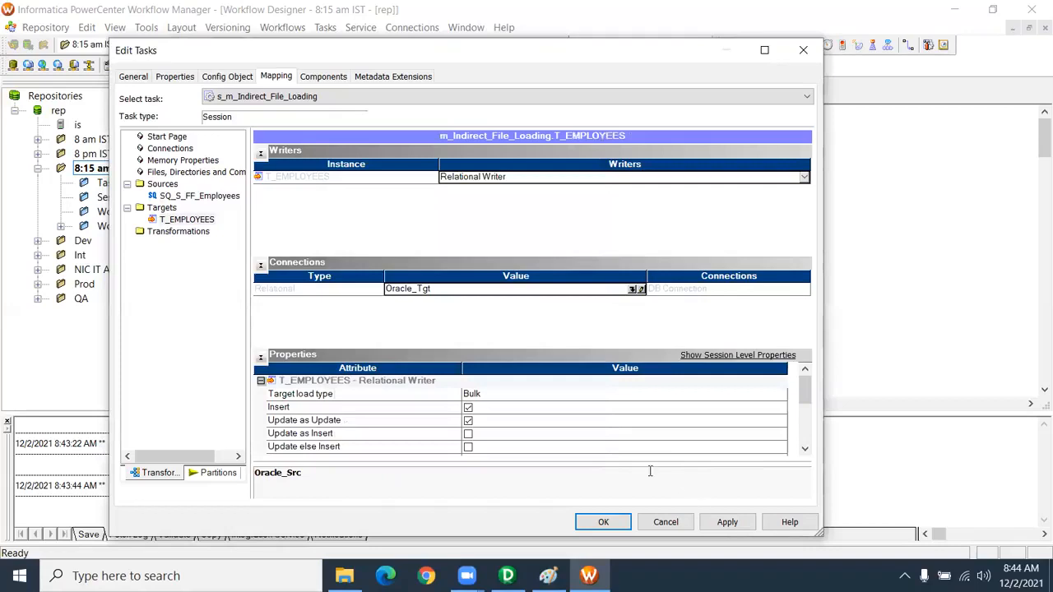
Enable the truncate target table option for T_EMPLOYEES and apply the session settings.
click(804, 448)
click(804, 449)
click(804, 449)
click(804, 448)
click(805, 449)
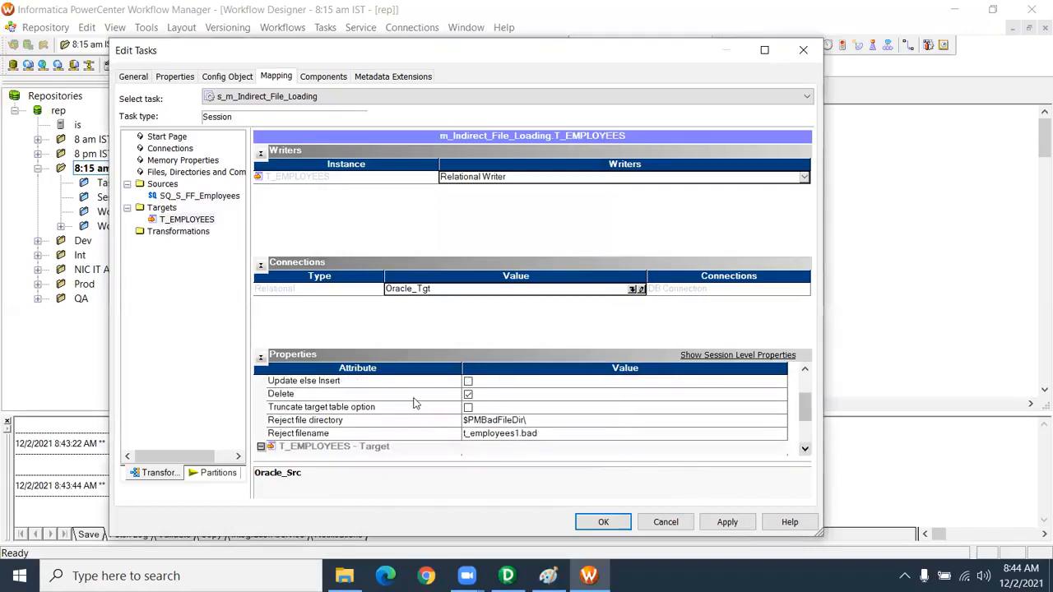
click(475, 408)
click(476, 408)
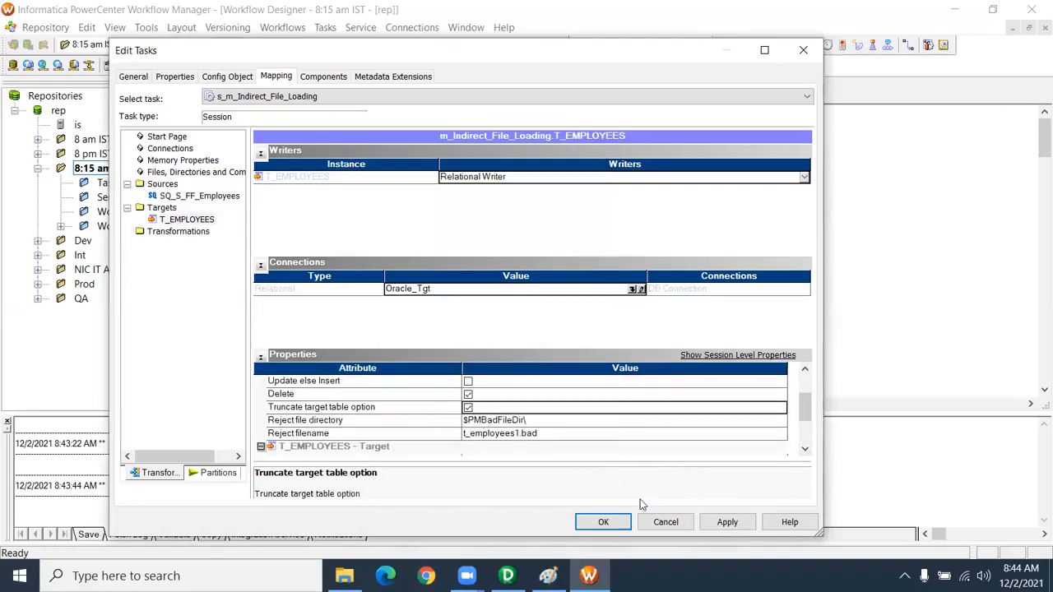
click(720, 526)
click(608, 525)
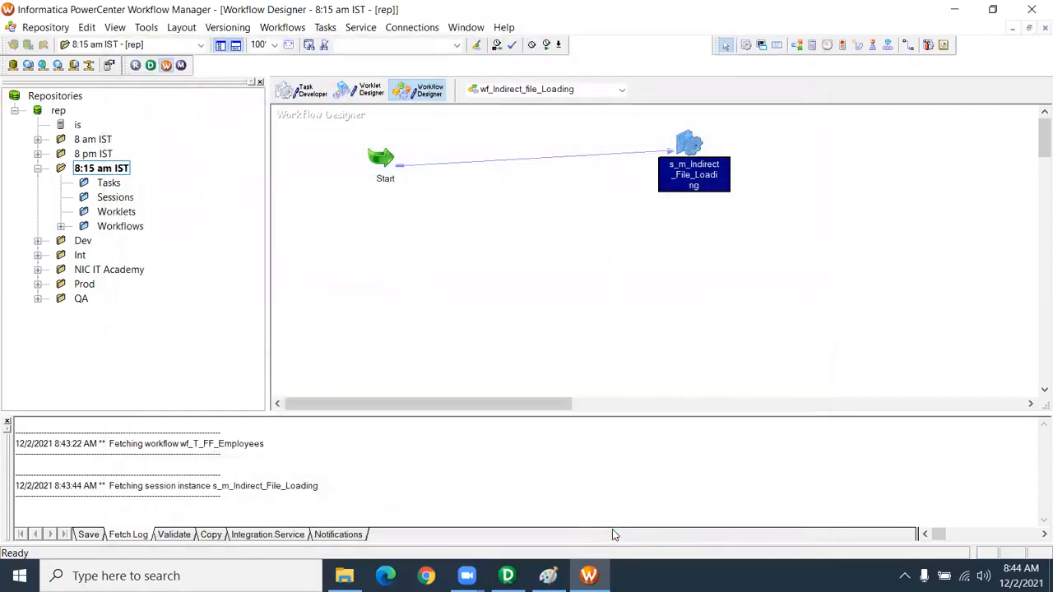
Save the workflow wf_Indirect_file_Loading and start it.
key(ctrl+s)
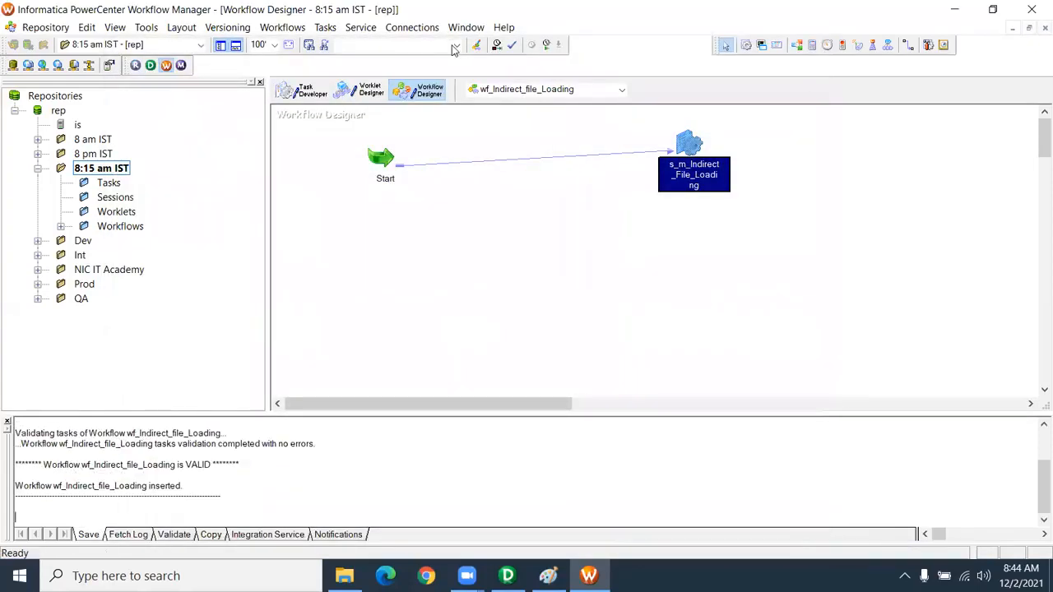
click(454, 50)
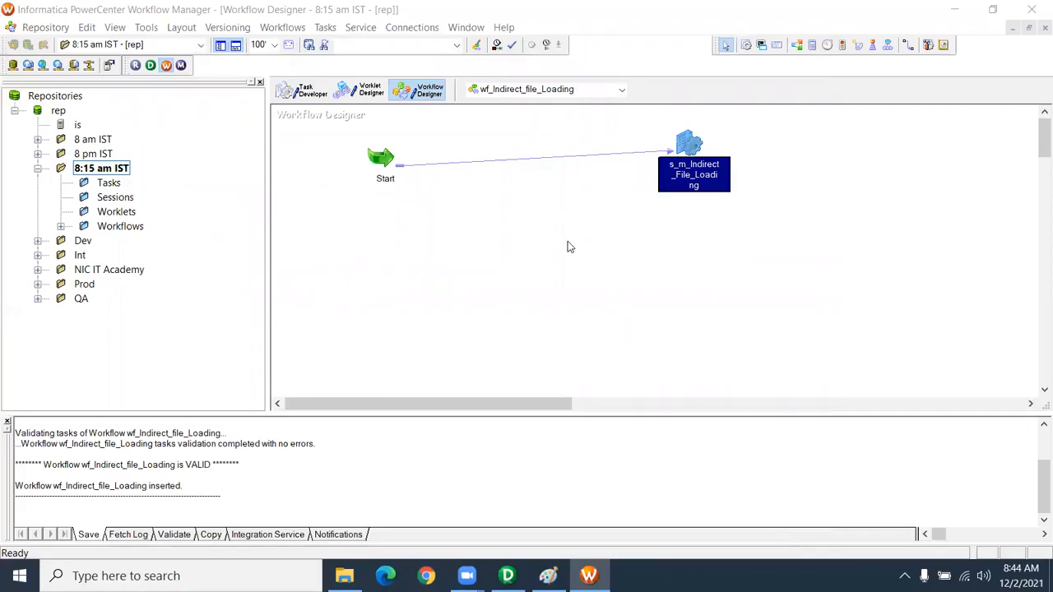
click(606, 389)
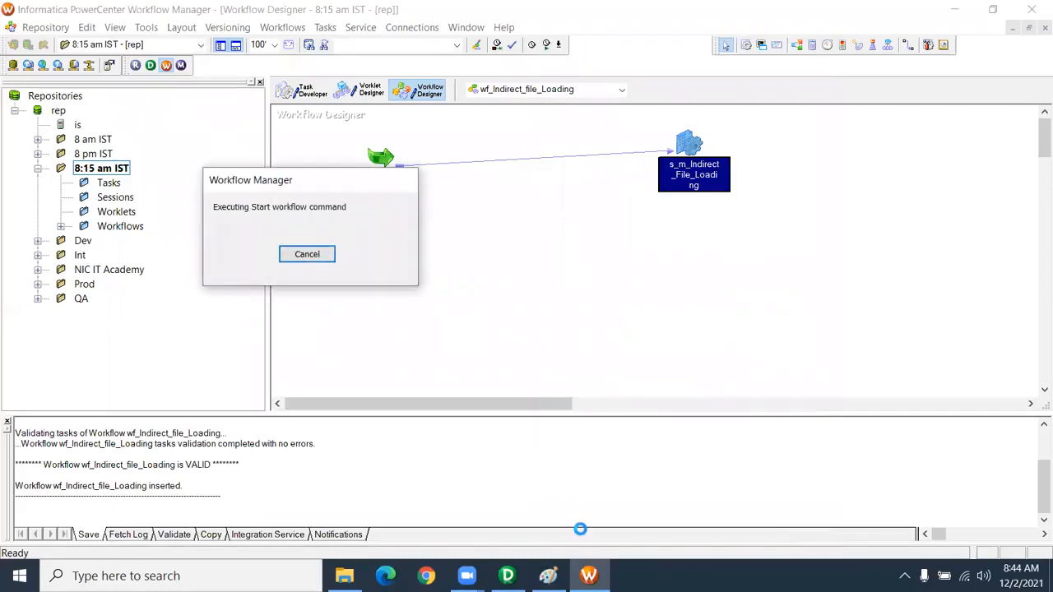
mouse_move(506, 576)
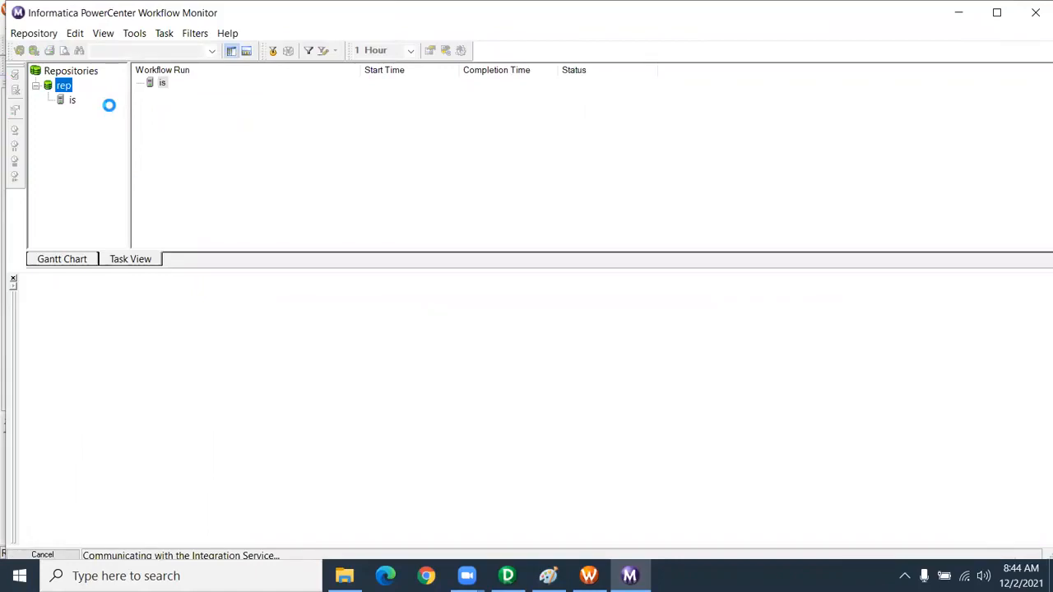
Try to launch SQL Developer from its desktop shortcut, keeping the shortcut undeleted.
key(super+d)
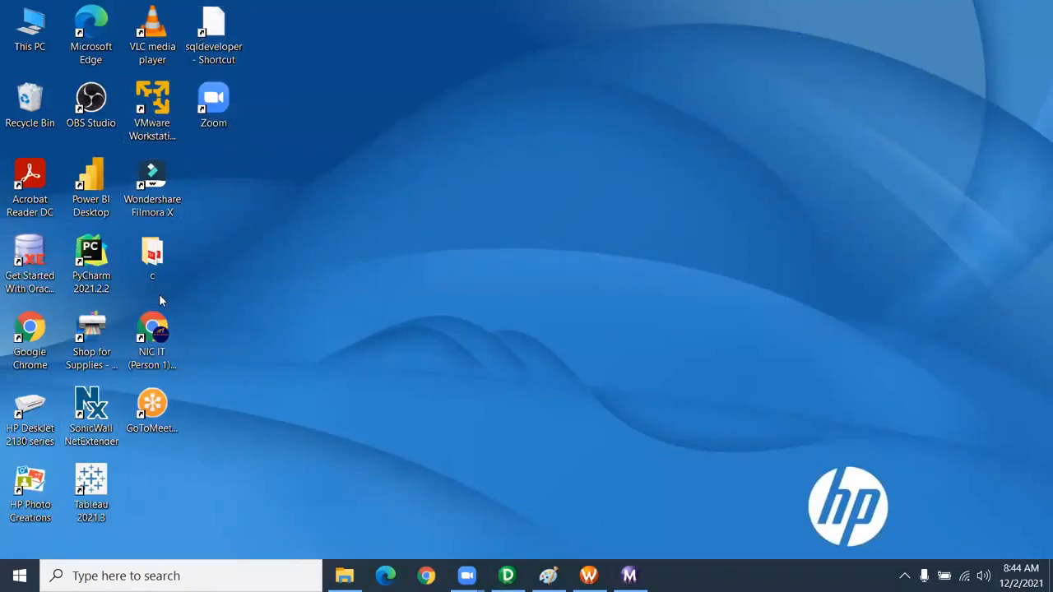
click(224, 35)
double_click(224, 36)
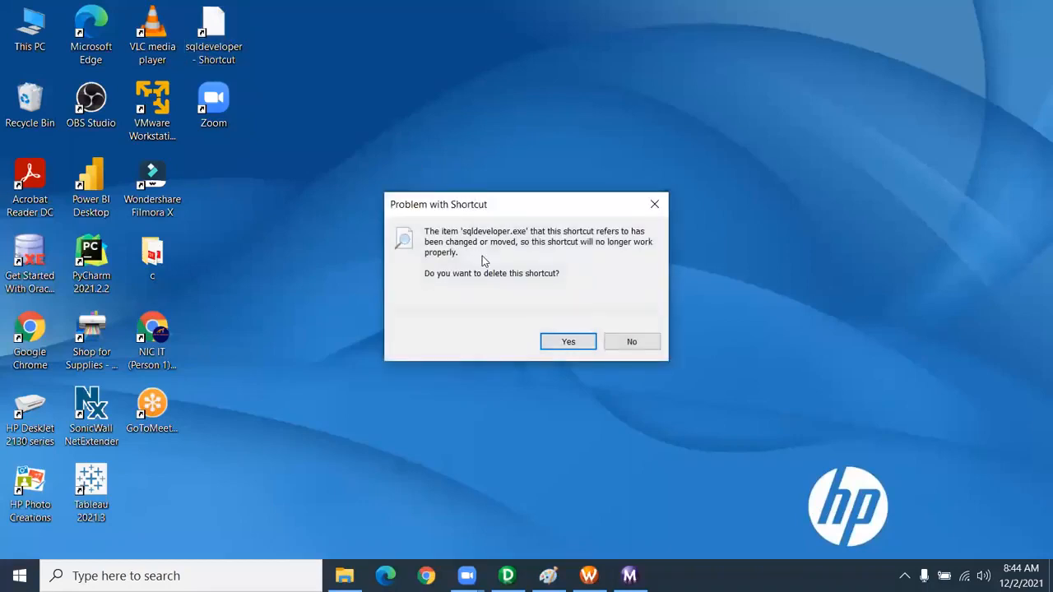
click(621, 343)
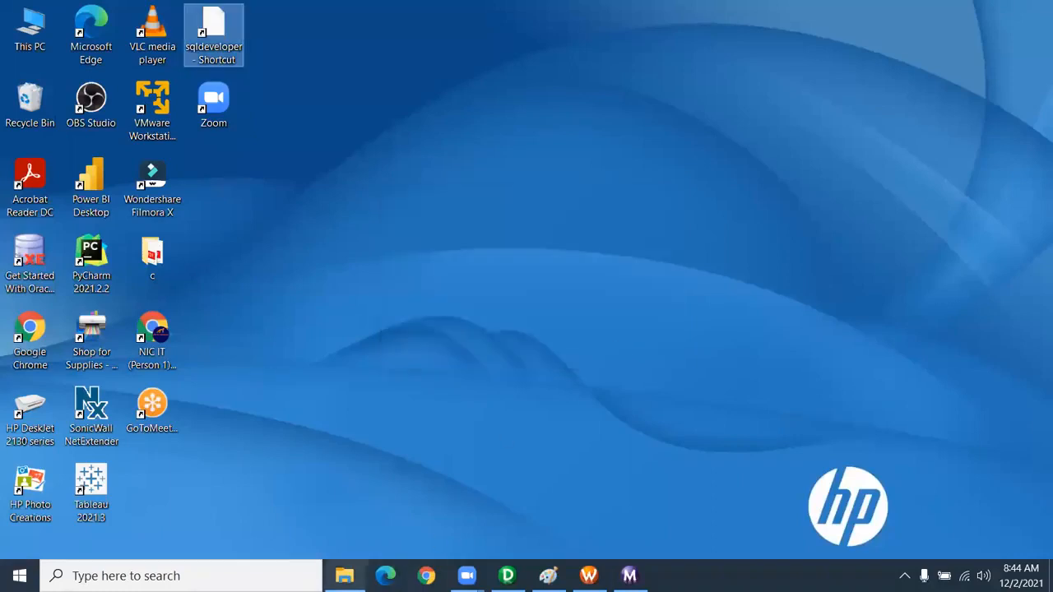
Open the ORACLE 18 C folder inside ORACLE SQL PLSQL on the D: drive in File Explorer.
click(344, 575)
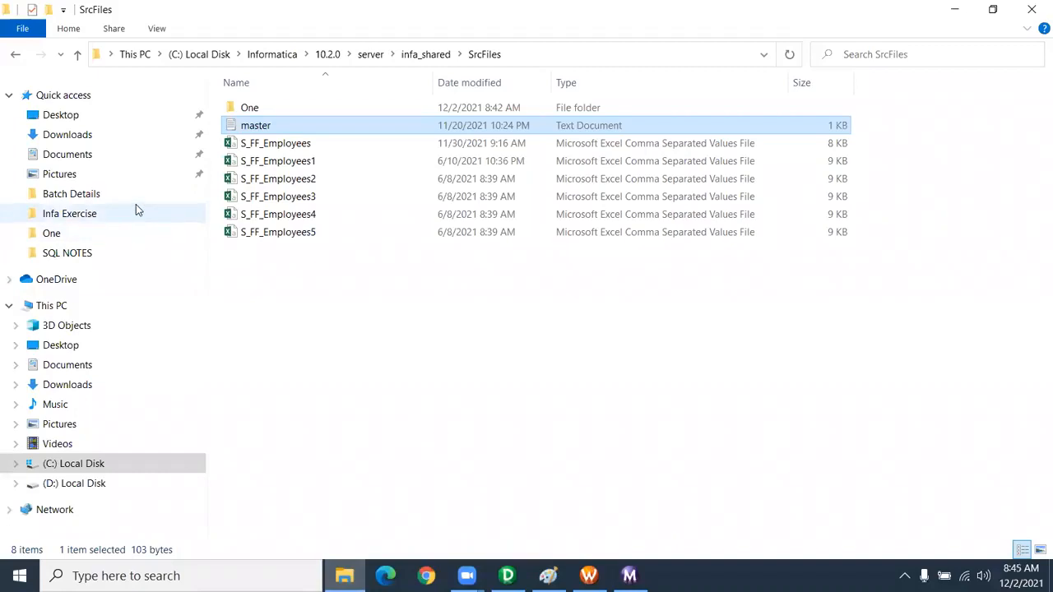
click(105, 484)
click(105, 466)
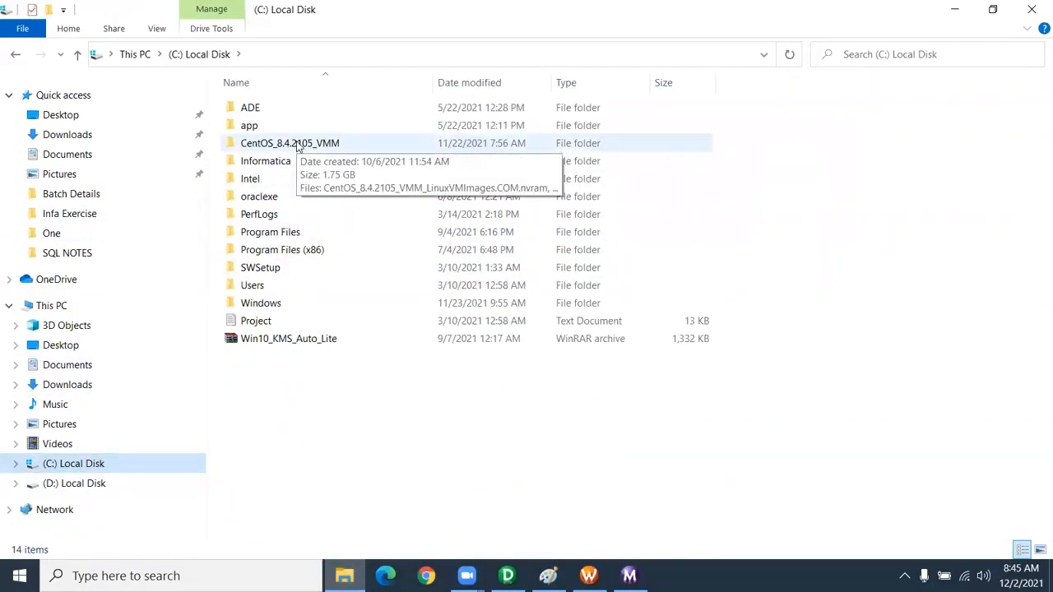
click(92, 487)
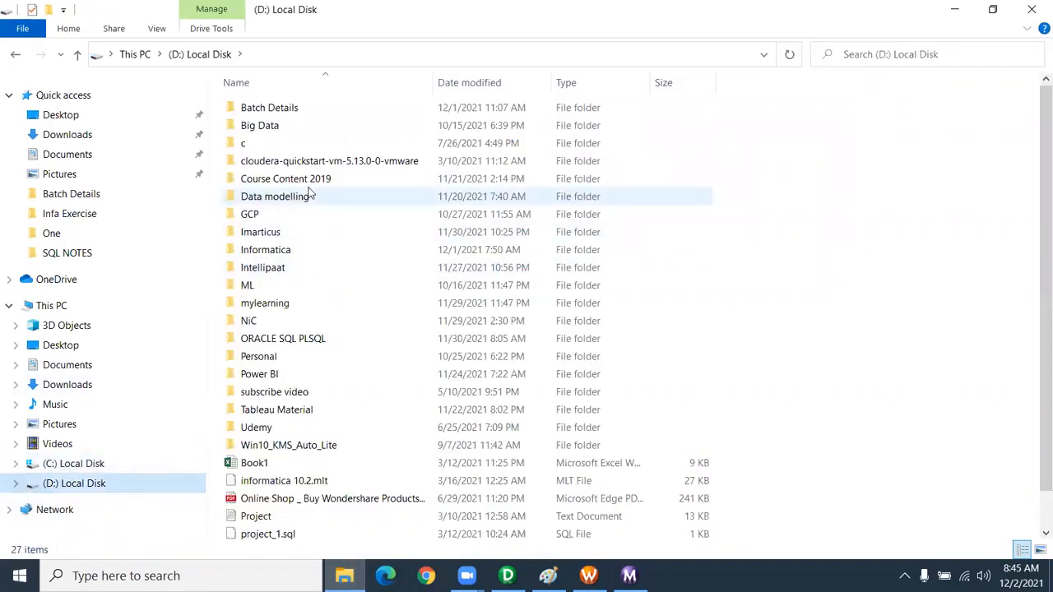
double_click(321, 340)
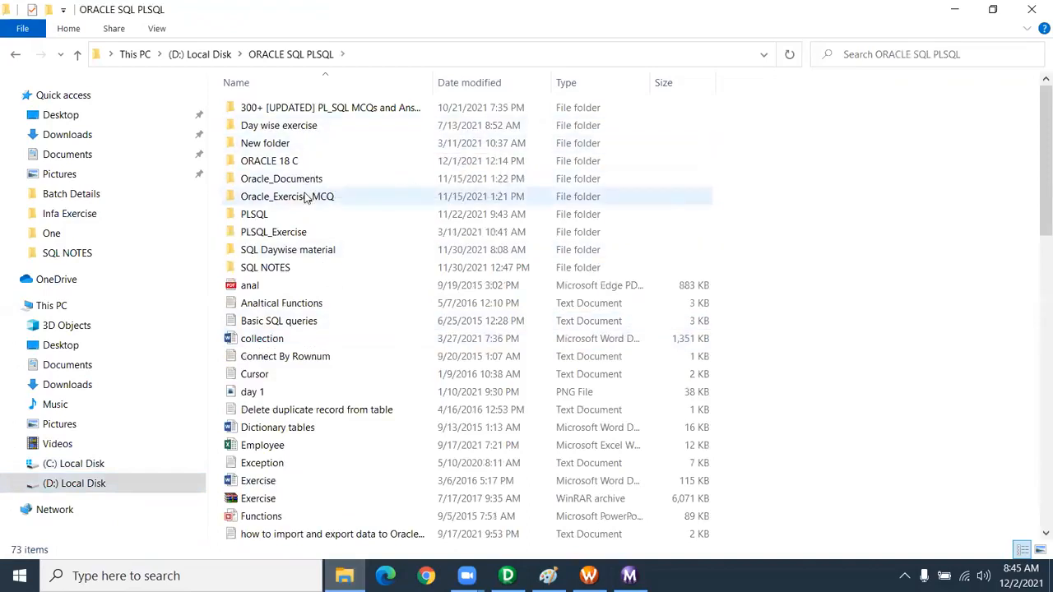
double_click(303, 162)
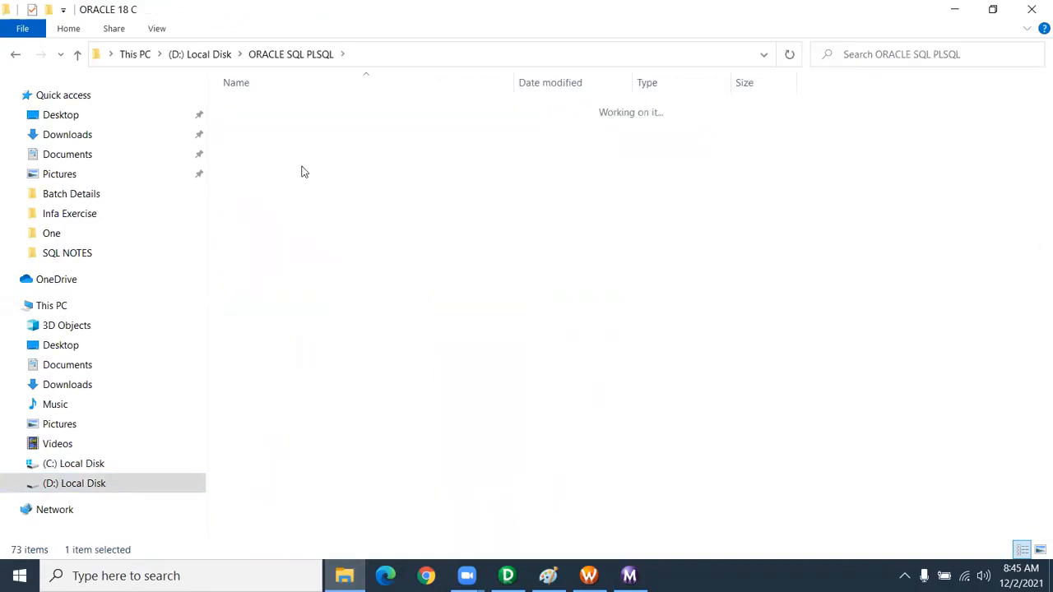
Extract the sqldeveloper-20.2.0.175.1842-x64 archive to a folder of the same name and open its sqldeveloper subfolder.
click(317, 177)
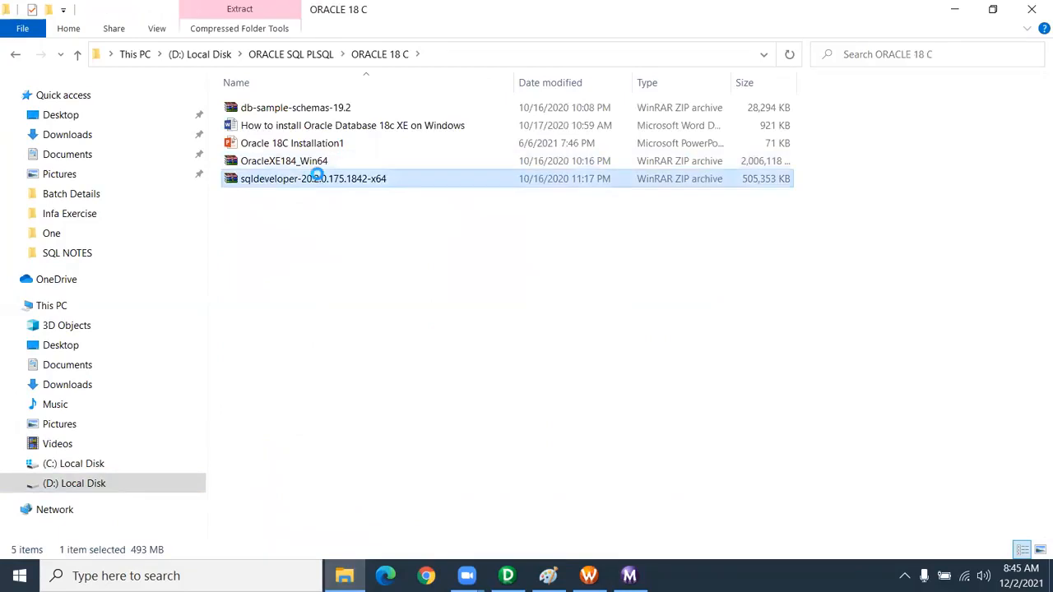
right_click(317, 175)
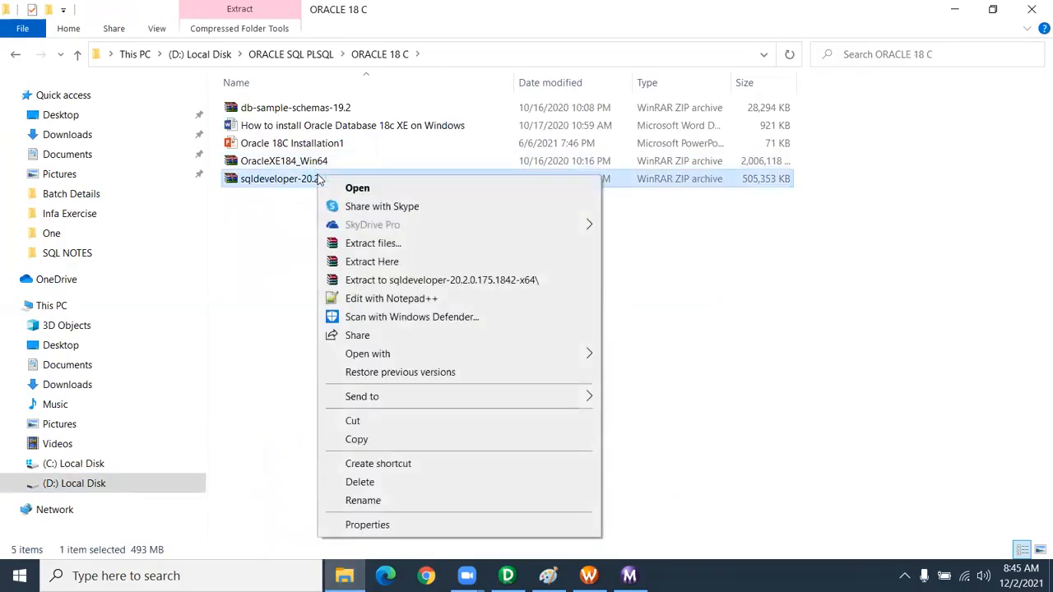
click(363, 280)
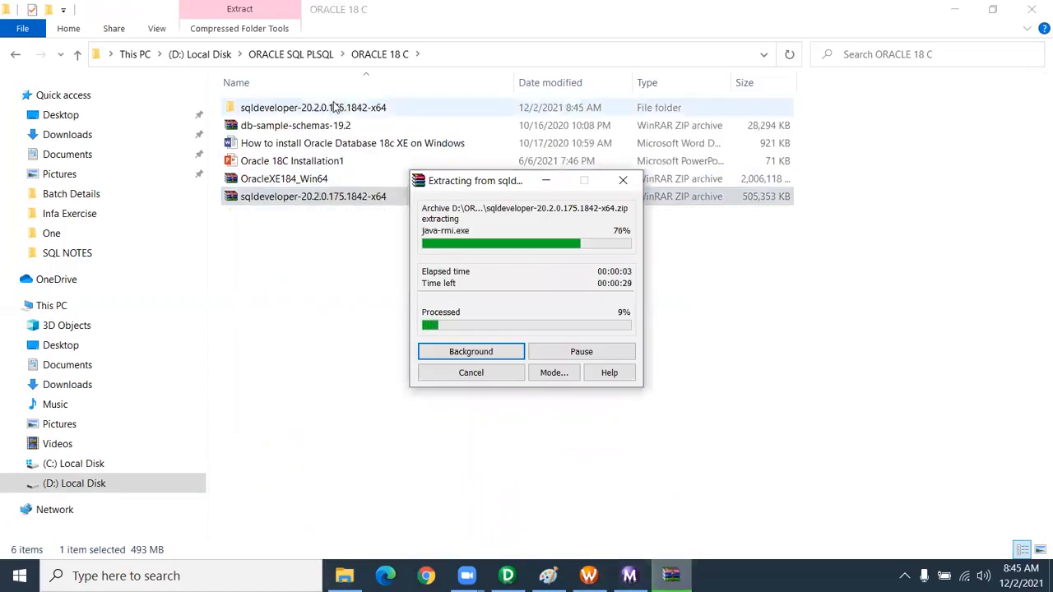
double_click(333, 107)
double_click(326, 107)
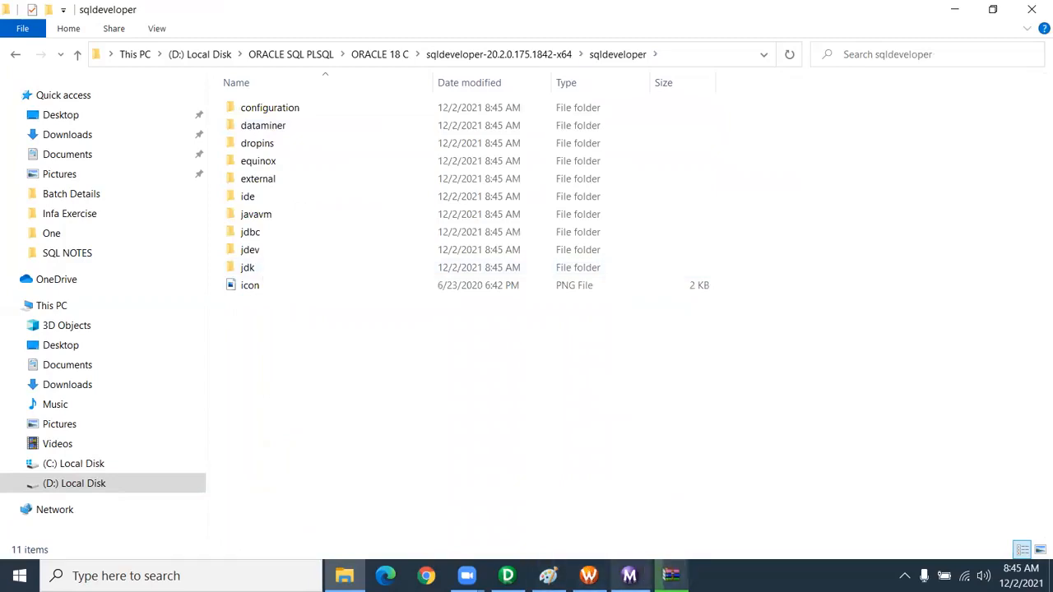
In Workflow Monitor, examine the s_m_Indirect_File_Loading run's task details and its source and target row statistics.
click(629, 576)
click(231, 107)
click(246, 108)
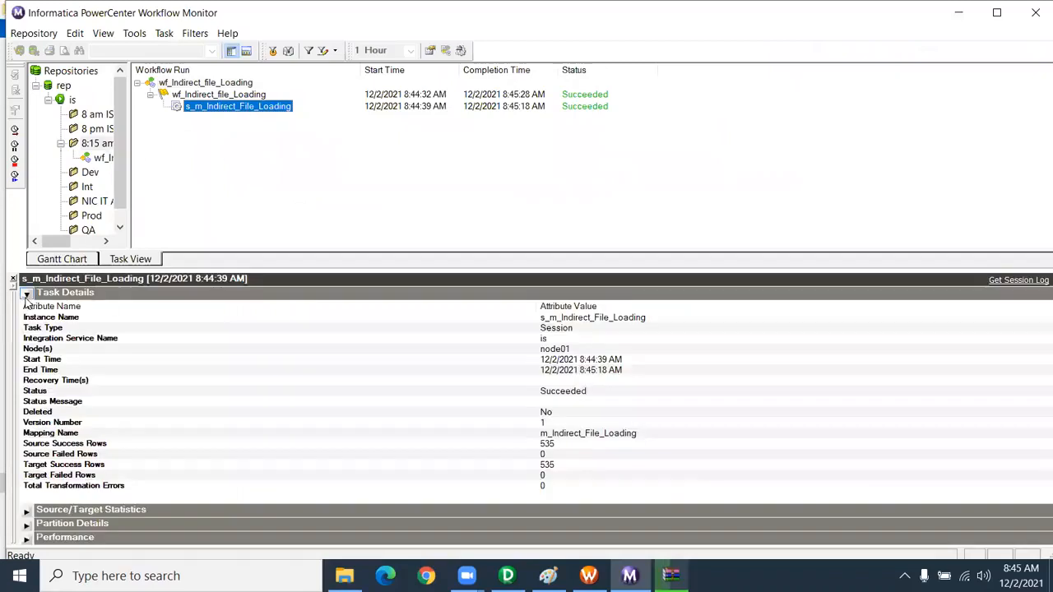
click(26, 295)
click(26, 306)
click(270, 335)
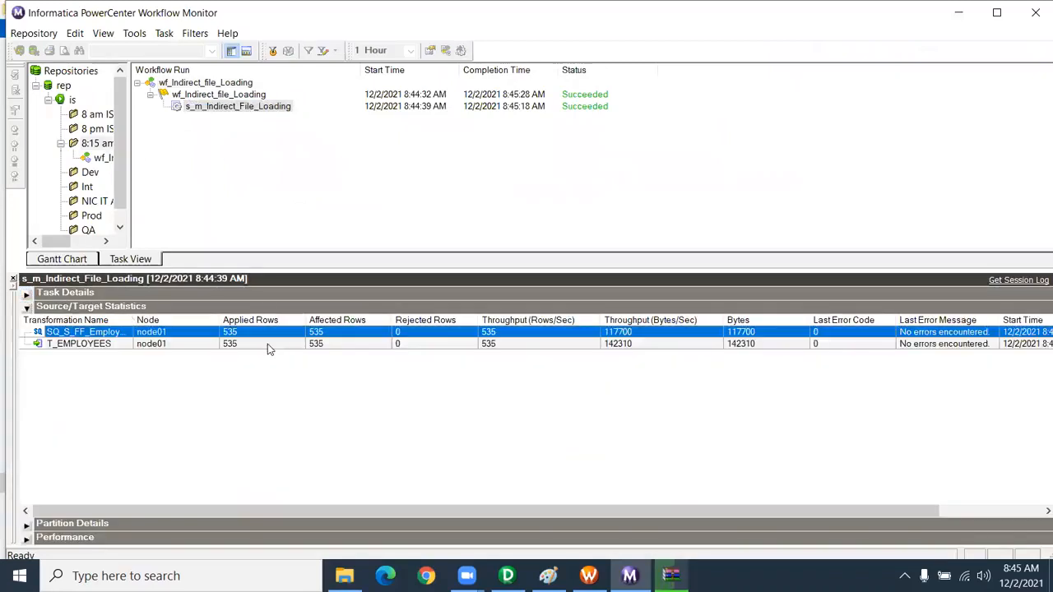
click(267, 346)
drag(129, 169, 240, 325)
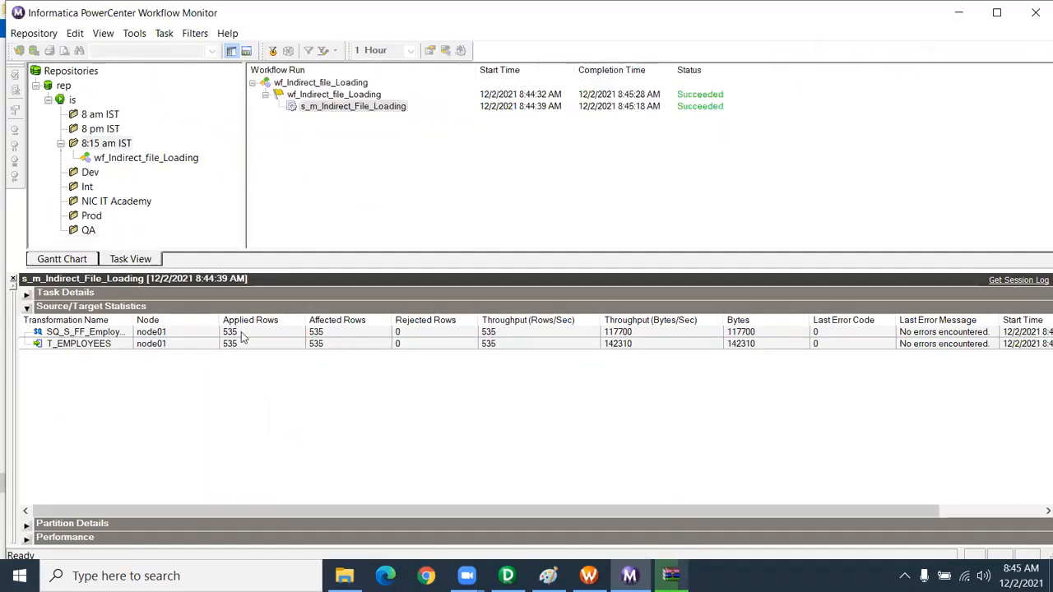
click(244, 344)
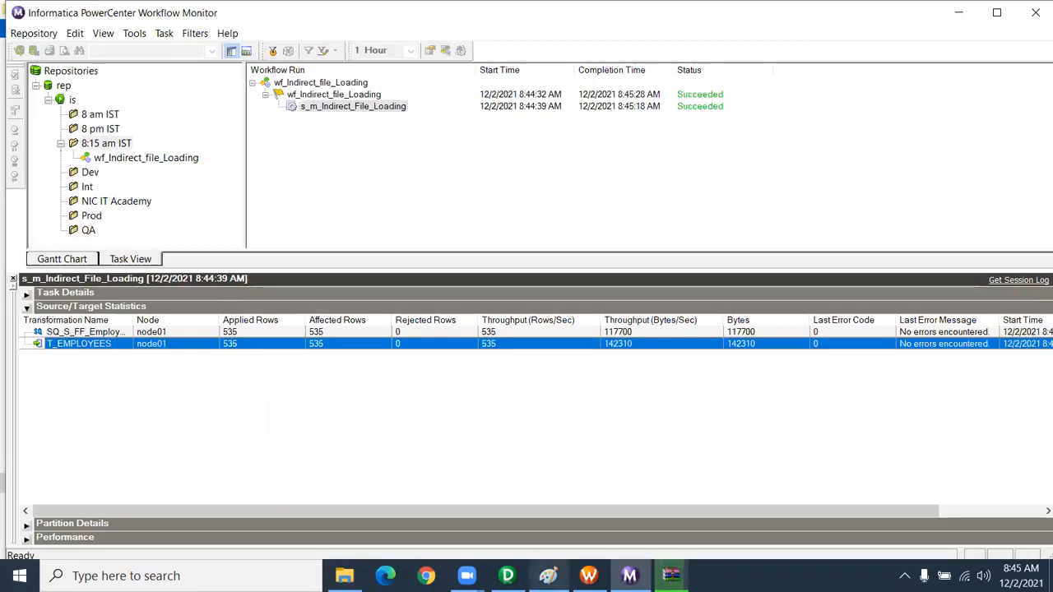
Back in the extracted sqldeveloper folder, create a desktop shortcut for the sqldeveloper application.
key(alt+Tab)
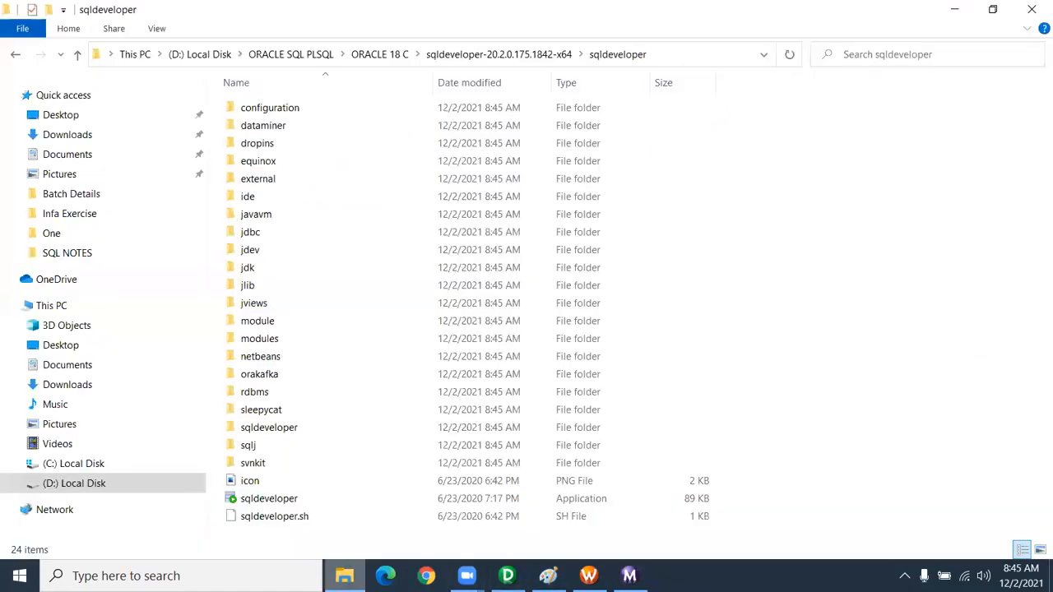
double_click(277, 499)
right_click(276, 498)
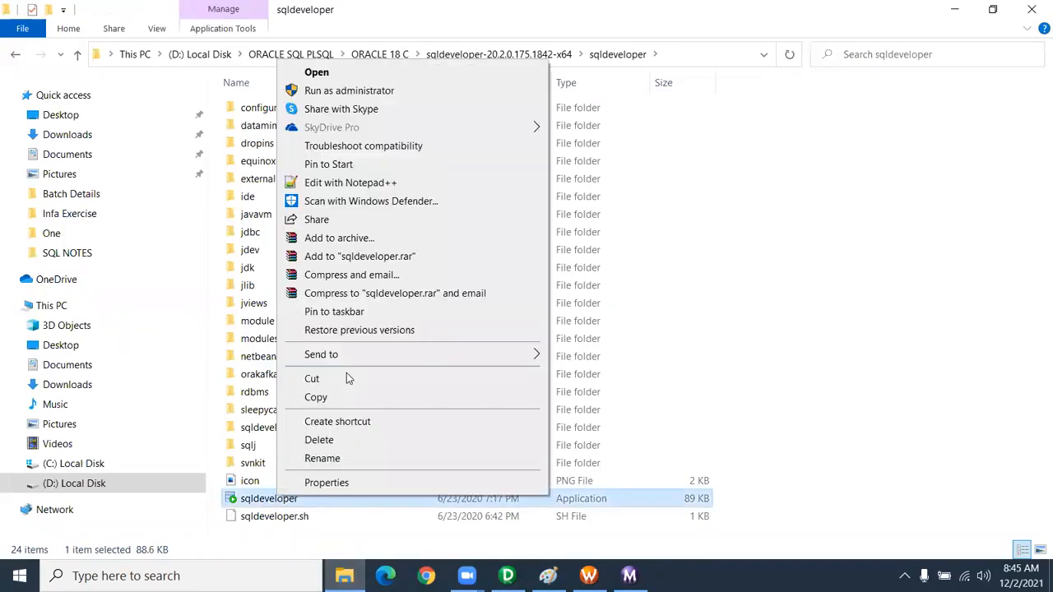
mouse_move(574, 370)
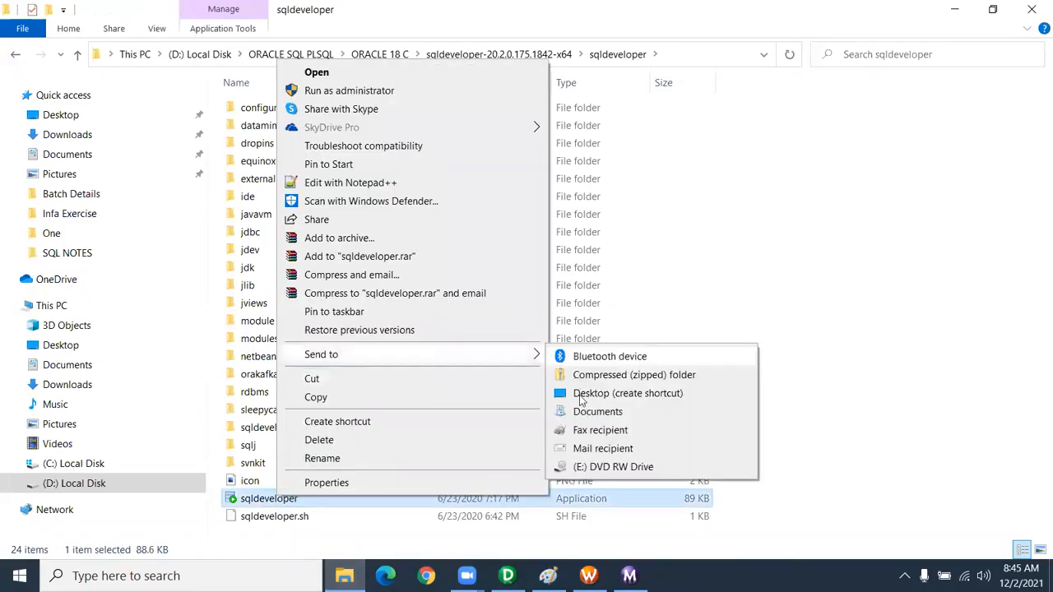
click(738, 384)
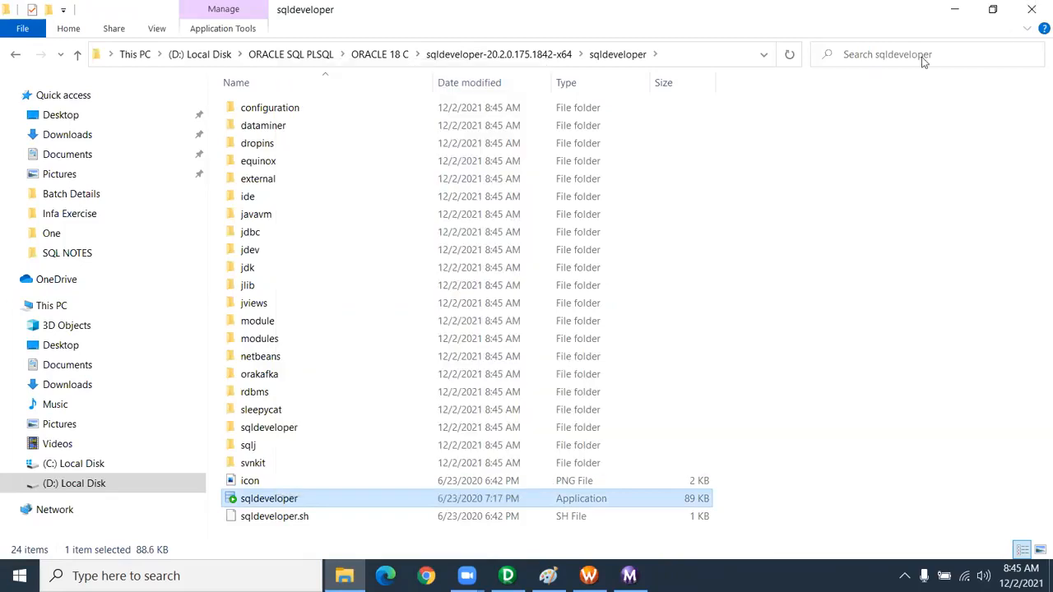
Open the folder C:\Informatica\10.2.0\server\infa_shared\SrcFiles in File Explorer.
key(alt+Tab)
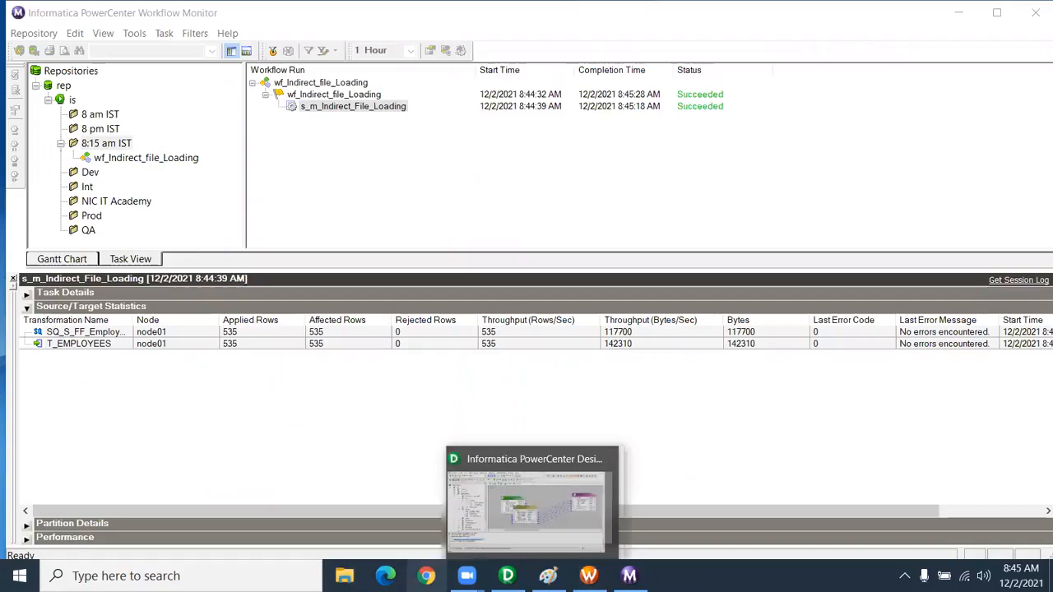
click(344, 575)
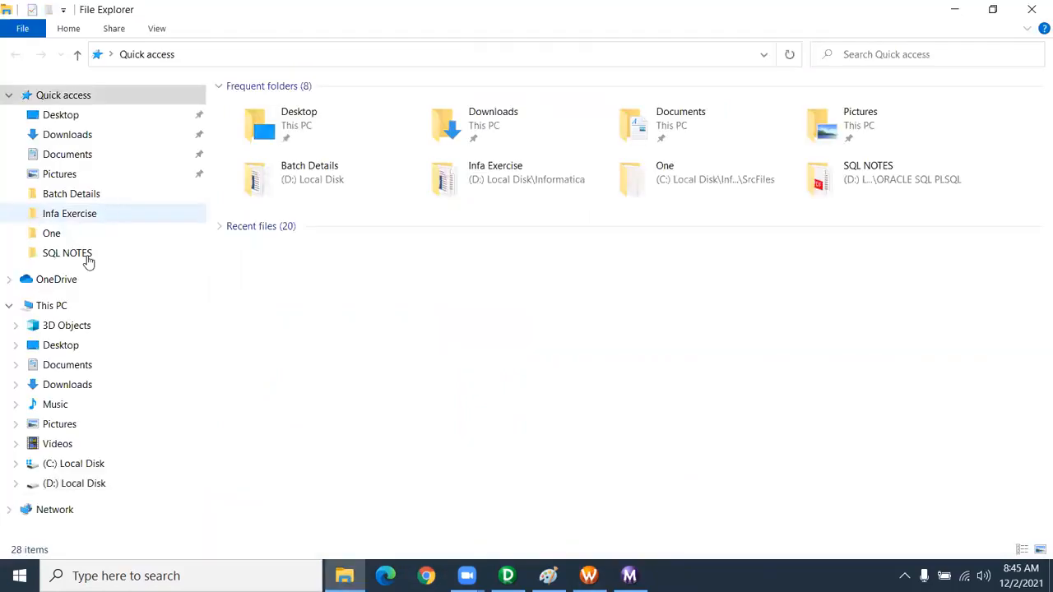
click(100, 464)
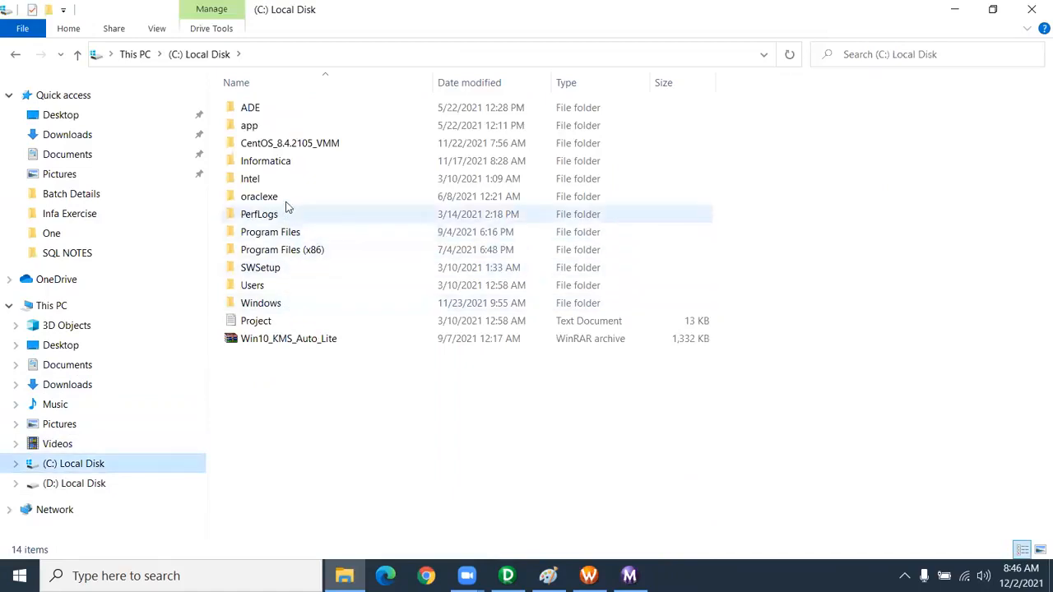
double_click(284, 162)
click(272, 107)
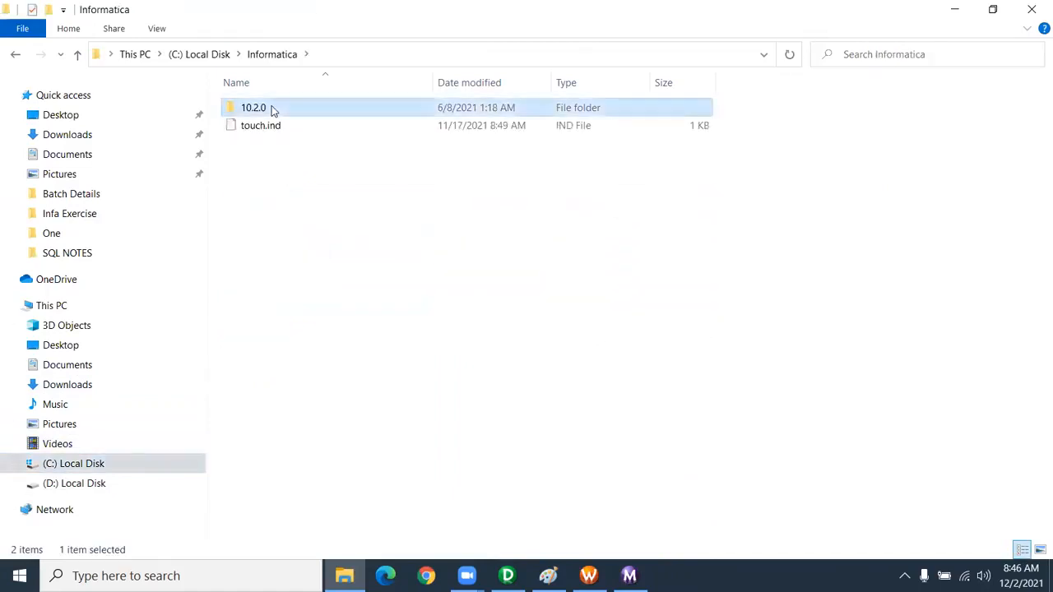
double_click(273, 109)
double_click(257, 286)
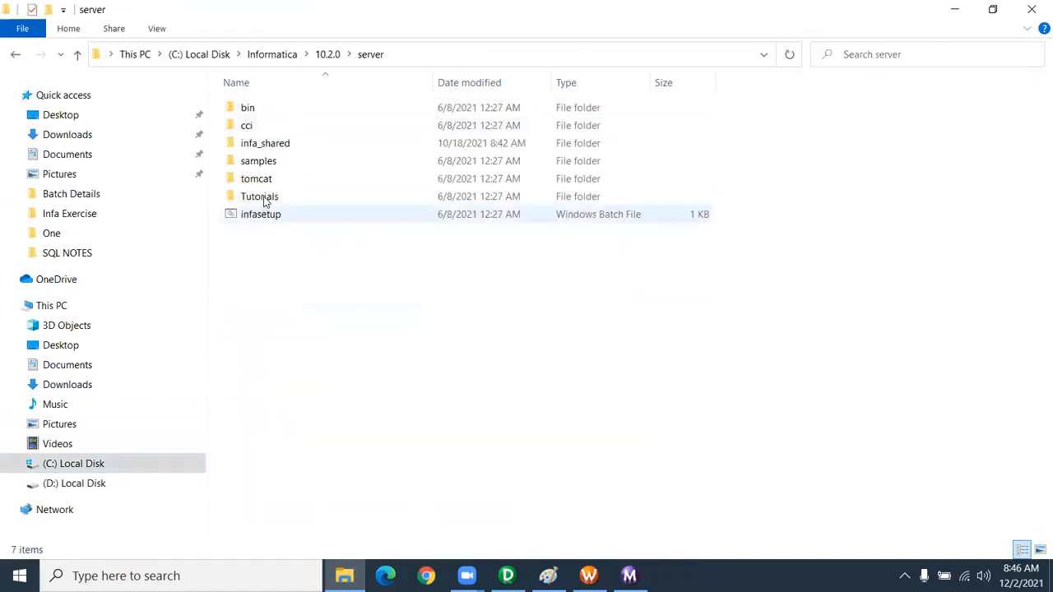
double_click(265, 143)
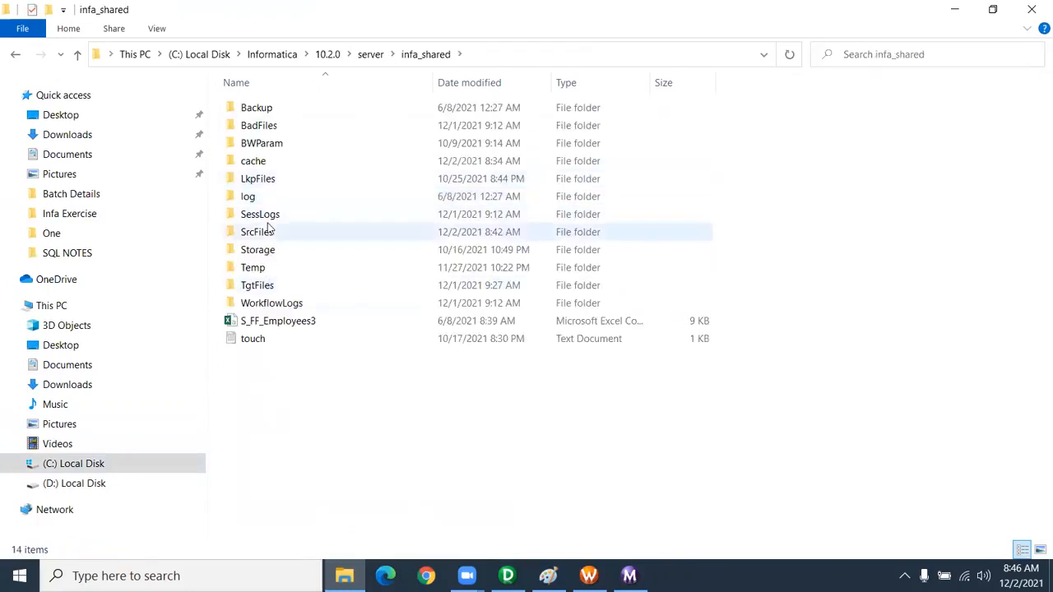
double_click(270, 232)
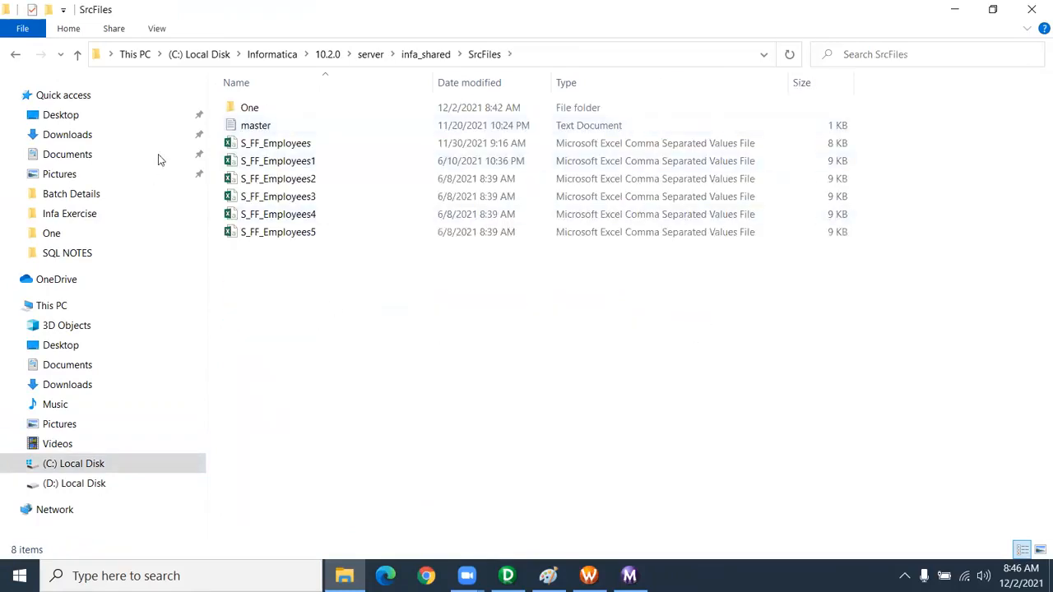
Remove the S_FF_Employees3.csv line from the master text file, then save and close the file.
double_click(265, 125)
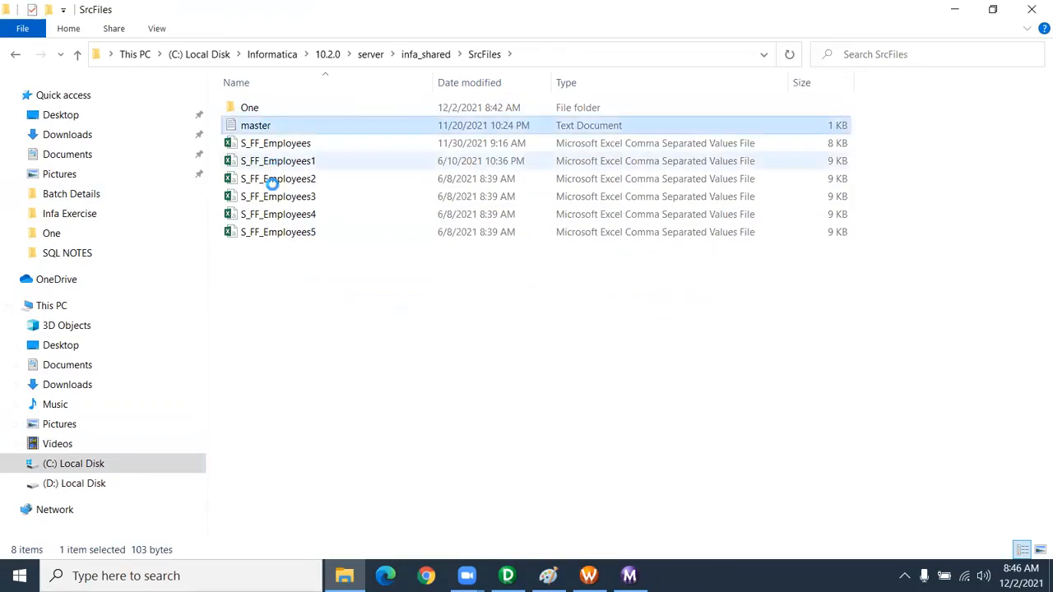
drag(421, 201, 65, 190)
key(BackSpace)
key(BackSpace)
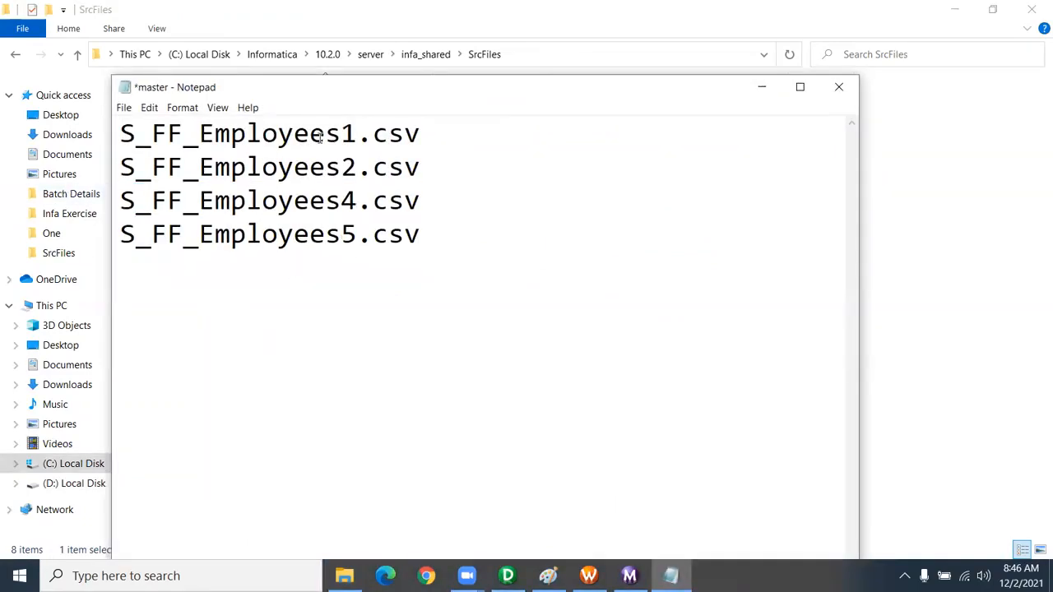
key(ctrl+s)
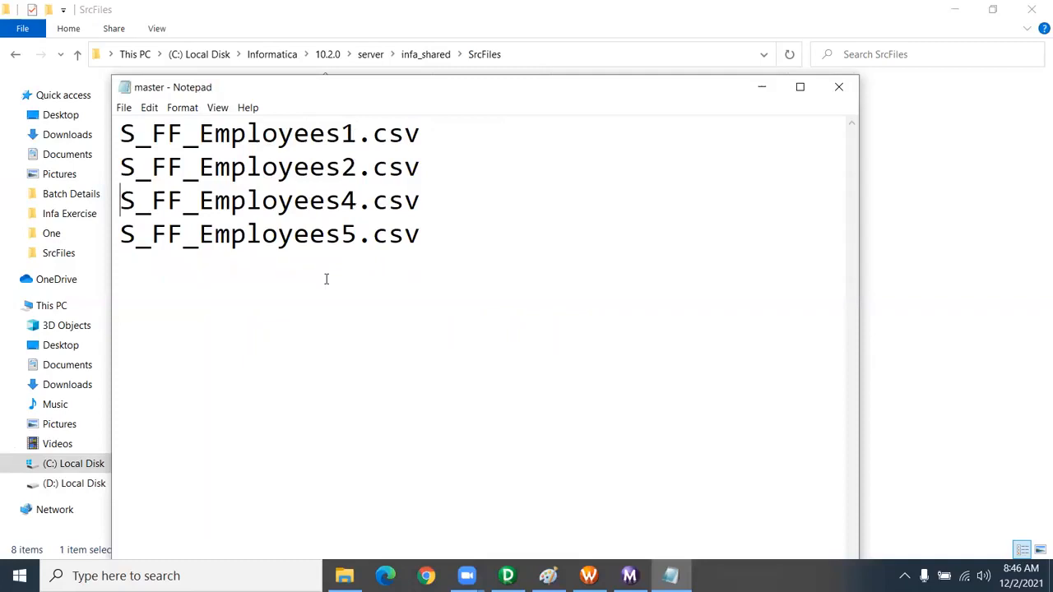
click(839, 87)
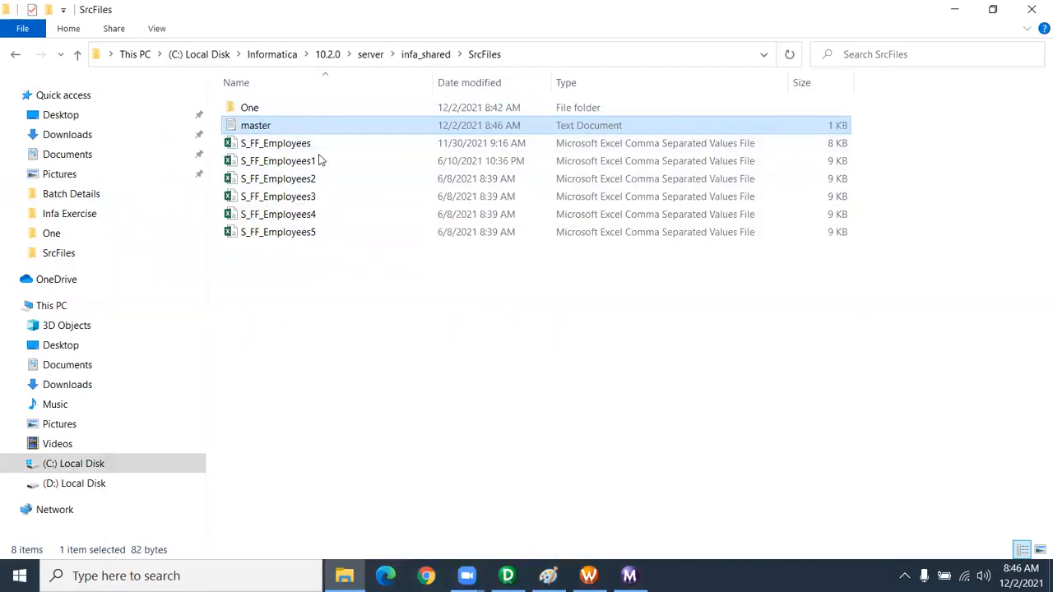
Switch to Workflow Manager and start the workflow wf_Indirect_file_Loading again.
click(588, 575)
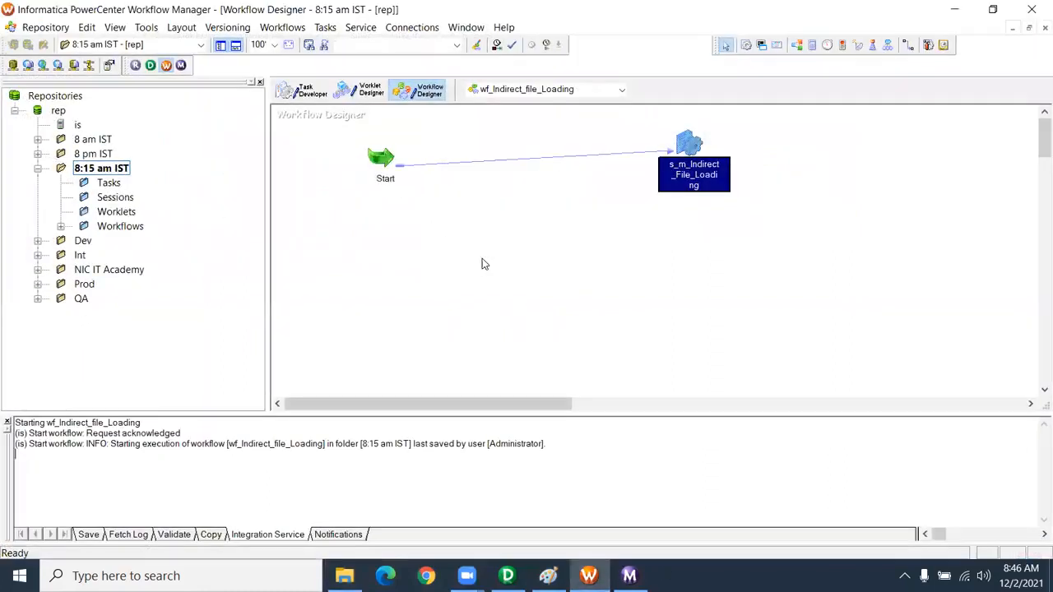
right_click(482, 258)
click(533, 418)
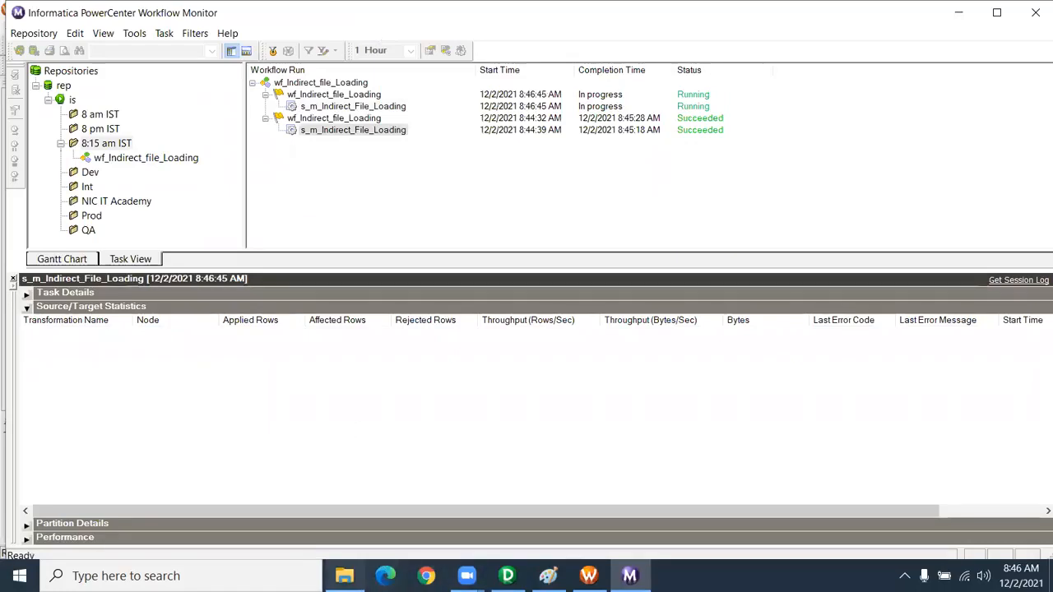
Examine the source and target row statistics of the latest s_m_Indirect_File_Loading run.
mouse_move(344, 576)
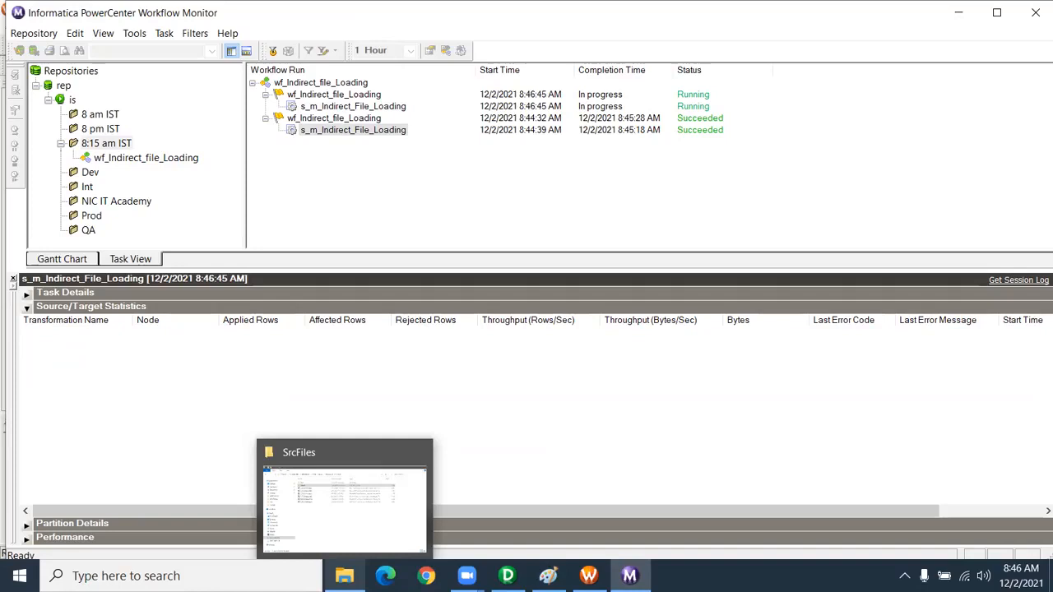
click(357, 107)
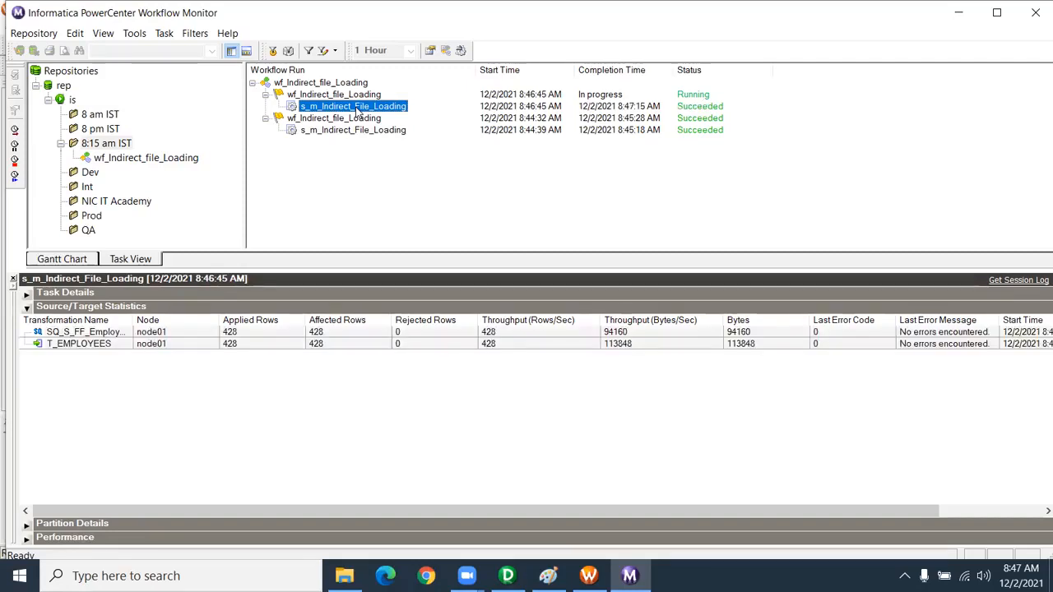
click(248, 332)
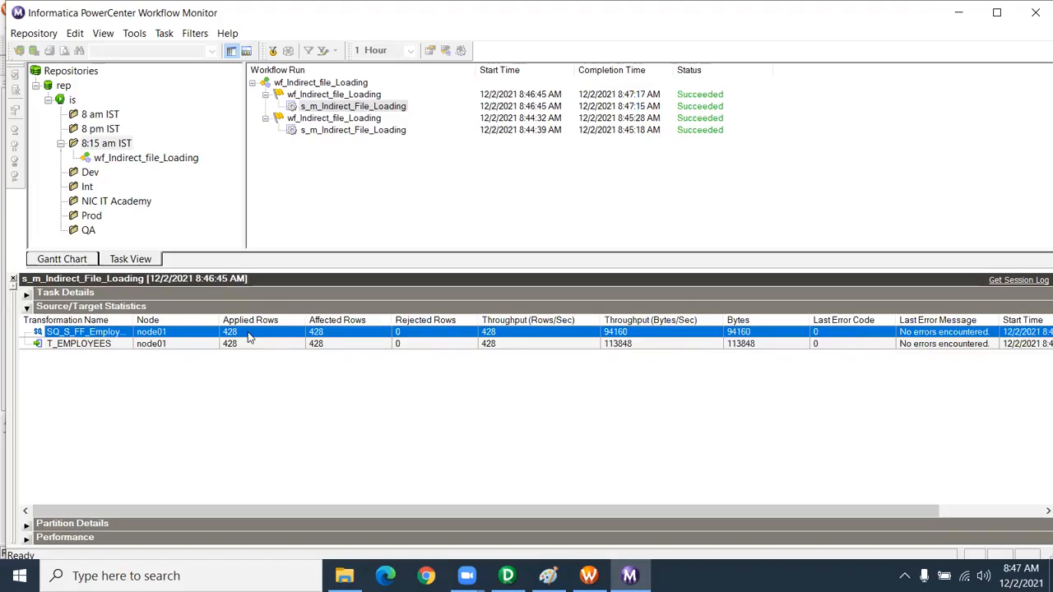
Return to the SrcFiles folder and select the master text file.
click(345, 576)
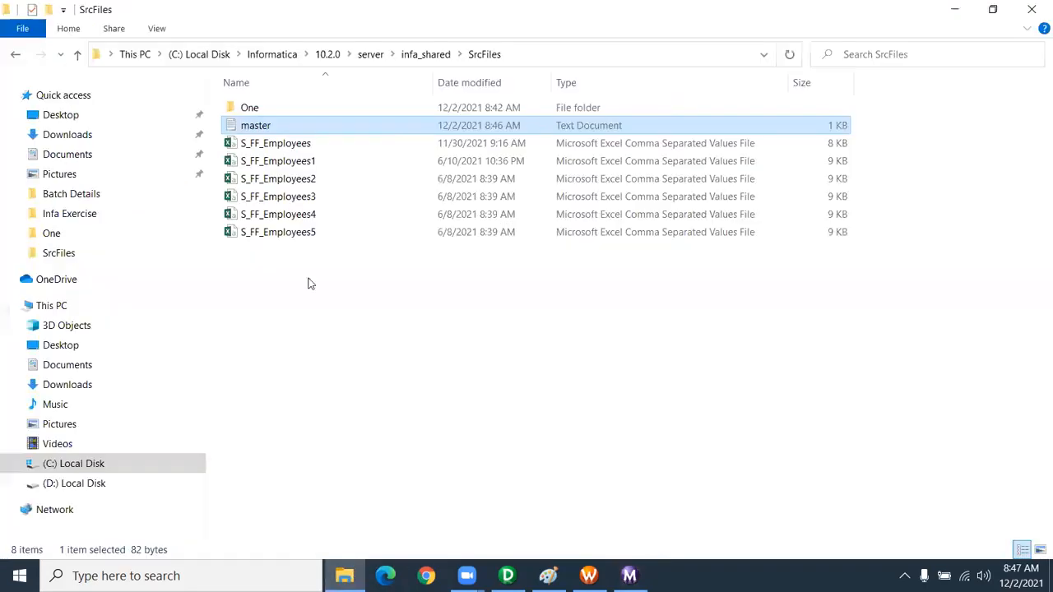
click(256, 125)
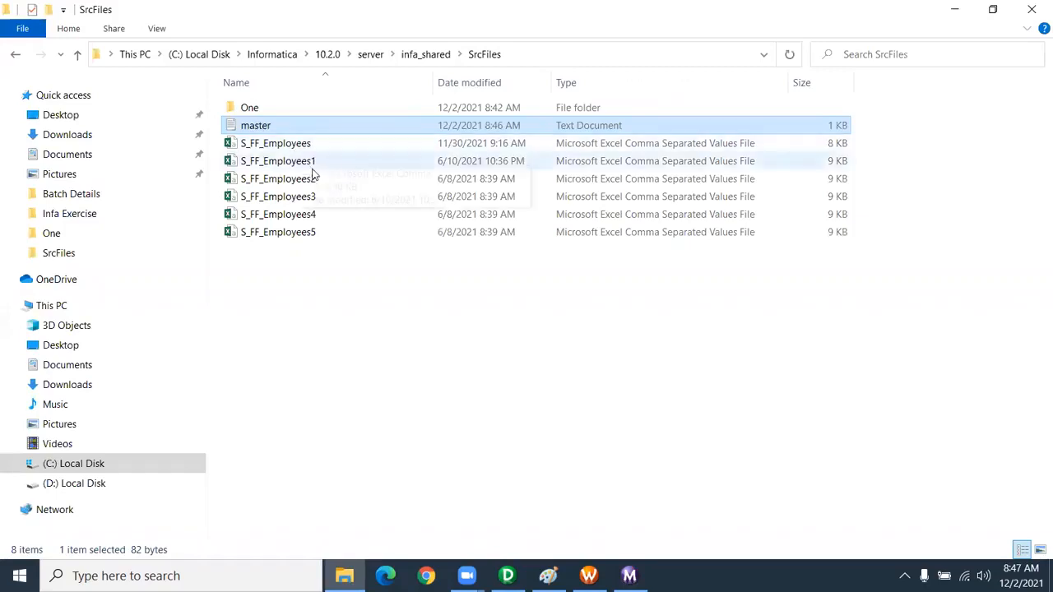
Move S_FF_Employees2.csv from the SrcFiles folder to the C:\Informatica\10.2.0\server folder.
click(334, 183)
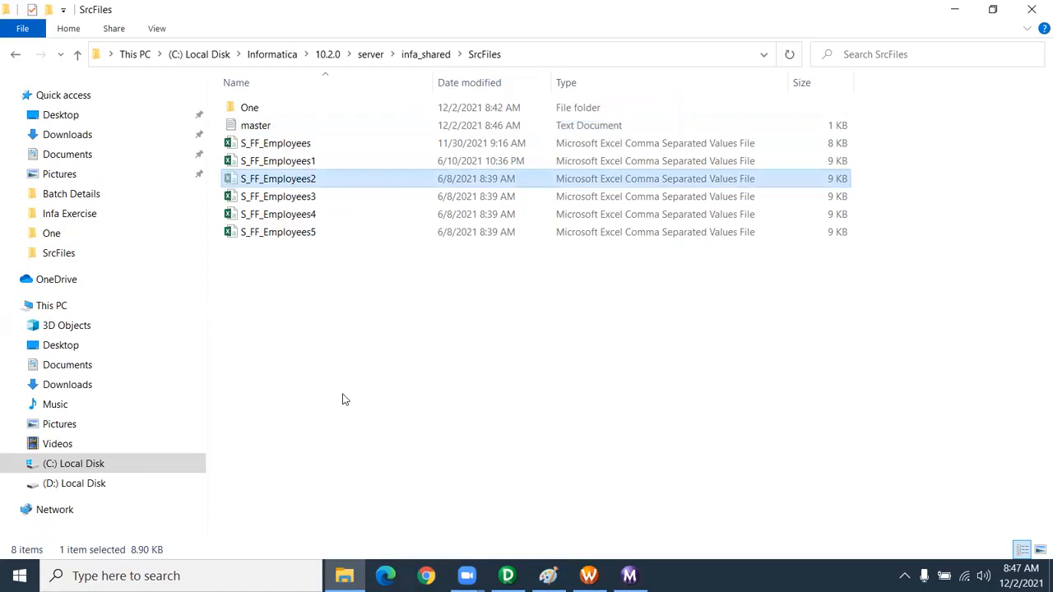
click(369, 54)
key(ctrl+v)
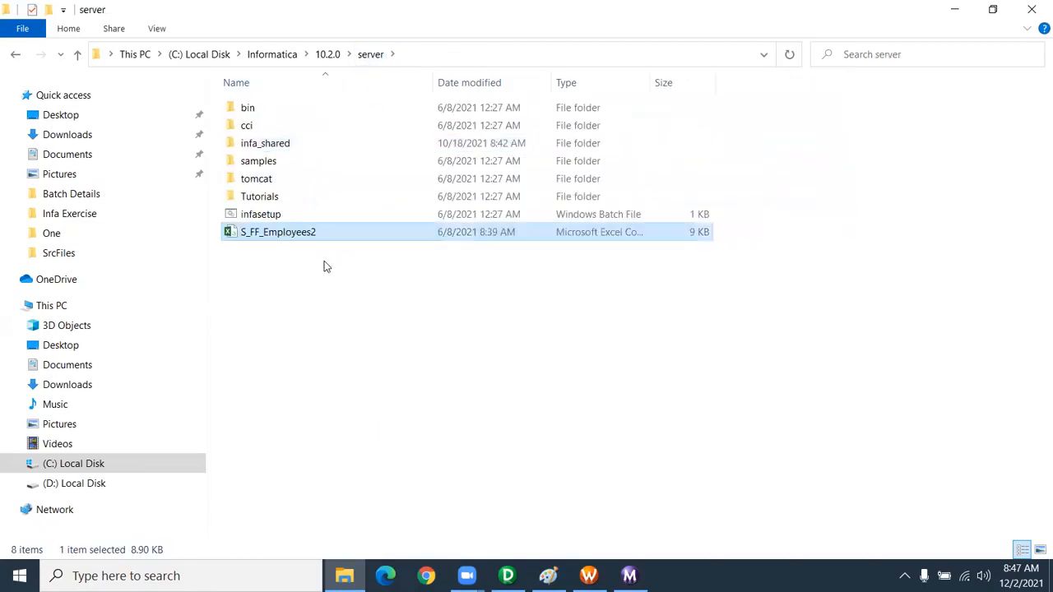
Return to the SrcFiles folder, check the file names listed in the master text file against the folder's contents, and close the file.
double_click(290, 144)
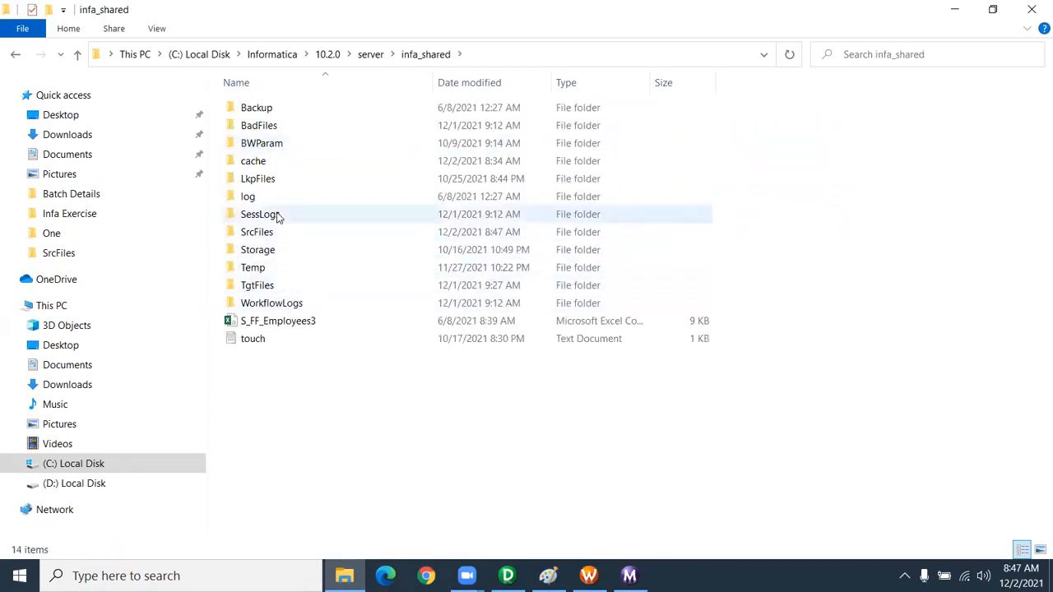
double_click(275, 232)
double_click(290, 125)
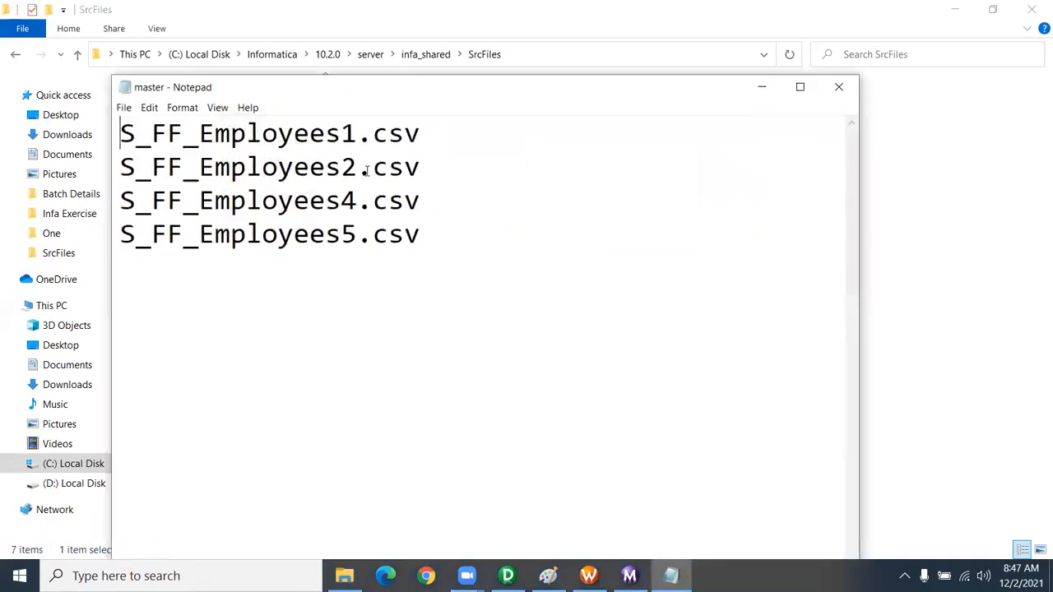
drag(503, 93, 779, 135)
click(460, 109)
click(670, 576)
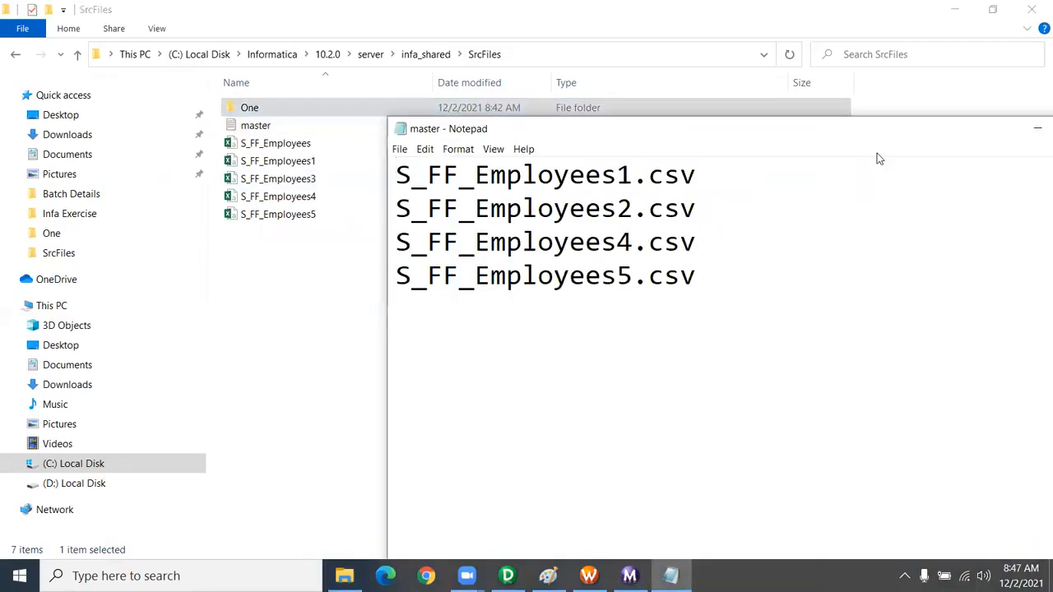
drag(653, 138, 334, 112)
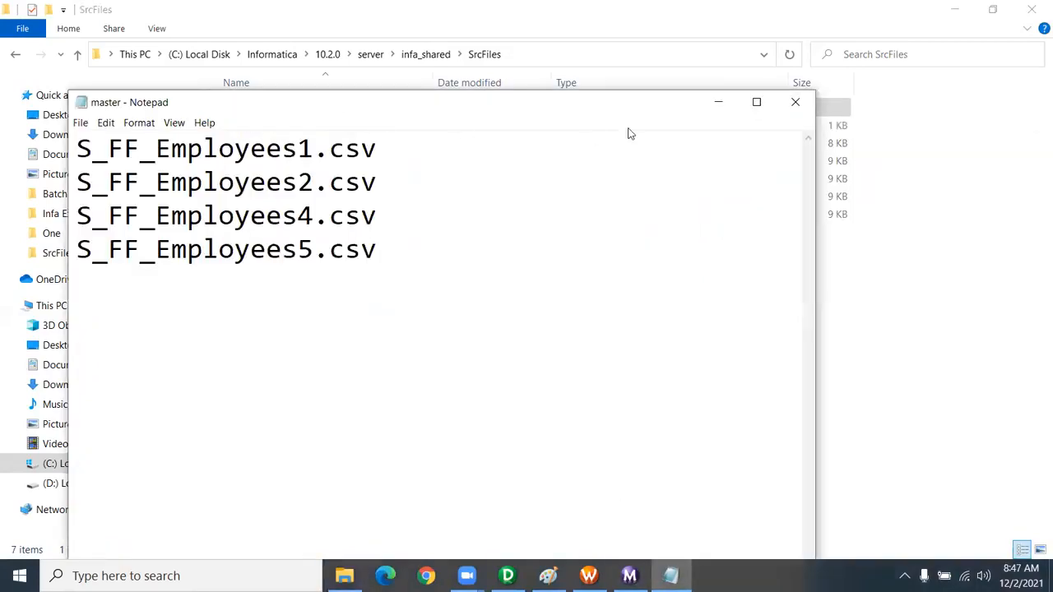
click(795, 102)
Switch to Workflow Manager and start the workflow wf_Indirect_file_Loading with S_FF_Employees2.csv moved out of SrcFiles.
click(588, 576)
right_click(576, 229)
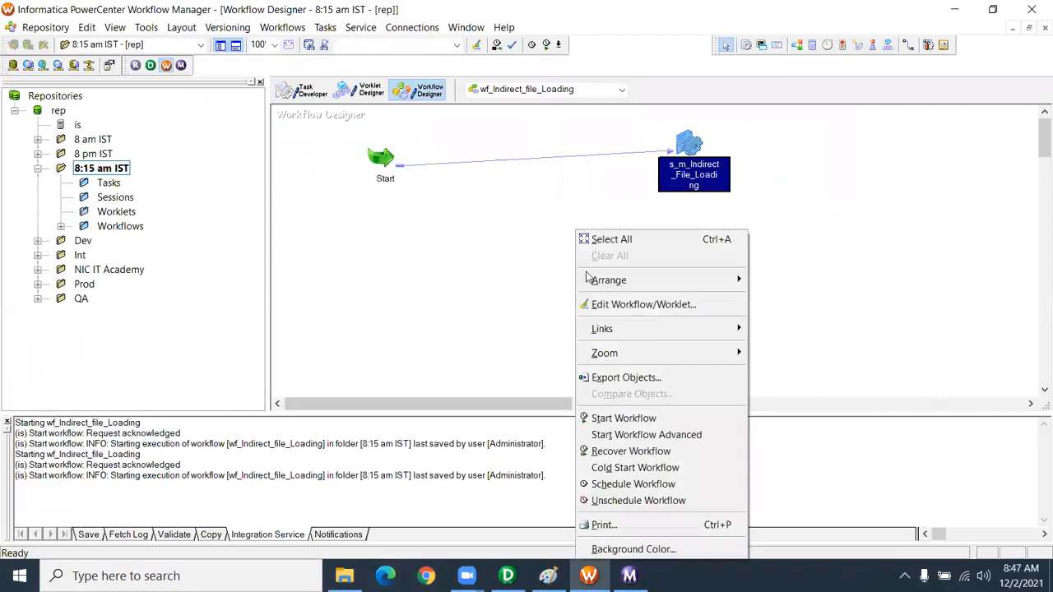
click(623, 418)
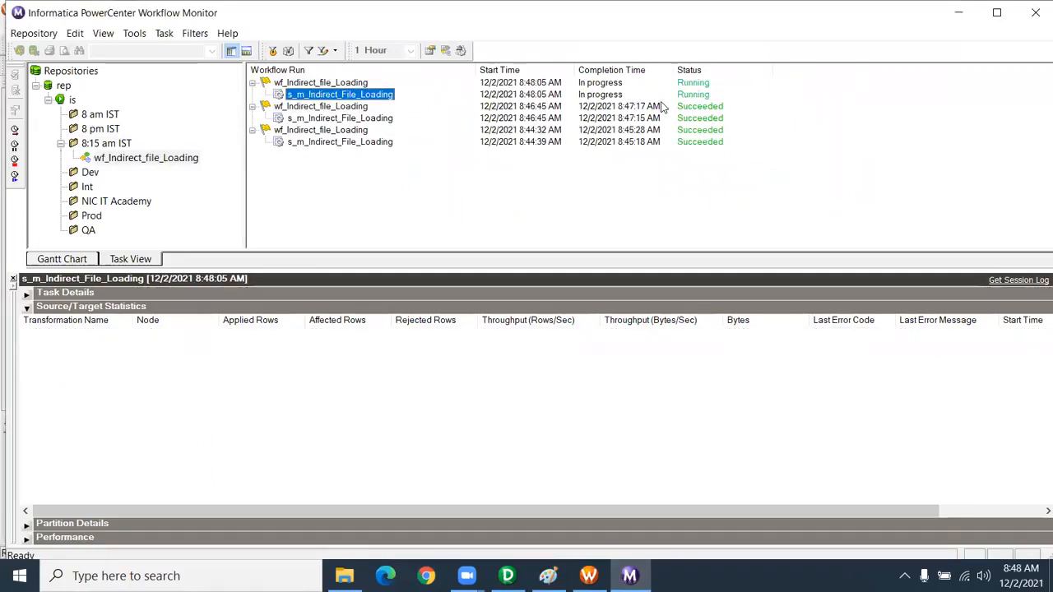
Examine the failure information and source/target statistics of the latest s_m_Indirect_File_Loading run.
key(alt+Tab)
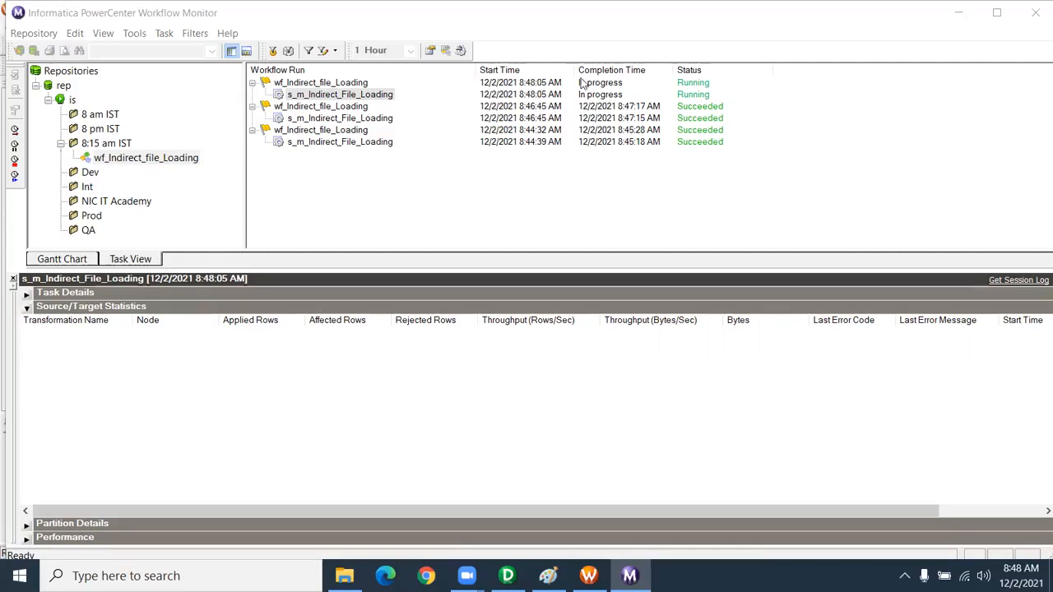
click(369, 97)
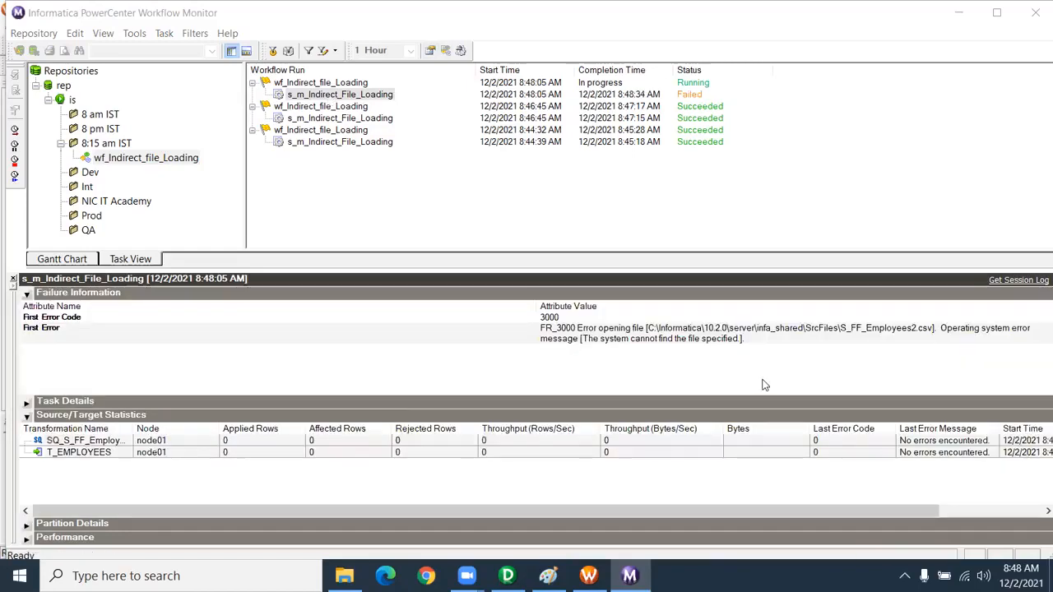
click(707, 342)
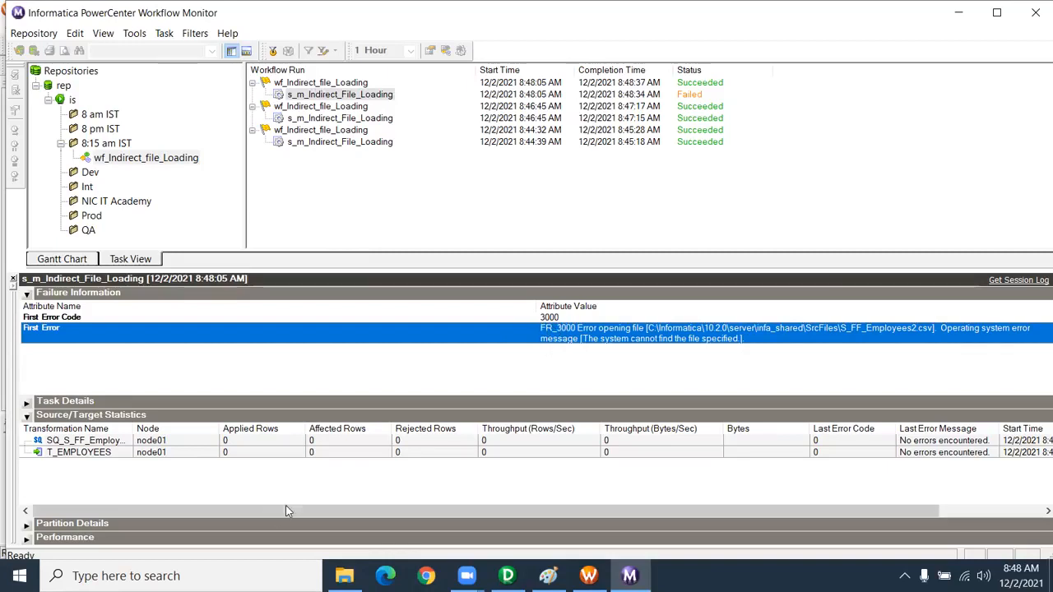
click(227, 451)
click(232, 441)
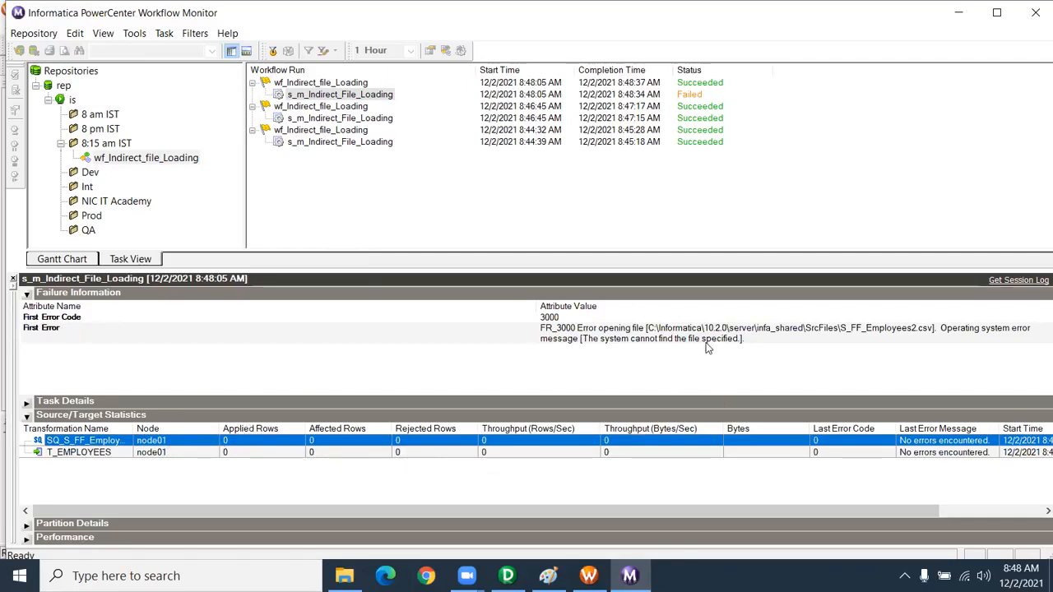
click(658, 344)
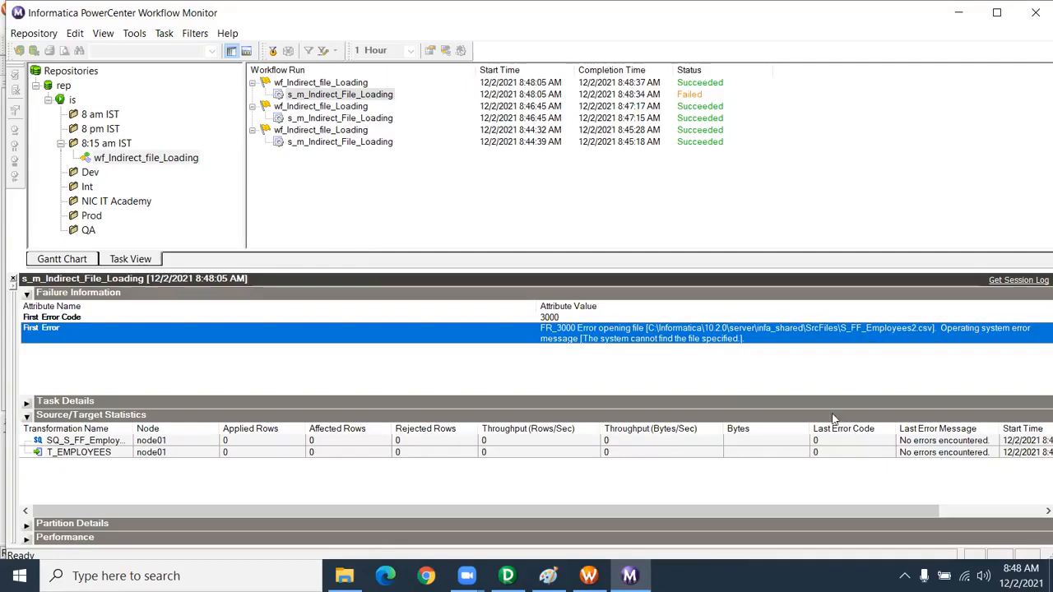
Switch to File Explorer, go to the server folder that holds S_FF_Employees2.csv, and copy its folder path.
click(344, 576)
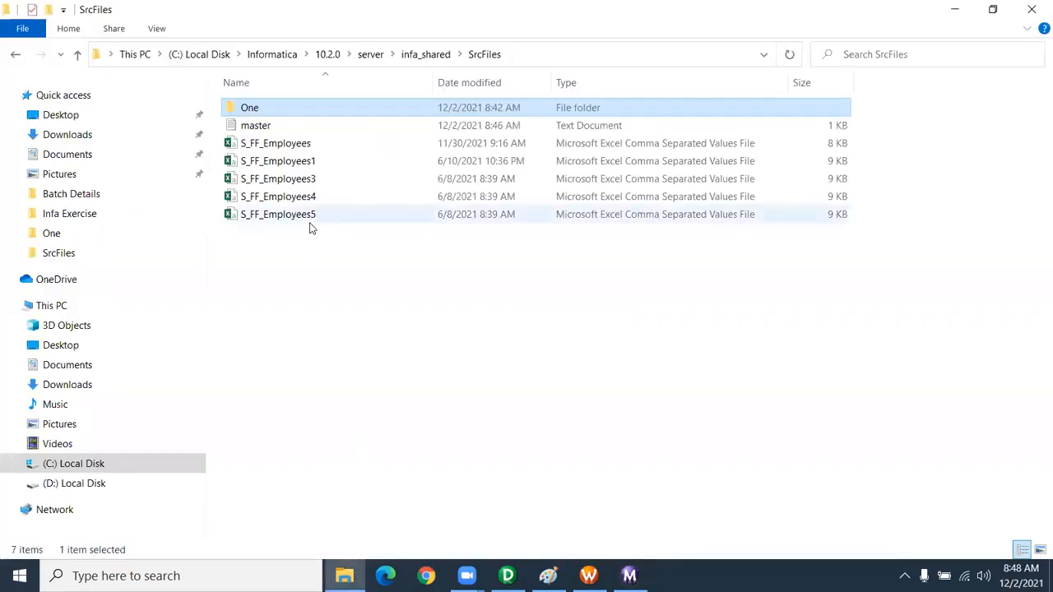
click(370, 53)
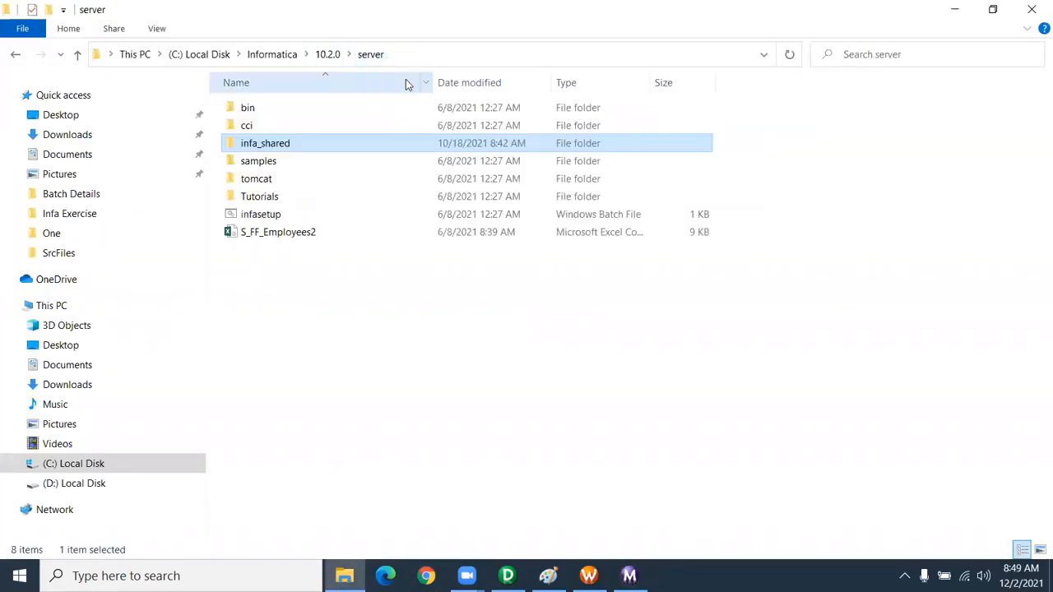
click(409, 54)
key(ctrl+c)
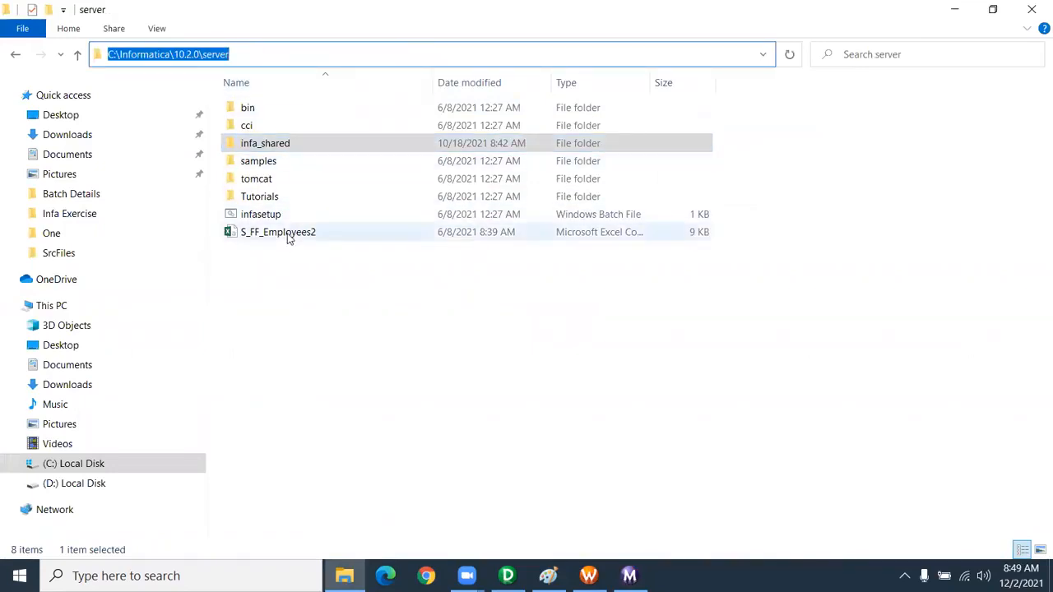
In the SrcFiles master text file, prefix the S_FF_Employees2.csv line with C:\Informatica\10.2.0\server\, then save and close the file.
double_click(280, 143)
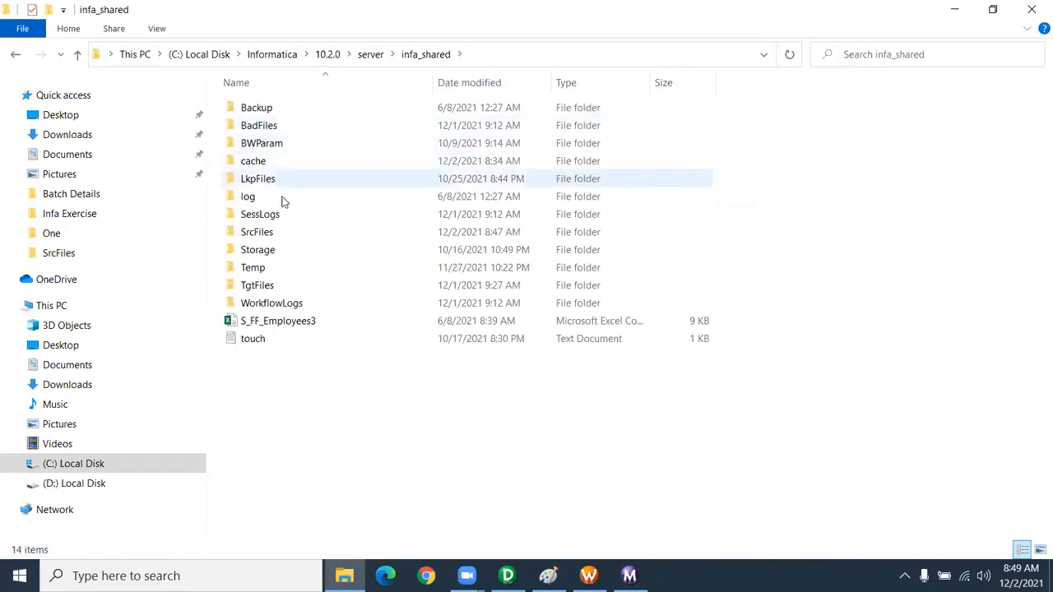
double_click(287, 230)
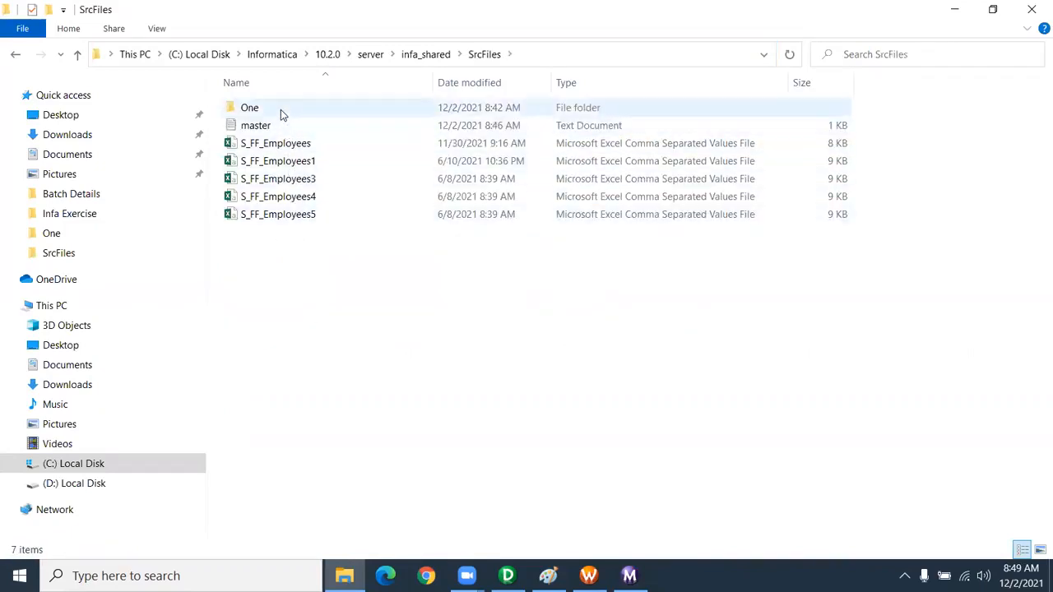
double_click(267, 126)
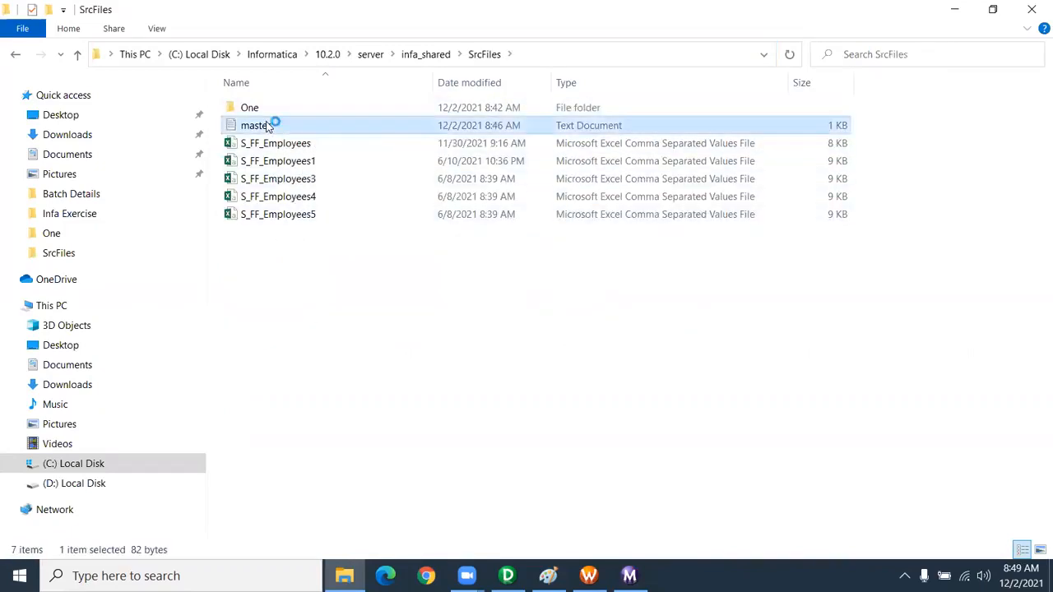
key(Down)
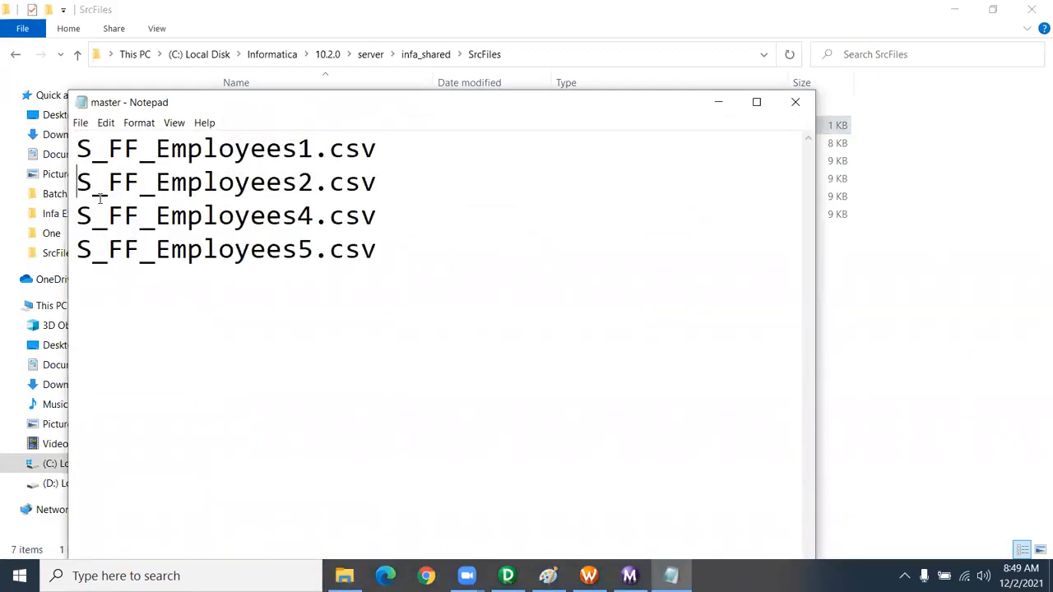
key(ctrl+v)
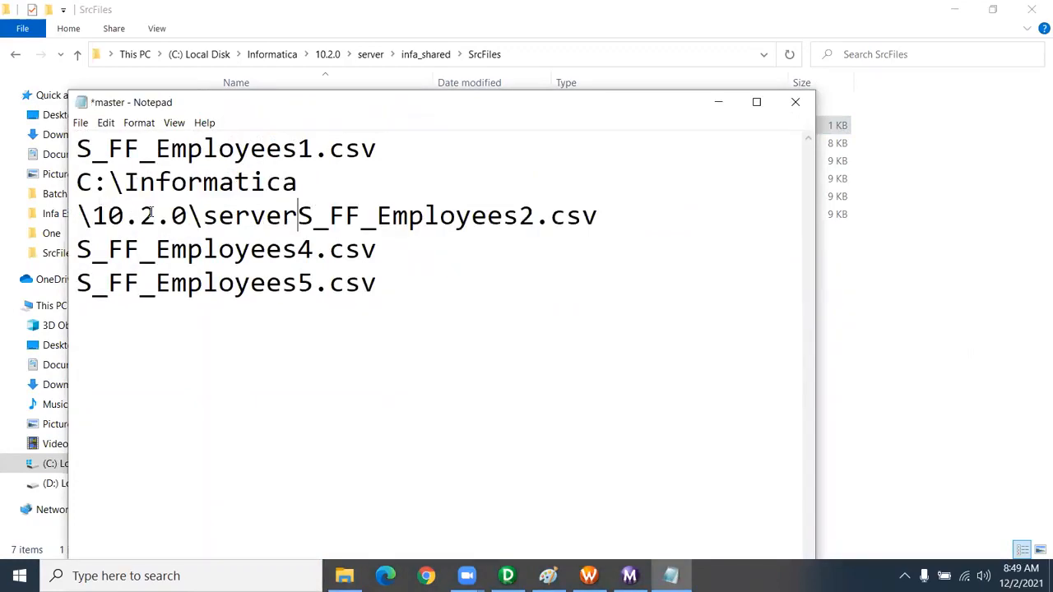
text(\)
key(ctrl+s)
click(758, 102)
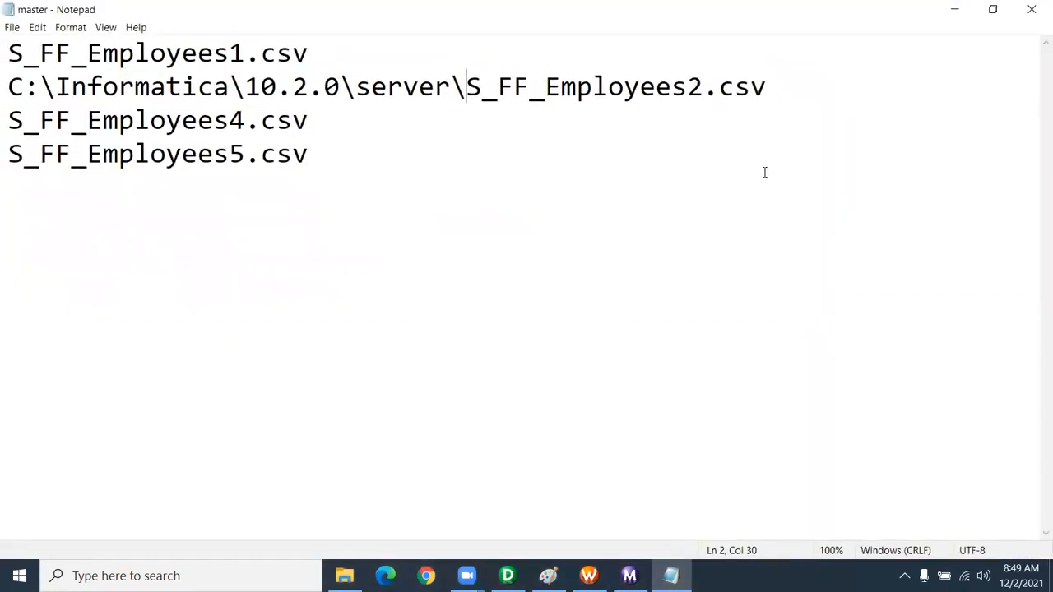
click(1032, 9)
Switch to Workflow Manager and rerun wf_Indirect_file_Loading with the full path in the file list.
click(591, 572)
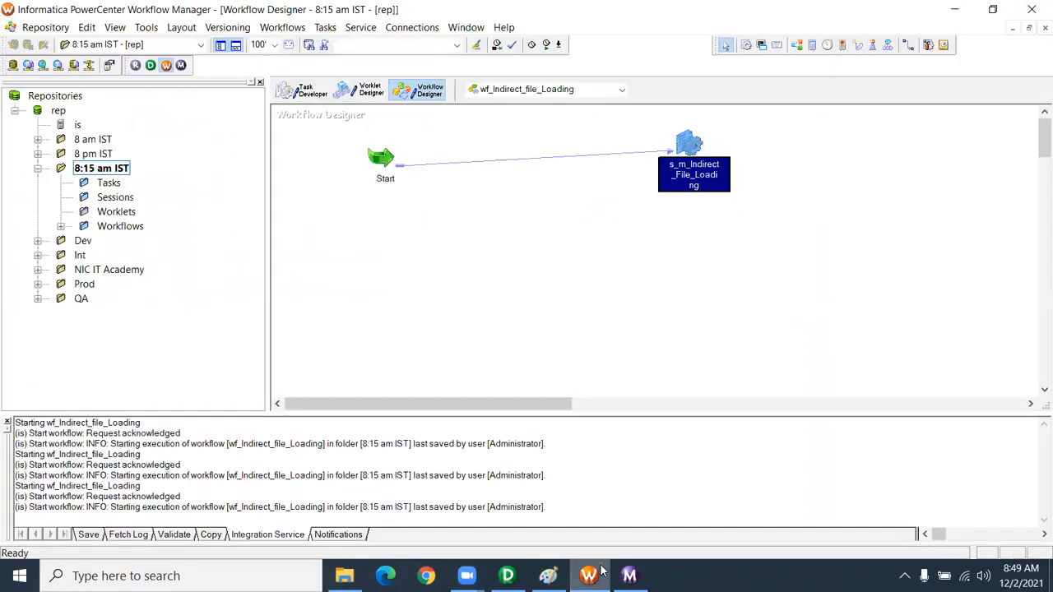
right_click(506, 265)
click(575, 416)
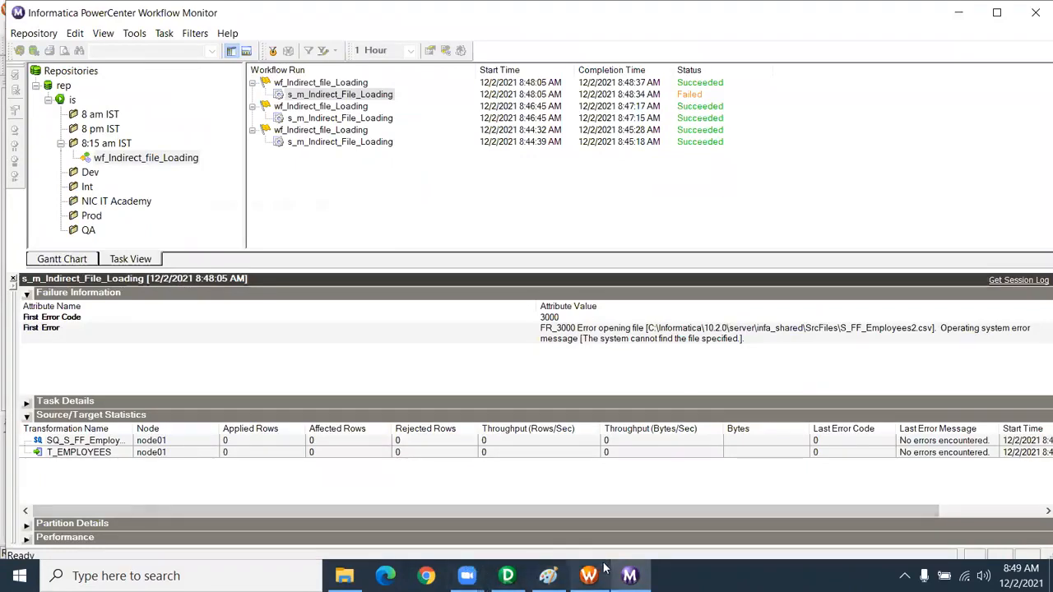
click(344, 575)
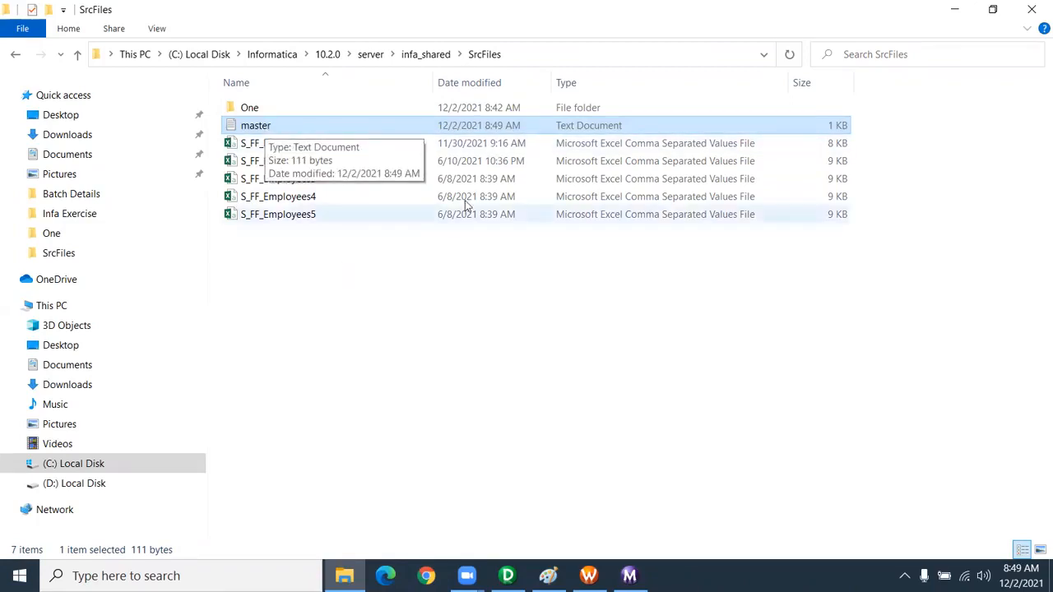
click(403, 236)
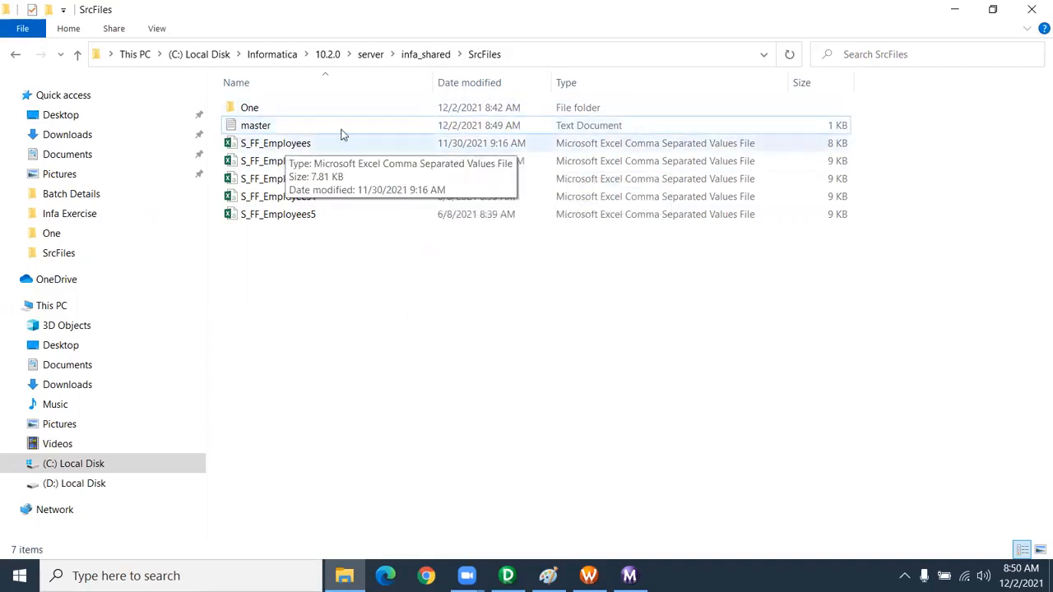
click(268, 128)
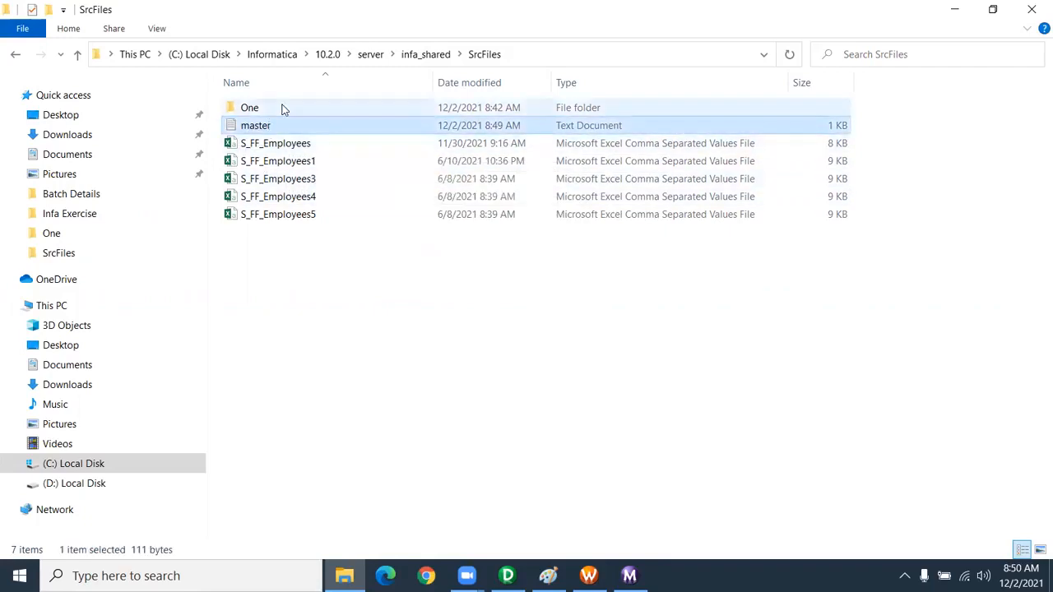
Switch to Workflow Monitor and examine the source and target row statistics of the newest s_m_Indirect_File_Loading run.
click(588, 576)
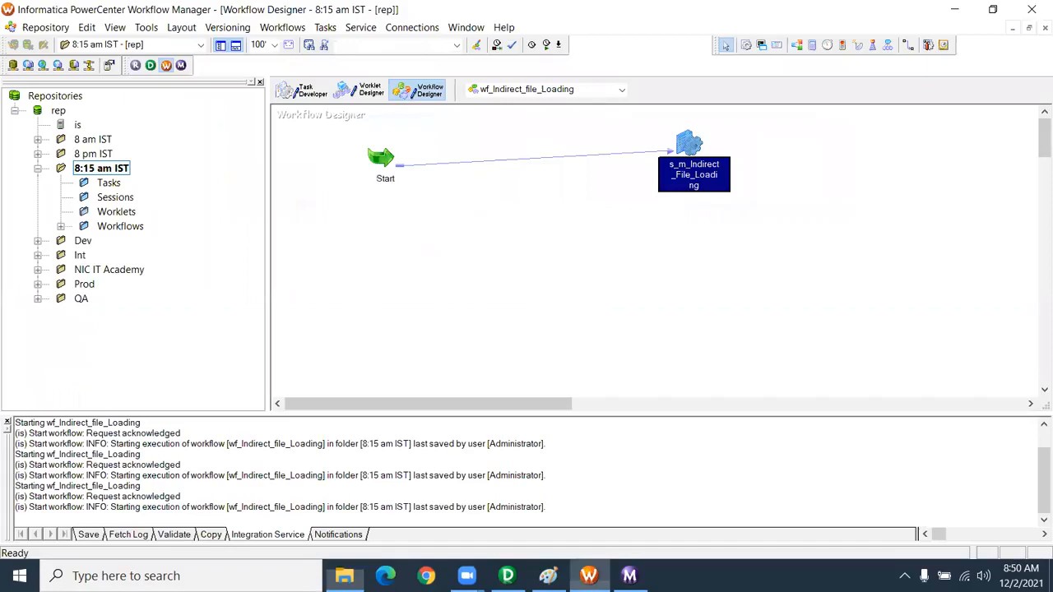
click(629, 576)
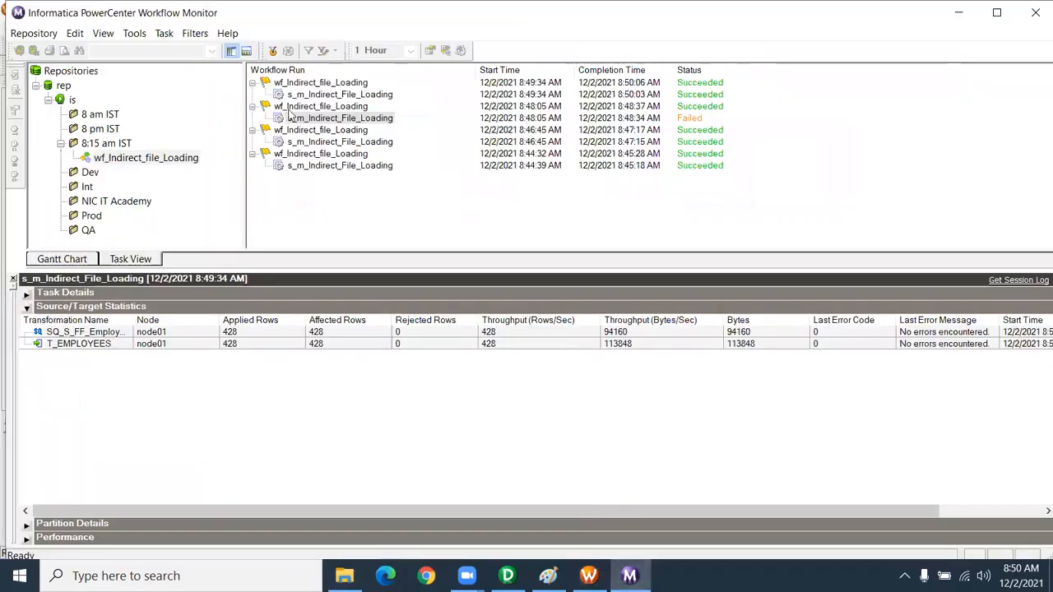
click(311, 97)
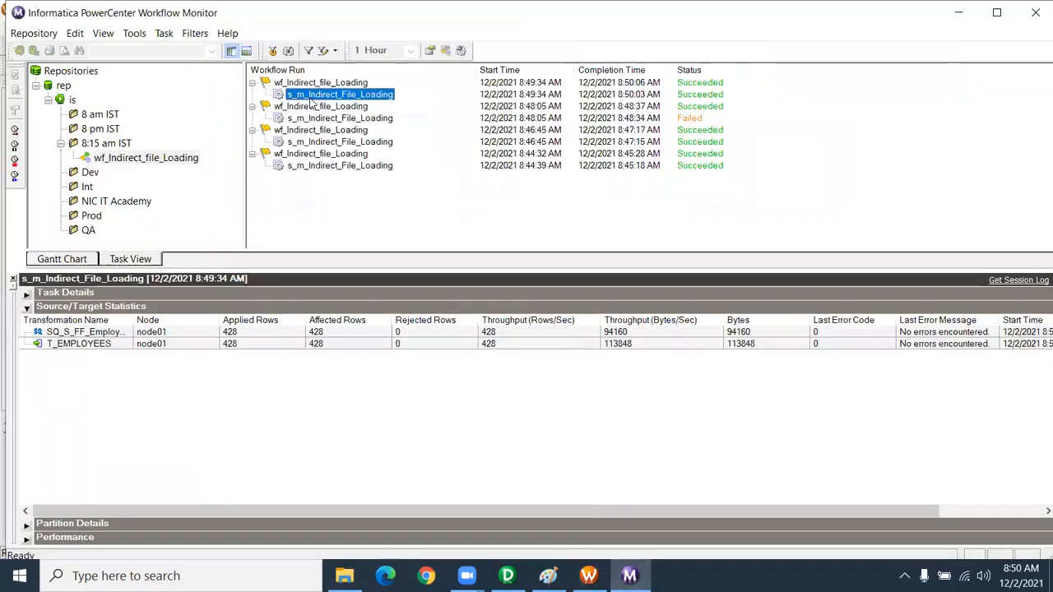
Back in Workflow Manager, delete the link between the Start task and the s_m_Indirect_File_Loading session.
click(589, 576)
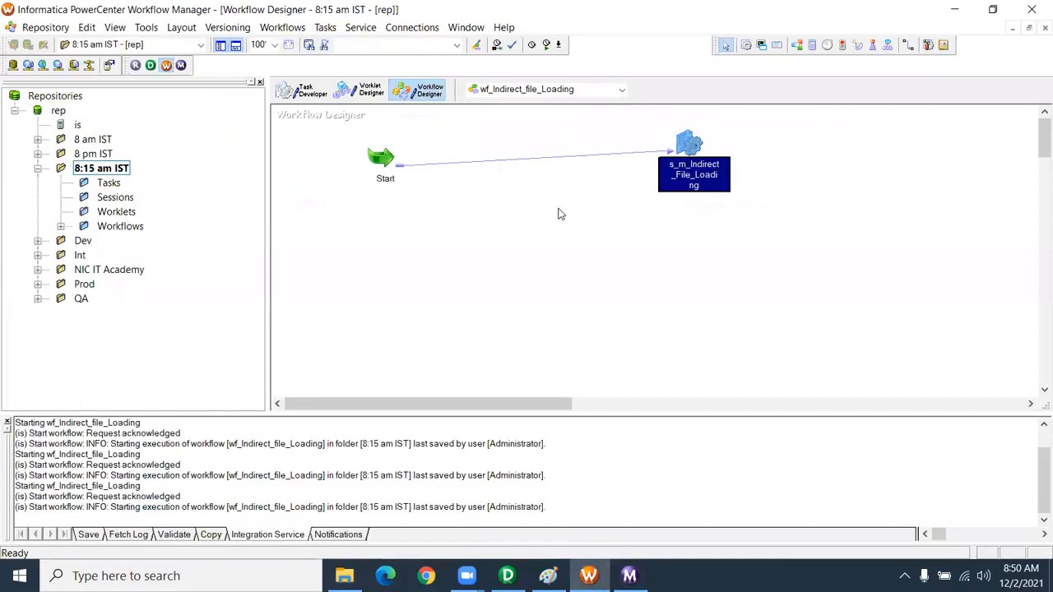
drag(492, 132, 535, 263)
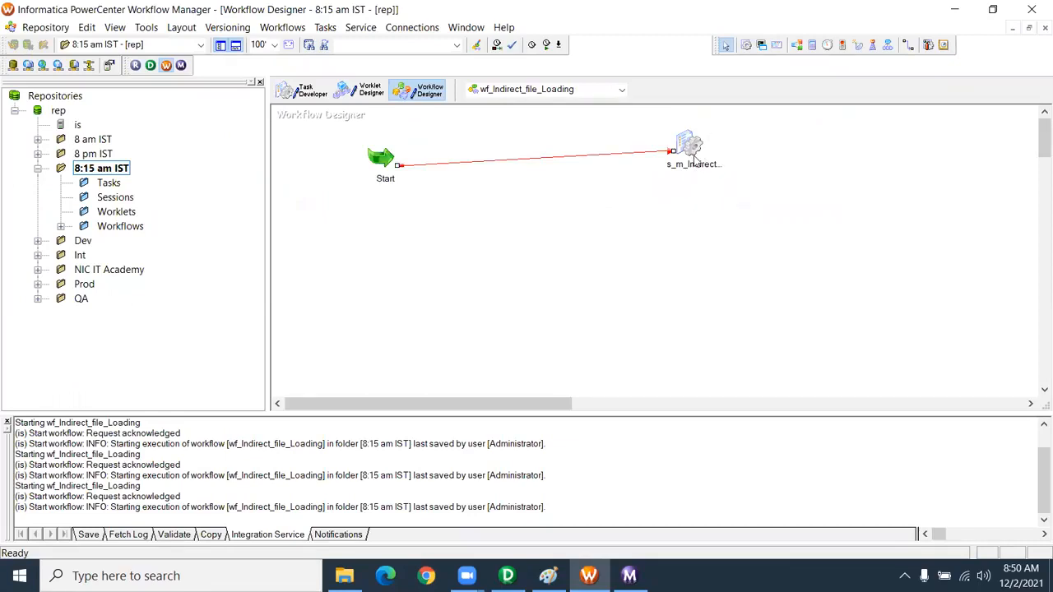
key(Delete)
key(Return)
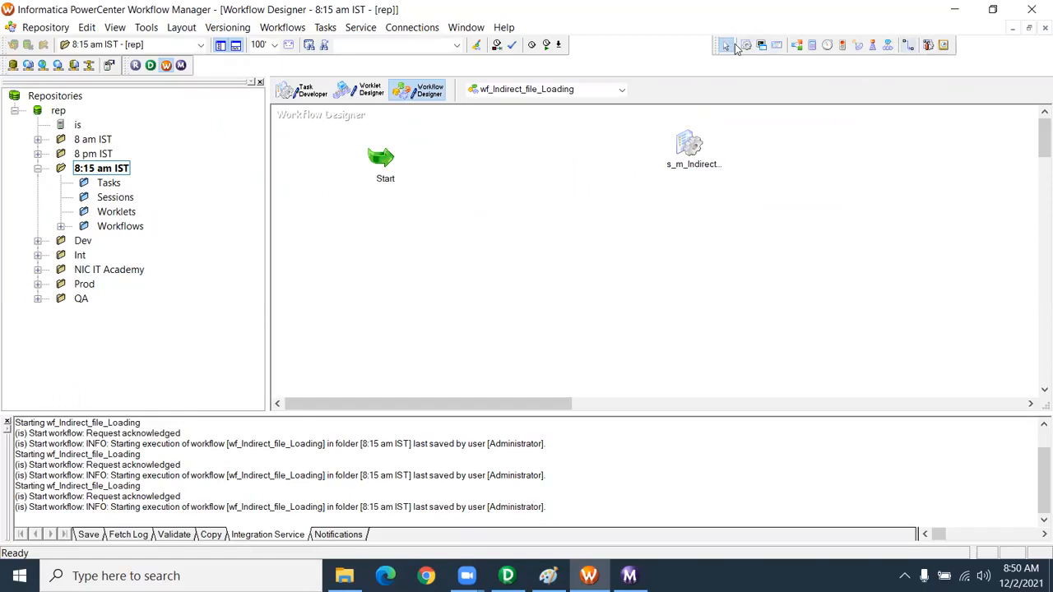
Add a Command task to the workflow between the Start task and the s_m_Indirect_File_Loading session.
click(760, 46)
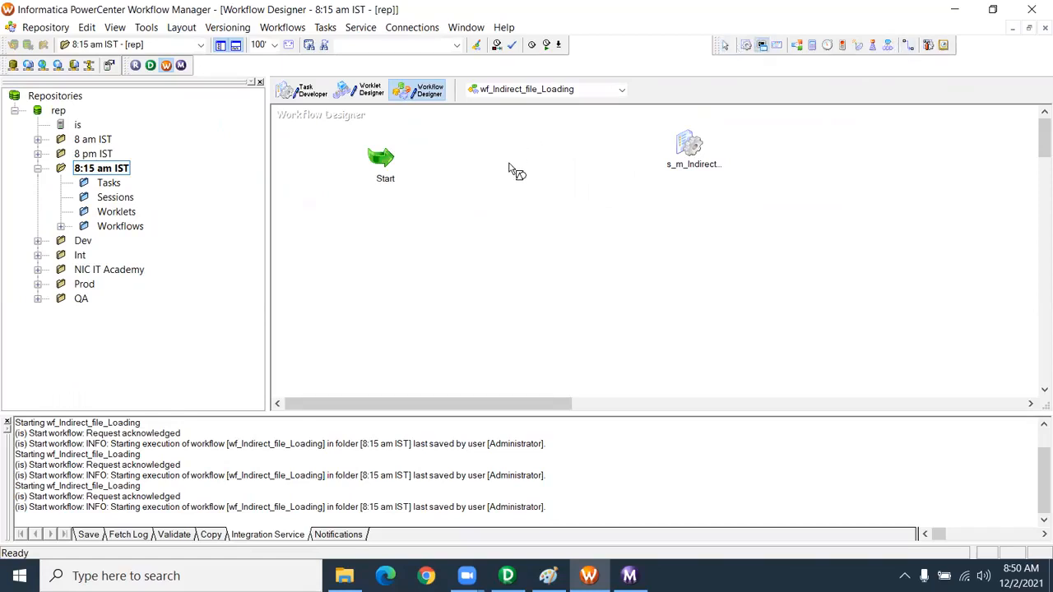
click(507, 157)
drag(541, 179, 522, 173)
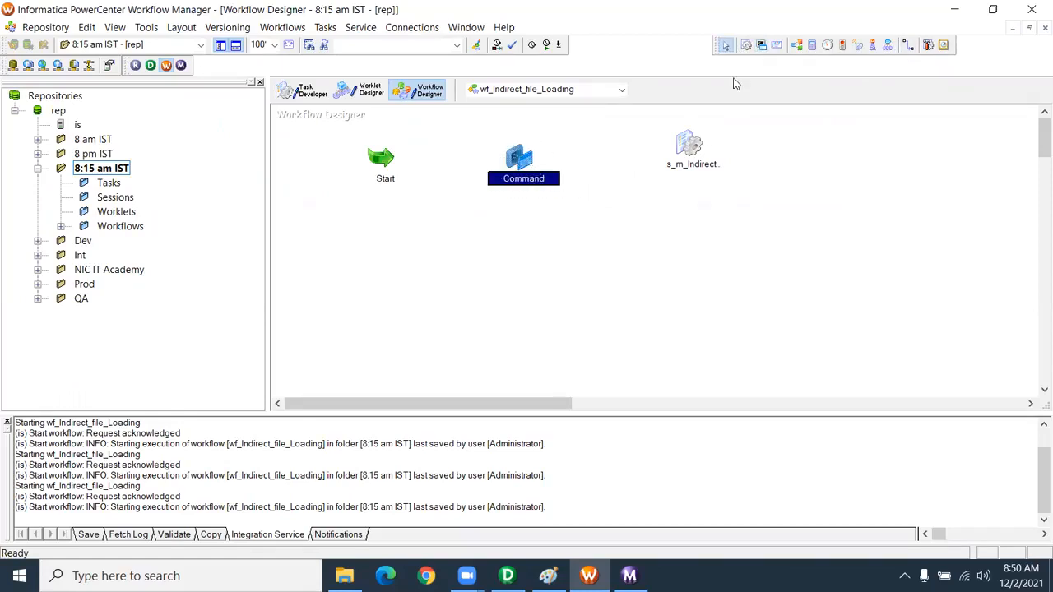
Link Start through Command to the s_m_Indirect_File_Loading session and add a blank command entry to the Command task.
click(907, 46)
drag(383, 162, 690, 153)
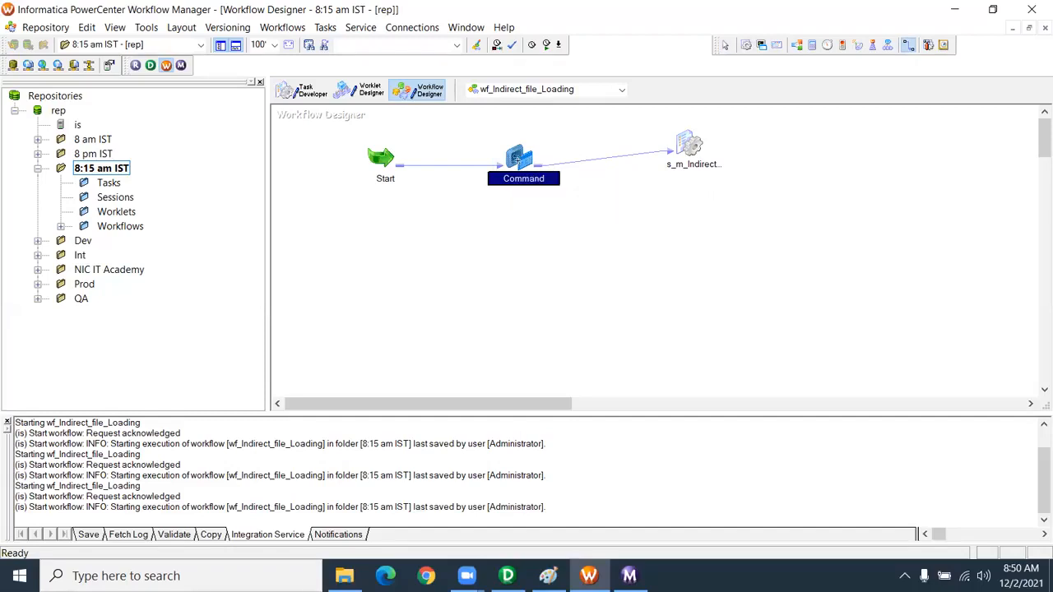
double_click(518, 159)
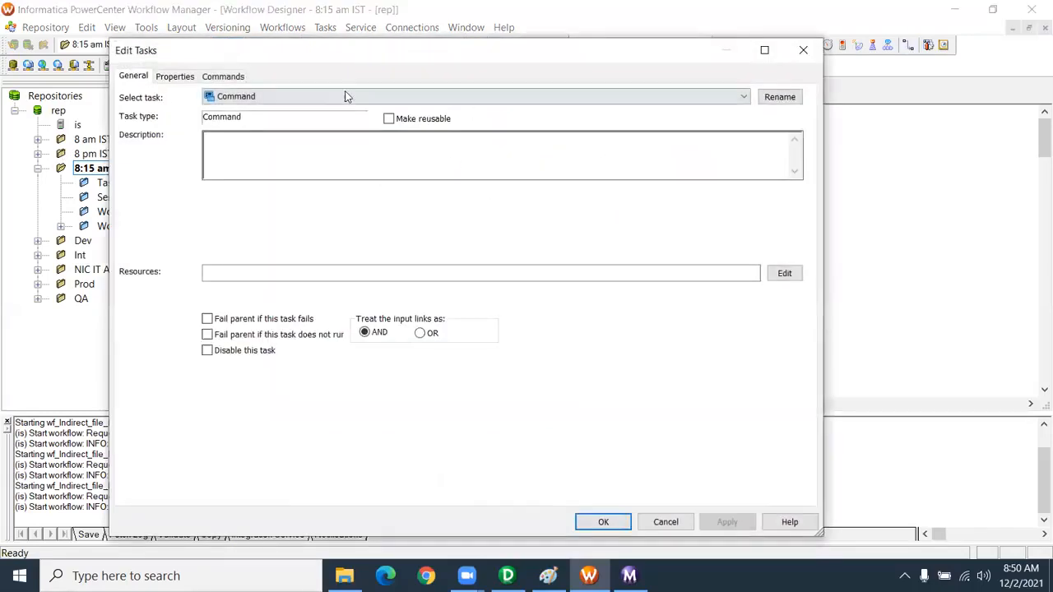
click(233, 76)
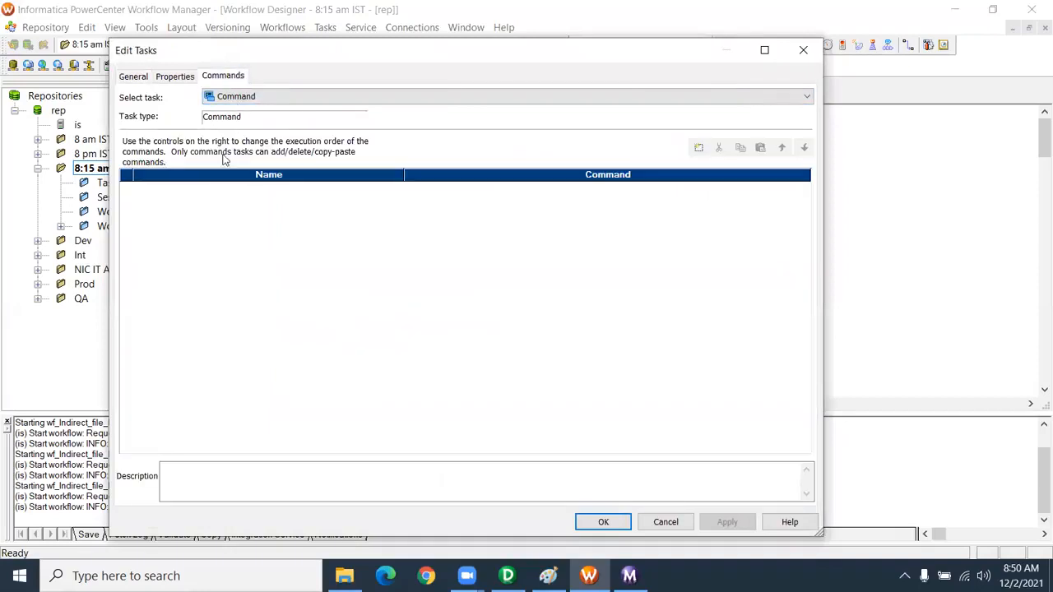
click(698, 148)
click(473, 191)
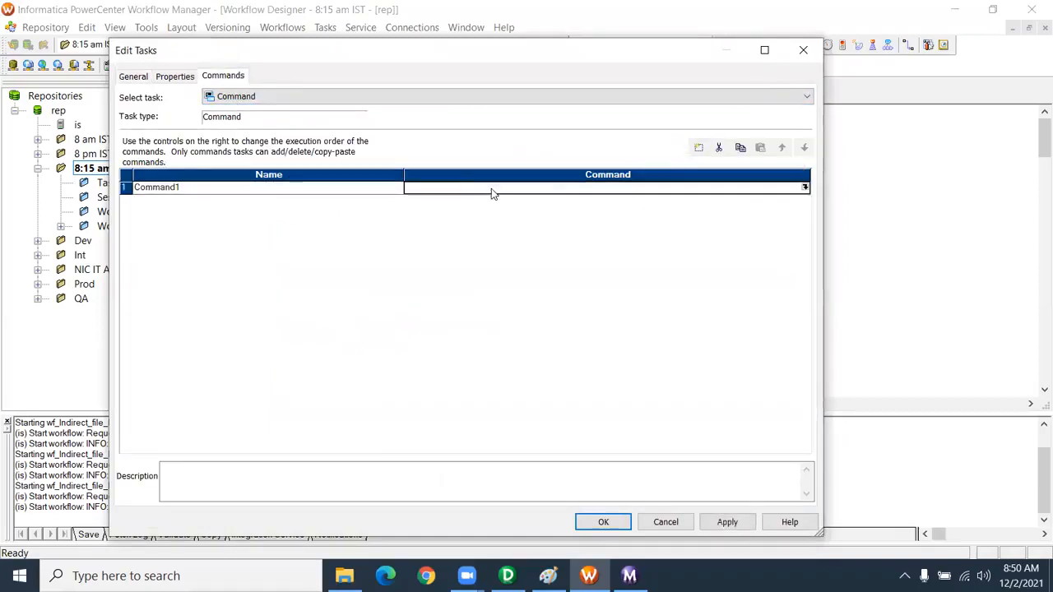
Open the new entry's command text, check the SrcFiles folder path in File Explorer, and return to confirm the Command task with the entry left blank.
click(805, 188)
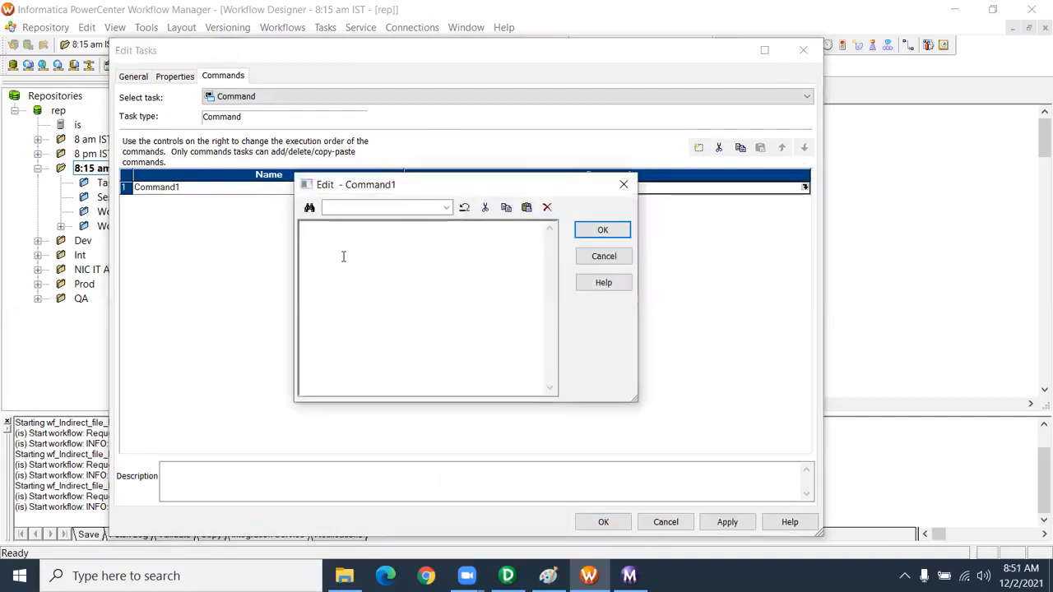
click(344, 576)
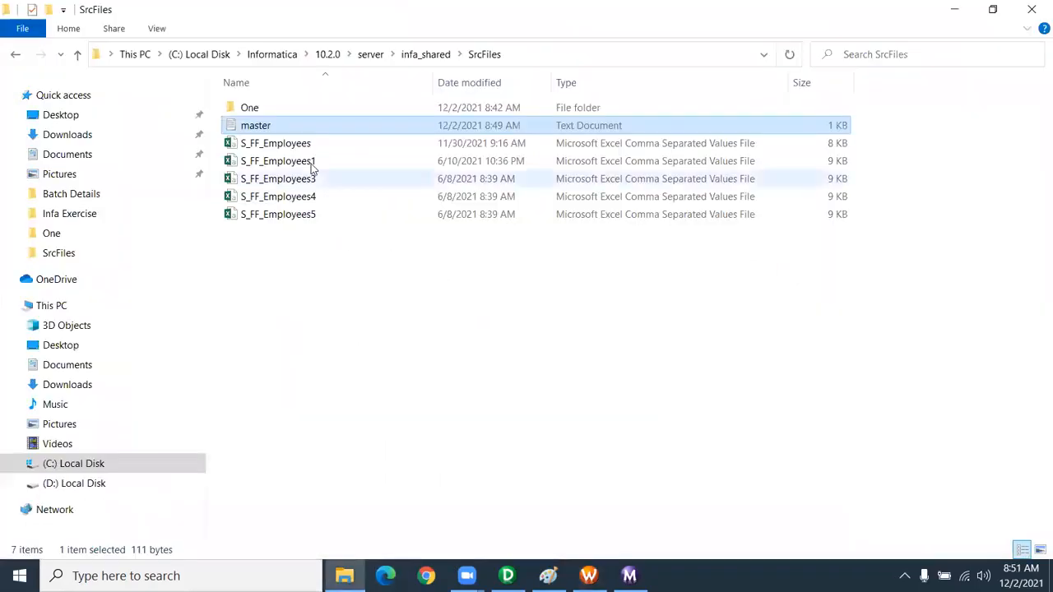
click(508, 56)
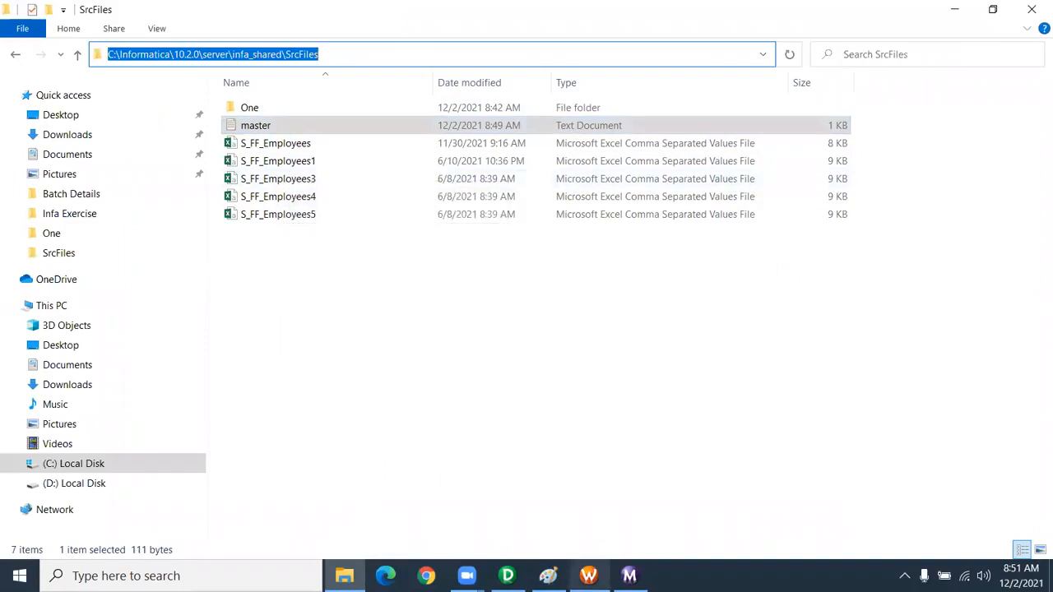
click(588, 575)
click(621, 228)
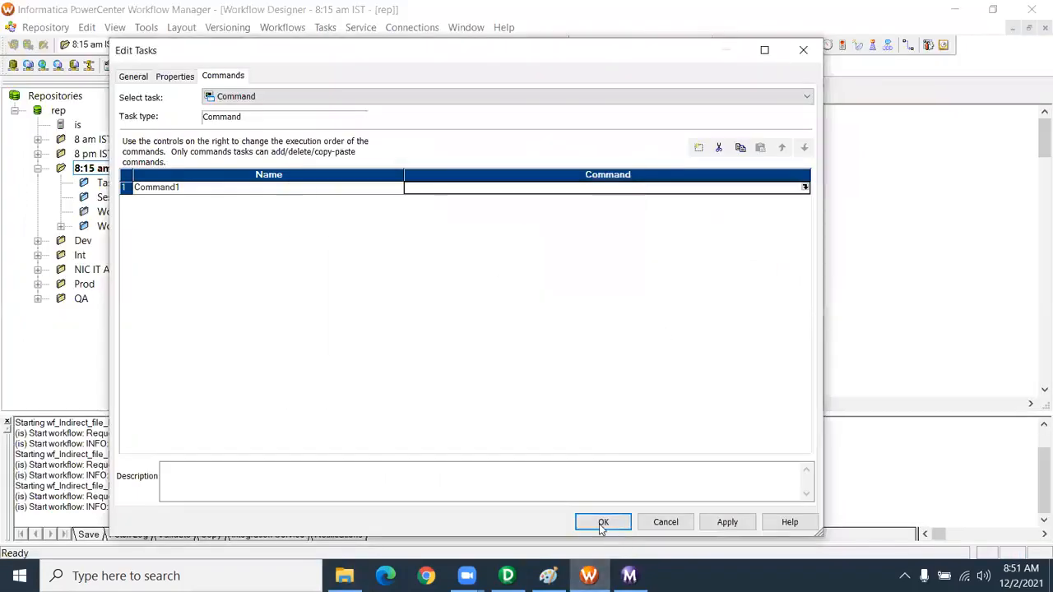
click(602, 522)
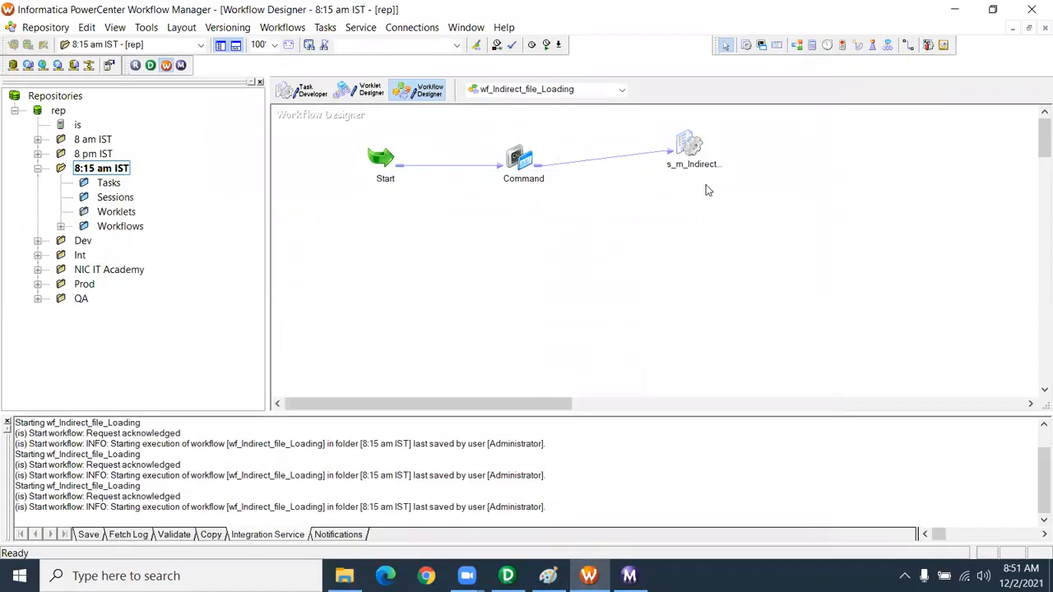
Examine the pre-session command, post-session success and failure commands, and success and failure e-mail components of the s_m_Indirect_File_Loading session.
drag(488, 128, 559, 223)
click(568, 229)
double_click(689, 148)
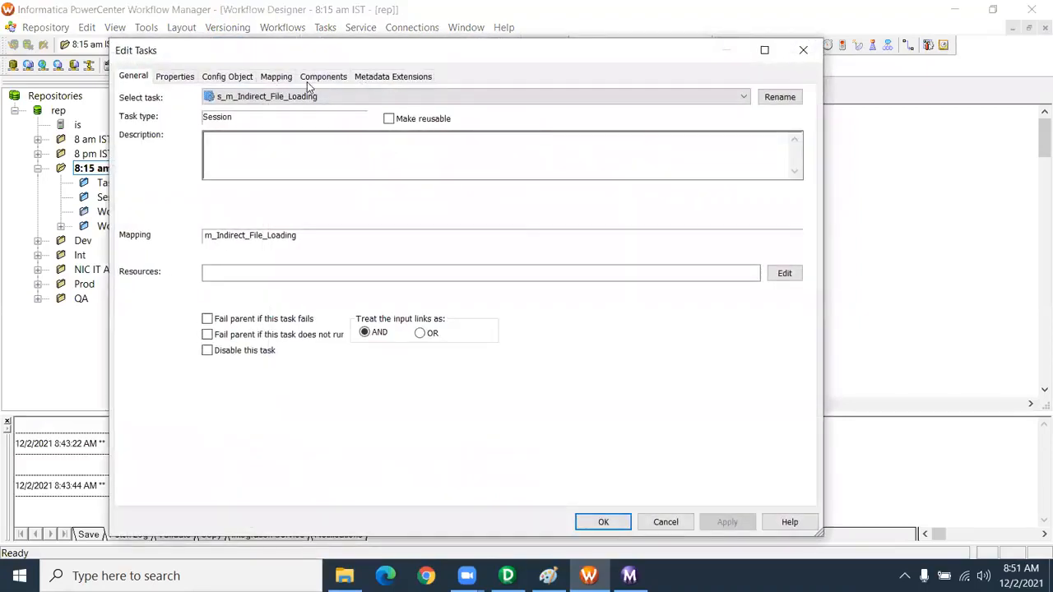
click(323, 77)
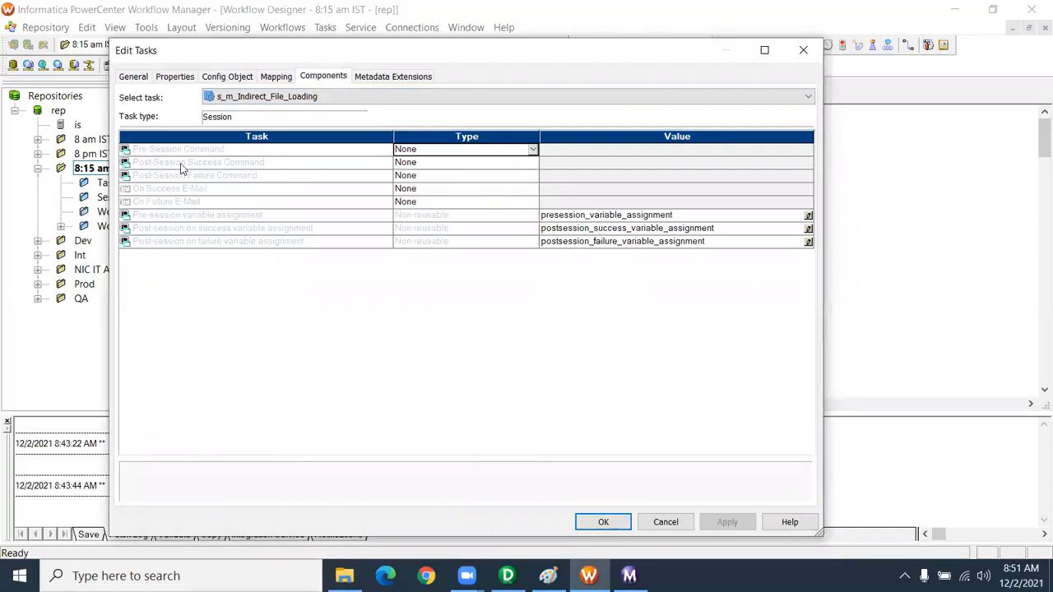
click(206, 153)
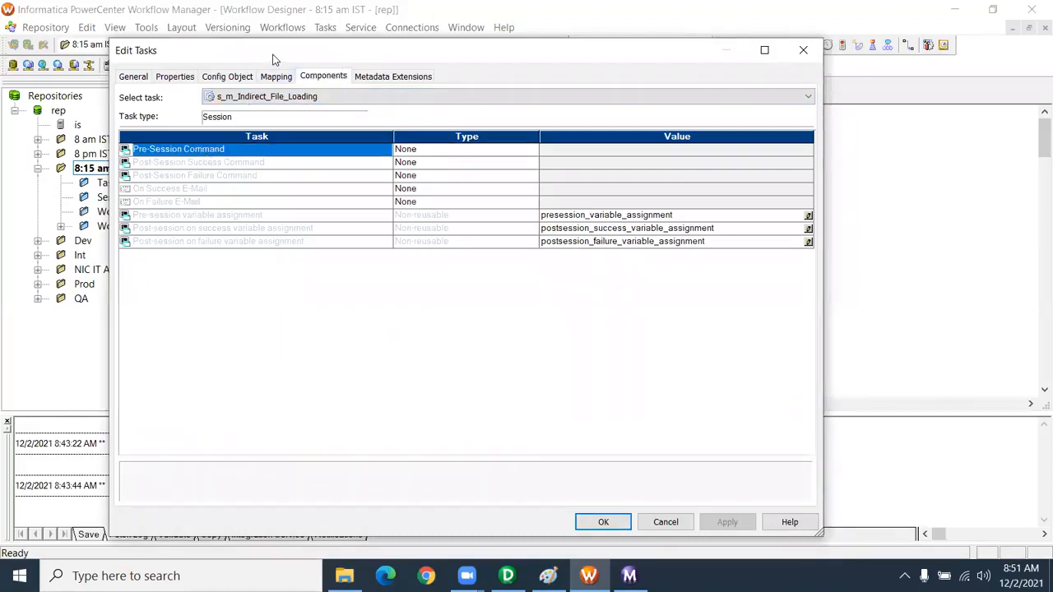
drag(274, 59, 380, 247)
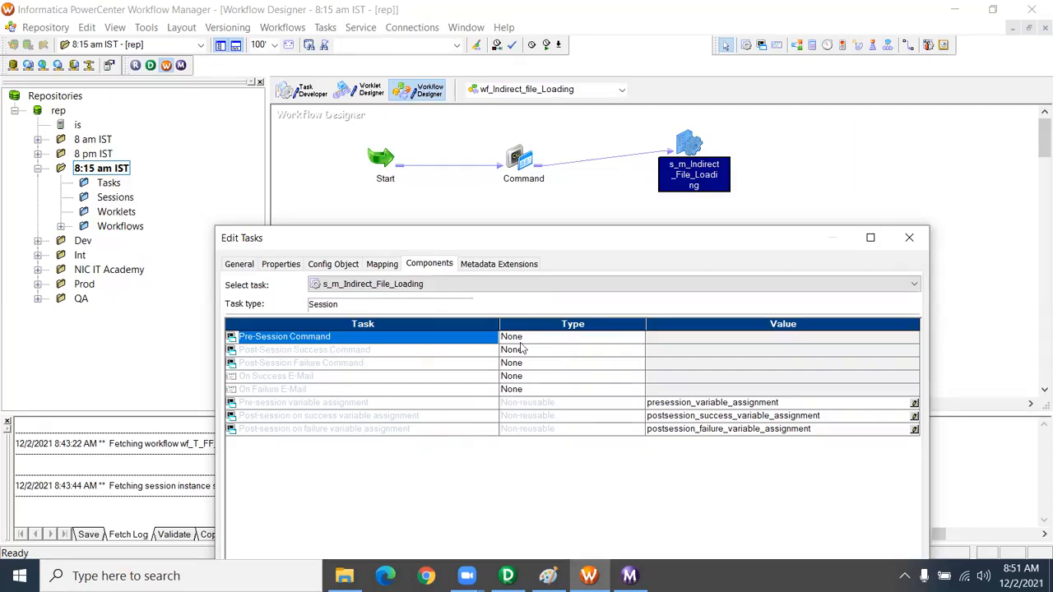
click(317, 351)
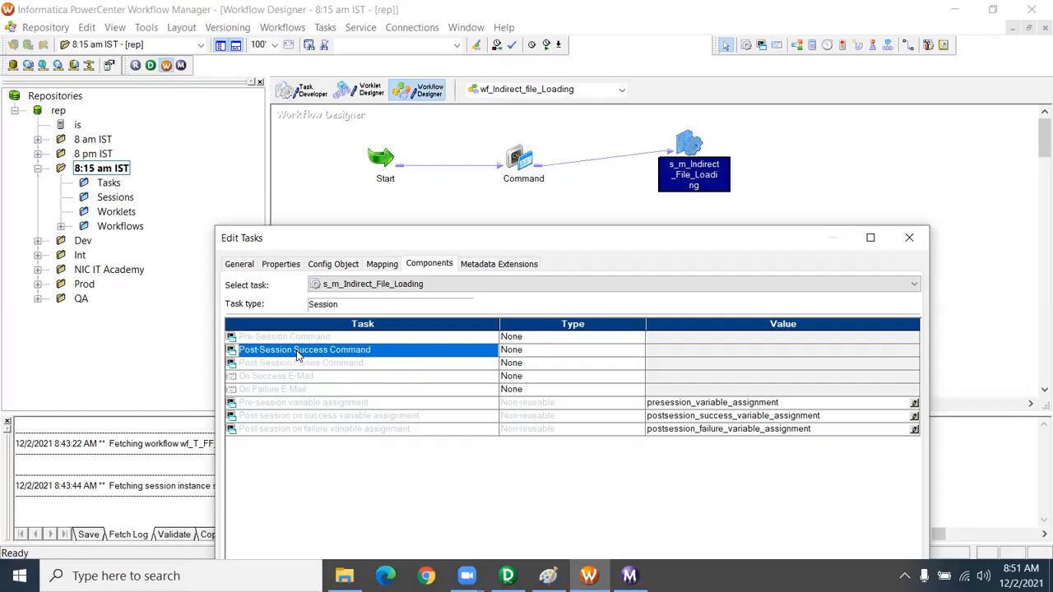
click(415, 368)
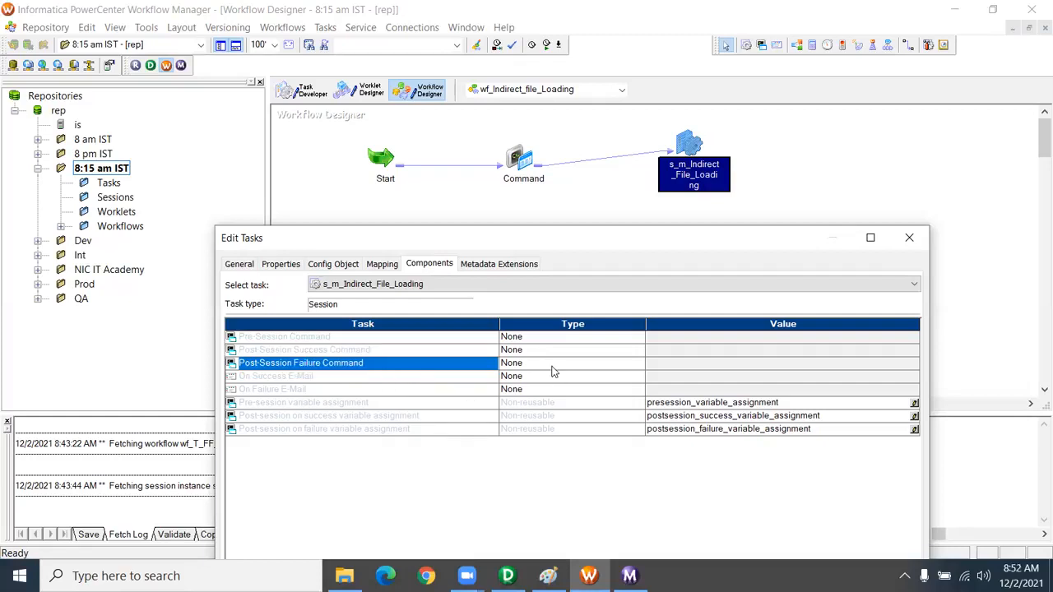
click(303, 376)
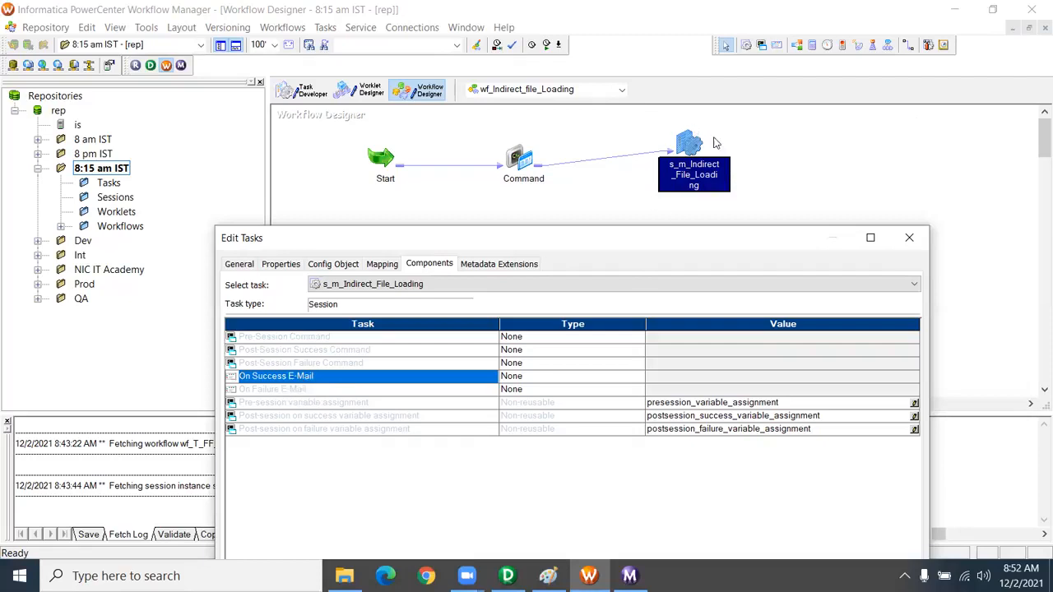
click(362, 390)
click(526, 389)
click(564, 400)
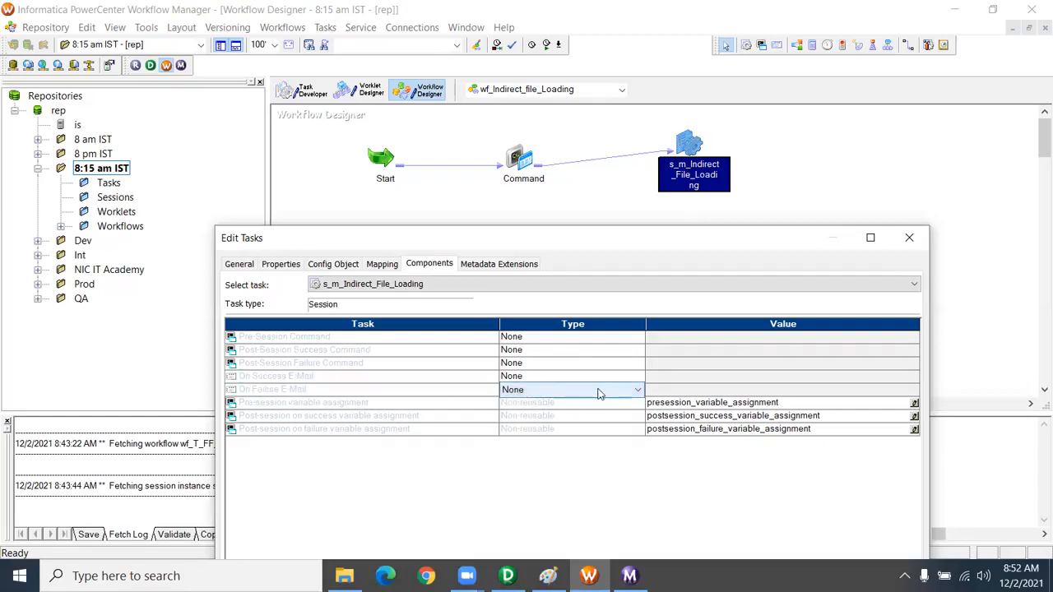
click(911, 239)
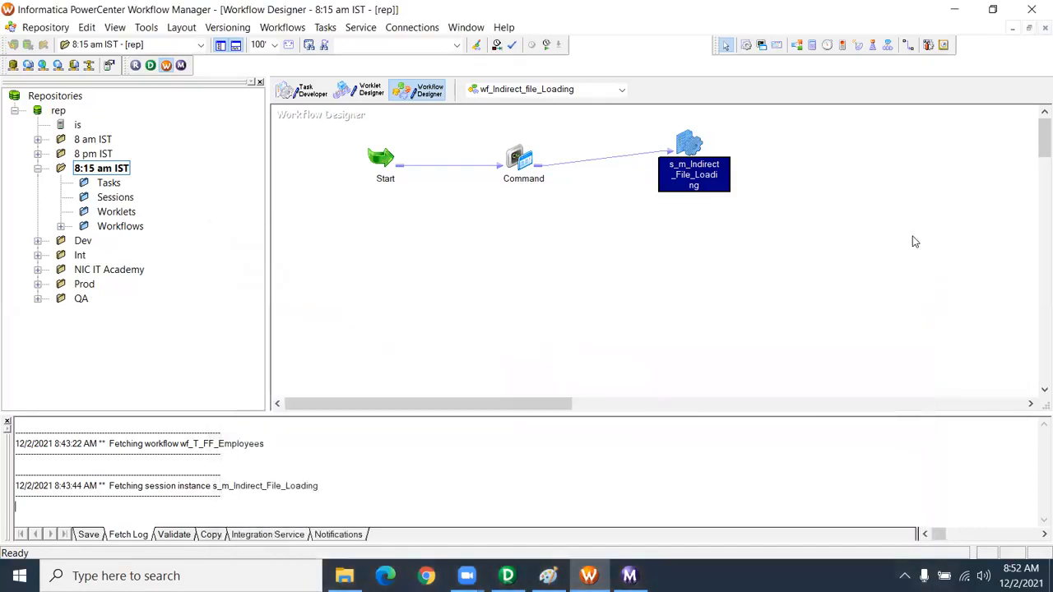
Switch to File Explorer and look at the S_FF_Employees source file in the SrcFiles folder.
drag(630, 124, 821, 229)
drag(482, 135, 557, 240)
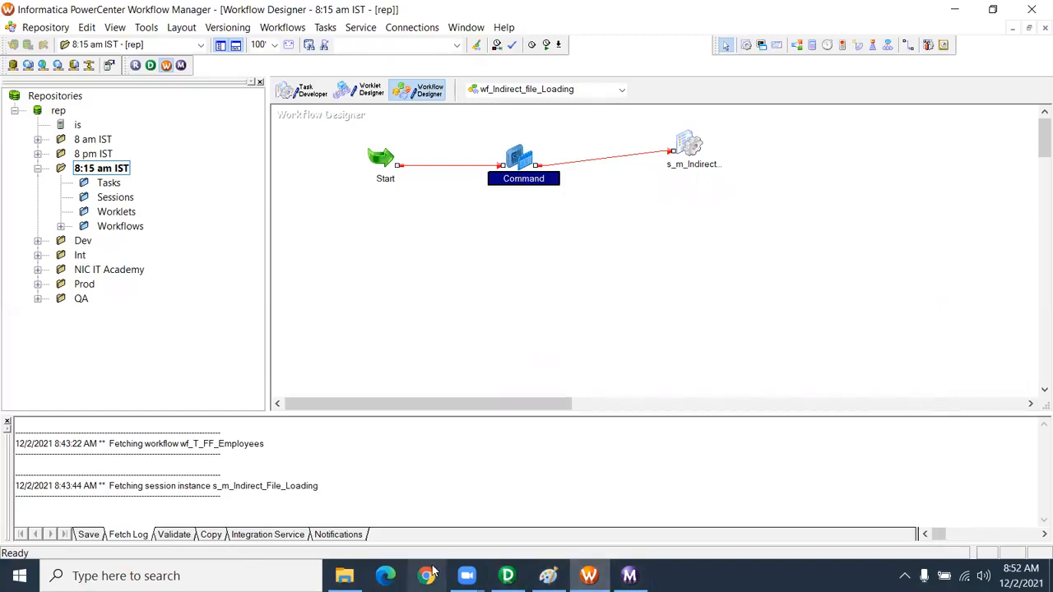
click(447, 280)
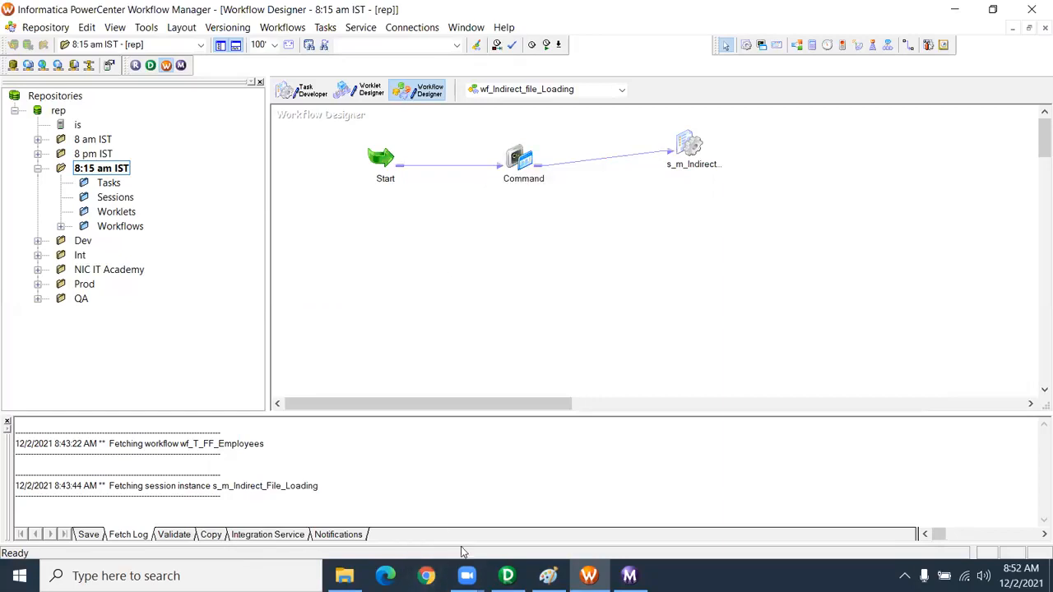
click(344, 576)
click(275, 145)
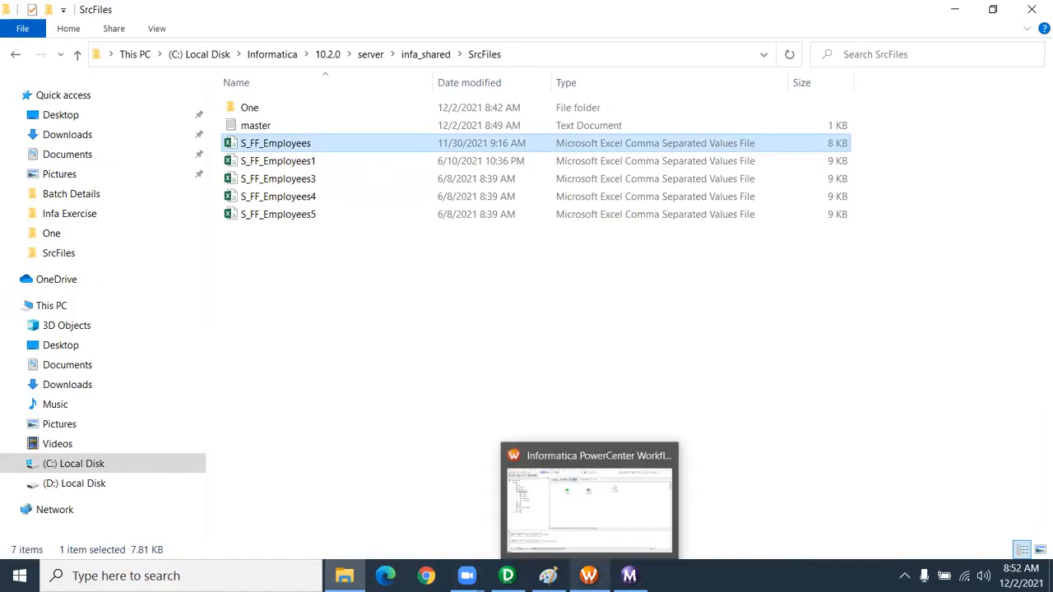
Back in Workflow Manager, reopen the Command task and open the command text of its Command1 entry for editing.
click(588, 575)
drag(486, 131, 565, 238)
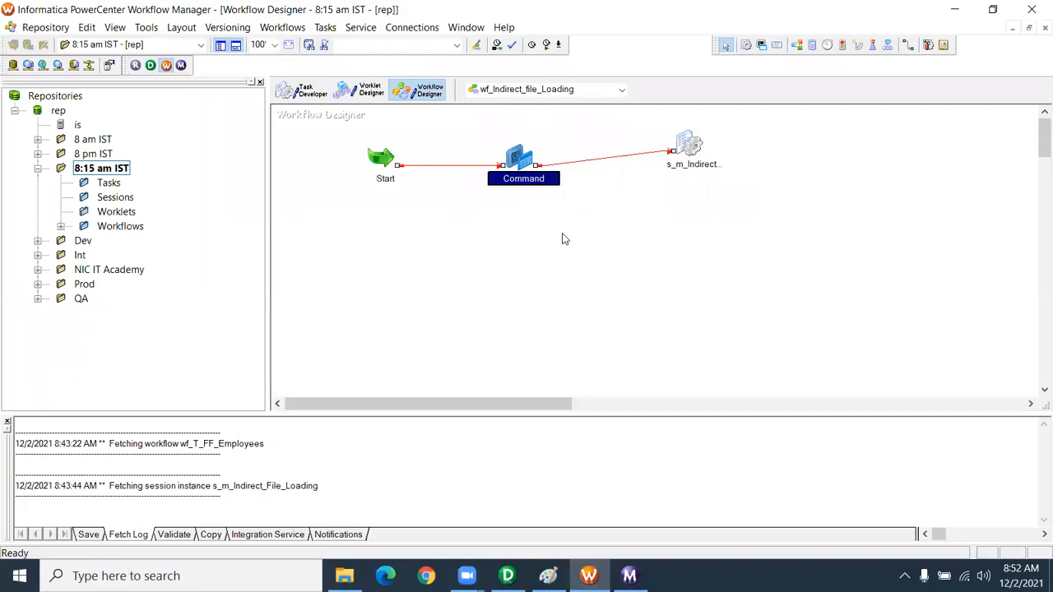
double_click(519, 160)
drag(456, 230, 438, 117)
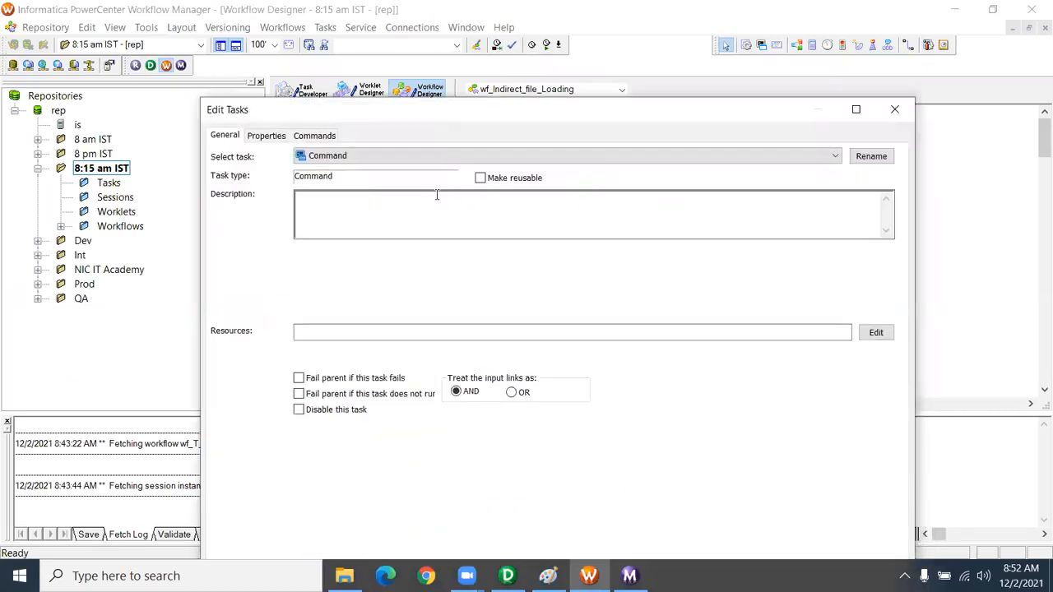
click(320, 136)
click(782, 248)
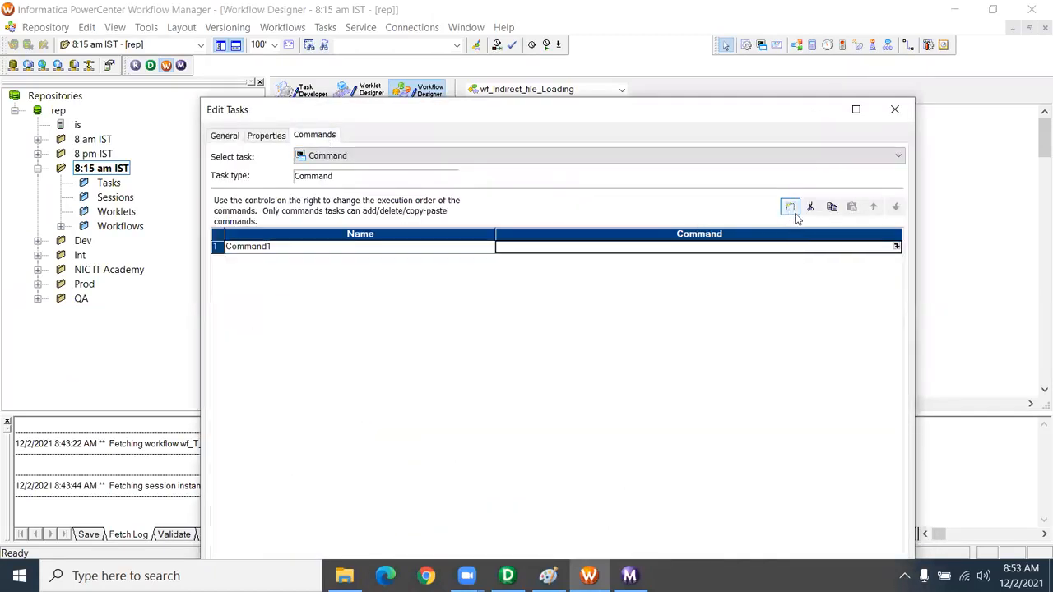
click(896, 246)
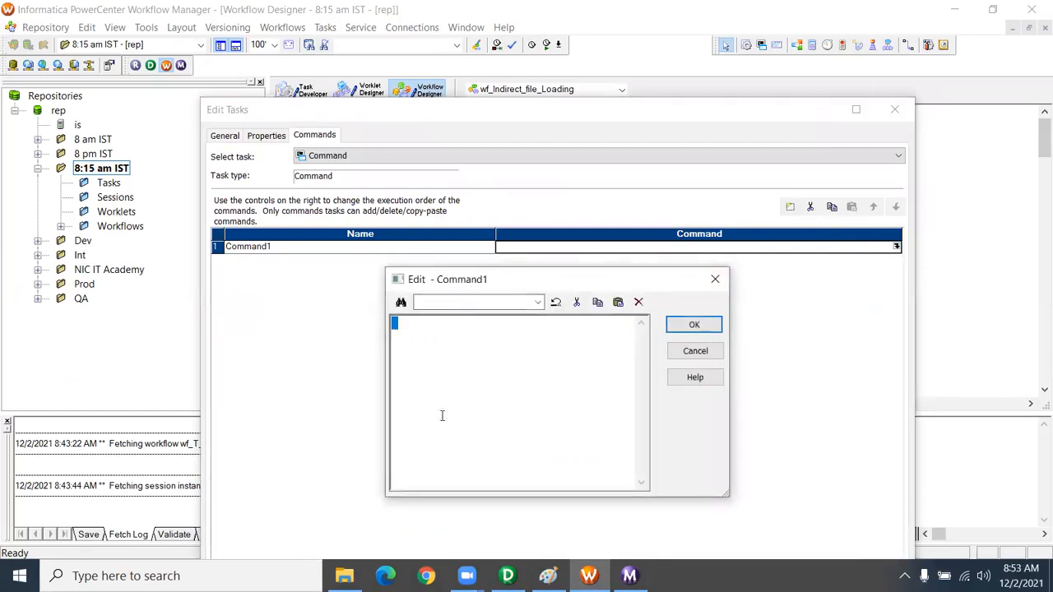
click(394, 328)
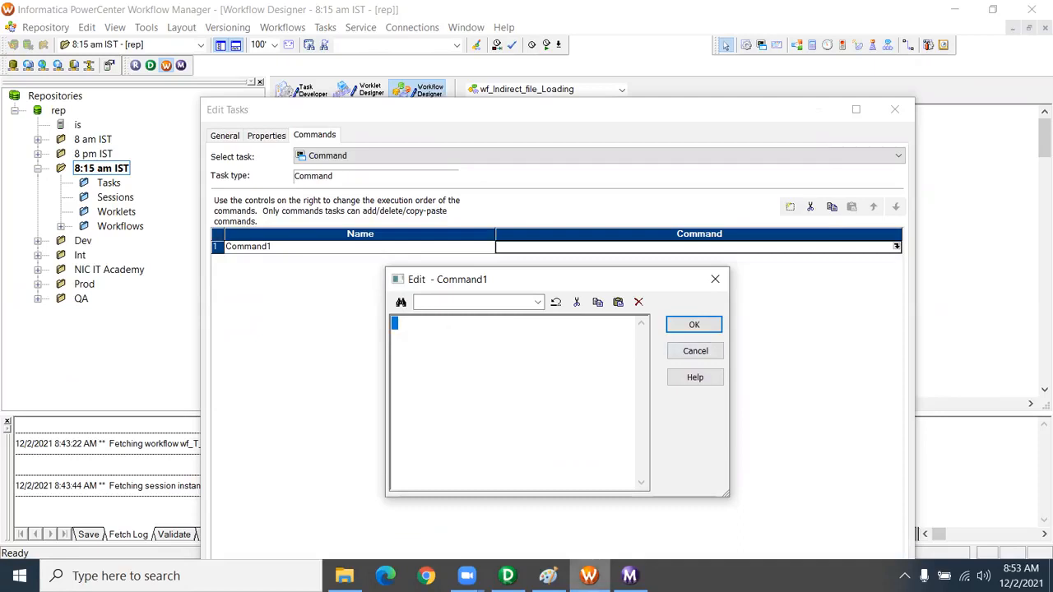
Copy the SrcFiles folder path from File Explorer and set the Command1 text to C:\Informatica\10.2.0\server\infa_shared\SrcFiles\master.sh.
click(345, 576)
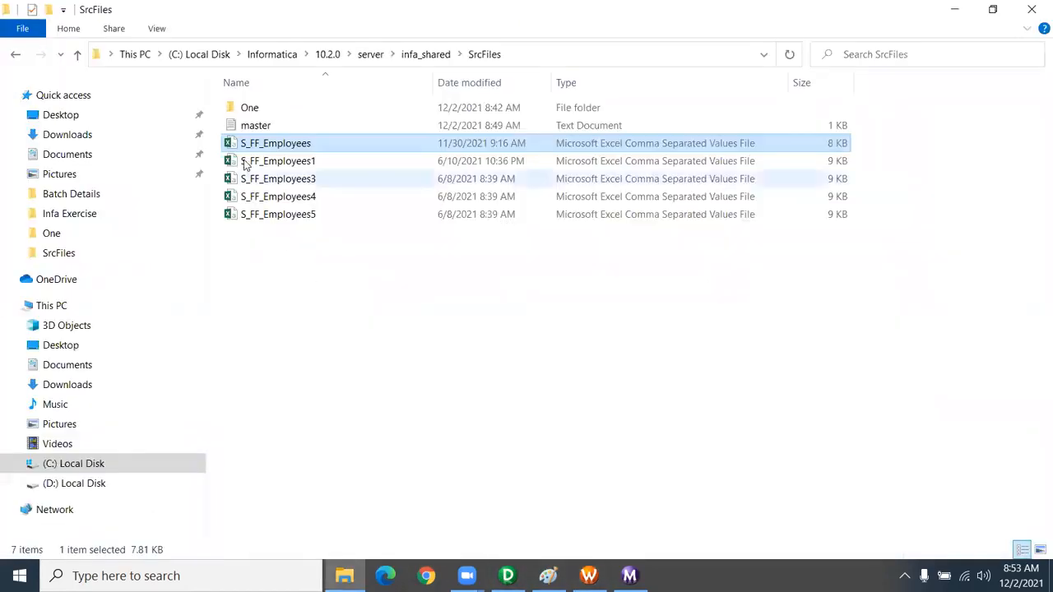
click(272, 127)
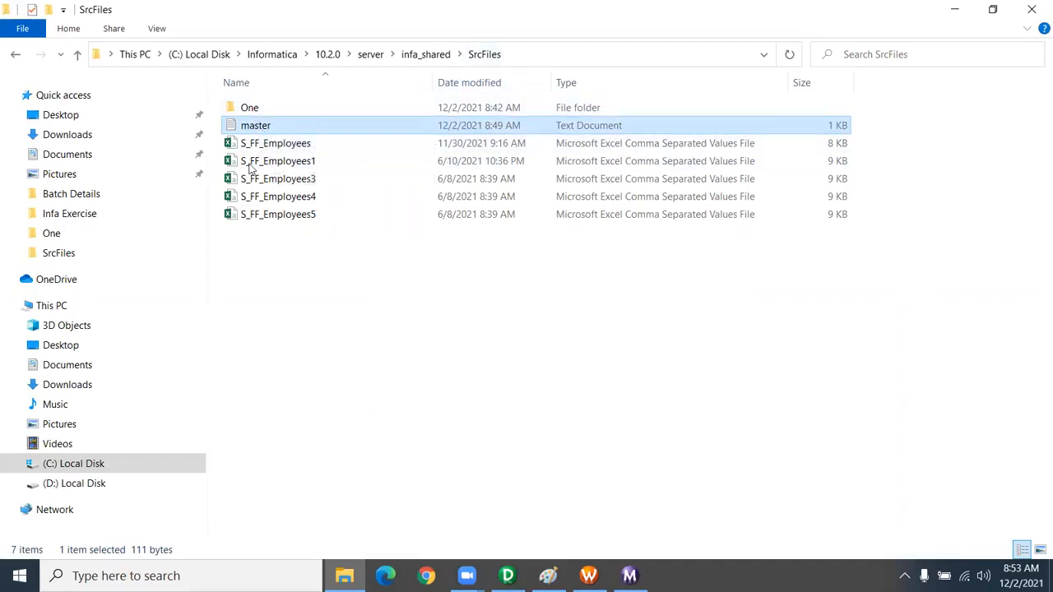
click(514, 59)
key(ctrl+c)
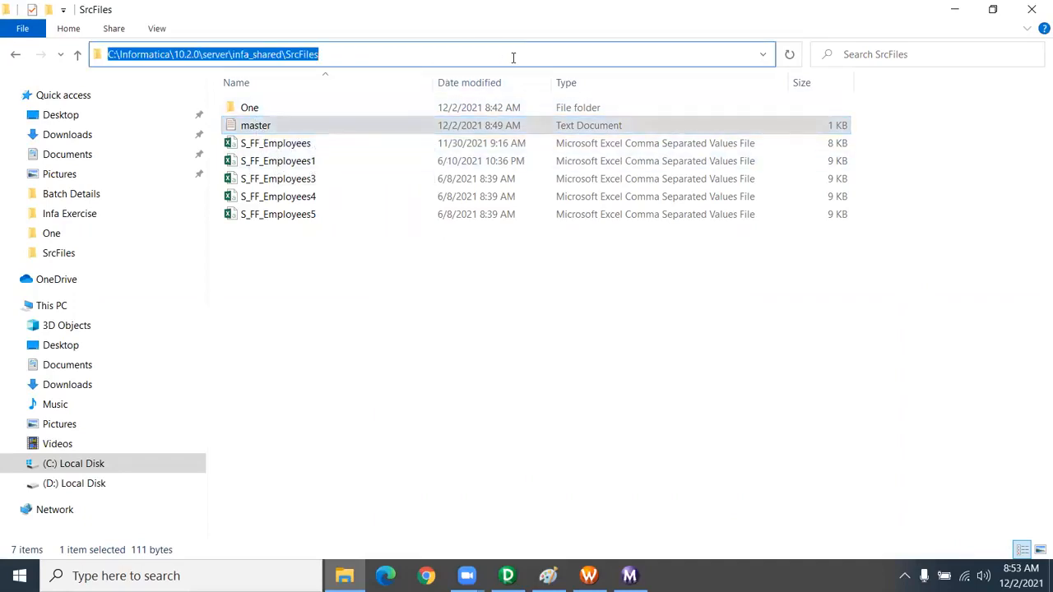
click(587, 575)
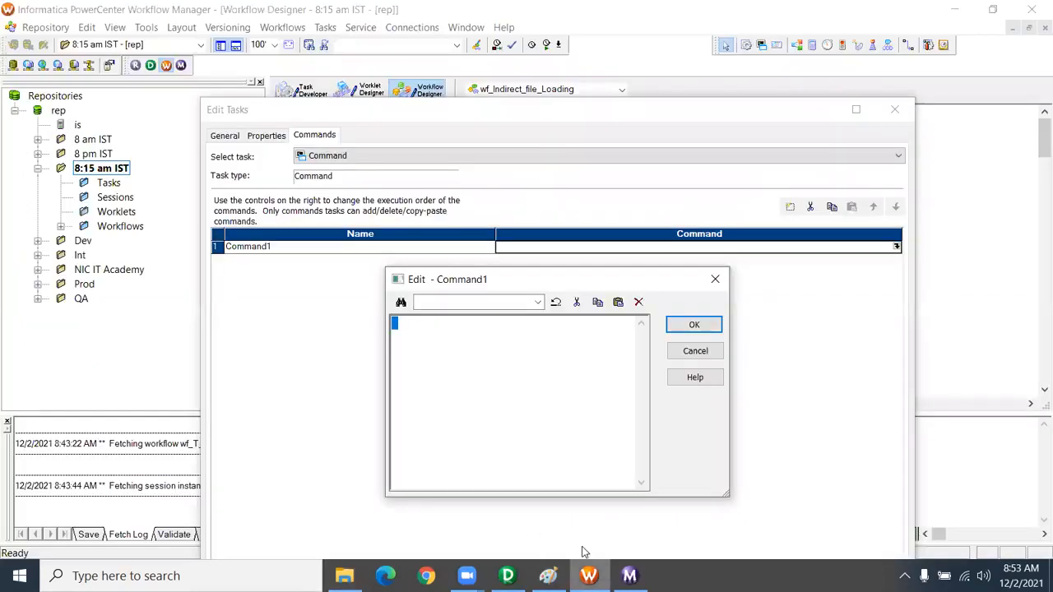
key(ctrl+v)
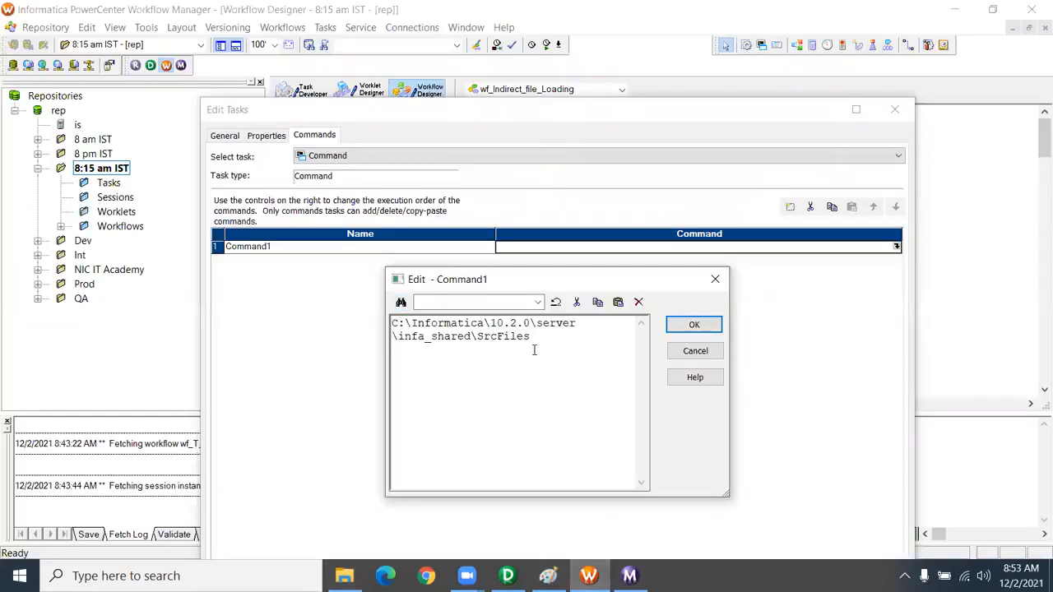
text(\master.sh)
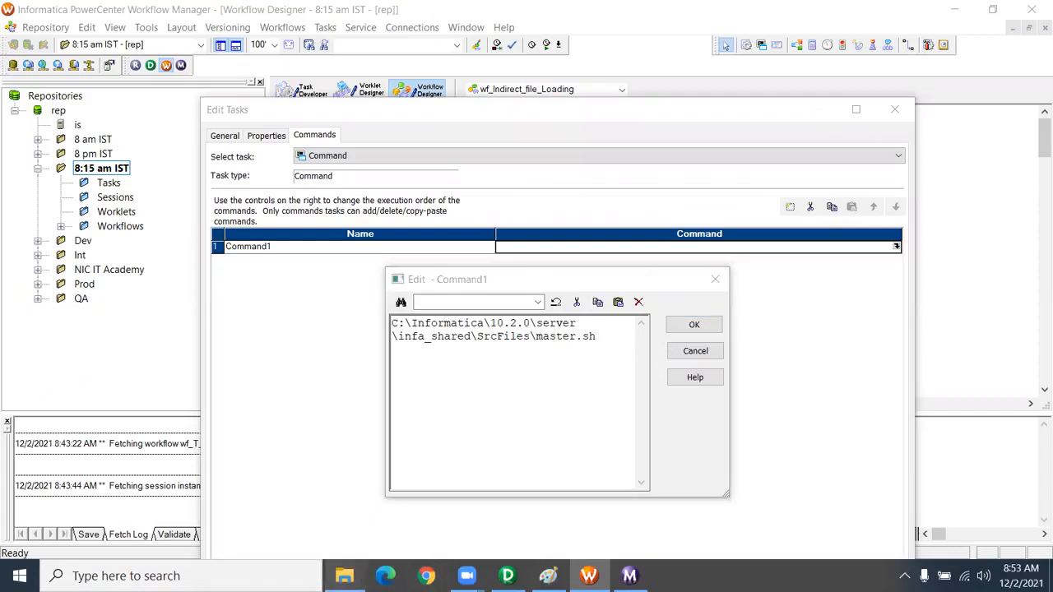
Switch to File Explorer to review the files in the SrcFiles folder and return to the Command1 editor in Workflow Manager.
click(344, 576)
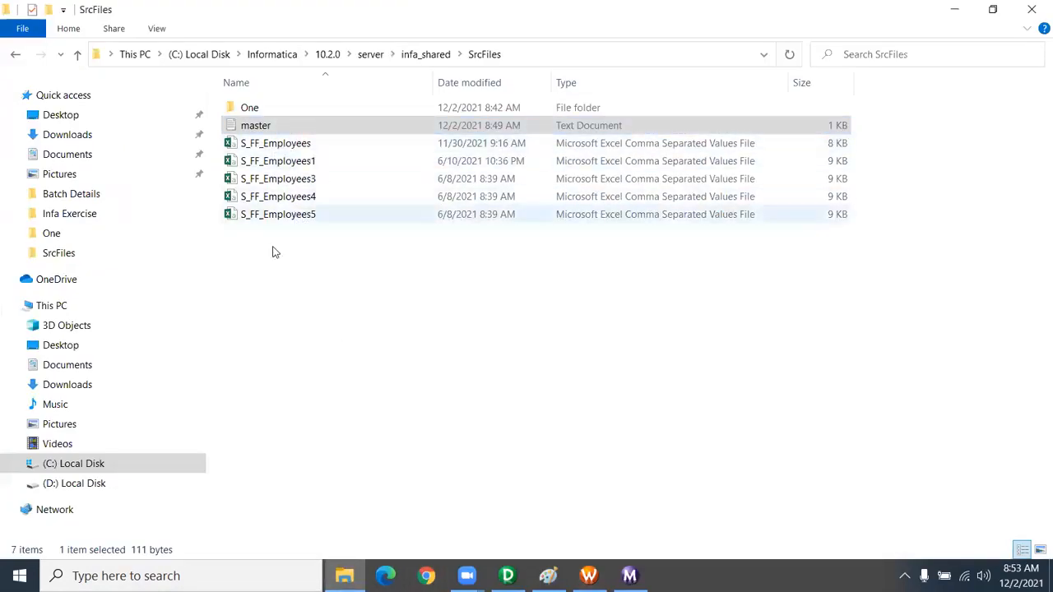
mouse_move(1025, 573)
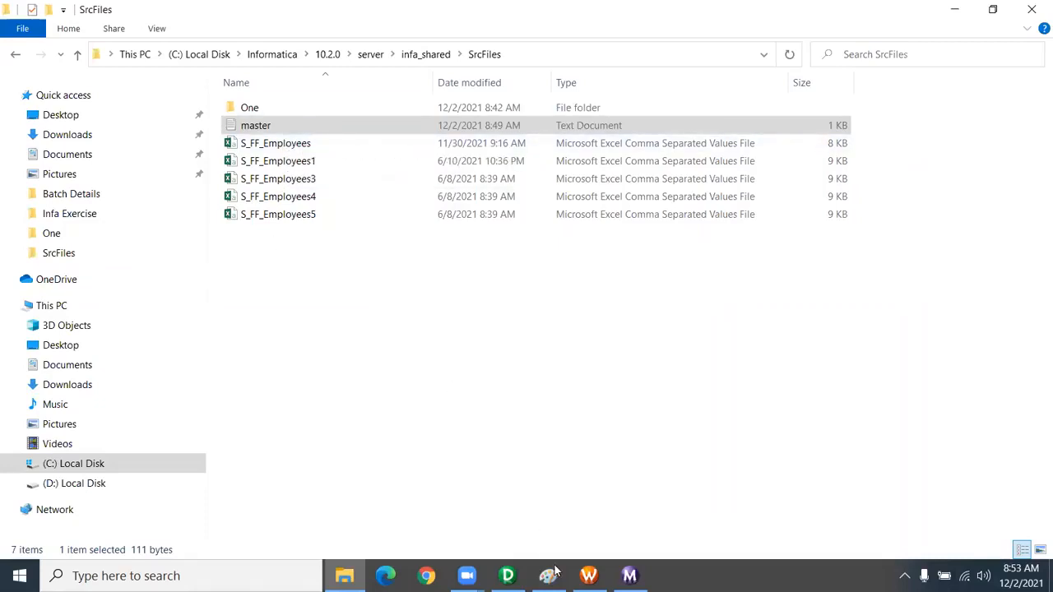
click(588, 576)
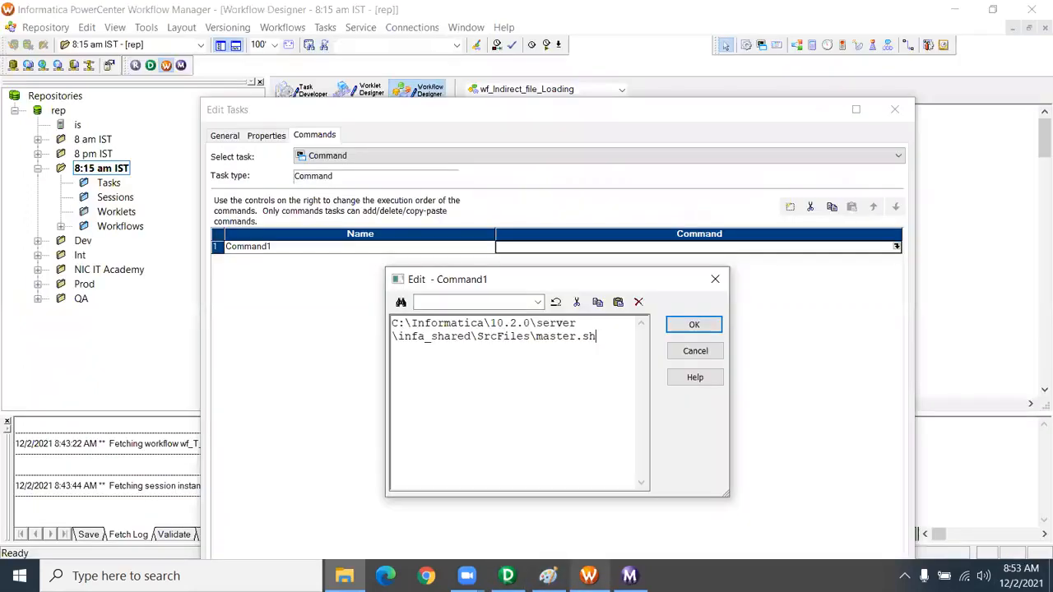
Cancel the edit of the Command1 text and close the Command task's settings without applying changes.
click(695, 351)
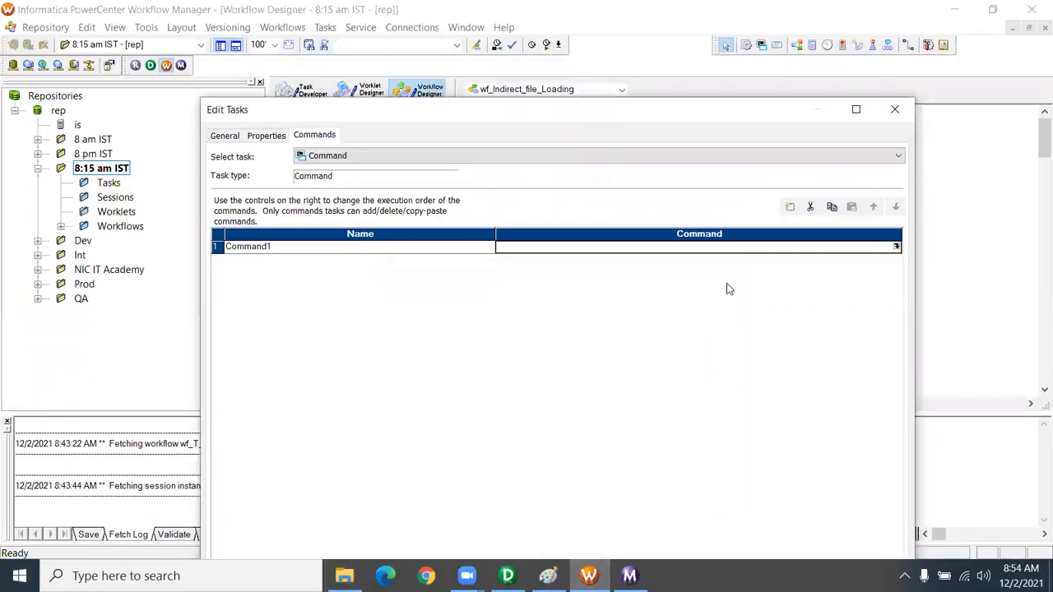
click(895, 109)
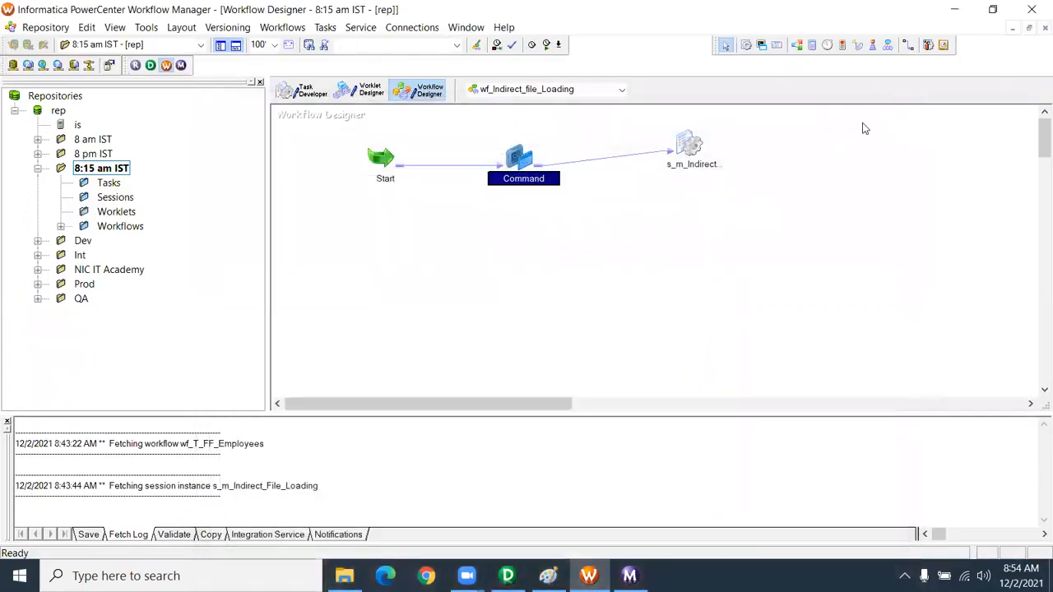
click(691, 151)
drag(487, 149, 557, 212)
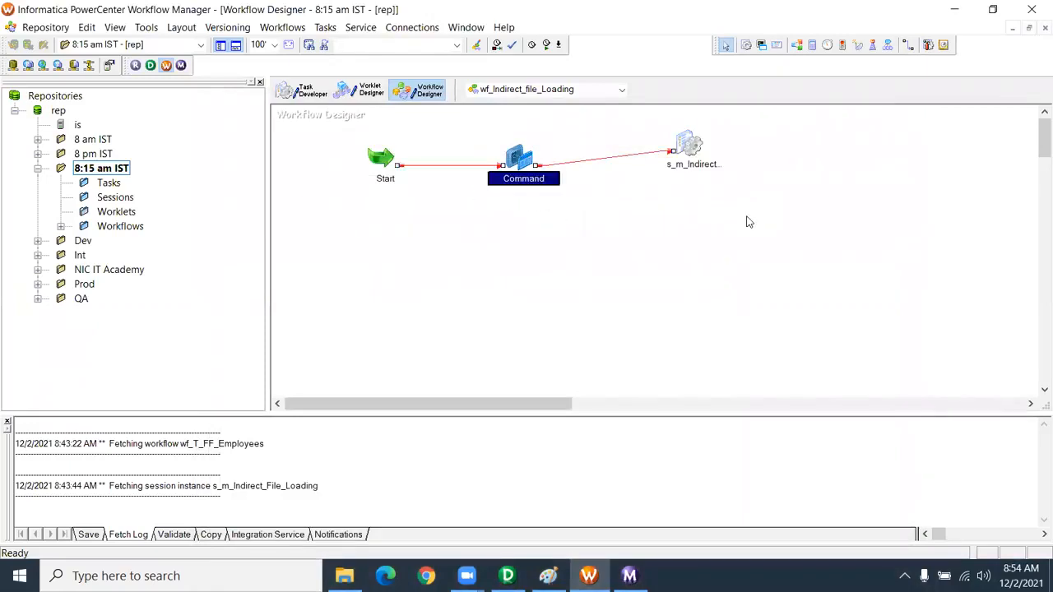
click(679, 143)
drag(485, 131, 567, 230)
drag(663, 123, 728, 202)
drag(503, 127, 564, 215)
Open the s_m_Indirect_File_Loading session's settings, look at its Pre-Session Command component, and close them.
mouse_move(693, 145)
double_click(691, 147)
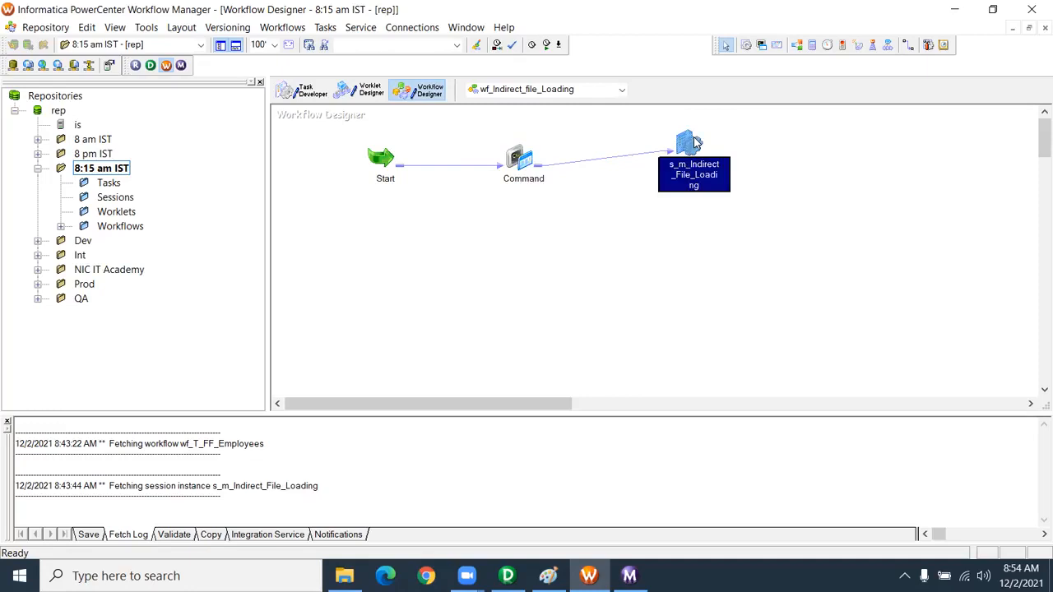
click(415, 135)
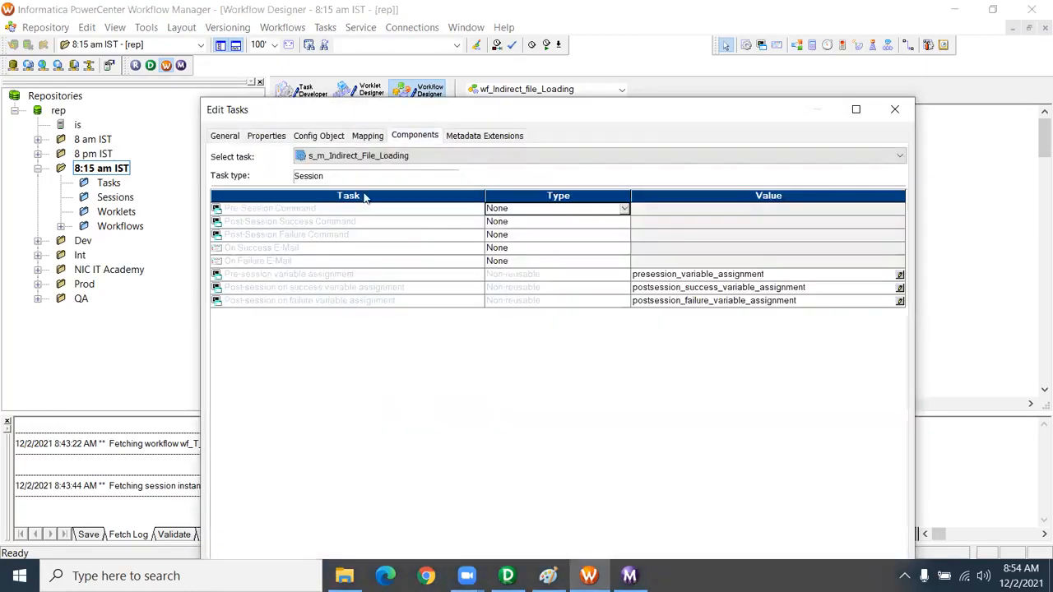
click(294, 210)
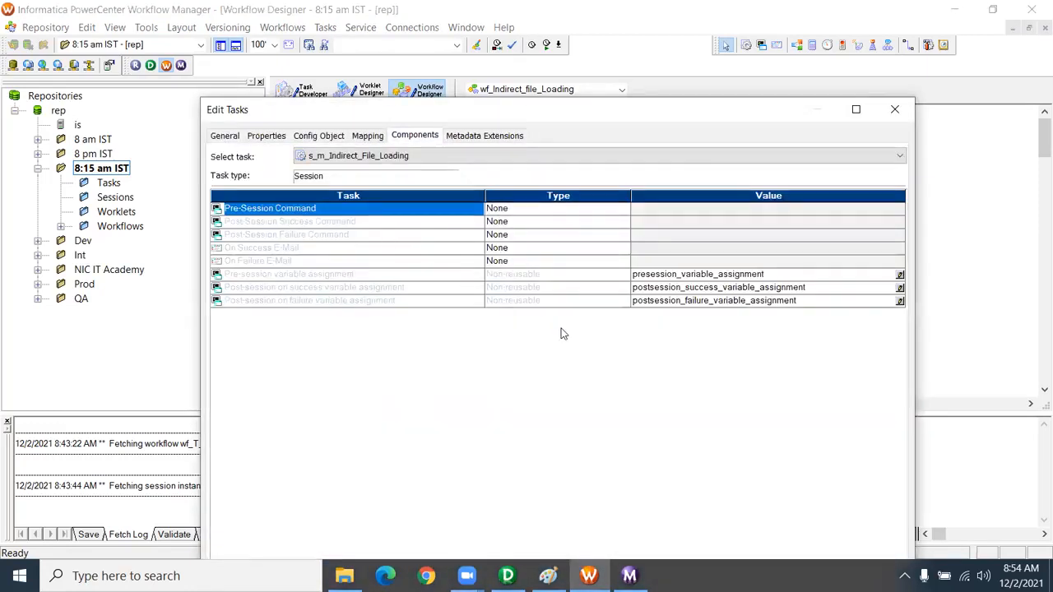
click(889, 107)
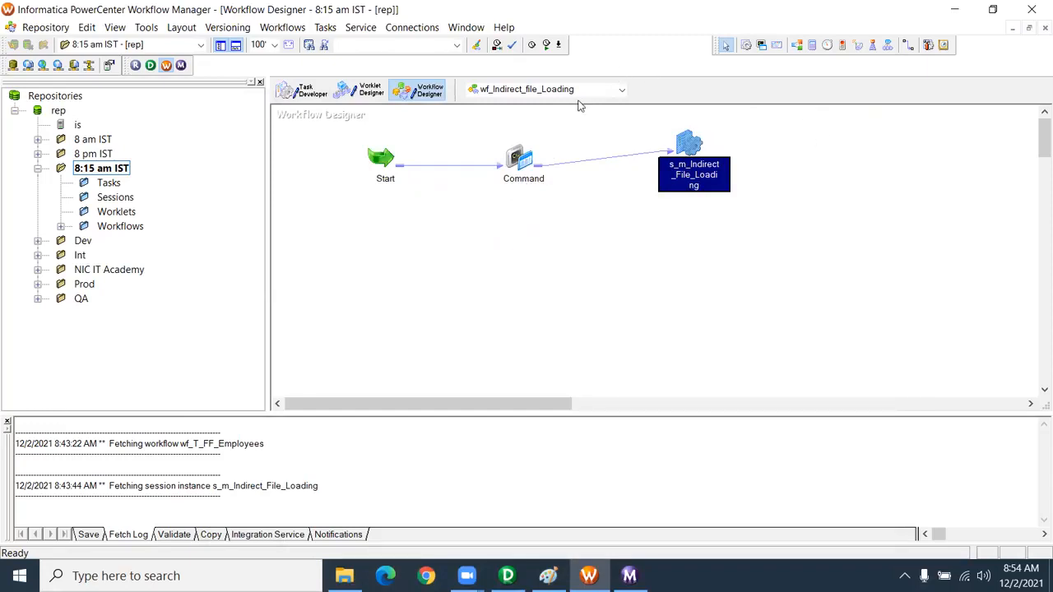
drag(467, 118, 549, 211)
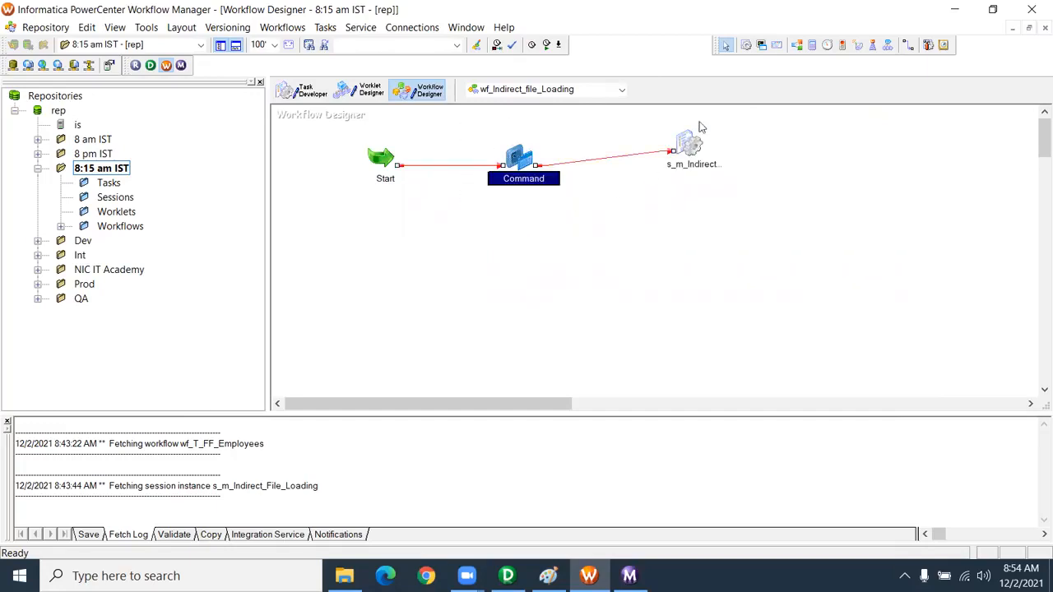
click(710, 198)
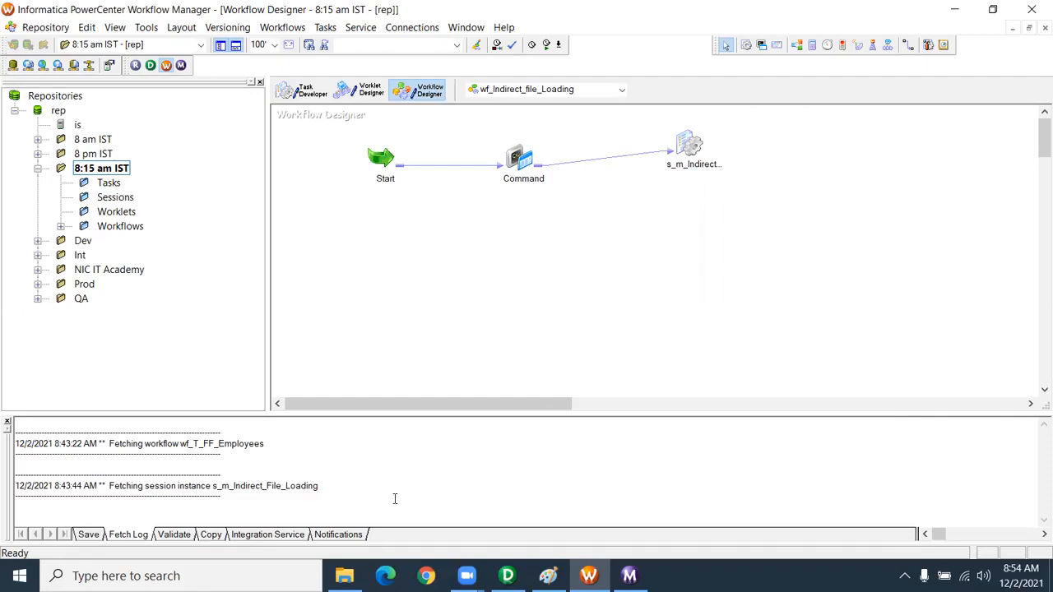
Switch to File Explorer and review the source files in the SrcFiles folder and its One subfolder.
key(alt+Tab)
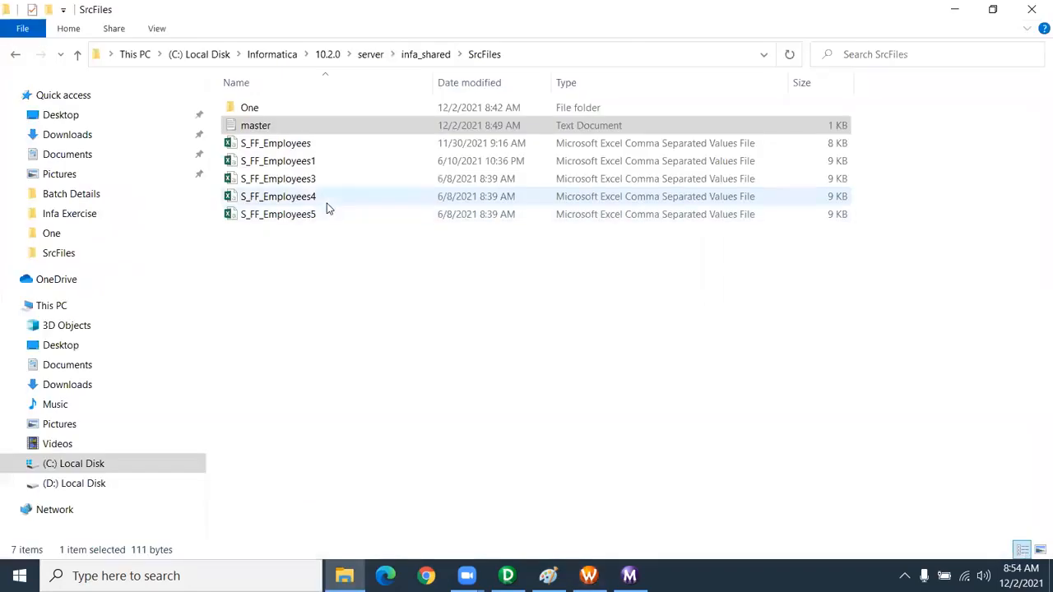
click(306, 160)
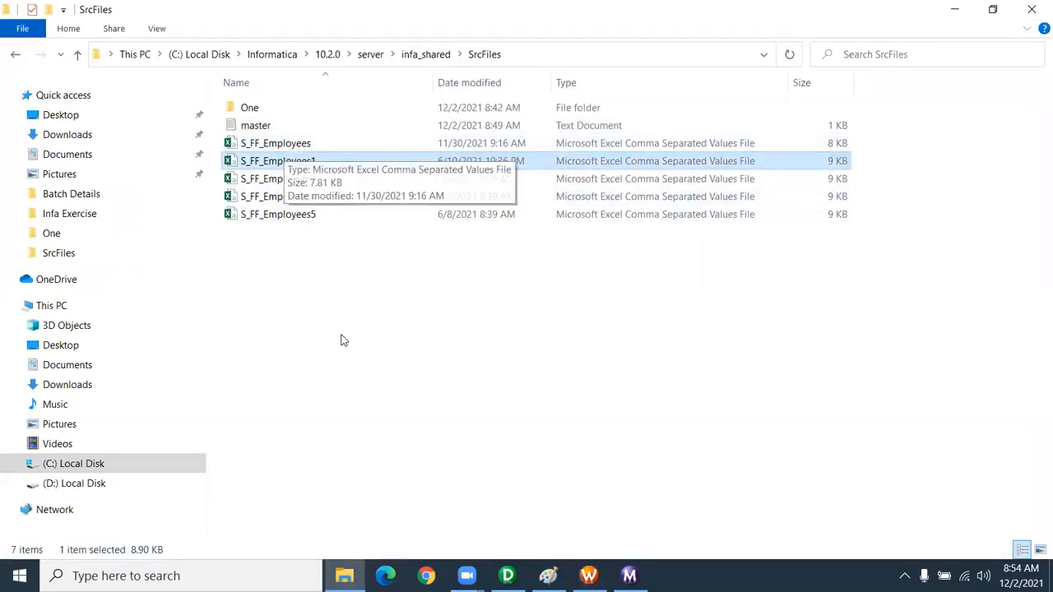
click(315, 145)
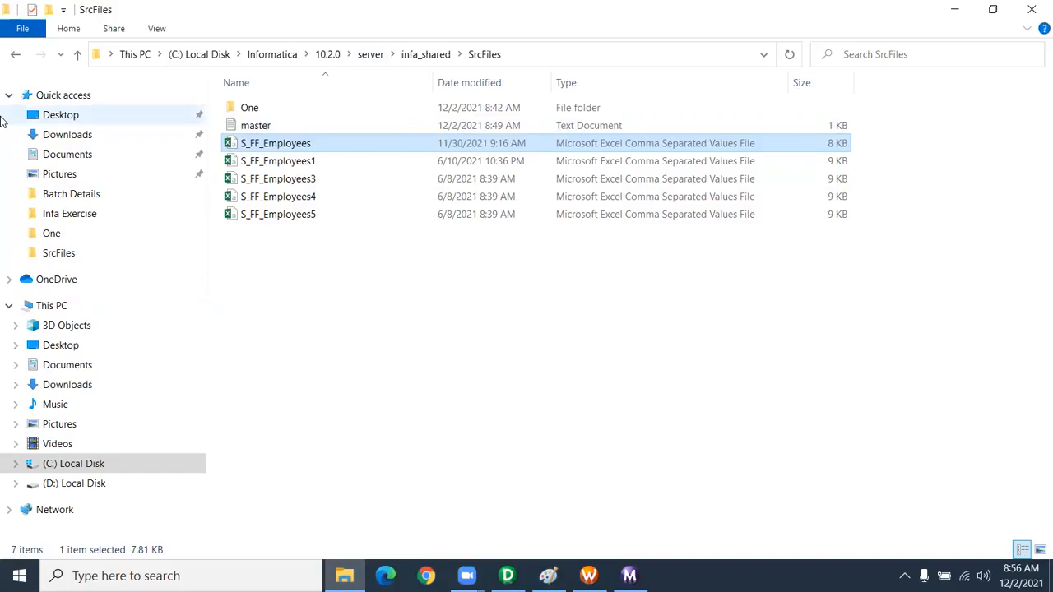
click(249, 110)
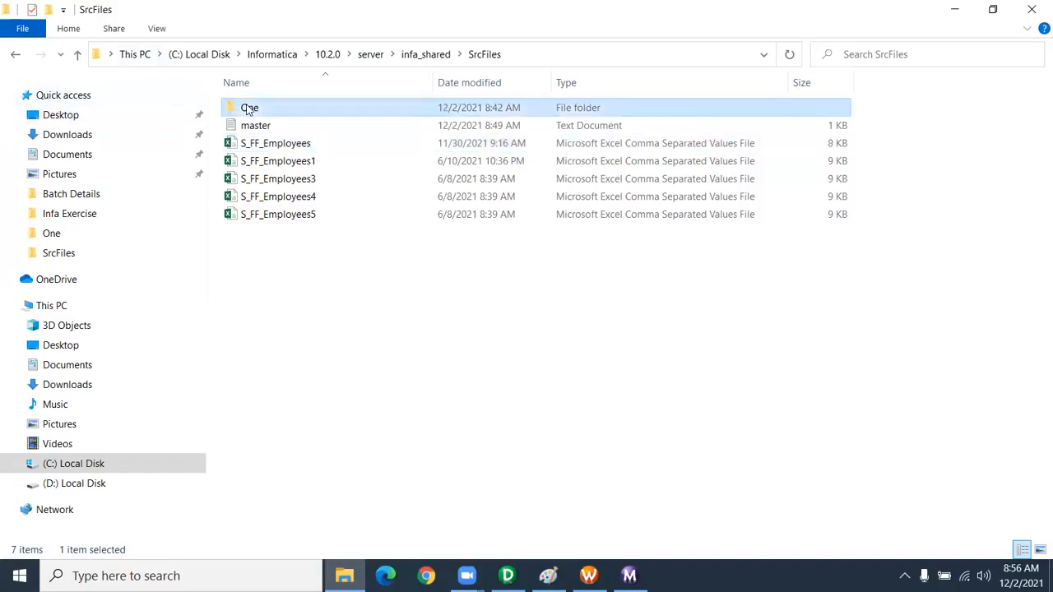
double_click(249, 110)
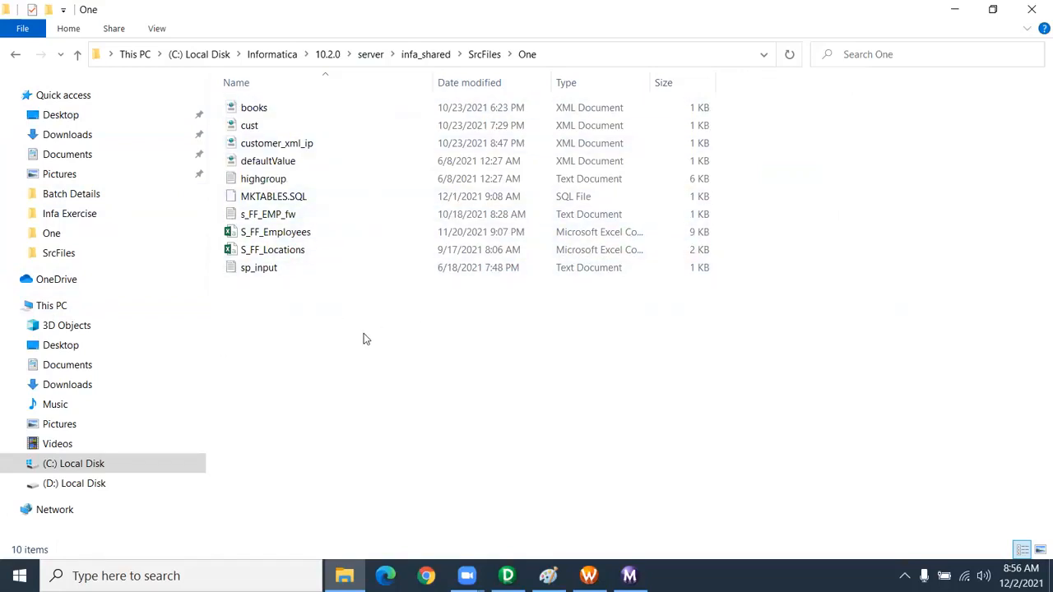
click(484, 55)
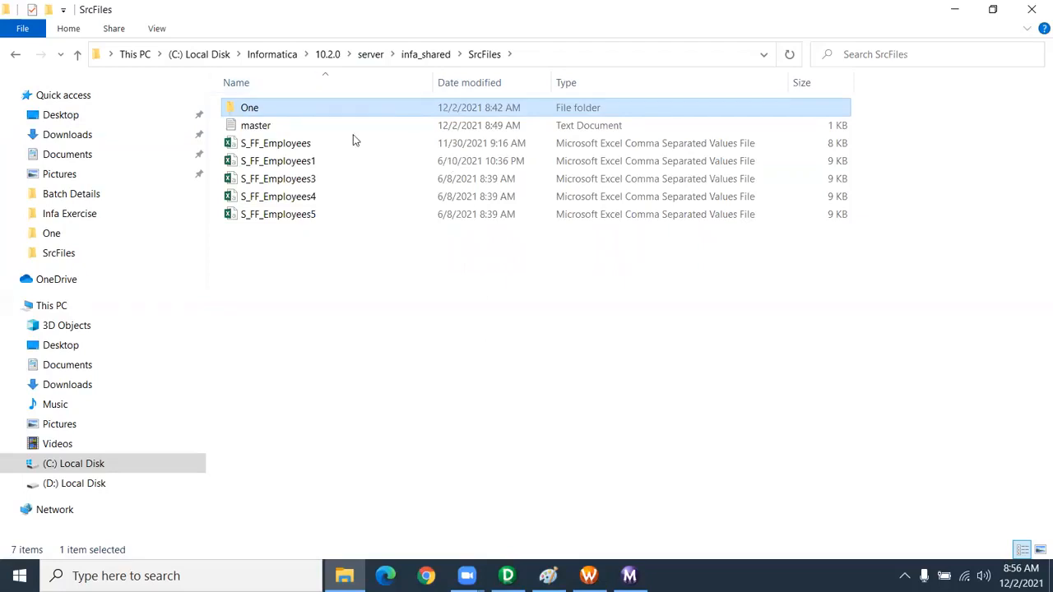
click(256, 127)
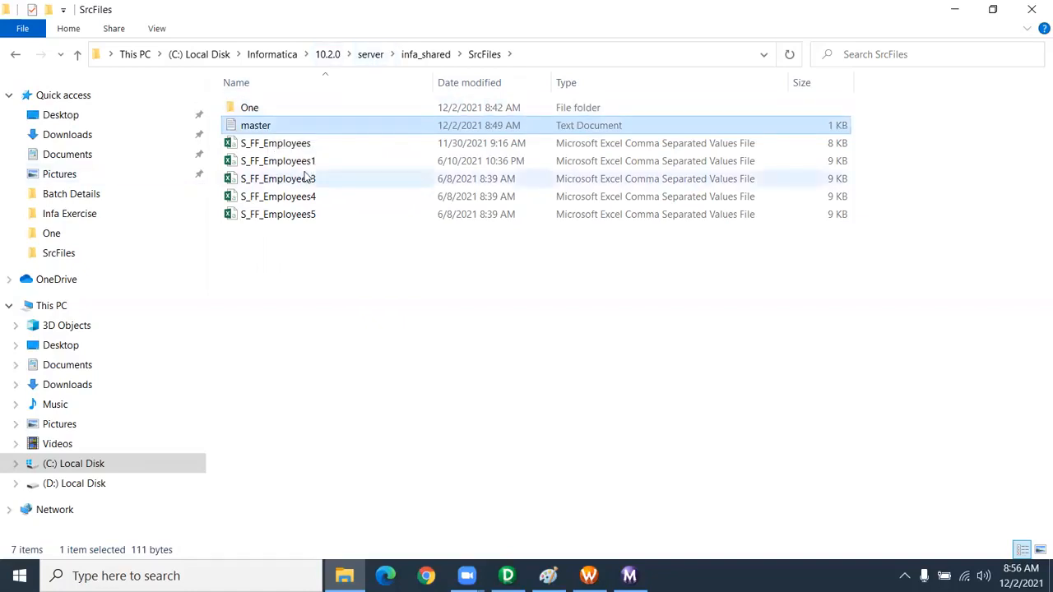
Go up to the server folder to locate S_FF_Employees2, and return to SrcFiles through infa_shared.
click(370, 54)
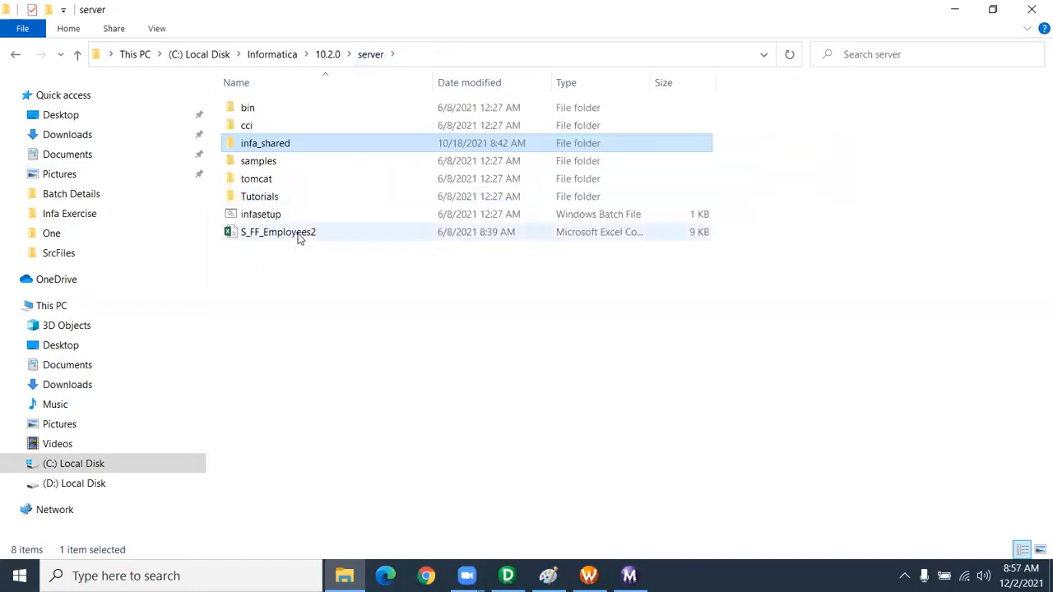
click(297, 234)
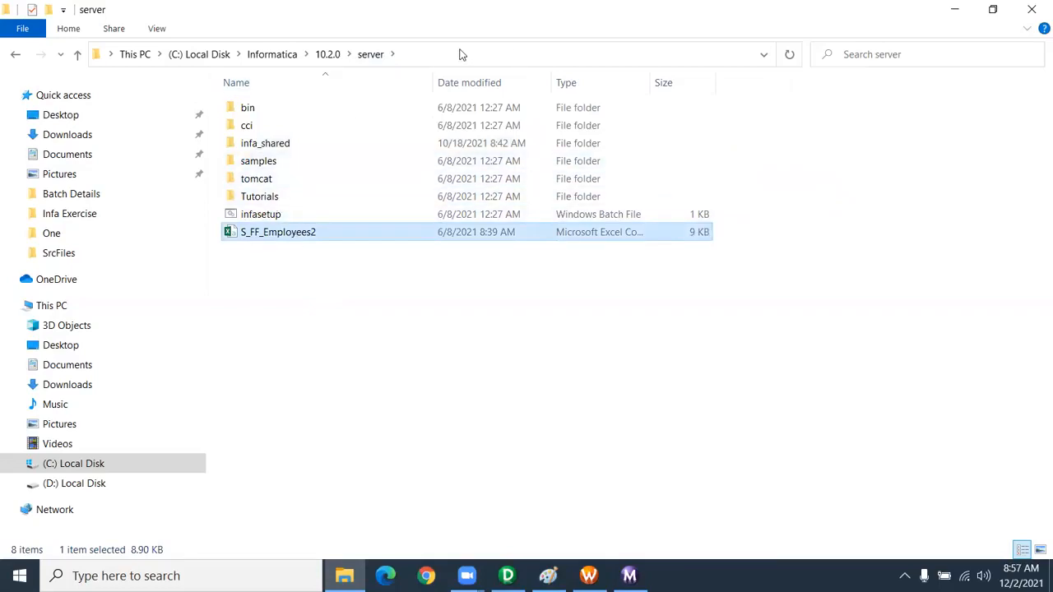
double_click(282, 142)
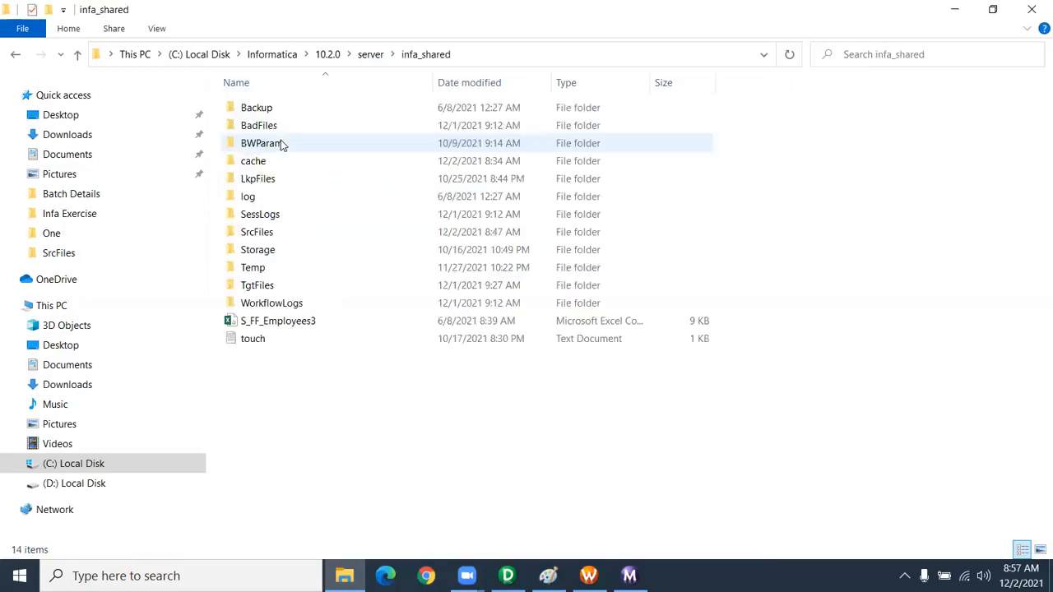
double_click(277, 231)
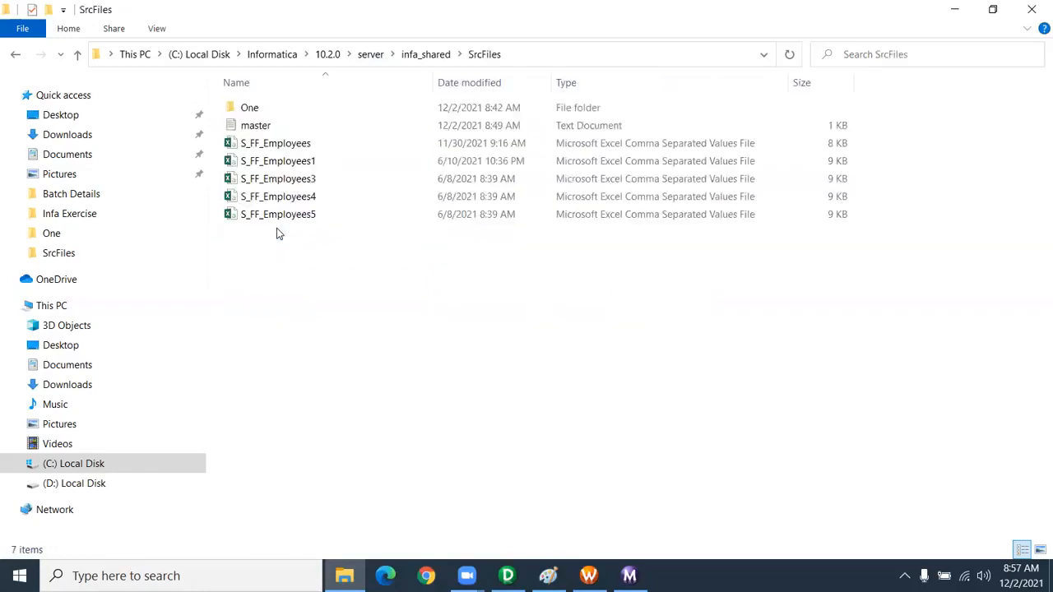
Open the master text file, examine its listed S_FF_Employees1.csv and S_FF_Employees2.csv entries, and close it.
double_click(276, 124)
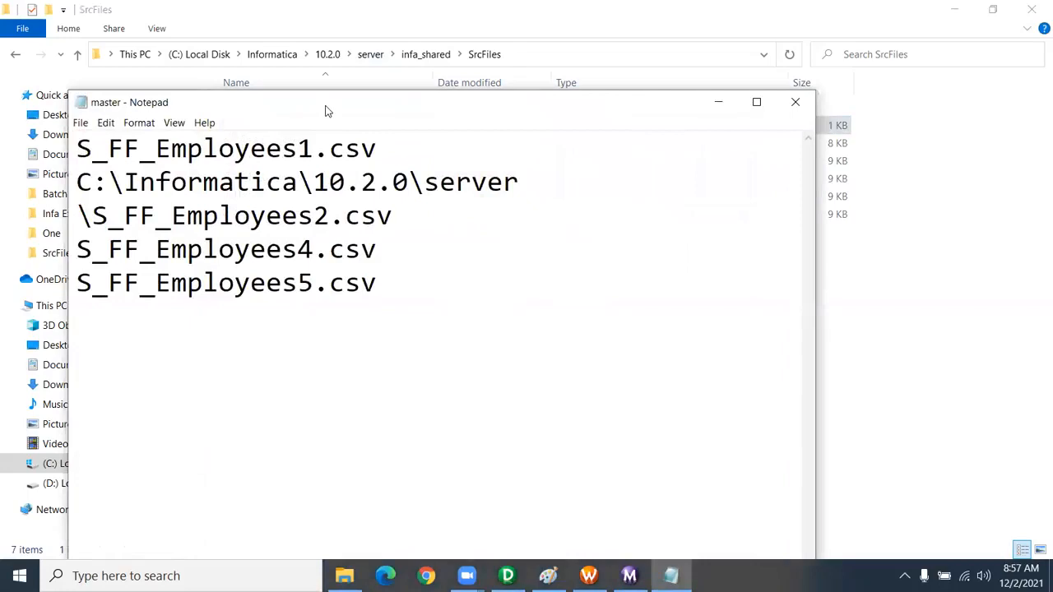
drag(325, 110, 637, 205)
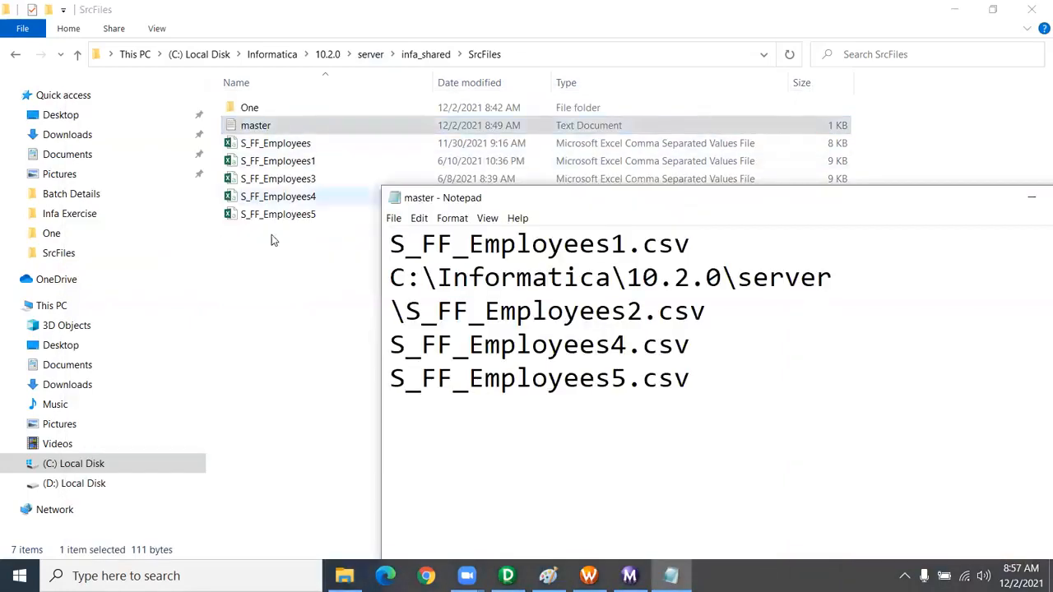
drag(392, 244, 689, 244)
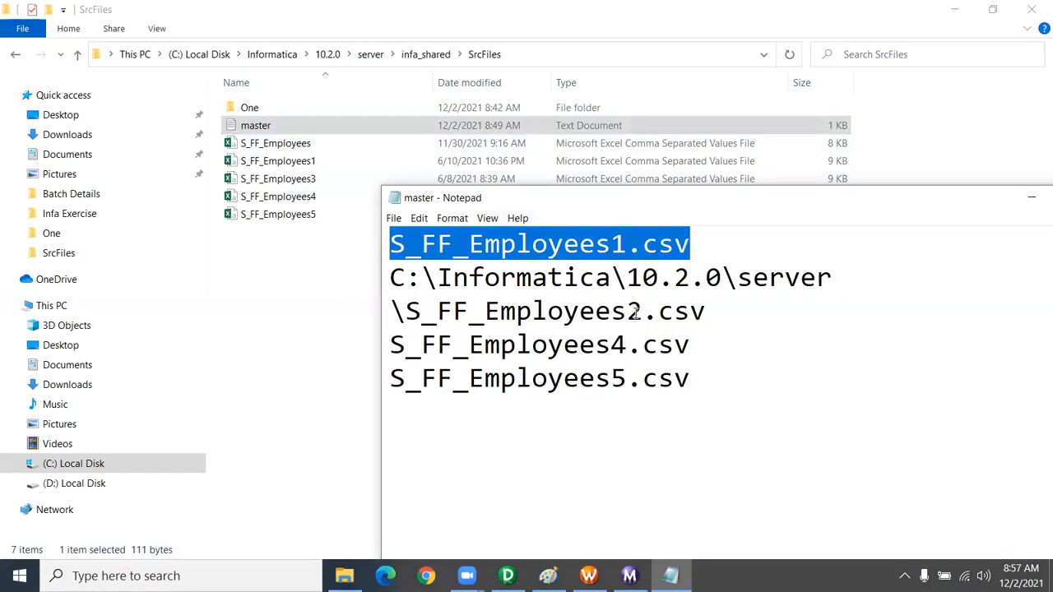
drag(698, 313, 406, 311)
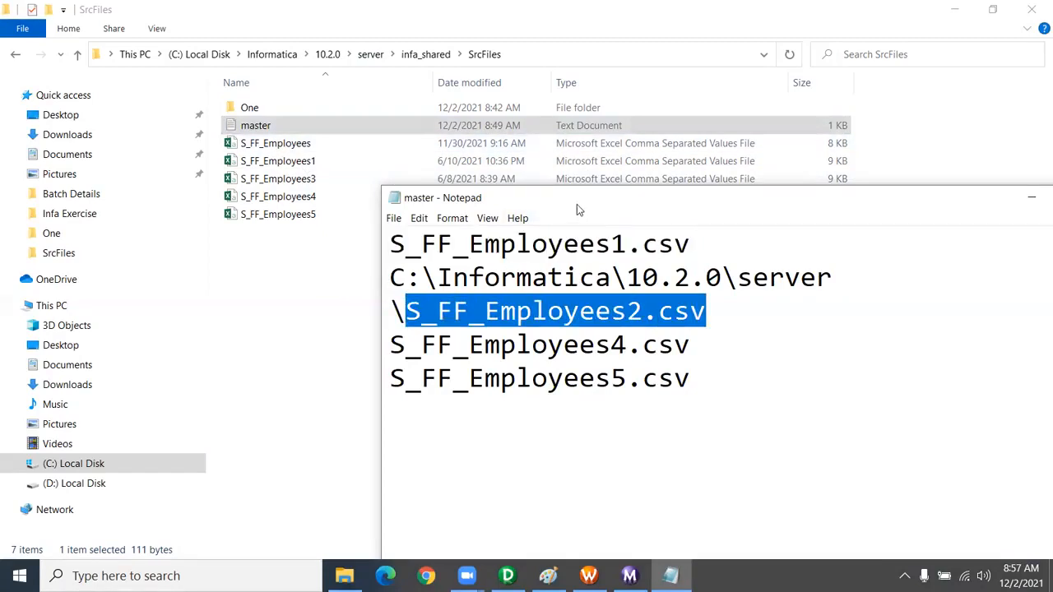
click(583, 197)
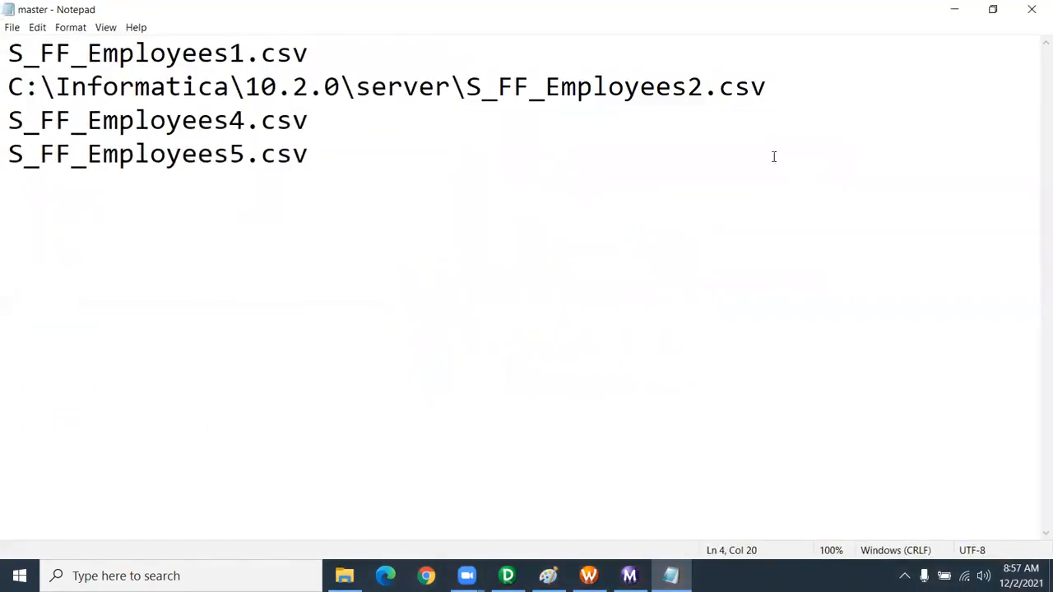
click(1031, 10)
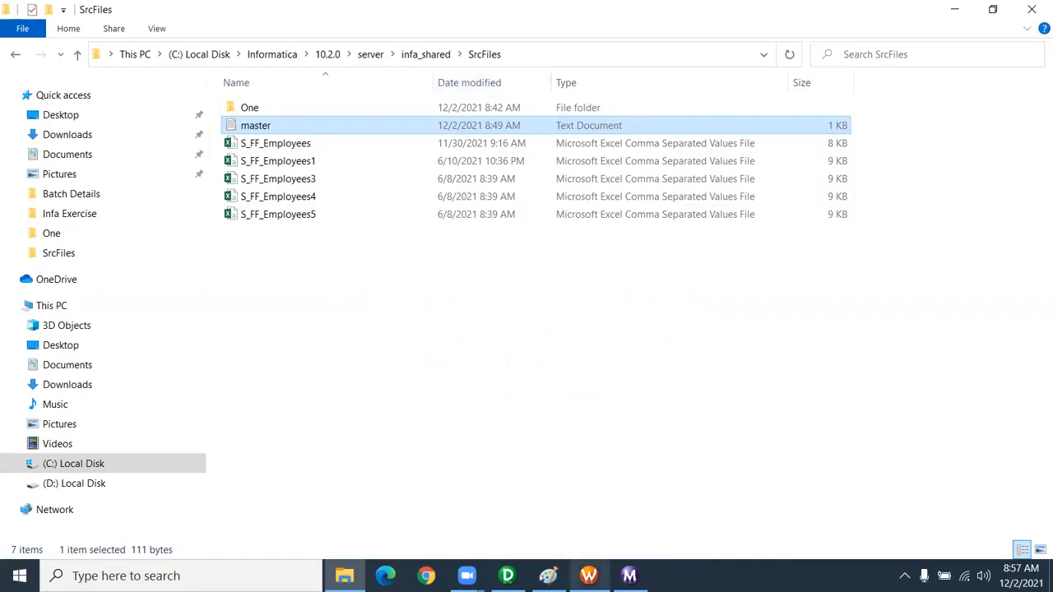
Switch to Workflow Monitor and view the failure information of the failed s_m_Indirect_File_Loading run.
key(alt+Tab)
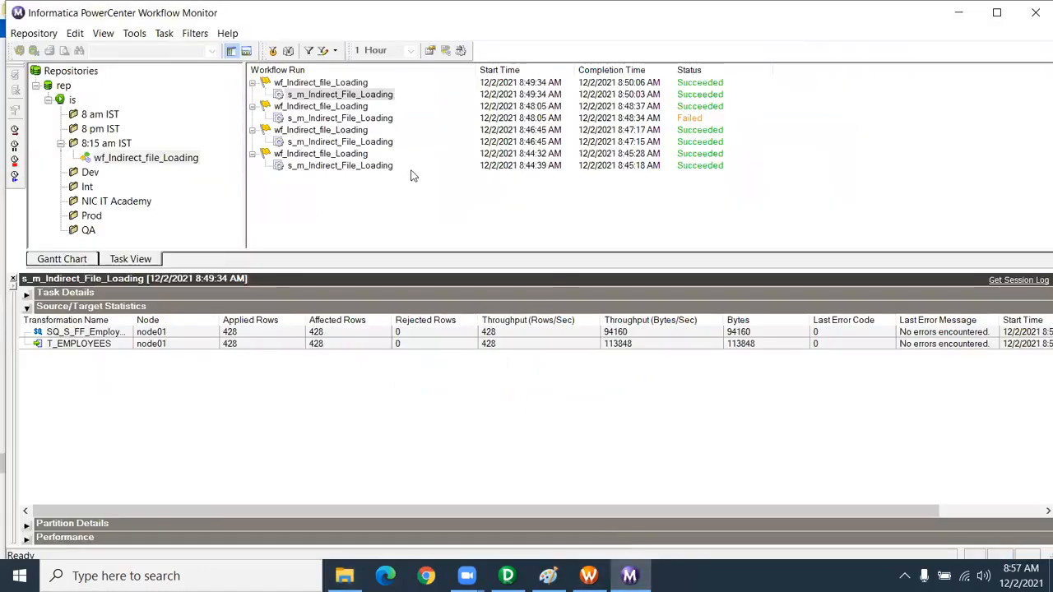
click(383, 120)
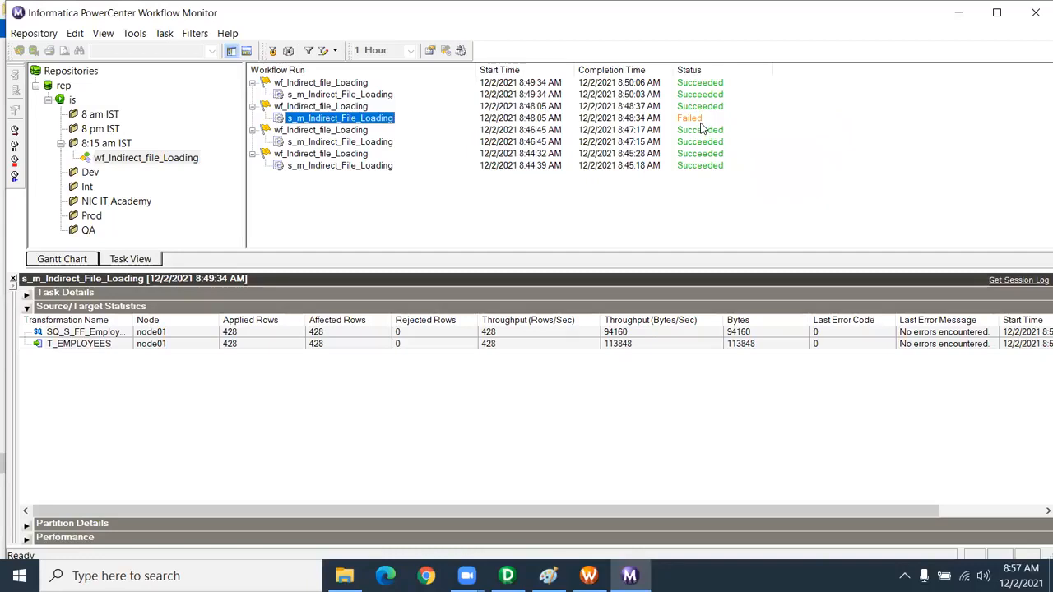
click(370, 121)
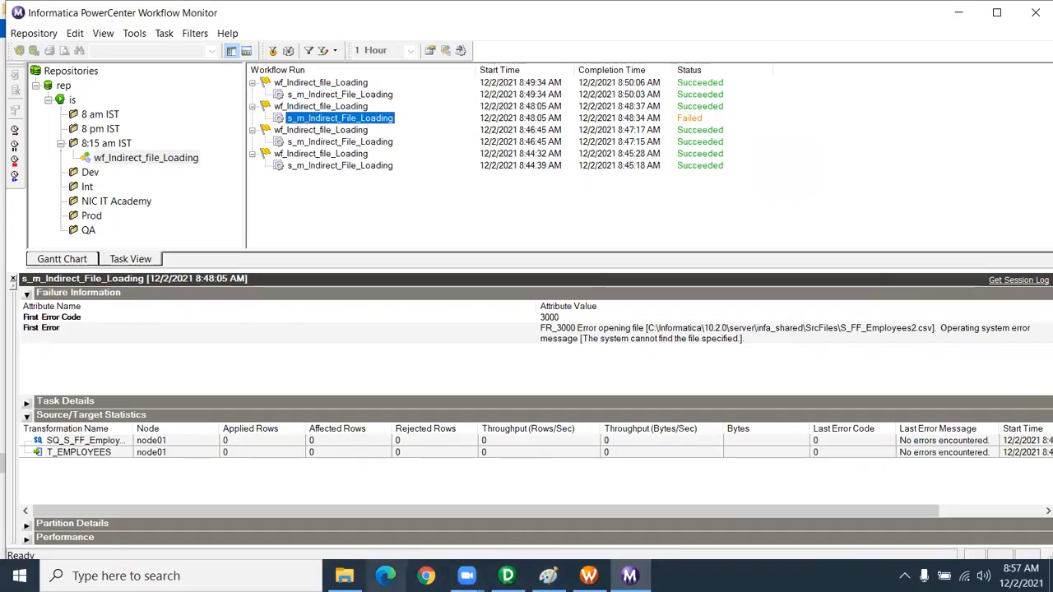
Return to the SrcFiles folder, reopen the master text file, and select its S_FF_Employees1.csv line for review.
mouse_move(344, 575)
click(359, 506)
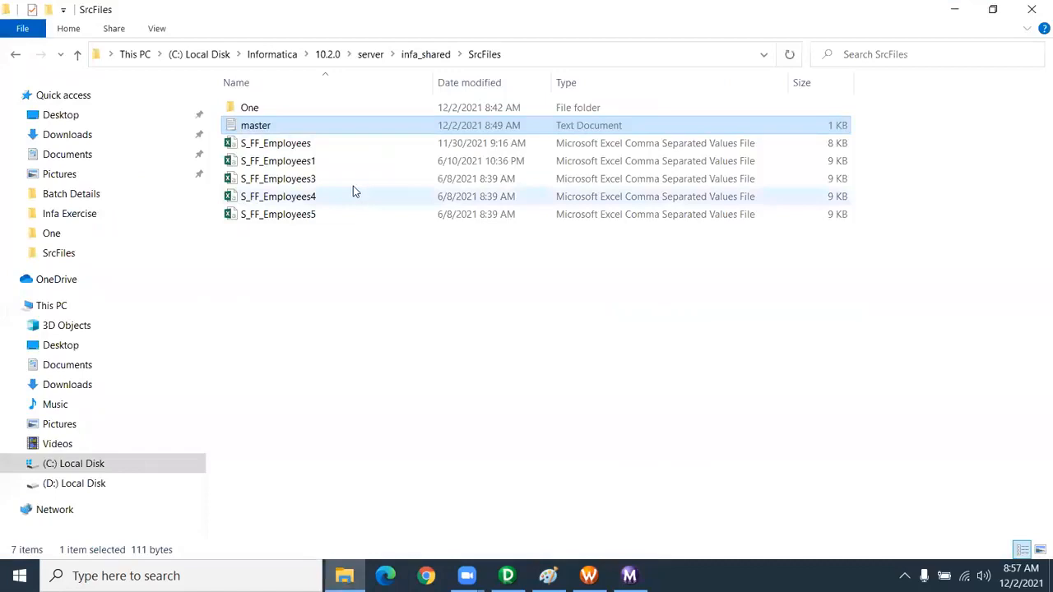
double_click(257, 125)
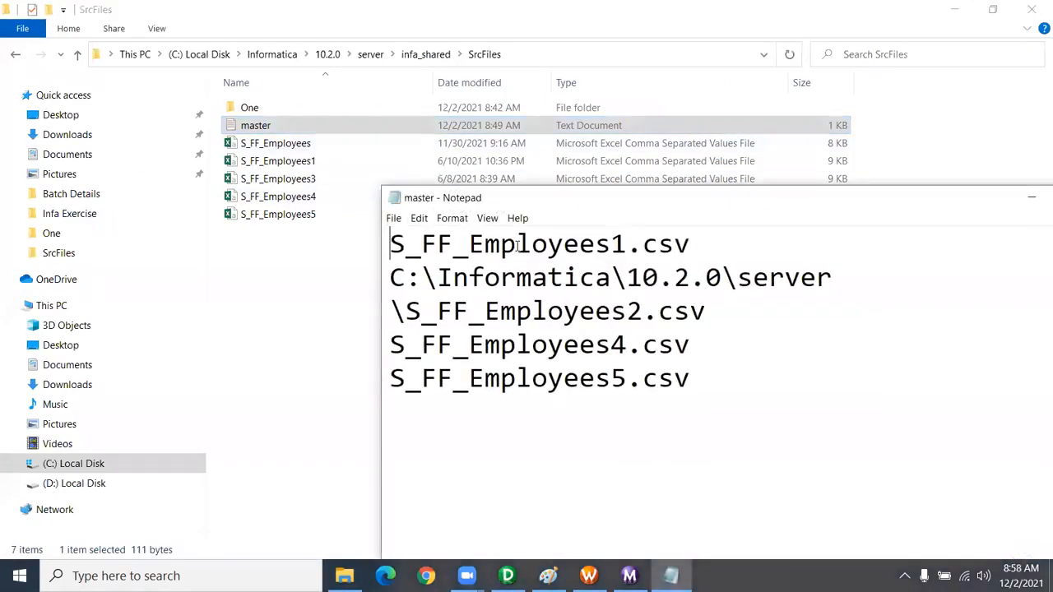
double_click(560, 205)
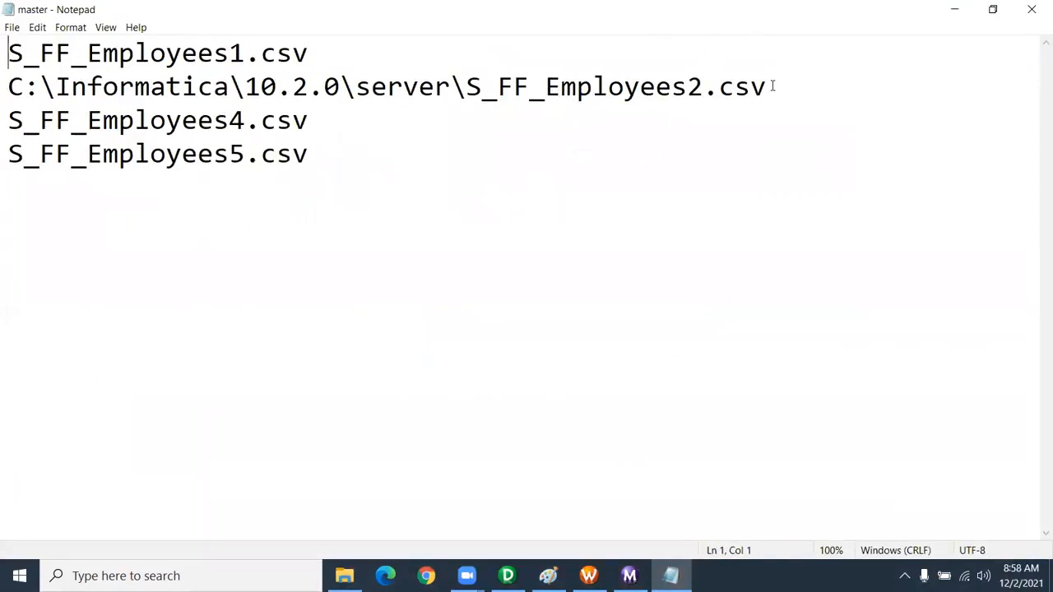
double_click(220, 10)
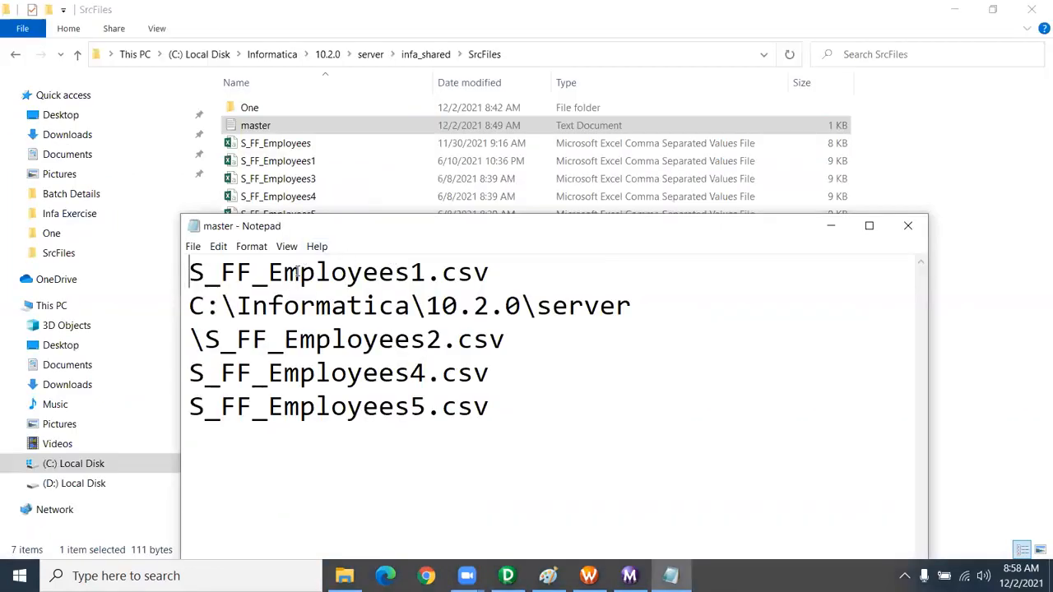
scroll(311, 303, down, 6)
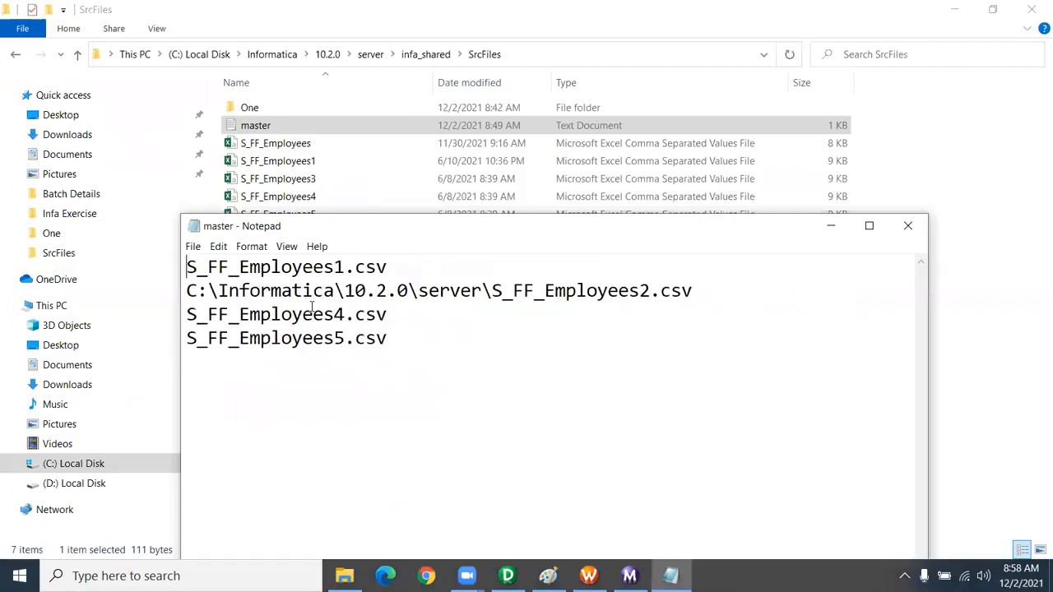
click(385, 267)
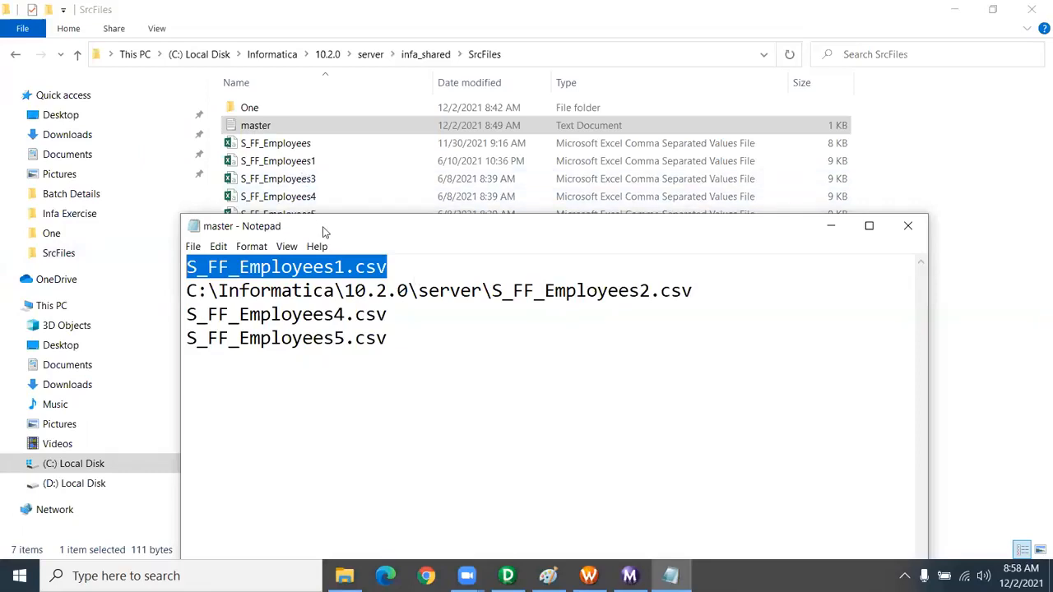
Review the S_FF_Employees1, 2, 4 and 5 entries in the master text file, including the full server path, and close the file.
drag(324, 231, 328, 268)
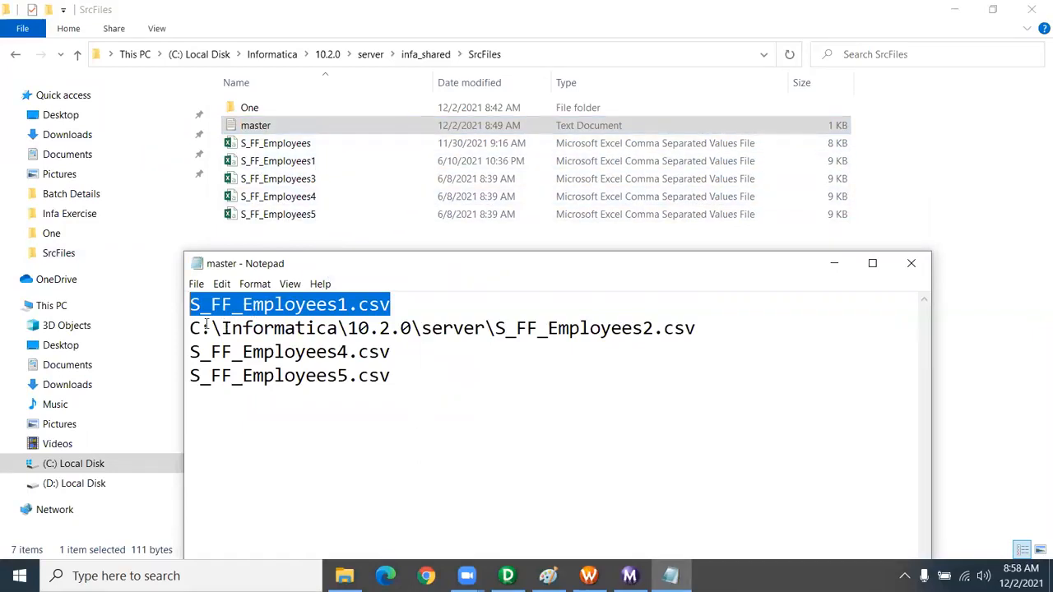
drag(191, 328, 697, 326)
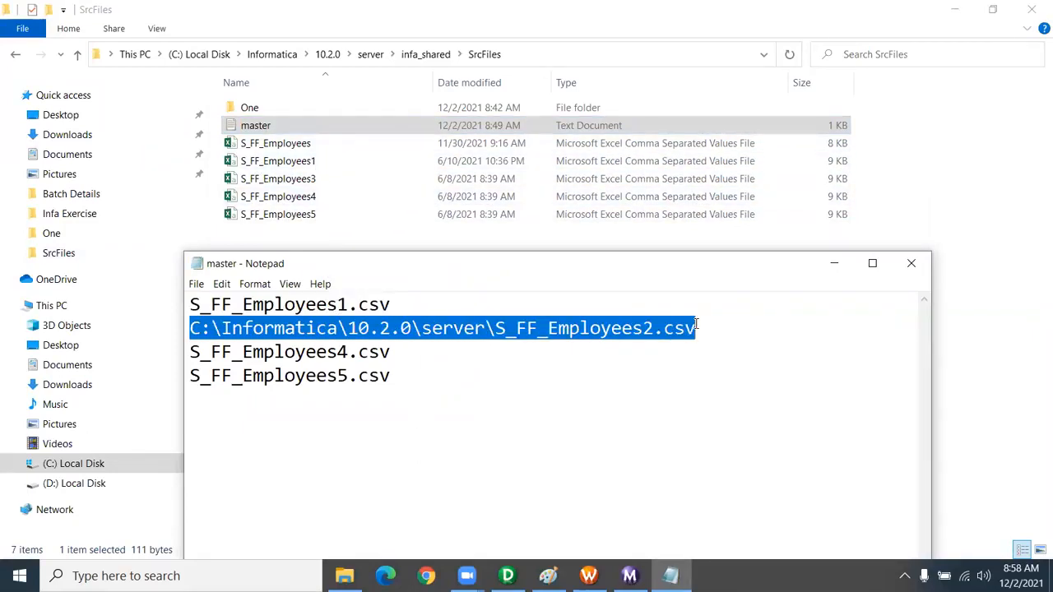
drag(401, 348, 185, 352)
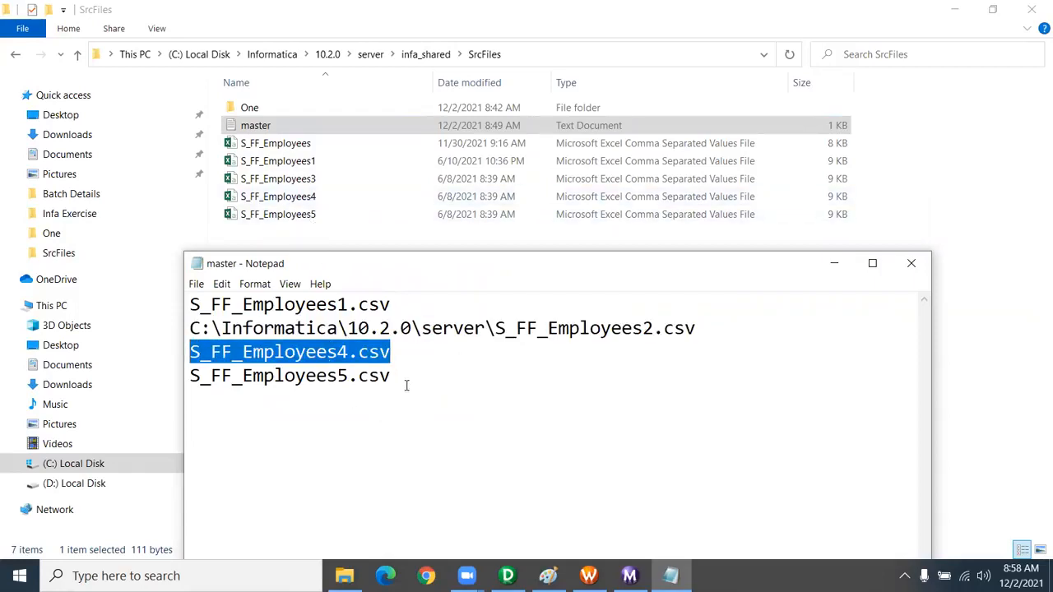
drag(406, 383, 189, 354)
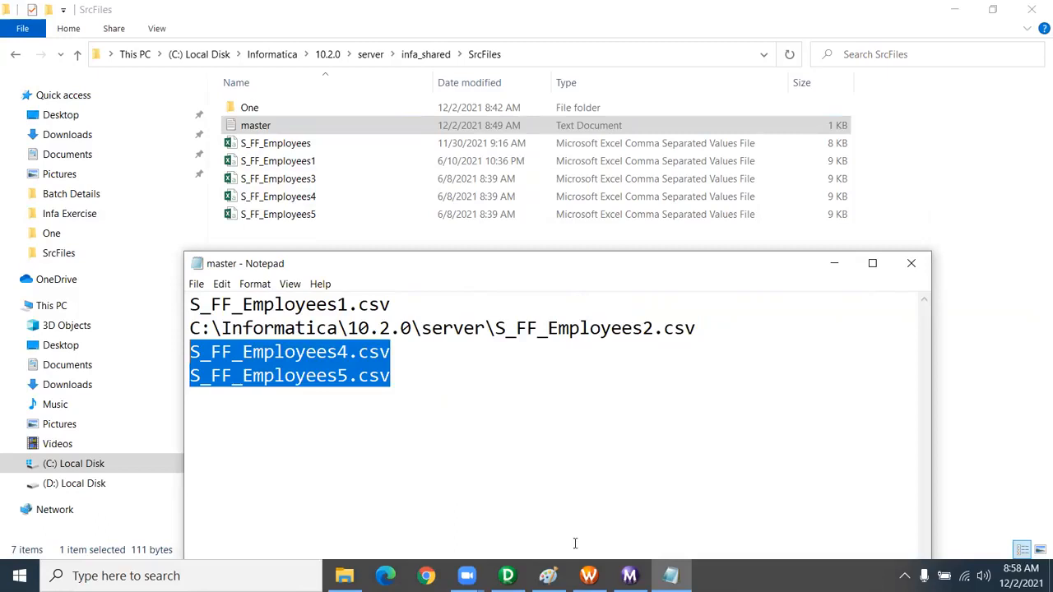
click(496, 328)
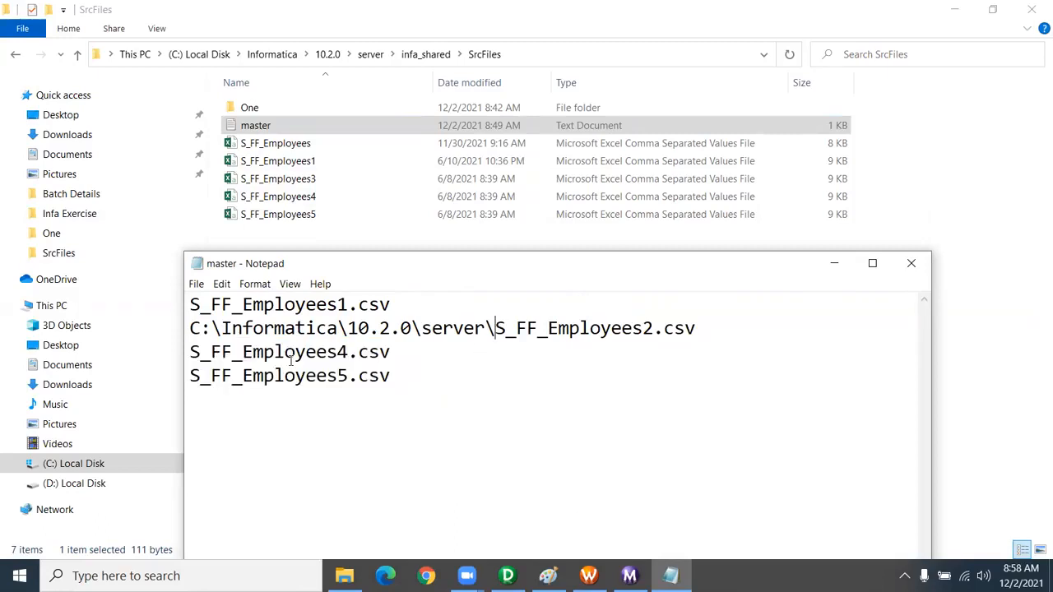
drag(389, 353, 130, 352)
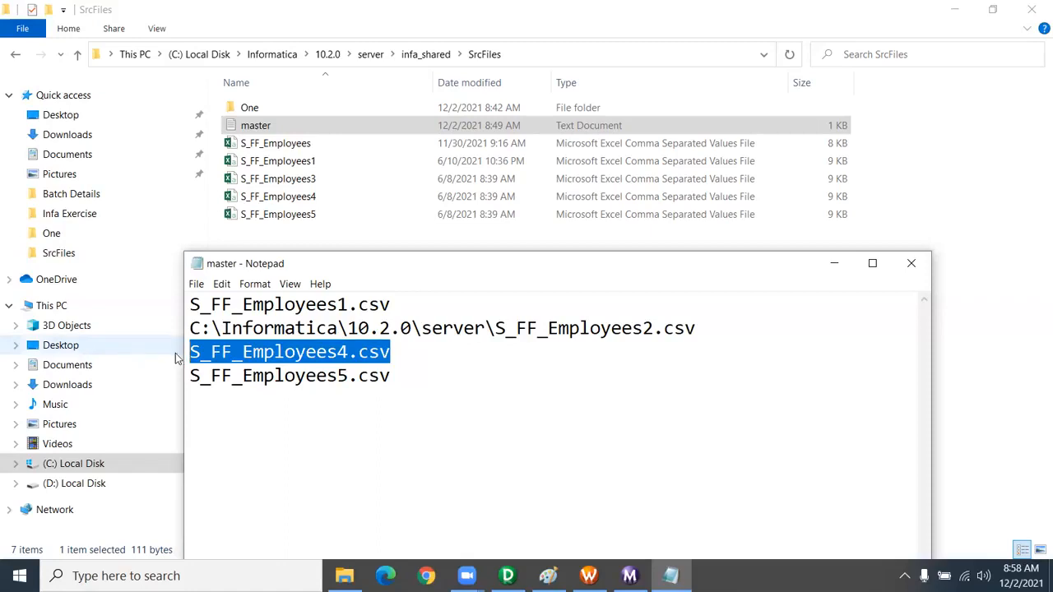
click(702, 327)
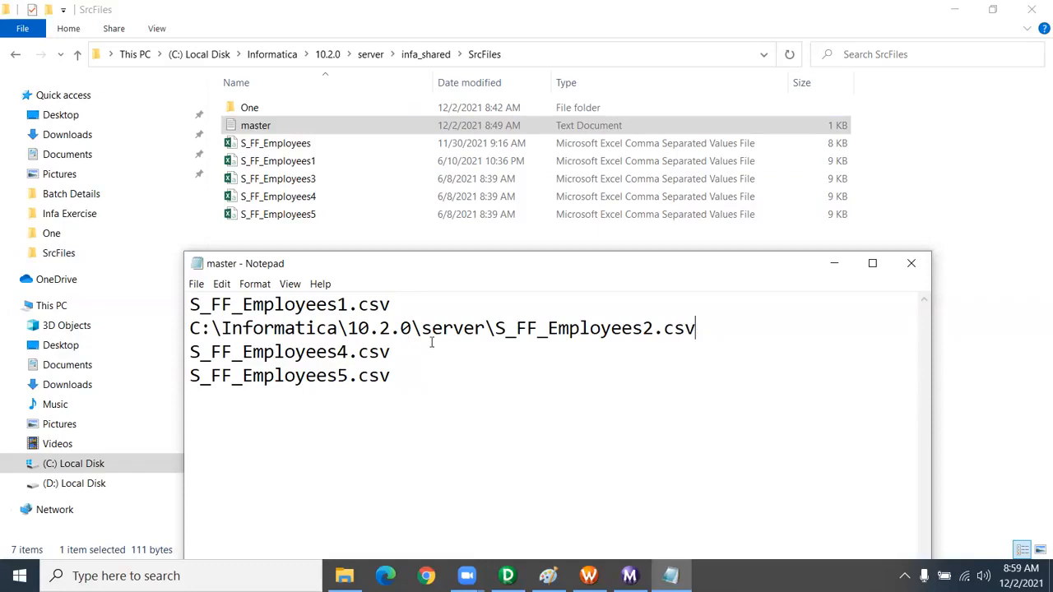
drag(748, 333, 113, 301)
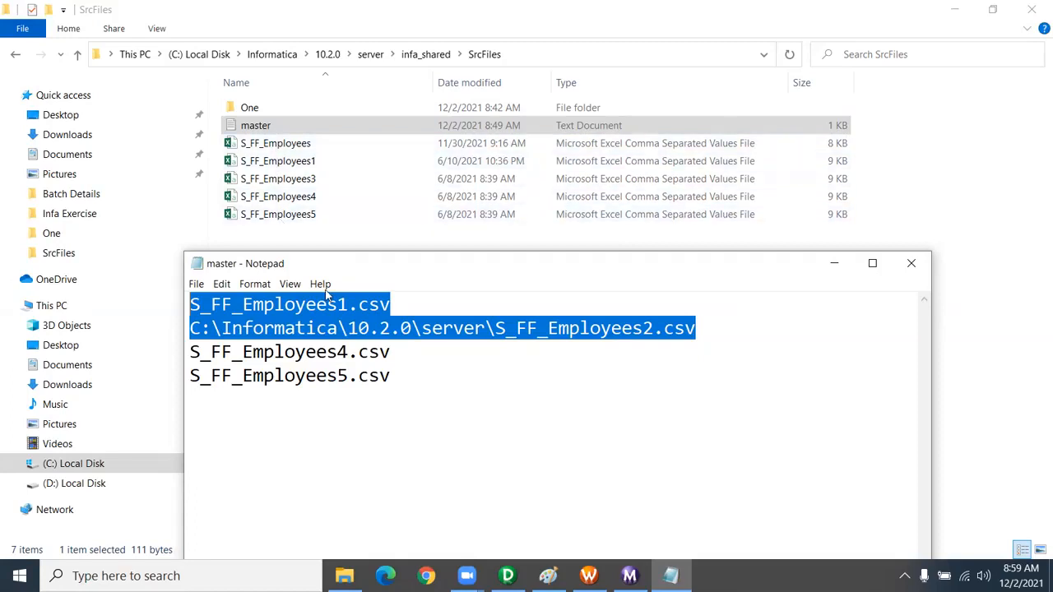
click(369, 375)
drag(400, 375, 172, 302)
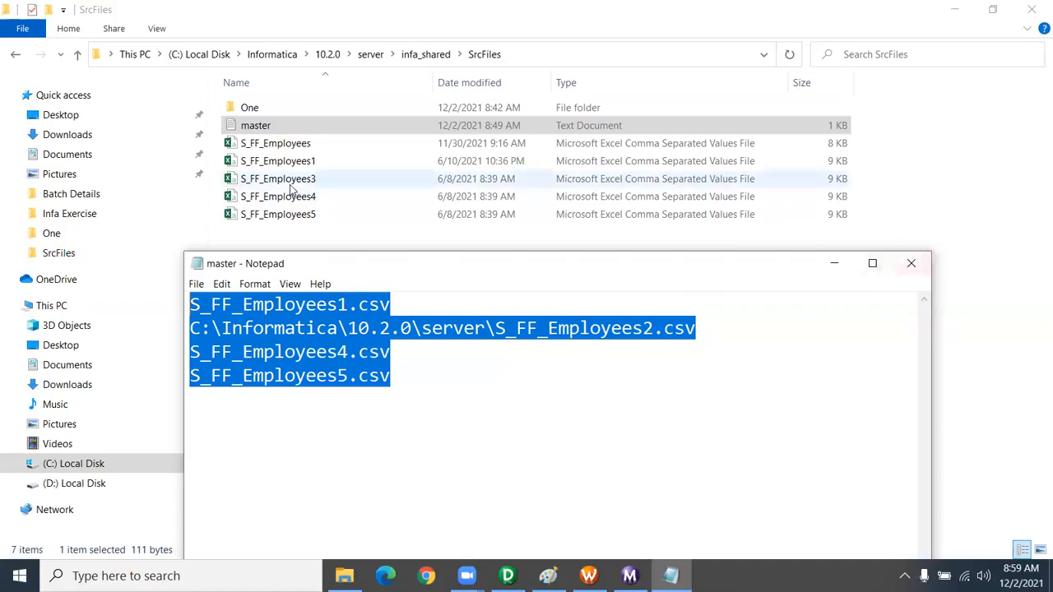
click(910, 263)
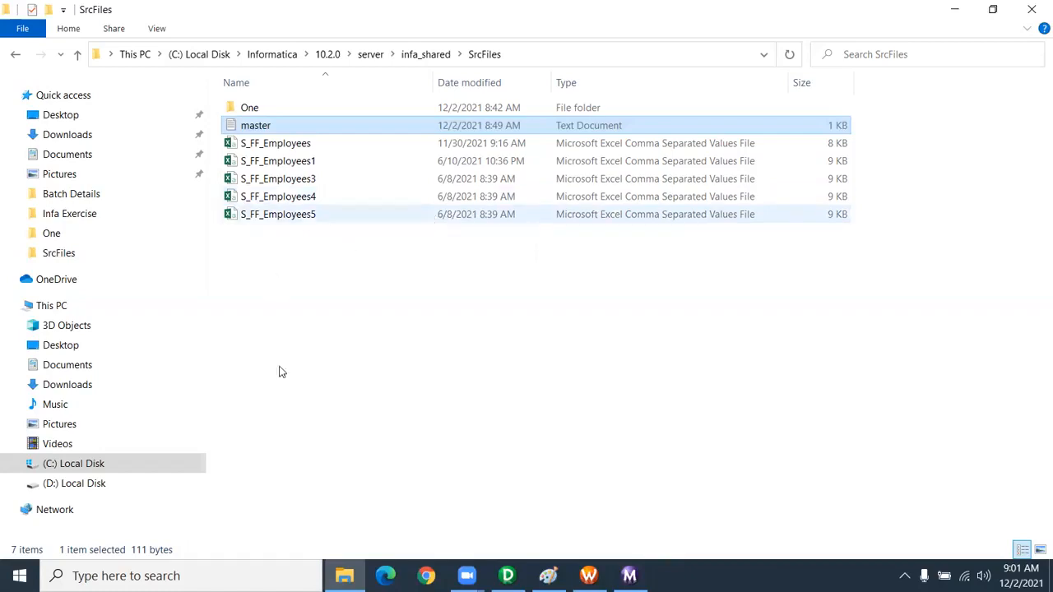
Switch to PowerCenter Designer and review the m_Indirect_File_Loading mapping and its validation output.
click(518, 423)
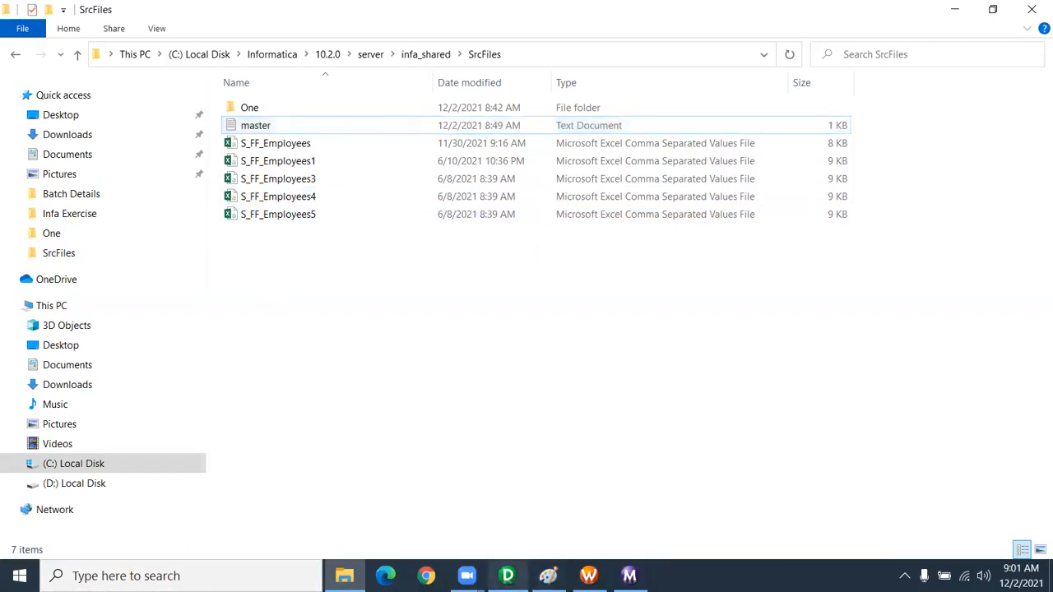
mouse_move(507, 576)
click(535, 512)
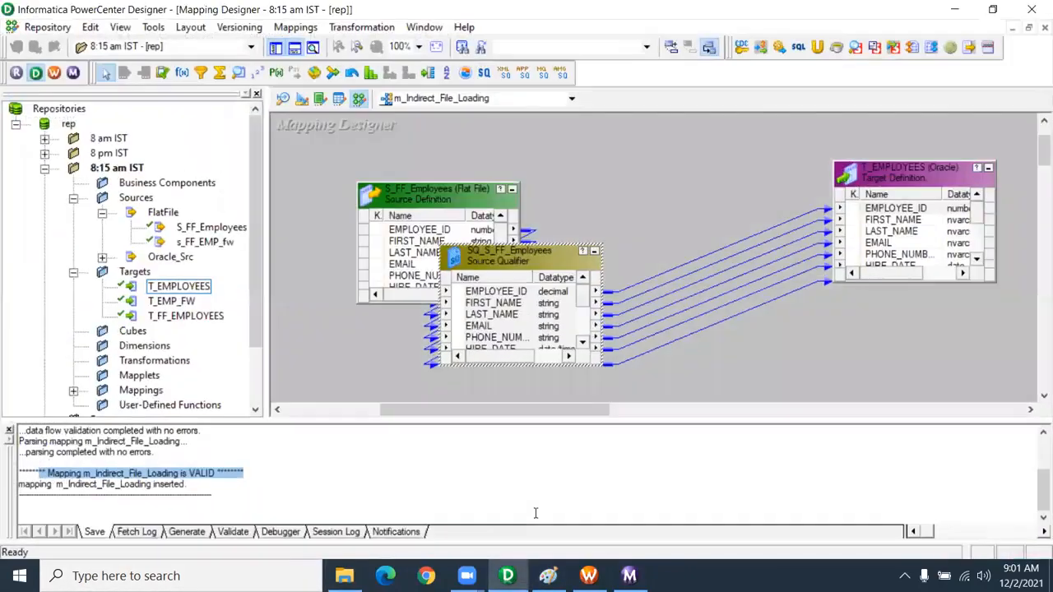
click(585, 212)
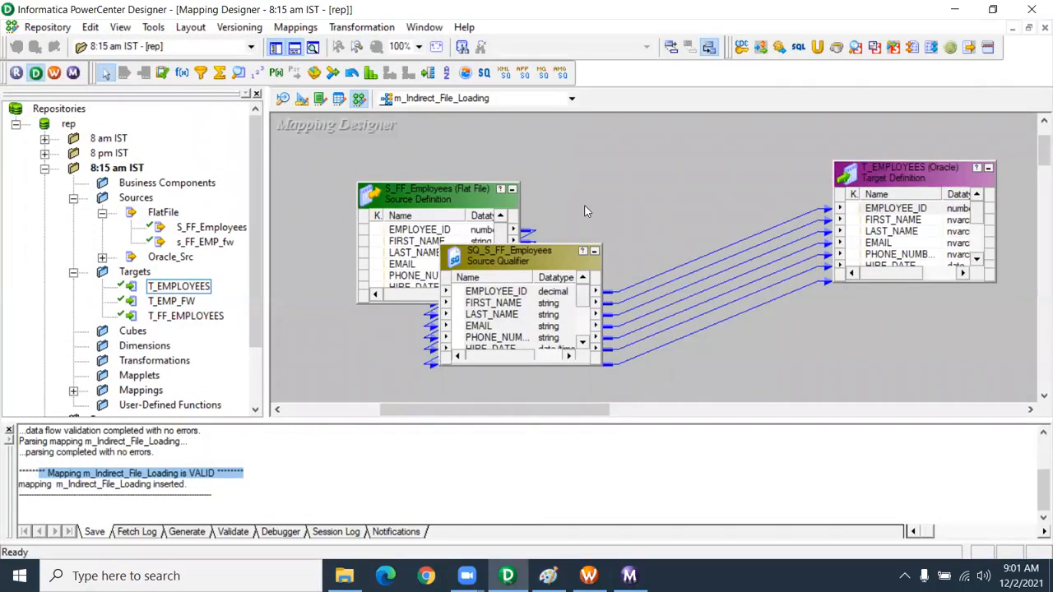
click(262, 465)
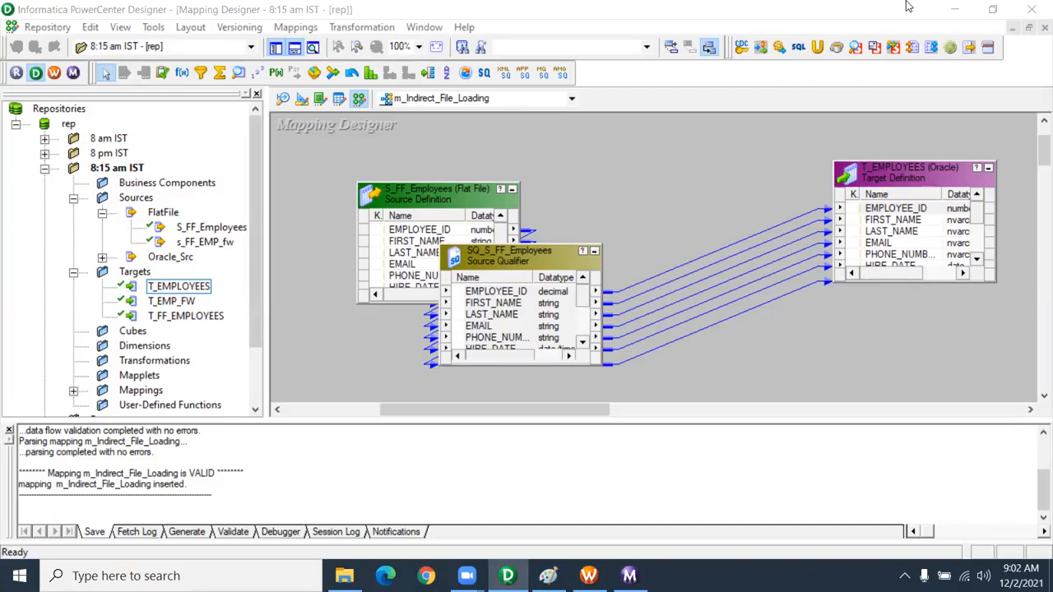
Return to the SrcFiles folder in File Explorer and look over the numbered S_FF_Employees source files.
click(344, 575)
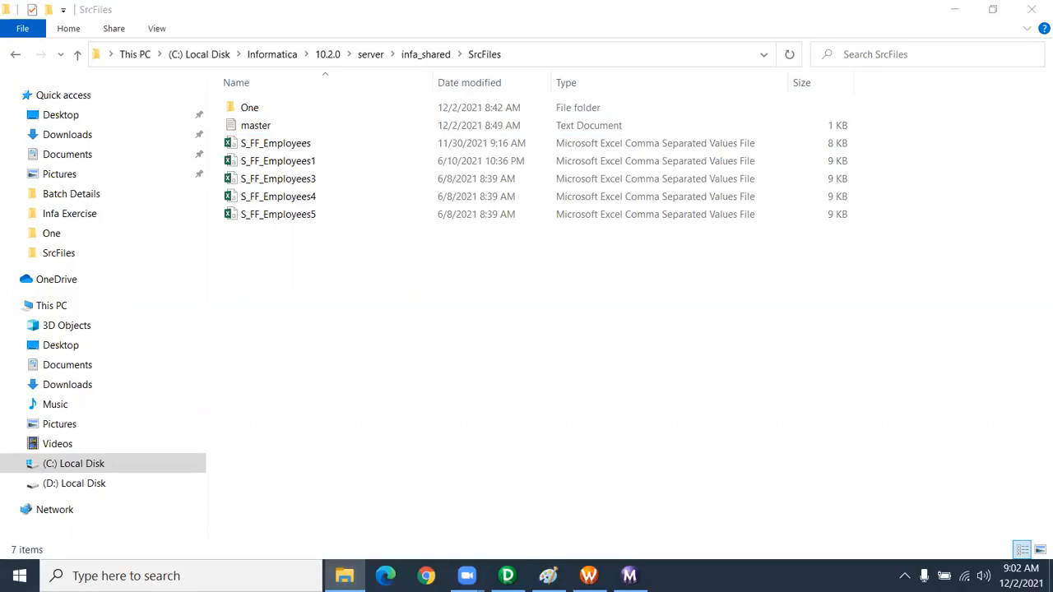
click(310, 162)
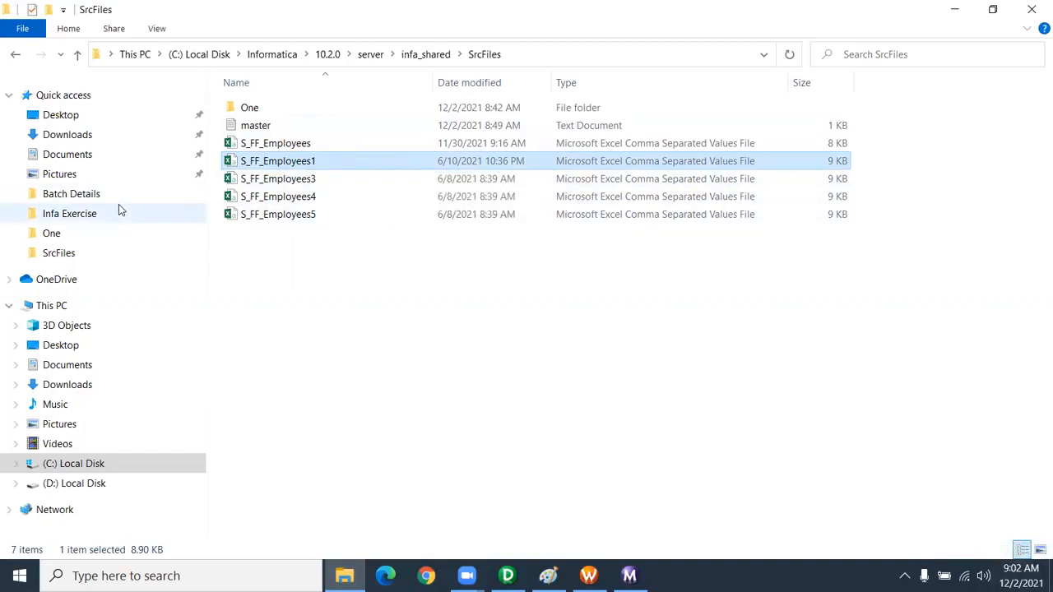
click(312, 196)
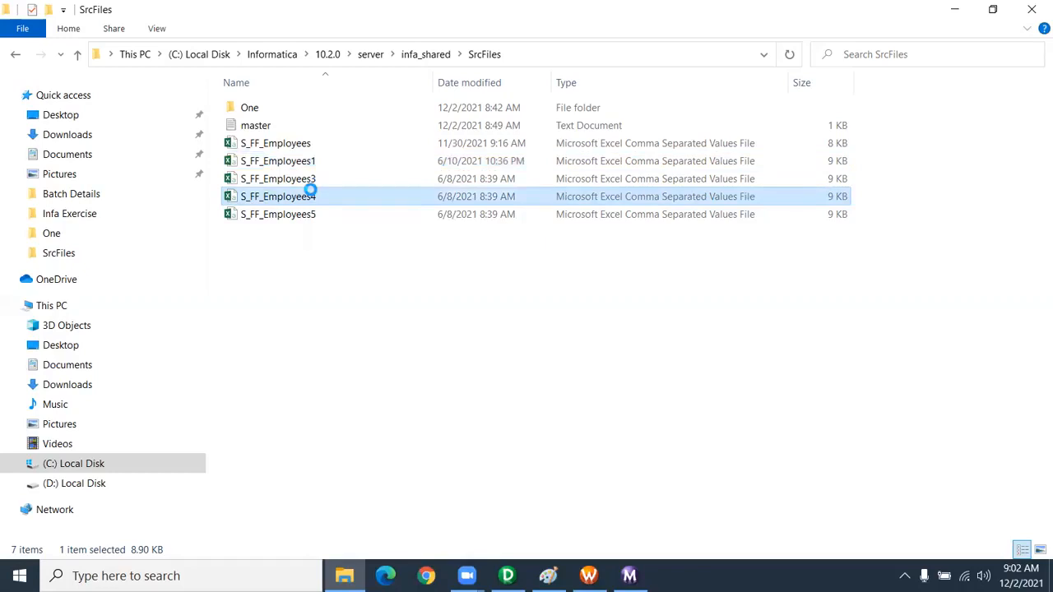
right_click(312, 196)
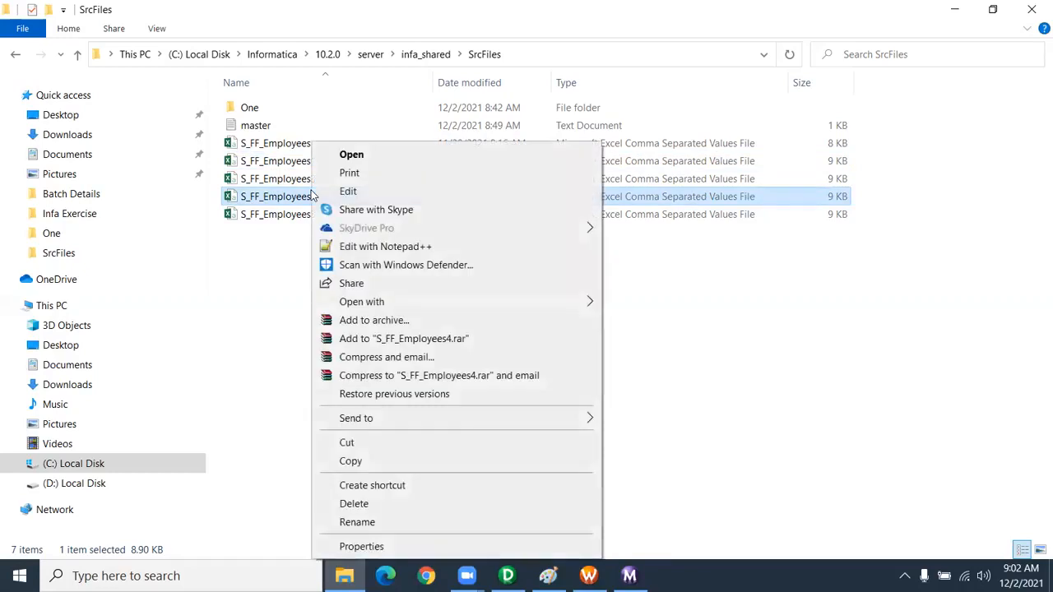
click(265, 263)
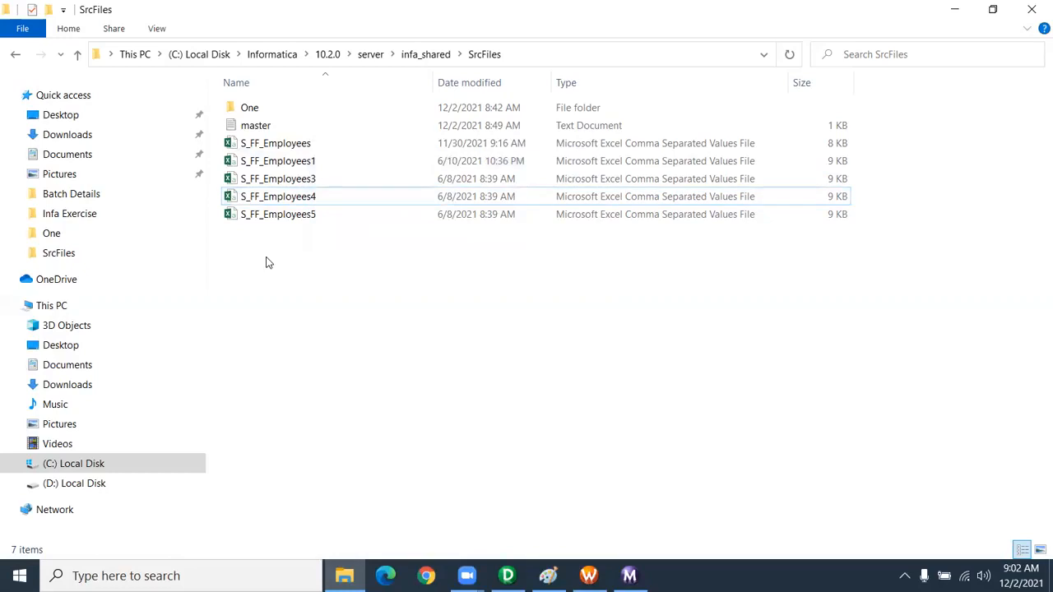
click(334, 197)
click(334, 178)
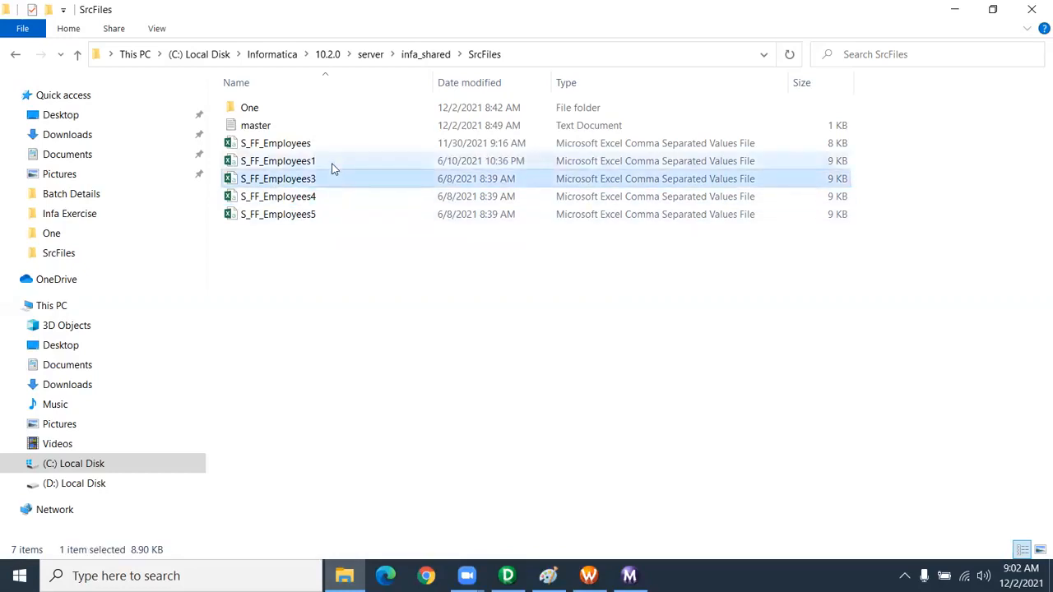
click(333, 163)
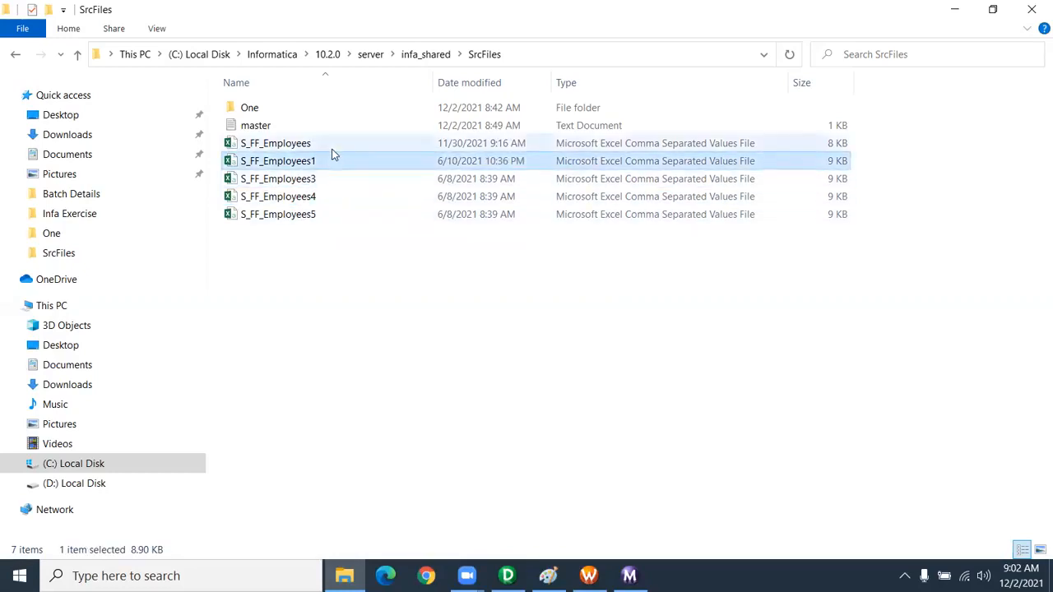
click(342, 220)
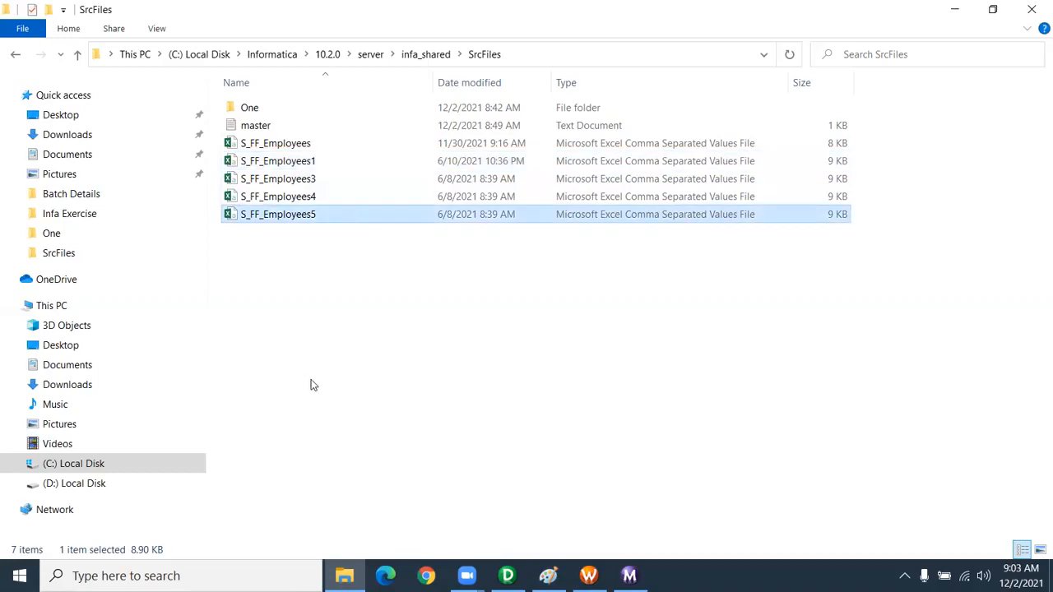
Rename the S_FF_Employees1 file in SrcFiles to S_FF_Employees12022021.
click(315, 164)
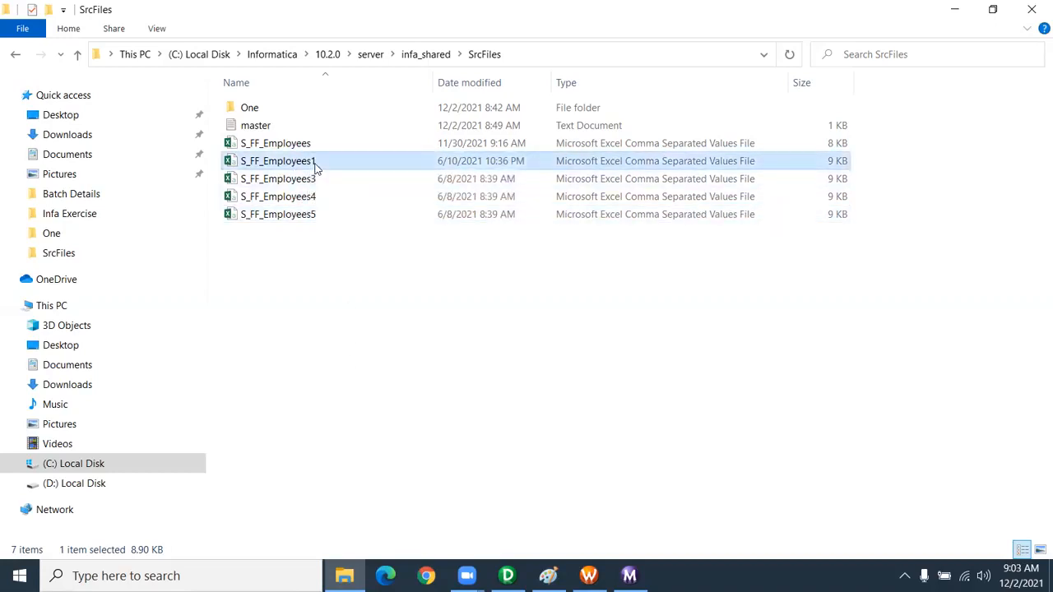
click(321, 164)
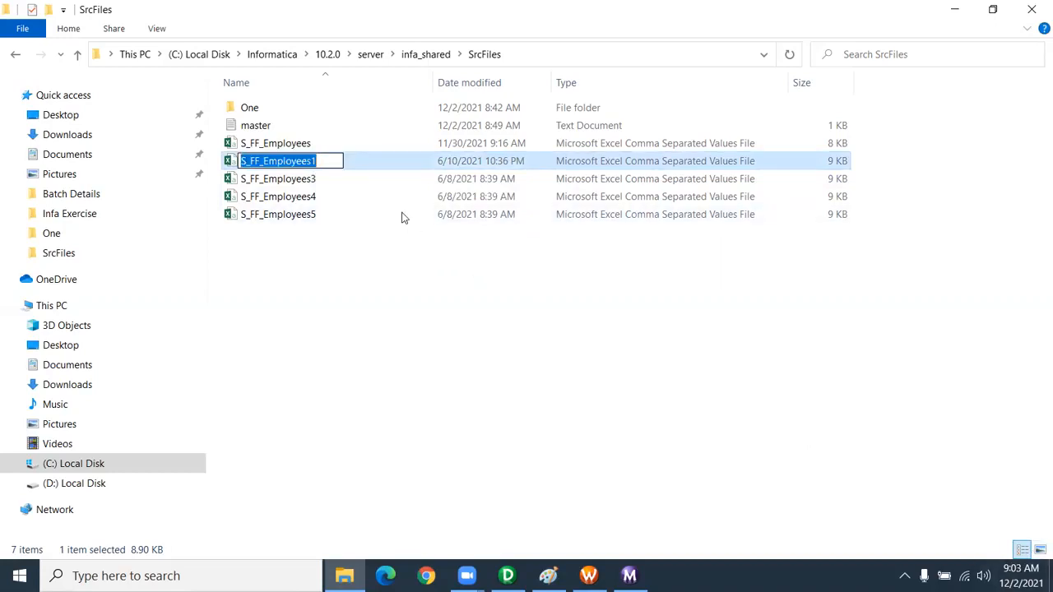
click(320, 162)
text(2)
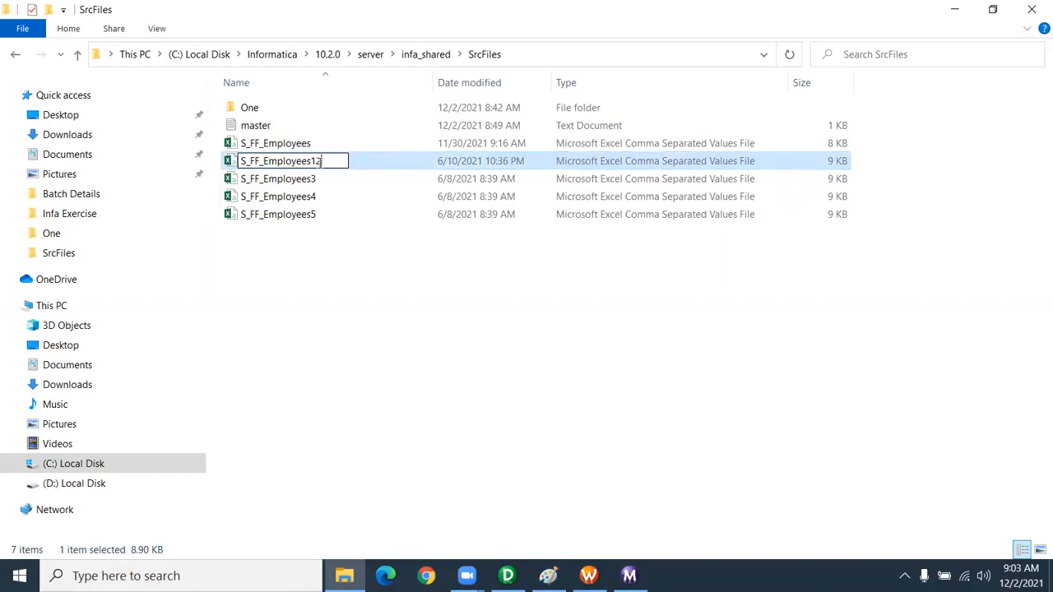
key(slash)
text(0)
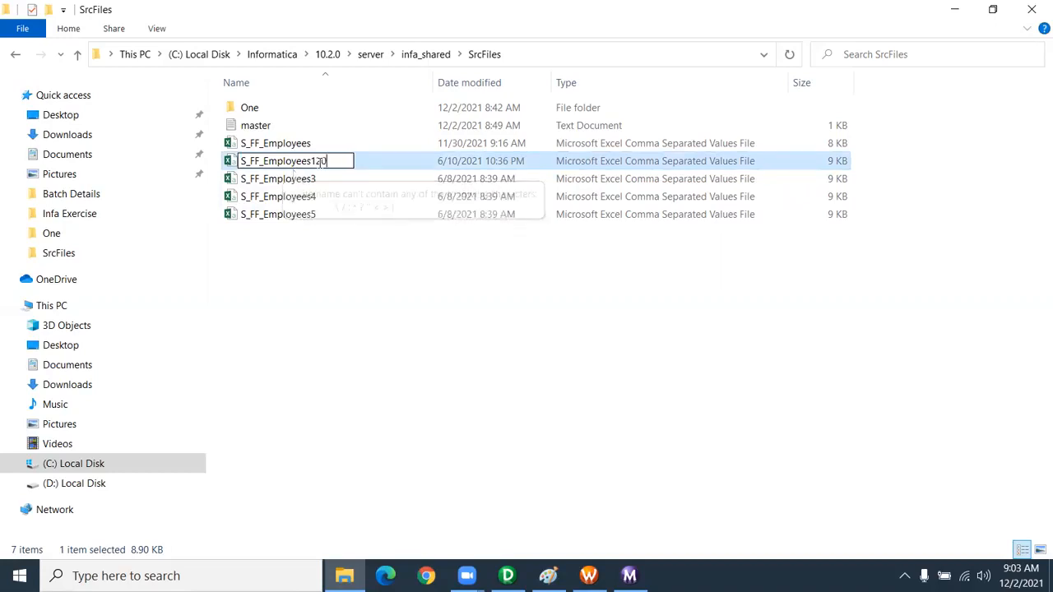
text(22021)
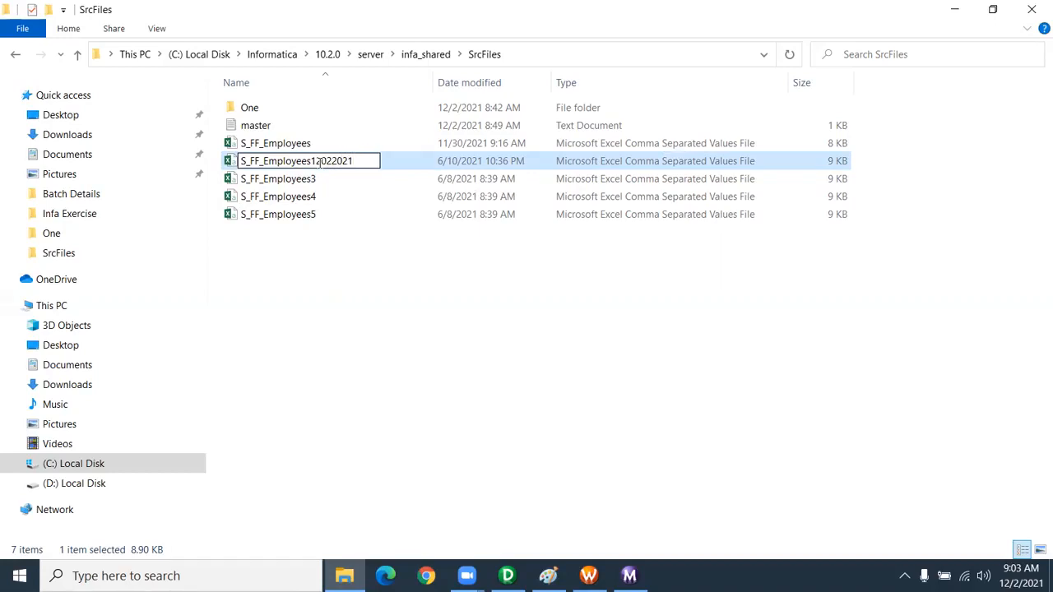
click(365, 387)
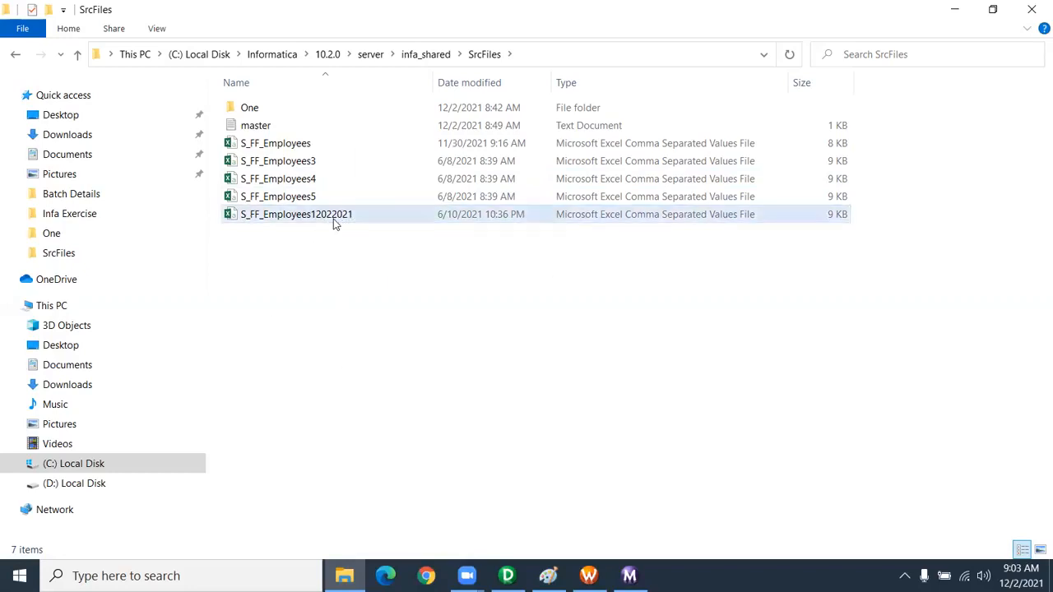
Compare the date-stamped S_FF_Employees12022021 file with the other employee CSV files and the master list in SrcFiles.
click(335, 218)
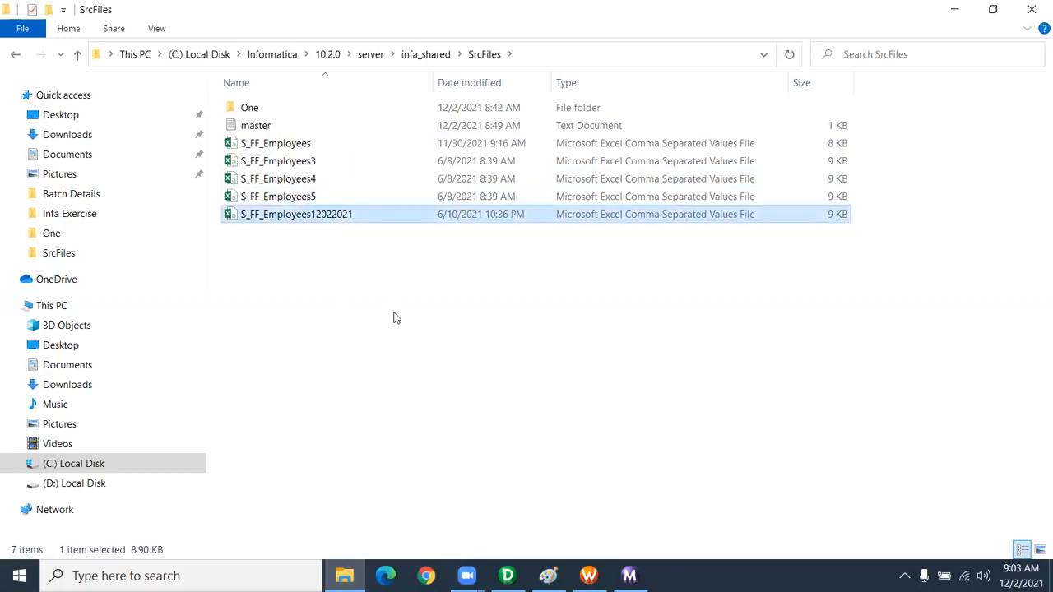
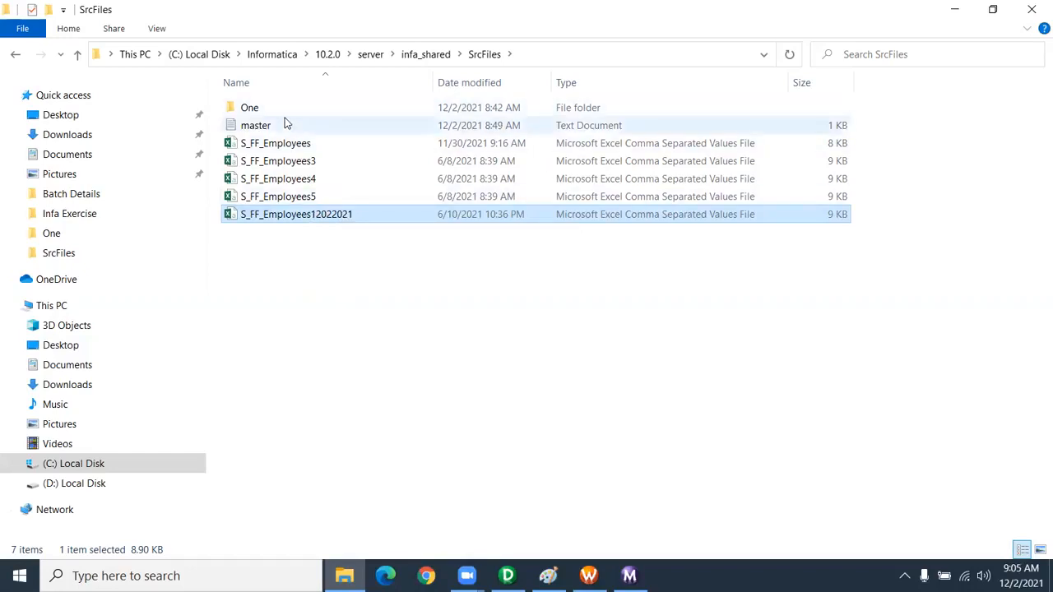
click(309, 146)
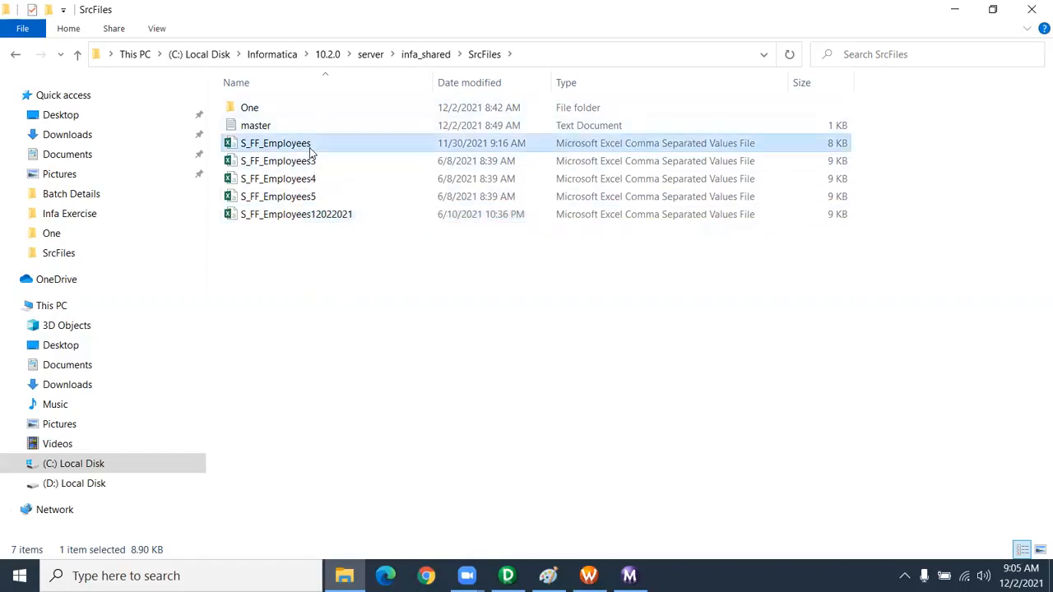
shift+click(317, 215)
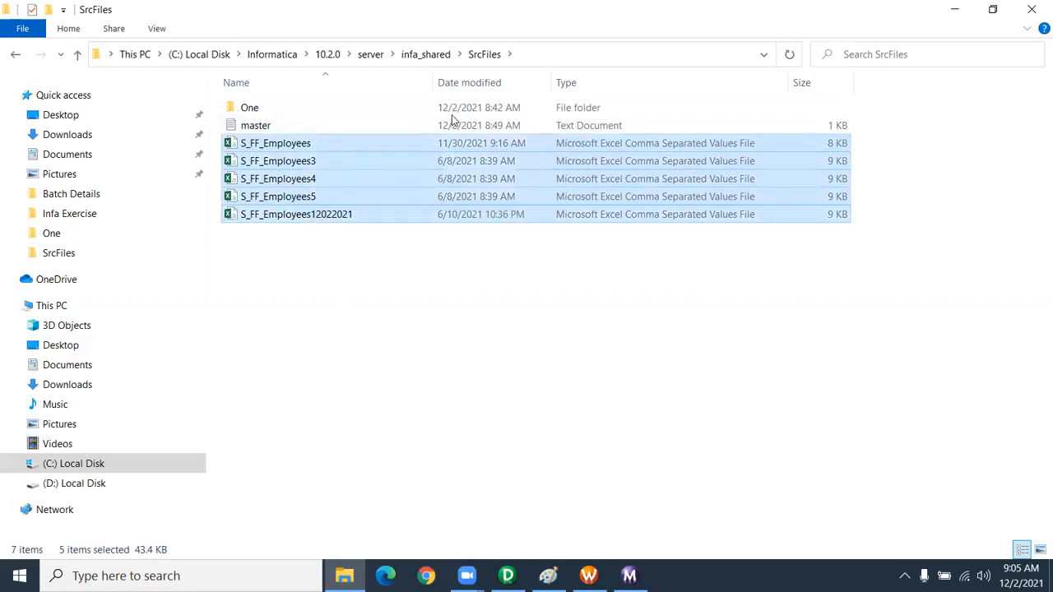
click(462, 214)
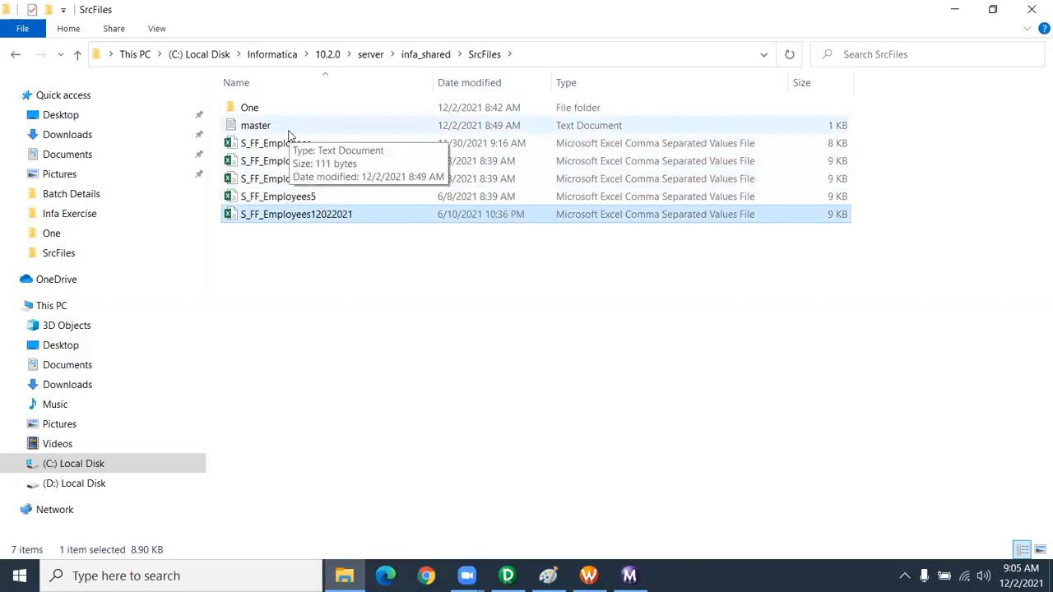
click(313, 285)
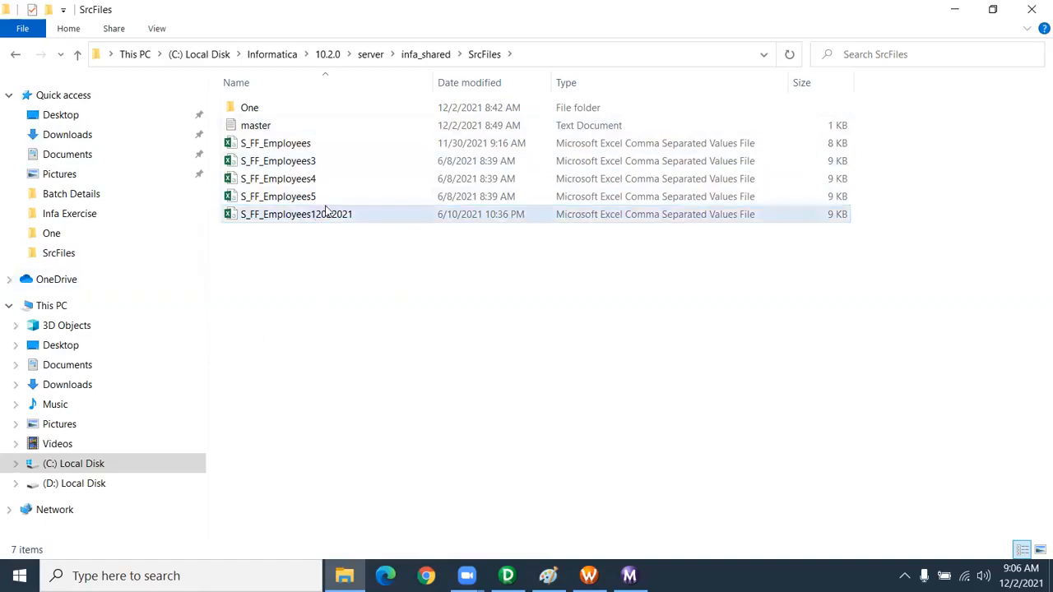
click(352, 217)
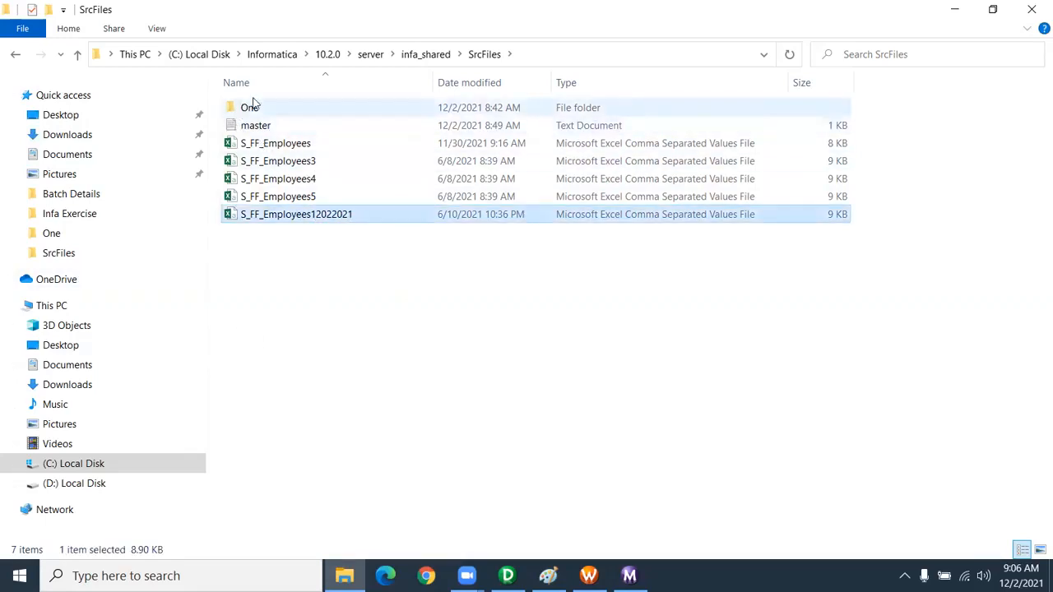
Create a new folder named Archieve inside SrcFiles.
click(292, 144)
shift+click(307, 215)
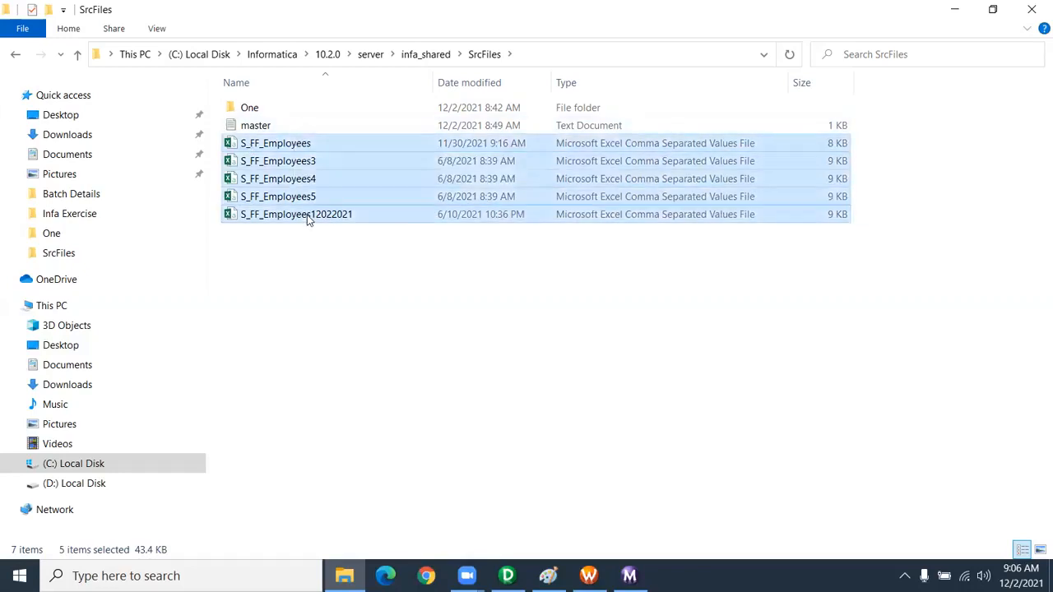
right_click(307, 215)
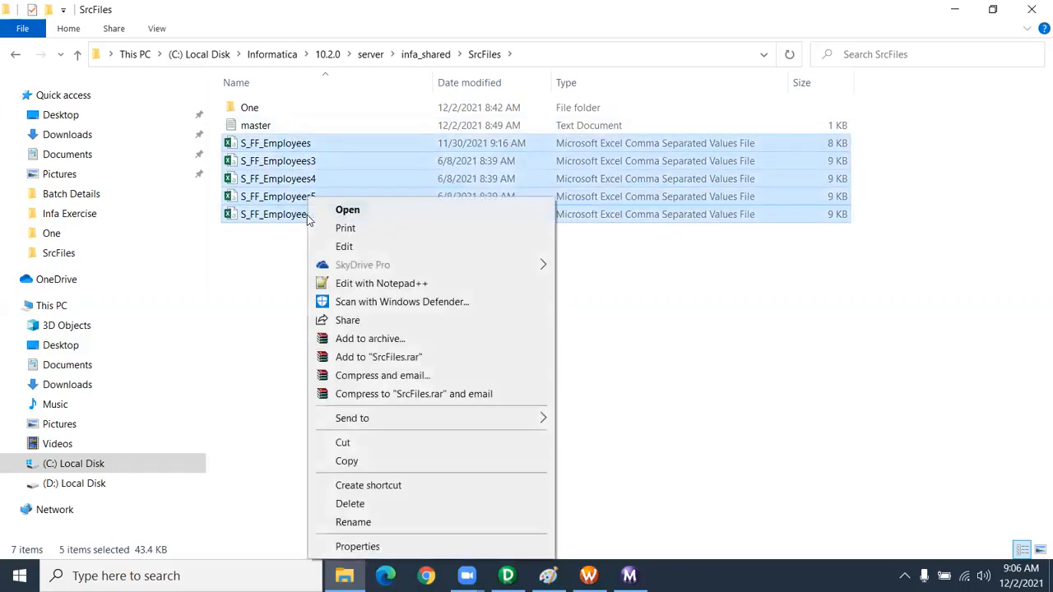
right_click(265, 261)
mouse_move(353, 452)
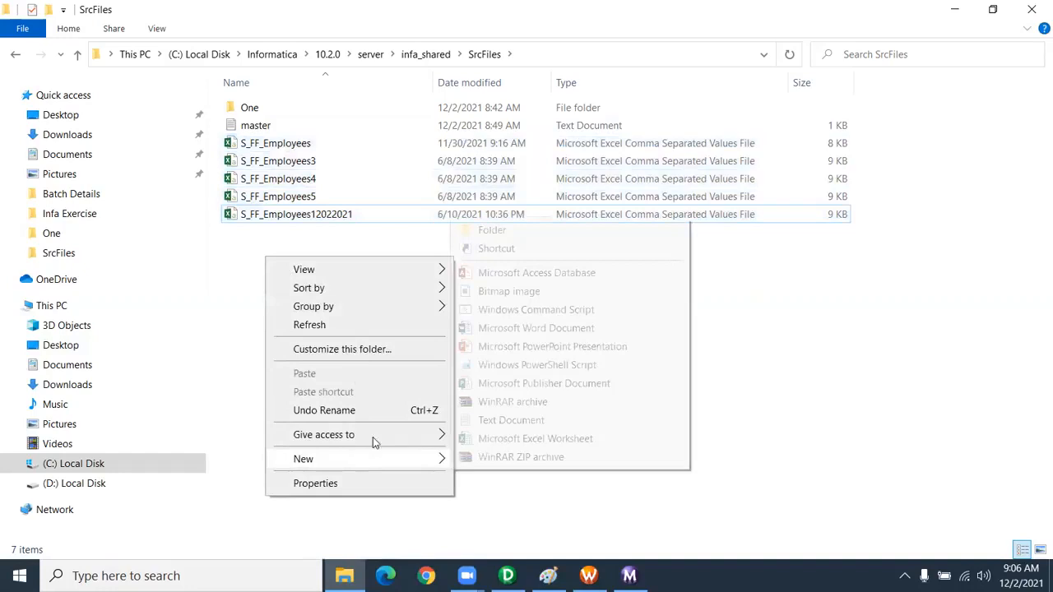
click(493, 231)
text(Archieve)
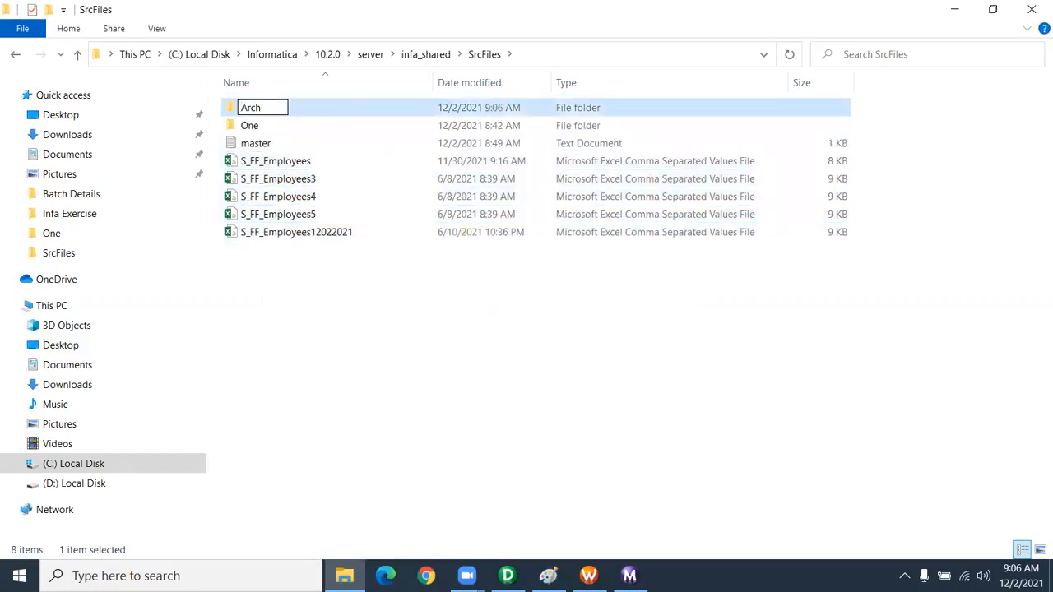
key(Return)
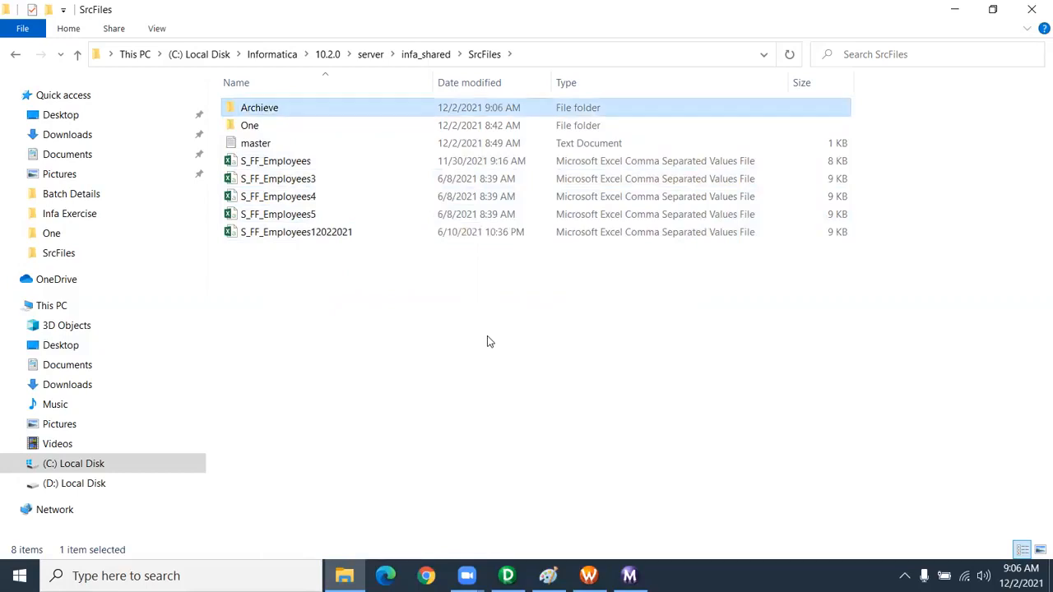
click(325, 268)
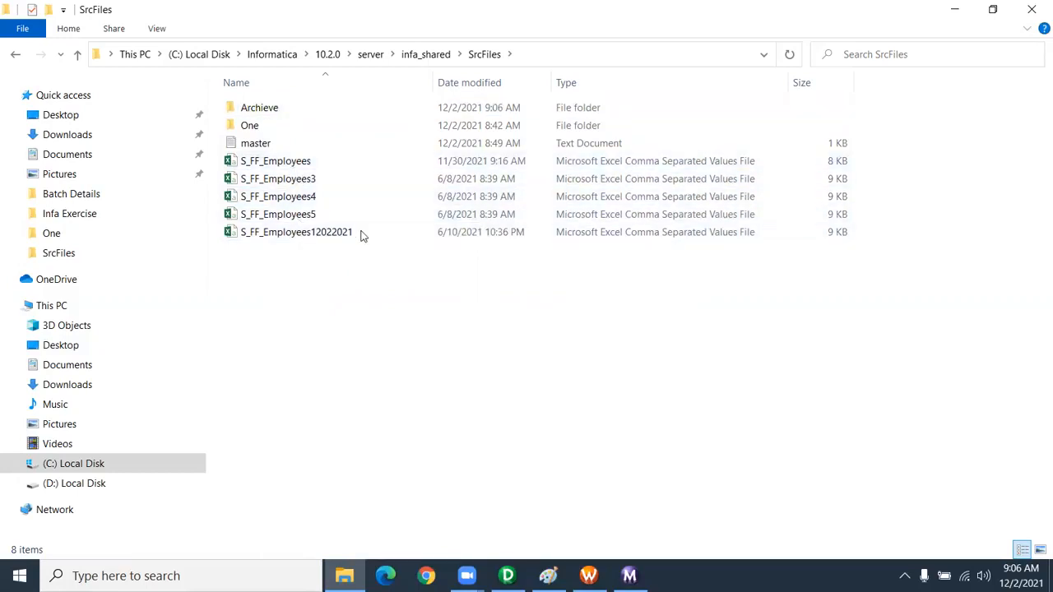
Move all the S_FF_Employees CSV files, including S_FF_Employees12022021, from SrcFiles into the Archieve folder.
click(292, 232)
shift+click(276, 162)
drag(312, 196, 289, 102)
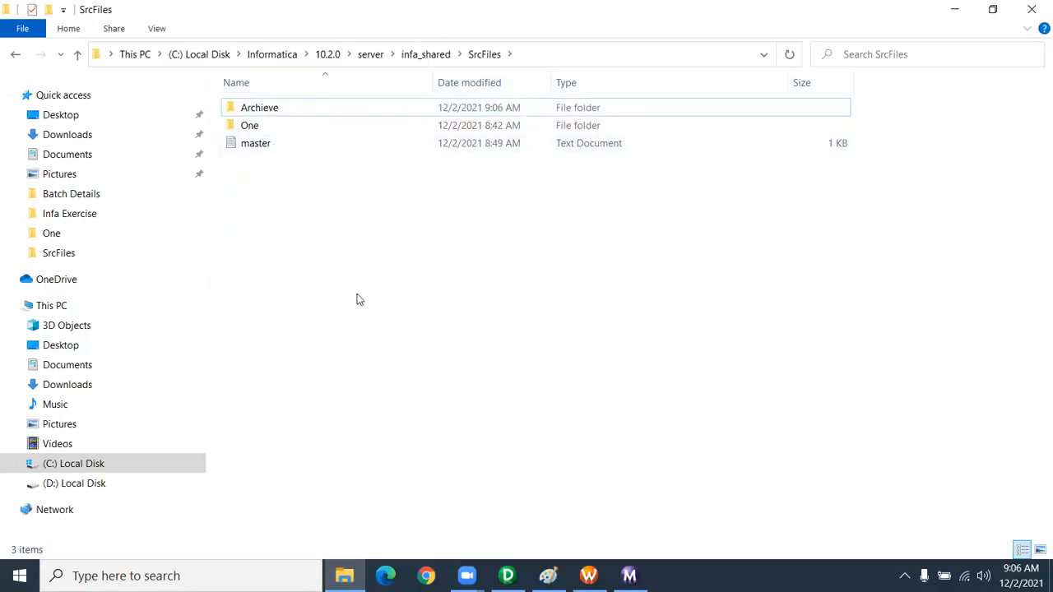
Look over the Archieve and One folders and the master text file in SrcFiles.
click(275, 146)
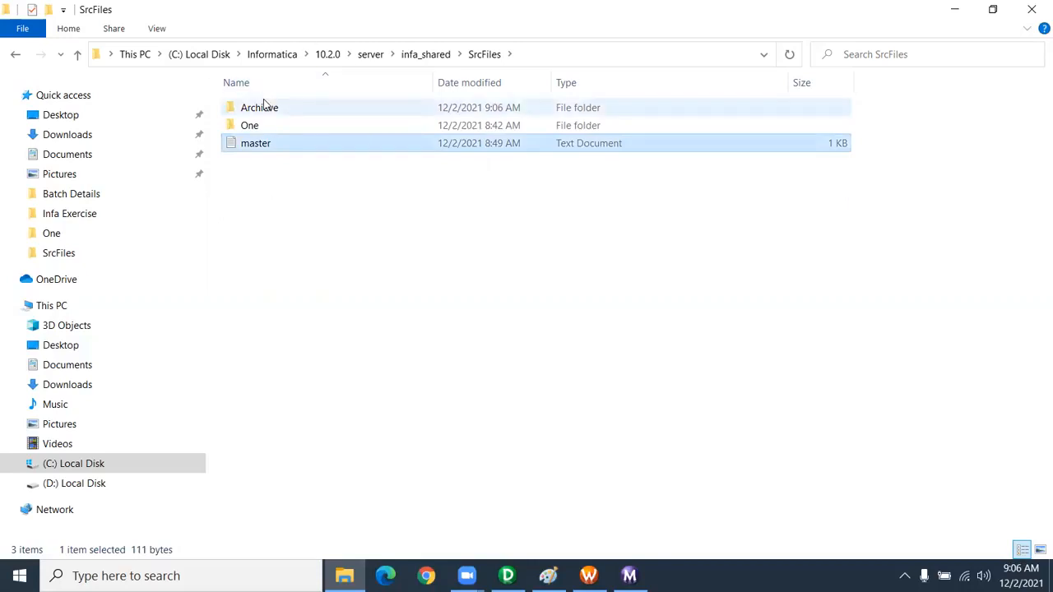
mouse_move(263, 100)
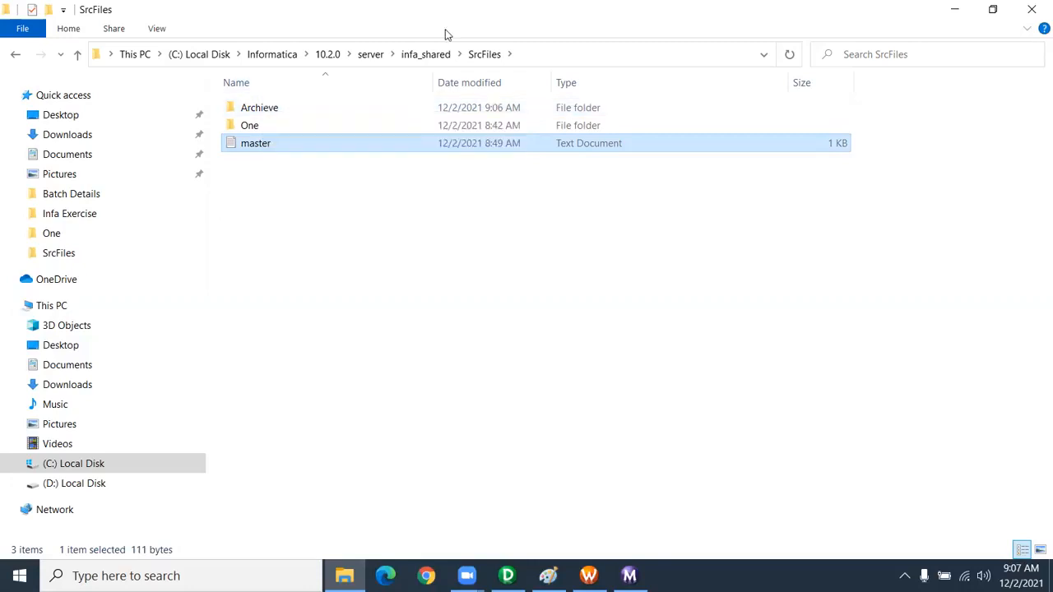
key(alt+Tab)
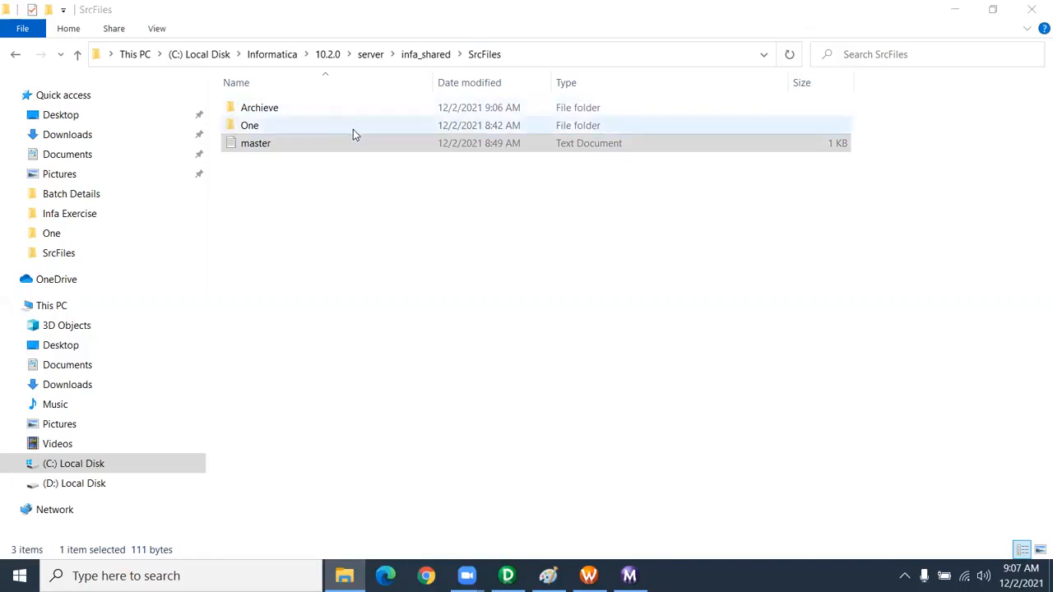
click(306, 129)
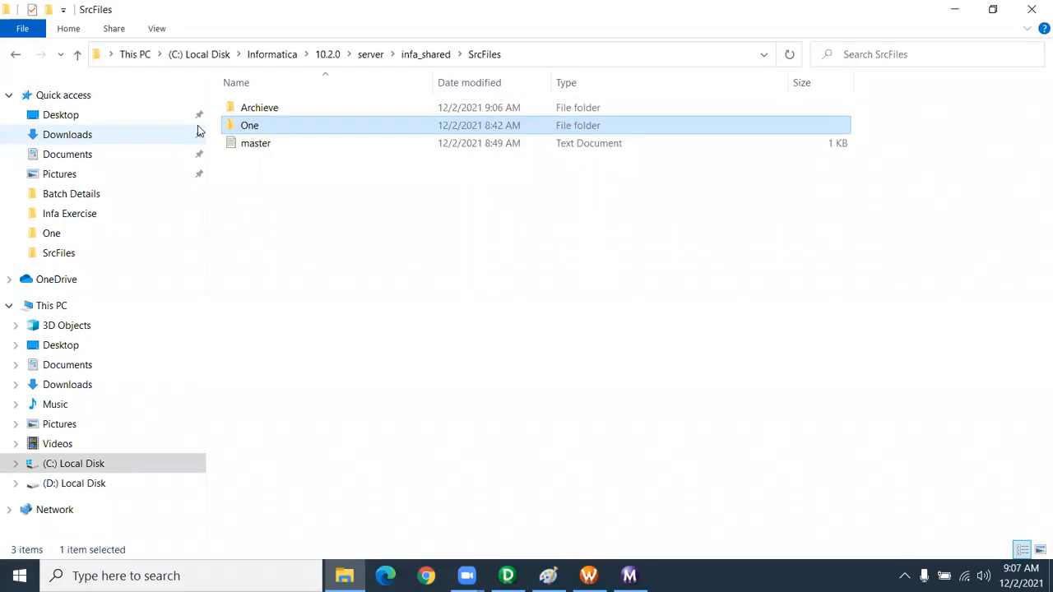
click(265, 148)
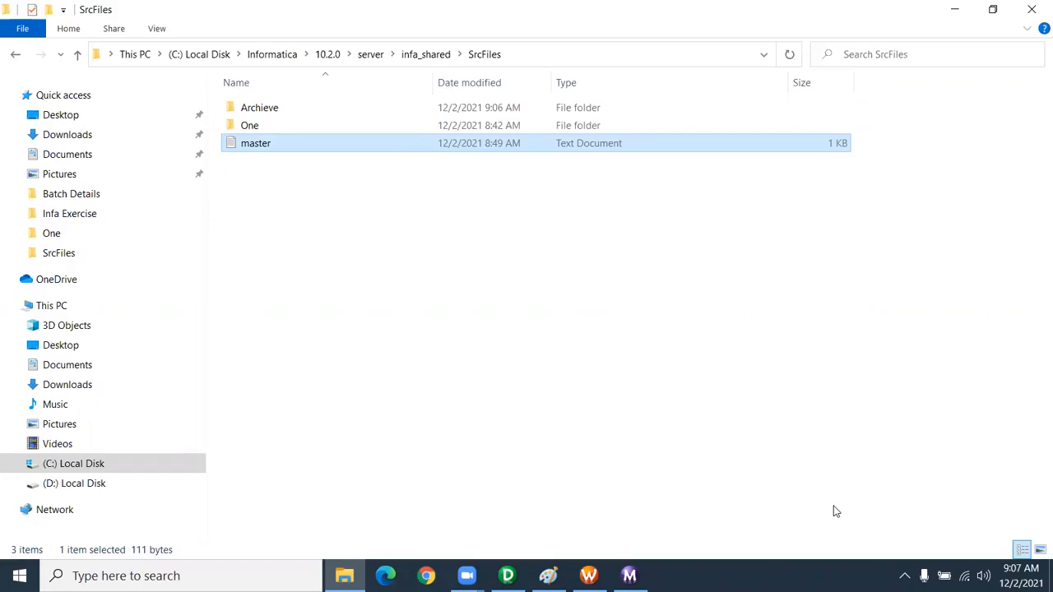
click(276, 113)
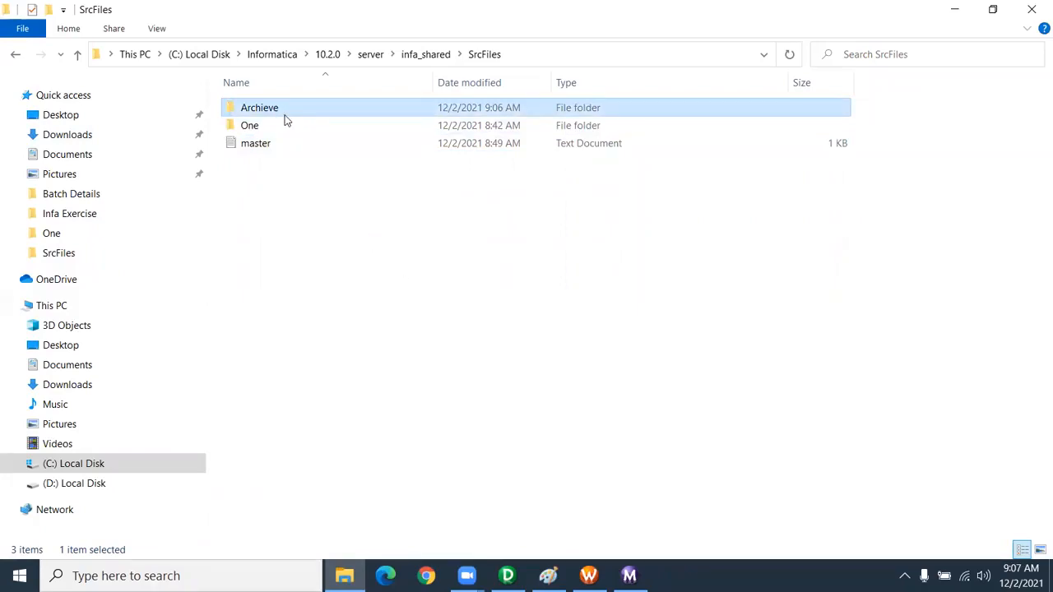
click(265, 146)
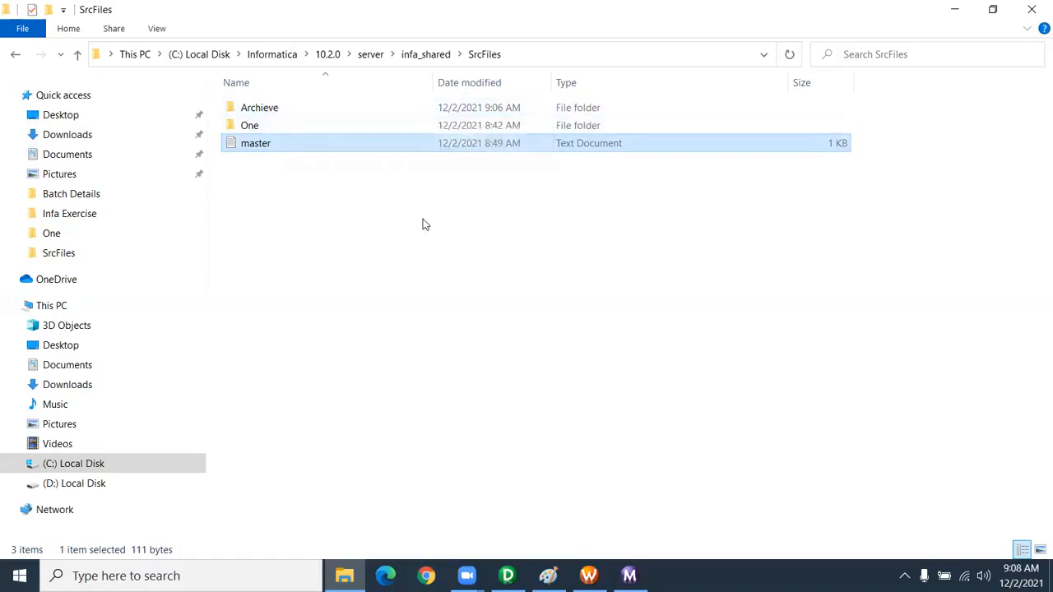
click(340, 207)
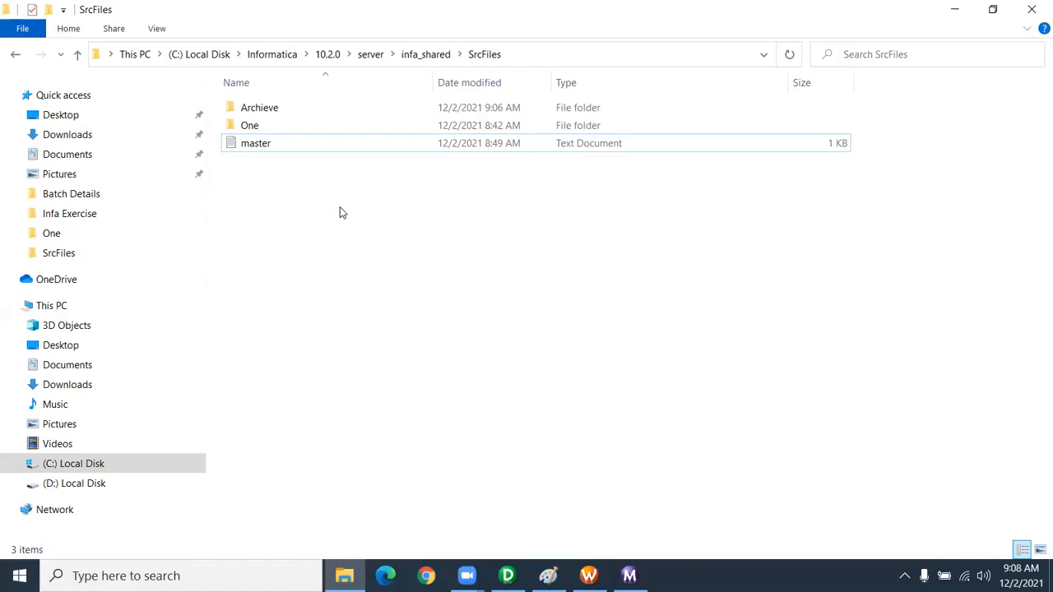
Open the master text file, review the employee CSV names and paths listed in it, and close it.
click(269, 150)
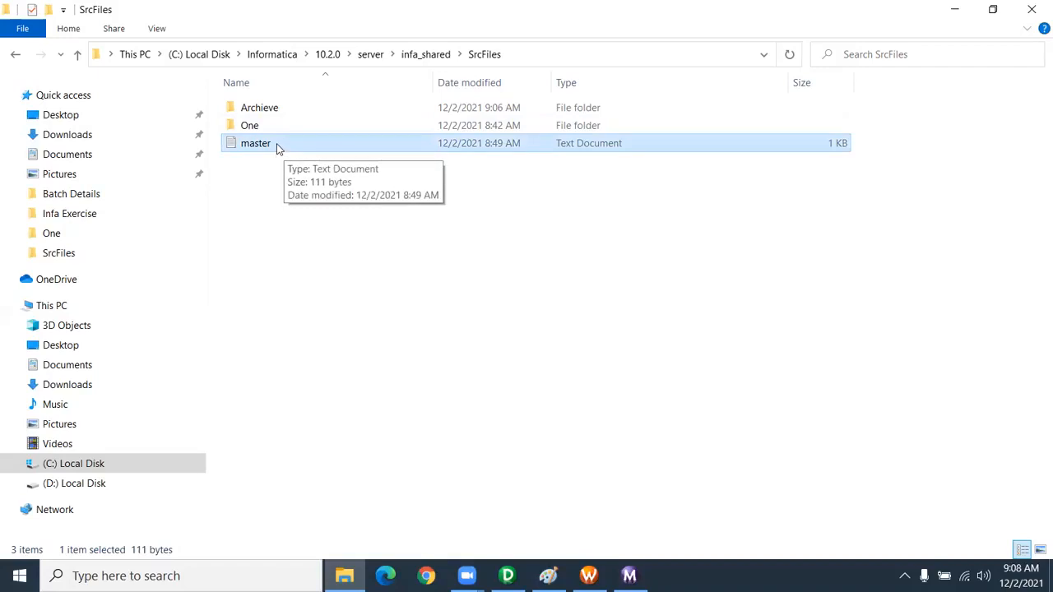
double_click(277, 145)
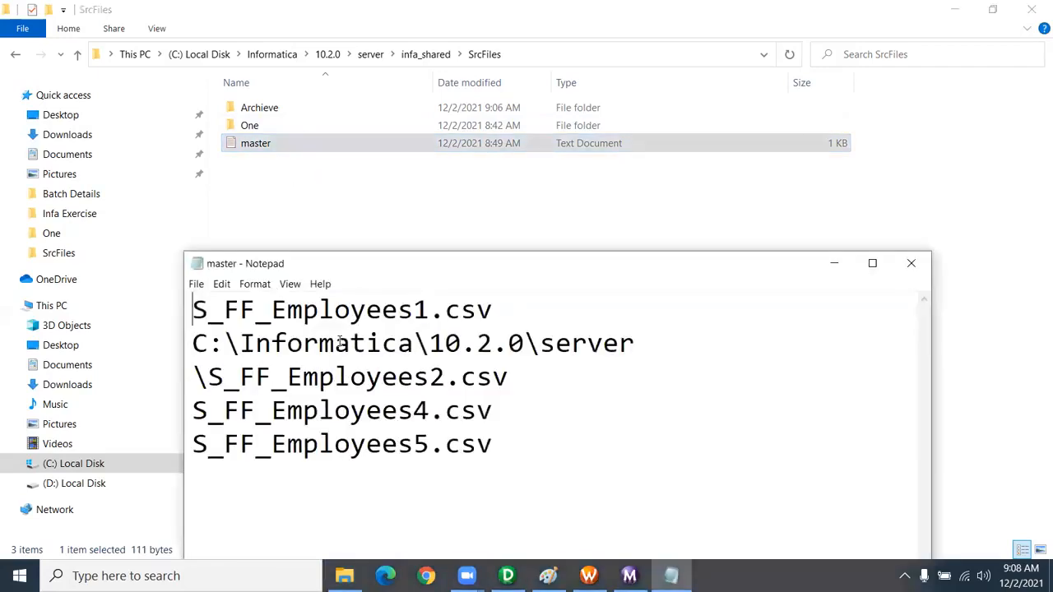
drag(362, 262, 360, 176)
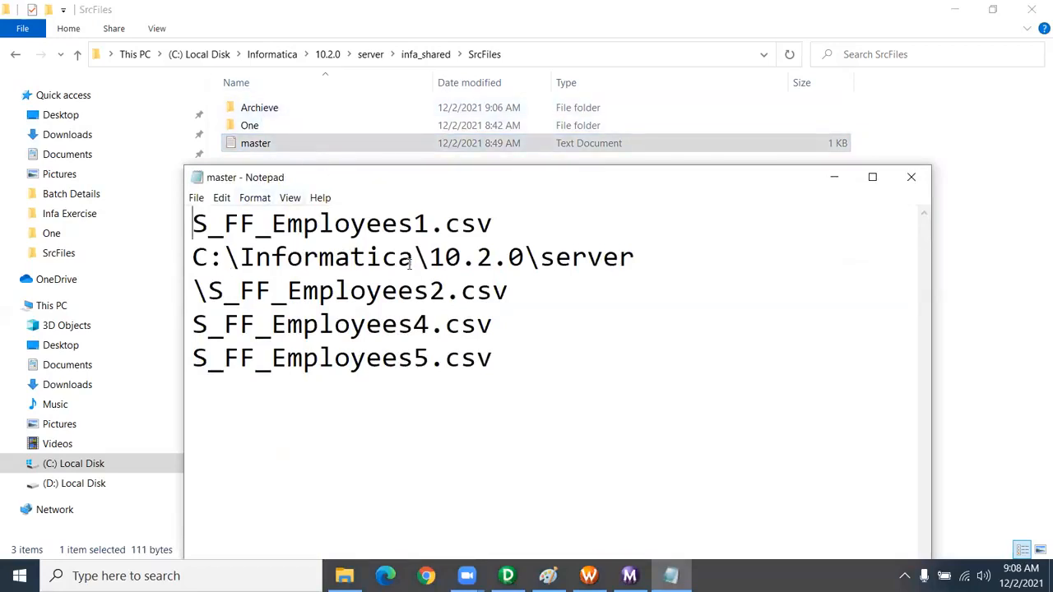
drag(494, 360, 191, 215)
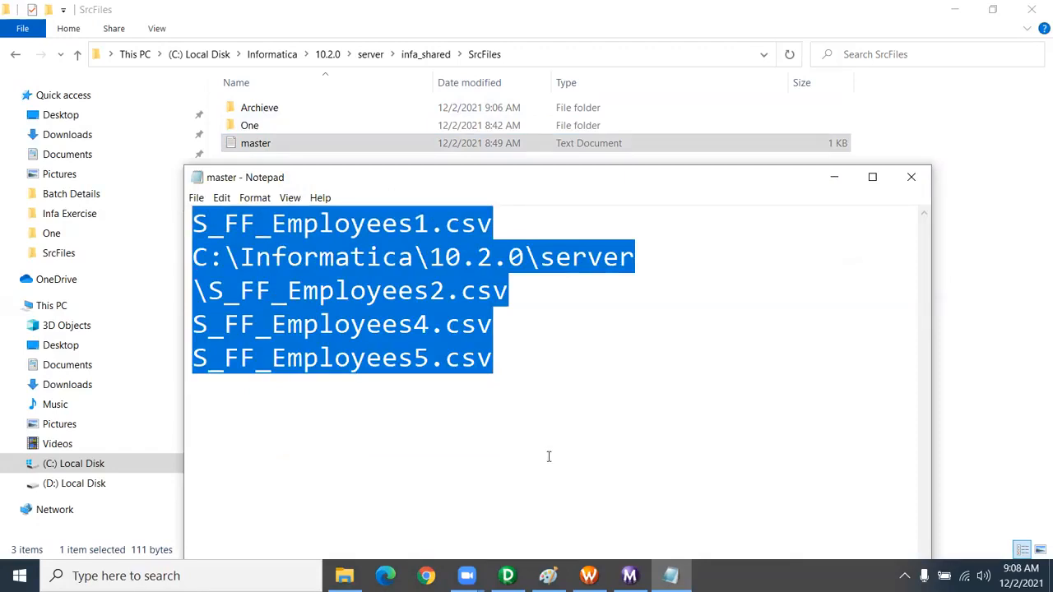
click(913, 181)
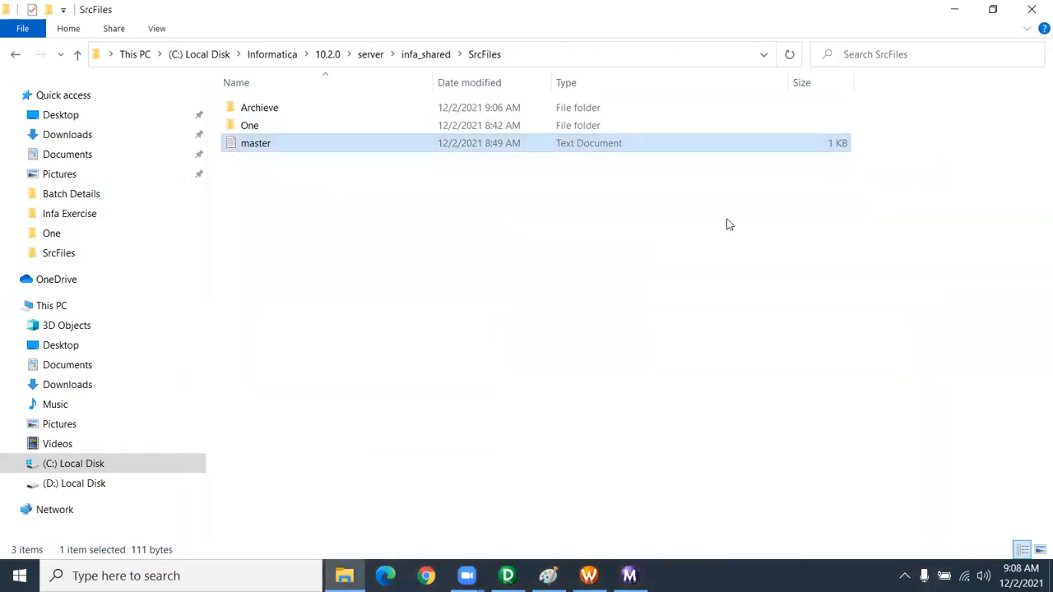
click(267, 170)
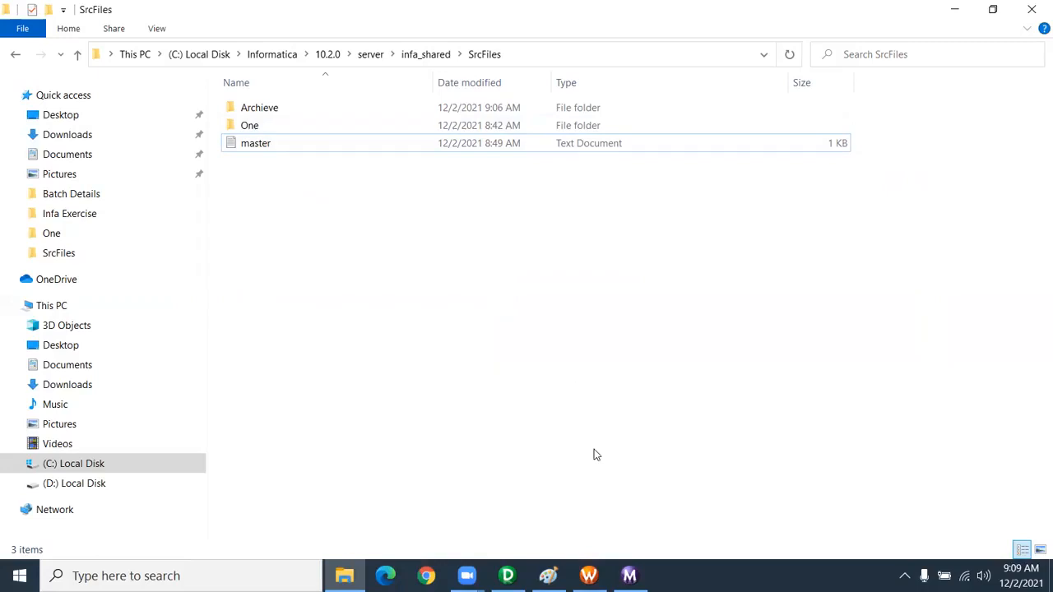
Switch to PowerCenter Workflow Manager and examine the post-session success and failure command components of the s_m_Indirect_File_Loading session.
click(589, 576)
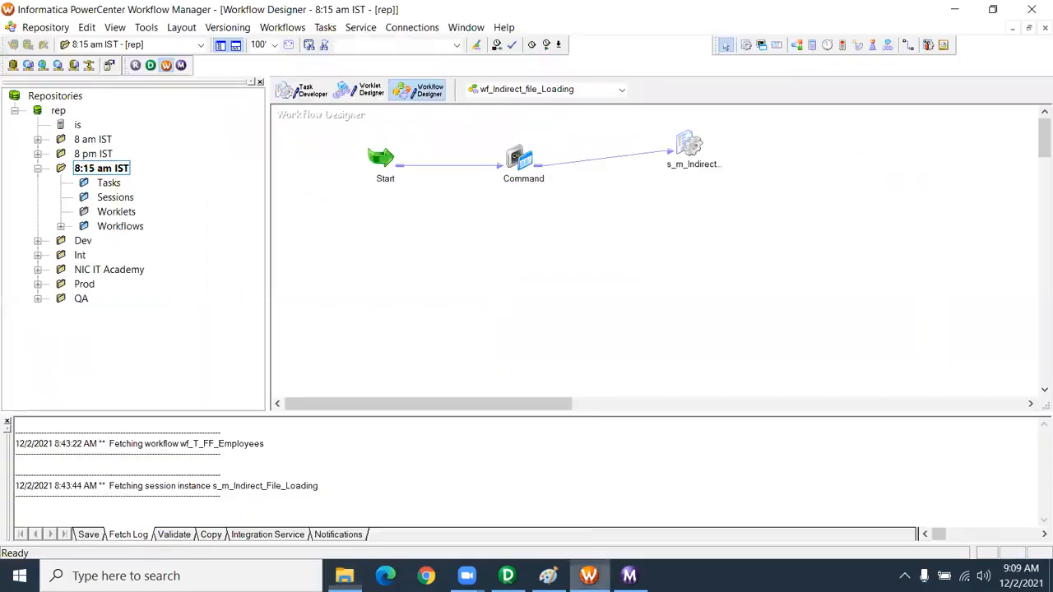
double_click(688, 148)
click(412, 136)
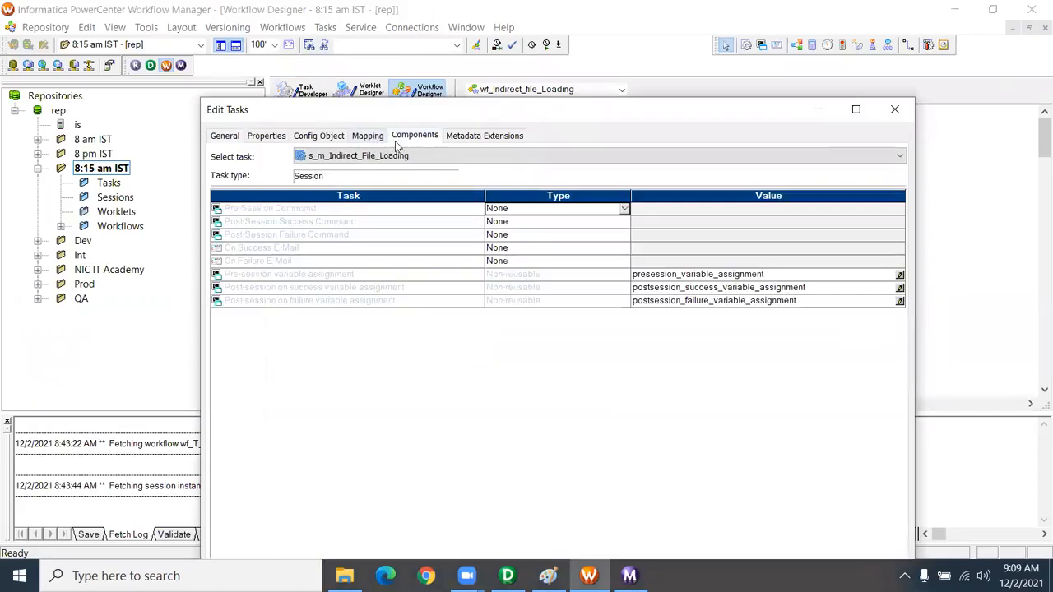
click(282, 236)
click(320, 226)
click(319, 236)
click(321, 222)
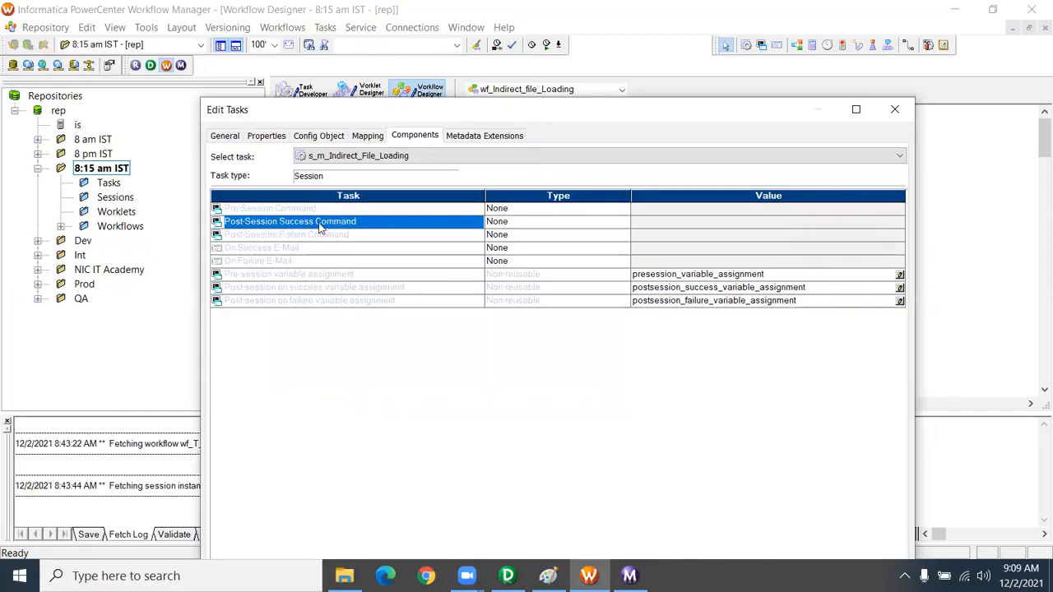
click(534, 225)
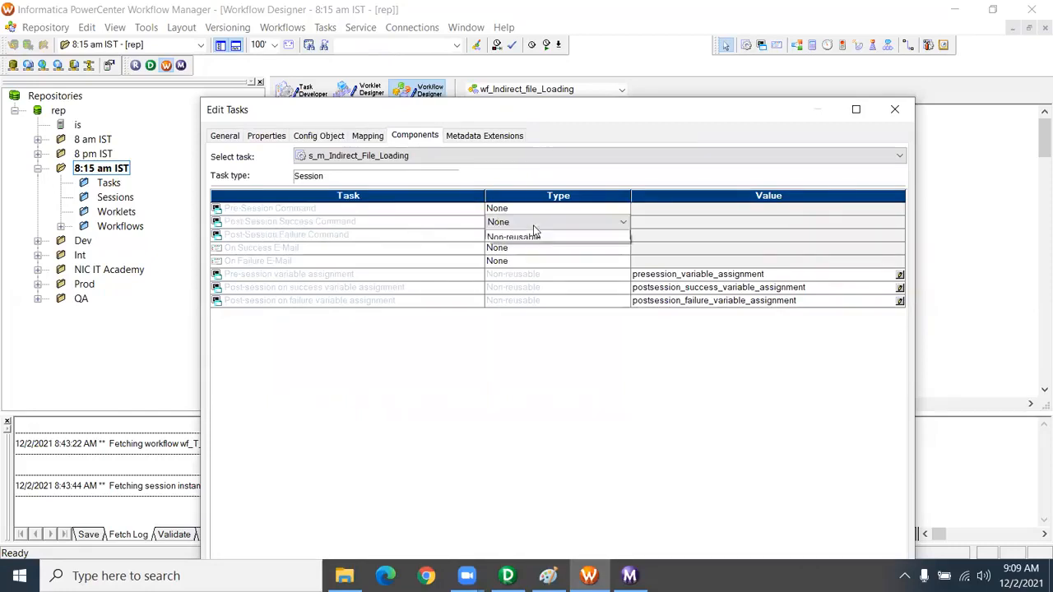
click(637, 498)
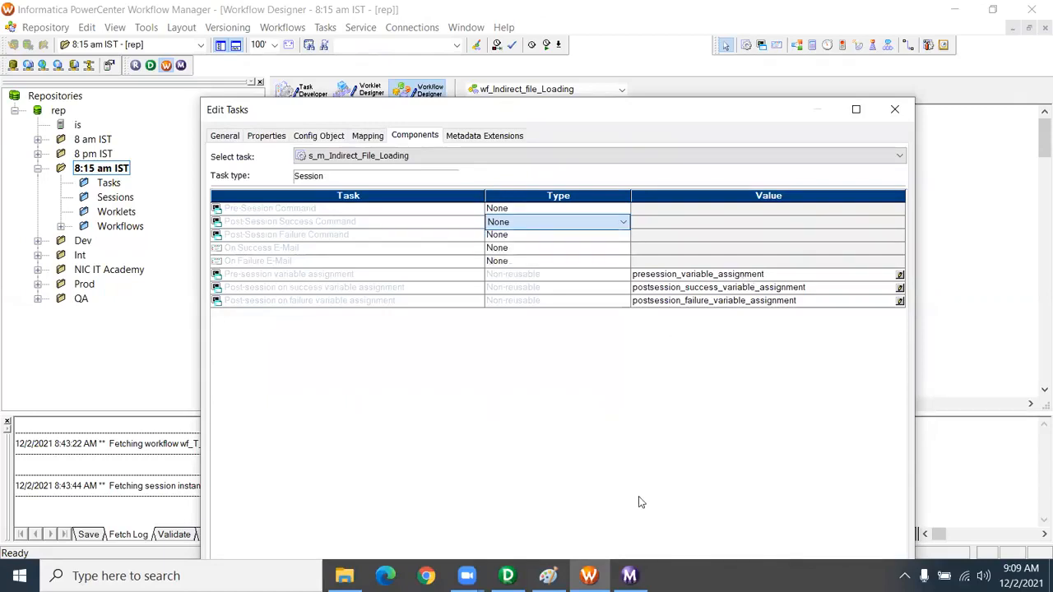
click(894, 109)
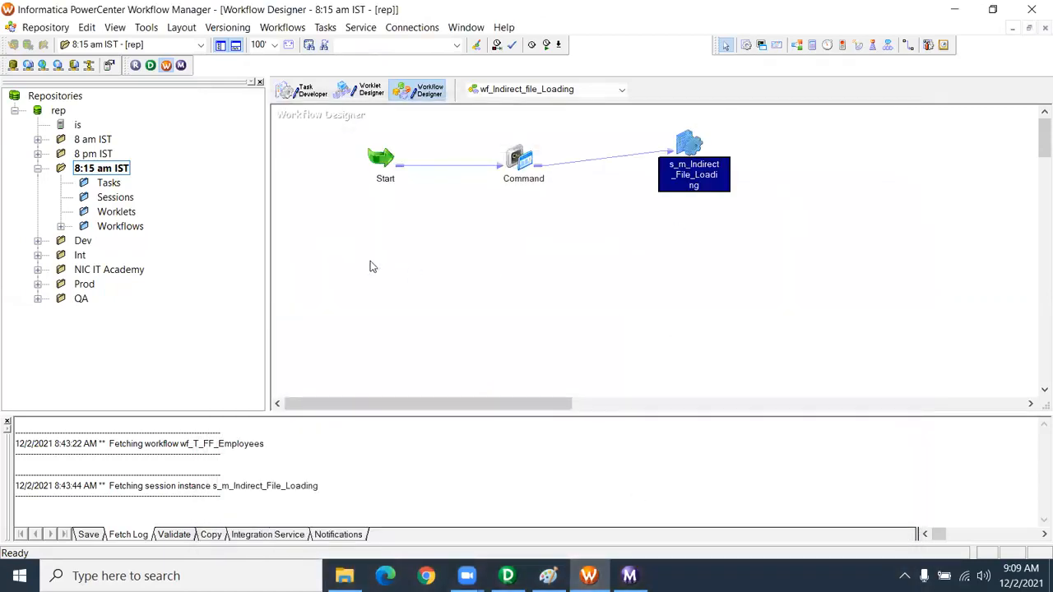
drag(472, 133, 834, 216)
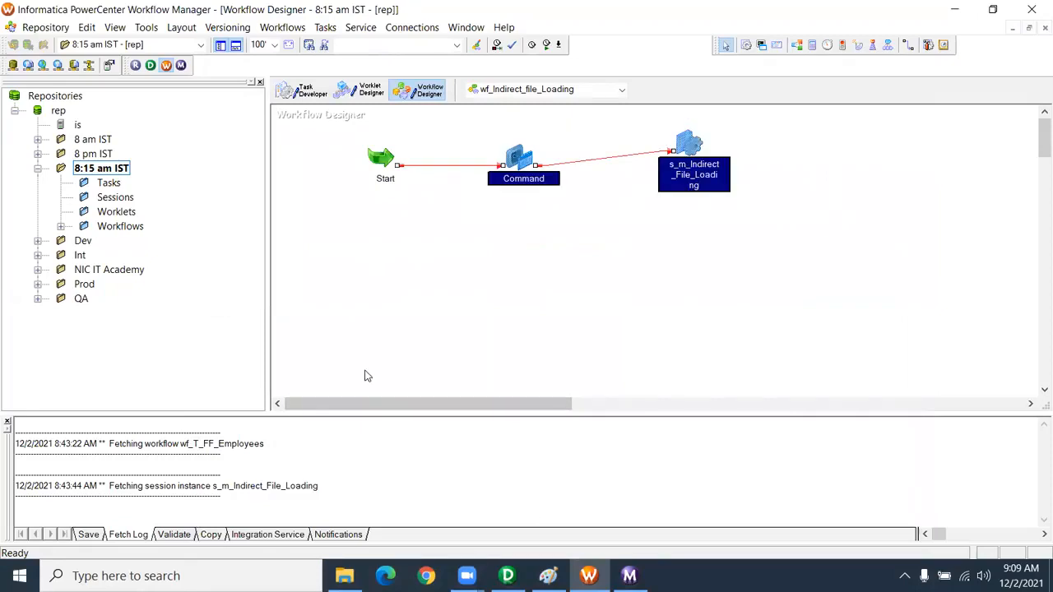
Review the SrcFiles folder, the m_Indirect_File_Loading mapping in PowerCenter Designer and the wf_Indirect_file_Loading workflow in Workflow Manager.
click(344, 575)
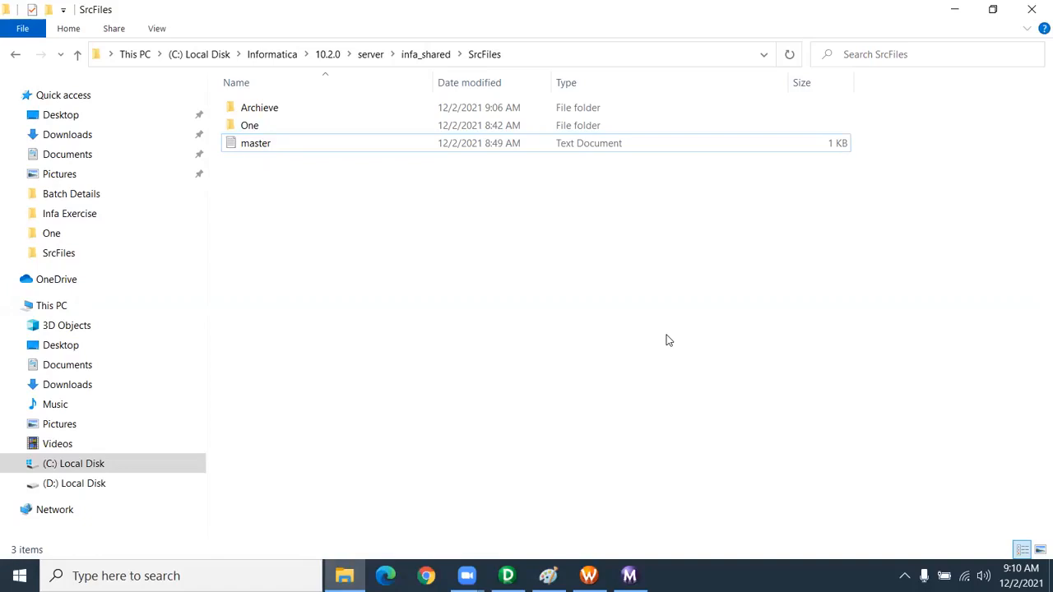
click(508, 576)
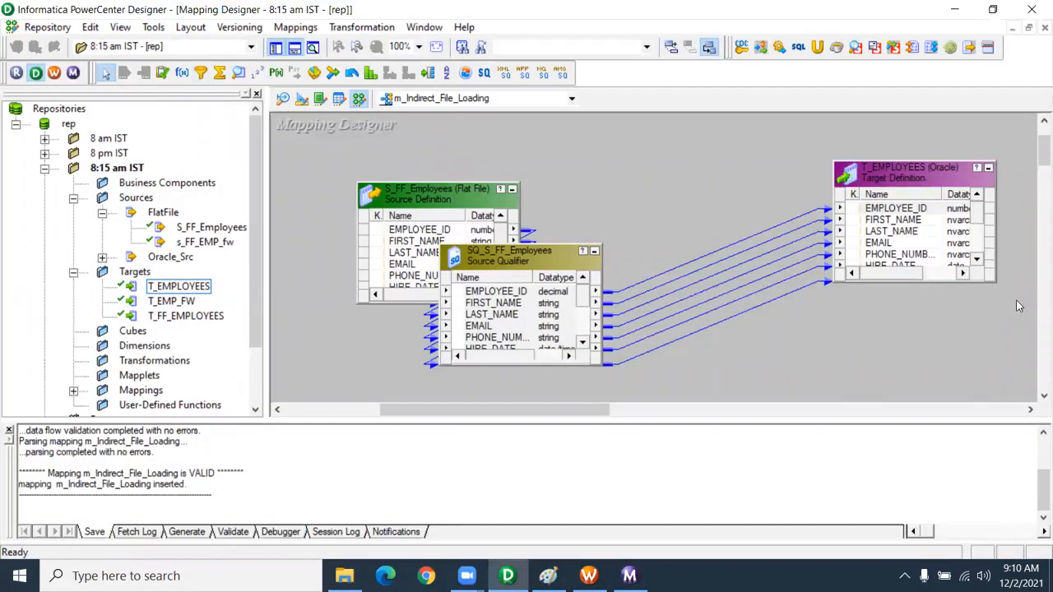
click(493, 302)
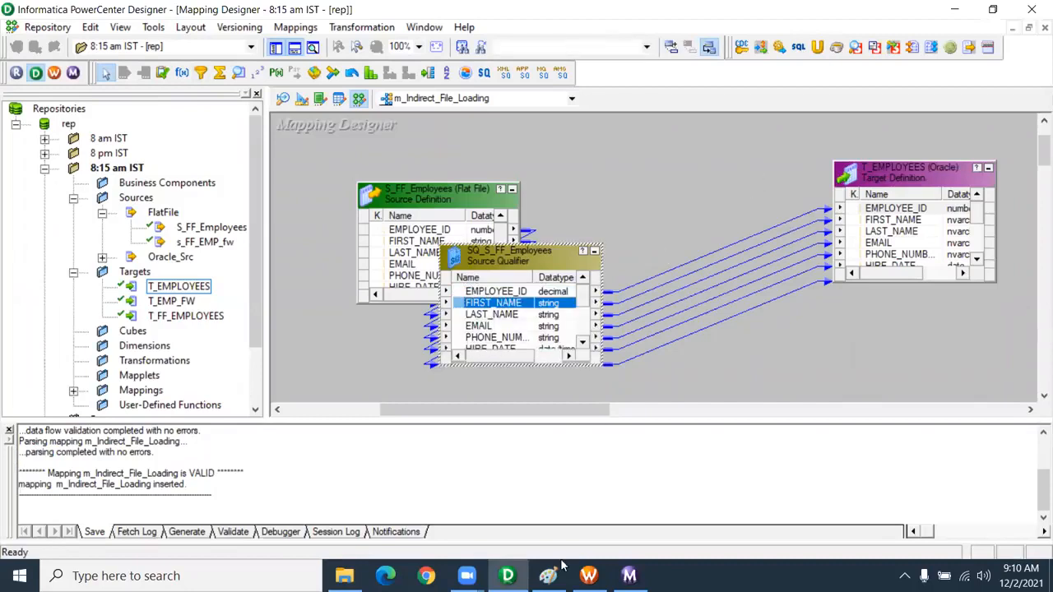
click(588, 576)
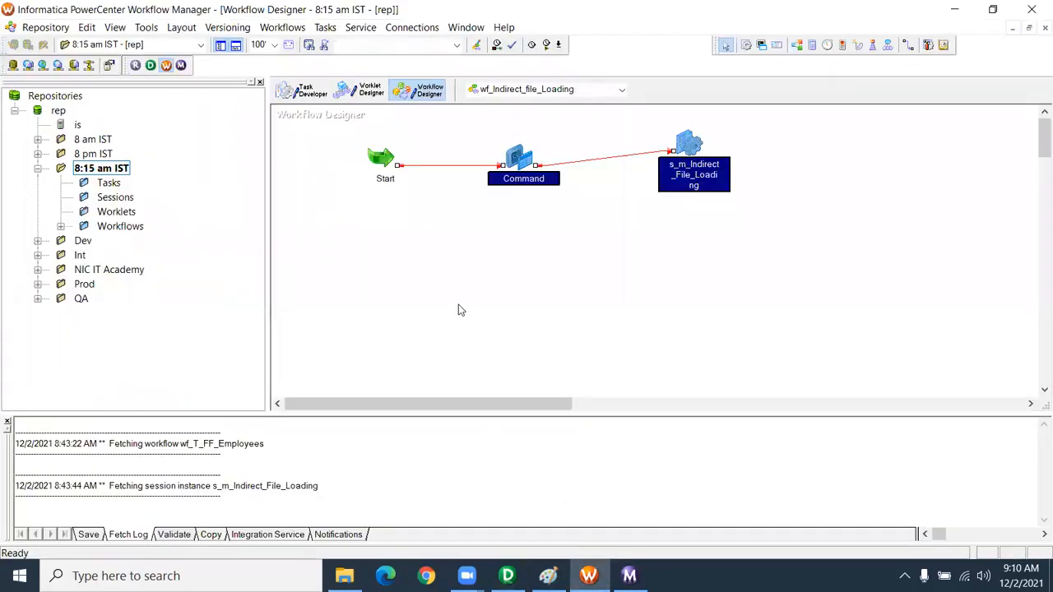
In File Explorer, examine the SrcFiles folder's path and contents and the dated S_FF_Employees12022021 file in its Archieve subfolder.
click(343, 575)
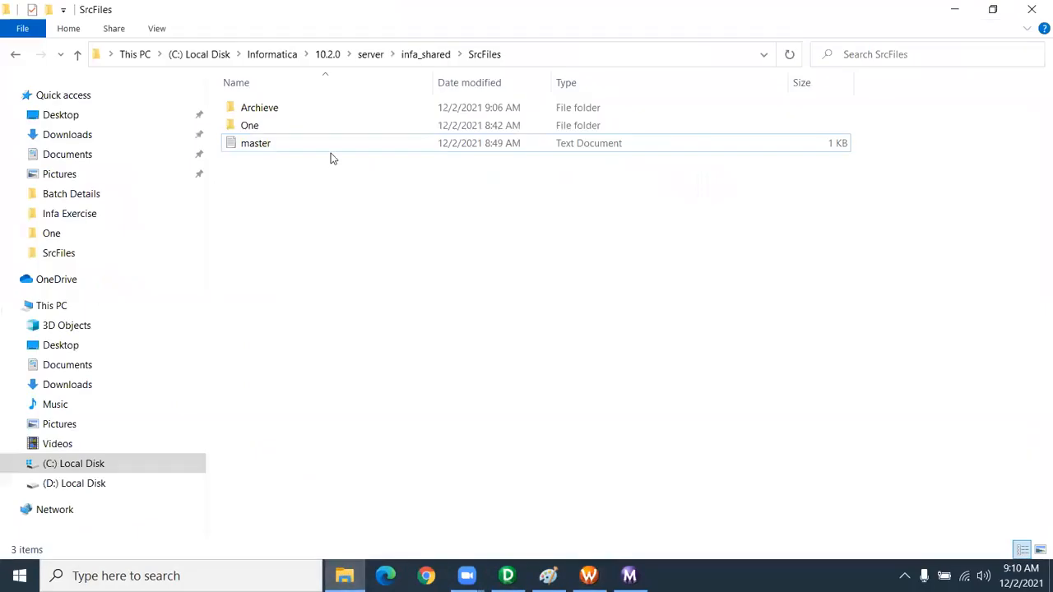
click(306, 144)
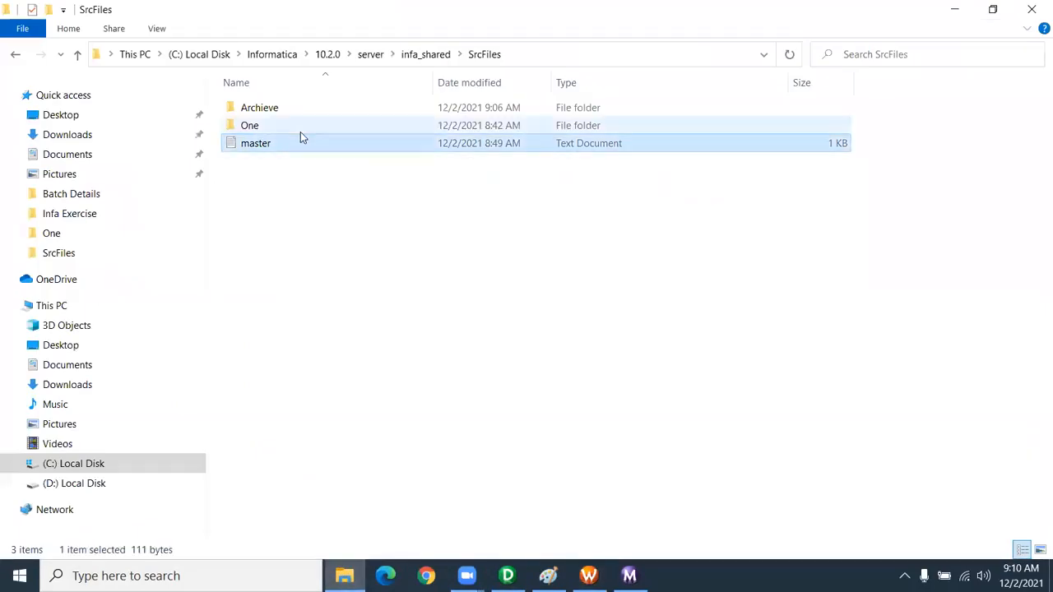
click(299, 129)
click(293, 112)
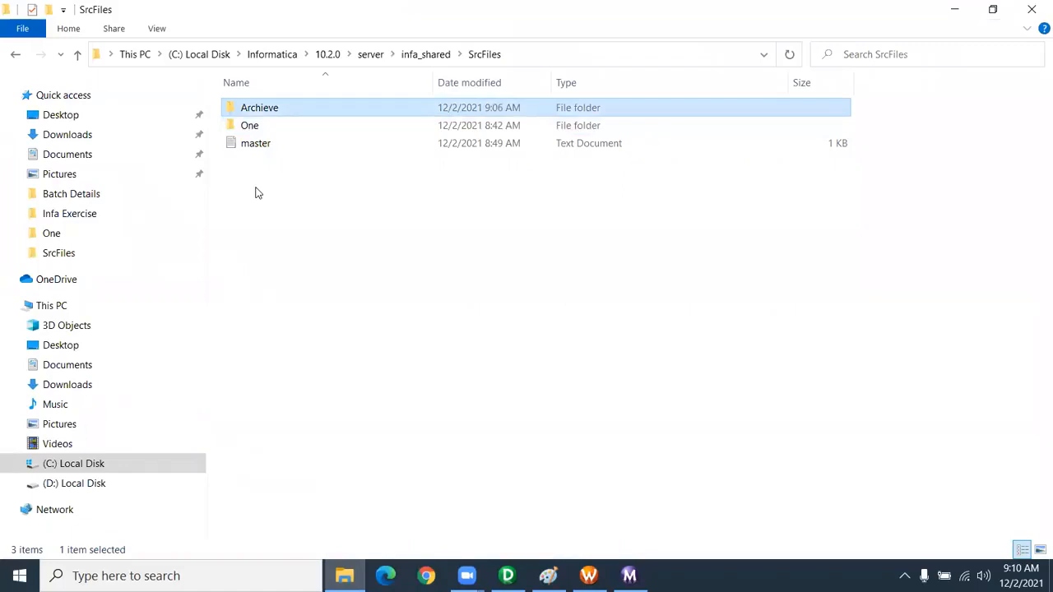
click(276, 147)
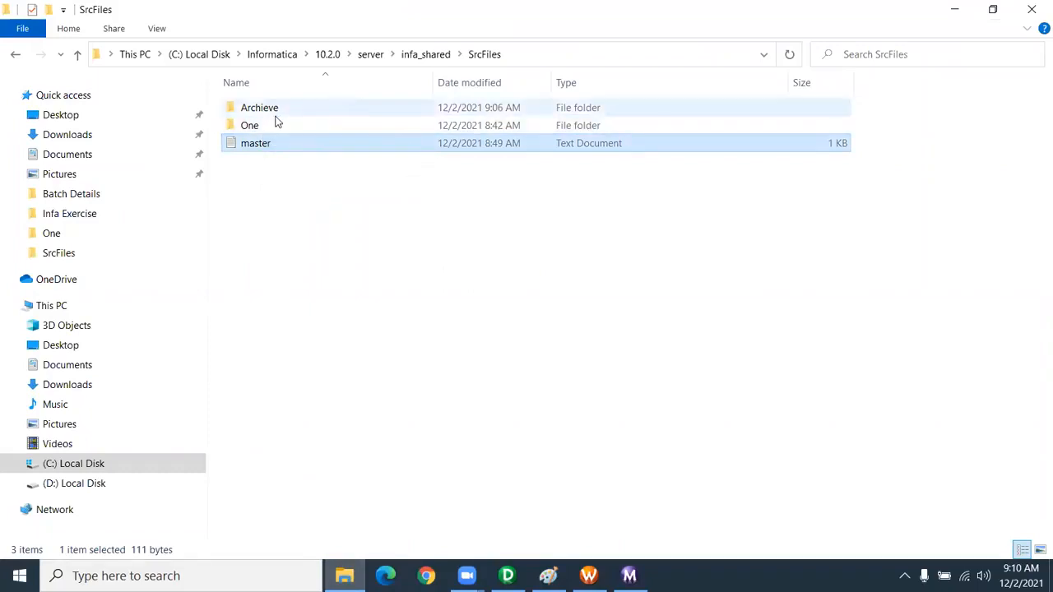
click(518, 52)
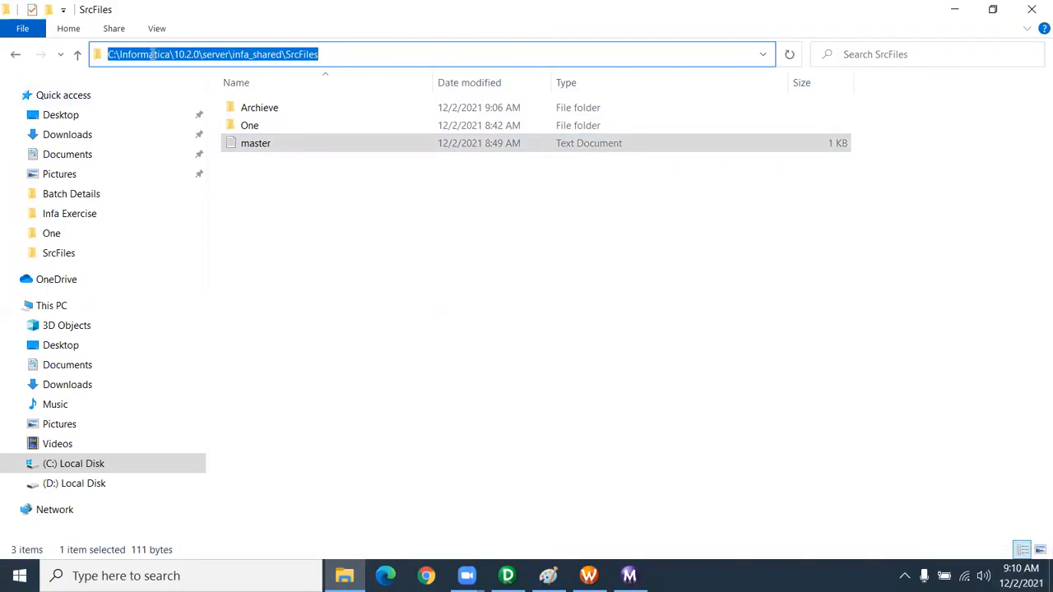
double_click(269, 115)
click(352, 180)
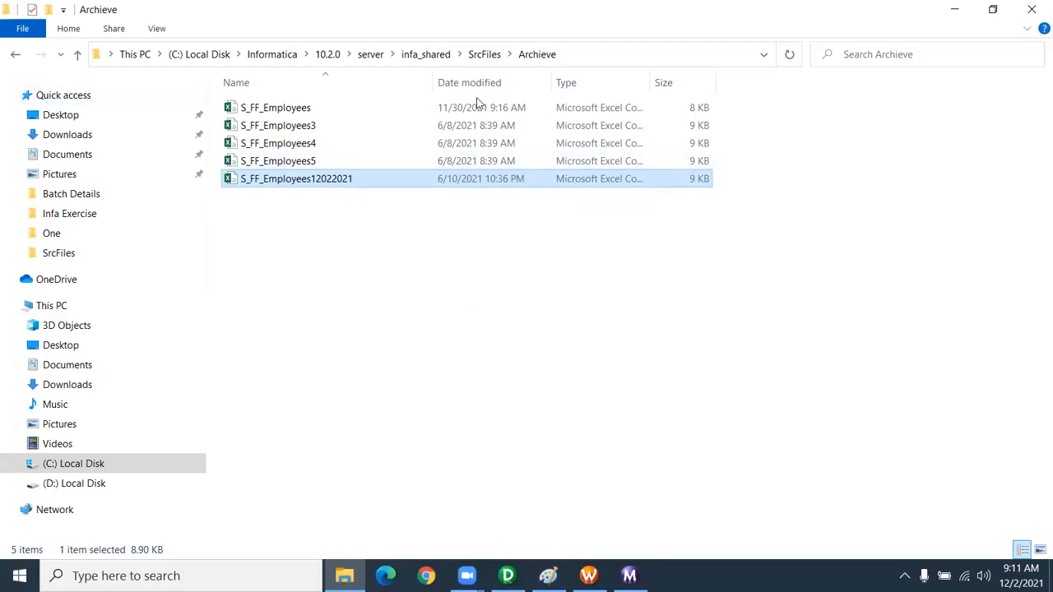
click(484, 55)
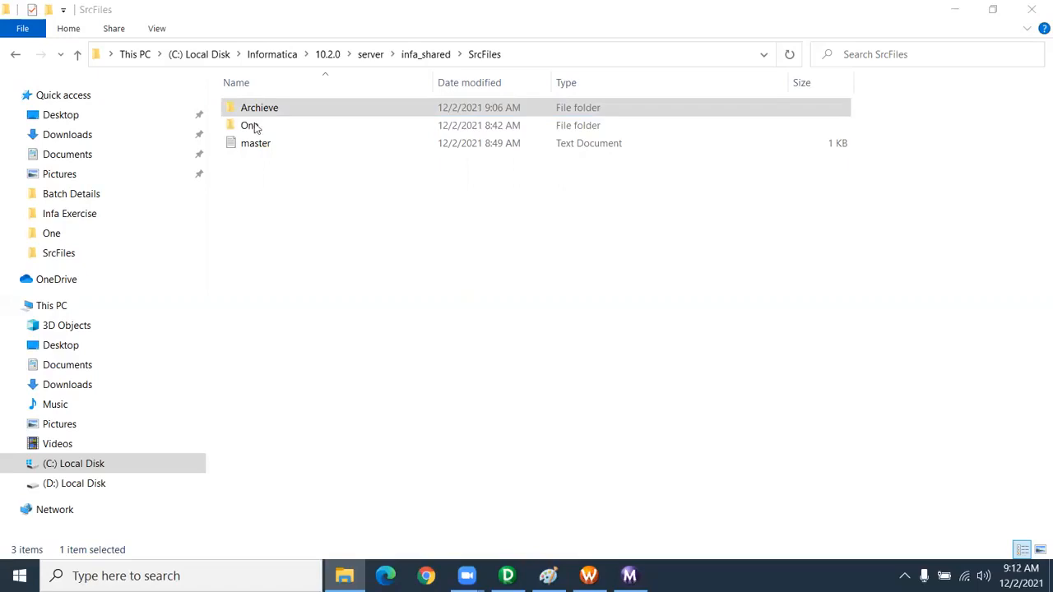
Review the Indirect File Loading diagram in Paint and the Command task of wf_Indirect_file_Loading in Workflow Manager.
mouse_move(507, 575)
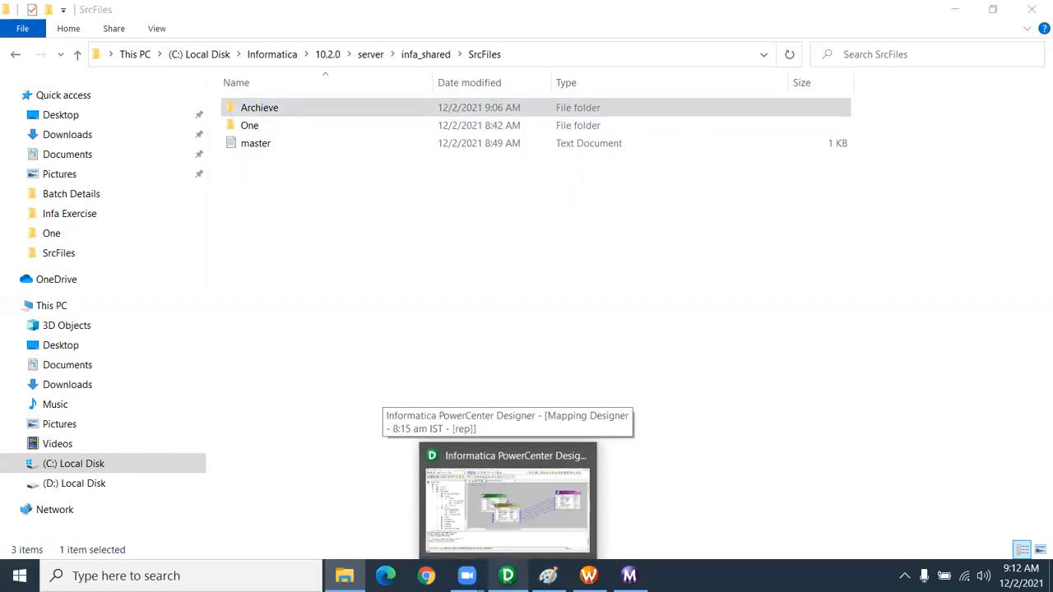
mouse_move(588, 575)
mouse_move(548, 576)
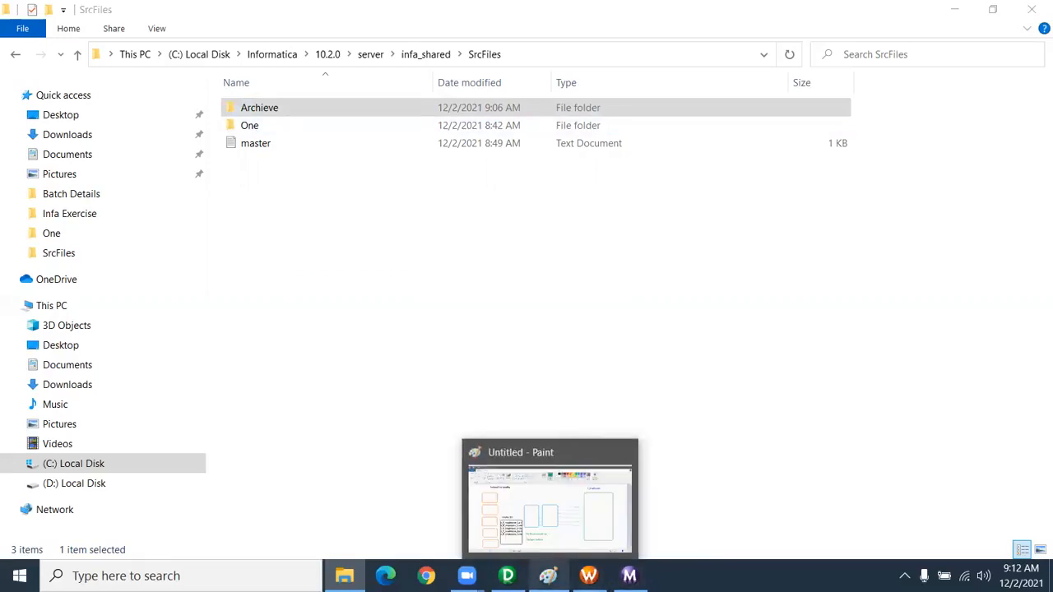
click(559, 482)
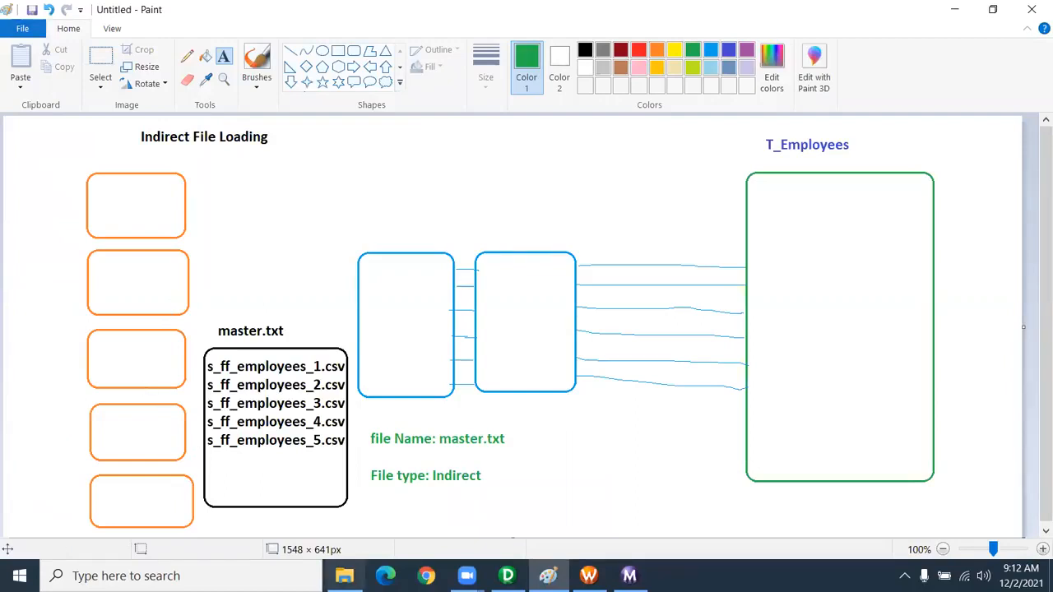
click(588, 575)
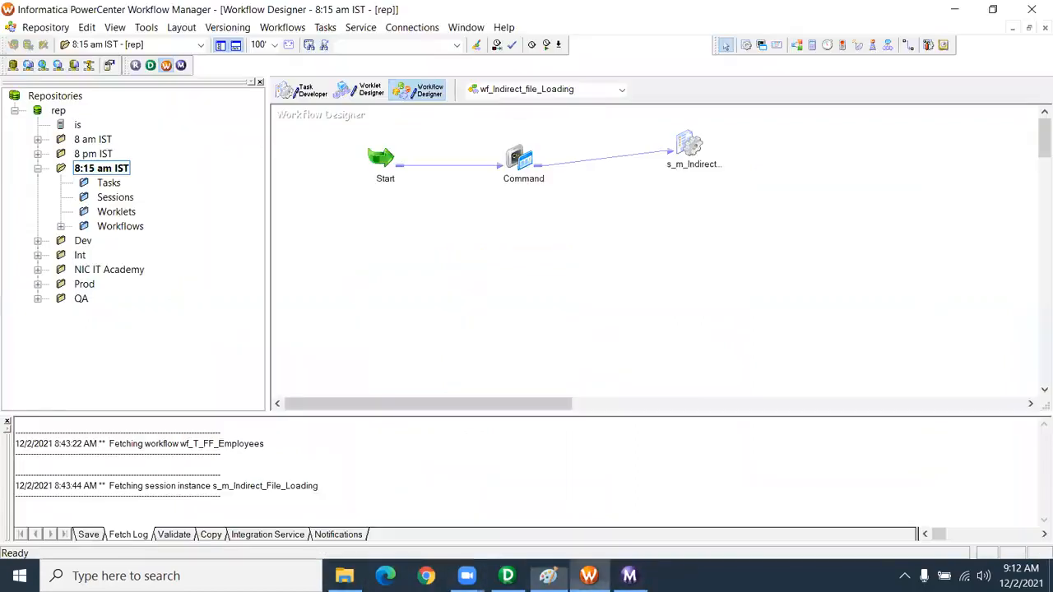
click(512, 156)
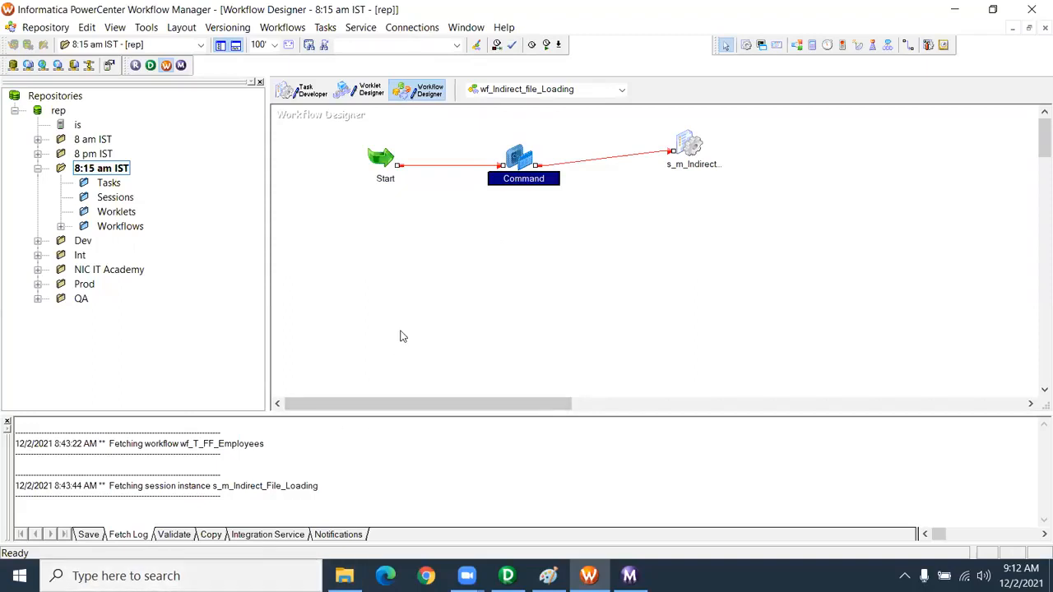
Open the "1. Flat File exercises" Word document from the Infa Exercise folder in File Explorer.
click(346, 574)
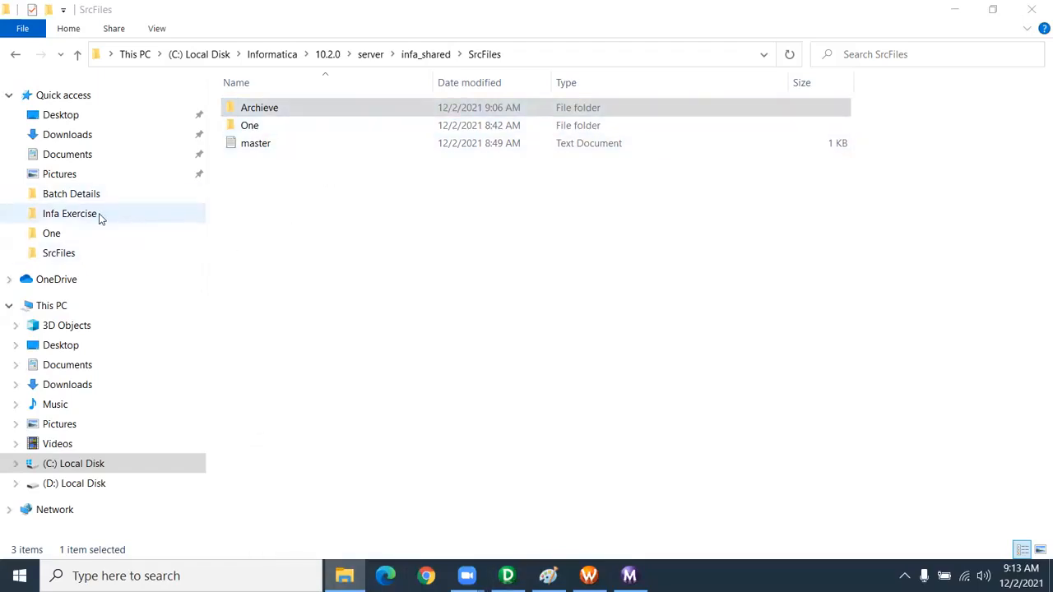
click(69, 214)
double_click(314, 109)
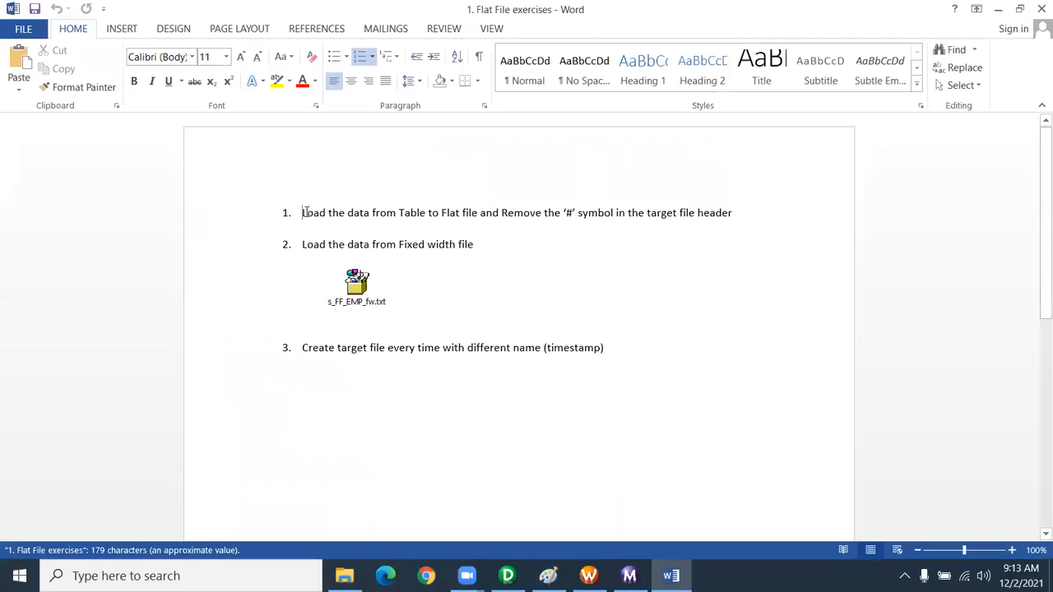
Read through the three flat file exercises, highlighting each one, including removal of the '#' symbol from the target file header.
drag(301, 213, 751, 217)
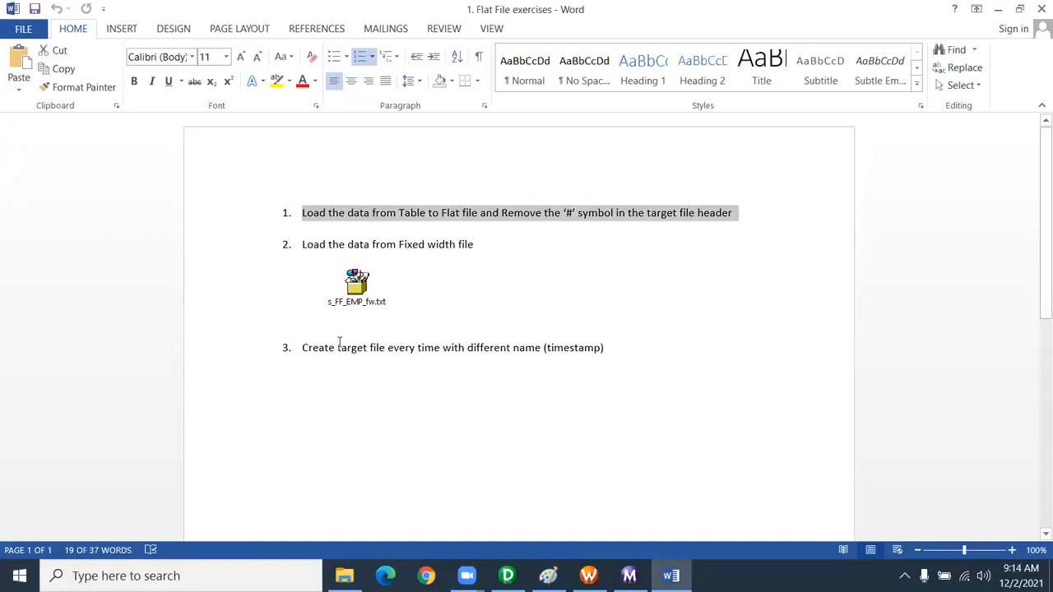
drag(302, 348, 621, 348)
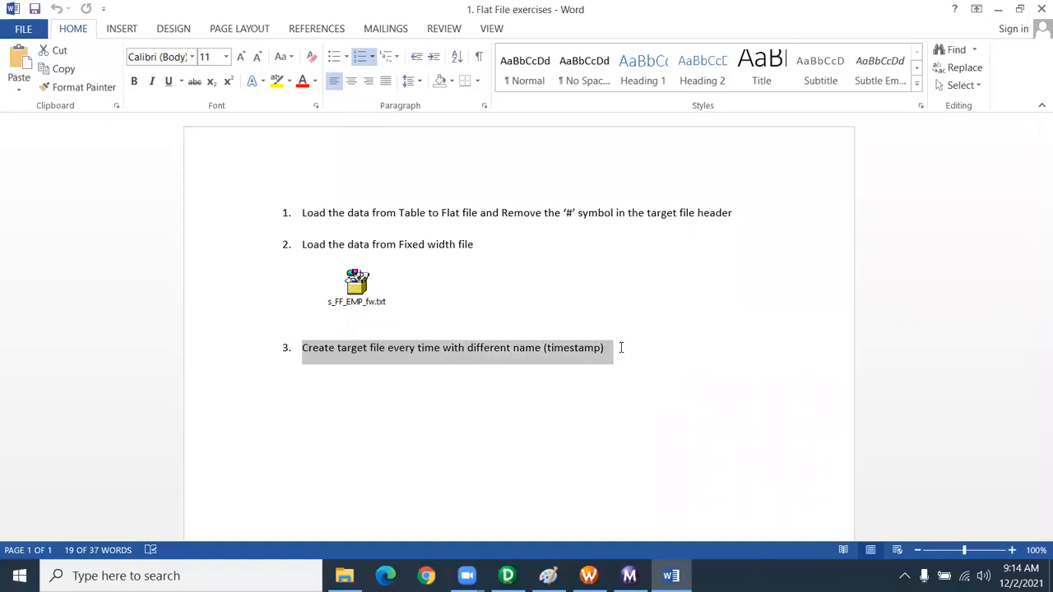
click(639, 358)
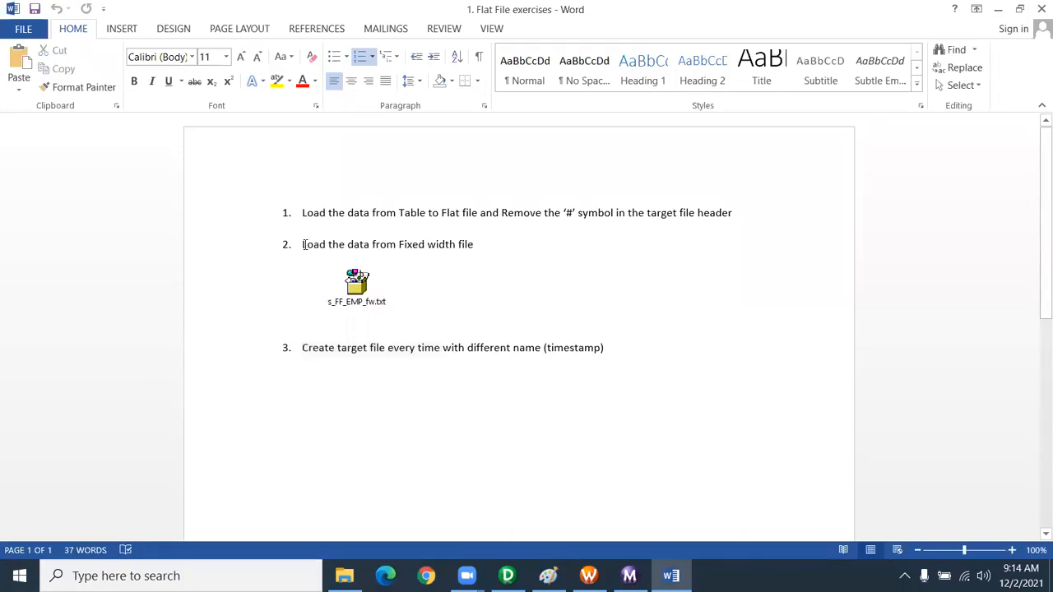
drag(303, 244, 512, 254)
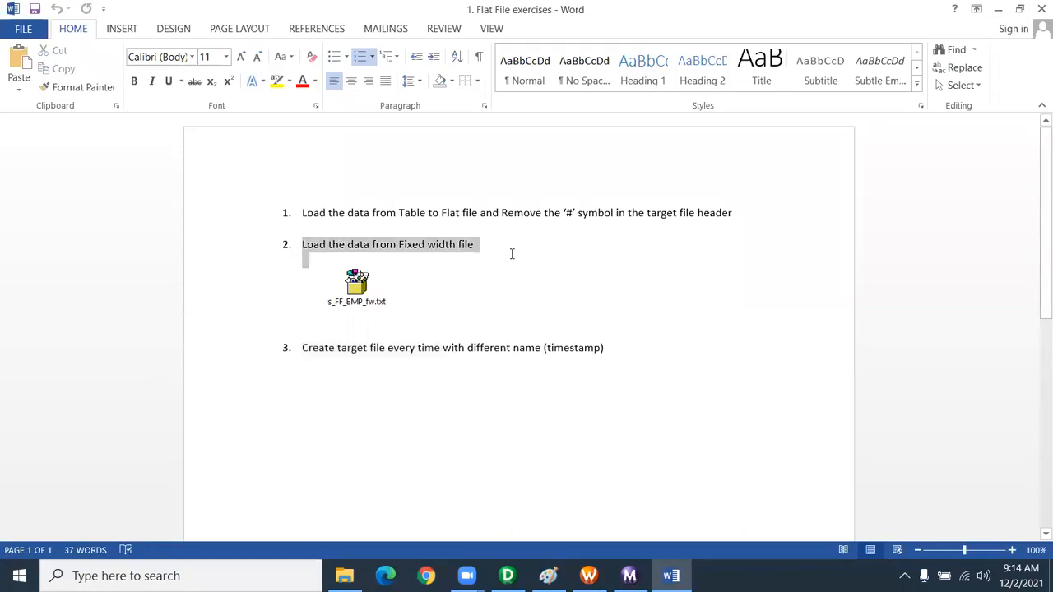
click(812, 383)
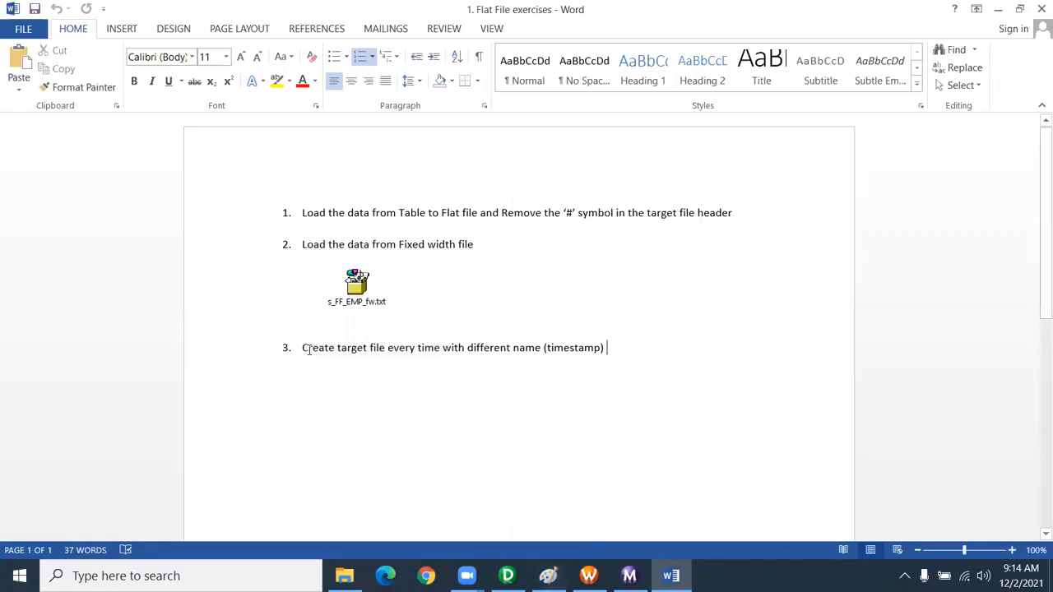
drag(310, 349, 717, 371)
drag(298, 212, 776, 216)
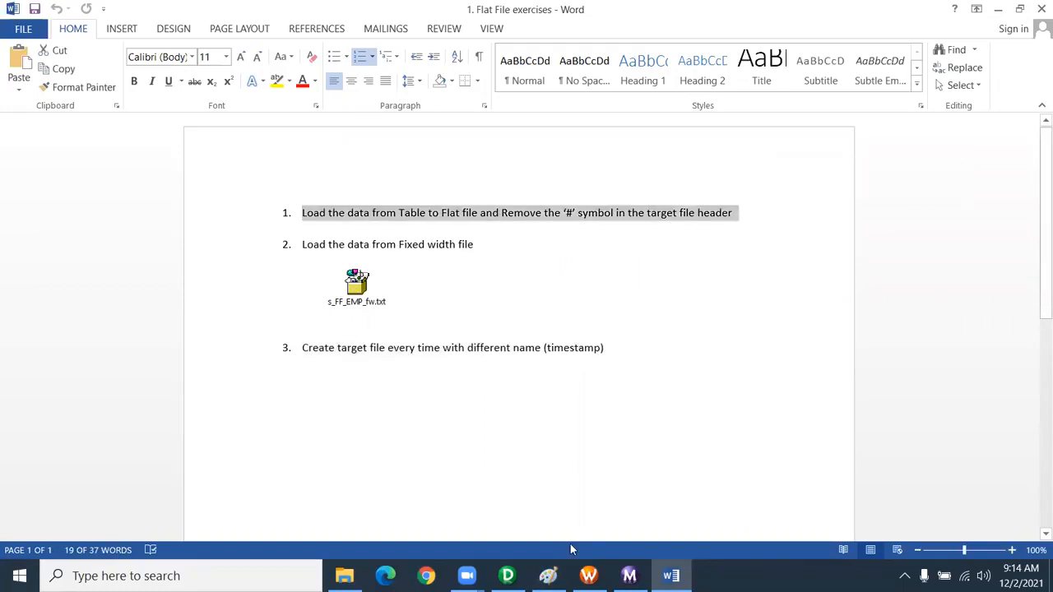
In Workflow Manager, open the s_m_Indirect_File_Loading session's configuration and activate the value field of its Custom Properties attribute.
click(589, 576)
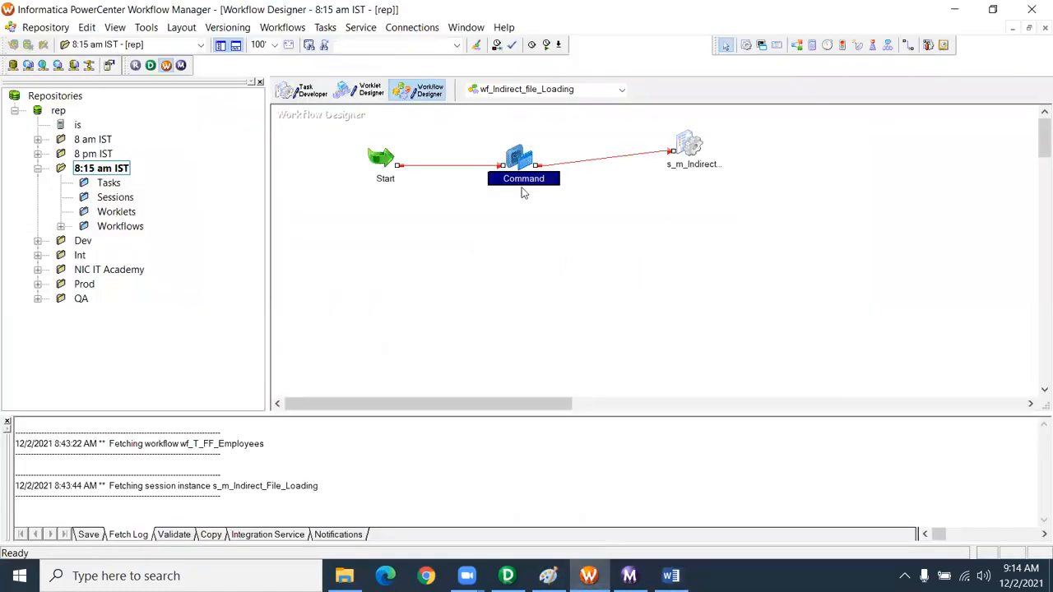
double_click(689, 147)
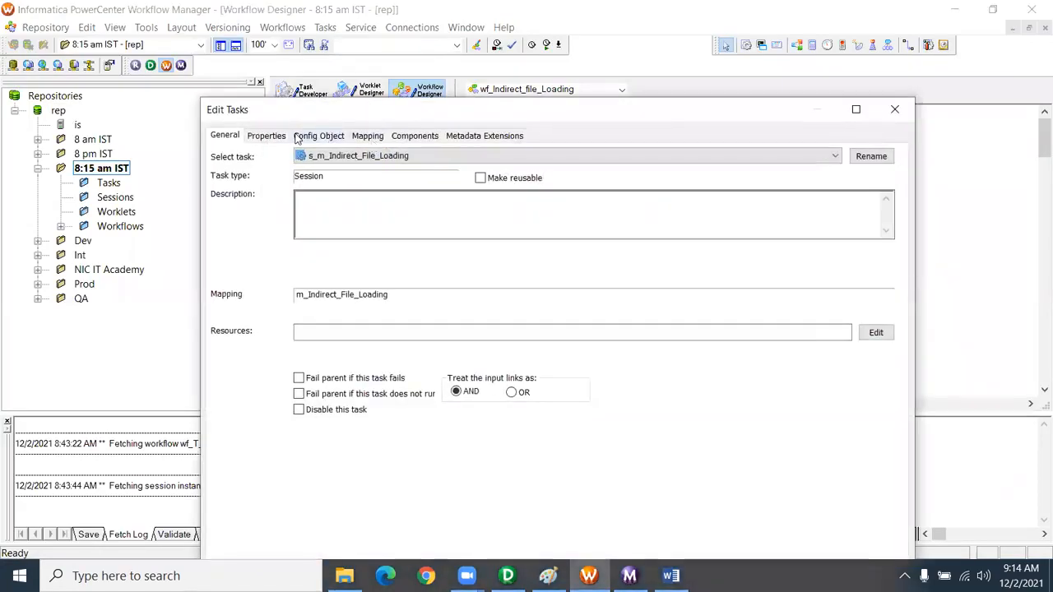
click(331, 136)
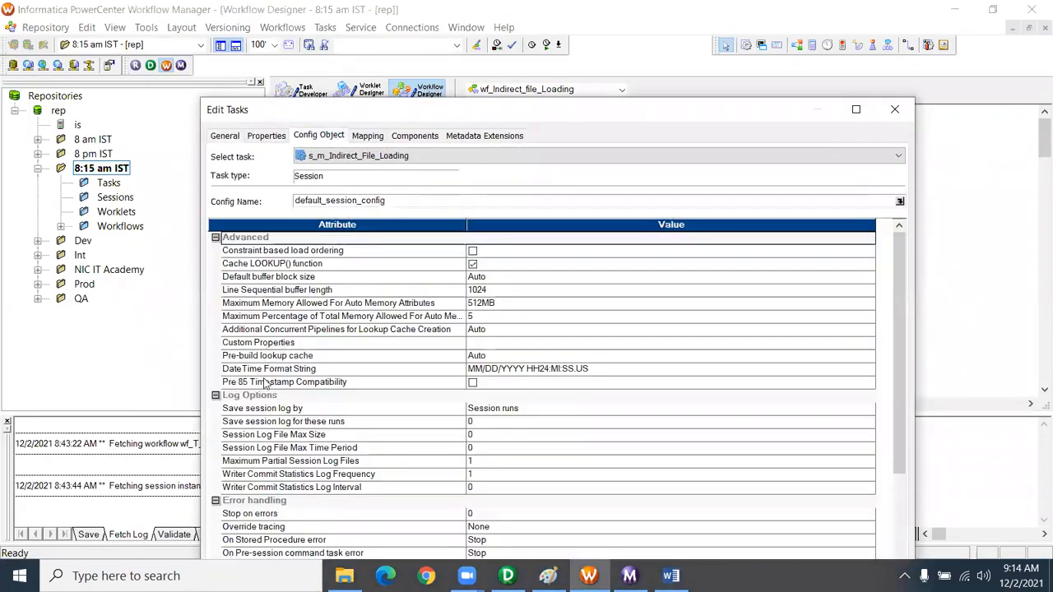
click(280, 343)
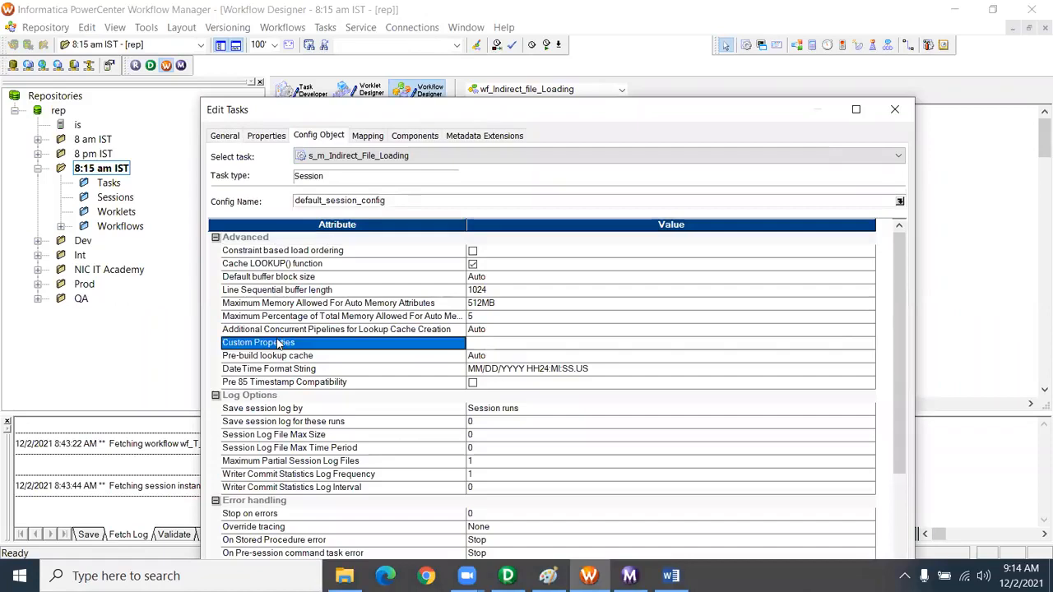
click(480, 343)
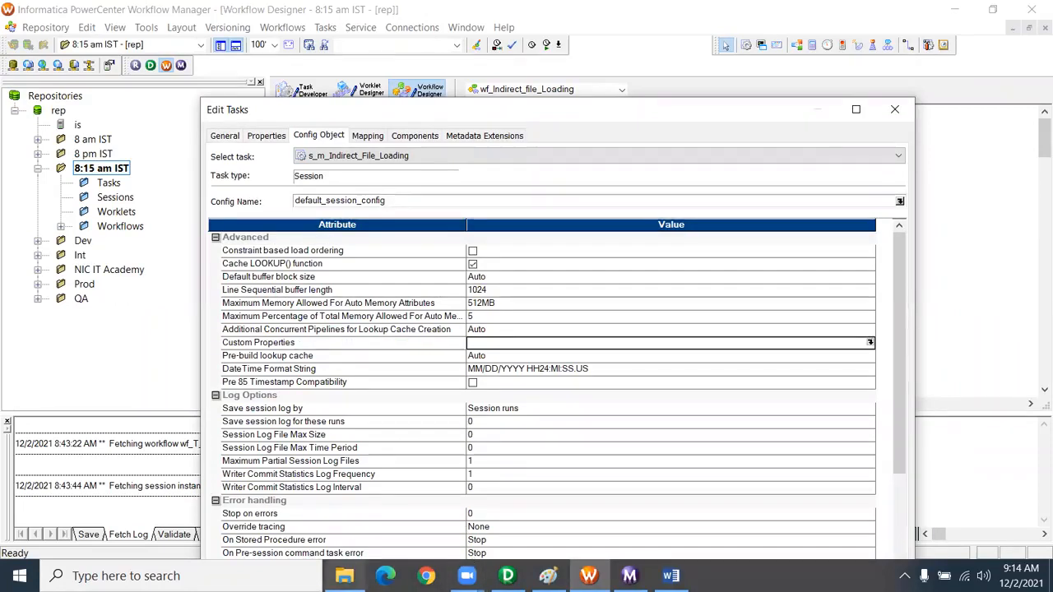
Search Google in Chrome for "removeoutputheaderhash=yes in informatica".
click(344, 576)
click(426, 576)
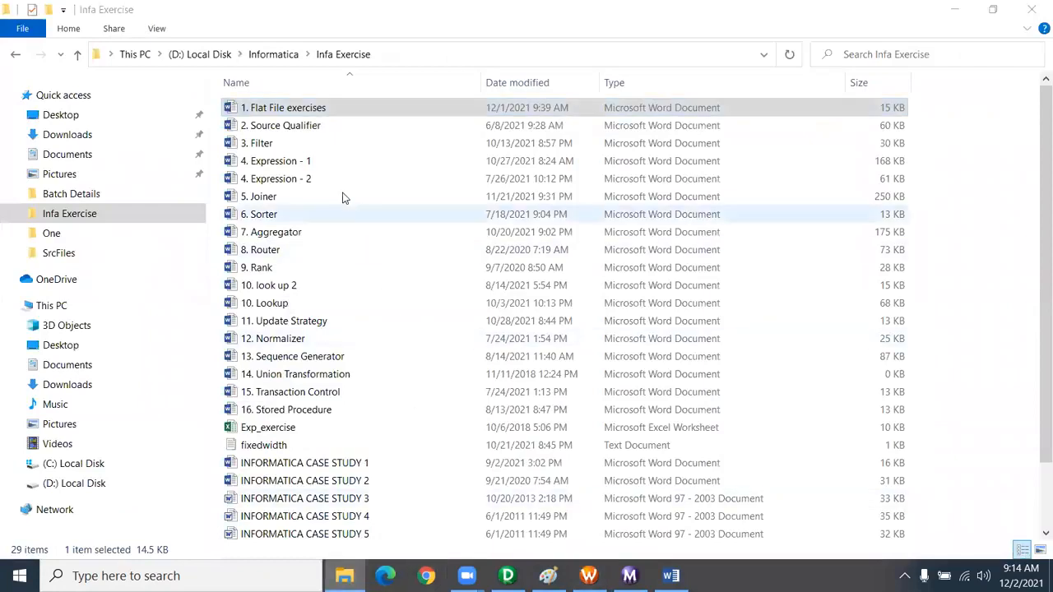
text(ermove)
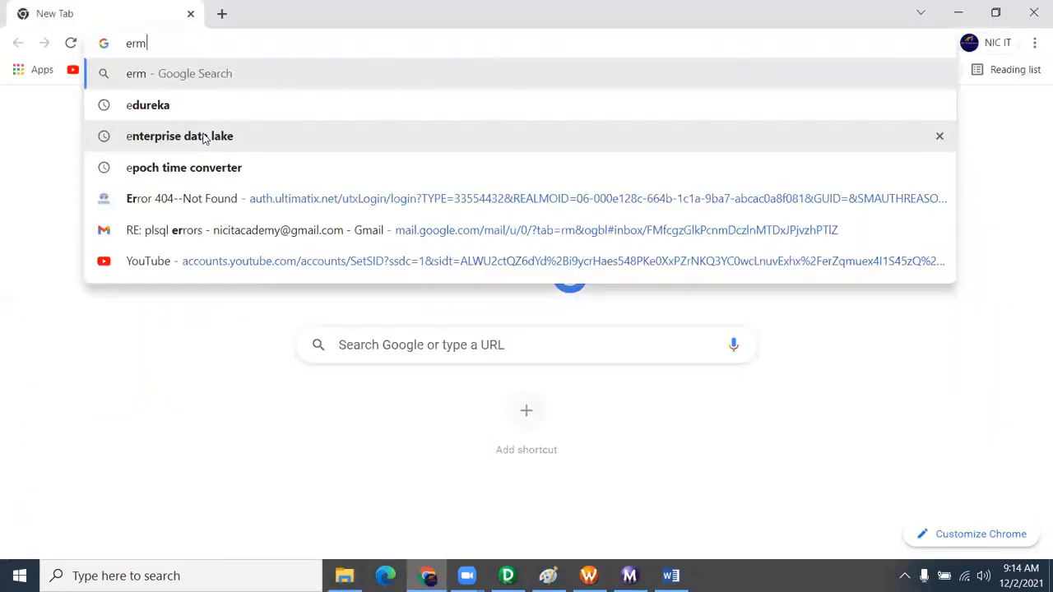
key(BackSpace)
key(BackSpace)
key(BackSpace)
key(BackSpace)
key(BackSpace)
key(BackSpace)
text(remove)
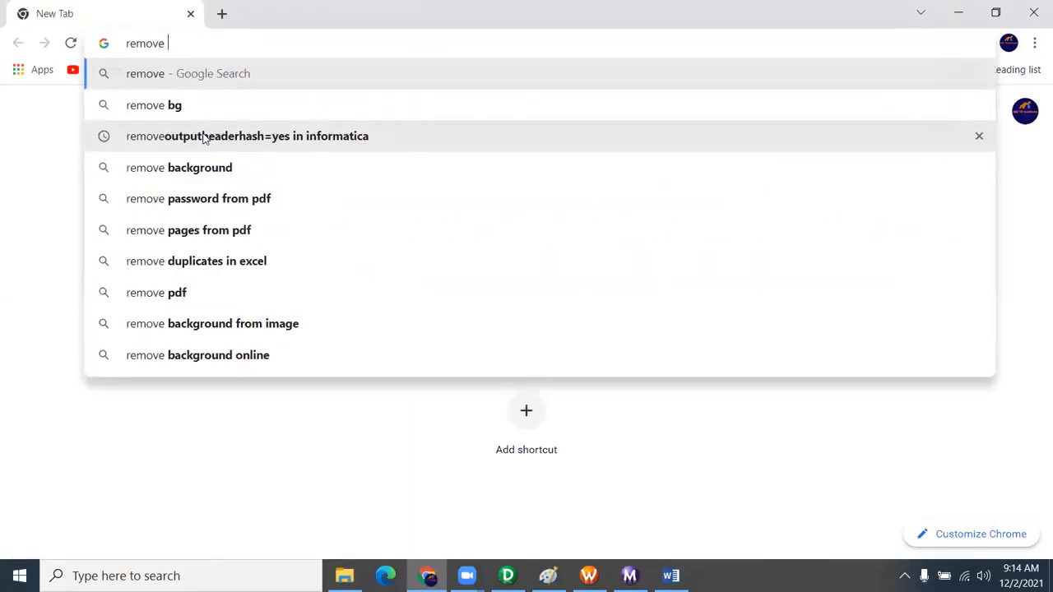
key(Down)
key(Down)
key(Return)
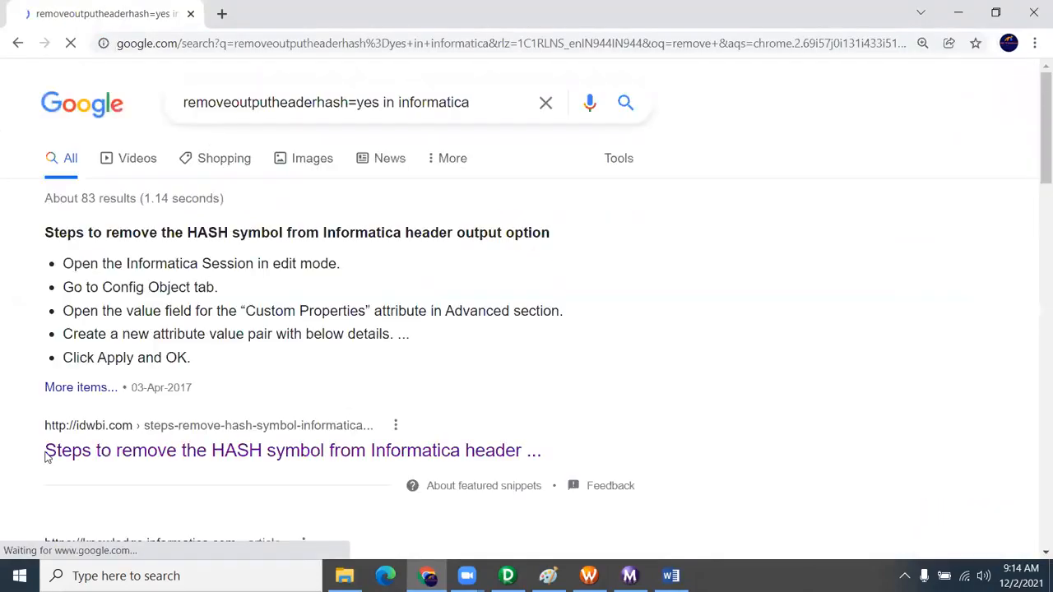
Copy the property name RemoveOutputHeaderHash from the knowledge.informatica.com search result.
scroll(488, 310, down, 3)
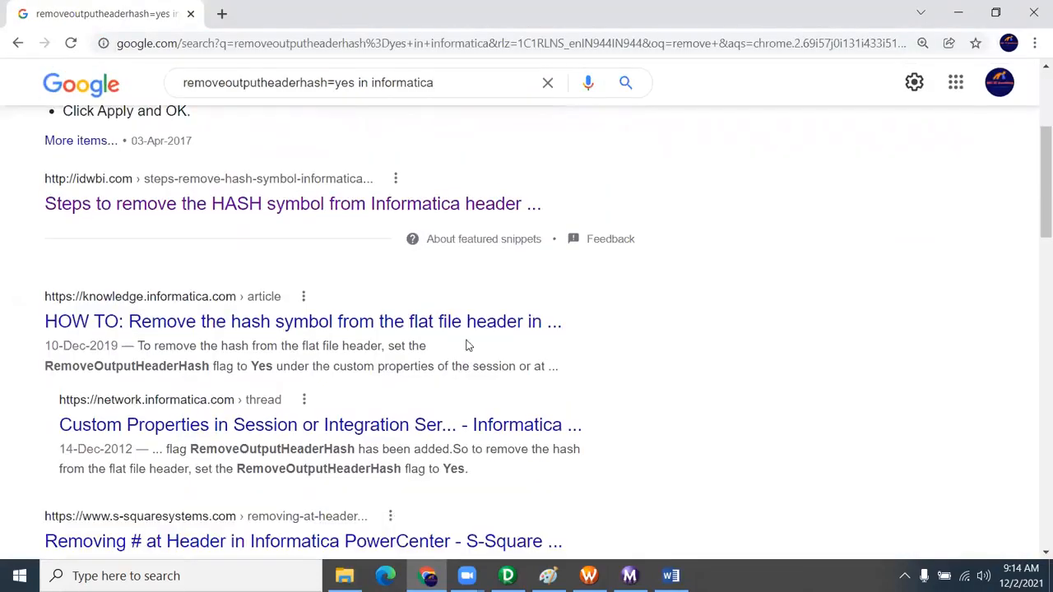
drag(45, 366, 210, 368)
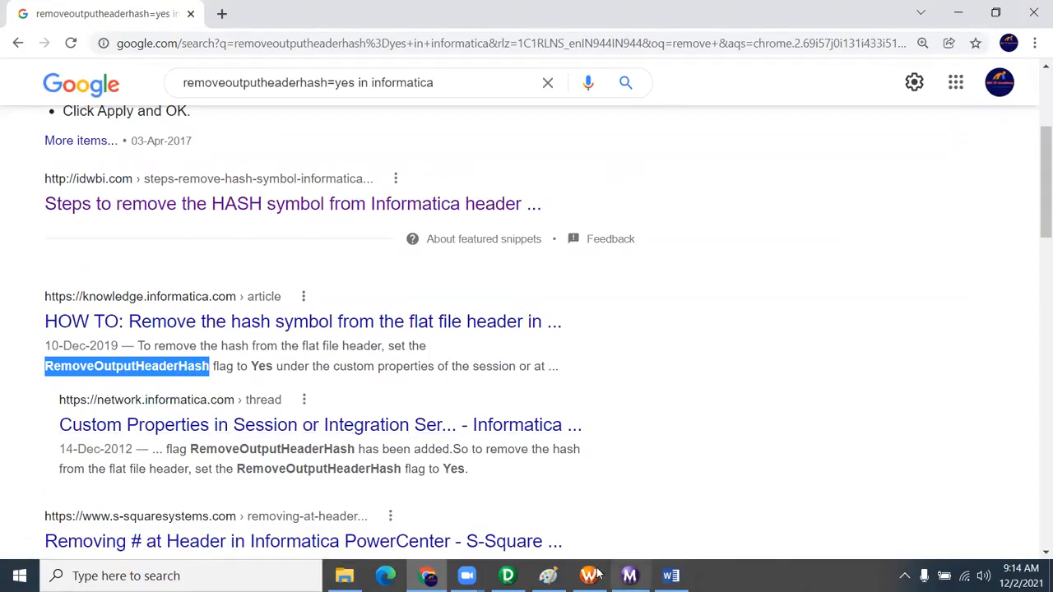
Switch to PowerCenter Designer and open the m_T_FF_Employees mapping from the 8:15 am IST folder.
click(507, 576)
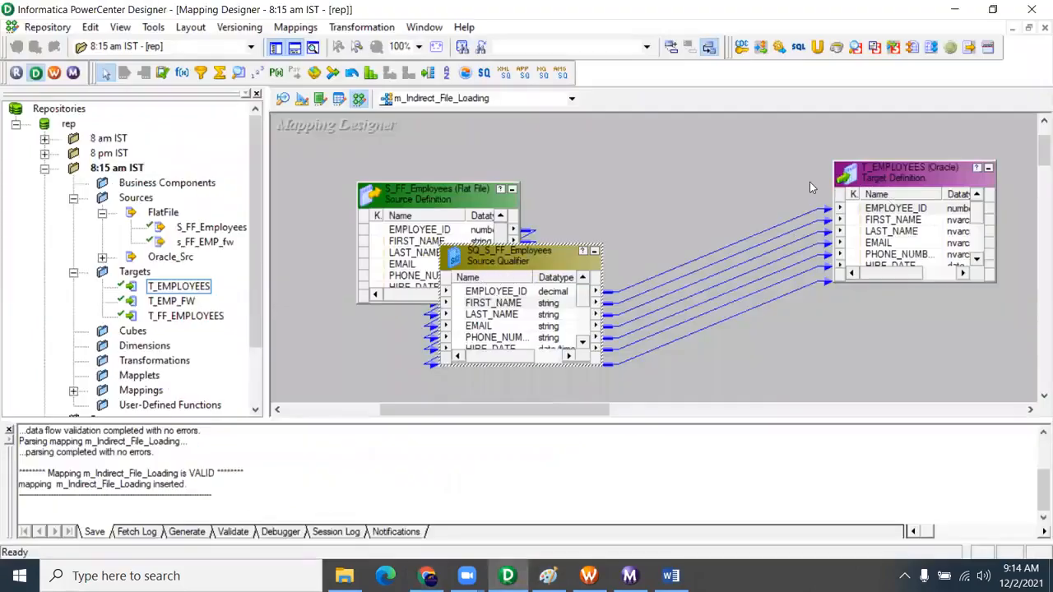
scroll(213, 316, down, 2)
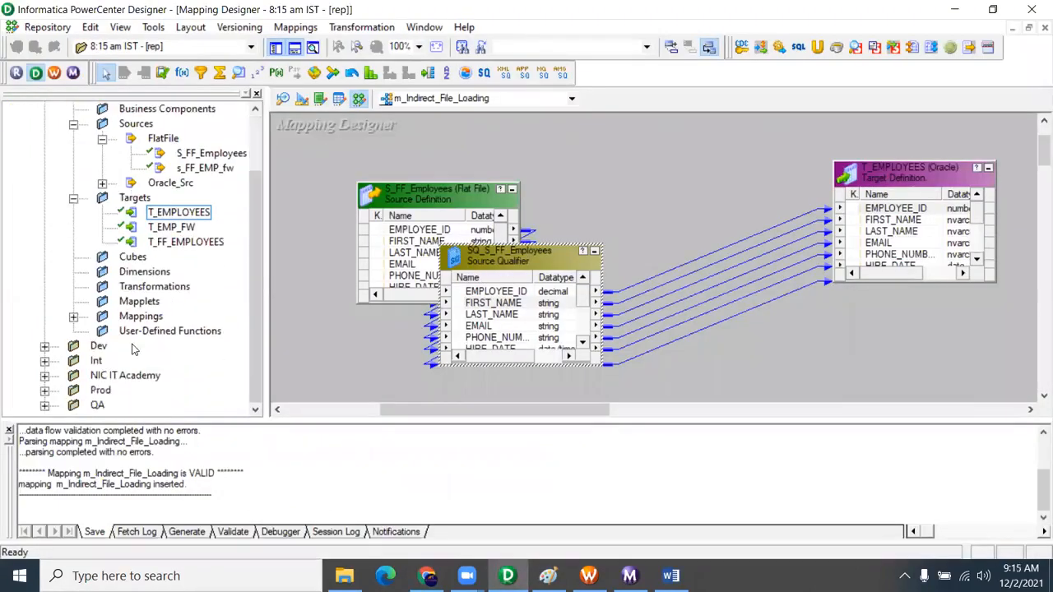
click(73, 318)
scroll(240, 352, down, 2)
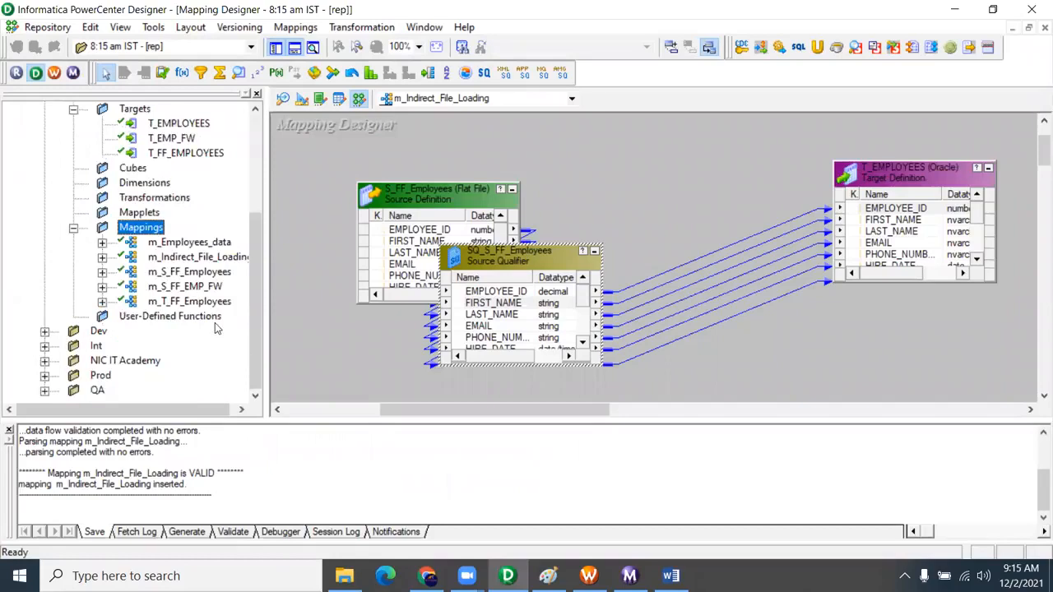
double_click(189, 301)
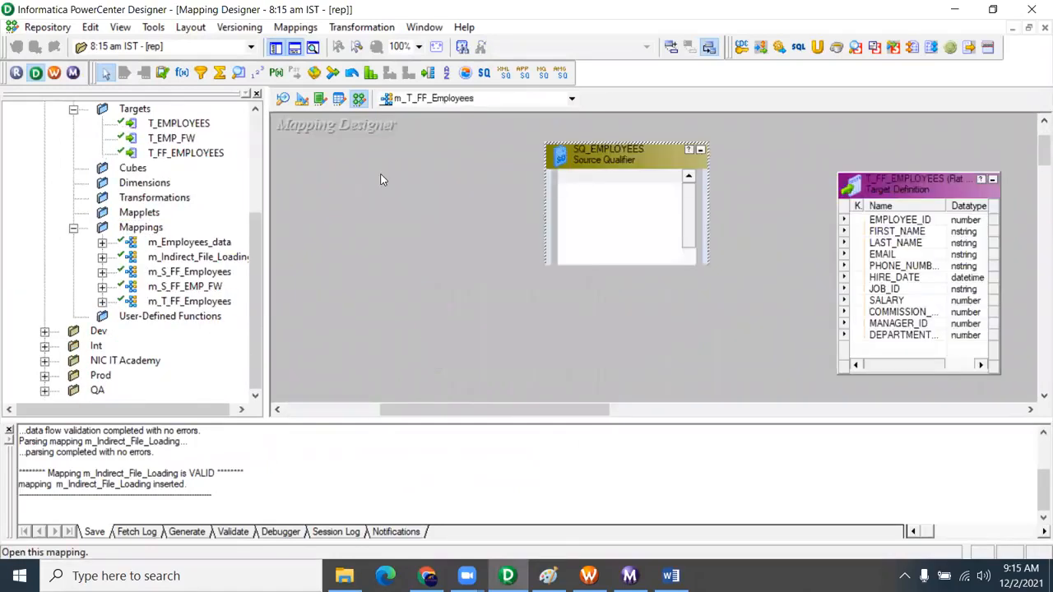
In Workflow Manager, close the s_m_Indirect_File_Loading session settings and open the wf_T_FF_Employees workflow in the Workflow Designer.
click(586, 575)
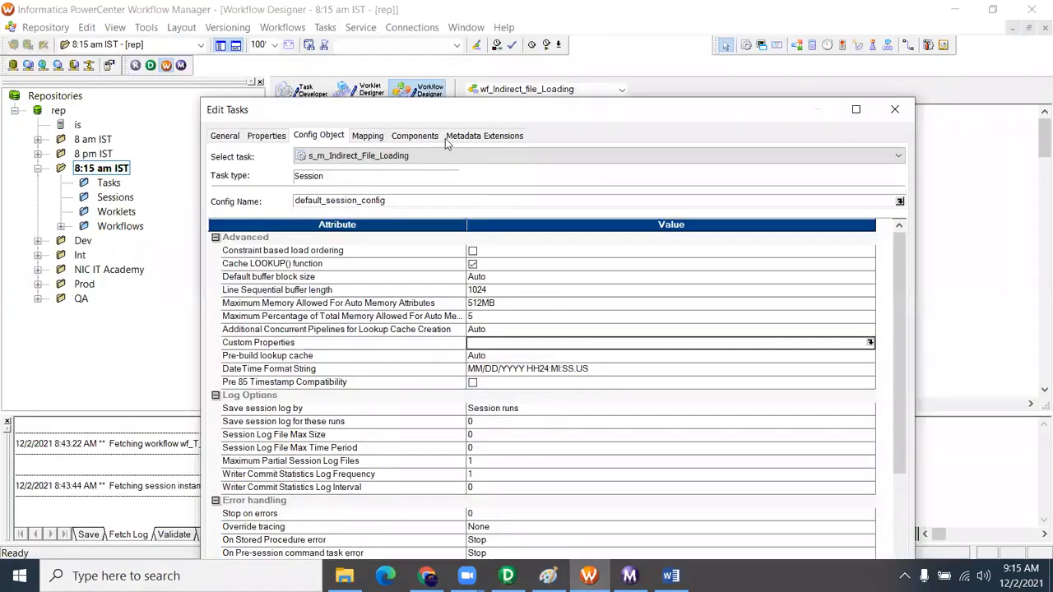
click(884, 101)
click(61, 226)
drag(176, 300, 346, 271)
Save the modified folder and start the wf_T_FF_Employees workflow.
right_click(430, 259)
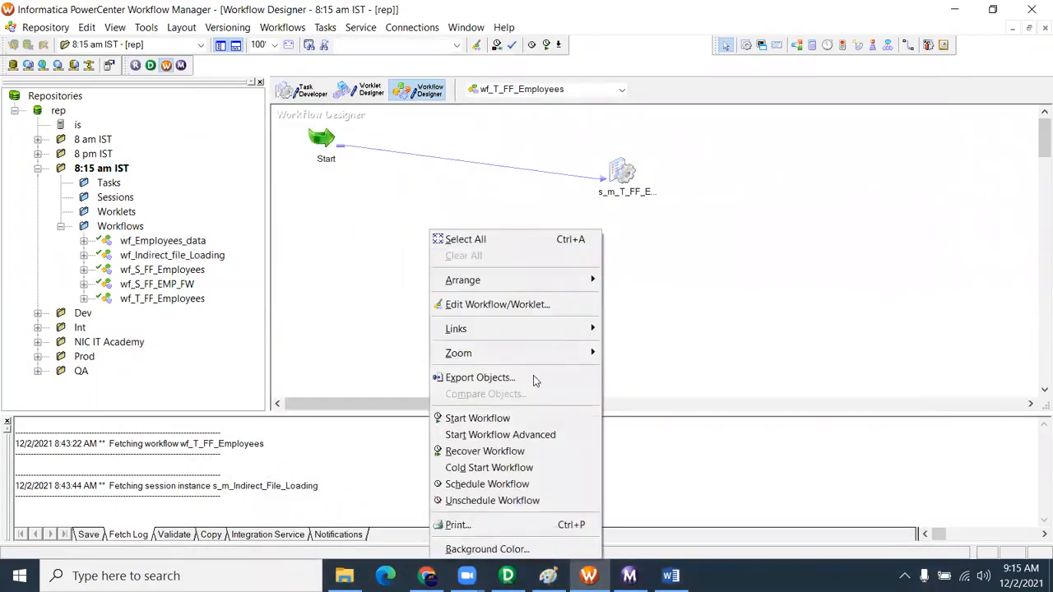
click(527, 418)
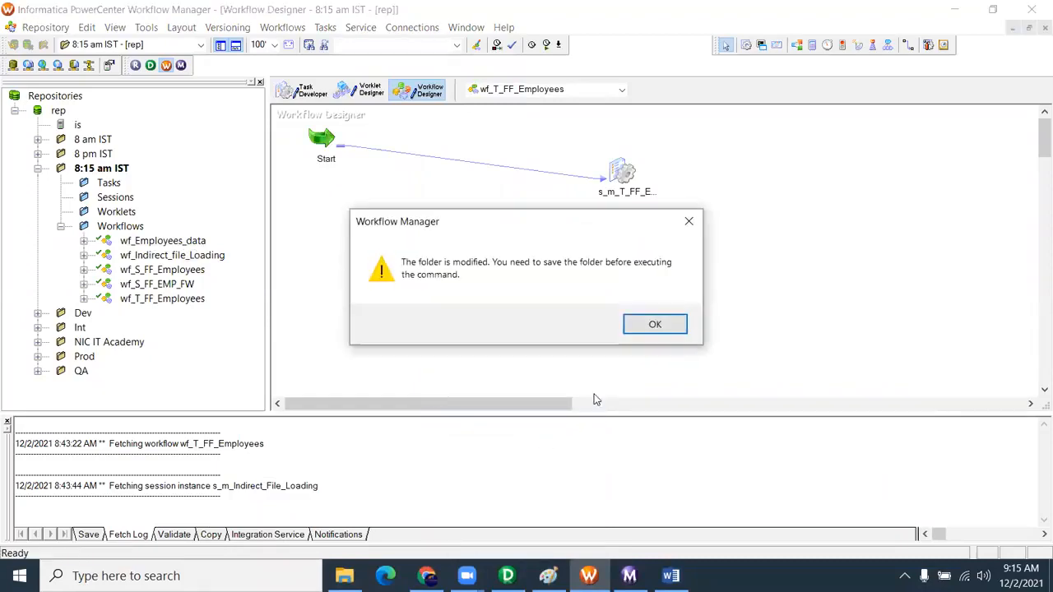
click(653, 322)
key(ctrl+s)
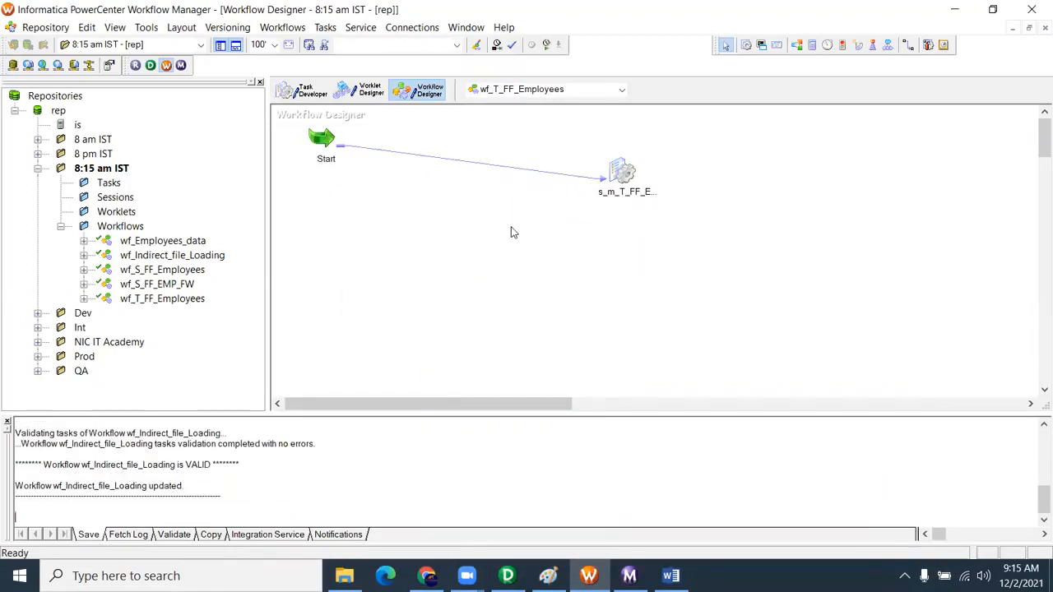
right_click(499, 223)
click(608, 407)
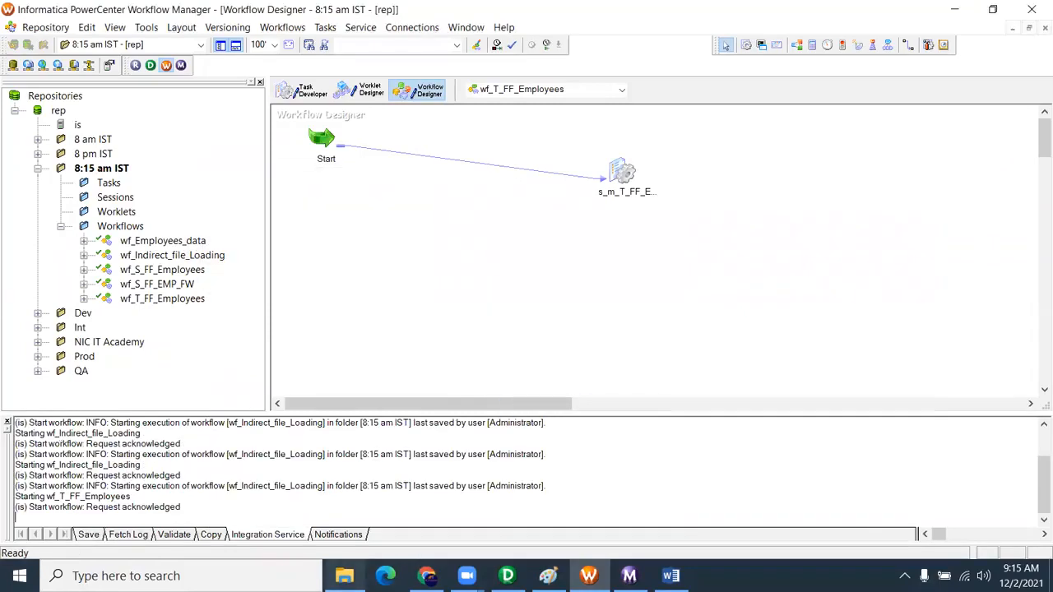
In File Explorer, open C:\Informatica\10.2.0\server\infa_shared\TgtFiles and select the t_ff_employees1 file.
key(alt+Tab)
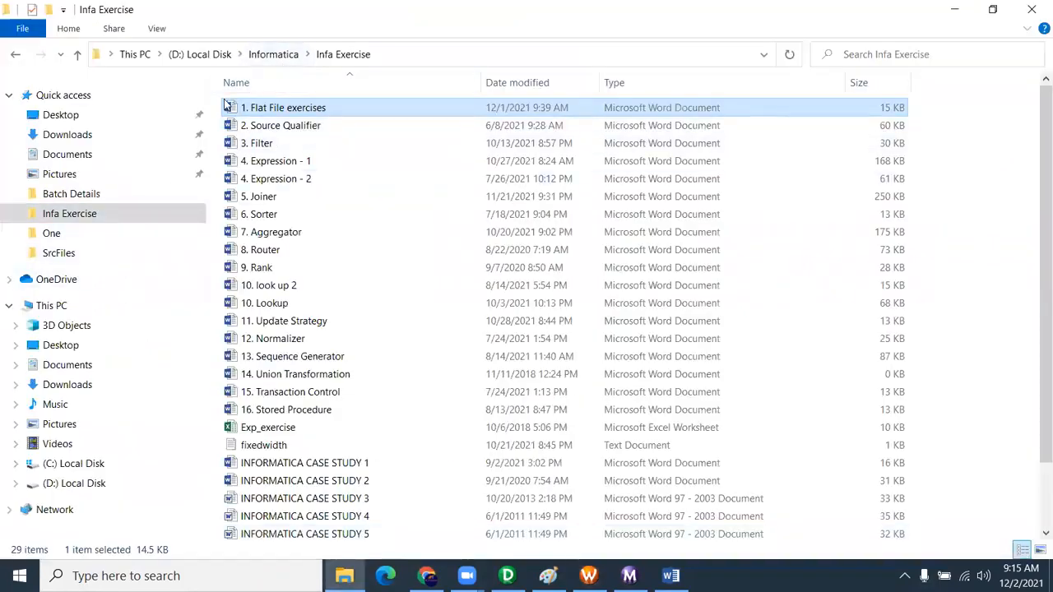
click(98, 464)
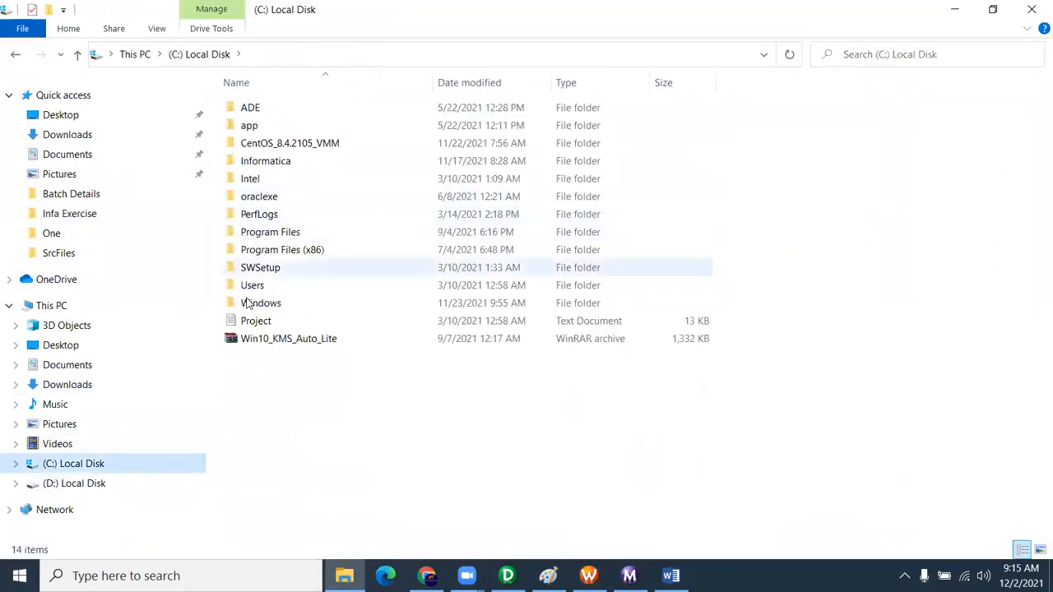
double_click(264, 162)
double_click(256, 108)
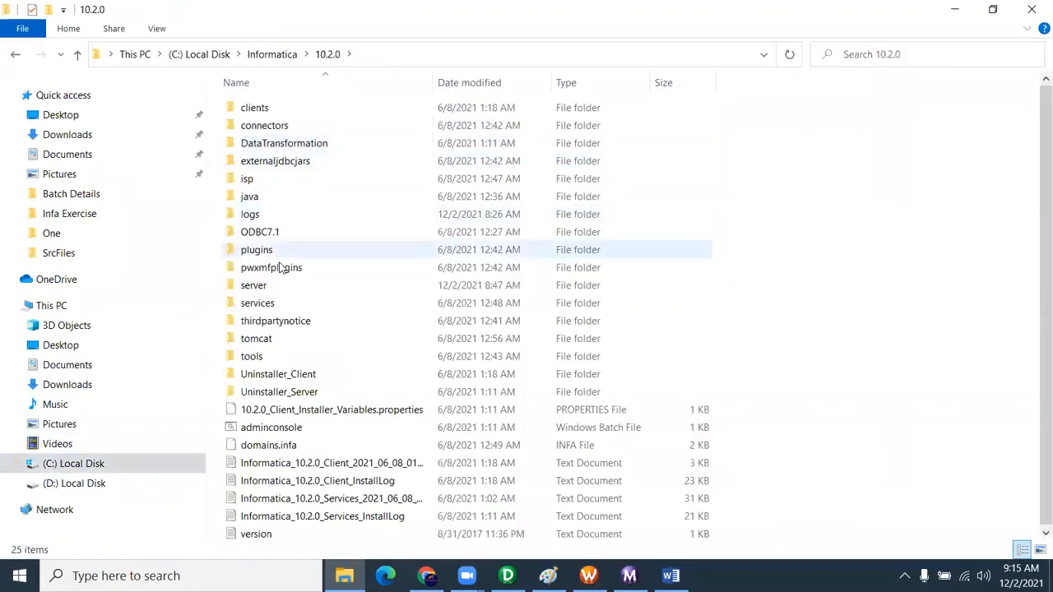
double_click(277, 290)
double_click(294, 144)
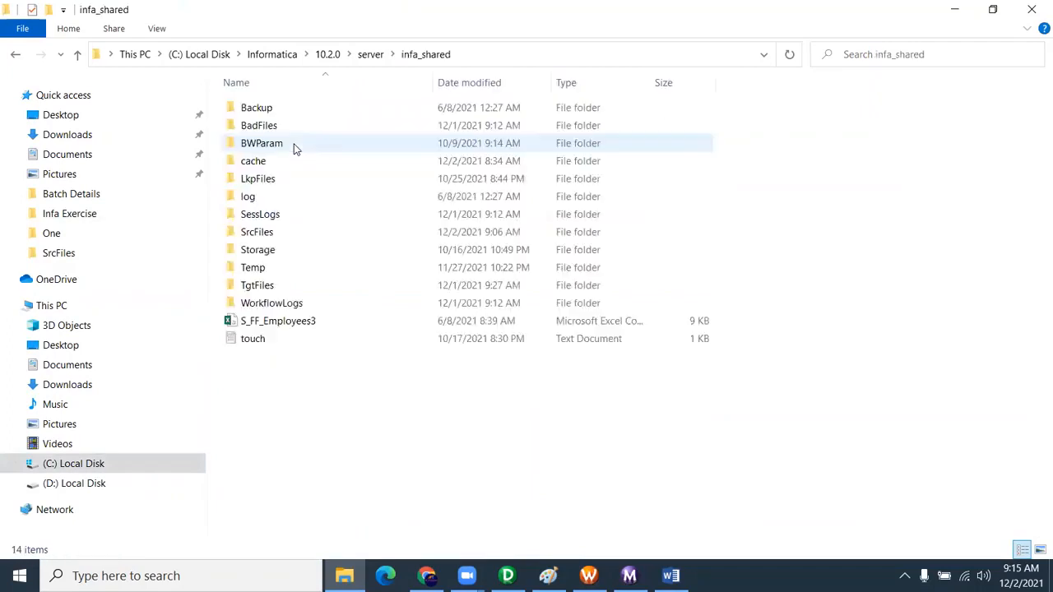
double_click(291, 285)
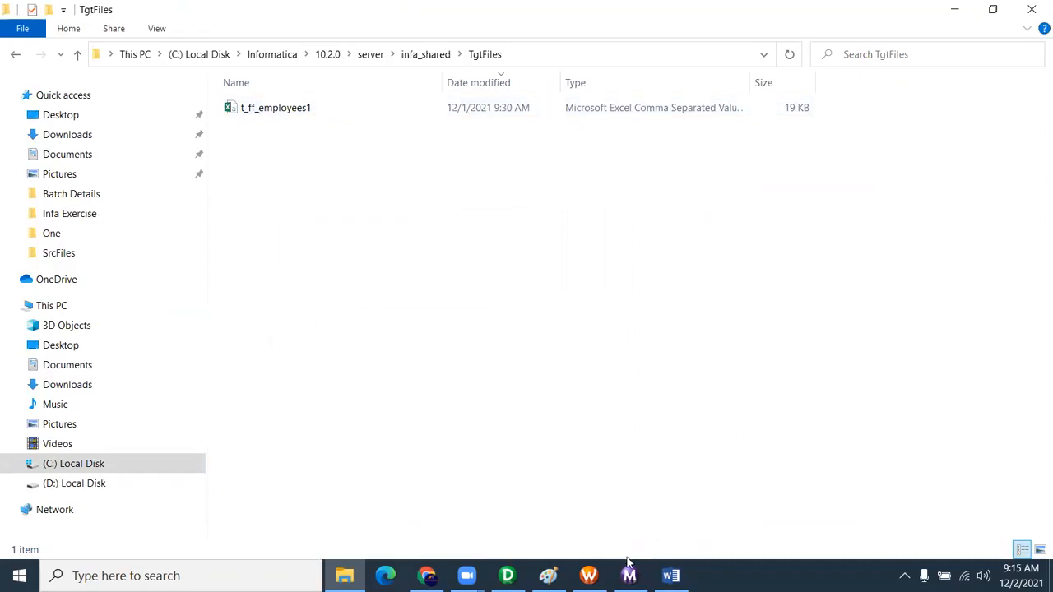
click(499, 110)
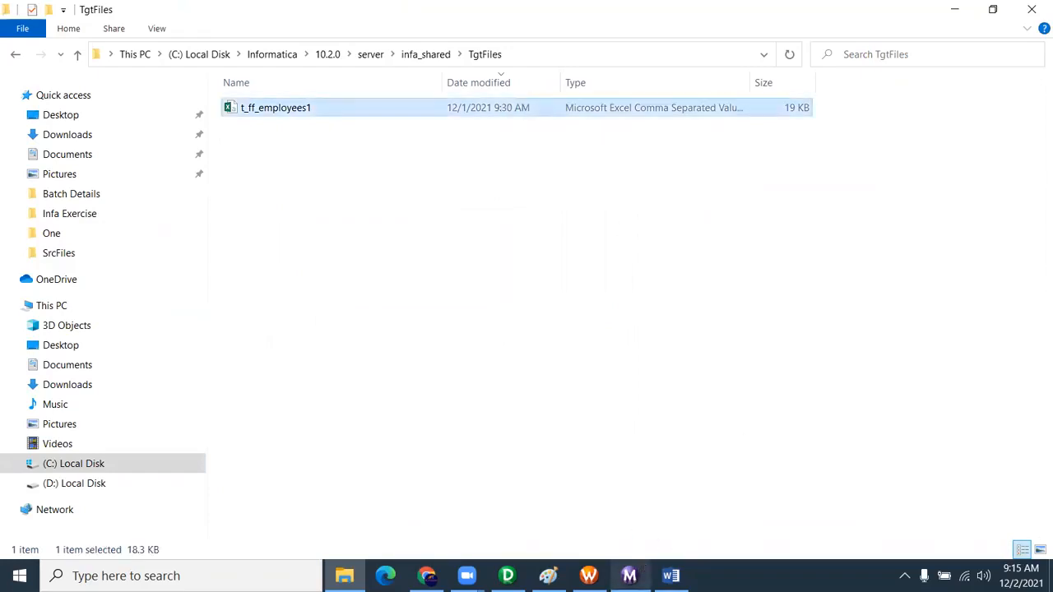
In Workflow Monitor, check the run status of wf_T_FF_Employees and its s_m_T_FF_Employees session.
mouse_move(629, 576)
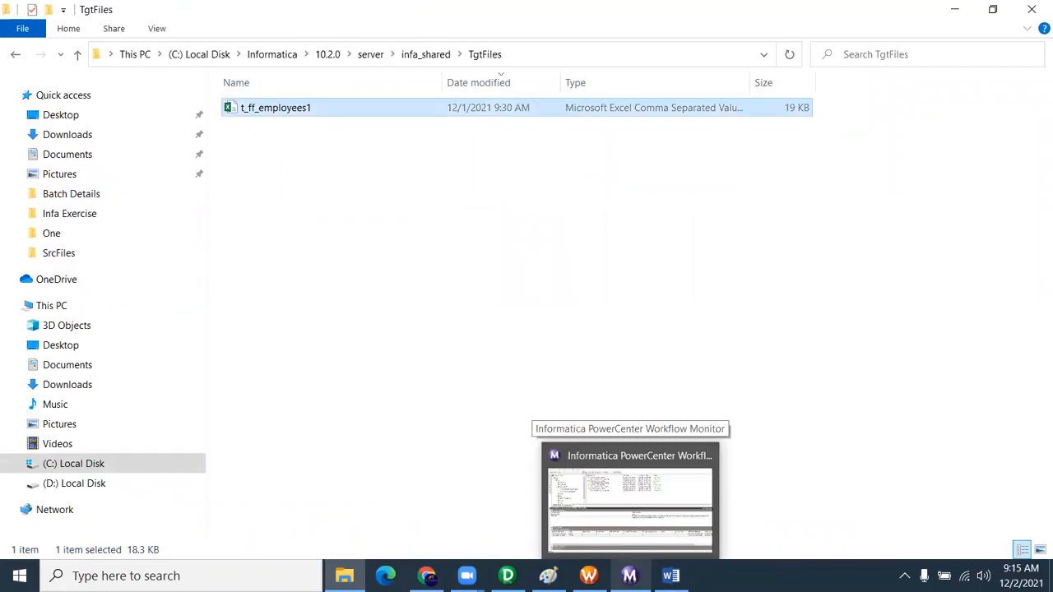
click(633, 504)
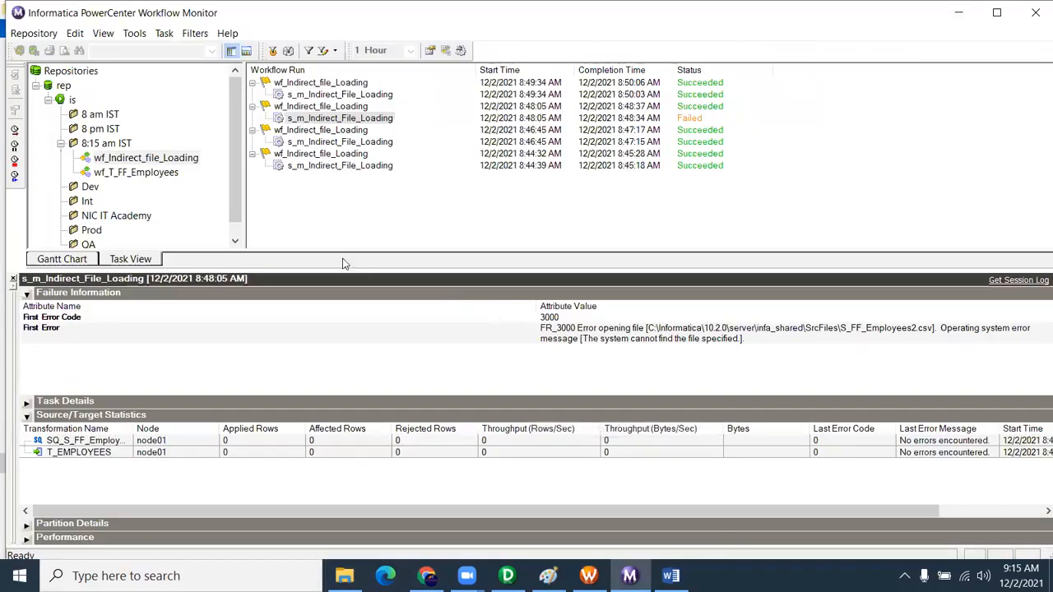
click(138, 173)
click(340, 96)
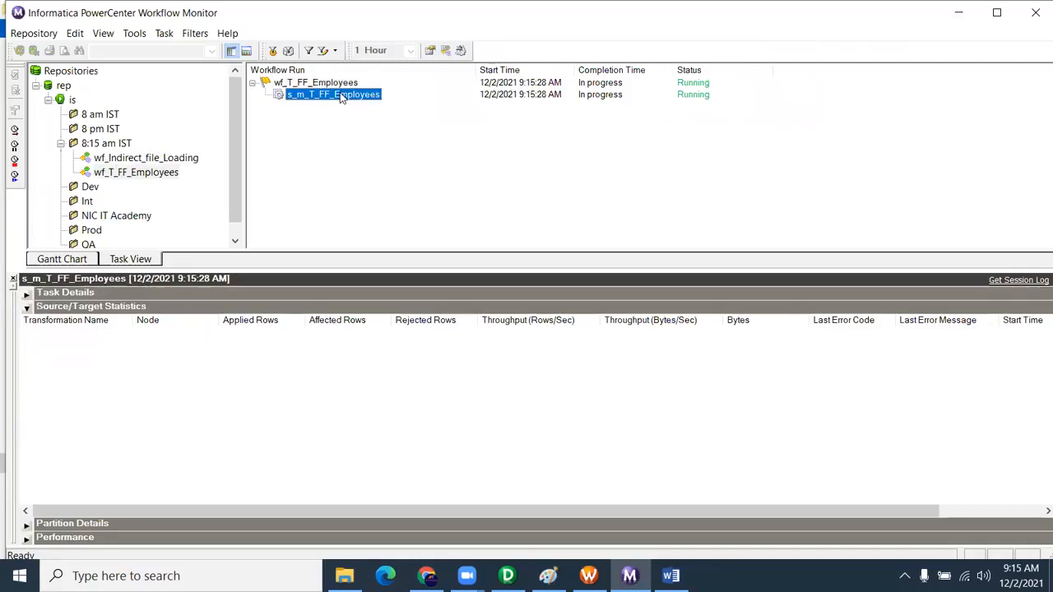
Open the t_ff_employees1 target file in Notepad++ to inspect its header row, and close the file again.
key(alt+Tab)
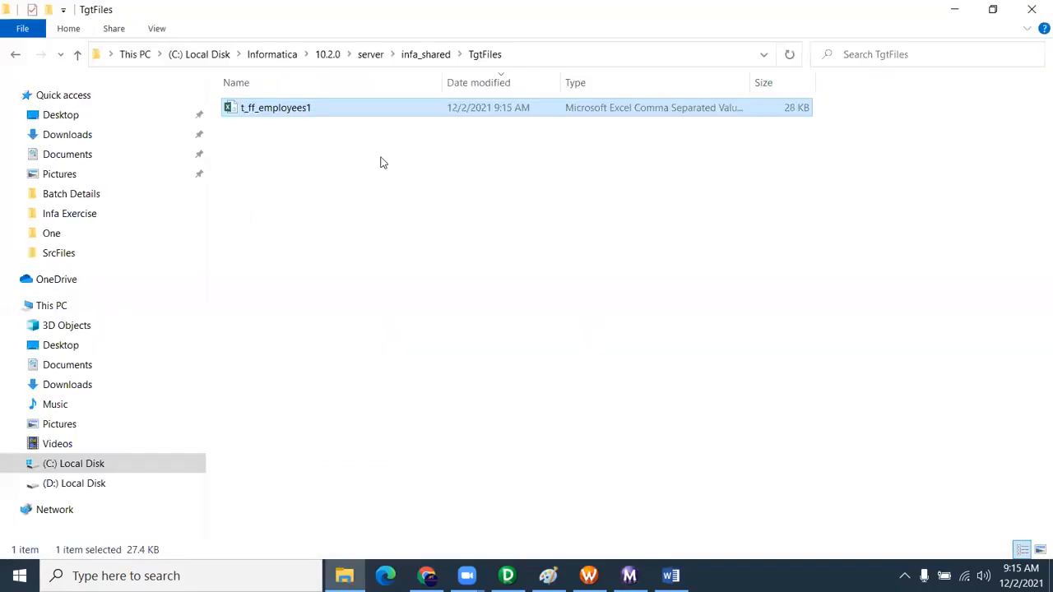
right_click(304, 108)
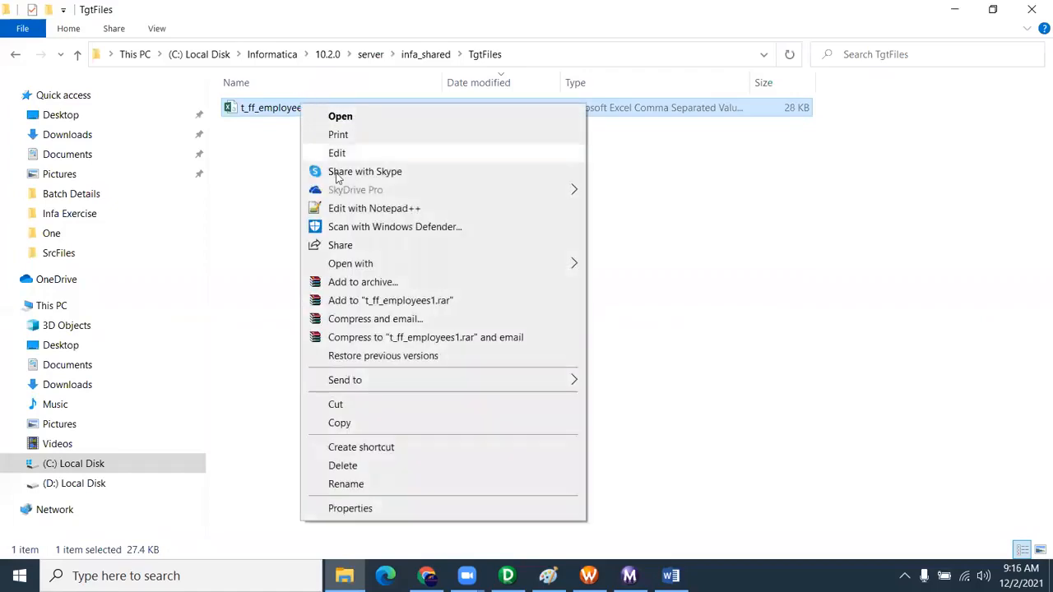
click(346, 208)
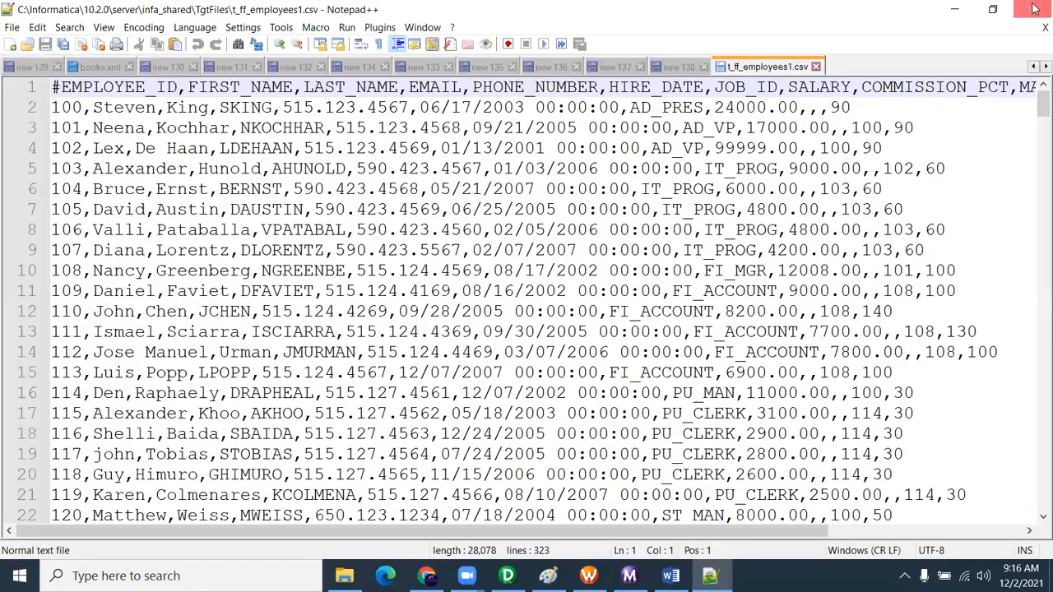
click(815, 66)
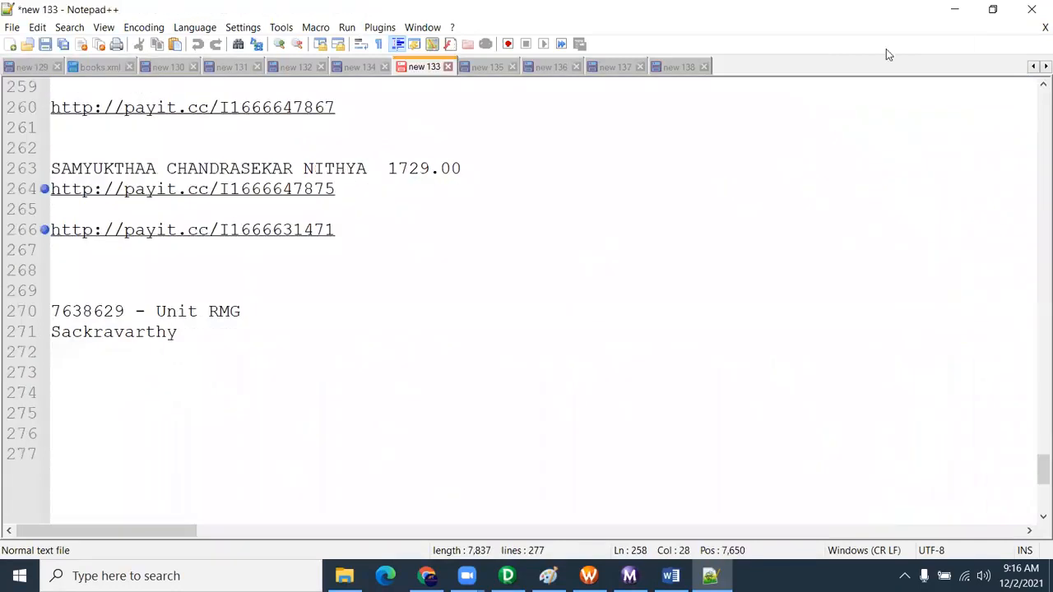
click(942, 8)
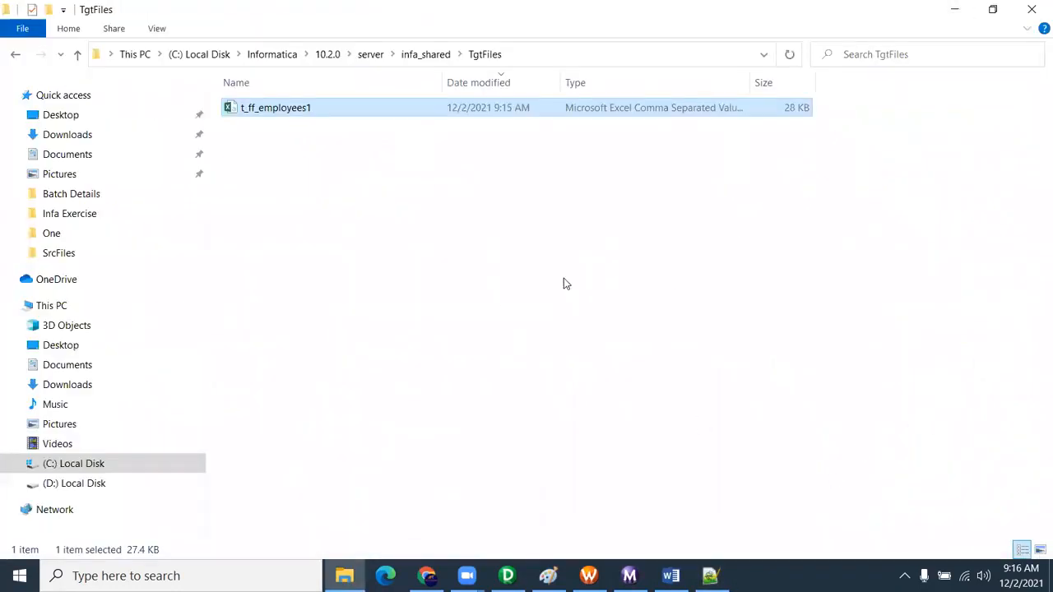
In Workflow Manager, open the s_m_T_FF_Employees session's configuration and enter RemoveOutputHeaderHash as the Custom Properties value.
click(586, 575)
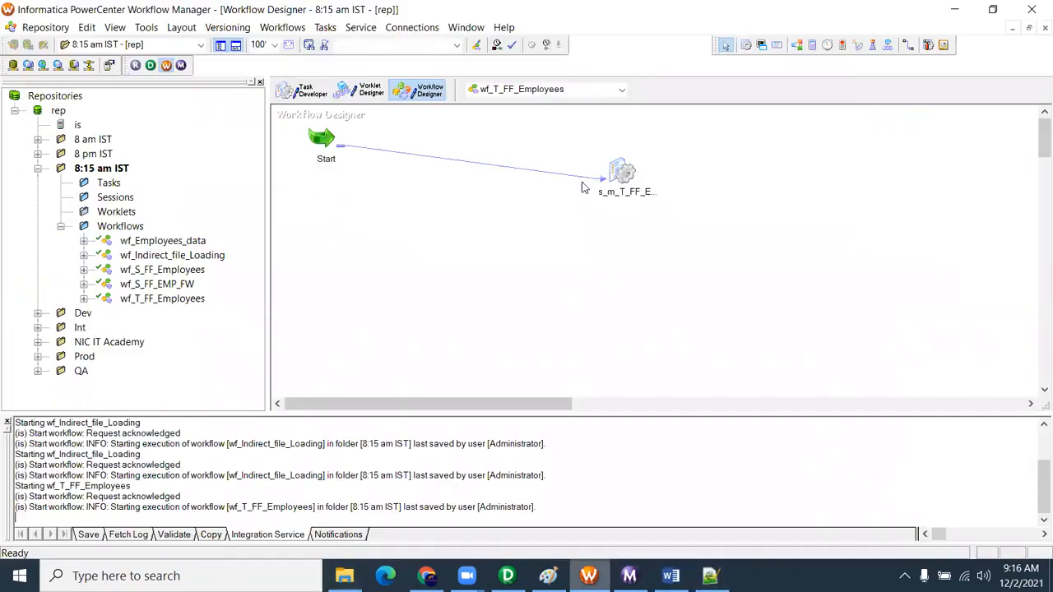
double_click(618, 175)
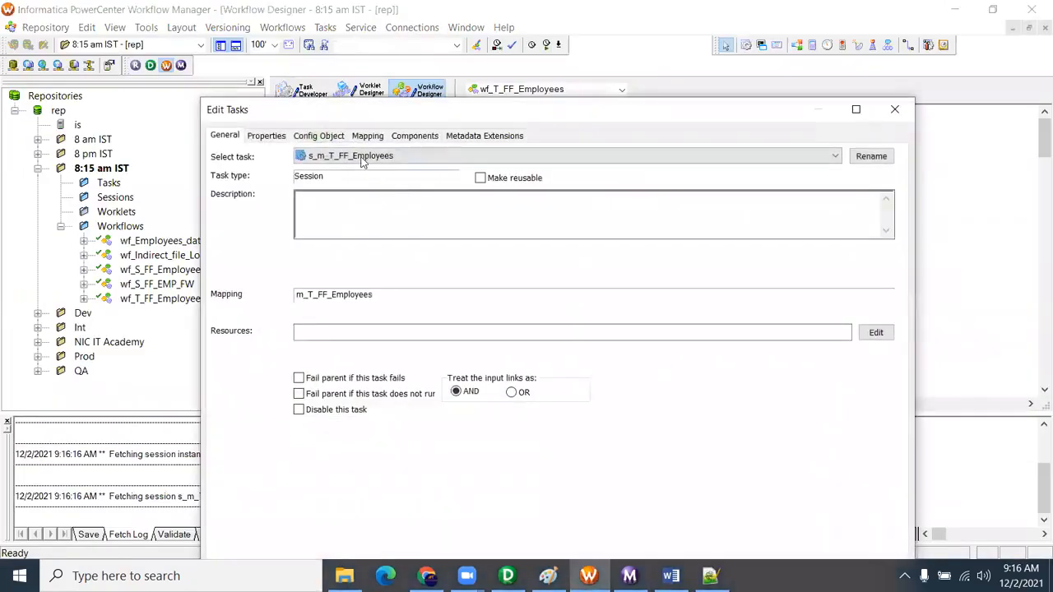
click(318, 136)
click(303, 348)
click(504, 345)
text(RemoveOutputHeaderHash)
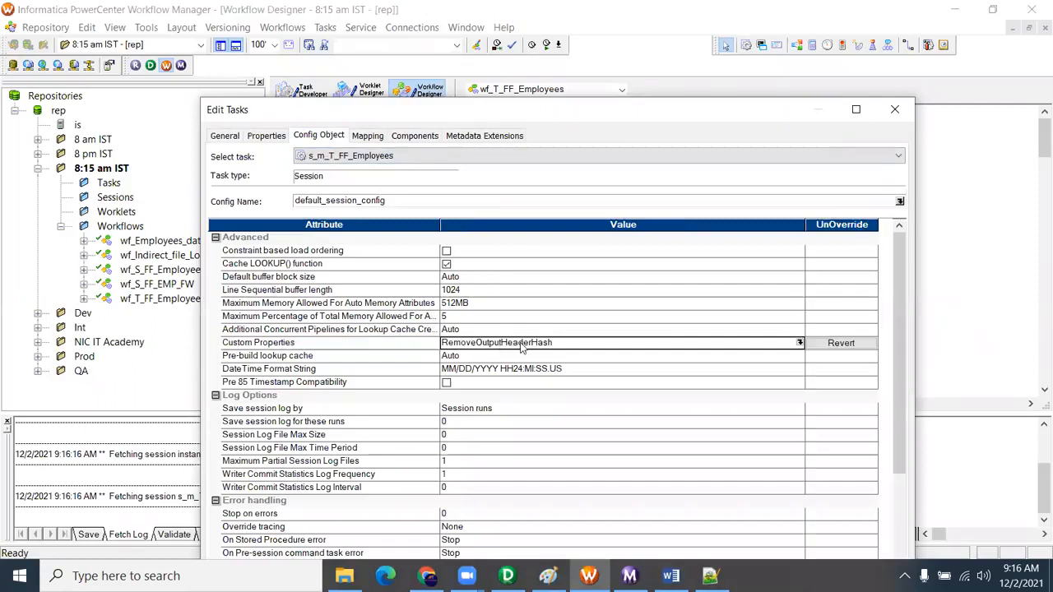
Add a custom property pair to the session with attribute RemoveOutputHeaderHash and value Yes.
click(799, 343)
click(705, 308)
click(465, 337)
text(RemoveOutputHeaderHash)
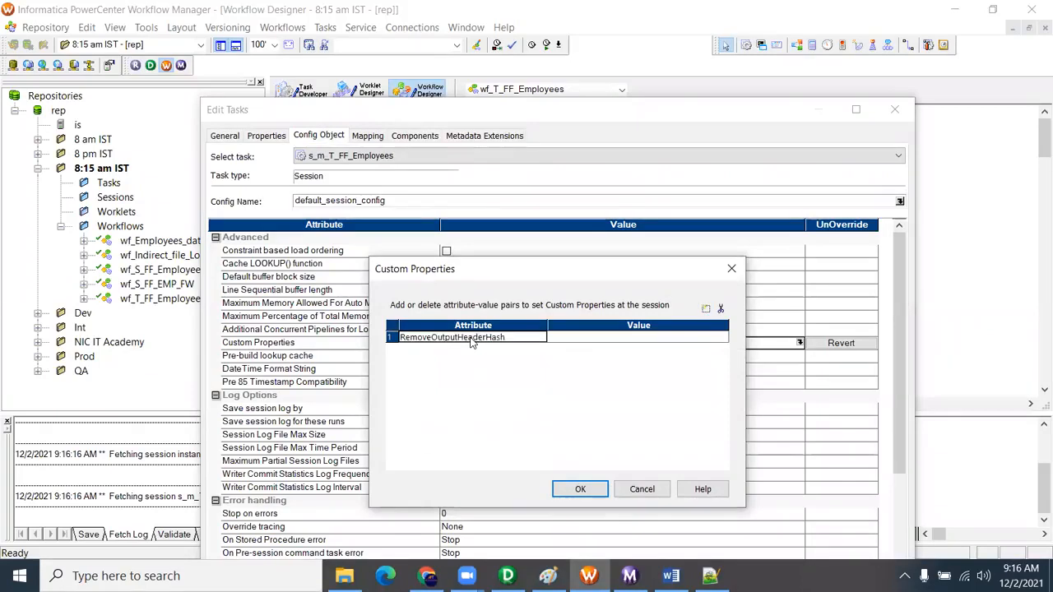
click(590, 339)
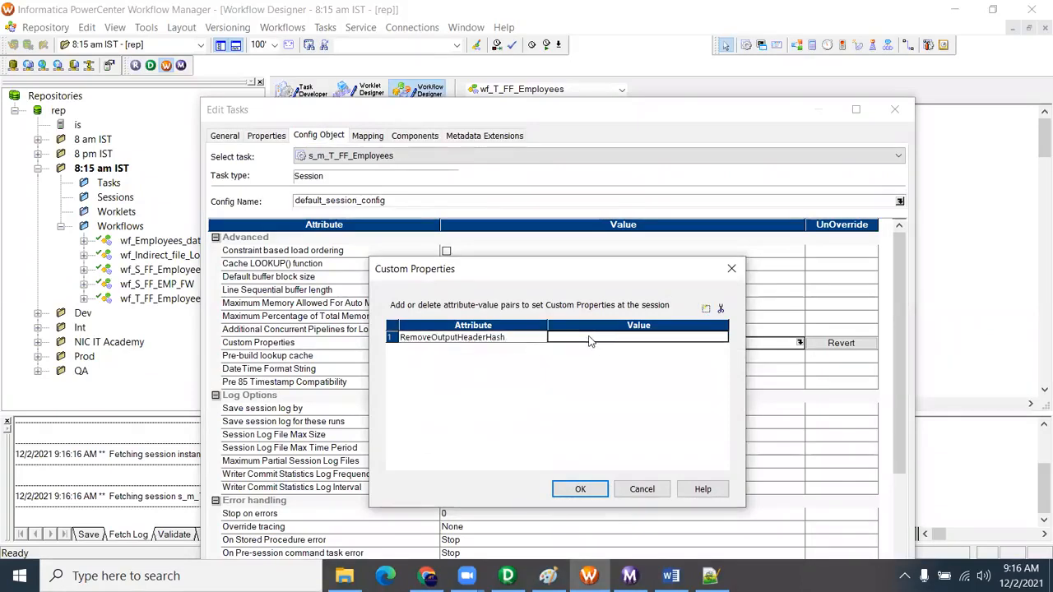
text(Yes)
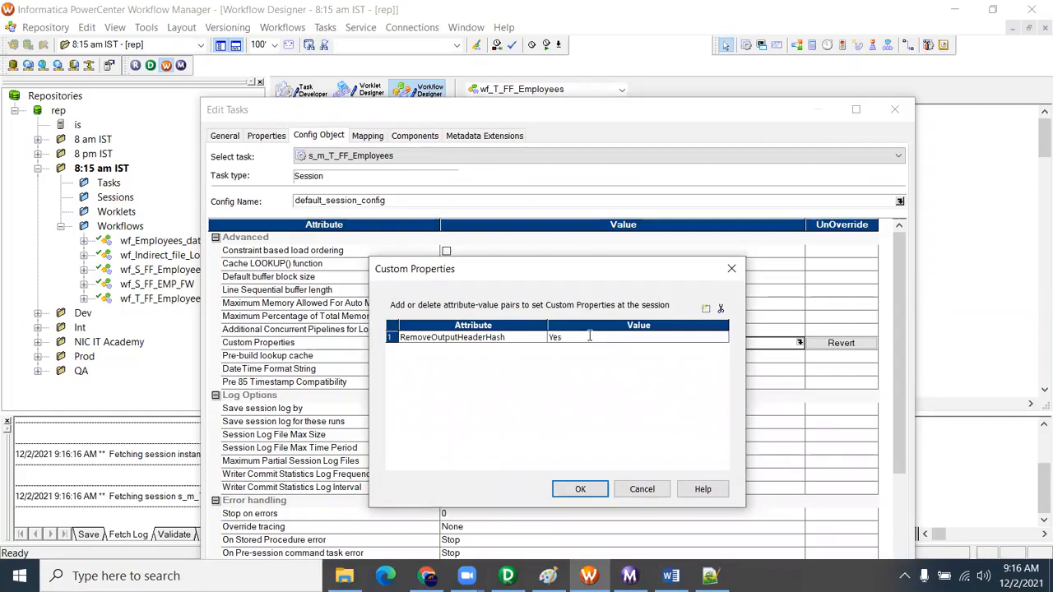
click(580, 489)
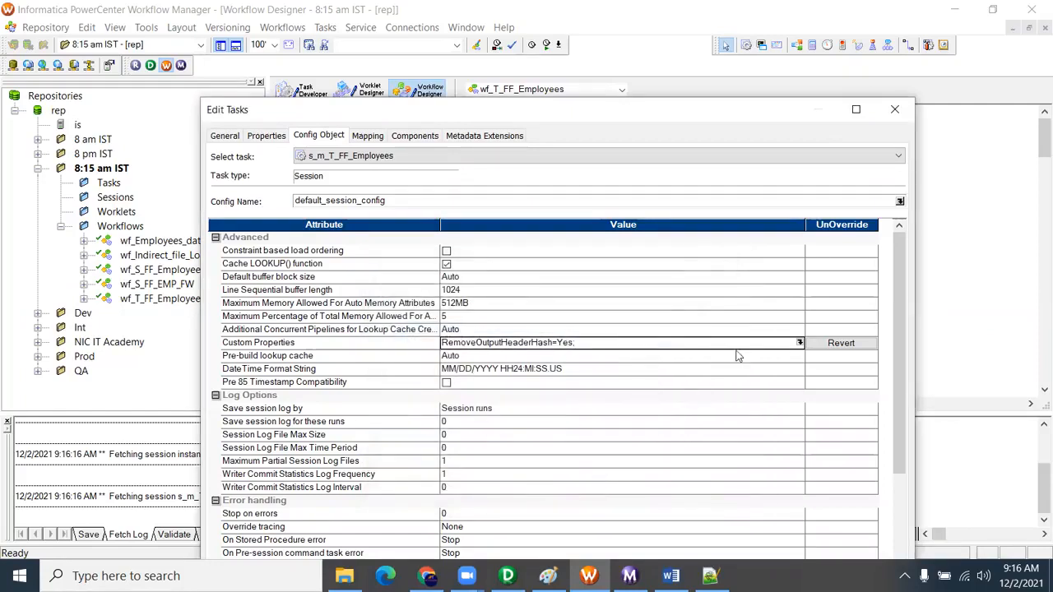
Reopen the session's Custom Properties list to review the attribute-value pair, and bring the lower part of the session settings into view.
click(799, 342)
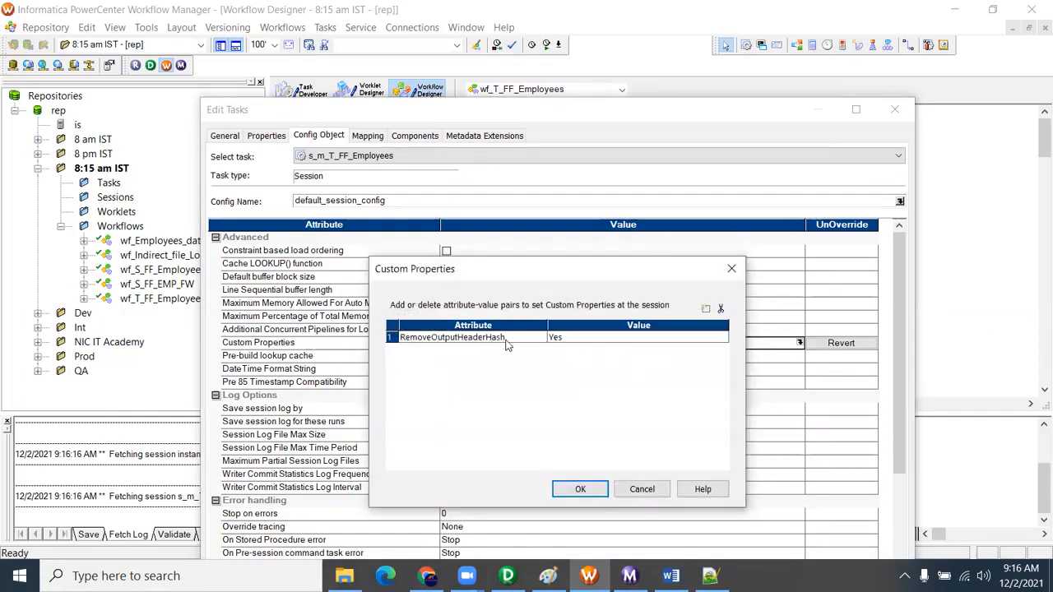
click(579, 488)
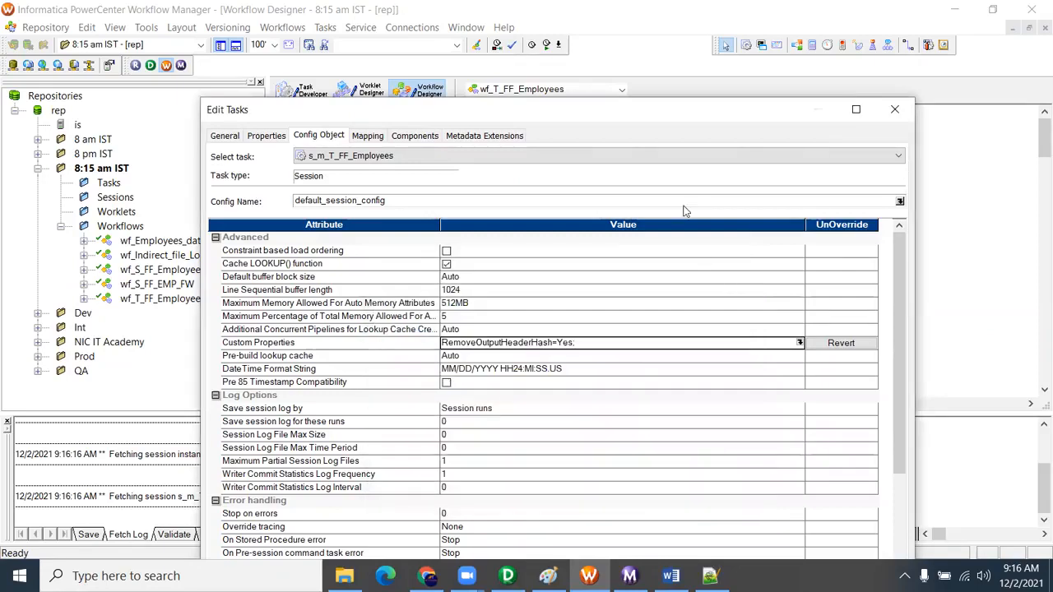
drag(623, 100, 574, 11)
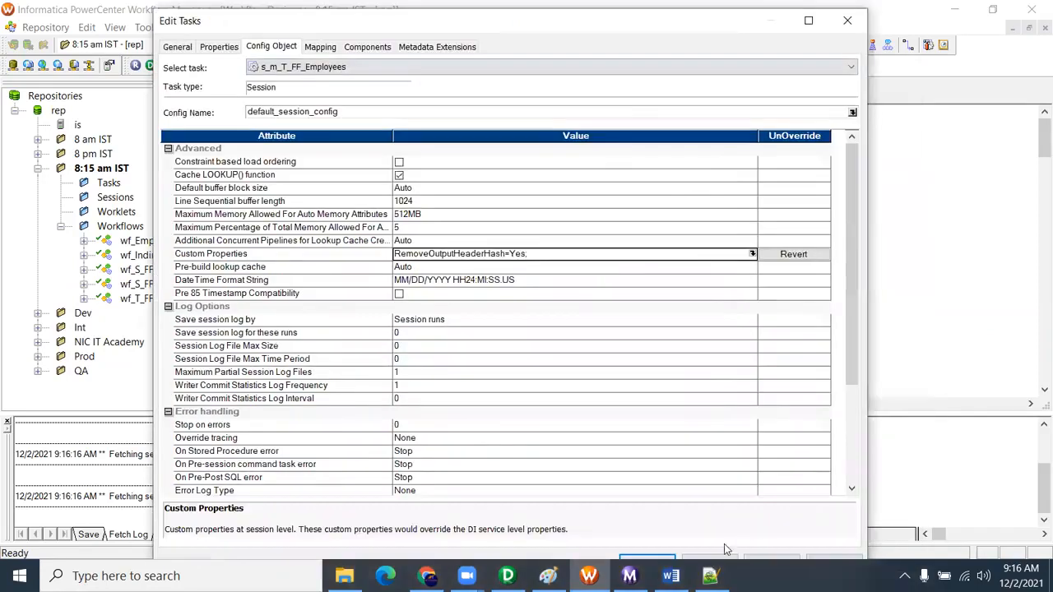
Confirm the session's RemoveOutputHeaderHash setting, then save and start the wf_T_FF_Employees workflow.
click(665, 559)
key(ctrl+s)
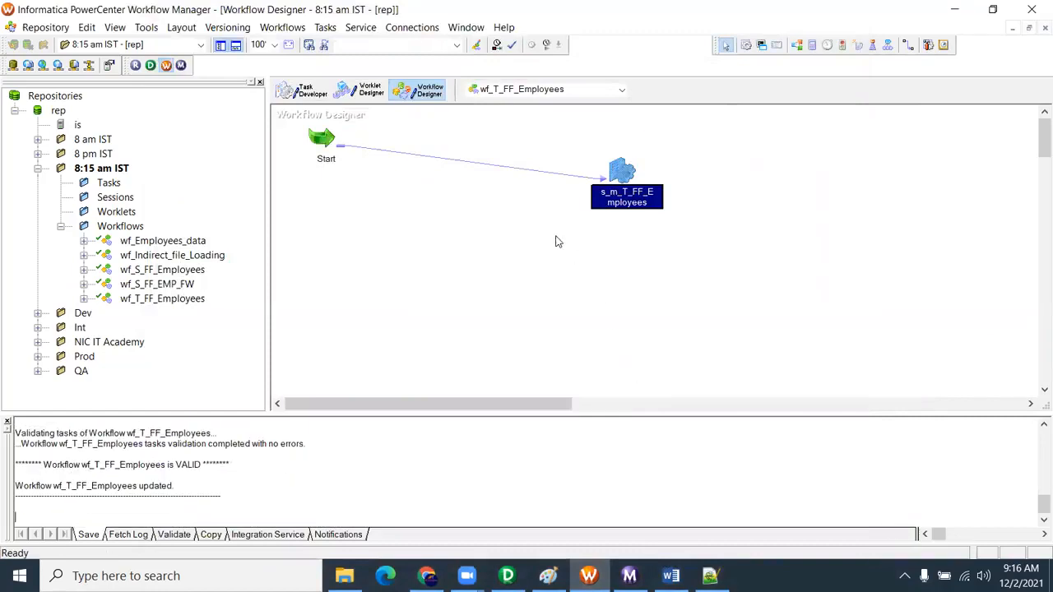
right_click(556, 235)
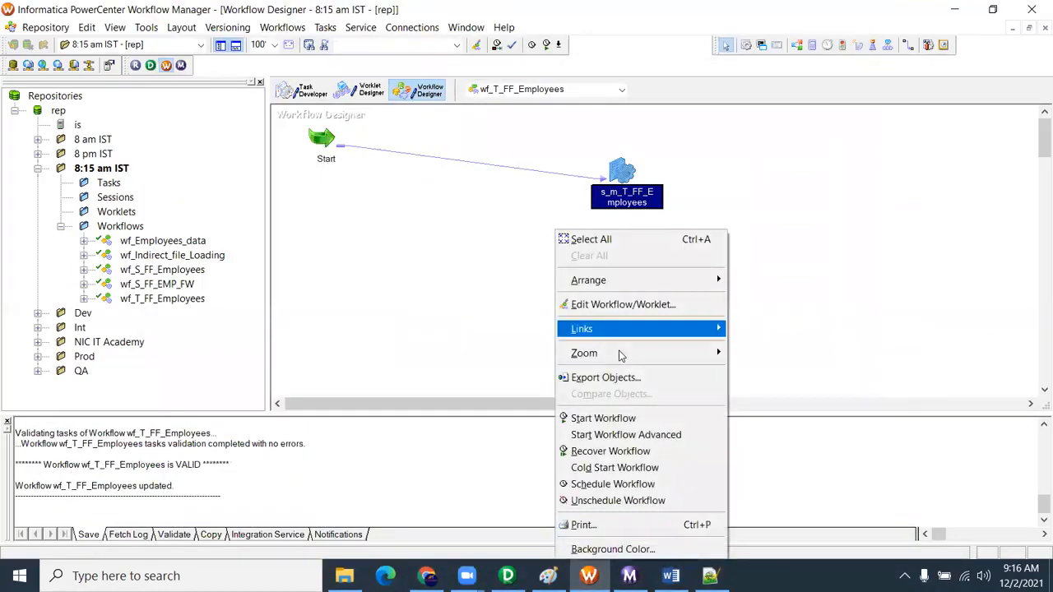
click(623, 419)
Switch to the TgtFiles folder in File Explorer and refresh it to check the modification time of t_ff_employees1.
key(alt+Tab)
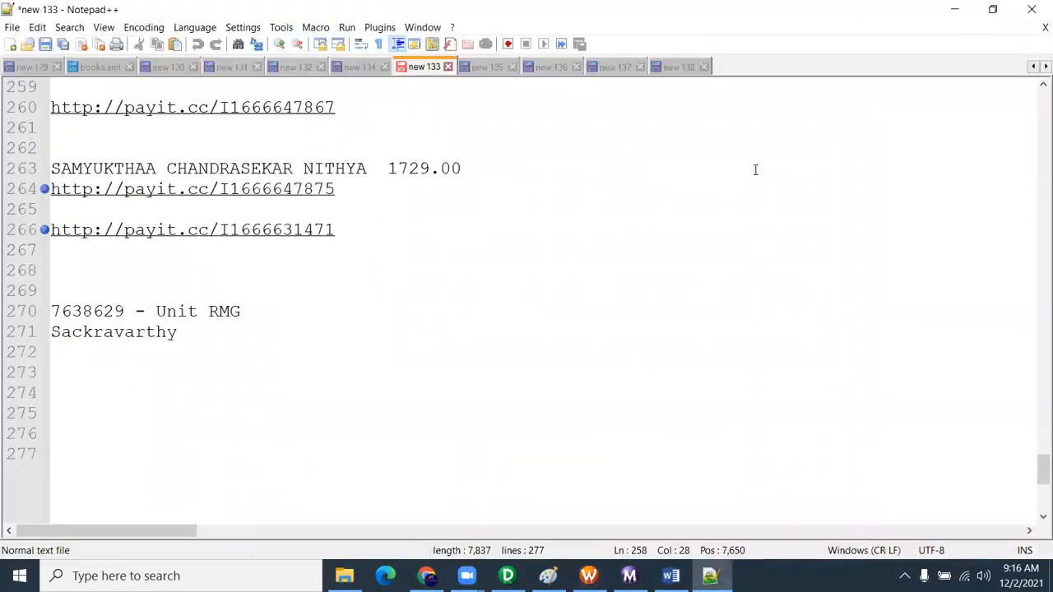
click(641, 231)
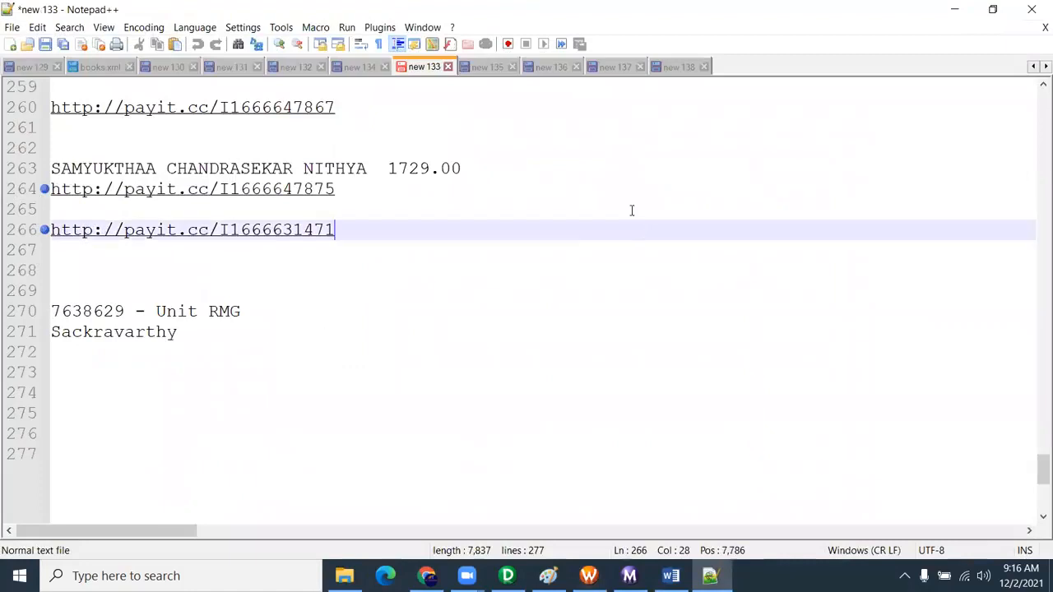
click(672, 66)
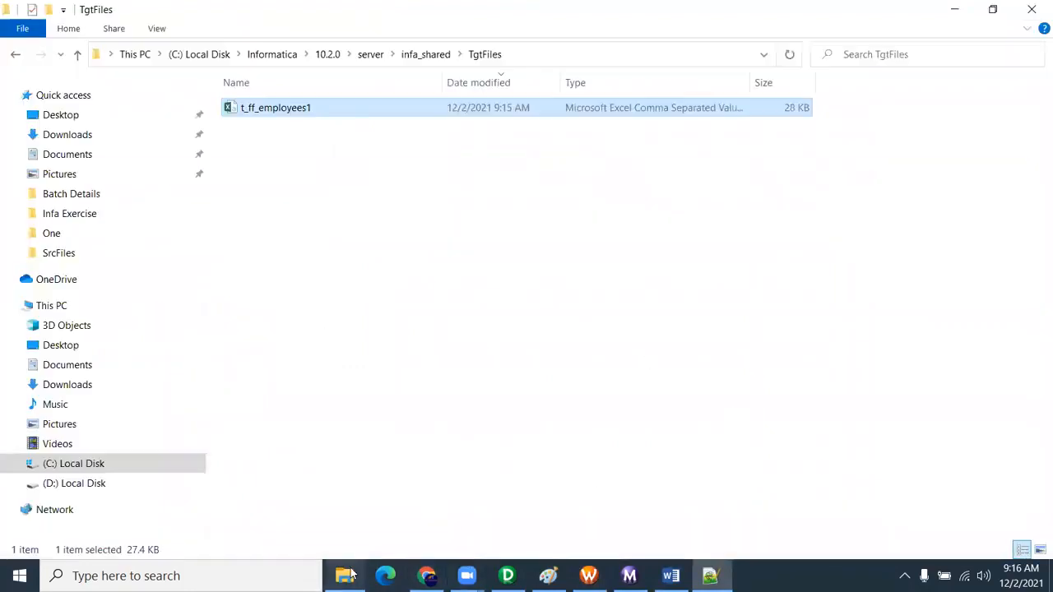
click(343, 576)
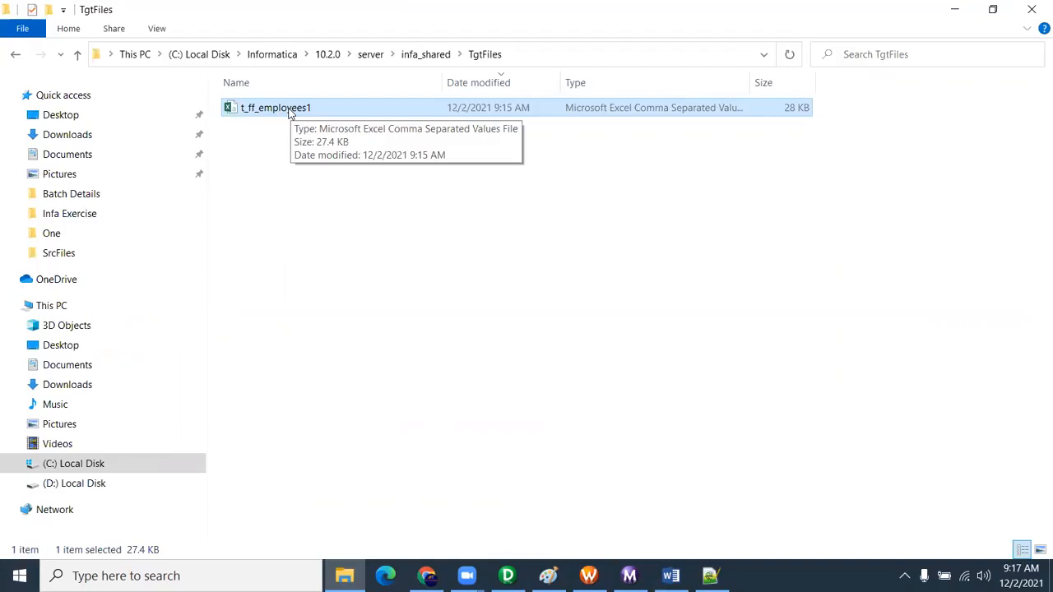
click(442, 204)
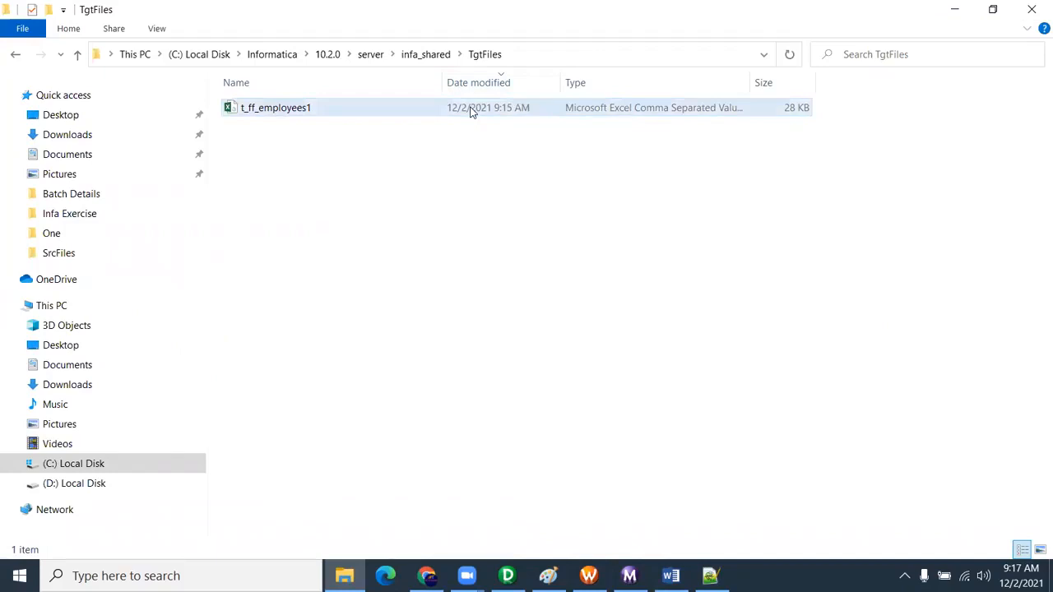
right_click(406, 152)
click(466, 222)
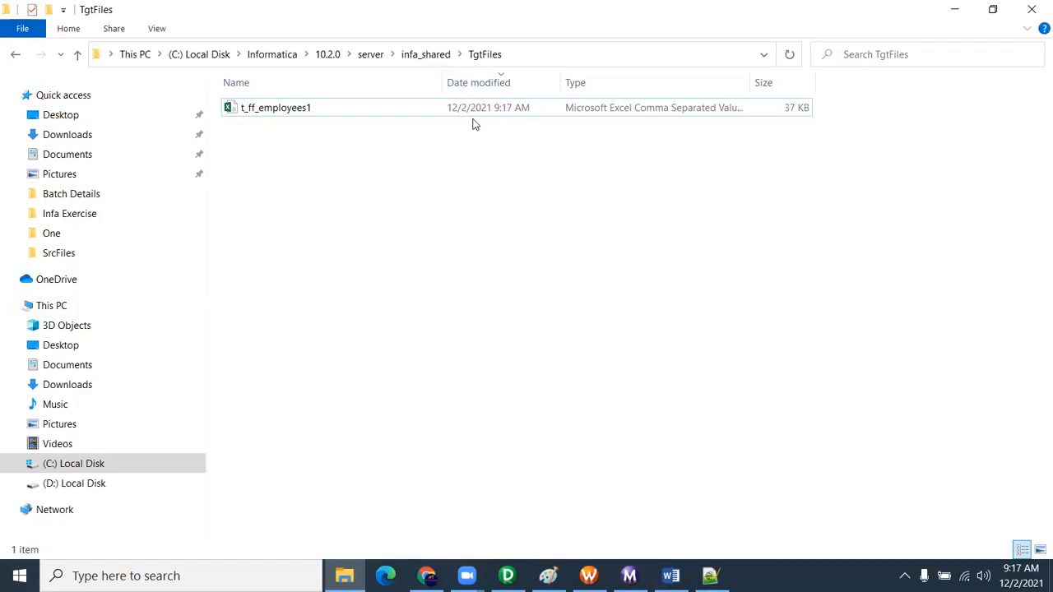
Open the regenerated t_ff_employees1 file in Notepad++ to check its header row for the '#' symbol, and close it.
click(244, 112)
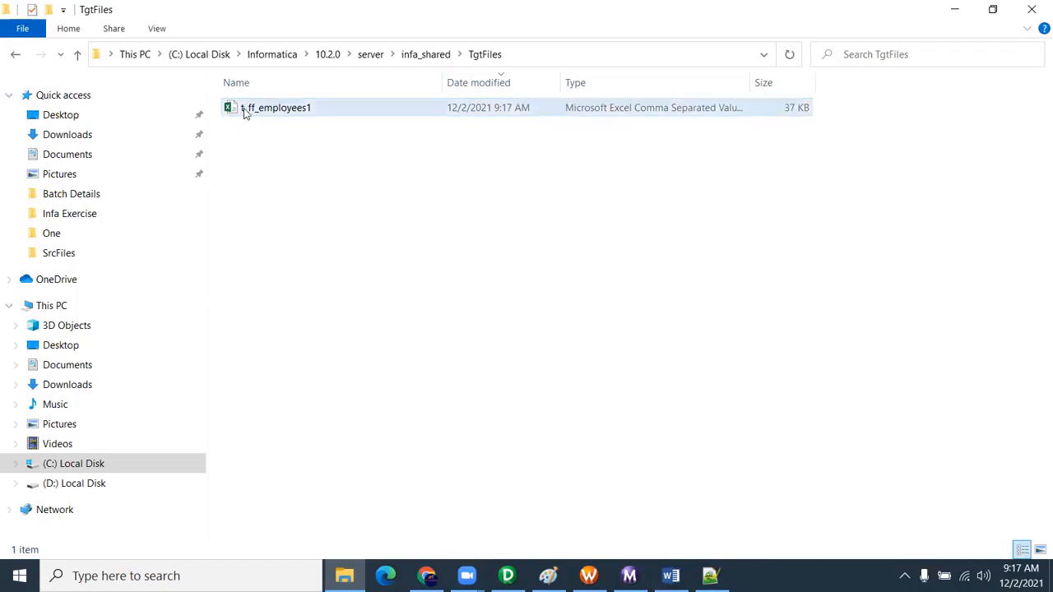
right_click(246, 112)
click(330, 211)
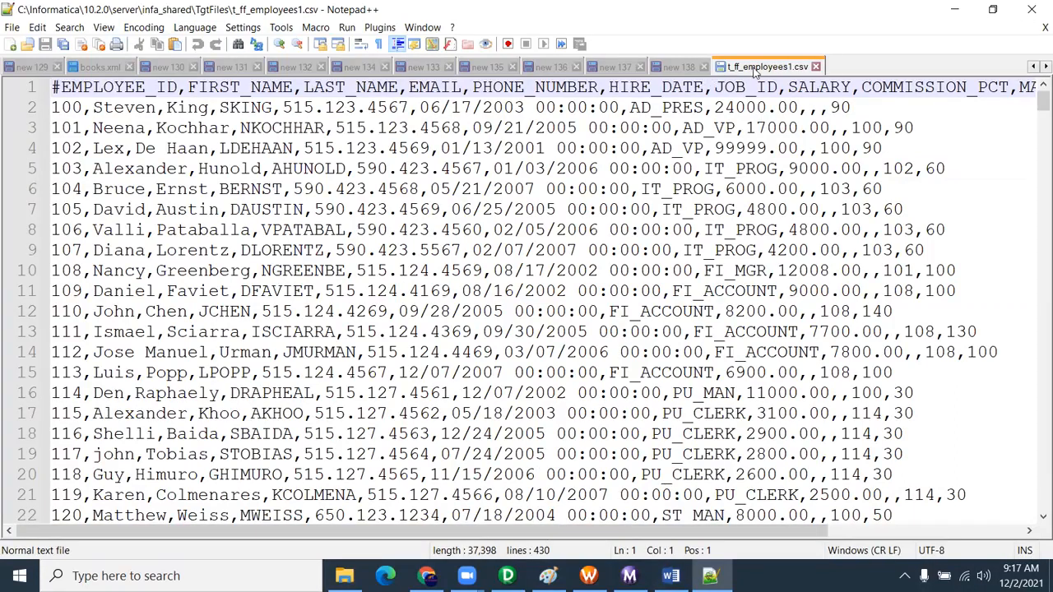
click(819, 66)
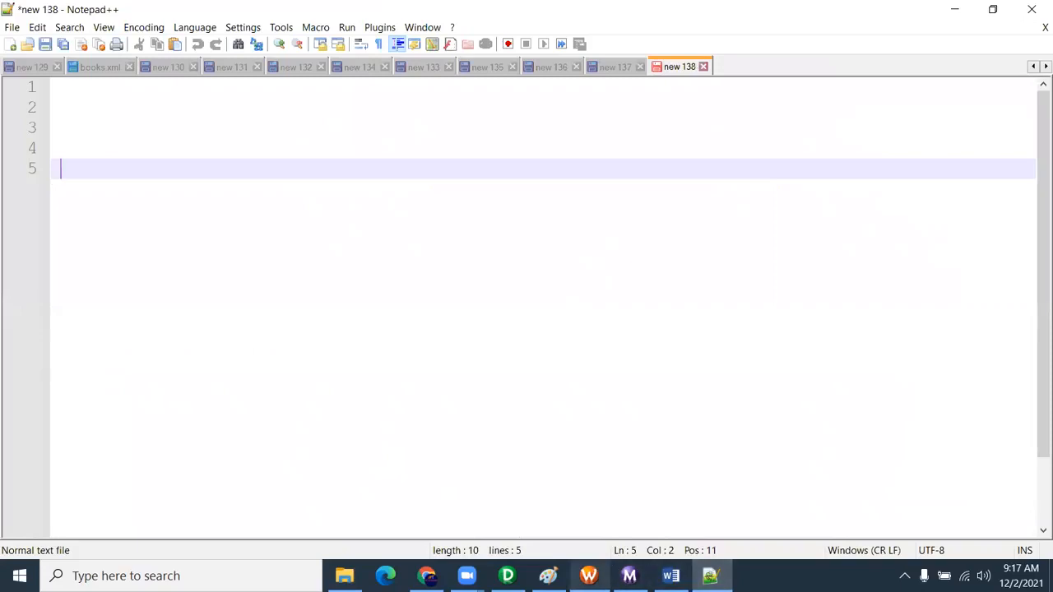
Reopen the s_m_T_FF_Employees session in Workflow Manager and review the Custom Properties value in its session configuration.
click(588, 576)
double_click(623, 175)
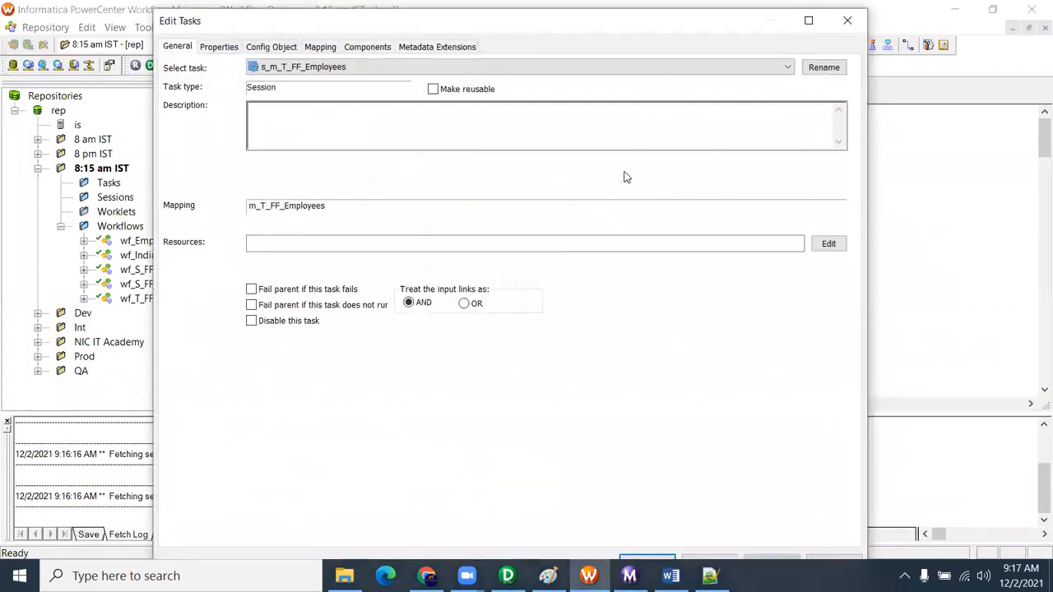
click(329, 46)
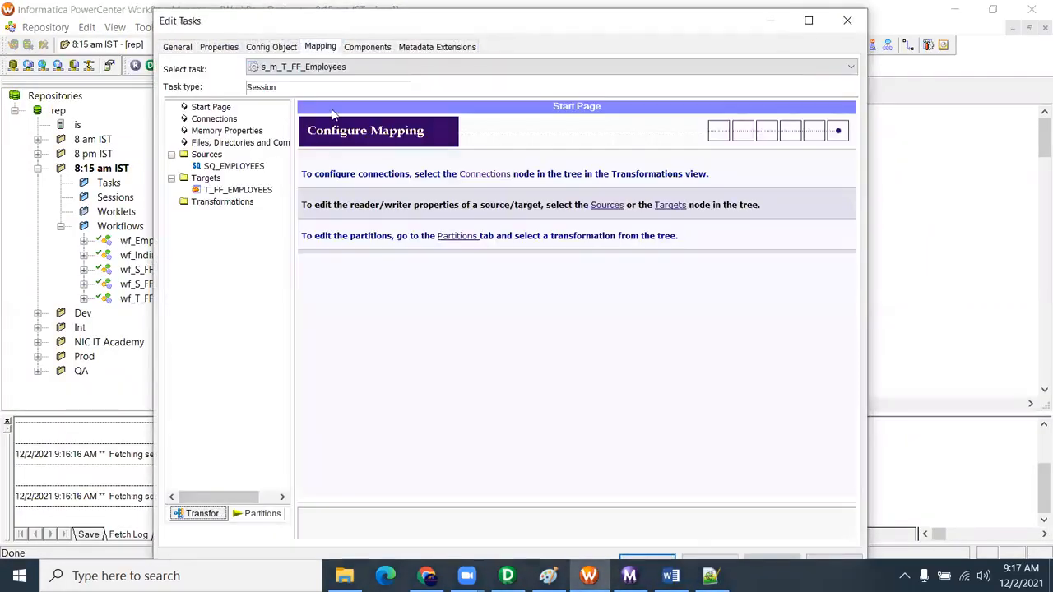
click(223, 169)
click(271, 46)
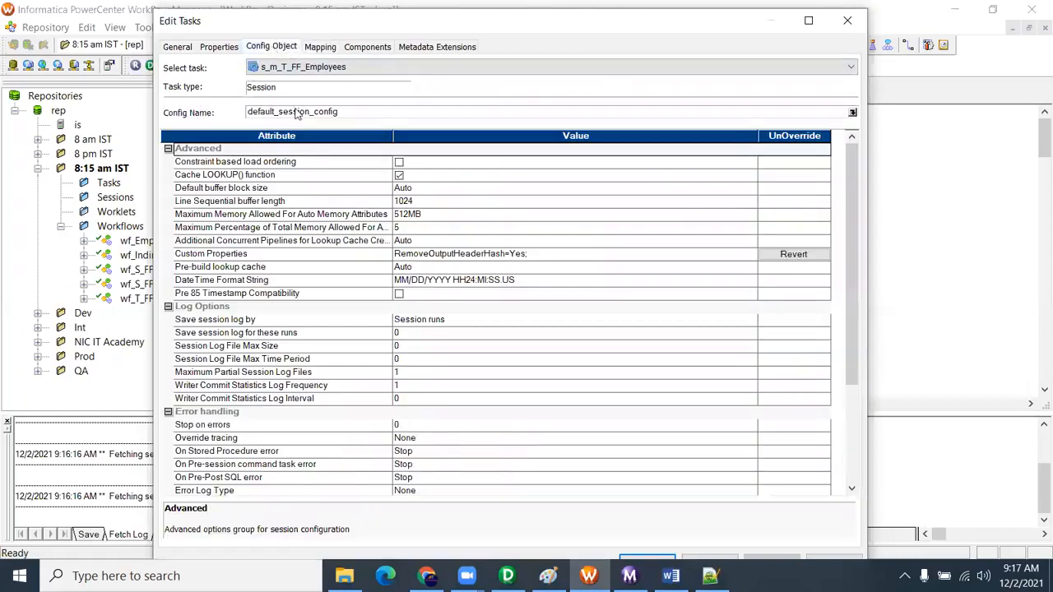
click(432, 256)
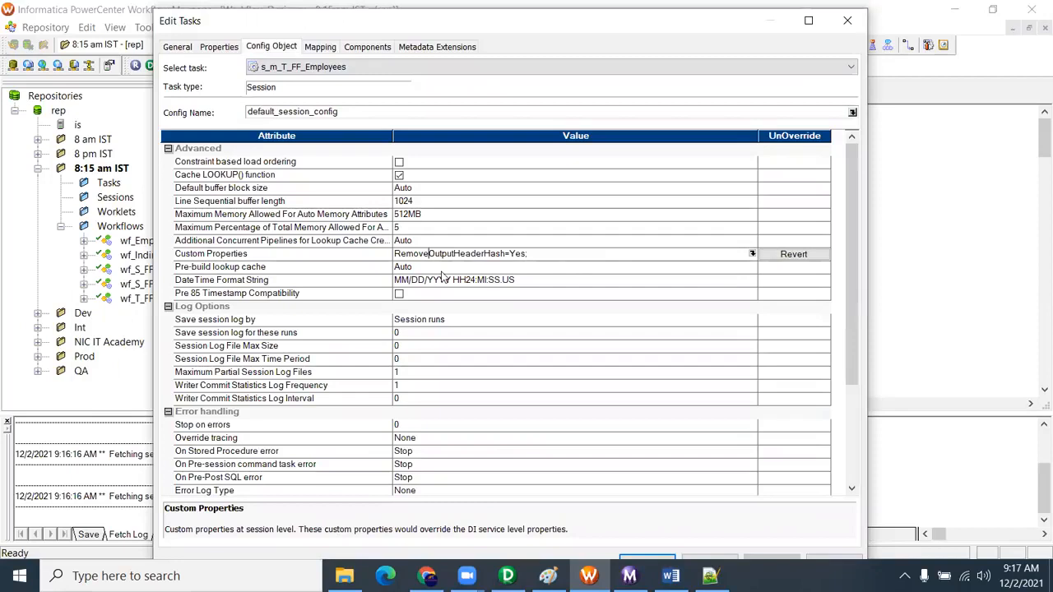
Revert the session's Custom Properties override to the value in the default session configuration.
click(755, 254)
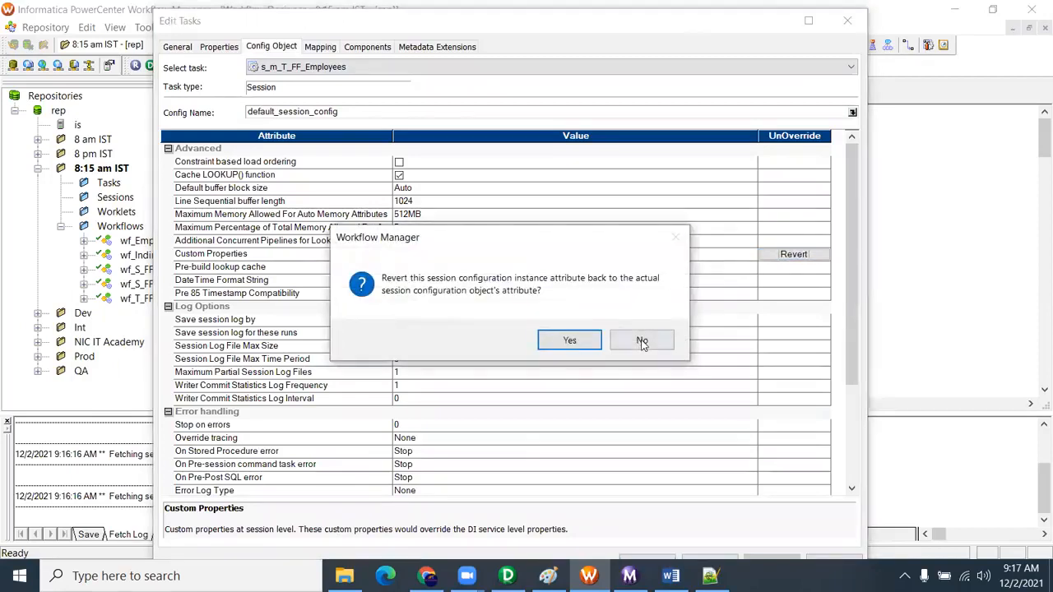
click(642, 344)
click(779, 257)
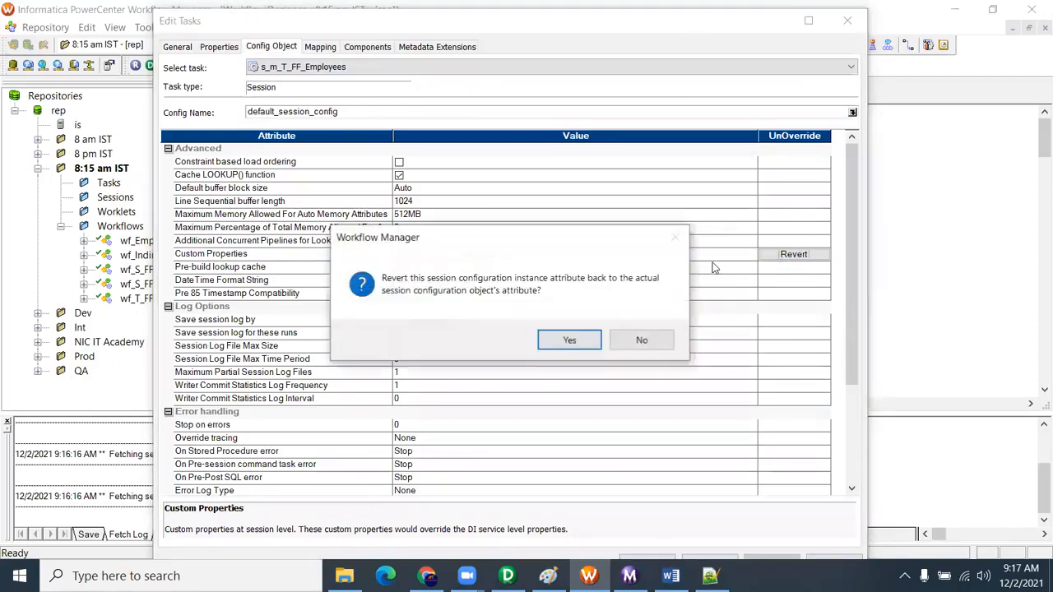
click(571, 338)
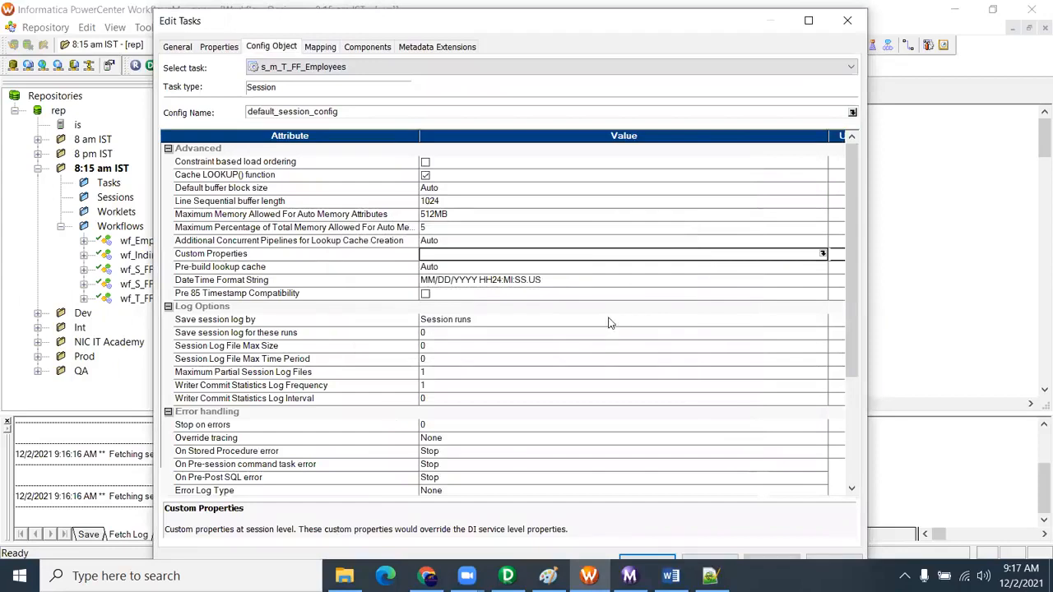
Add a new session-level custom property pair with attribute RemoveOutputHeaderHash and value Yes.
click(823, 254)
click(658, 219)
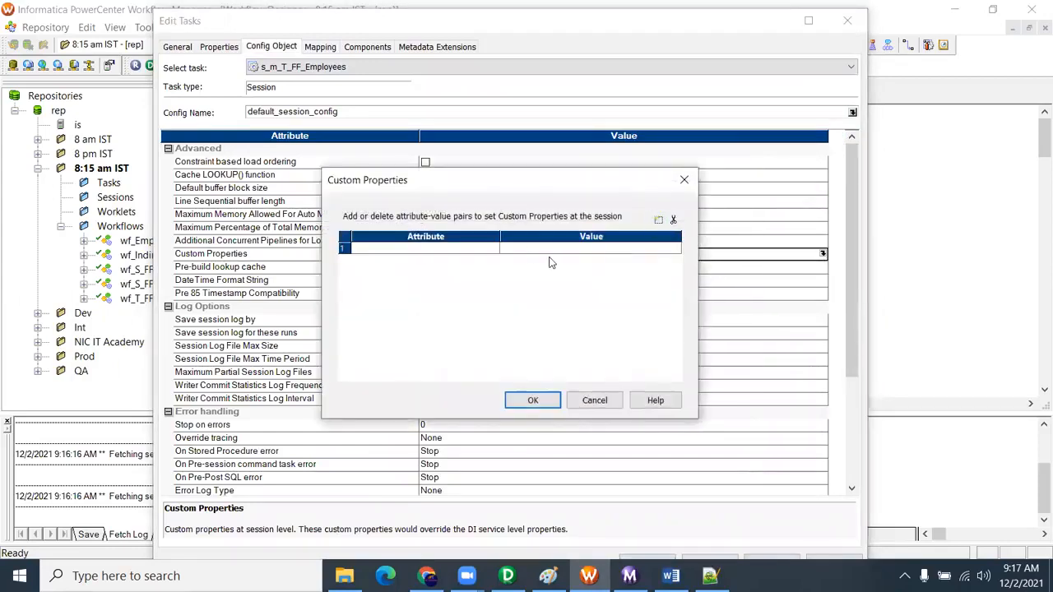
click(428, 249)
text(RemoveOutputHeaderHash)
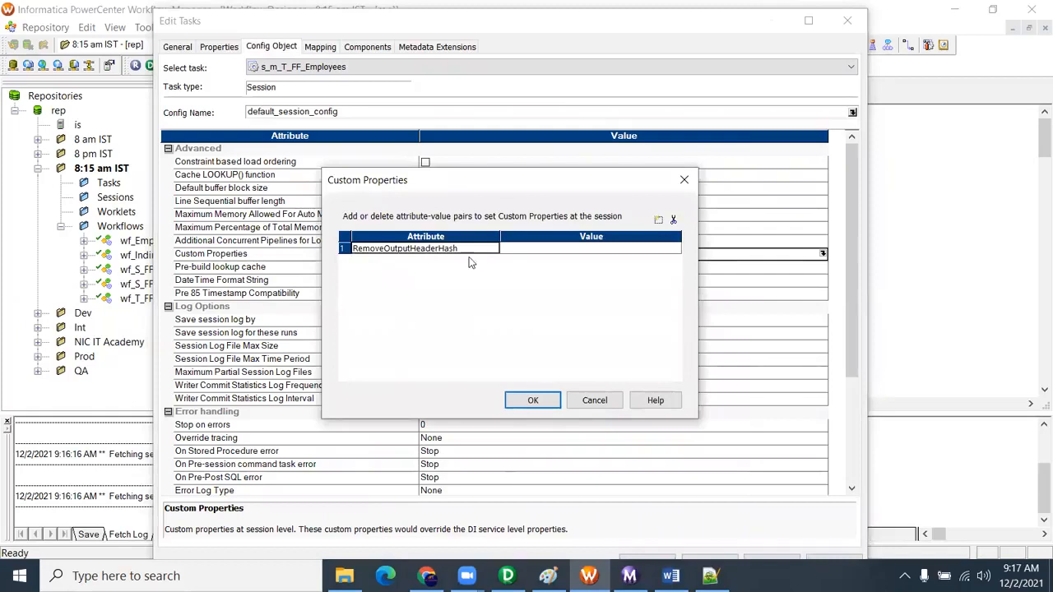
click(517, 252)
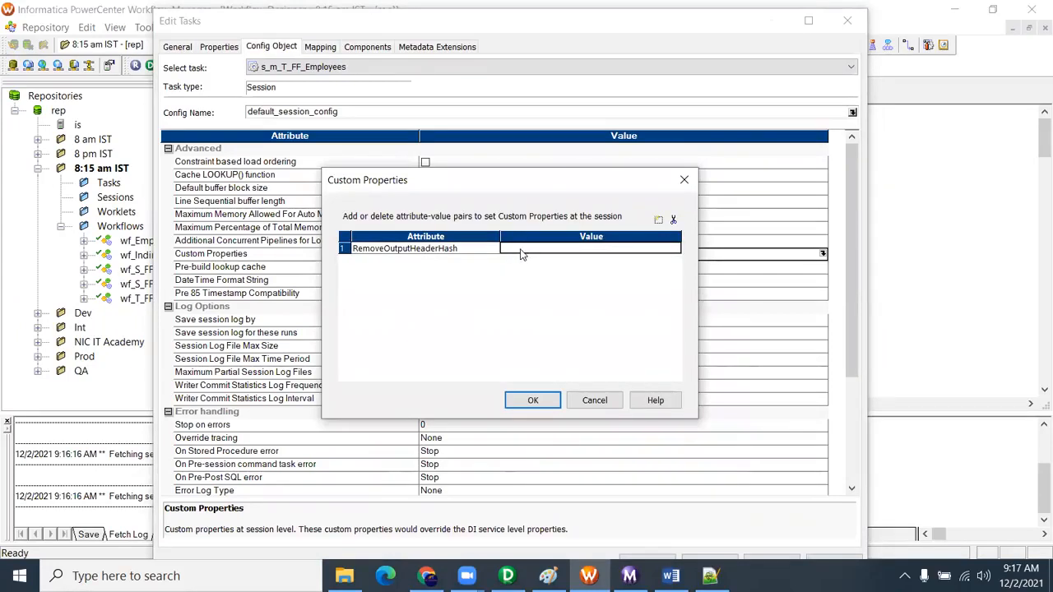
text(Yes)
click(529, 399)
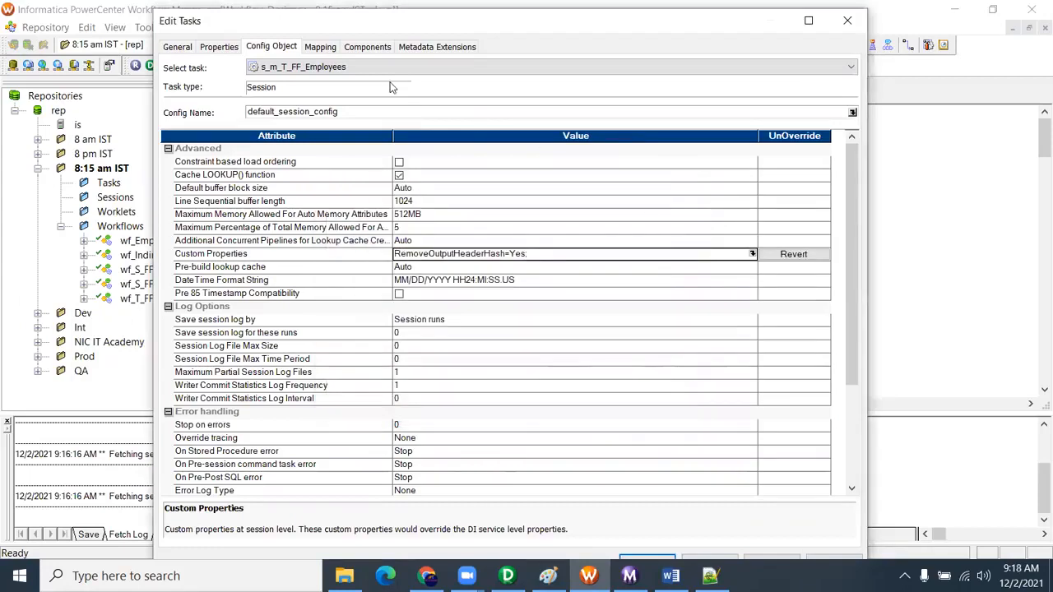
Accept the re-entered session settings, save wf_T_FF_Employees, and run the workflow again.
double_click(333, 33)
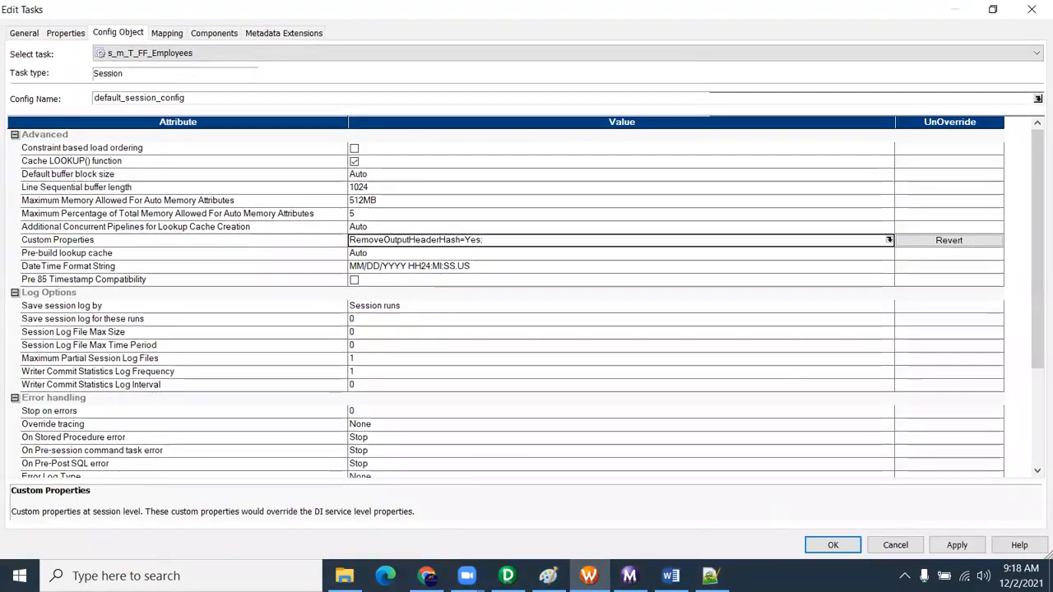
click(851, 547)
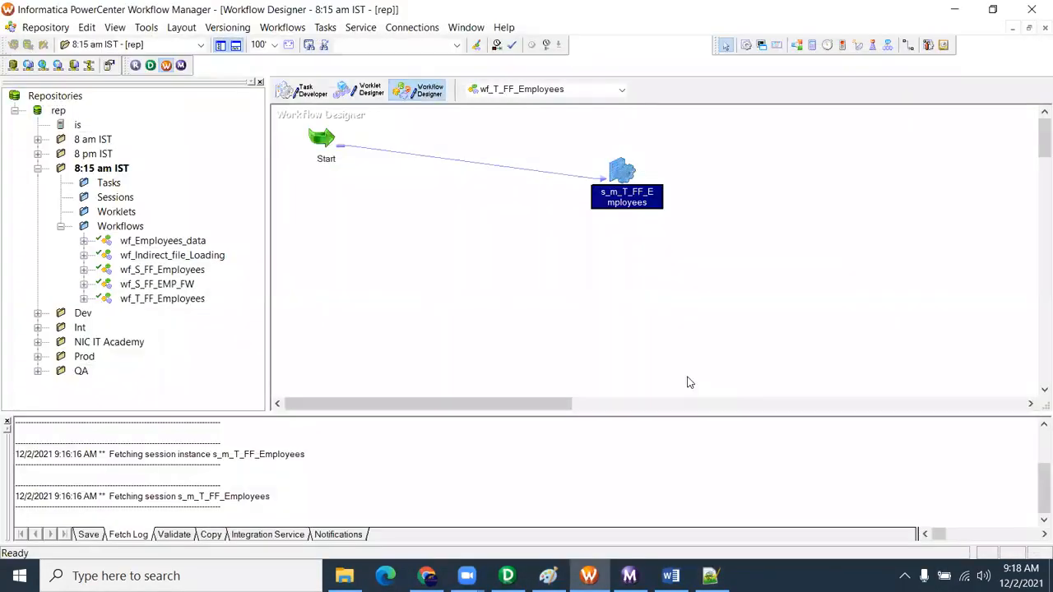
key(ctrl+s)
right_click(494, 273)
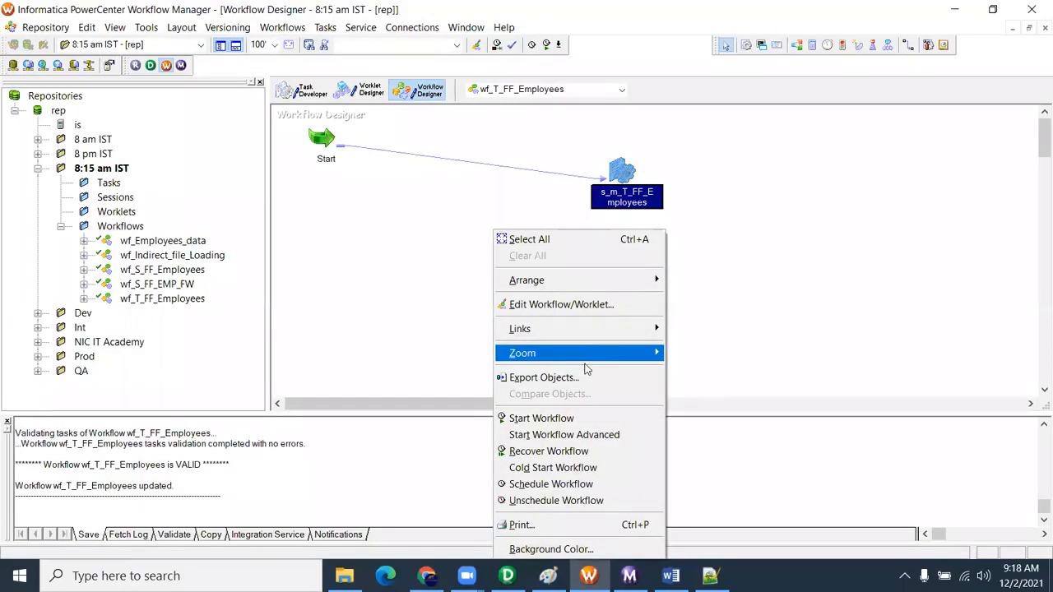
click(573, 422)
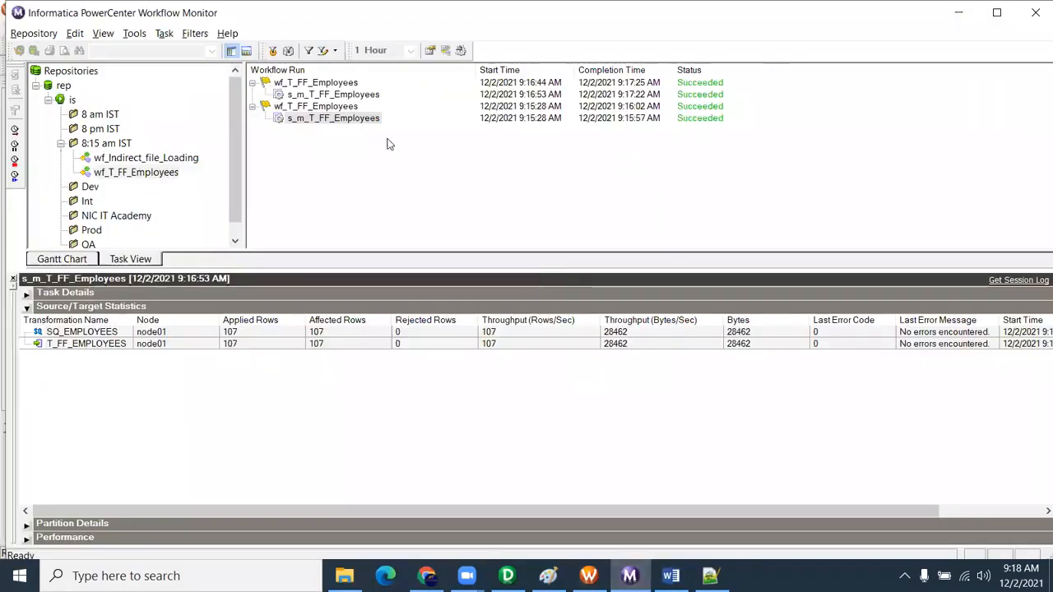
Select the 9:16:53 AM run of s_m_T_FF_Employees in Workflow Monitor, and return to the TgtFiles folder in File Explorer.
click(355, 97)
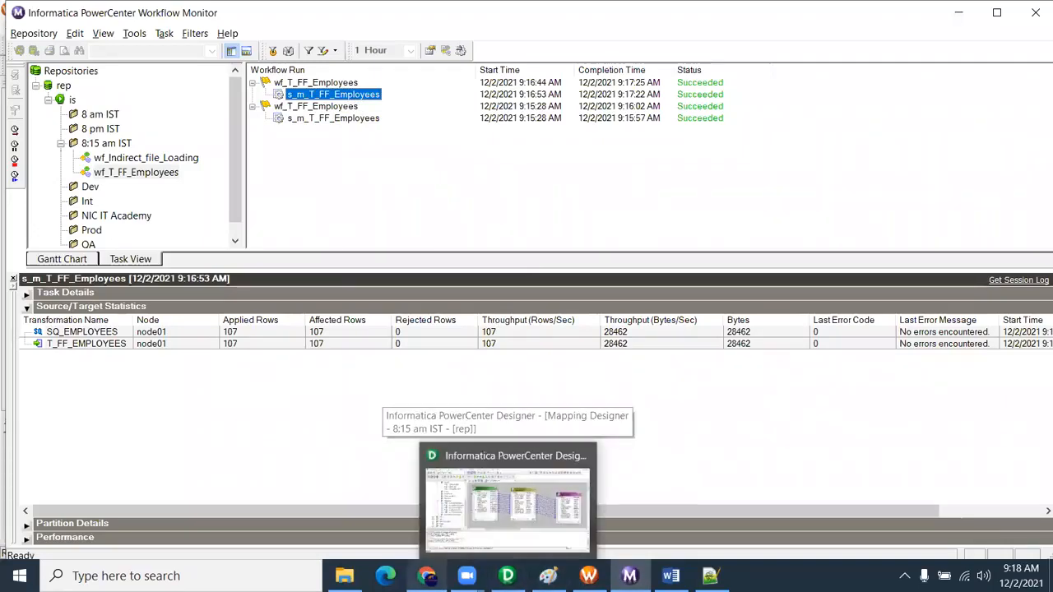
mouse_move(426, 575)
mouse_move(344, 576)
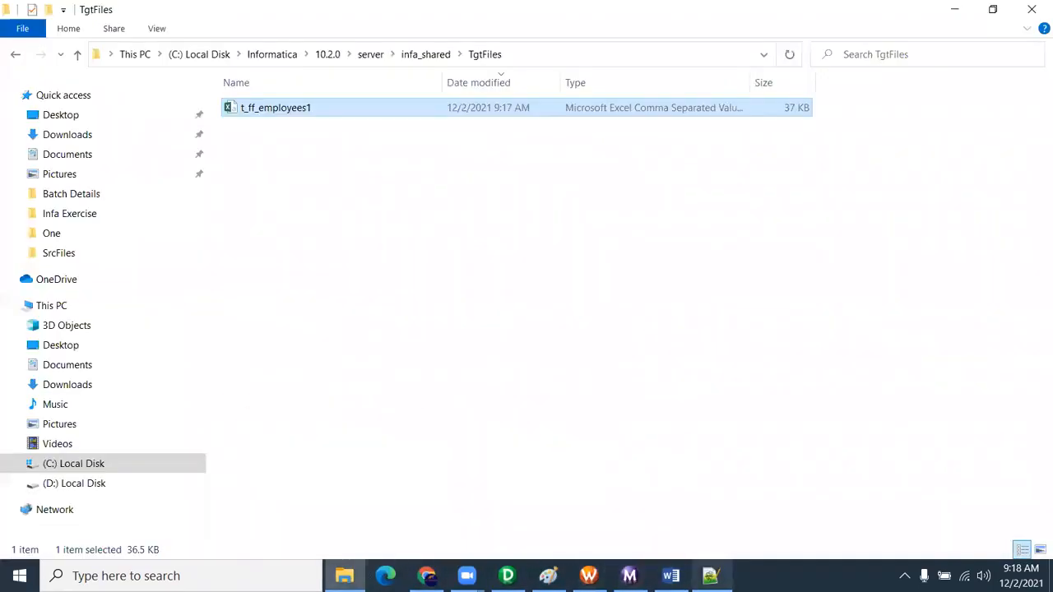
click(711, 576)
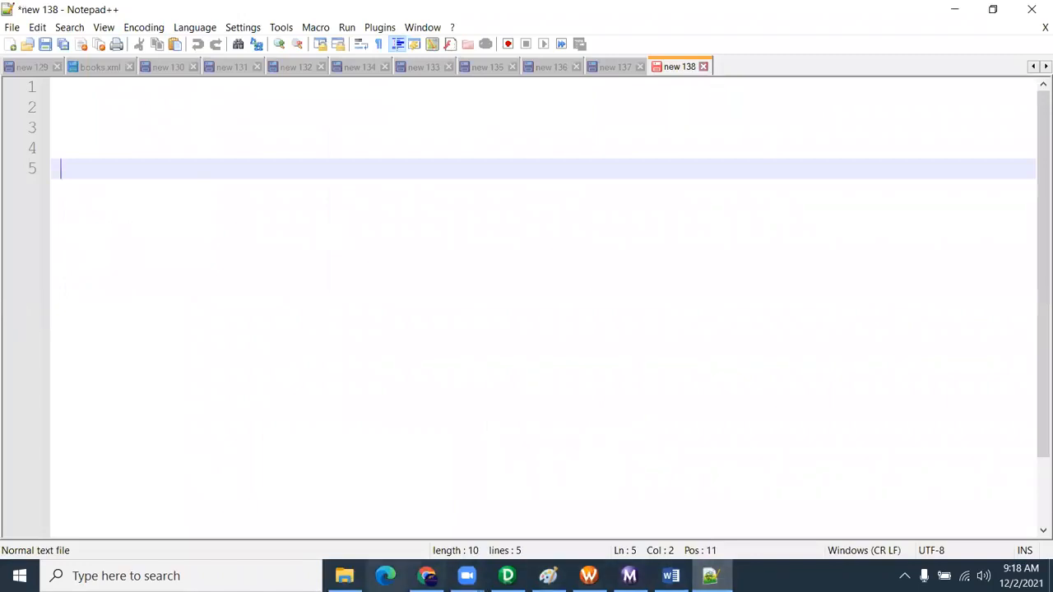
click(343, 576)
Refresh the TgtFiles folder repeatedly to check the modification time of t_ff_employees1, and check the workflow's run status in Workflow Monitor.
right_click(436, 156)
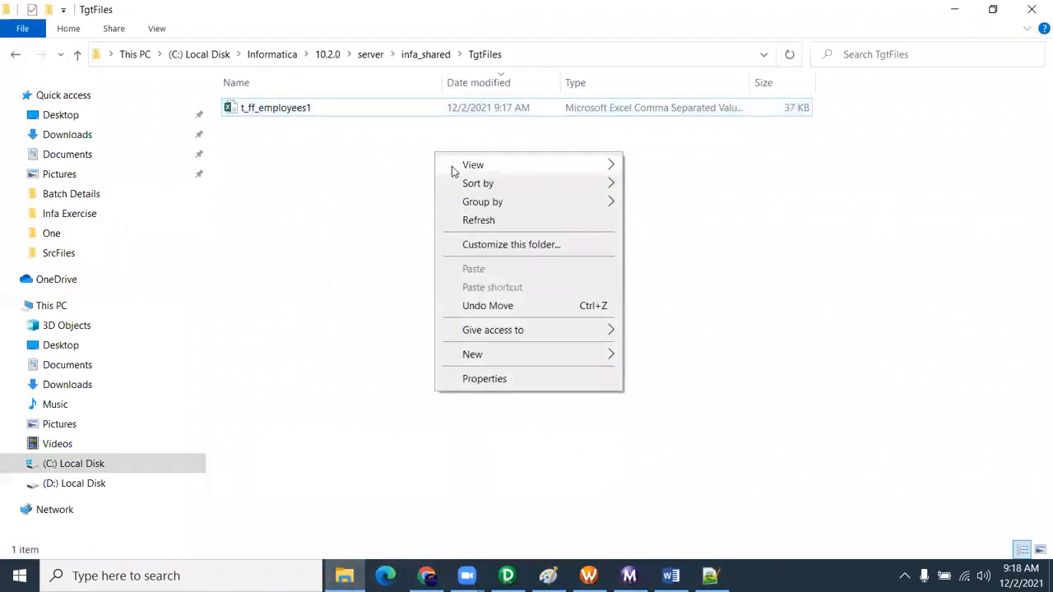
click(467, 220)
right_click(366, 188)
click(411, 258)
right_click(295, 159)
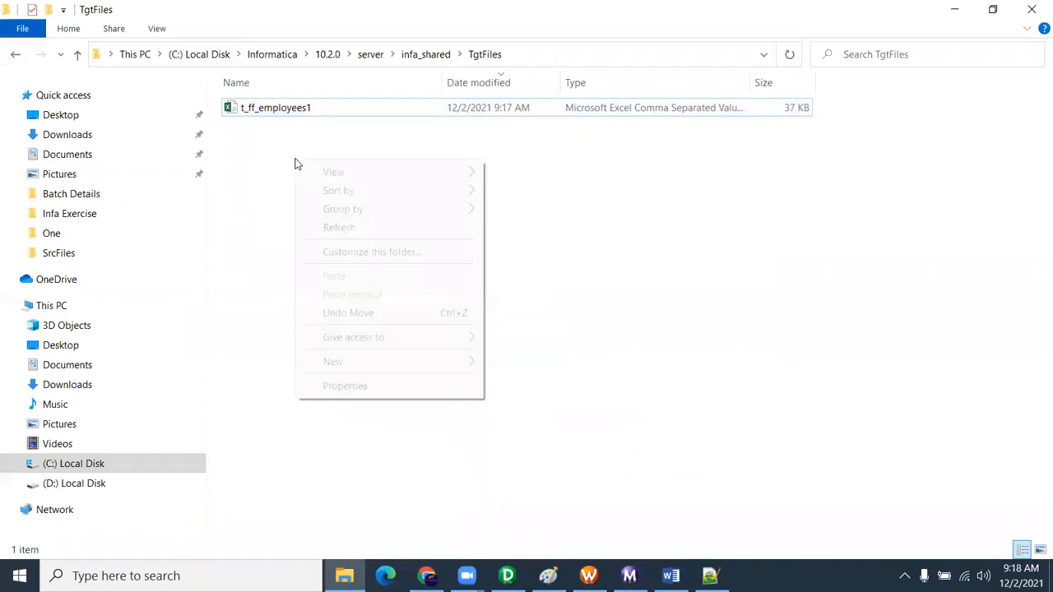
click(319, 228)
right_click(297, 162)
click(325, 231)
right_click(313, 188)
click(345, 256)
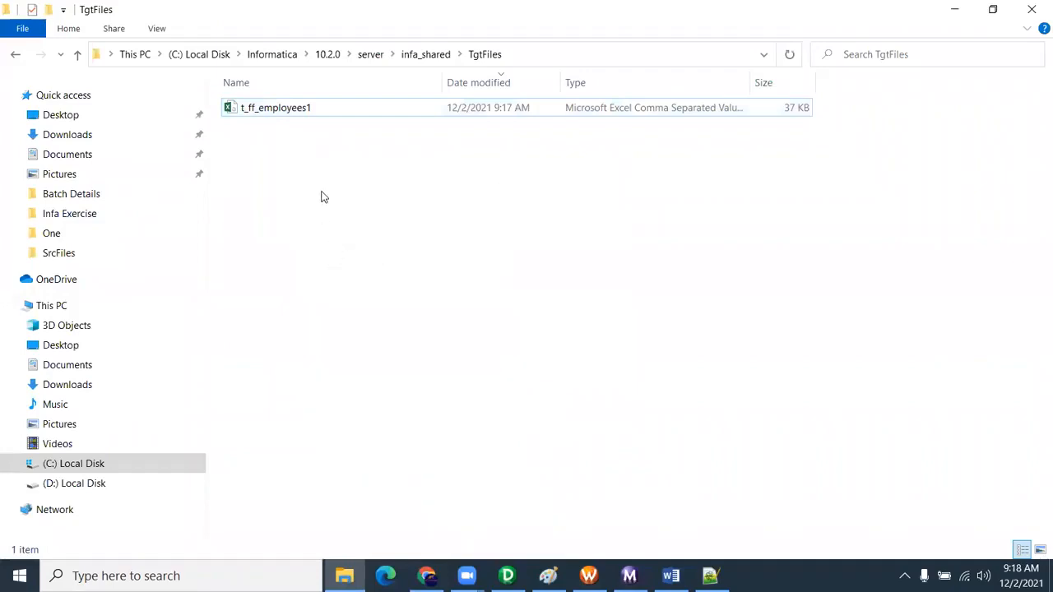
right_click(321, 196)
click(362, 259)
right_click(331, 205)
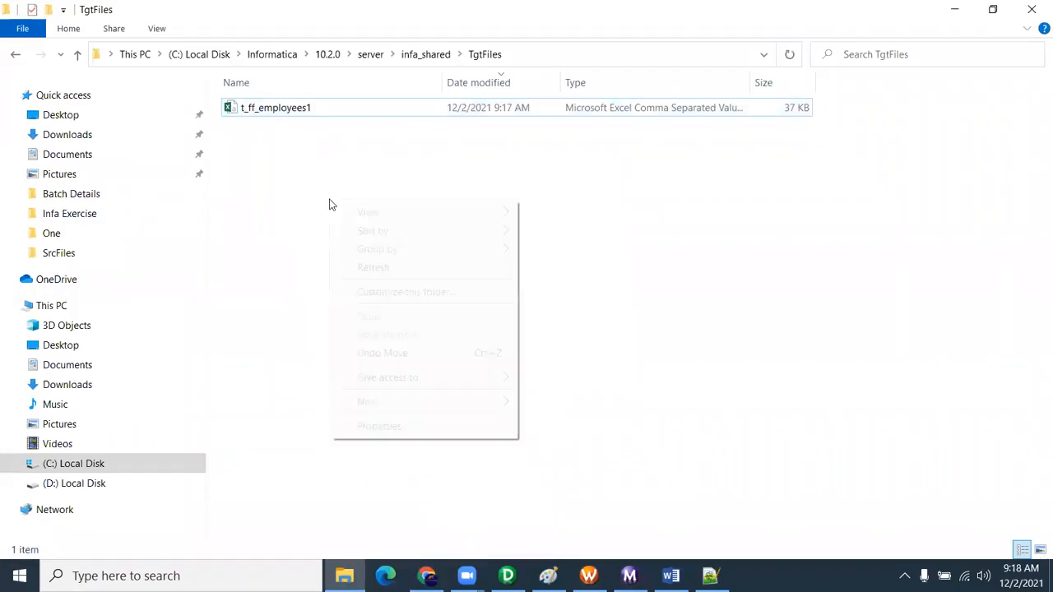
click(375, 268)
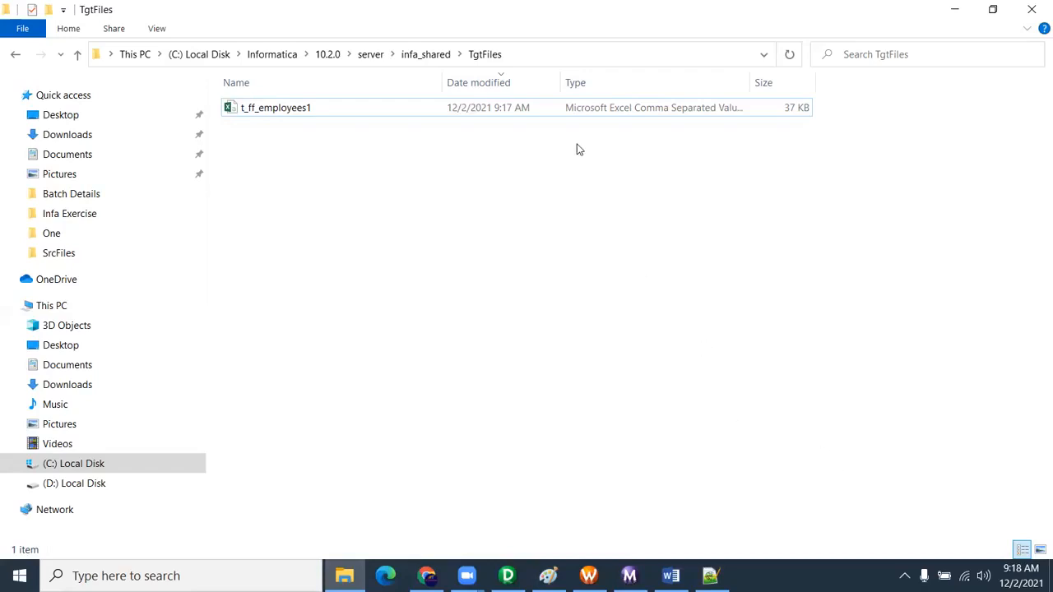
click(630, 575)
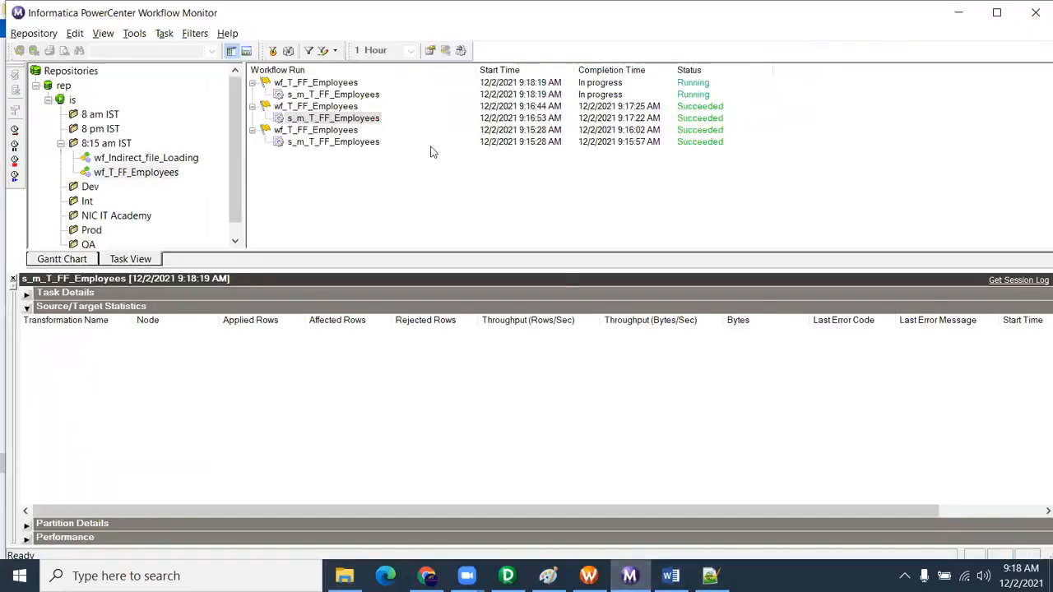
Select the latest s_m_T_FF_Employees run, open t_ff_employees1 in Excel to examine its header and last rows, and close it without saving.
click(369, 96)
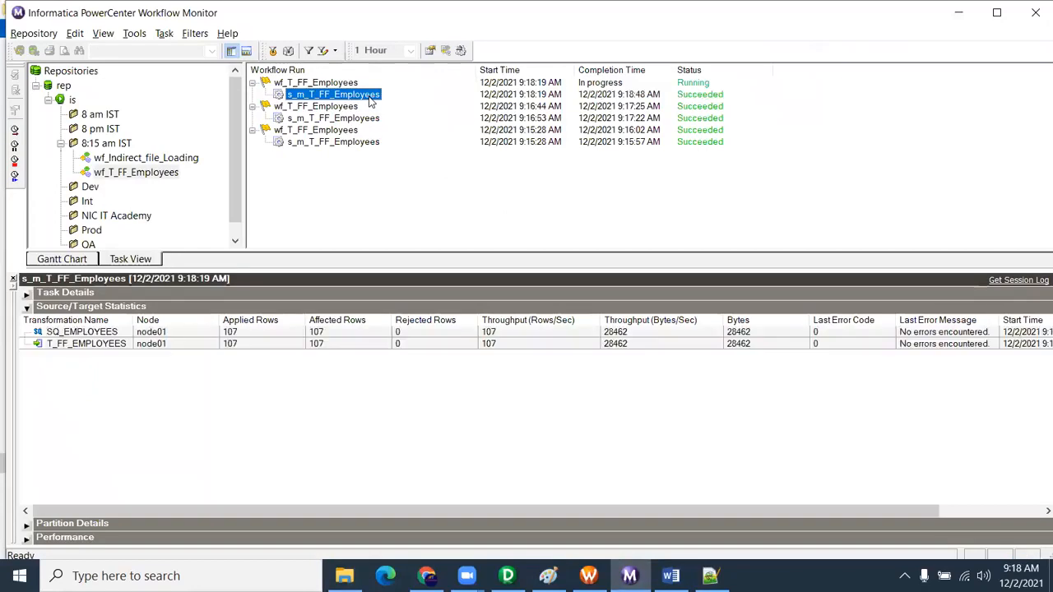
key(alt+Tab)
double_click(317, 113)
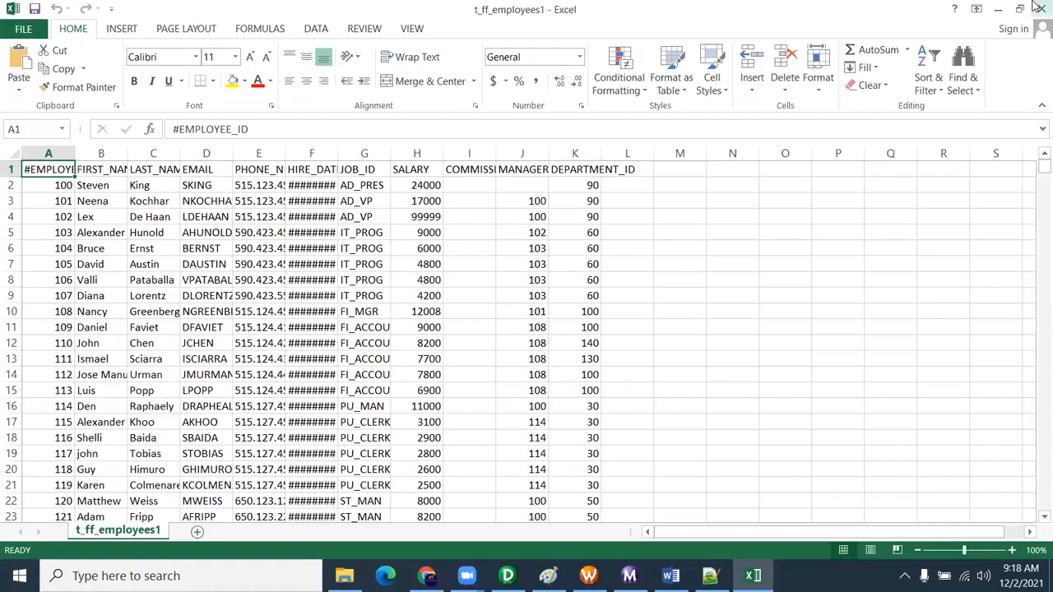
click(181, 129)
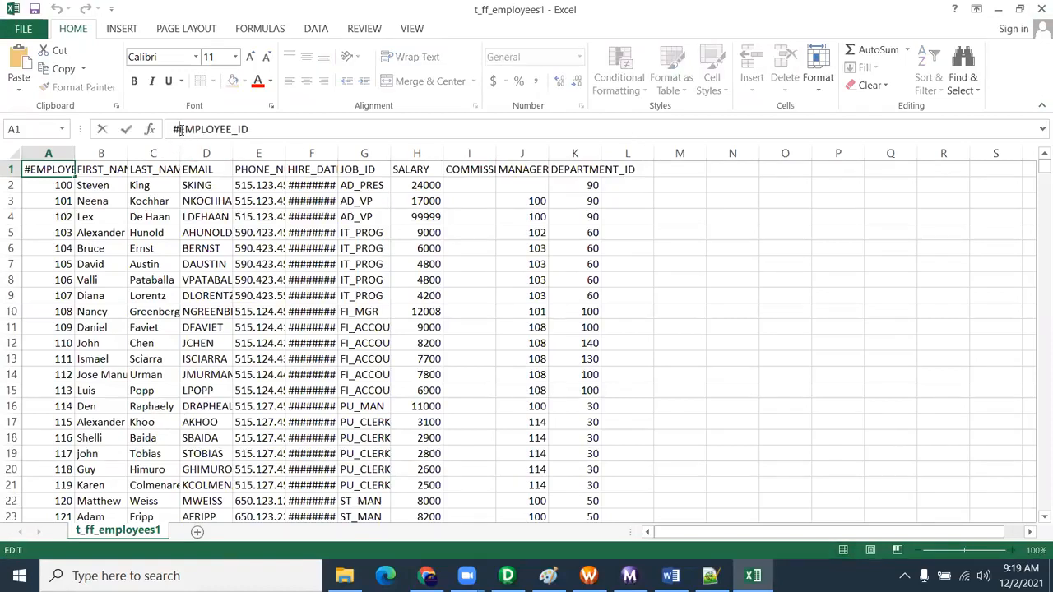
click(1038, 9)
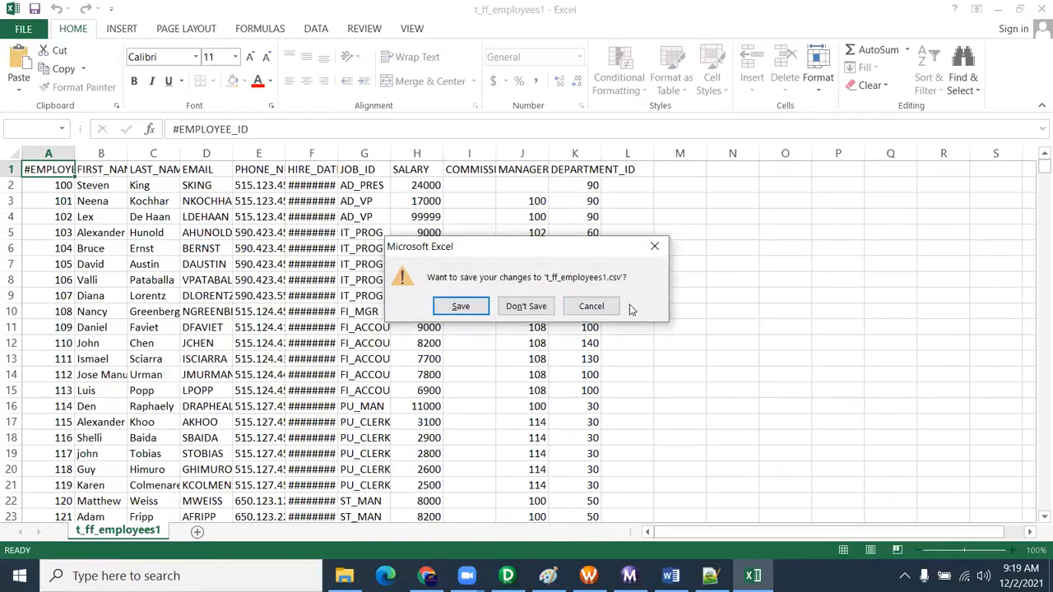
click(654, 246)
drag(1043, 166, 1035, 547)
click(1038, 9)
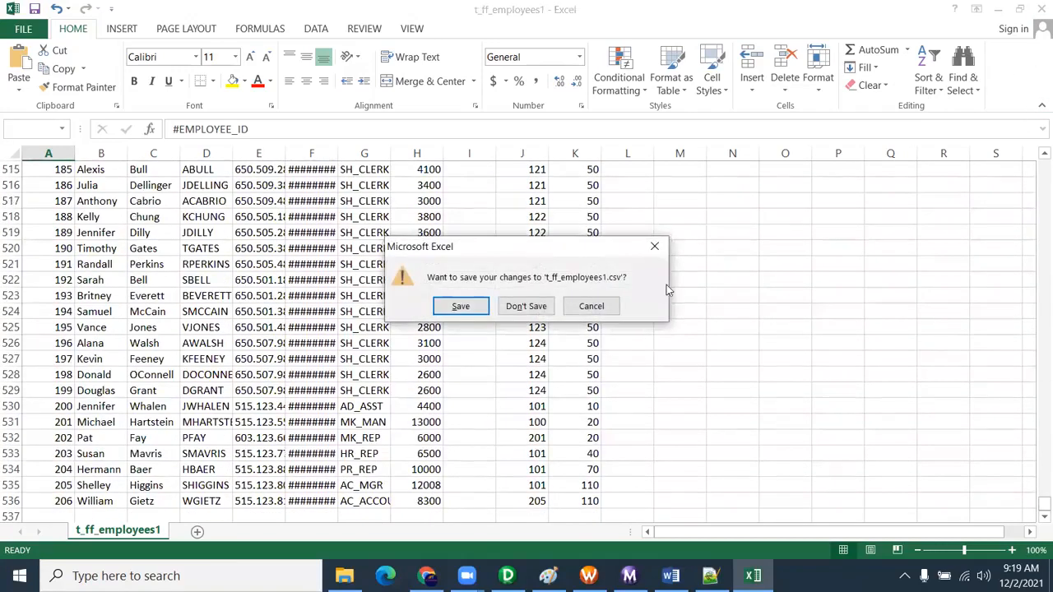
click(526, 306)
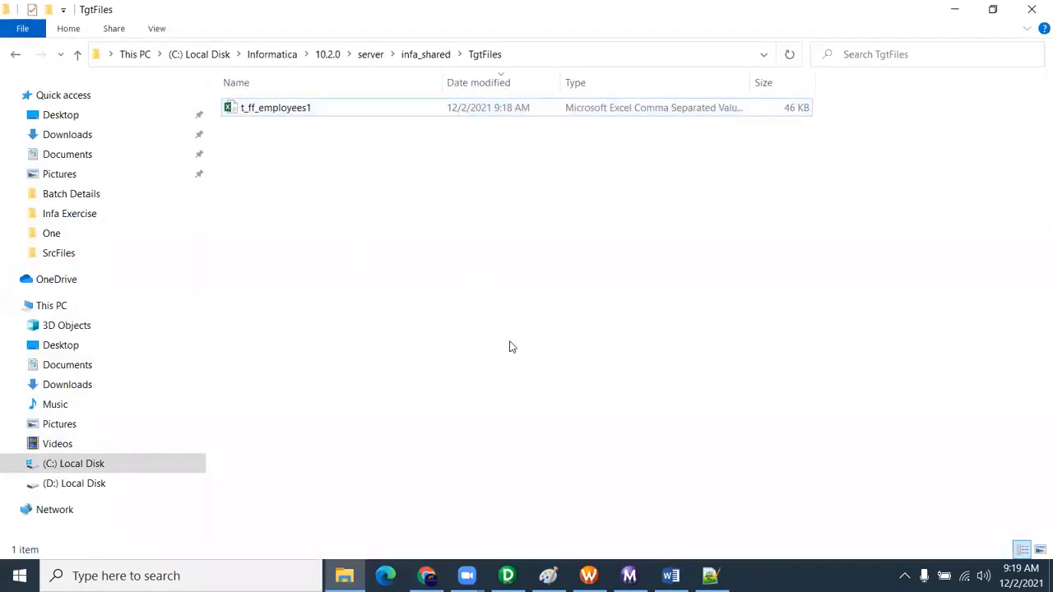
Permanently delete the t_ff_employees1 file from the TgtFiles folder.
click(272, 112)
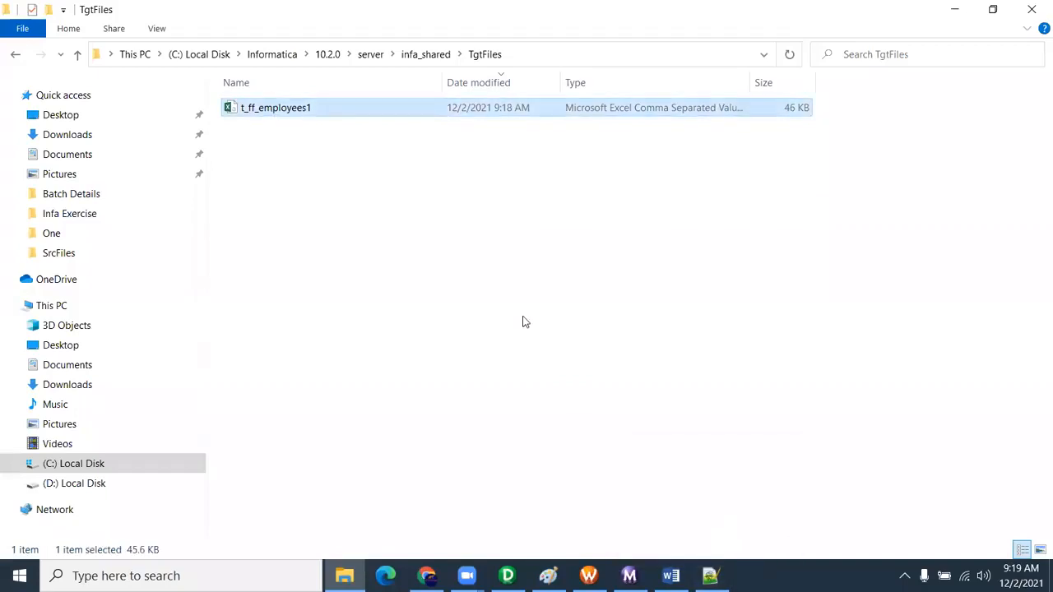
key(shift+Delete)
key(Return)
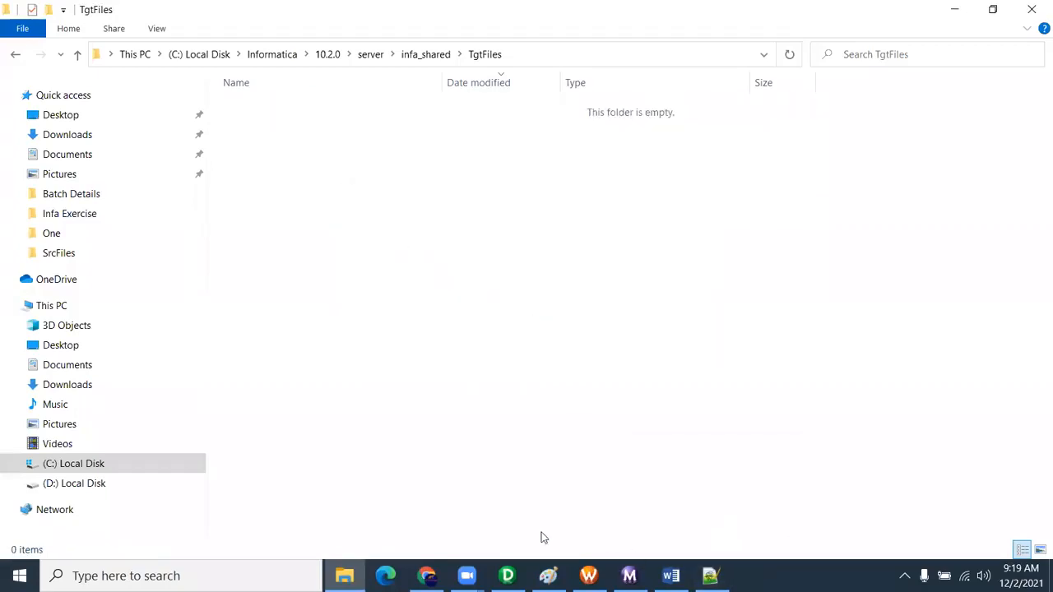
Switch to Workflow Manager and start wf_T_FF_Employees again.
click(588, 576)
right_click(397, 235)
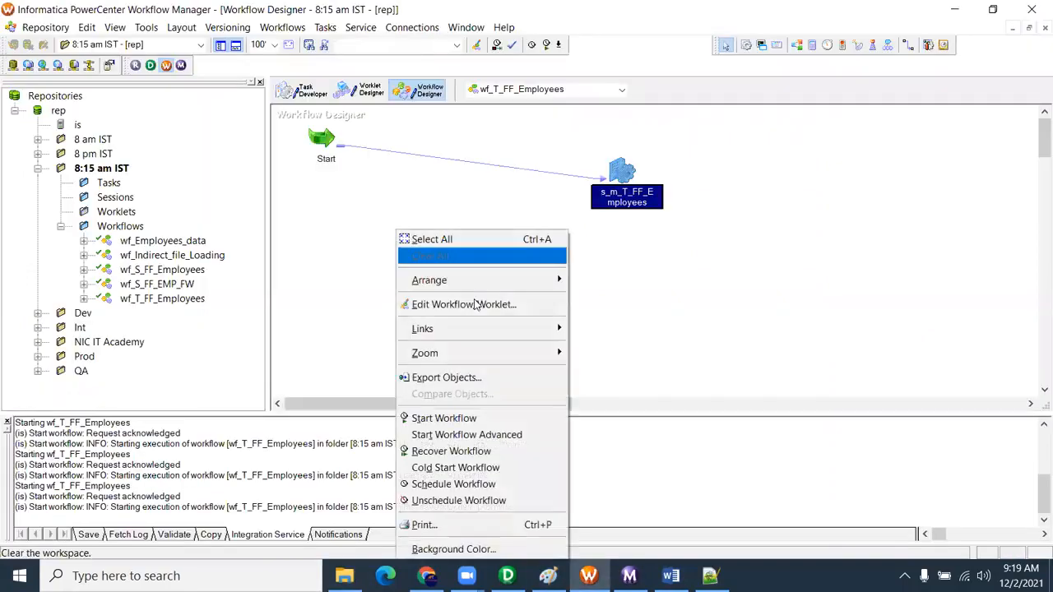
click(484, 426)
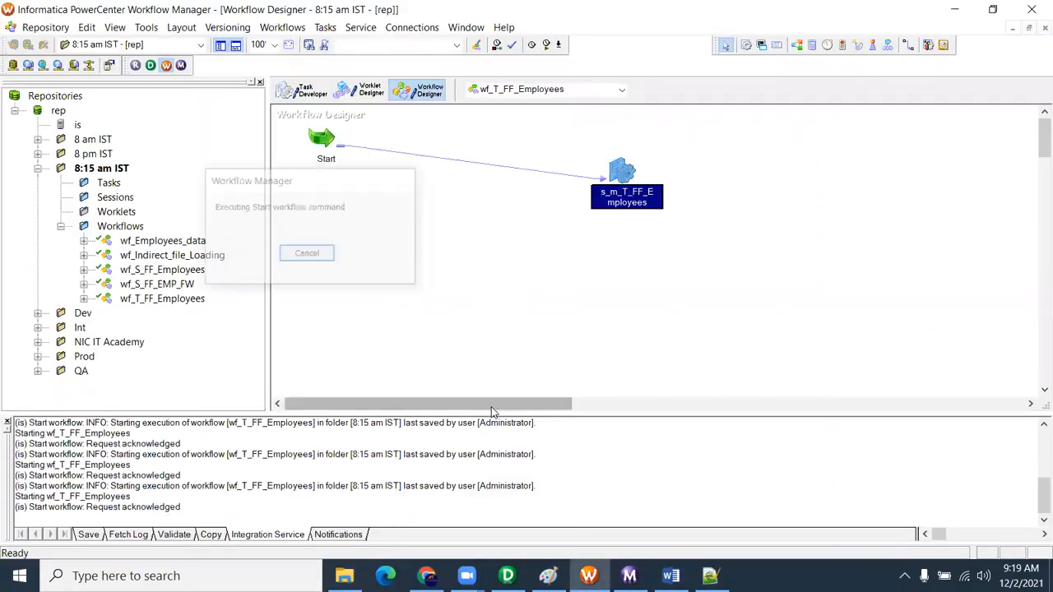
Try to turn off Append if Exists for the T_FF_EMPLOYEES target in the s_m_T_FF_Employees session, and close the session settings.
double_click(622, 171)
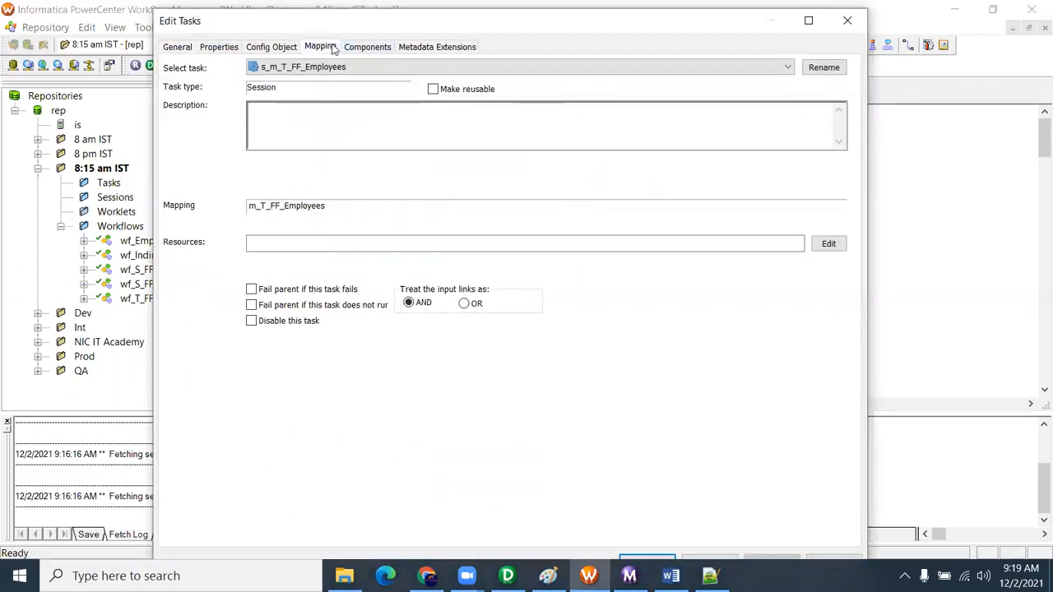
click(333, 50)
click(247, 190)
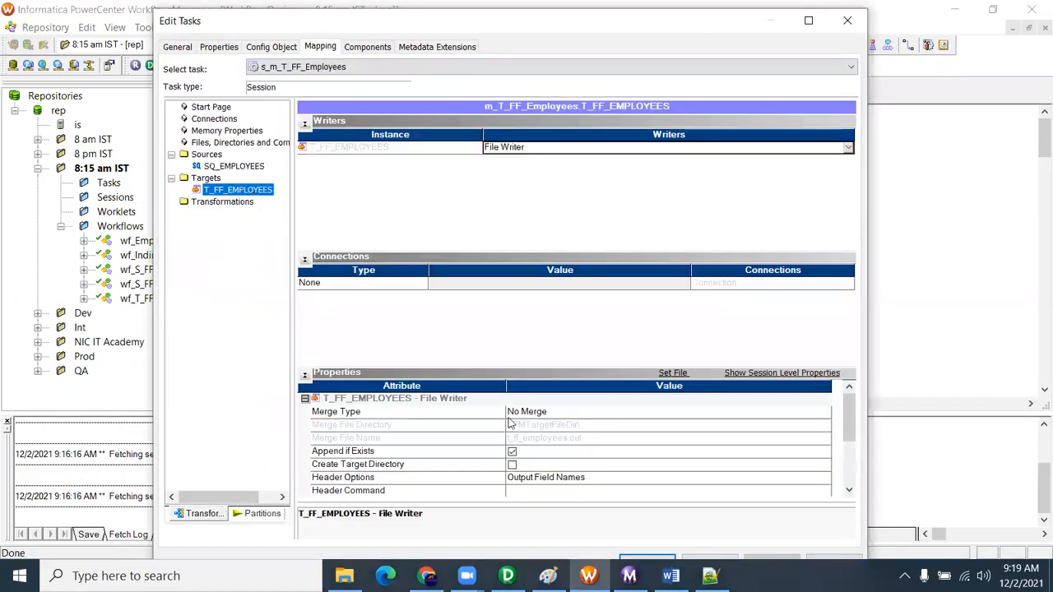
click(515, 453)
click(513, 452)
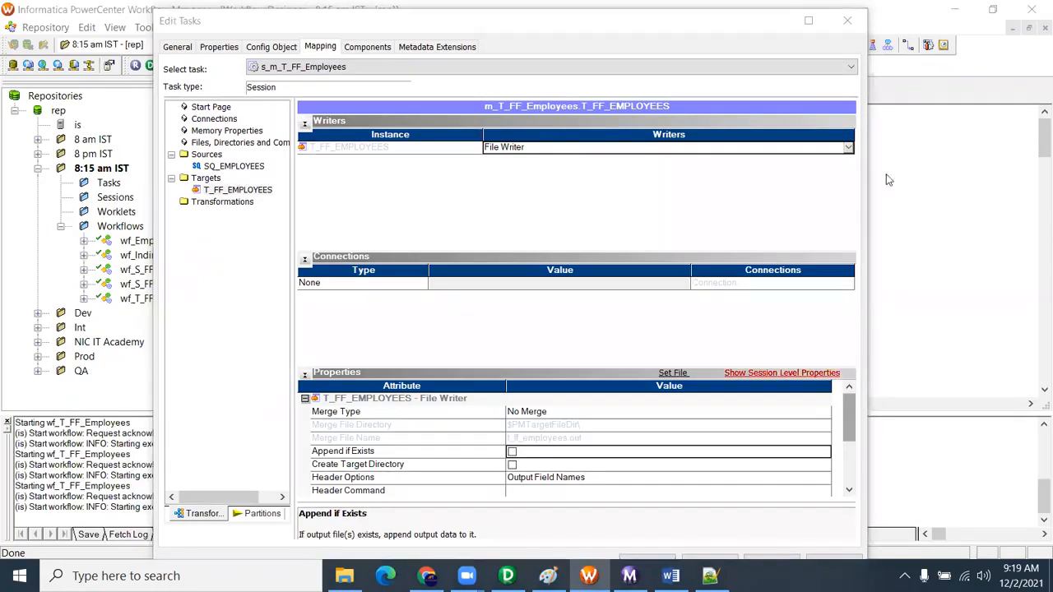
click(237, 190)
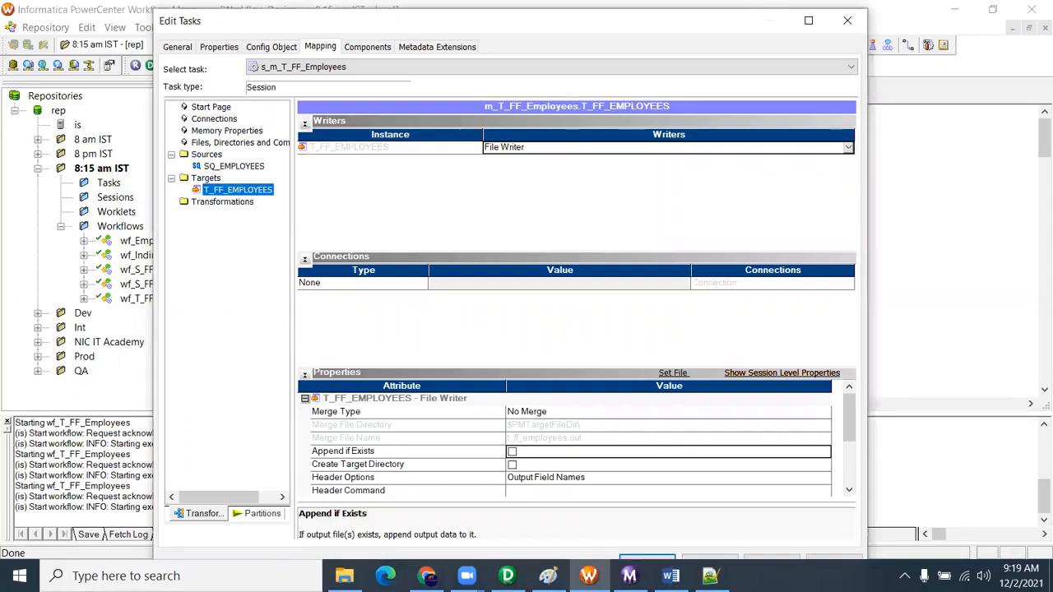
click(588, 576)
click(588, 576)
click(848, 19)
click(496, 346)
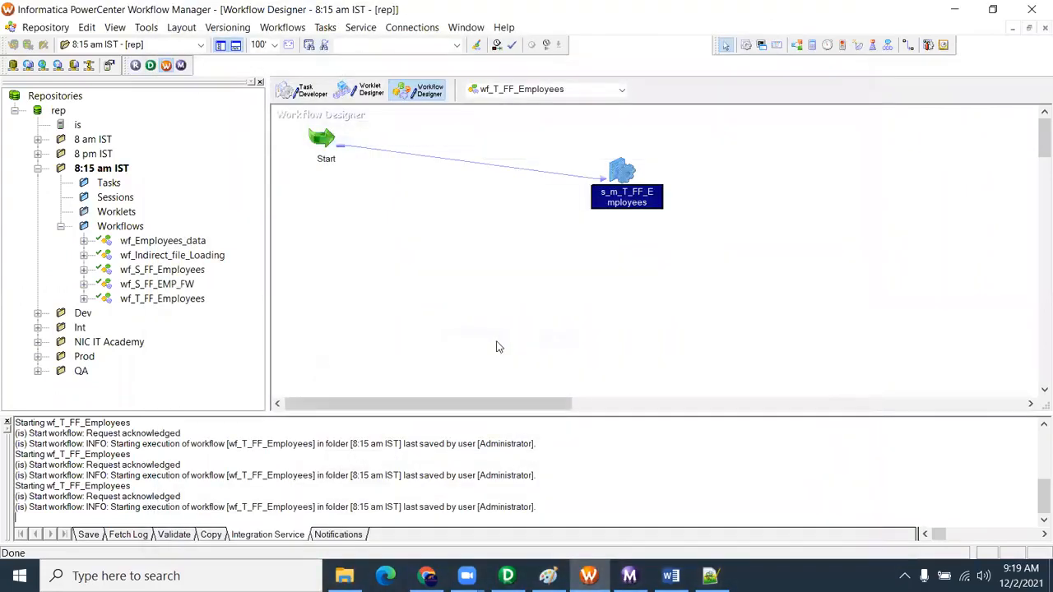
Open the regenerated t_ff_employees1 from TgtFiles in Notepad++, examine the EMPLOYEE_ID header for a '#' symbol, and close the file.
click(345, 576)
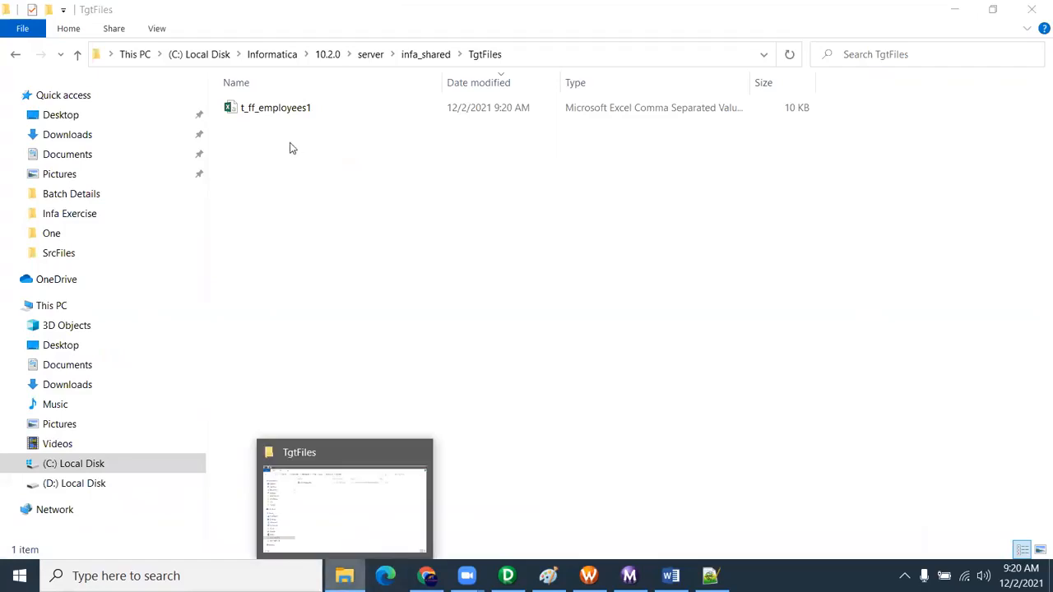
click(252, 107)
right_click(255, 109)
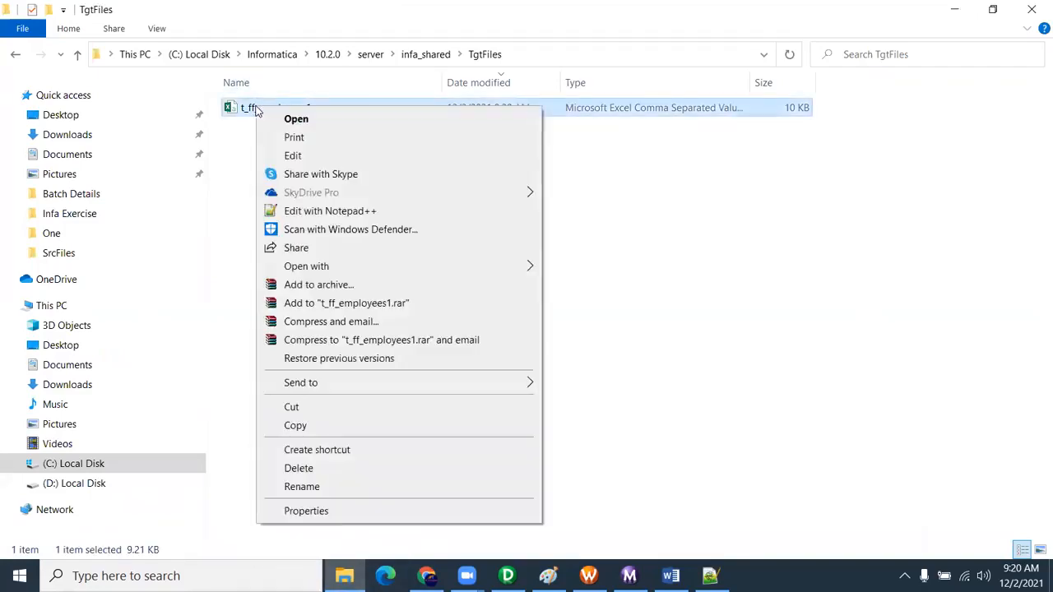
click(319, 213)
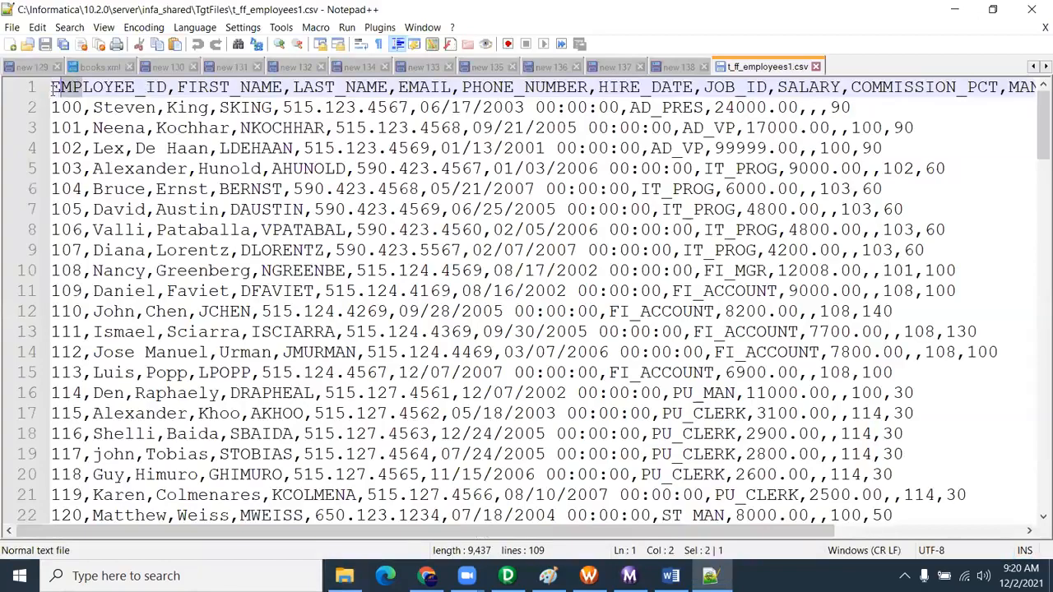
click(80, 87)
drag(53, 87, 168, 87)
double_click(169, 87)
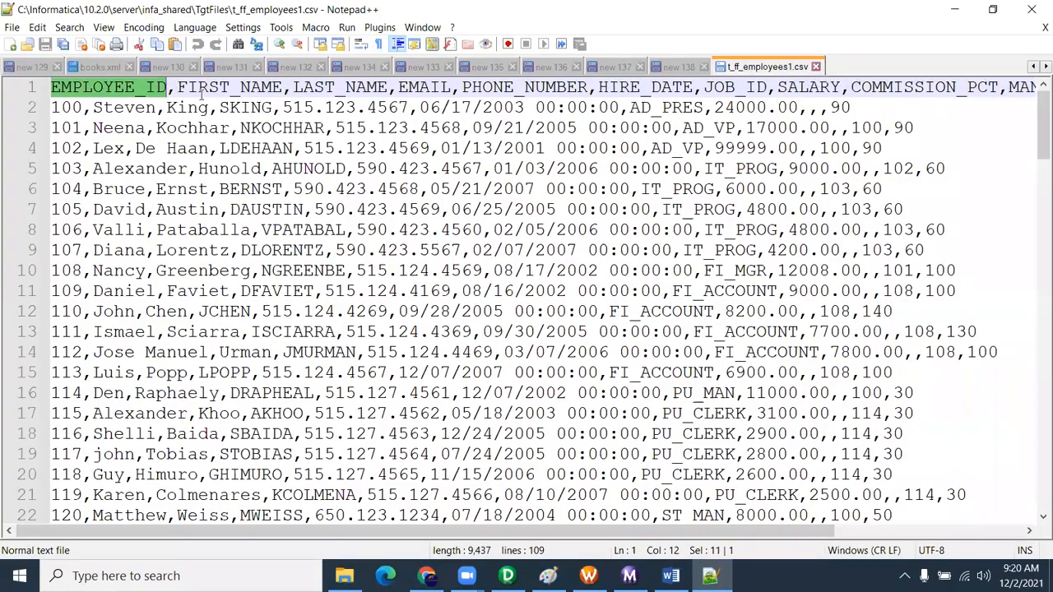
click(189, 92)
click(59, 87)
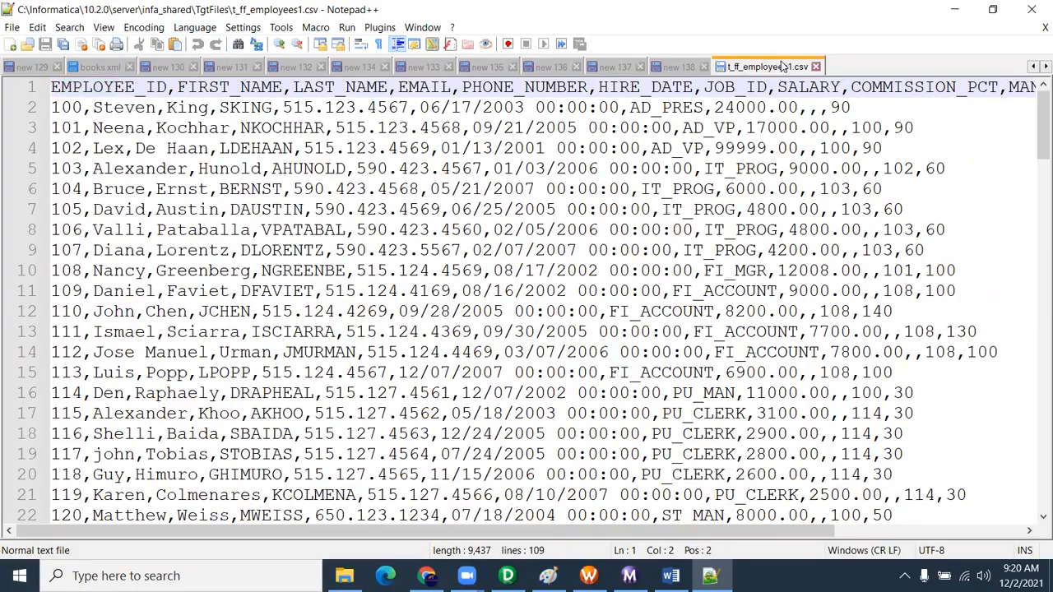
click(815, 66)
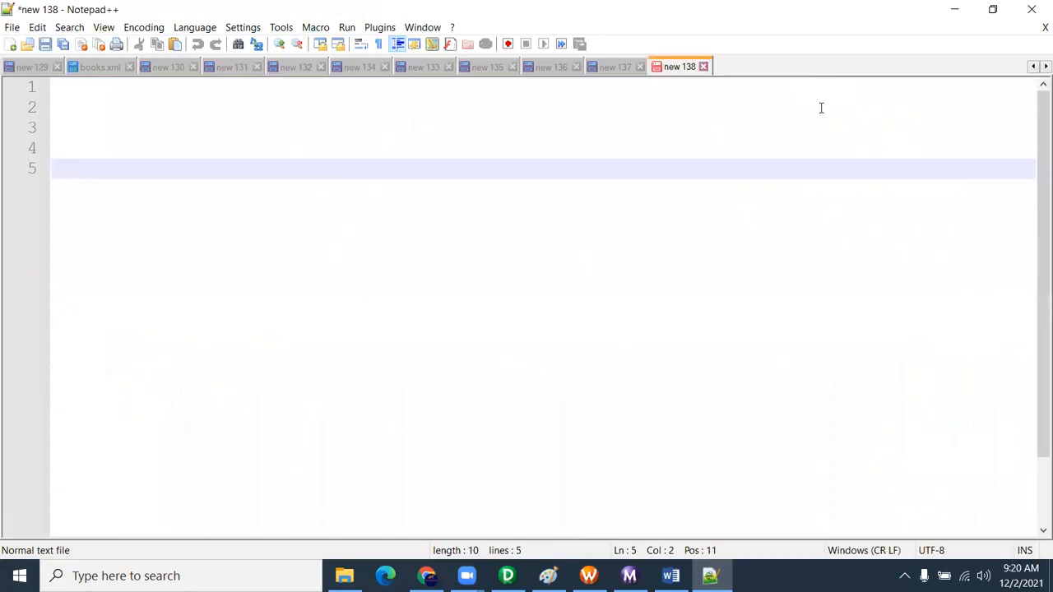
In PowerCenter Designer, move the T_FF_EMPLOYEES target away from SQ_EMPLOYEES in m_T_FF_Employees and delete all links between them.
click(345, 576)
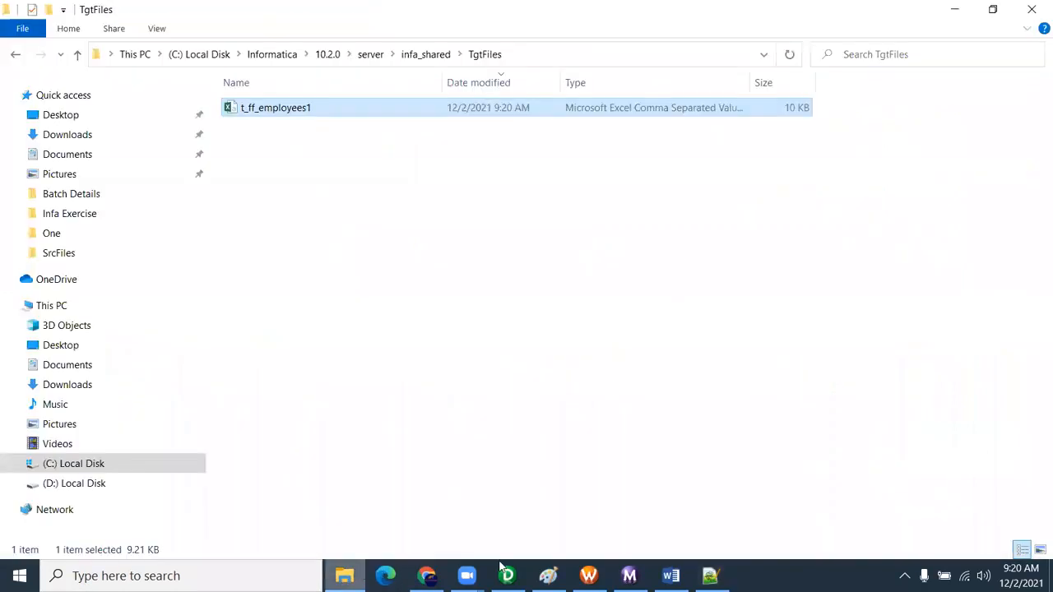
click(508, 575)
drag(893, 184, 922, 150)
drag(566, 411, 666, 388)
drag(675, 167, 823, 161)
drag(534, 178, 631, 363)
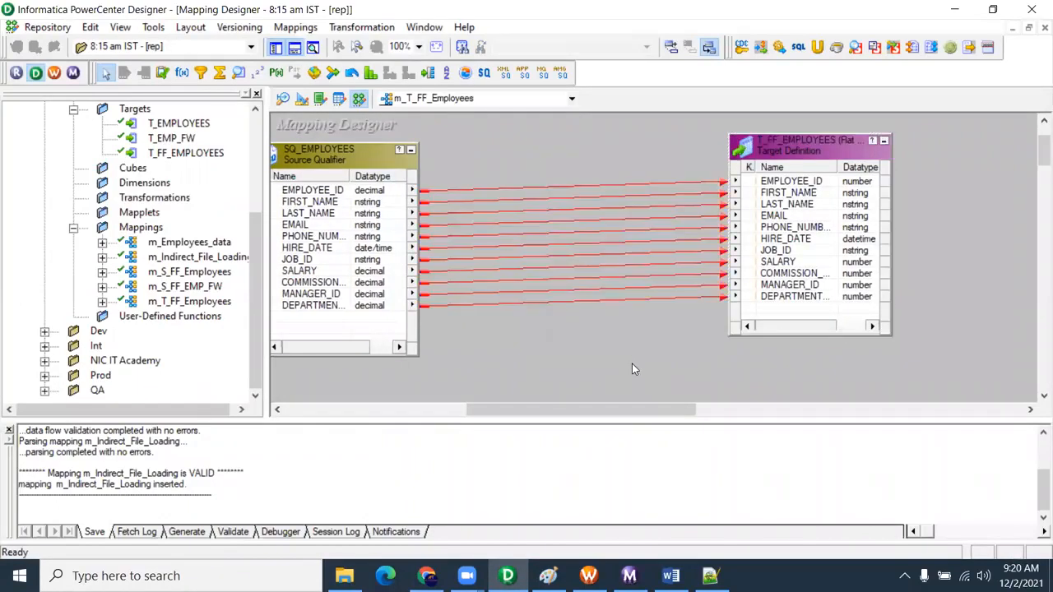
key(Delete)
Add an Expression transformation between SQ_EMPLOYEES and the target, and bring all source qualifier ports into it.
click(182, 73)
drag(475, 133, 683, 400)
right_click(346, 202)
click(382, 202)
drag(336, 198, 536, 199)
Add a string port named o_File_Name with precision 100 to the Expression transformation, and make it output only.
double_click(549, 296)
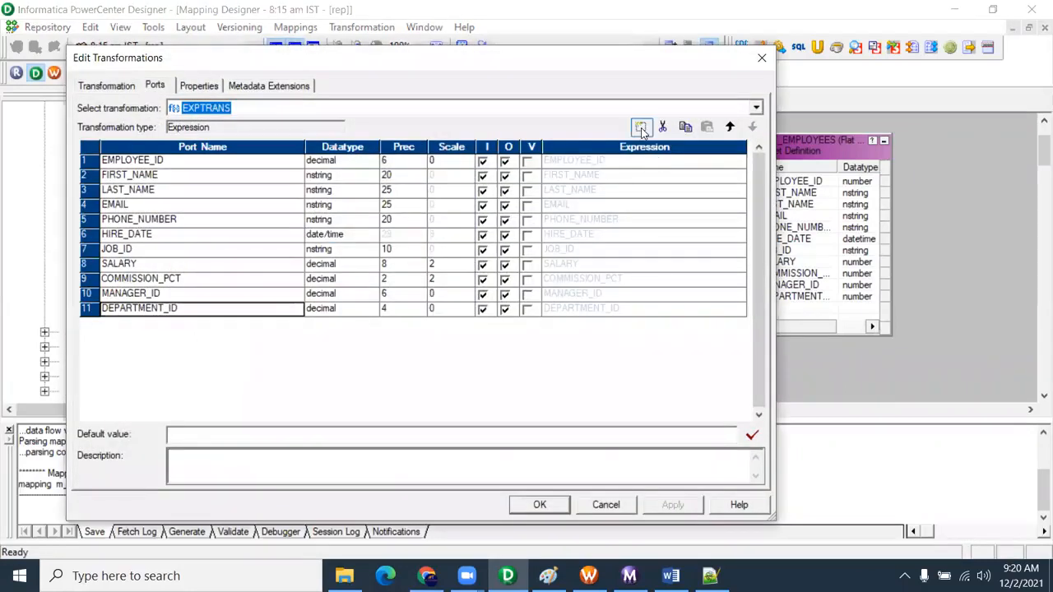
click(641, 128)
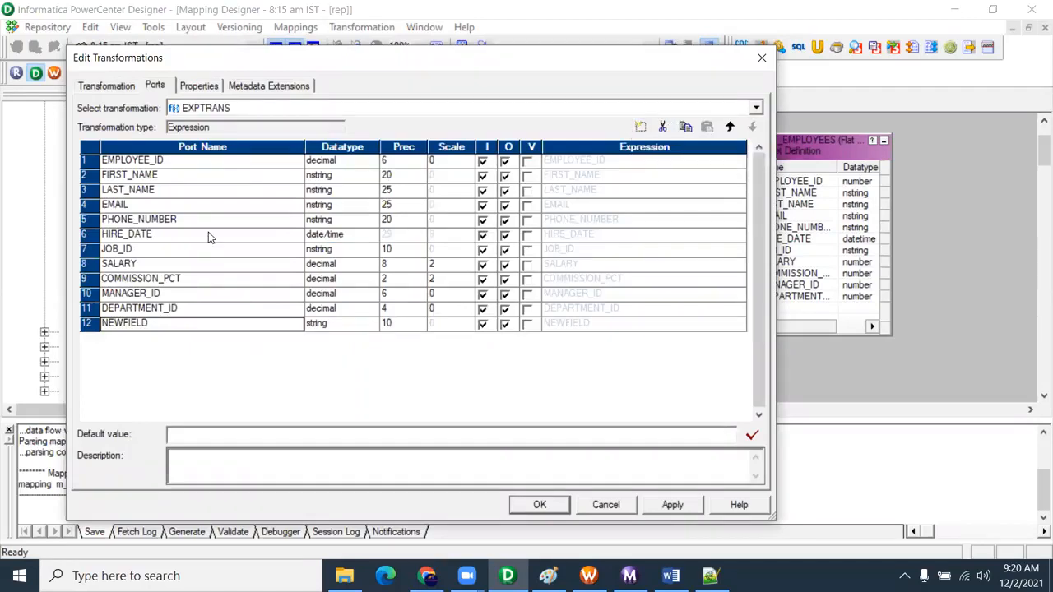
click(148, 324)
drag(150, 326, 2, 339)
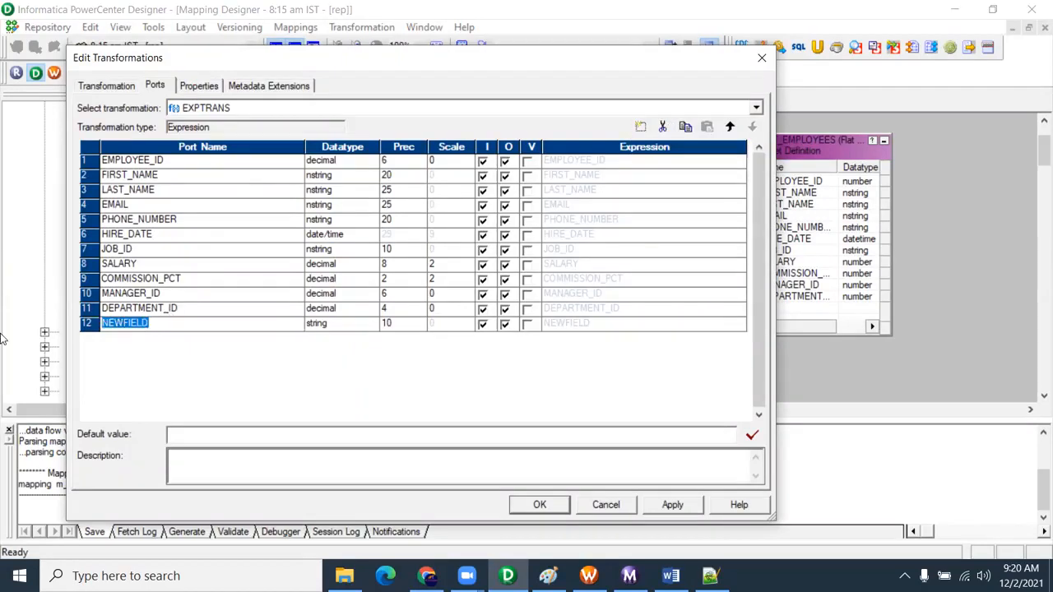
text(o_File_Name)
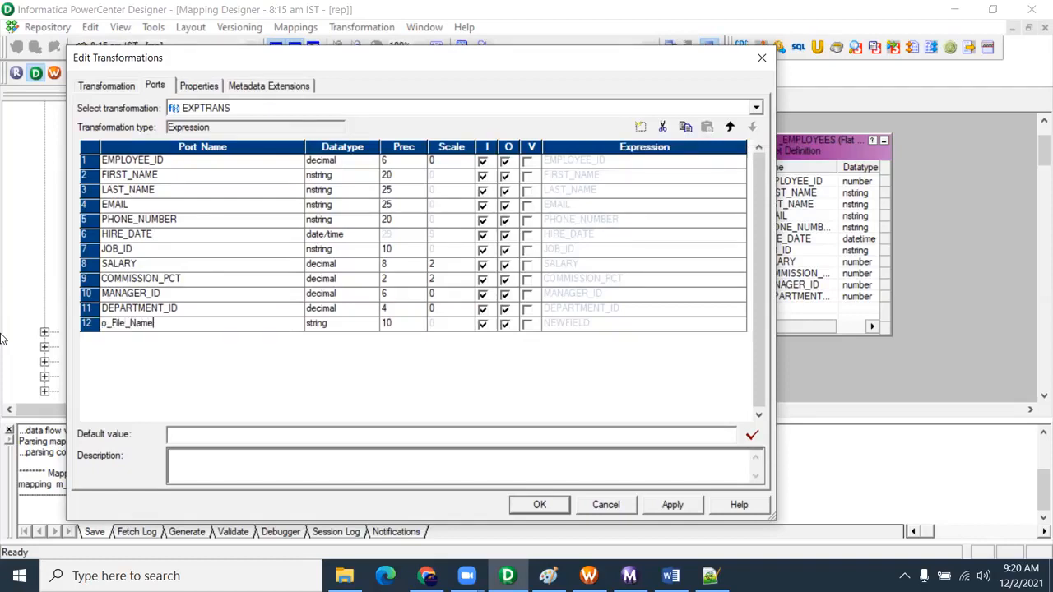
click(388, 325)
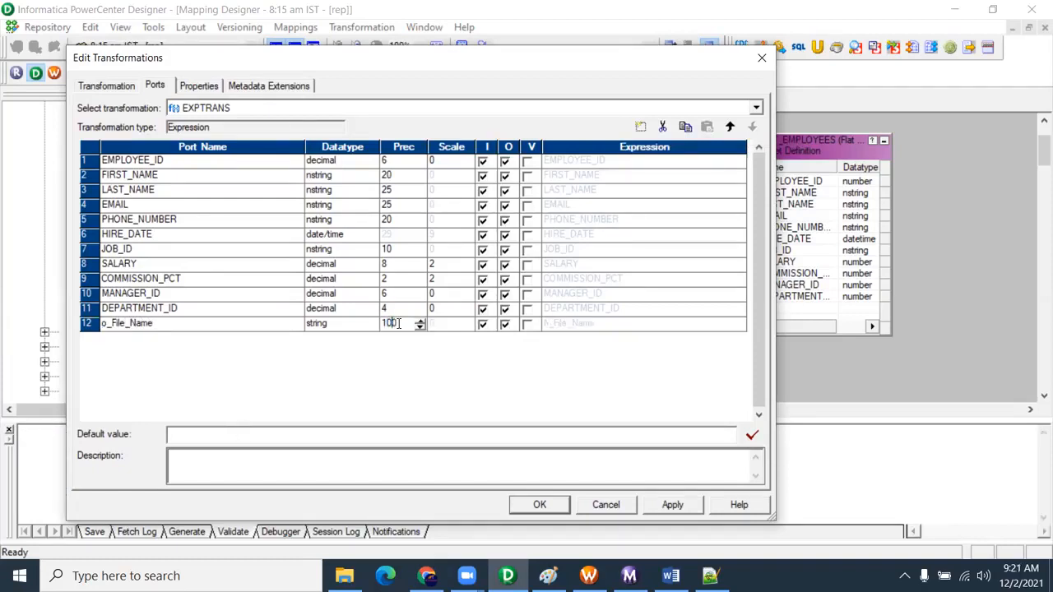
click(482, 324)
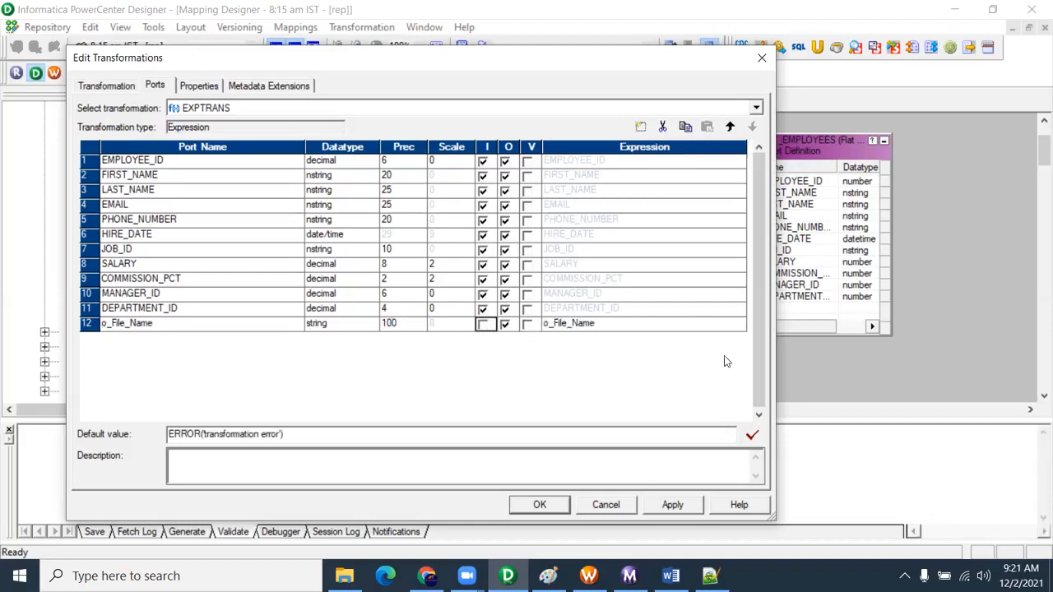
Open the o_File_Name port's expression for editing and replace its content with the file name prefix text 'T_FF_EMPLOYEES_.
click(740, 324)
click(741, 324)
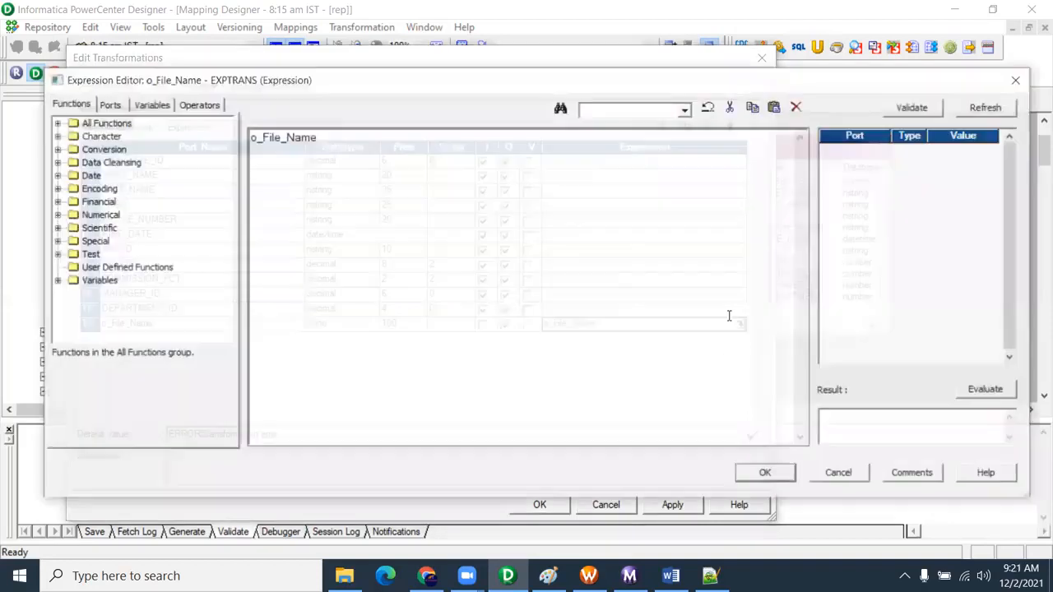
drag(318, 137, 215, 138)
scroll(636, 310, up, 5)
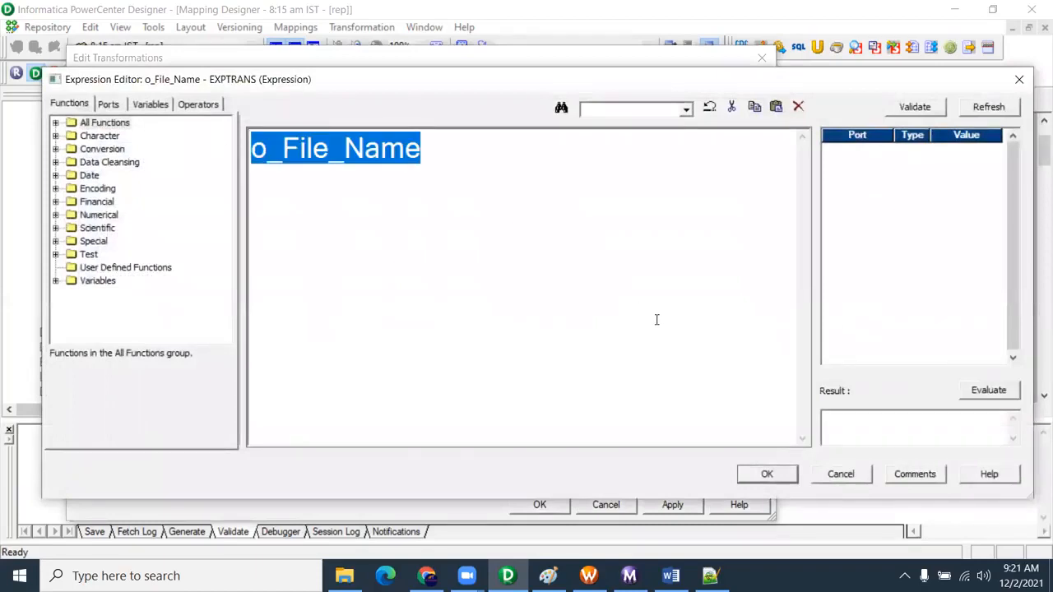
text('T_E)
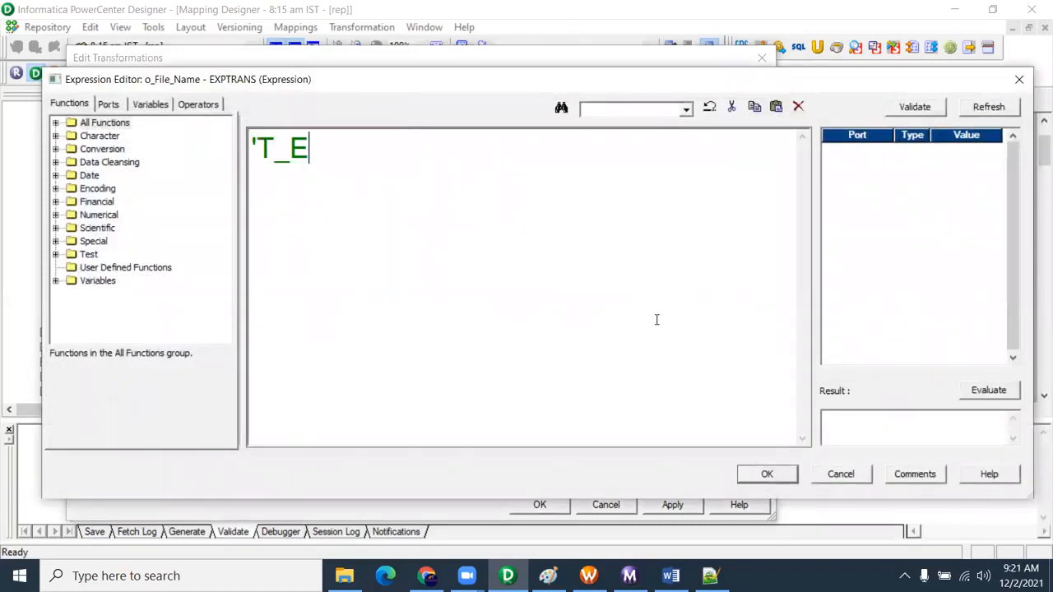
text(MPLOYEES_)
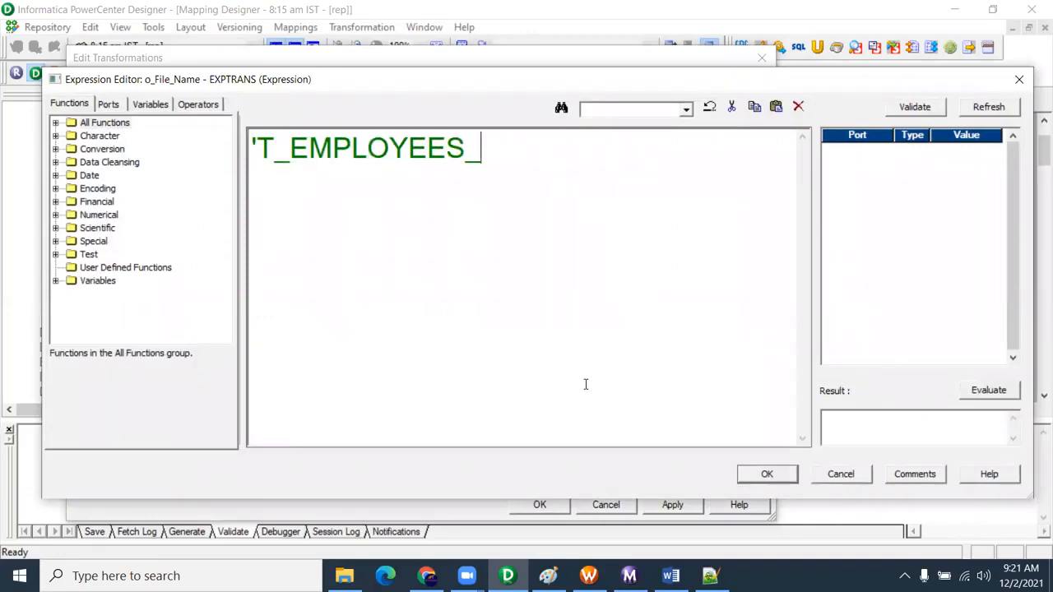
text(FF_)
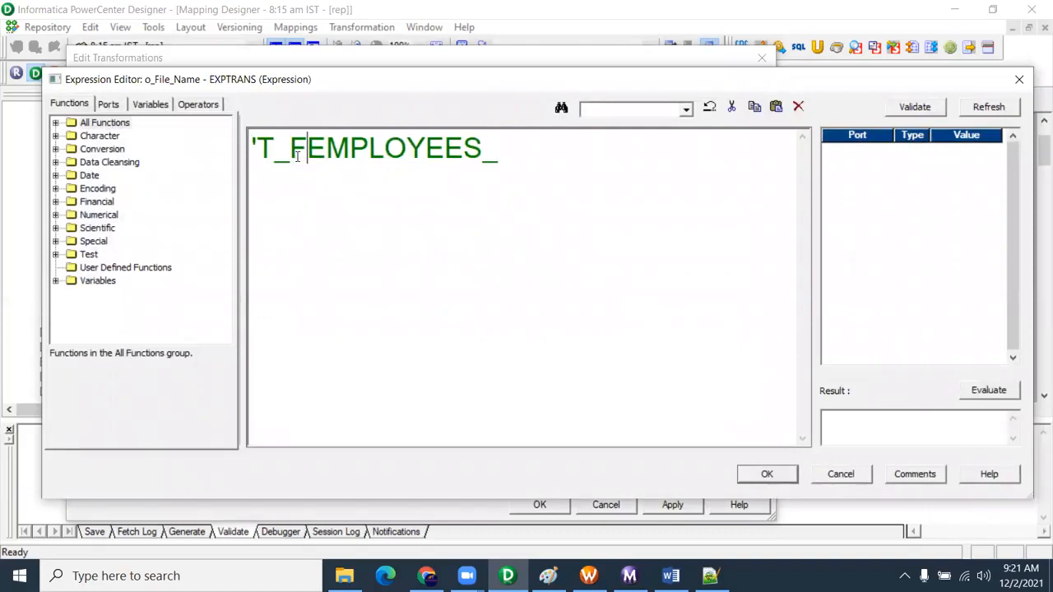
click(540, 160)
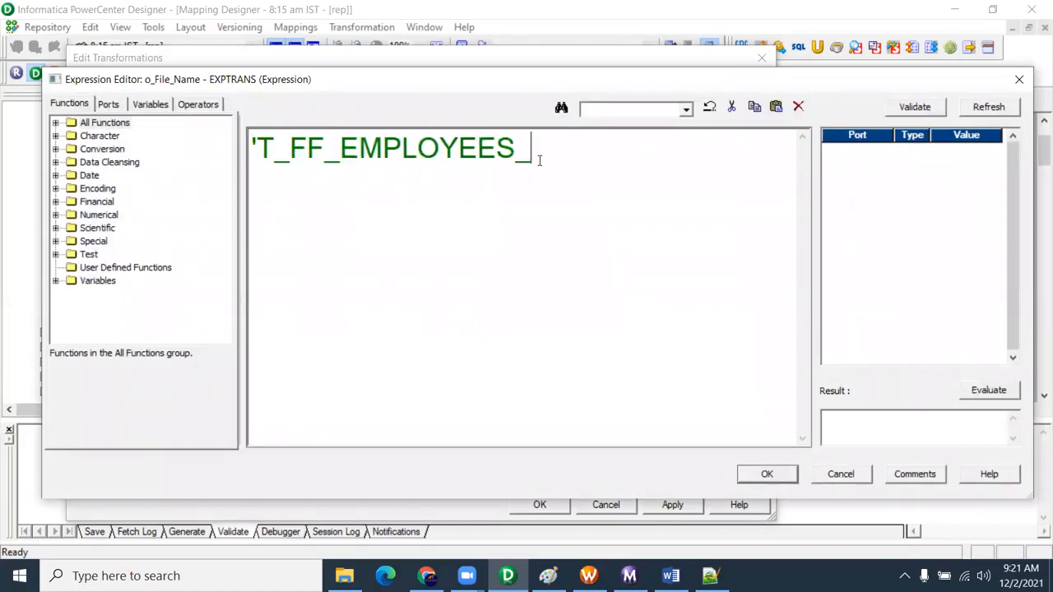
Close the prefix literal with a quote and concatenate the start of a date conversion function, ||to_char(, to it.
text('||)
text(to_)
text(c)
key(BackSpace)
text(_ca)
key(BackSpace)
text(har)
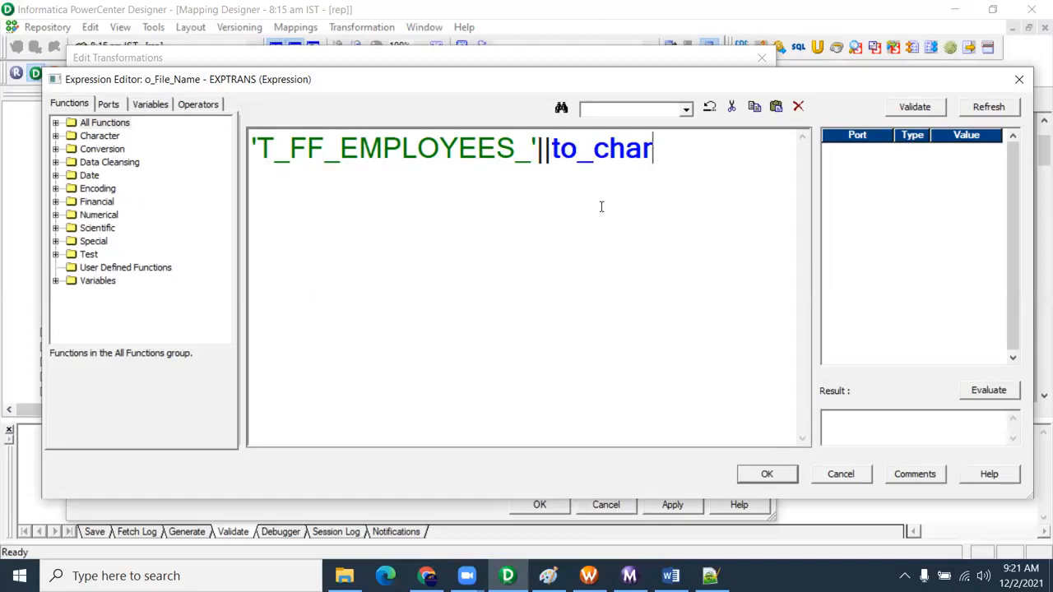
text(()
Look up the To_Char (Date) function among all functions and examine its syntax and arguments.
click(56, 136)
scroll(59, 139, down, 4)
scroll(59, 139, up, 5)
click(56, 136)
click(55, 122)
scroll(122, 255, down, 9)
scroll(121, 255, down, 18)
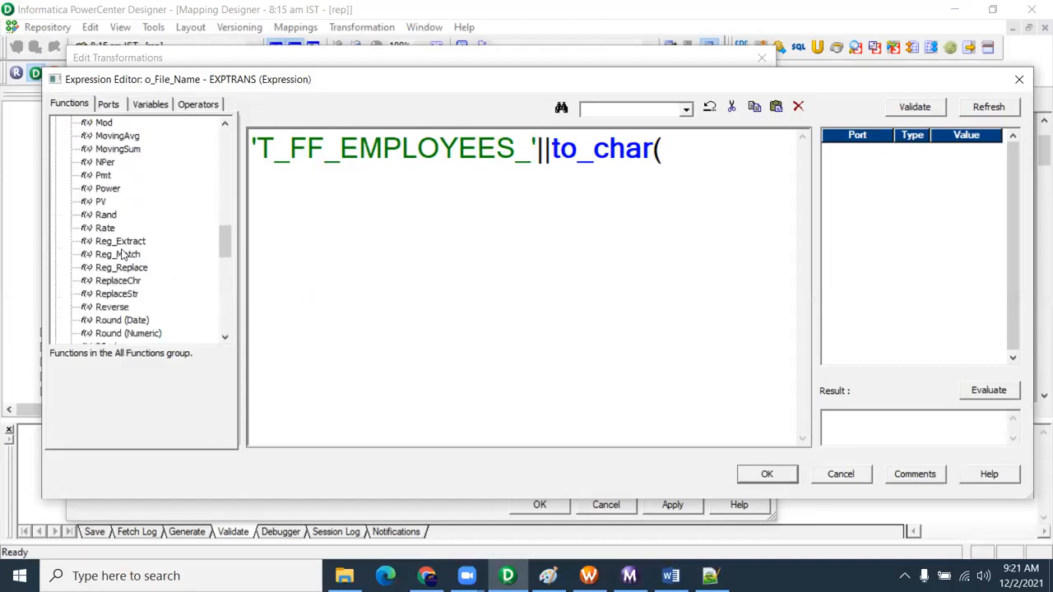
scroll(119, 296, up, 2)
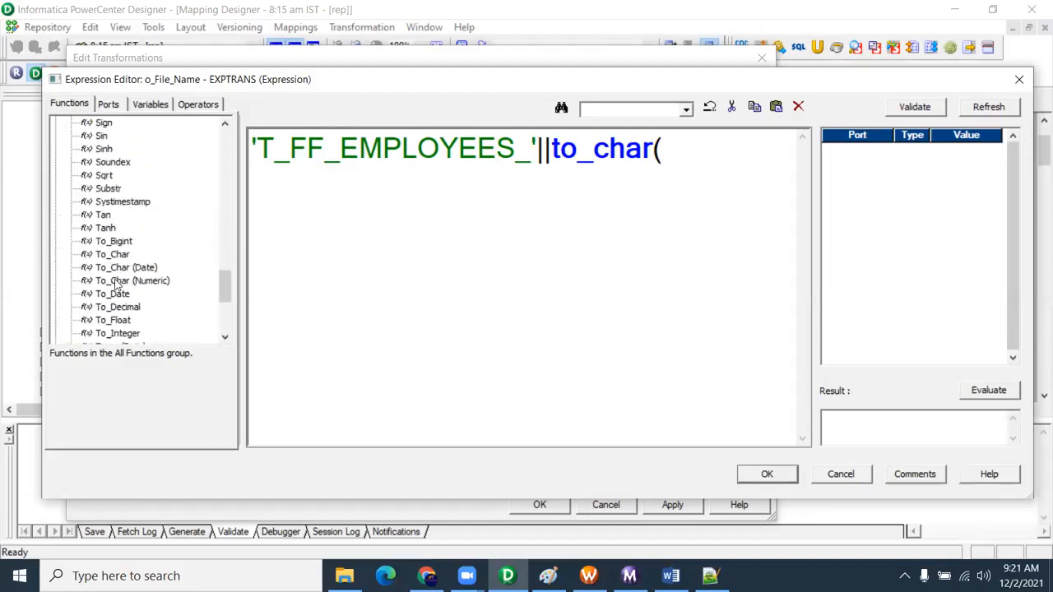
click(123, 267)
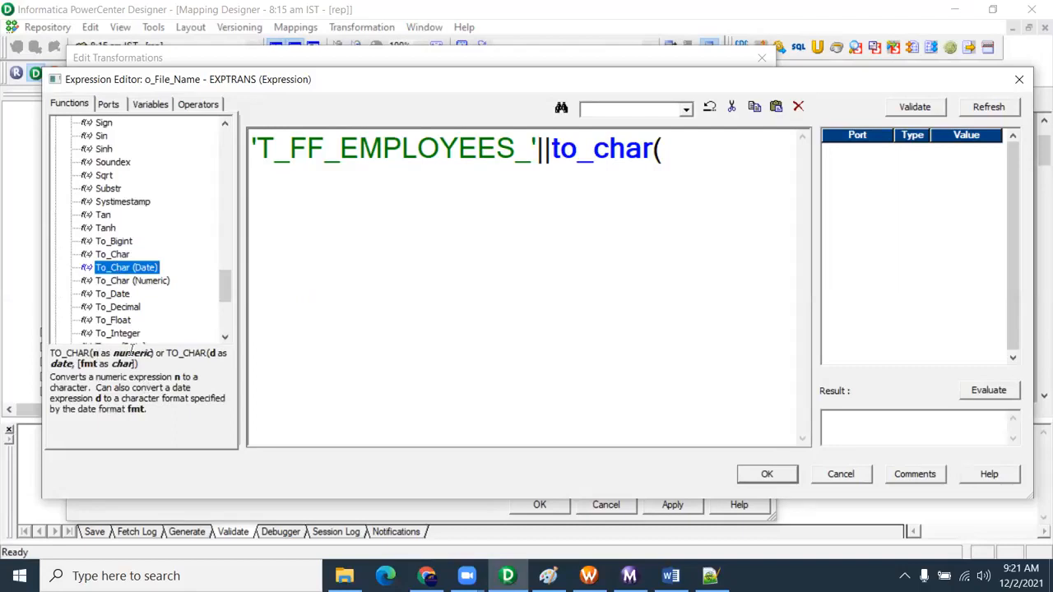
Complete the to_char call with SYSTIMESTAMP() and the format 'mmddyyyyhh24miss', and concatenate '.csv' at the end of the expression.
click(684, 147)
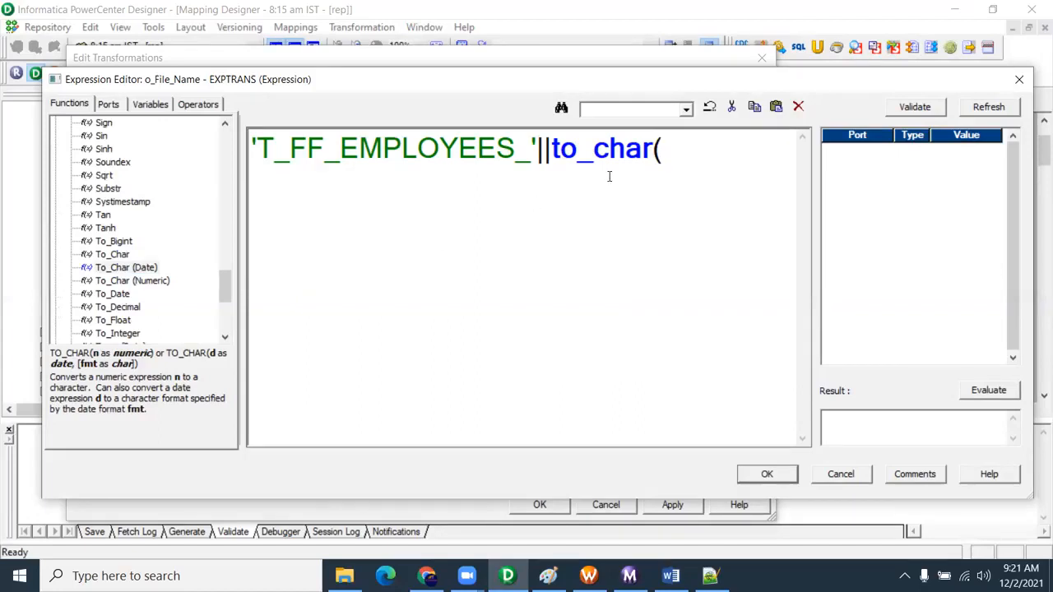
text(s)
click(147, 208)
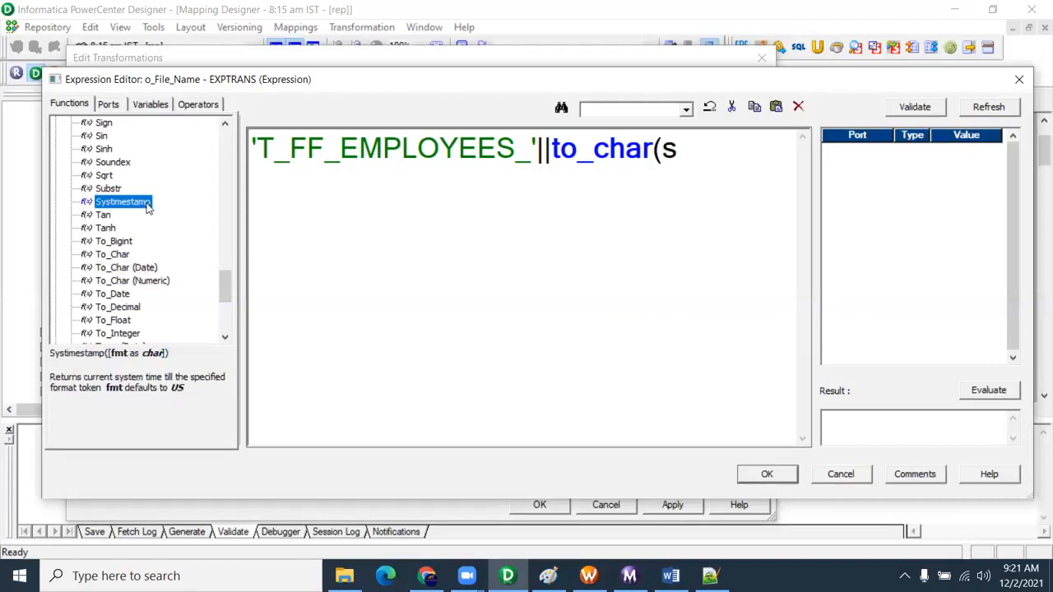
double_click(147, 207)
text(,'mm)
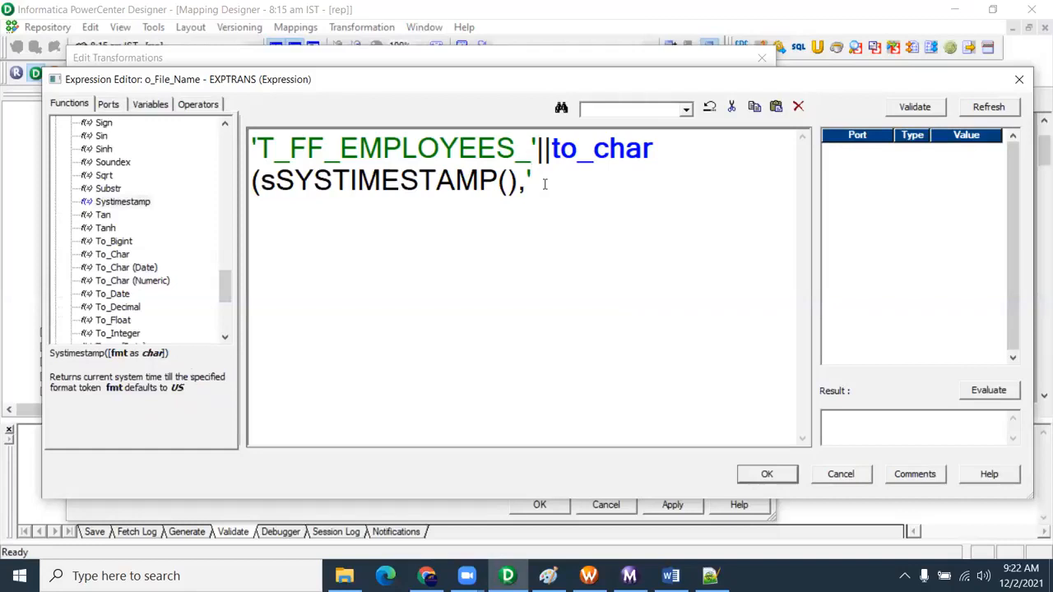
text(dd)
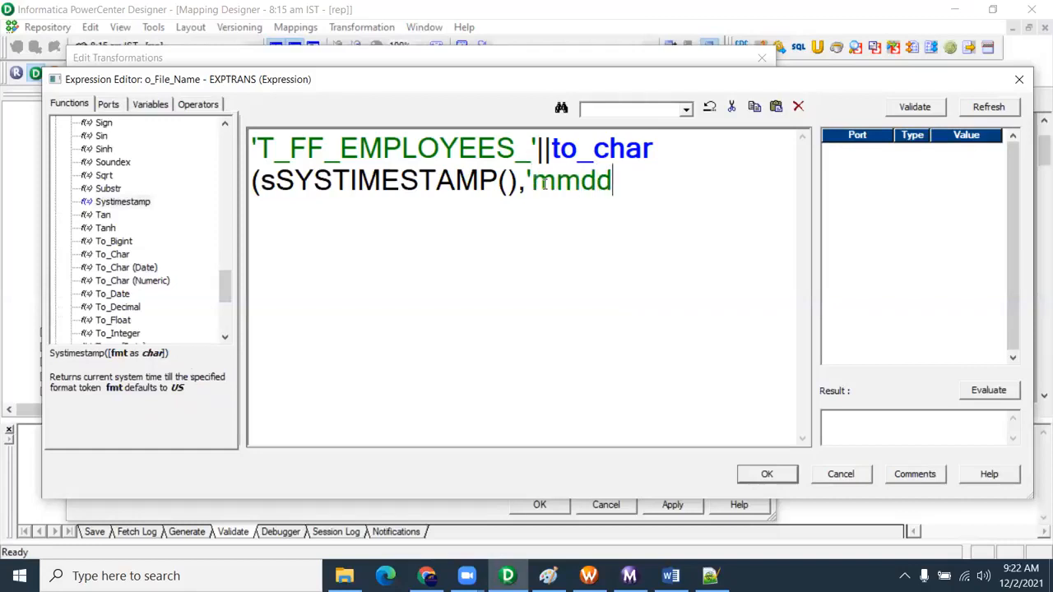
text(yyyy)
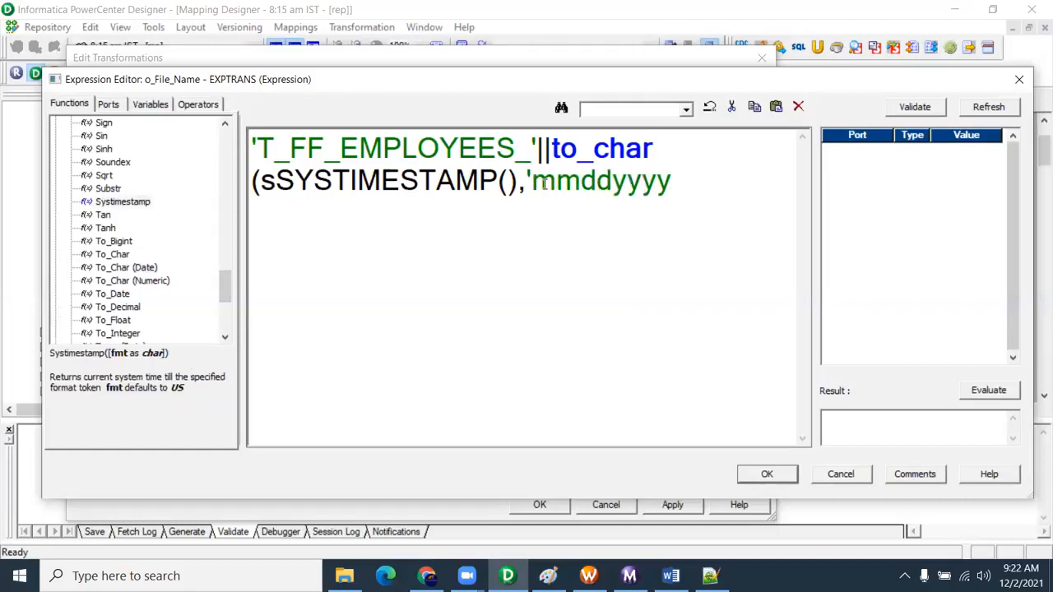
text(hh3)
key(BackSpace)
text(2)
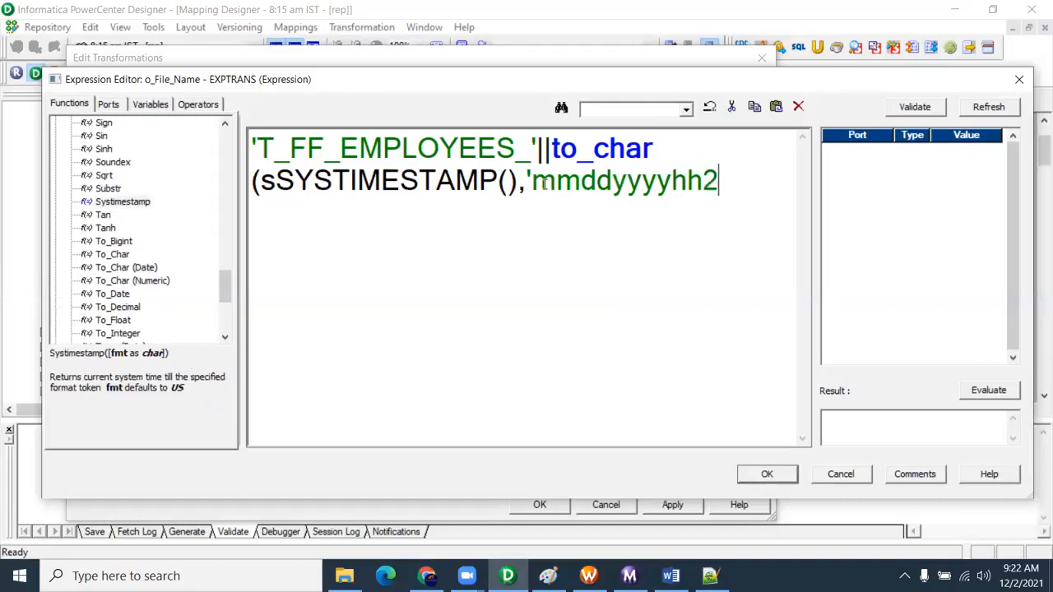
text(4miss)
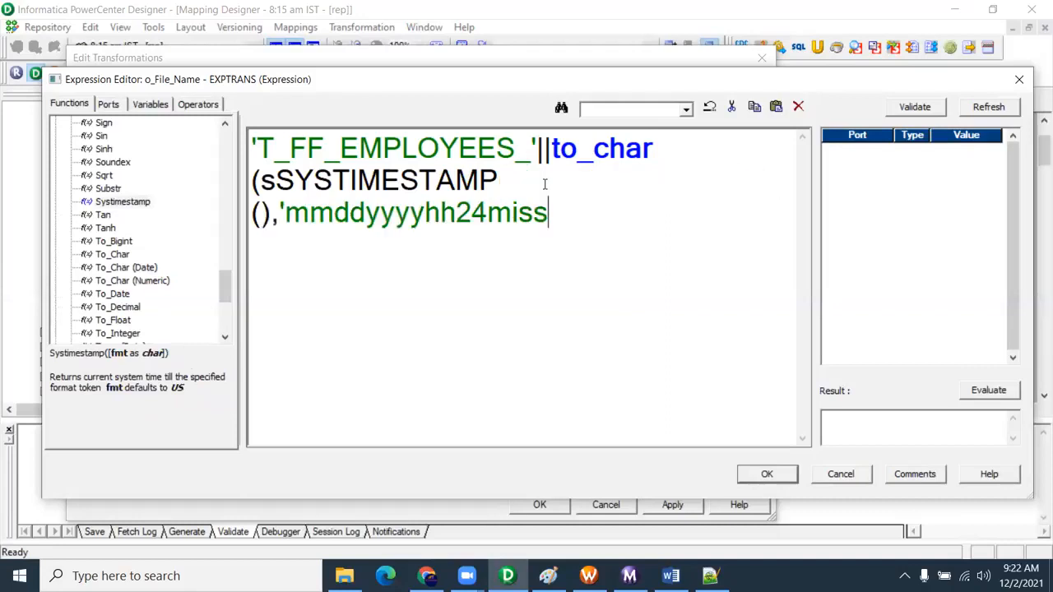
text(')||'.csv')
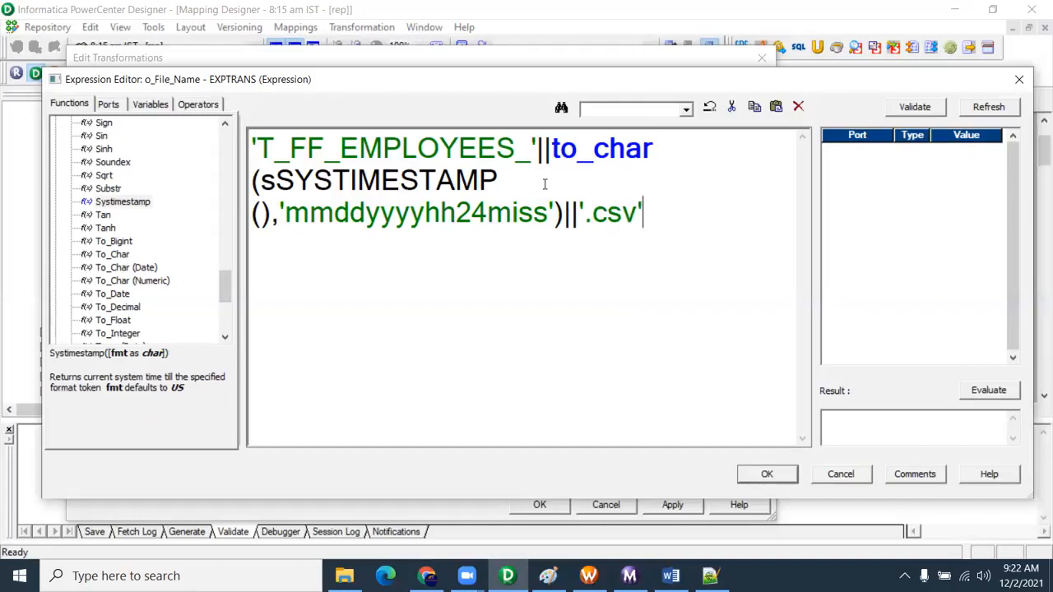
Remove the stray s before SYSTIMESTAMP, validate the file name expression, and apply the changes to the Expression transformation.
scroll(696, 236, down, 3)
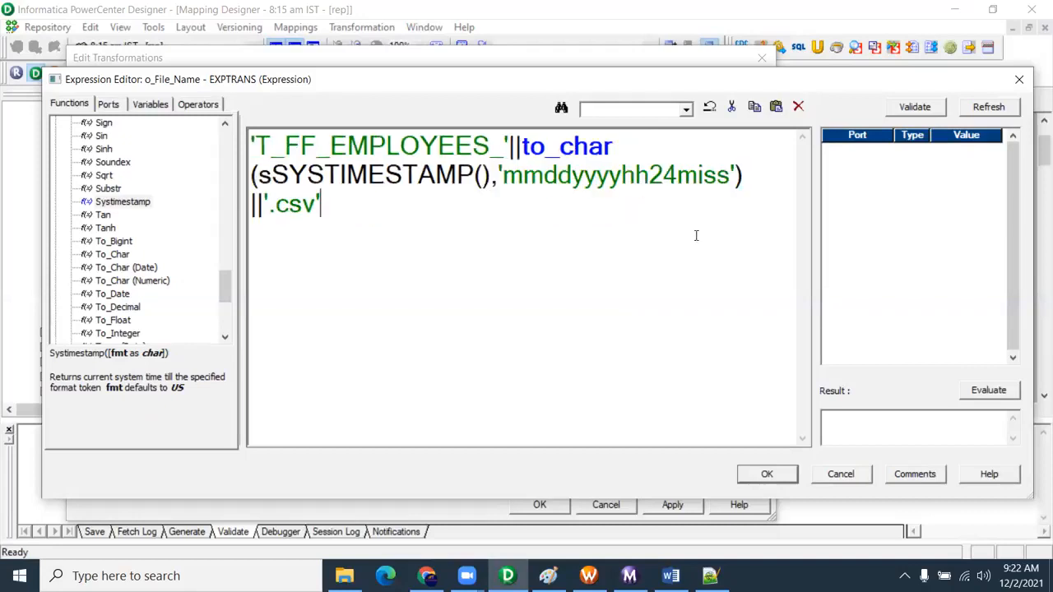
scroll(696, 236, down, 3)
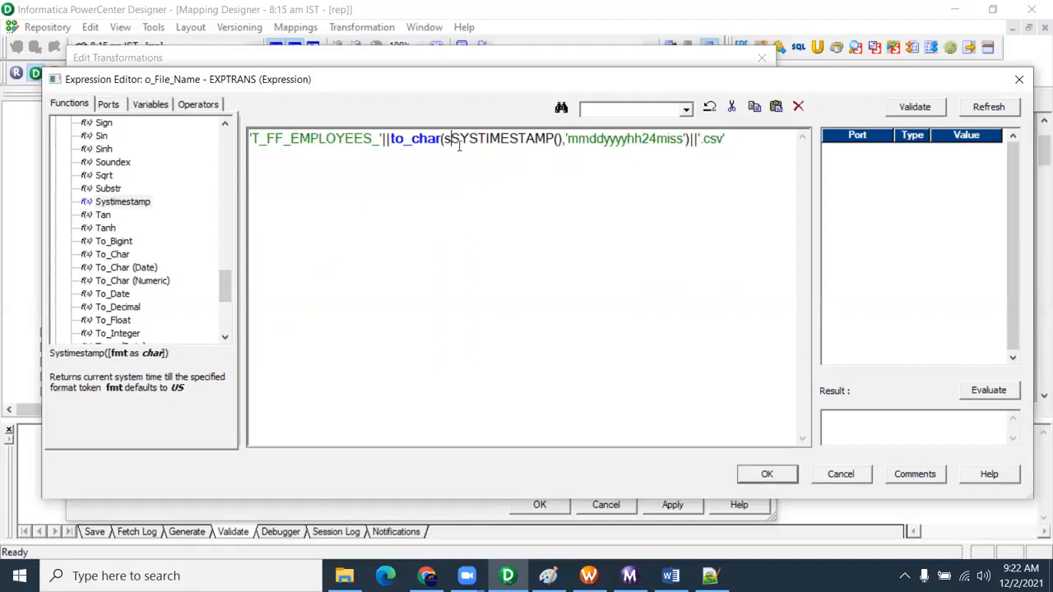
key(BackSpace)
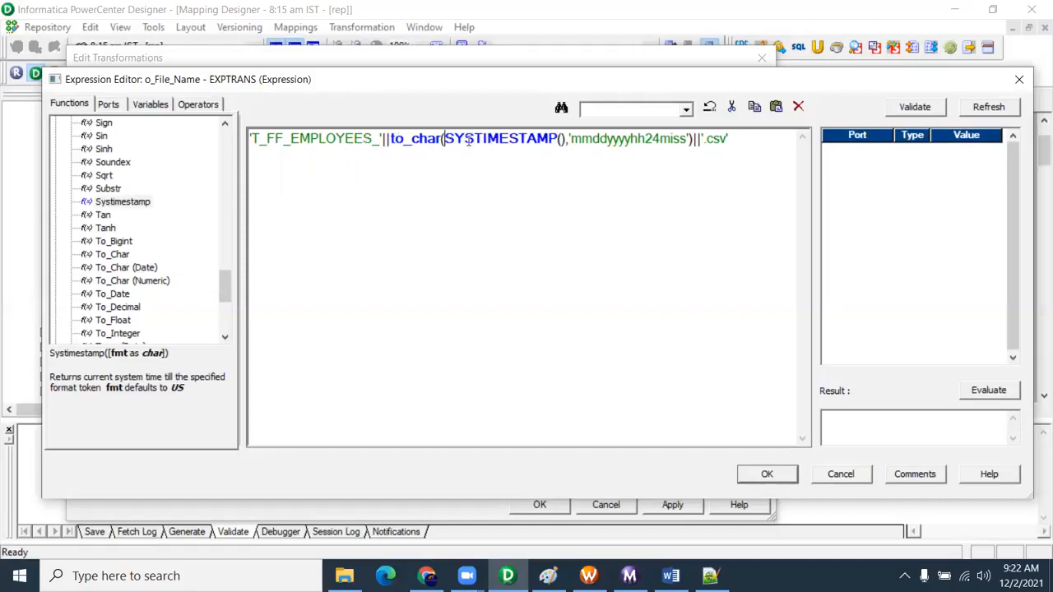
drag(570, 138, 687, 136)
click(920, 107)
click(596, 328)
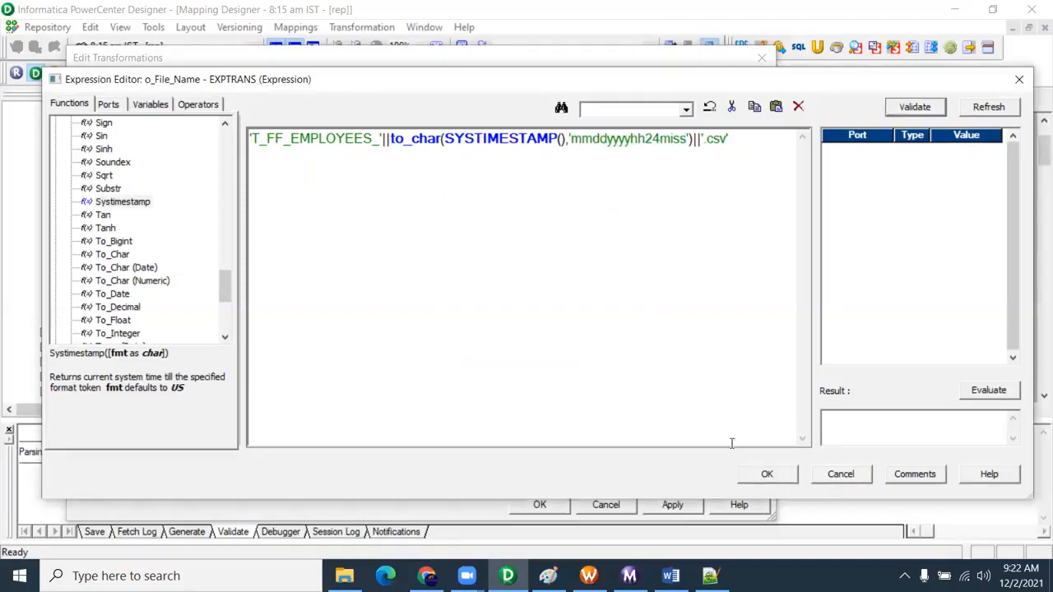
click(766, 473)
click(673, 504)
click(539, 505)
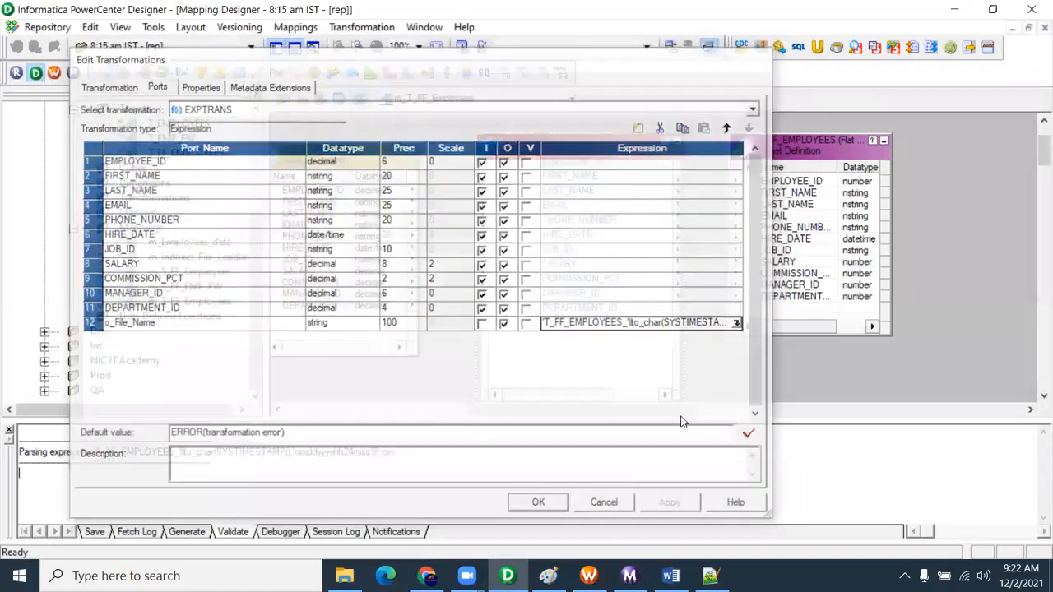
Link the EXPTRANS ports EMPLOYEE_ID through DEPARTMENT_ID to the matching columns of the T_FF_EMPLOYEES target.
click(592, 181)
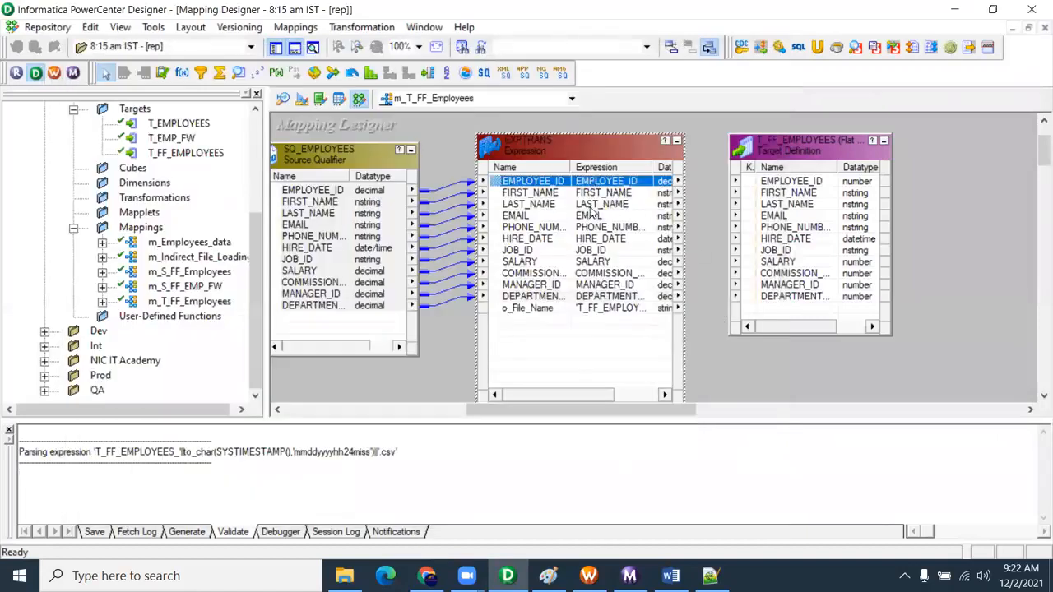
shift+click(552, 296)
drag(546, 182, 755, 182)
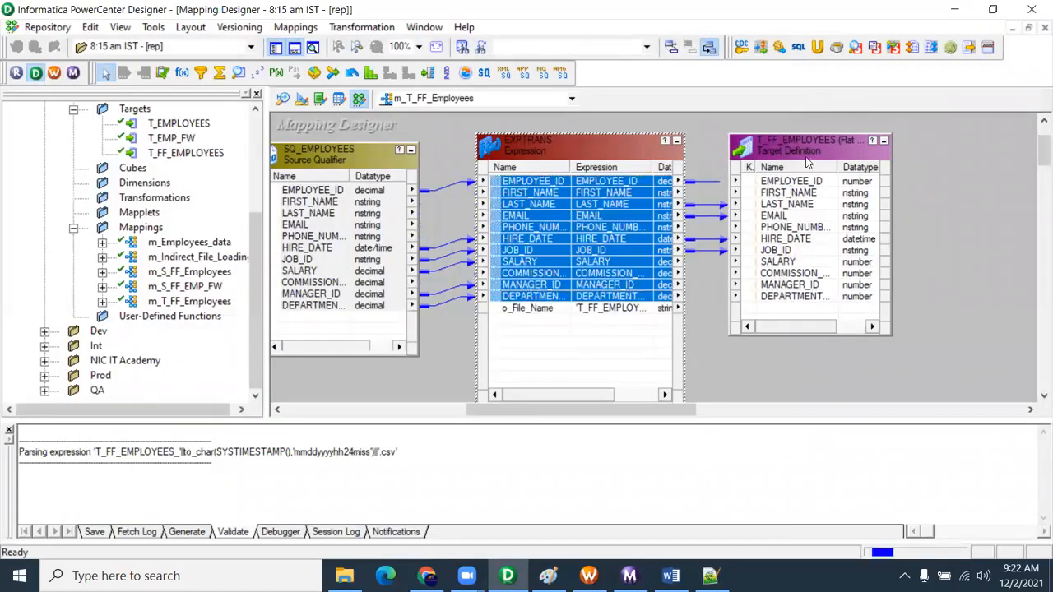
In the Target Designer, add the special FileName column to the T_FF_EMPLOYEES flat file definition instead of an ordinary new column.
click(302, 98)
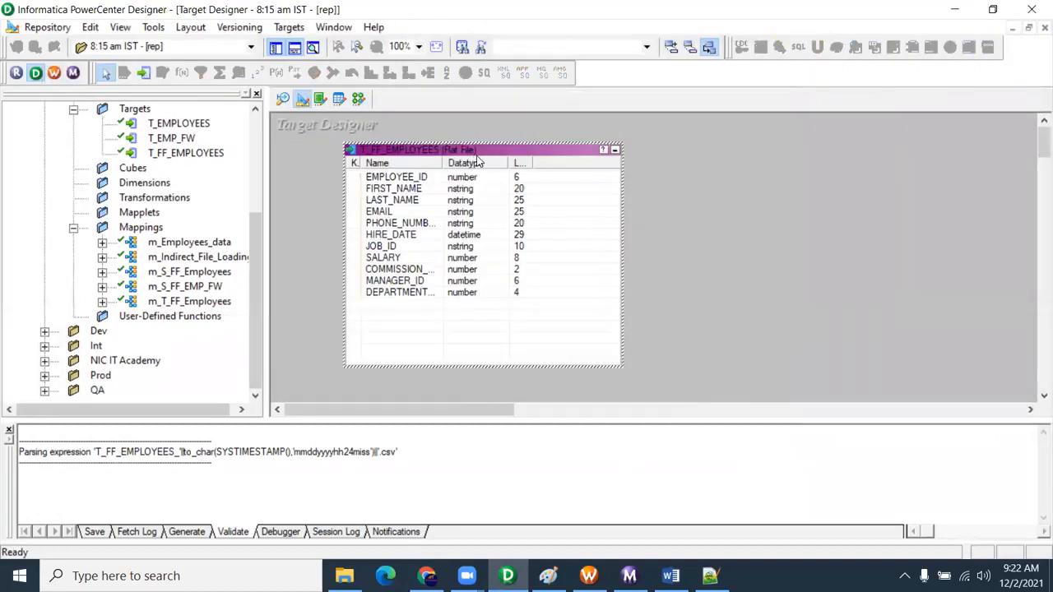
double_click(431, 293)
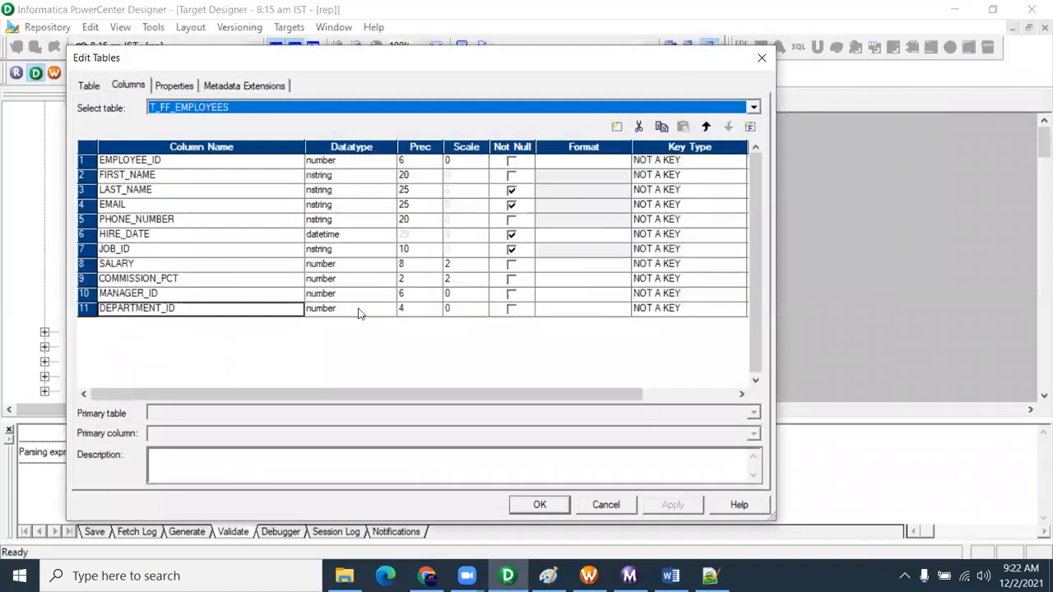
click(617, 125)
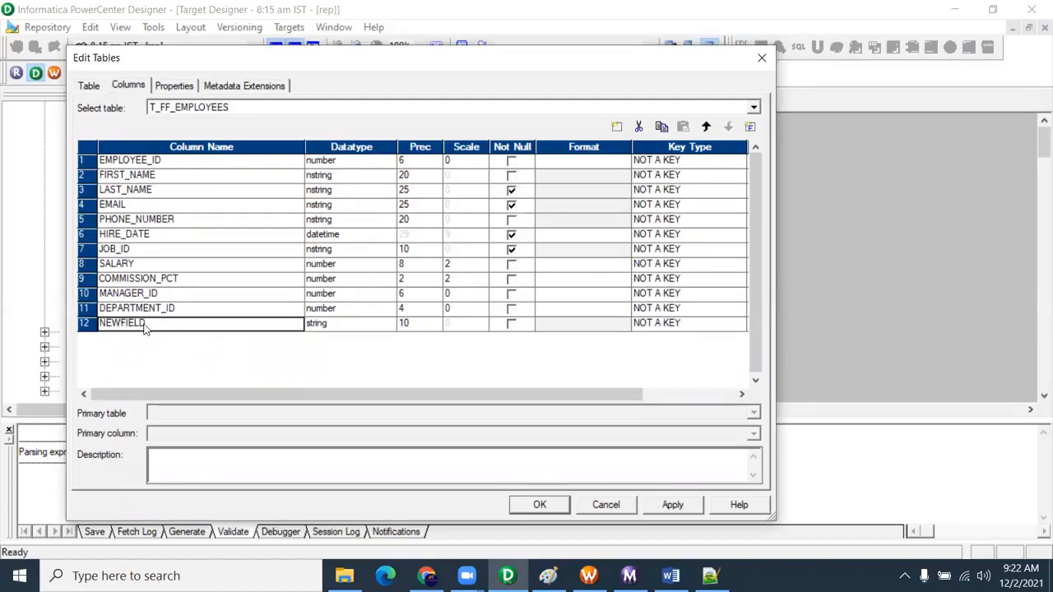
click(639, 126)
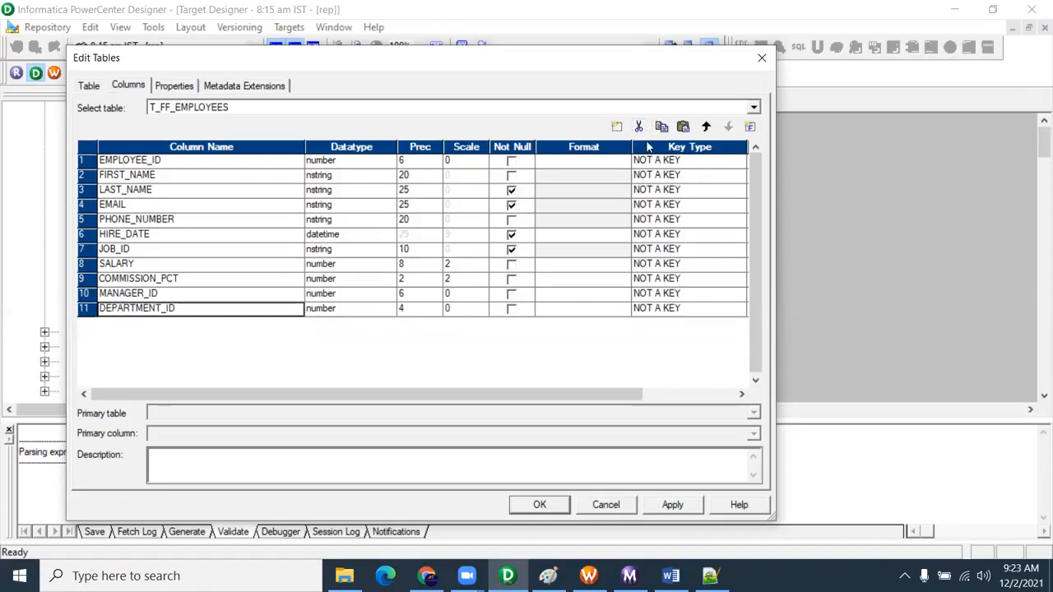
click(750, 129)
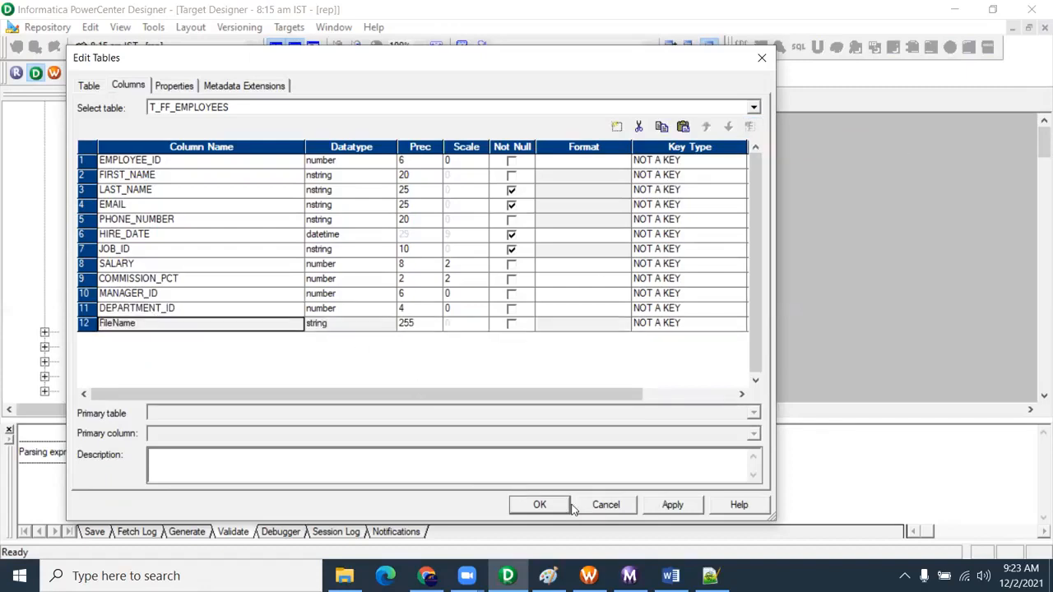
click(539, 504)
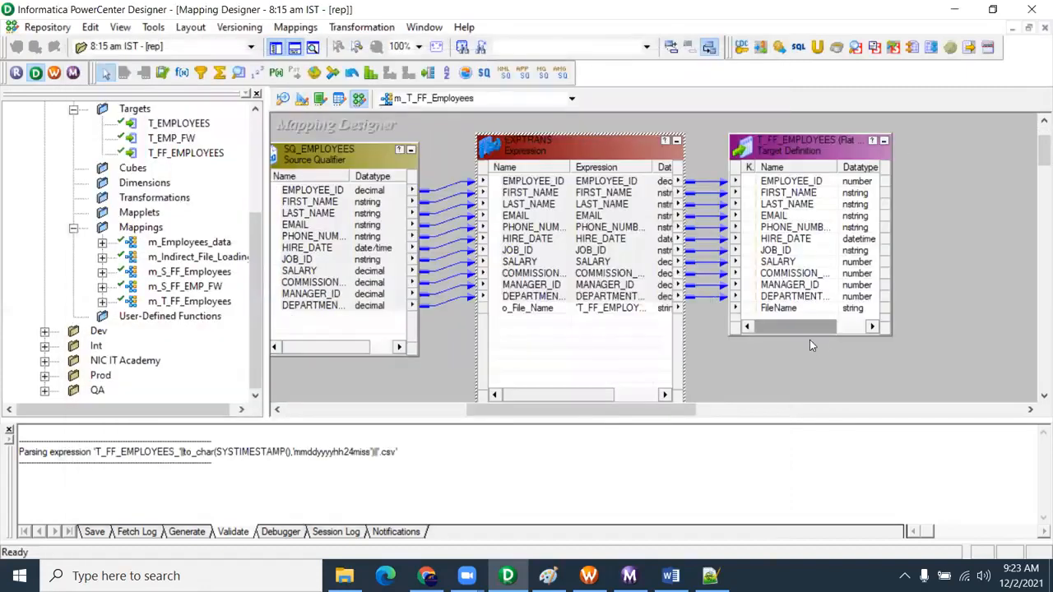
Link the o_File_Name port of EXPTRANS to the target's FileName column and save the m_T_FF_Employees mapping.
click(617, 309)
drag(521, 311, 788, 309)
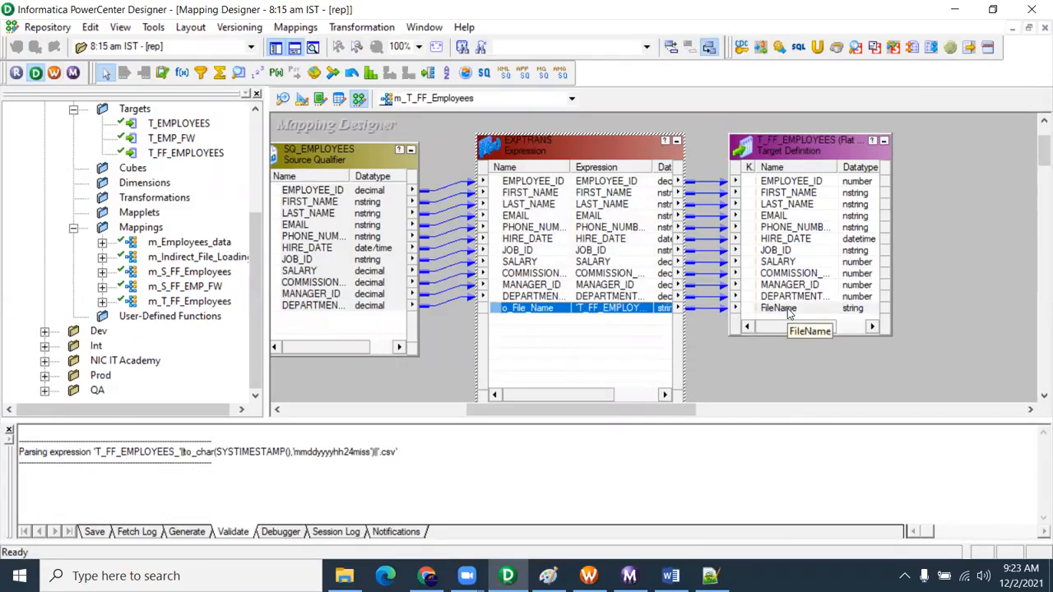
key(ctrl+s)
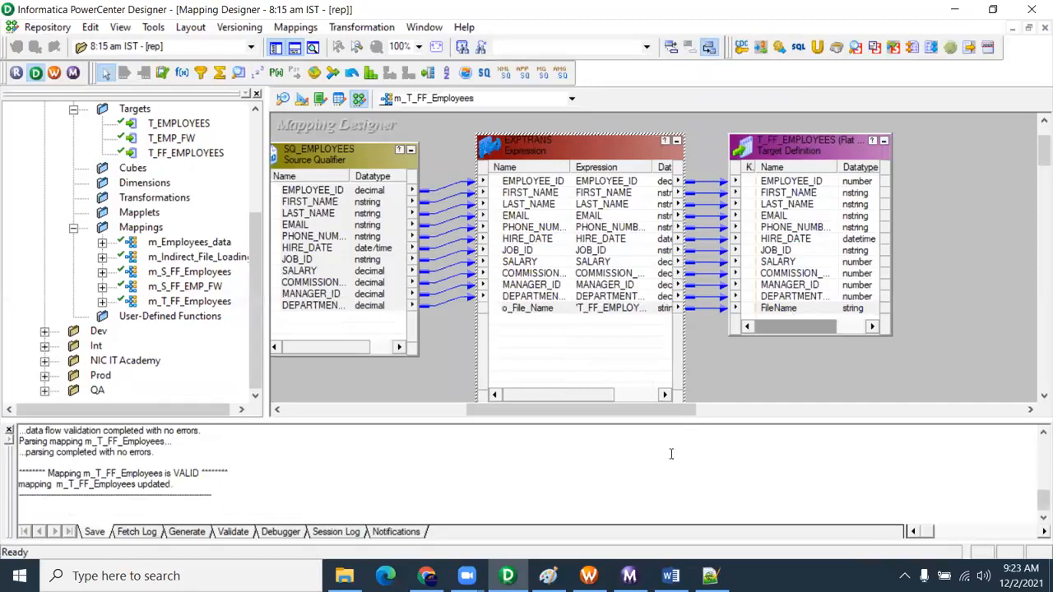
Switch to Workflow Manager and refresh the mapping of the s_m_T_FF_Employees session.
click(589, 574)
right_click(618, 172)
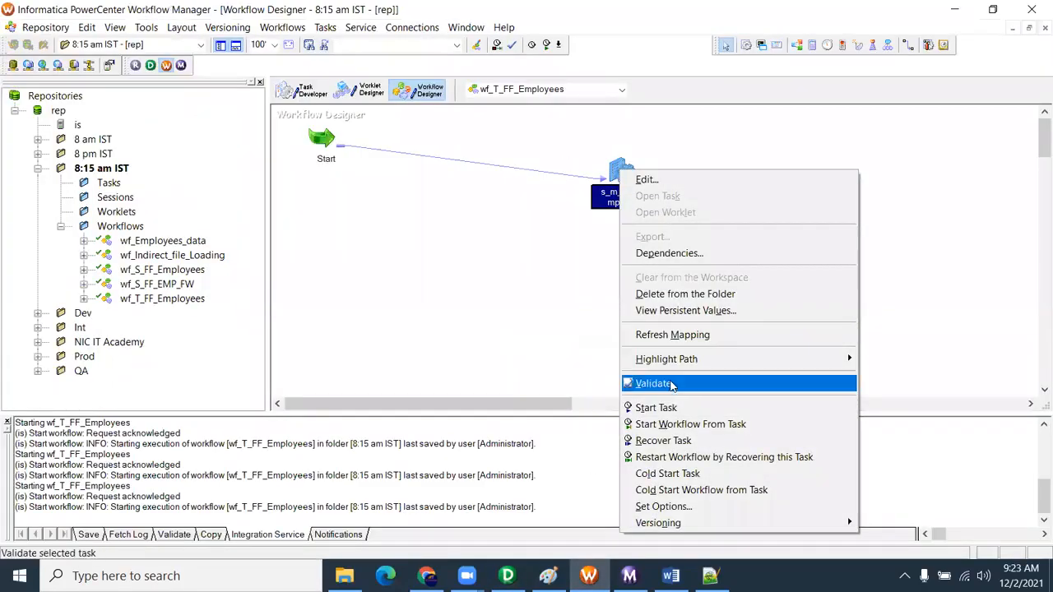
click(670, 336)
Turn off Append if Exists for the T_FF_EMPLOYEES target in the s_m_T_FF_Employees session, apply it and save the workflow.
double_click(625, 172)
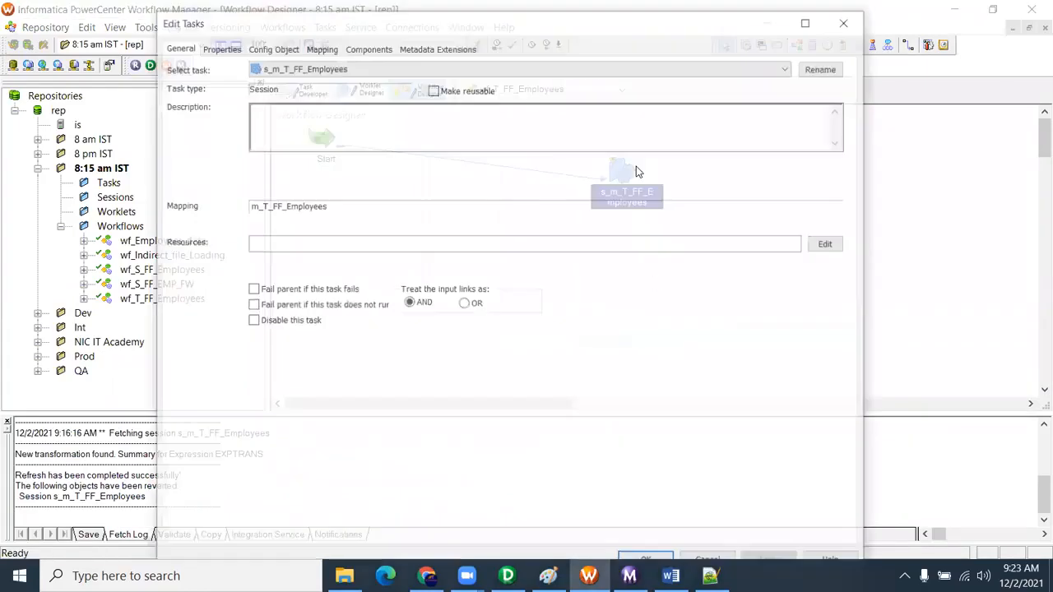
click(344, 51)
click(320, 46)
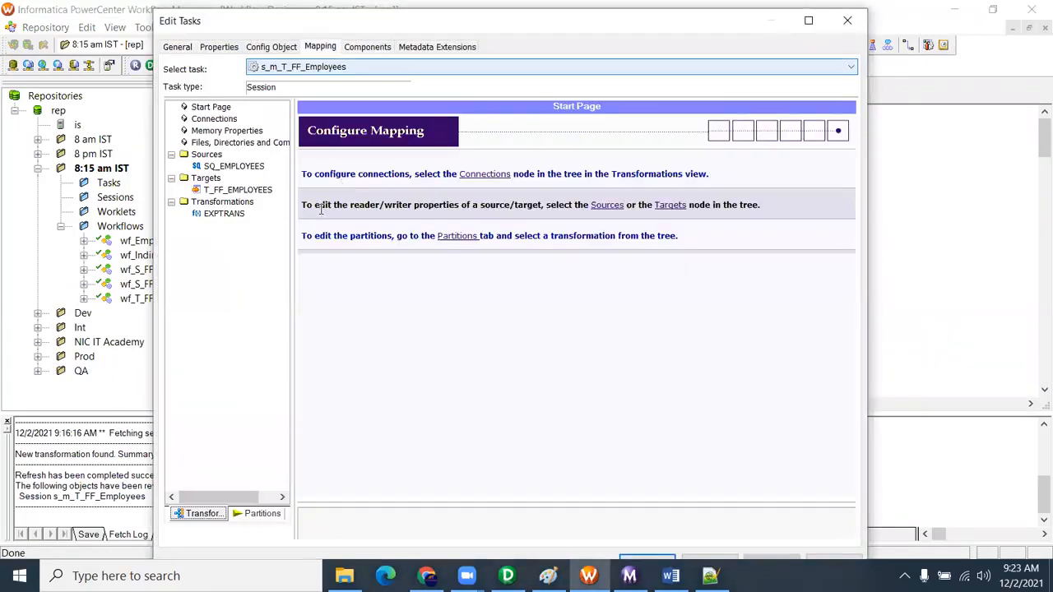
click(229, 202)
click(238, 189)
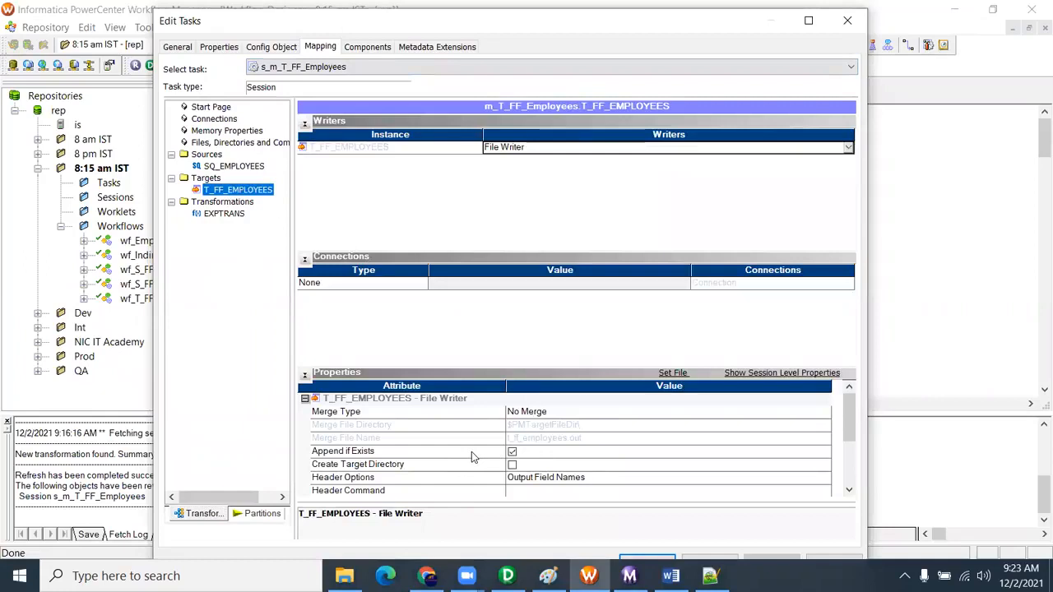
click(510, 452)
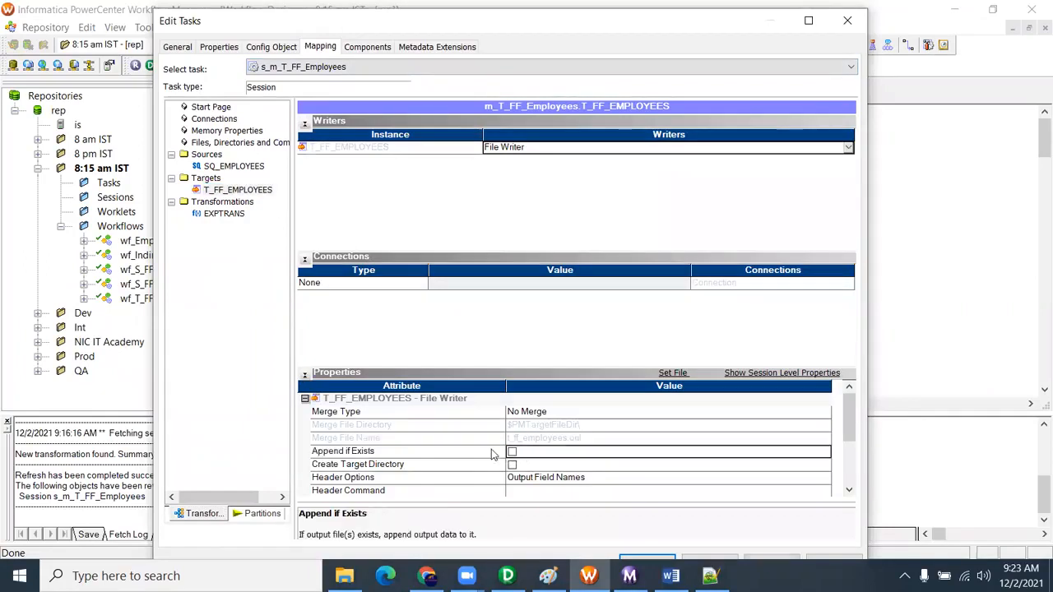
click(411, 454)
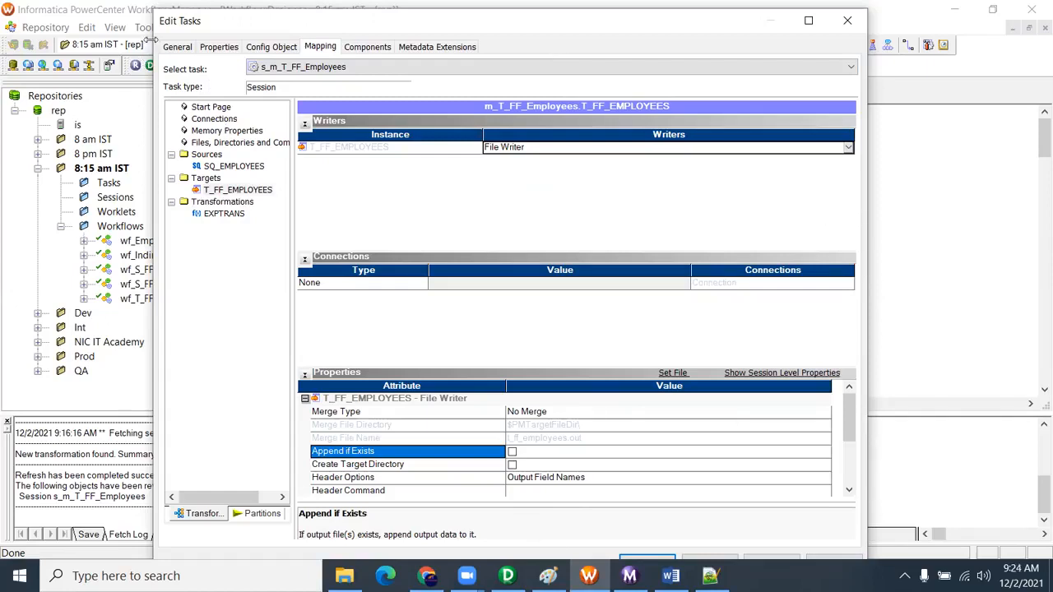
click(647, 561)
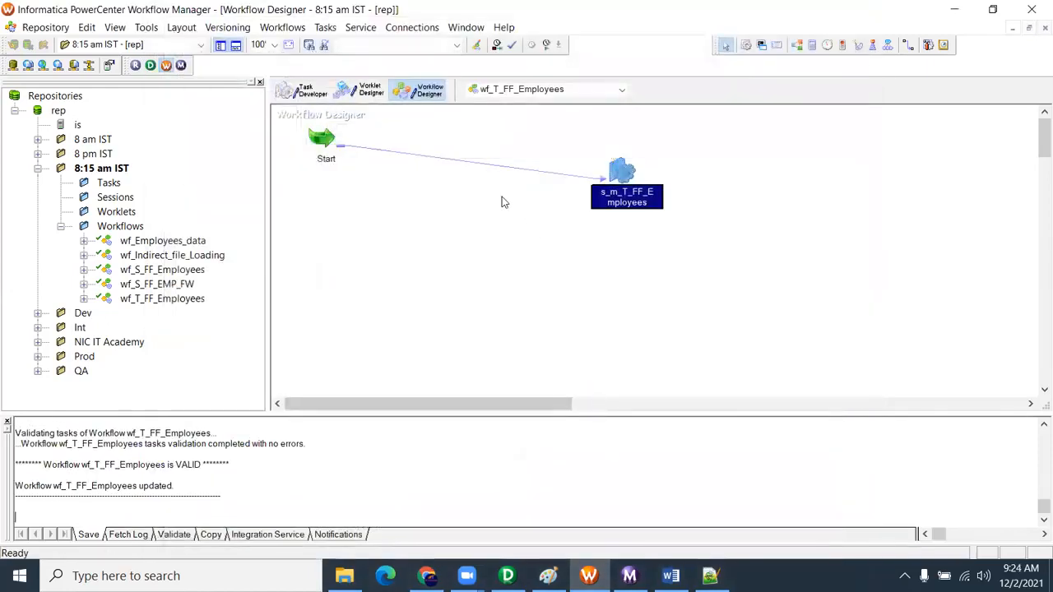
Start wf_T_FF_Employees, then check its session statistics in Workflow Monitor and the generated timestamped CSV in the TgtFiles folder.
right_click(499, 191)
click(547, 381)
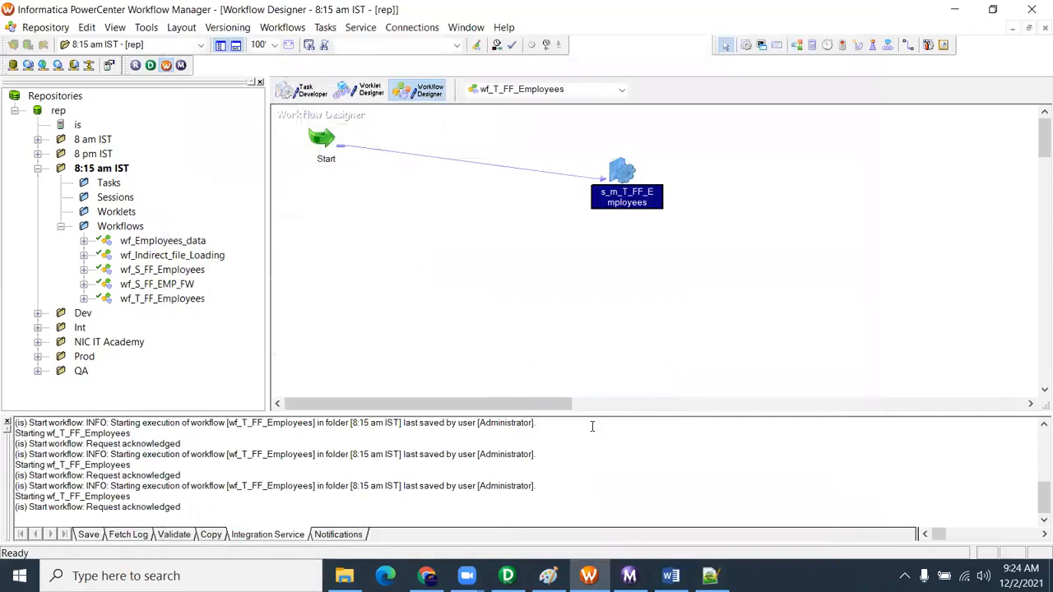
mouse_move(629, 576)
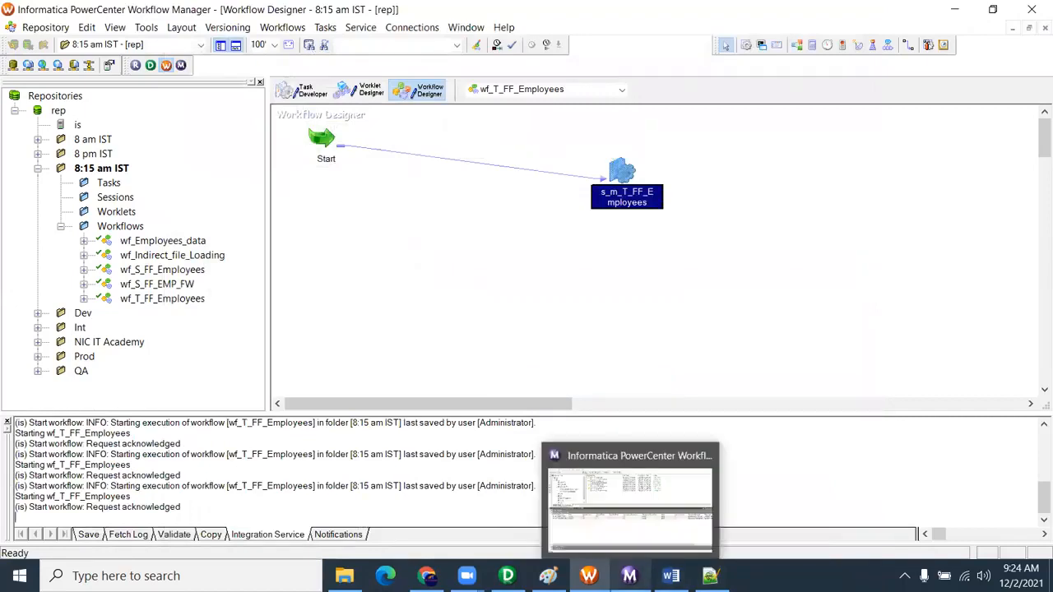
click(629, 498)
click(129, 175)
click(131, 161)
click(132, 174)
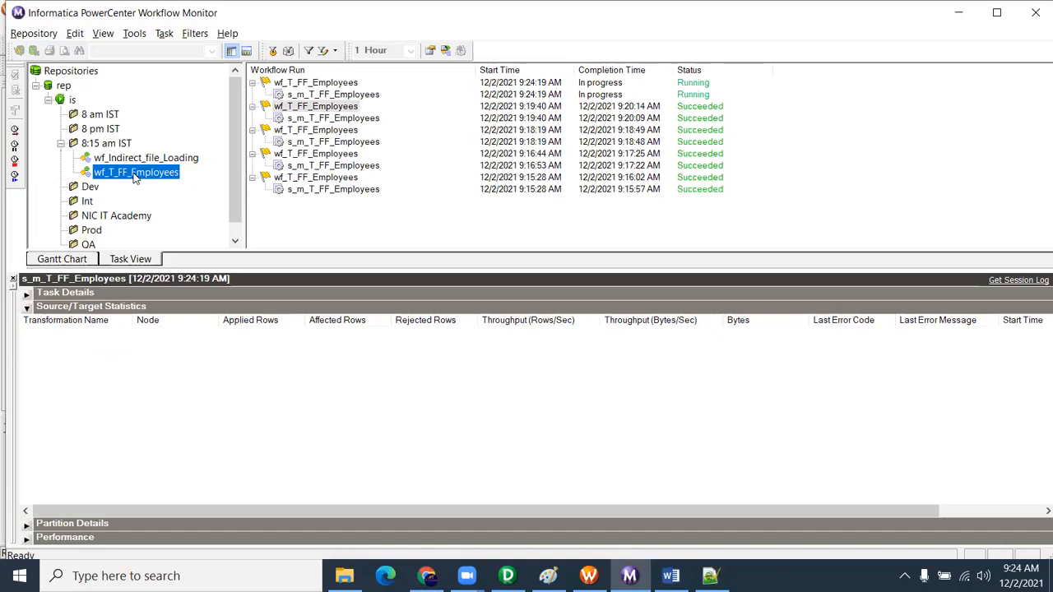
click(354, 97)
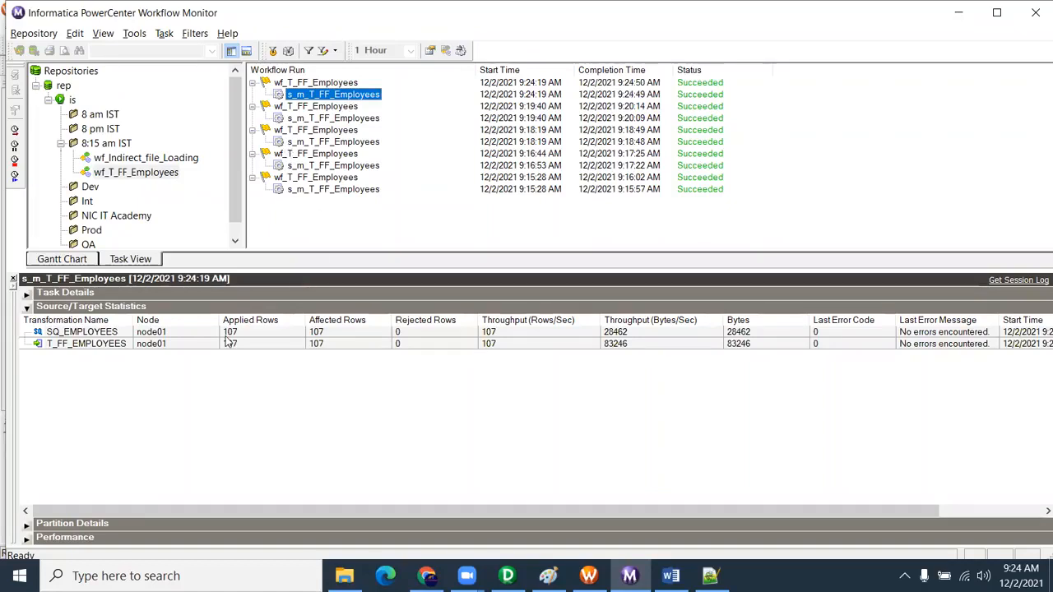
click(344, 576)
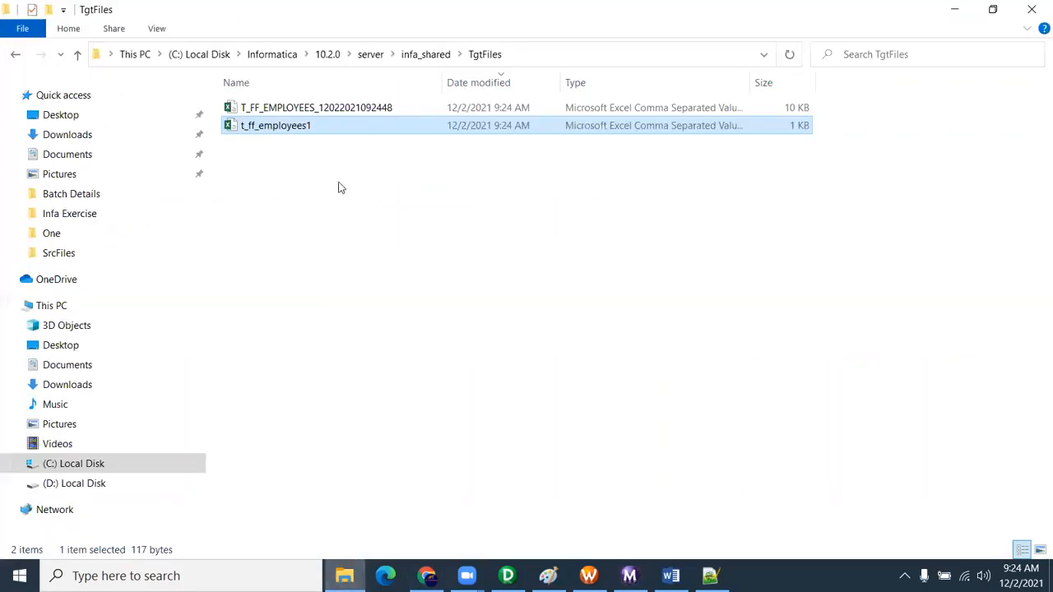
click(359, 110)
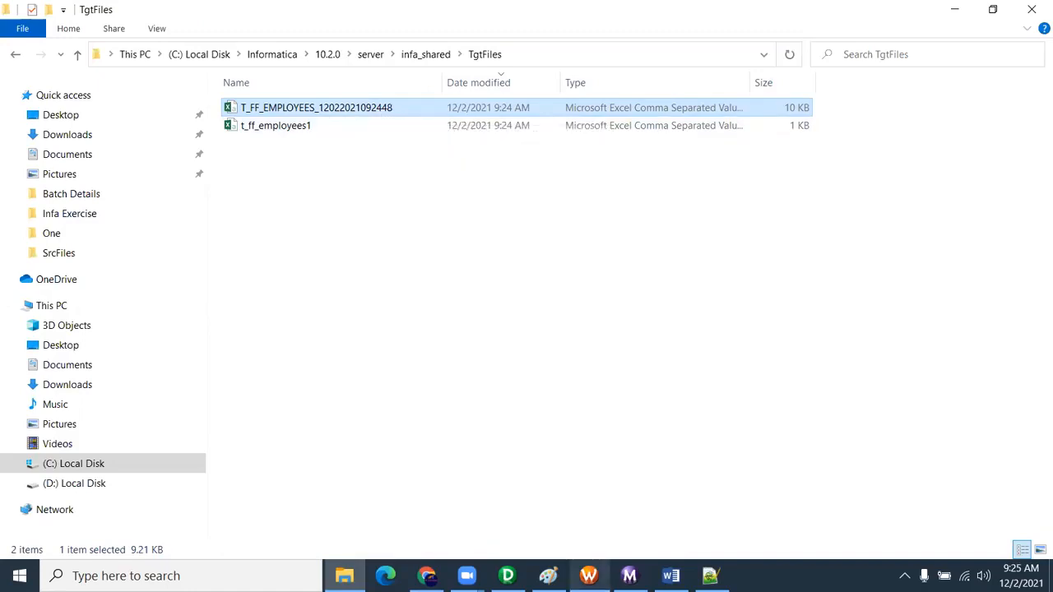
Run wf_T_FF_Employees again from Workflow Manager and check the TgtFiles folder for another timestamped file.
click(588, 576)
right_click(493, 275)
click(536, 418)
click(344, 576)
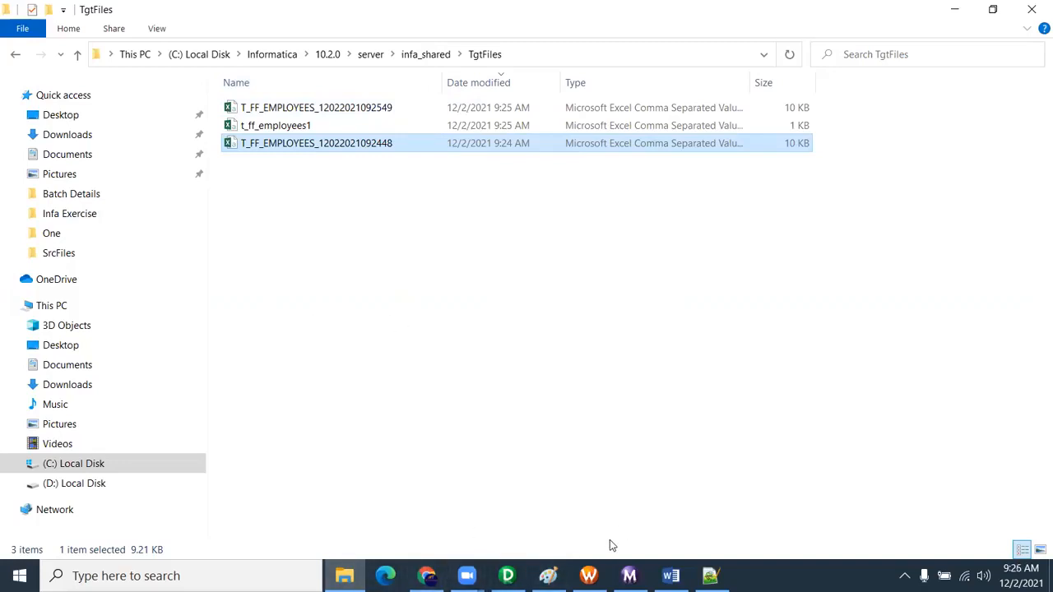
In Designer, review the o_File_Name expression of EXPTRANS, examining the mi and ss parts of its timestamp format, and close it without changes.
mouse_move(510, 574)
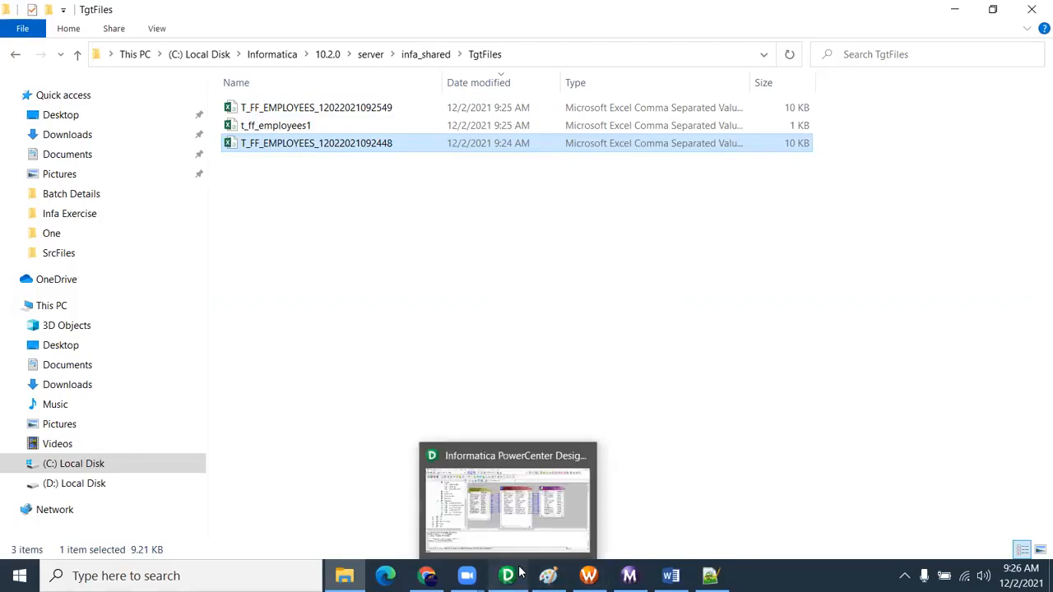
click(509, 522)
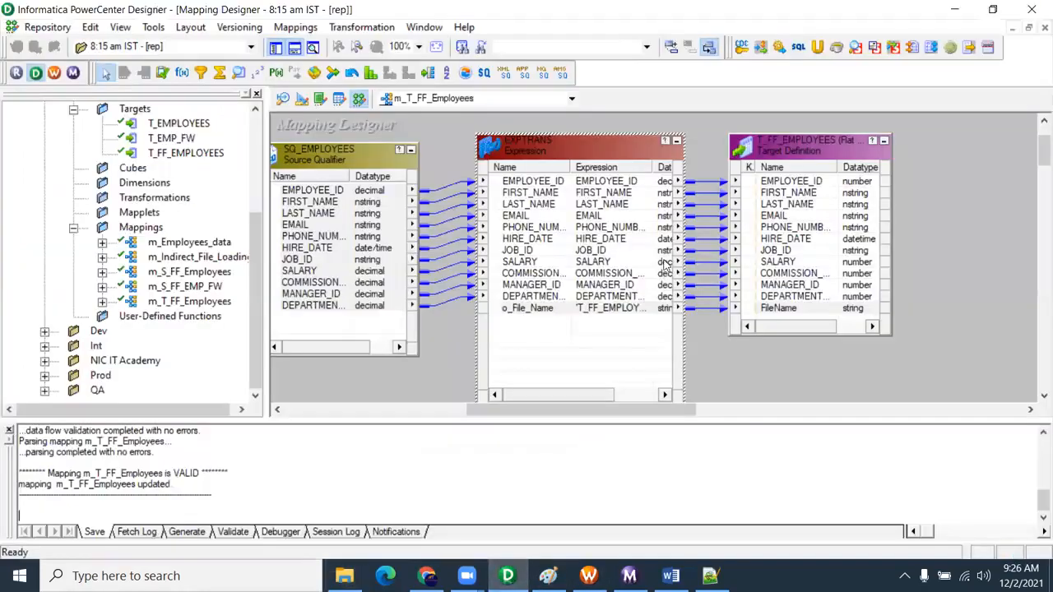
double_click(630, 311)
click(738, 328)
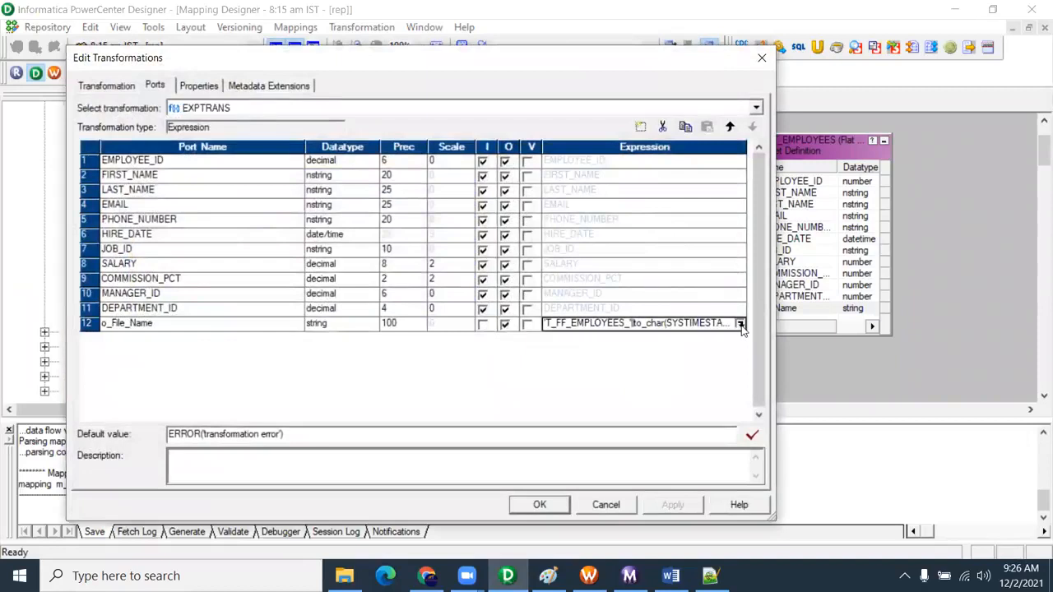
click(742, 327)
drag(619, 138, 606, 137)
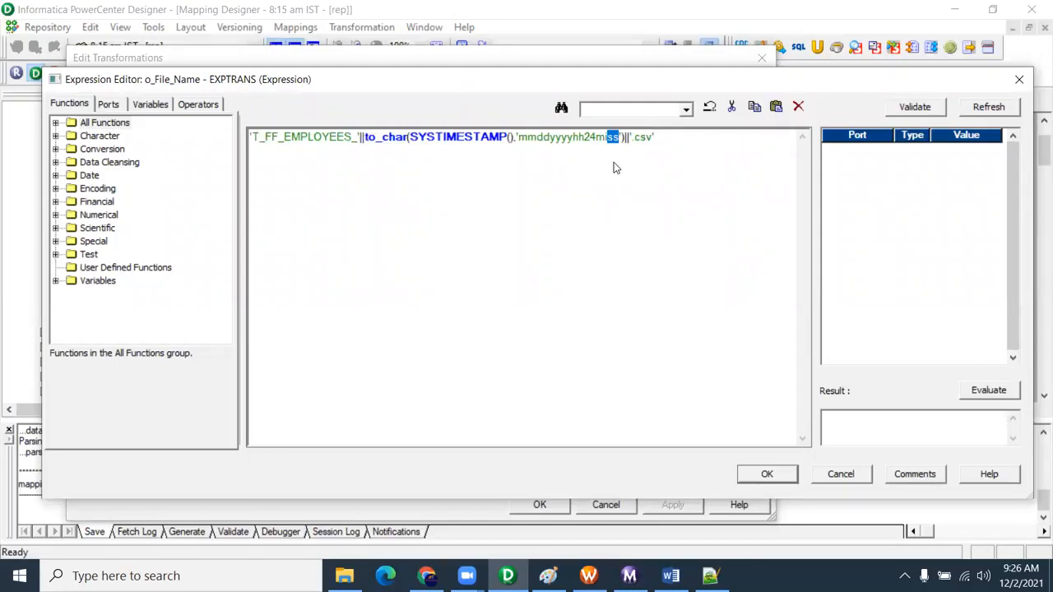
click(630, 191)
ctrl+scroll(639, 211, up, 1)
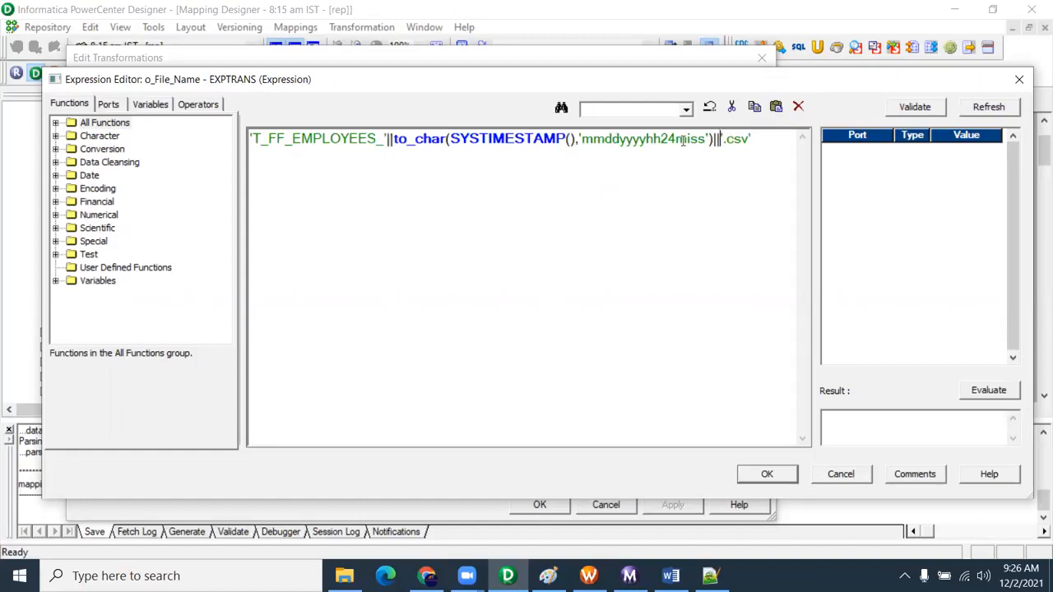
drag(690, 140, 702, 140)
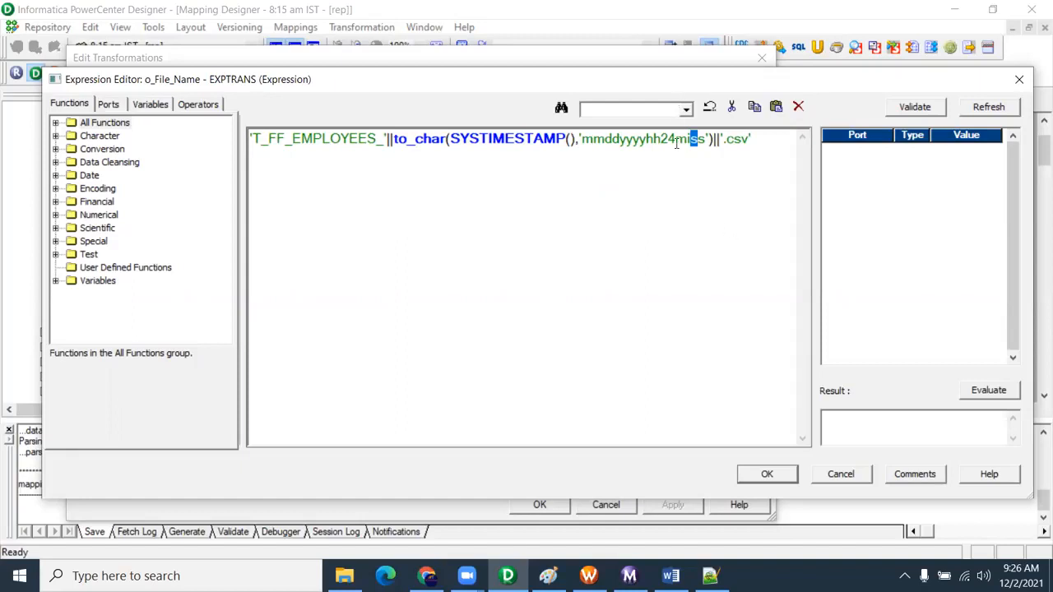
click(1014, 83)
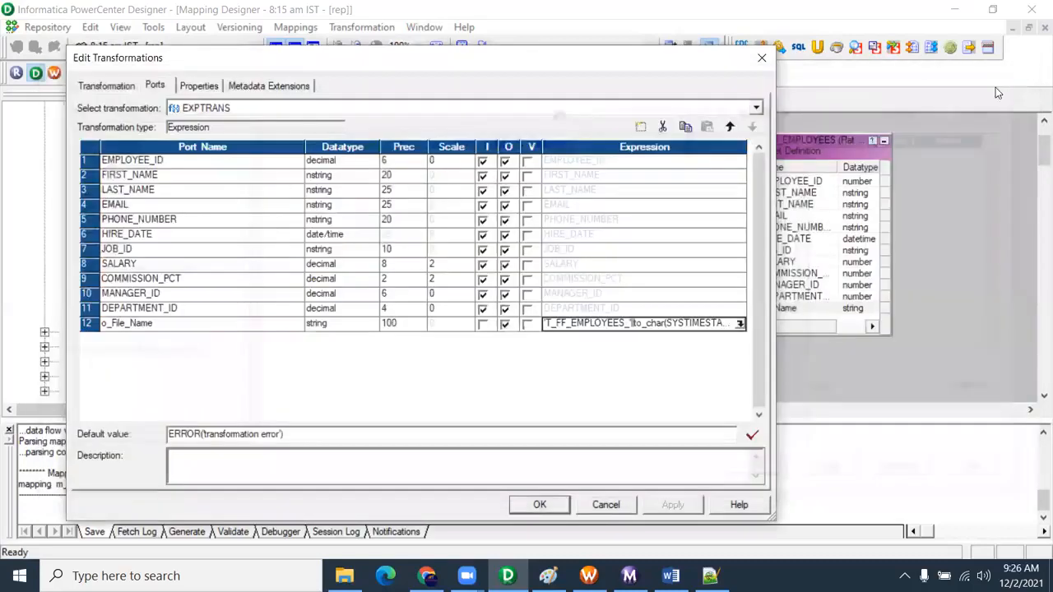
click(610, 510)
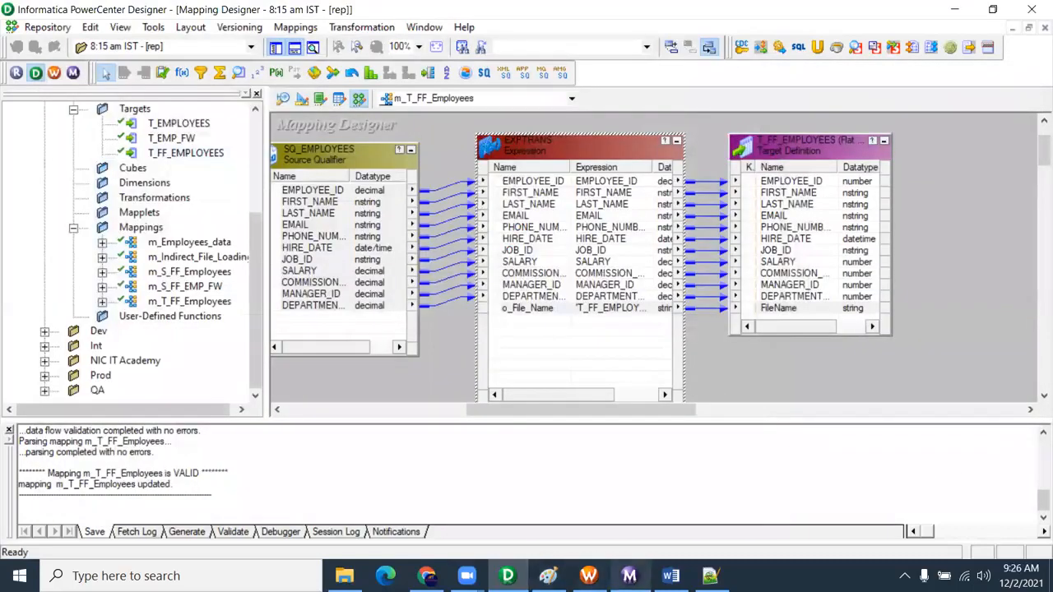
Turn on Append if Exists for the T_FF_EMPLOYEES target in the s_m_T_FF_Employees session and save the workflow.
click(588, 576)
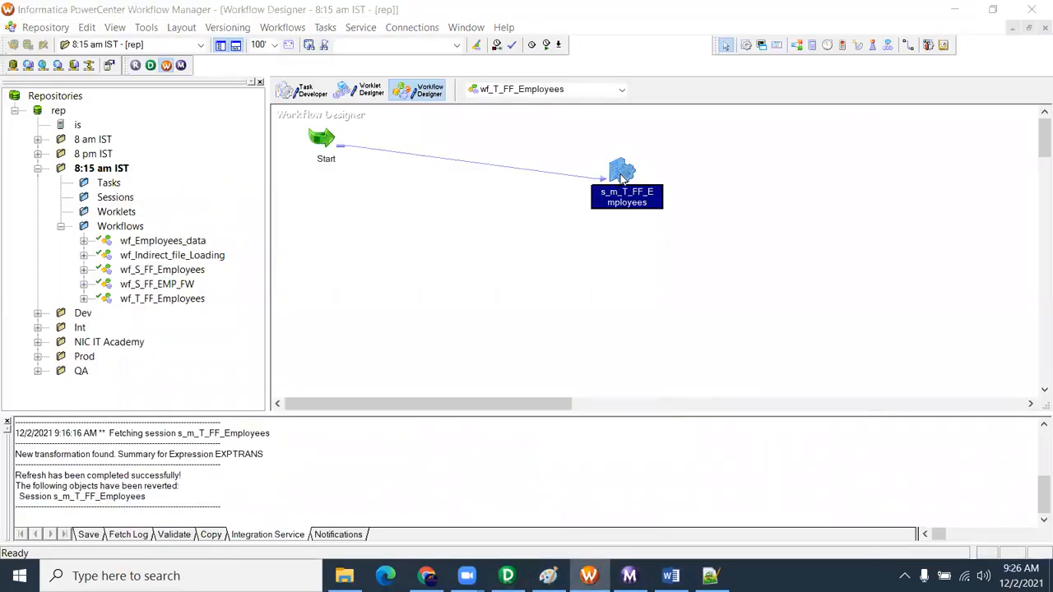
double_click(622, 177)
click(320, 47)
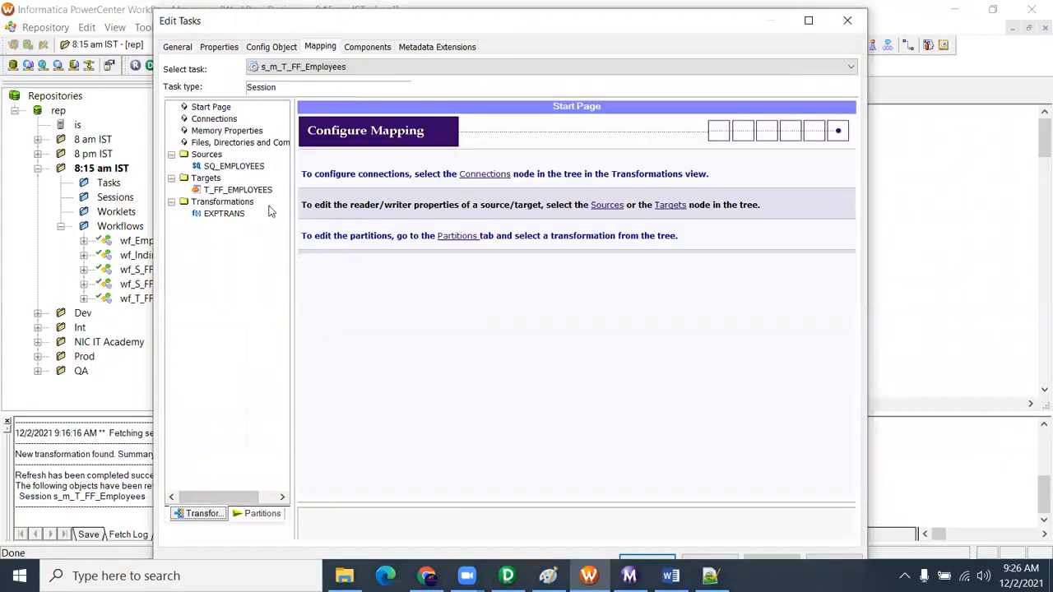
click(251, 191)
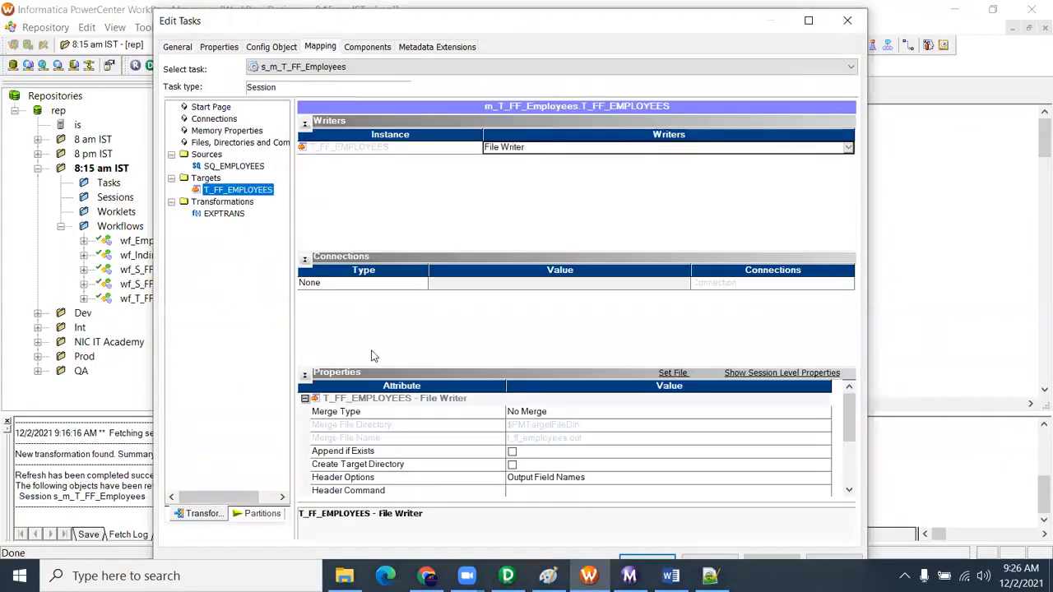
click(512, 453)
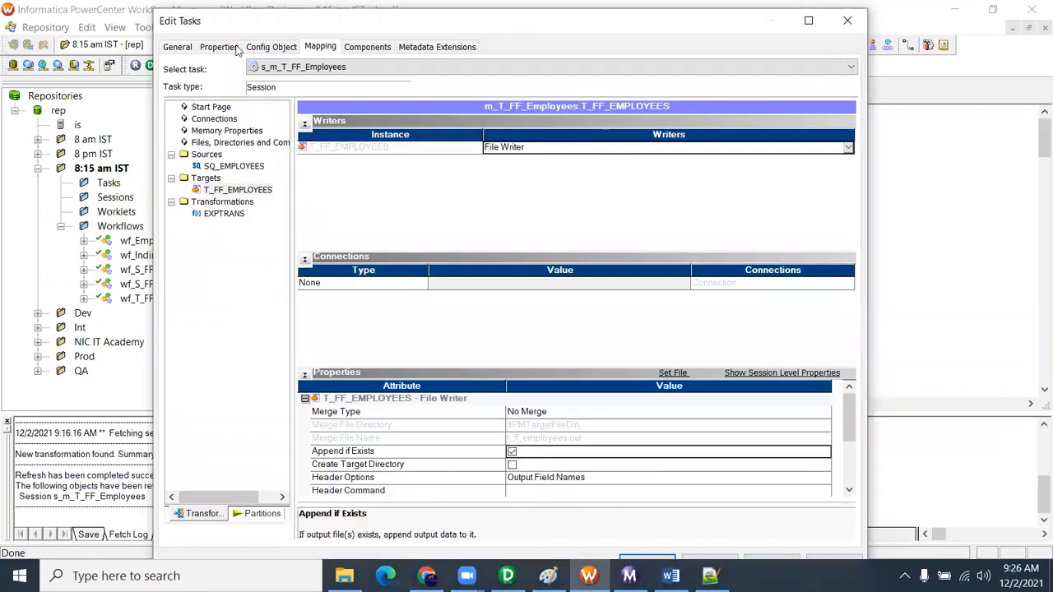
drag(153, 11, 335, 149)
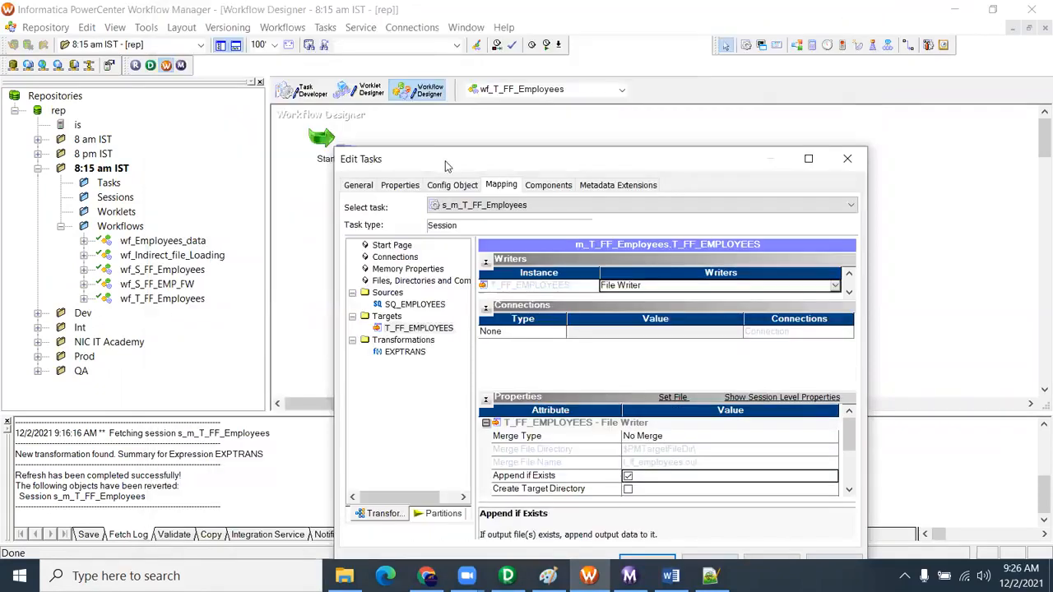
drag(447, 167, 301, 31)
click(501, 435)
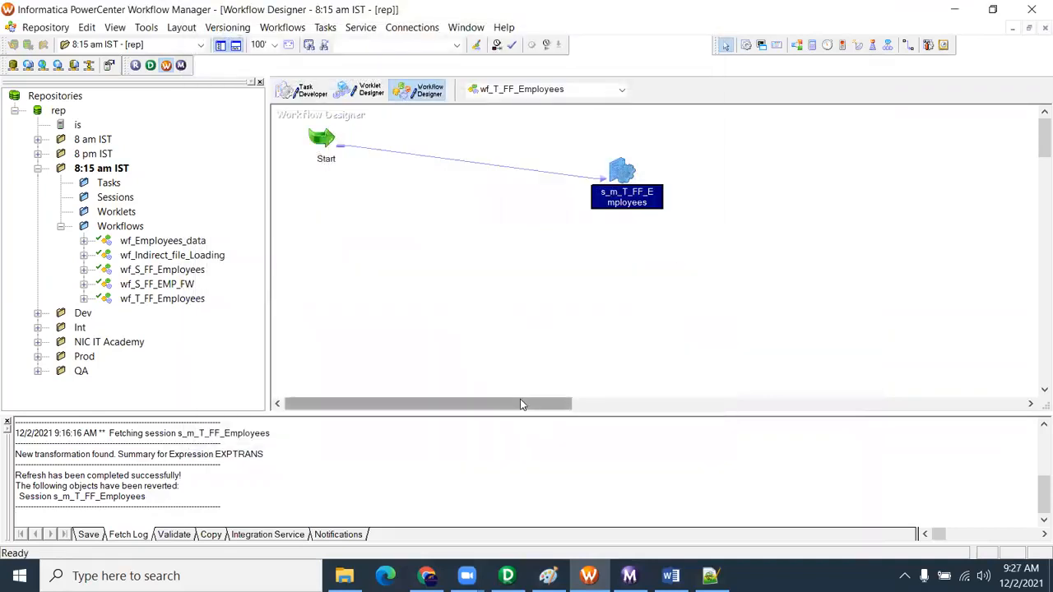
key(ctrl+s)
Start wf_T_FF_Employees with the append option on and examine the session's failure information in Workflow Monitor.
right_click(466, 263)
click(527, 416)
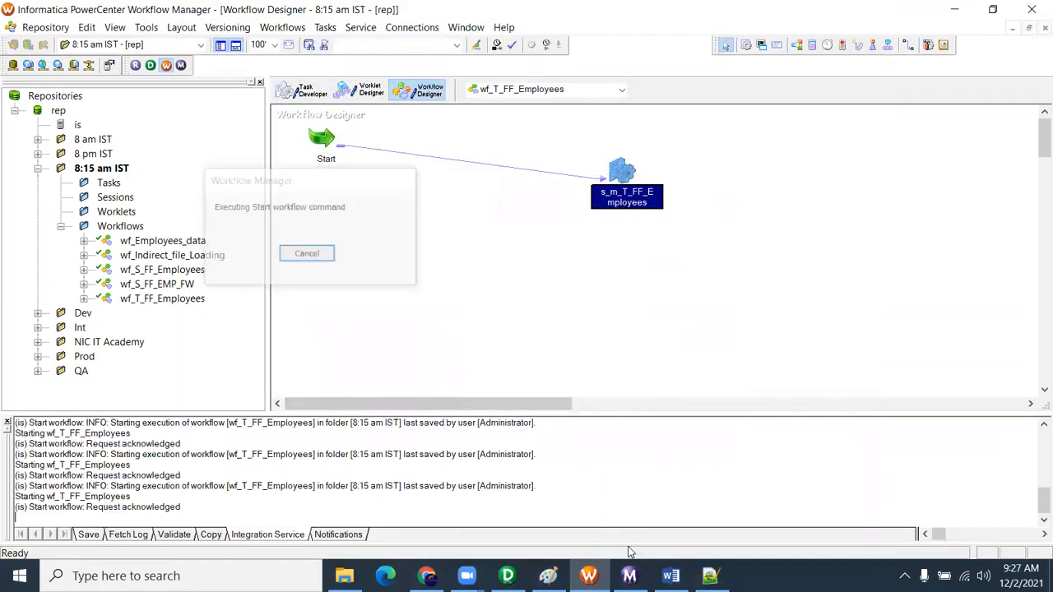
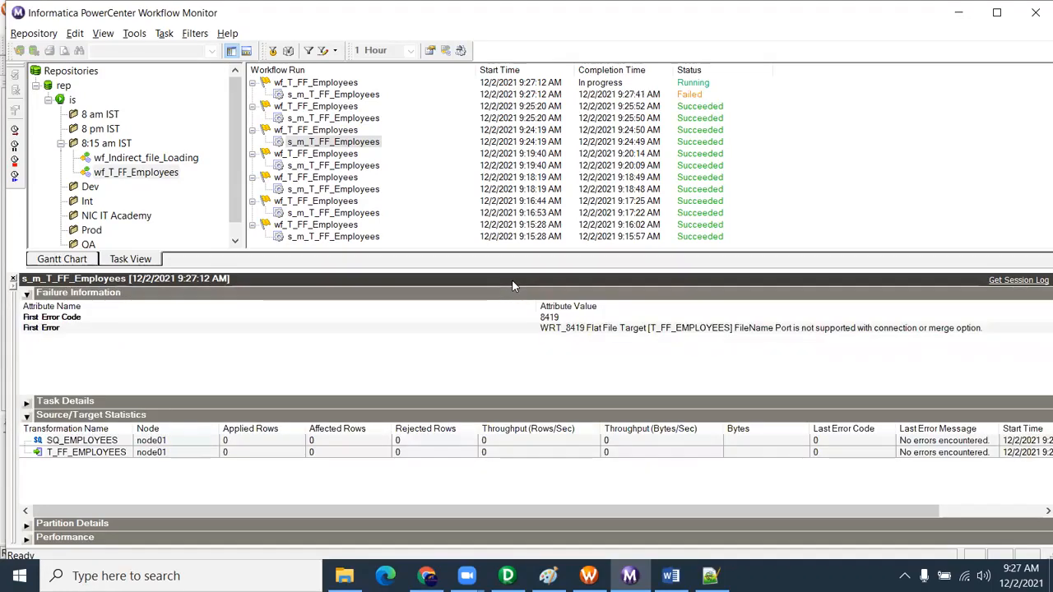
click(787, 357)
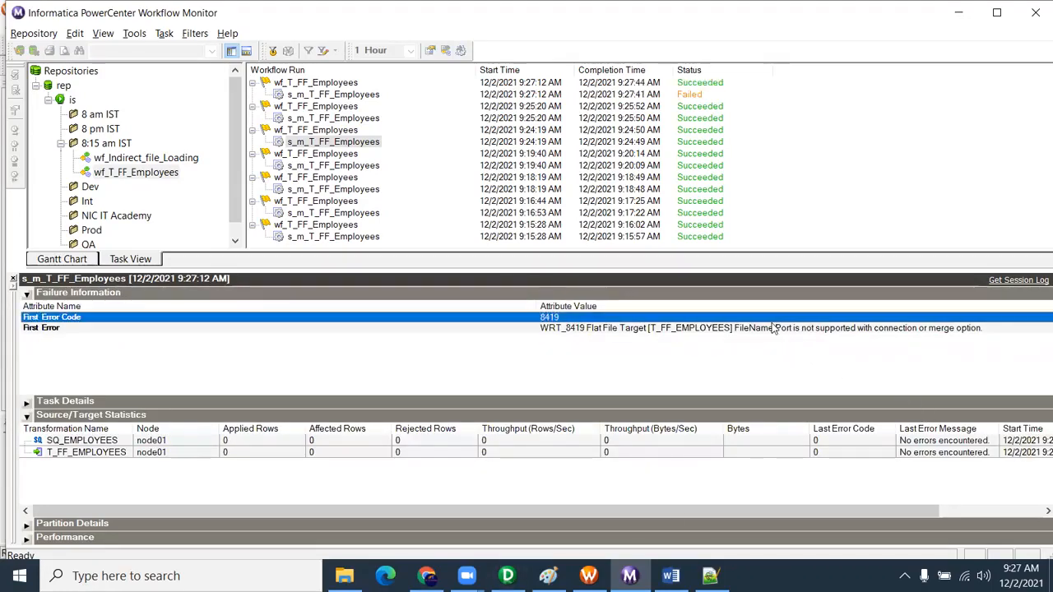
click(773, 328)
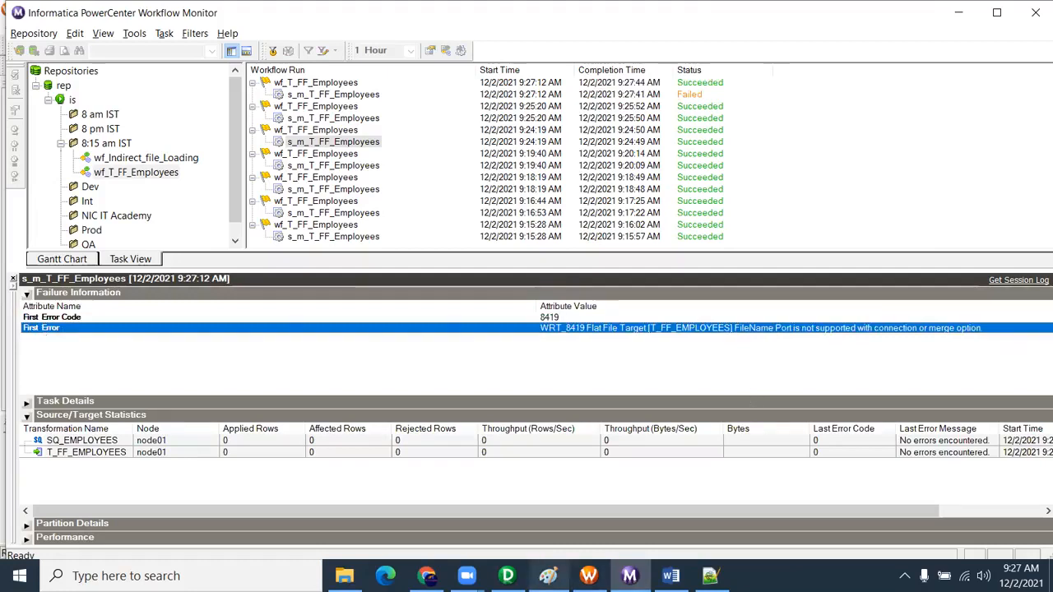
In the Designer mapping, move the T_FF_EMPLOYEES target farther away from EXPTRANS and select the o_File_Name port.
click(508, 576)
click(583, 310)
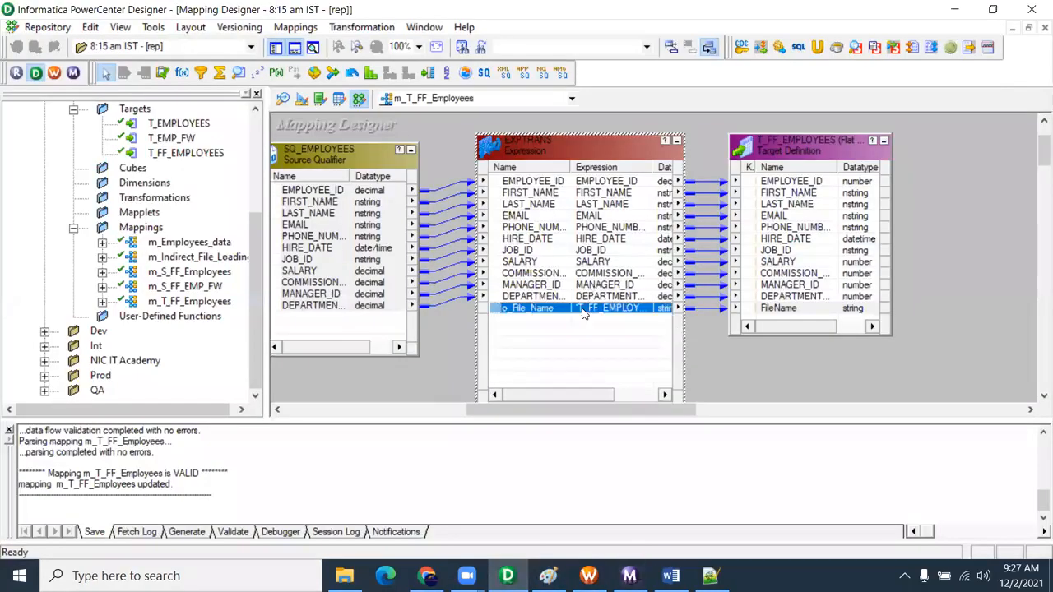
drag(765, 165, 832, 154)
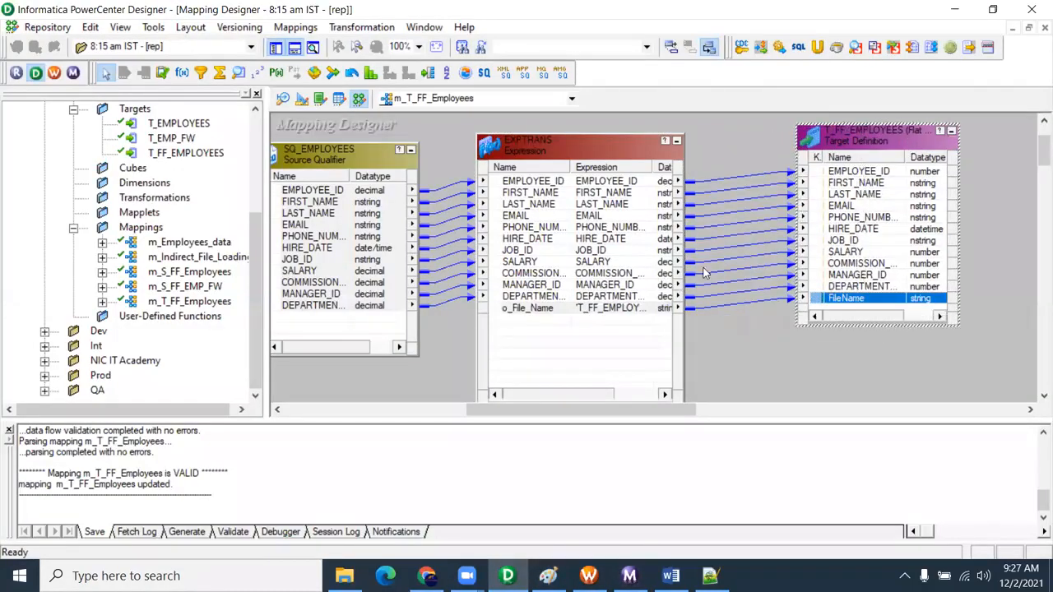
click(599, 309)
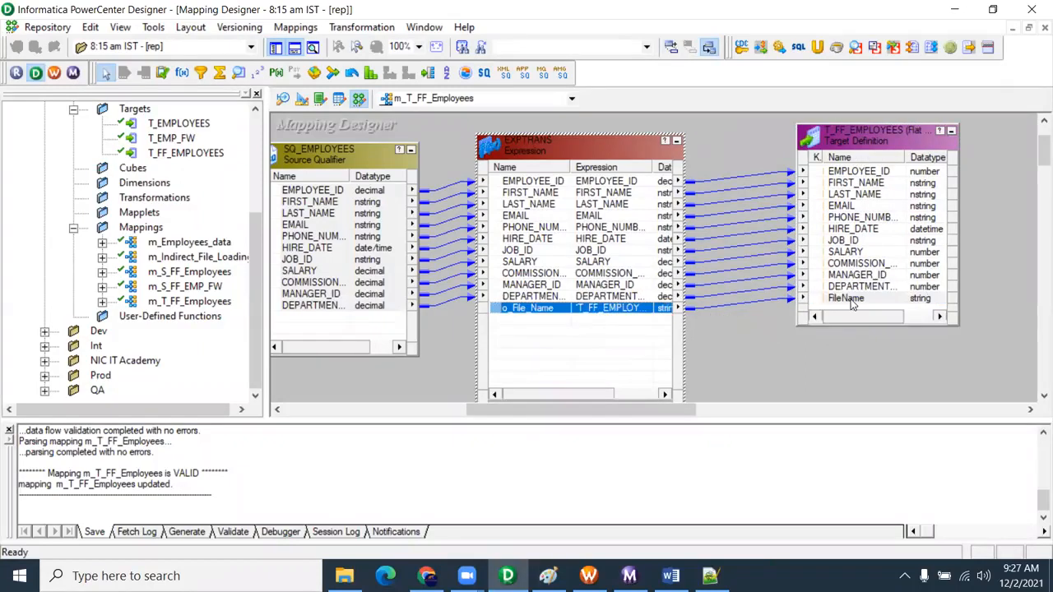
Examine the o_File_Name port of EXPTRANS and the FileName port it feeds in the T_FF_EMPLOYEES target.
click(852, 298)
click(634, 309)
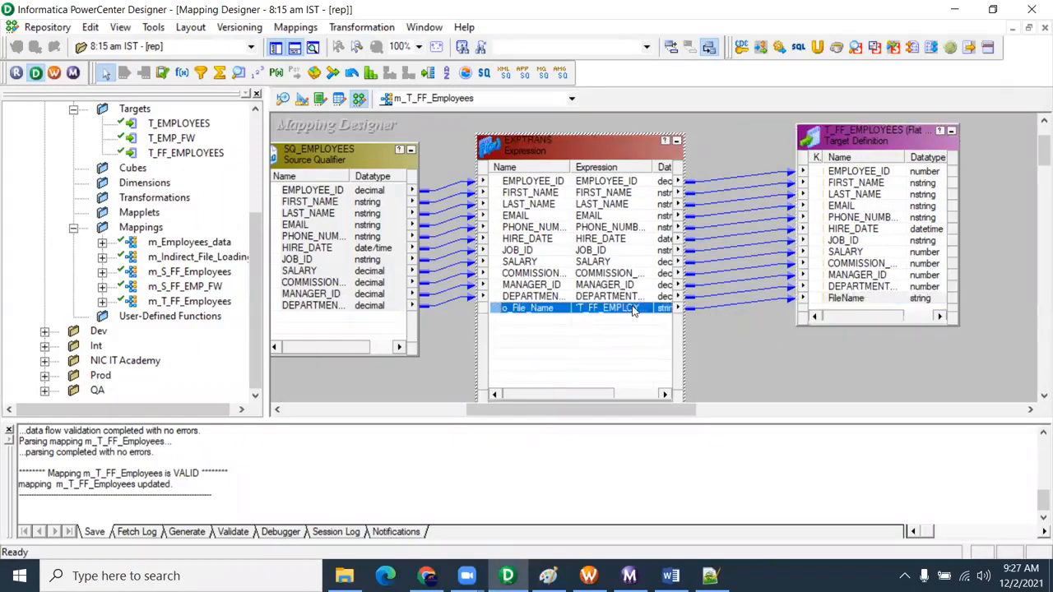
click(841, 300)
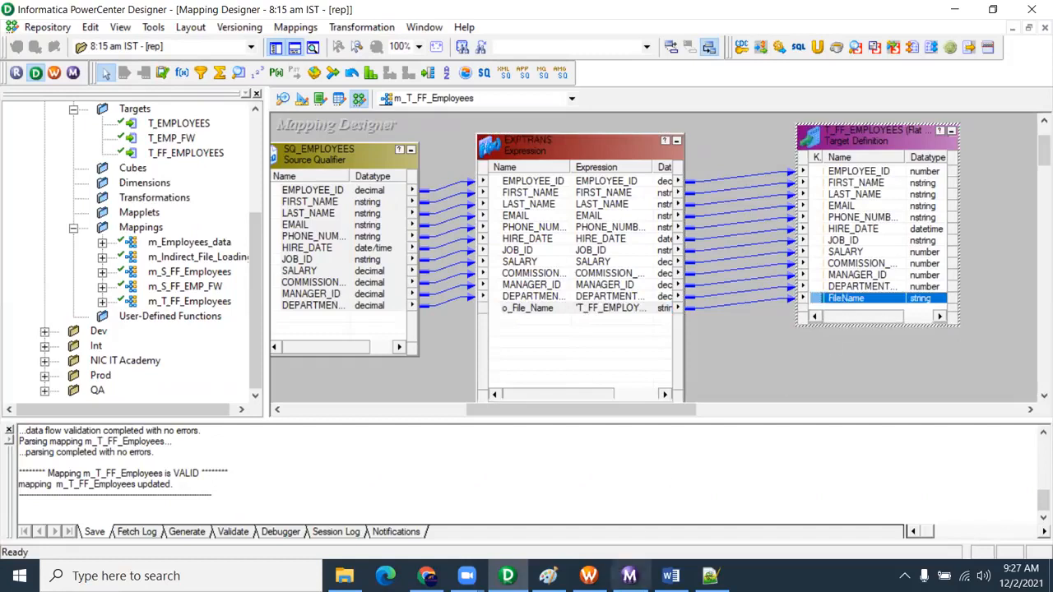
In Workflow Monitor, examine the First Error entry of the latest s_m_T_FF_Employees session run.
click(588, 575)
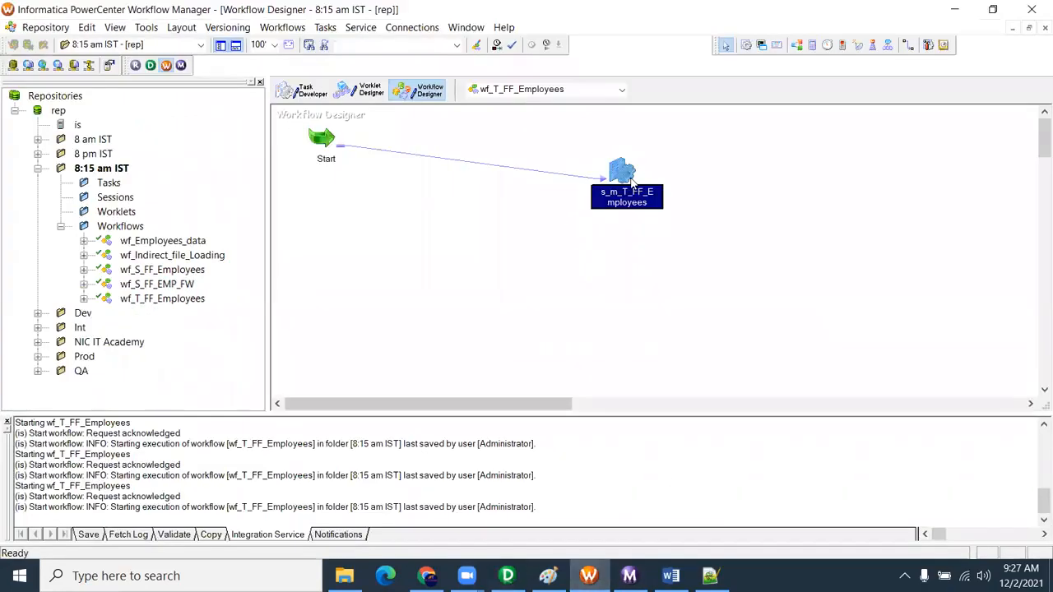
click(630, 574)
click(366, 96)
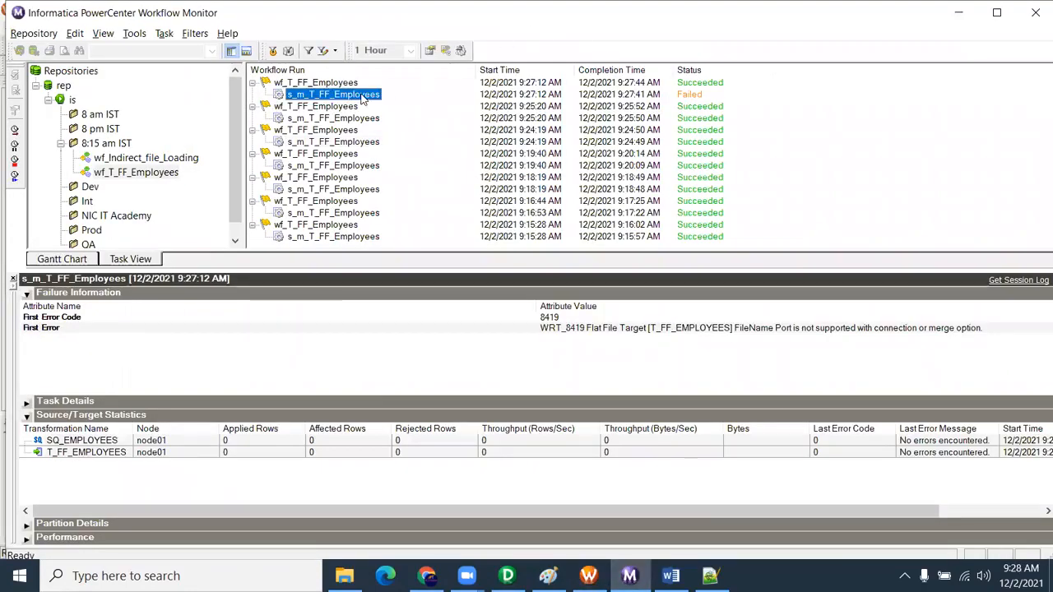
click(544, 329)
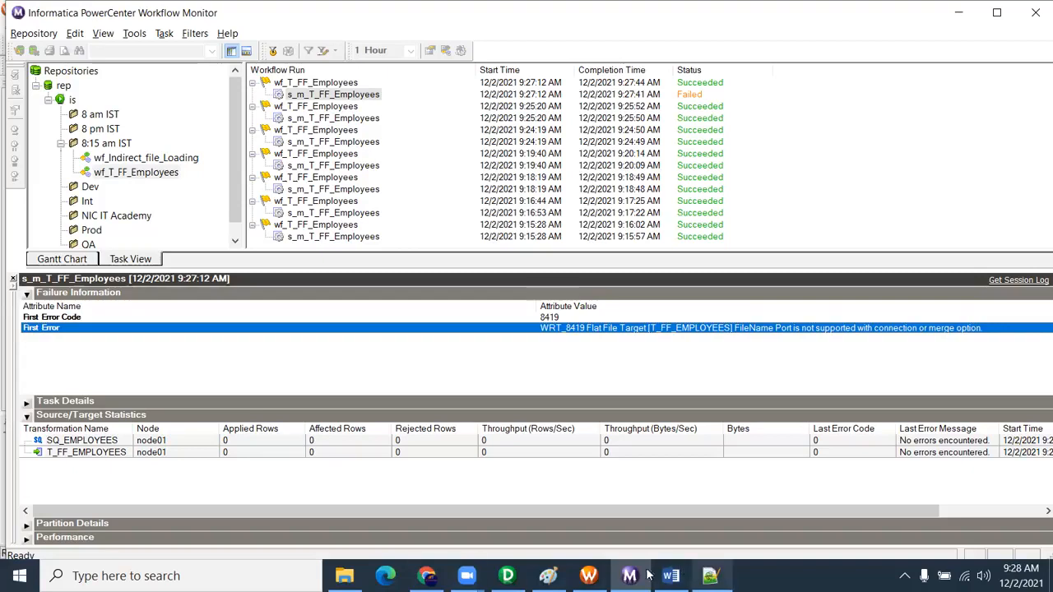
Open the 1. Flat File exercises document from the Infa Exercise folder, review its exercise list, and close it.
click(548, 576)
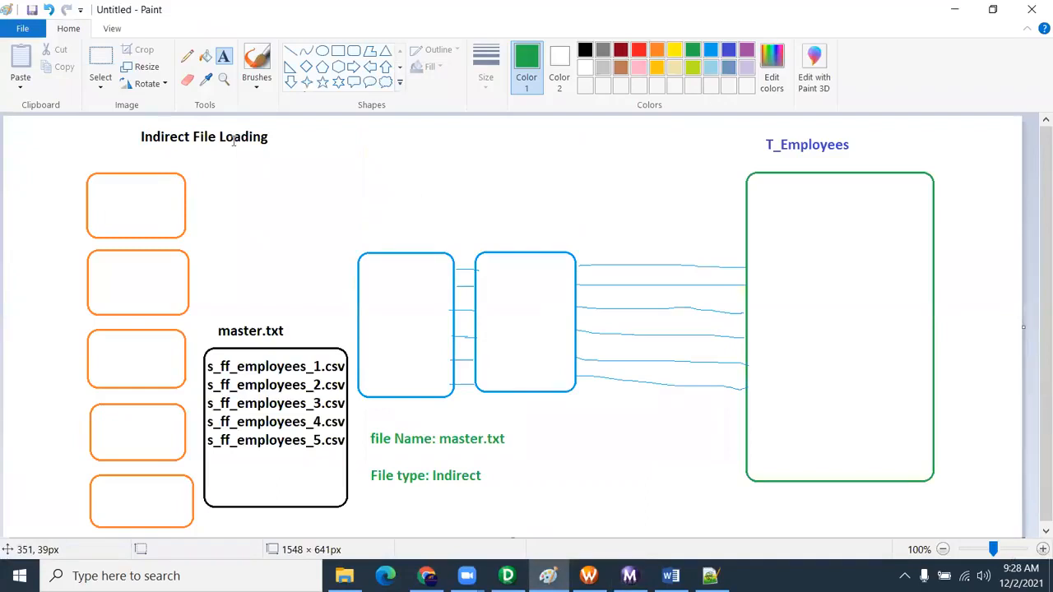
click(343, 576)
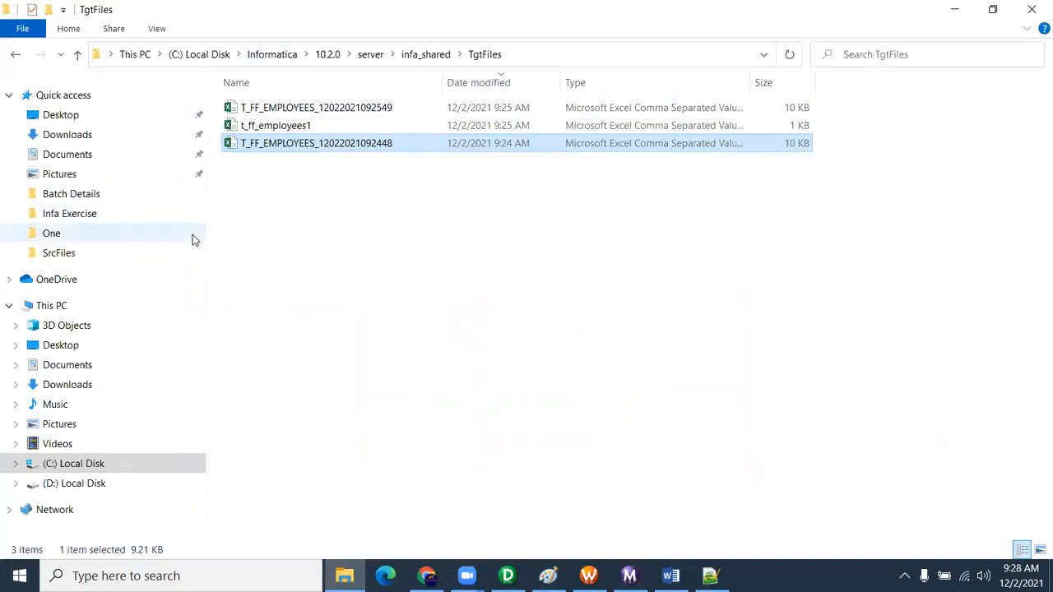
click(94, 213)
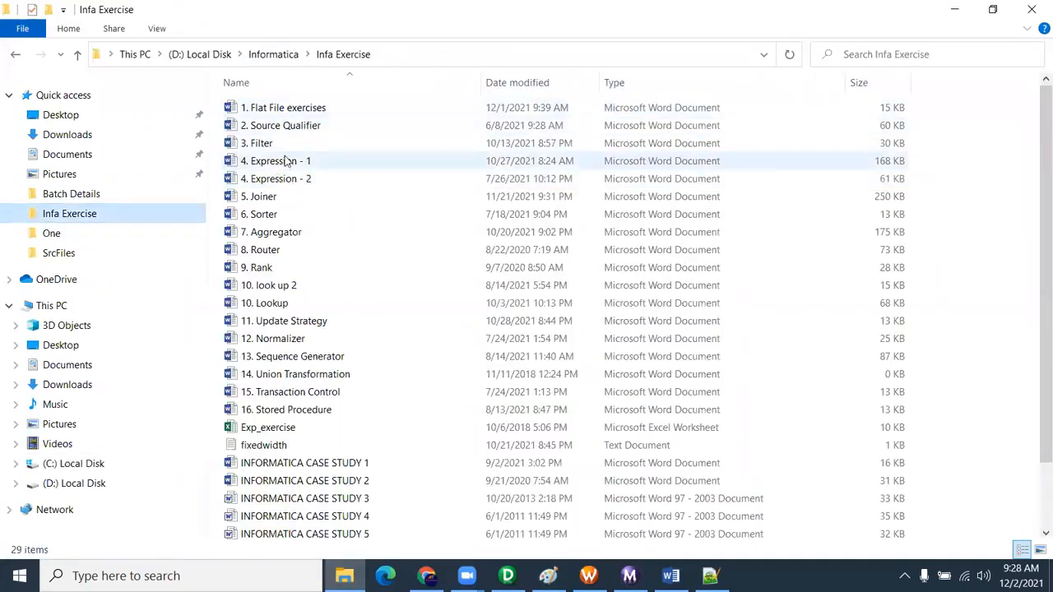
click(282, 110)
double_click(281, 110)
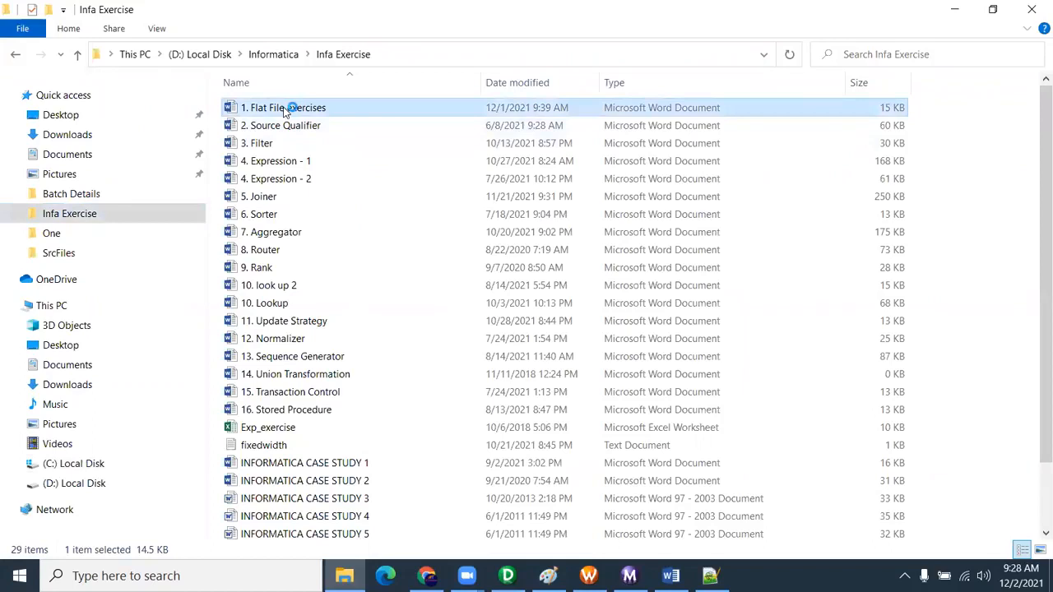
click(440, 302)
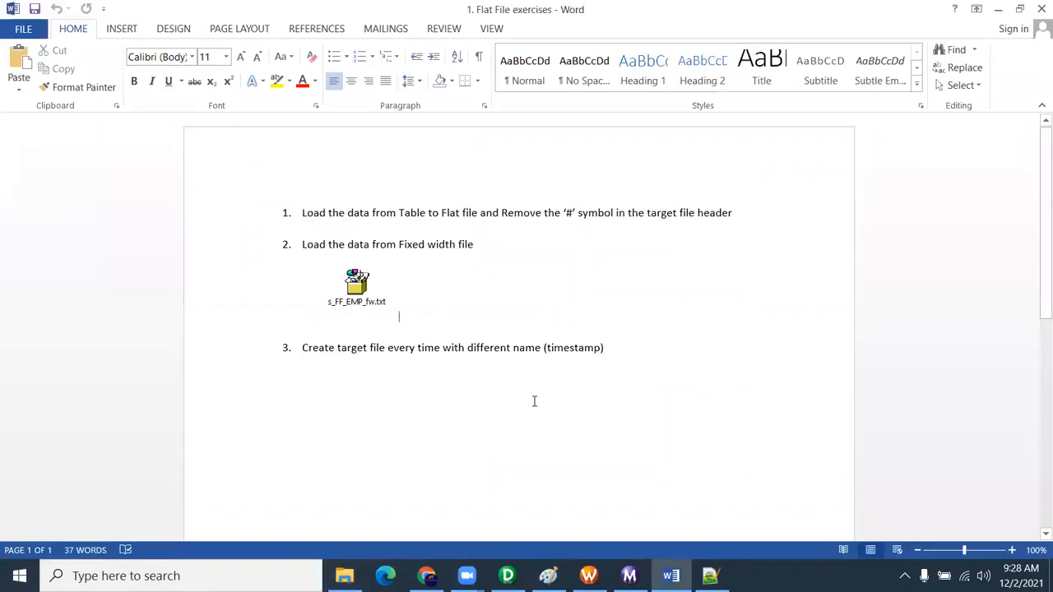
triple_click(270, 184)
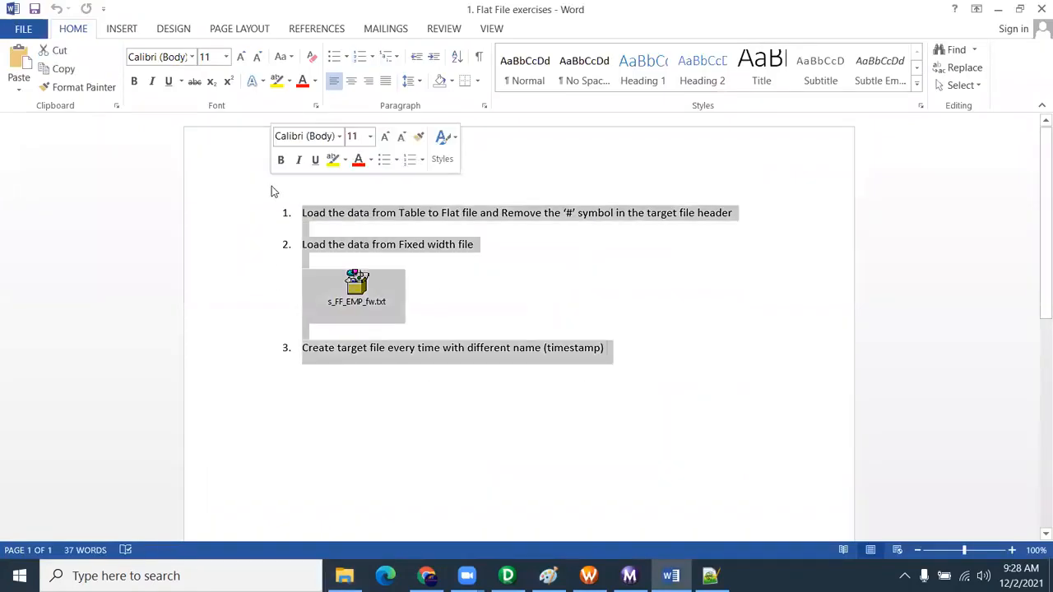
click(397, 315)
click(1041, 9)
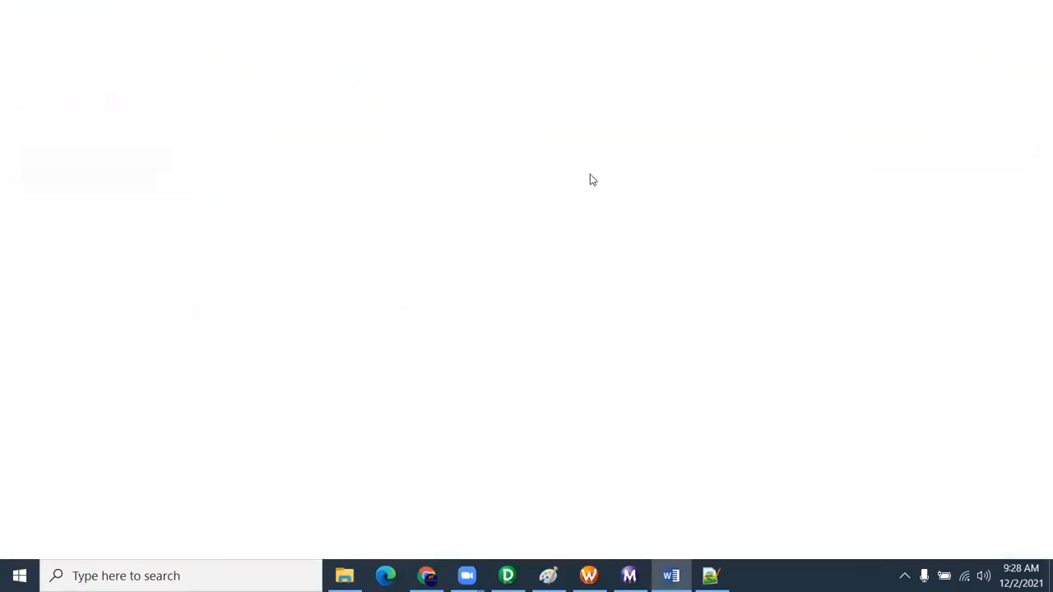
click(271, 128)
click(290, 143)
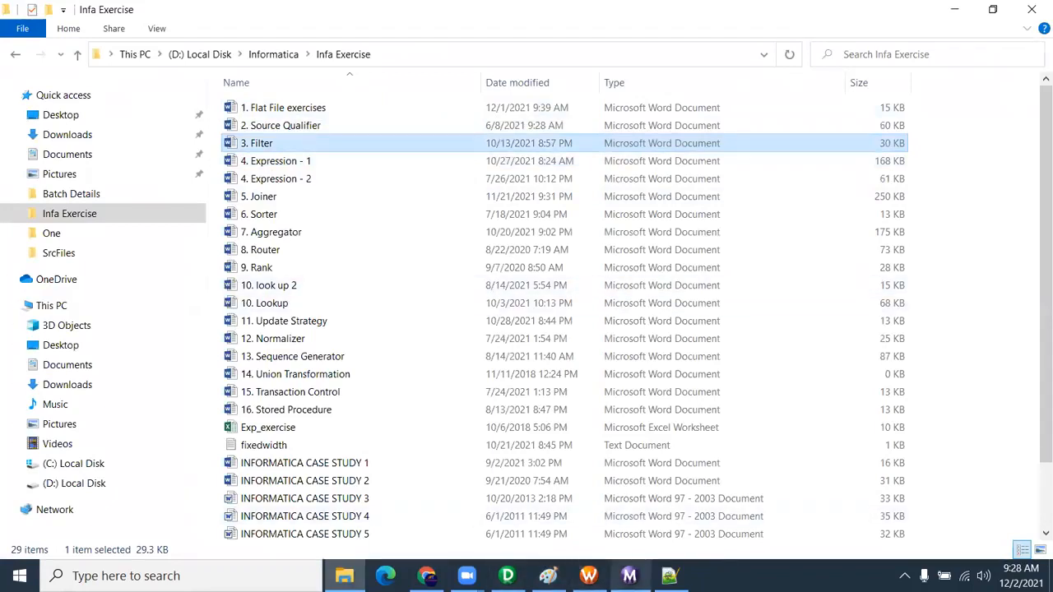
Disconnect Workflow Monitor from the rep repository.
click(629, 576)
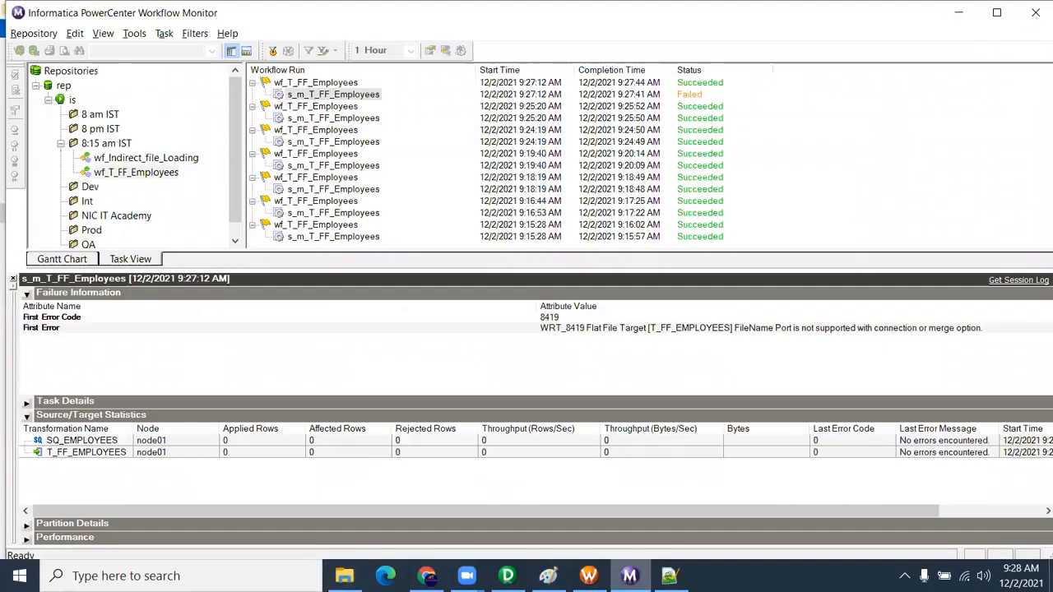
right_click(74, 99)
click(105, 110)
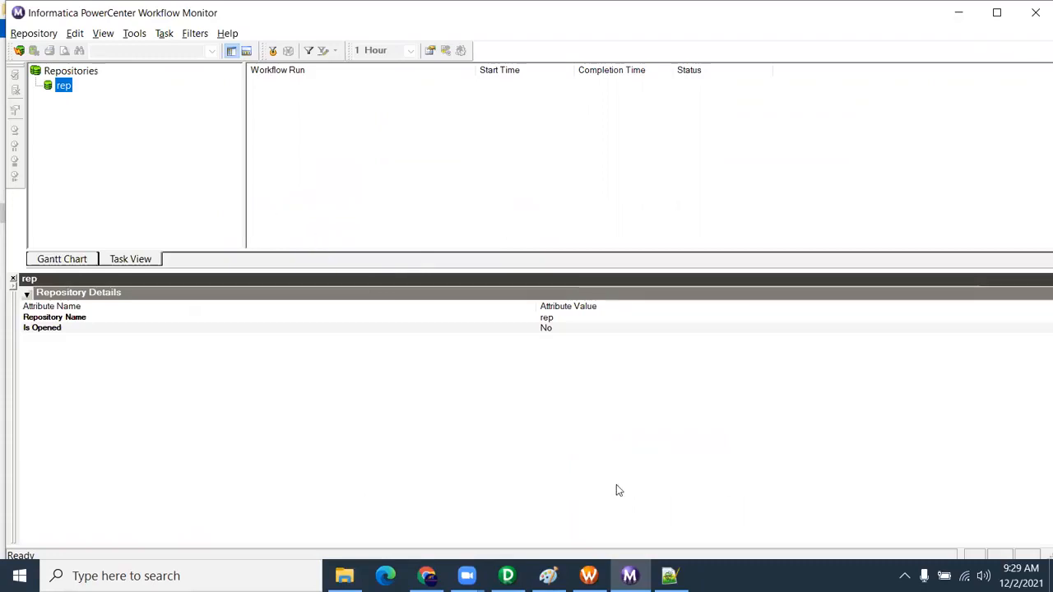
Close the Indirect File Loading drawing in Paint without saving it.
click(548, 576)
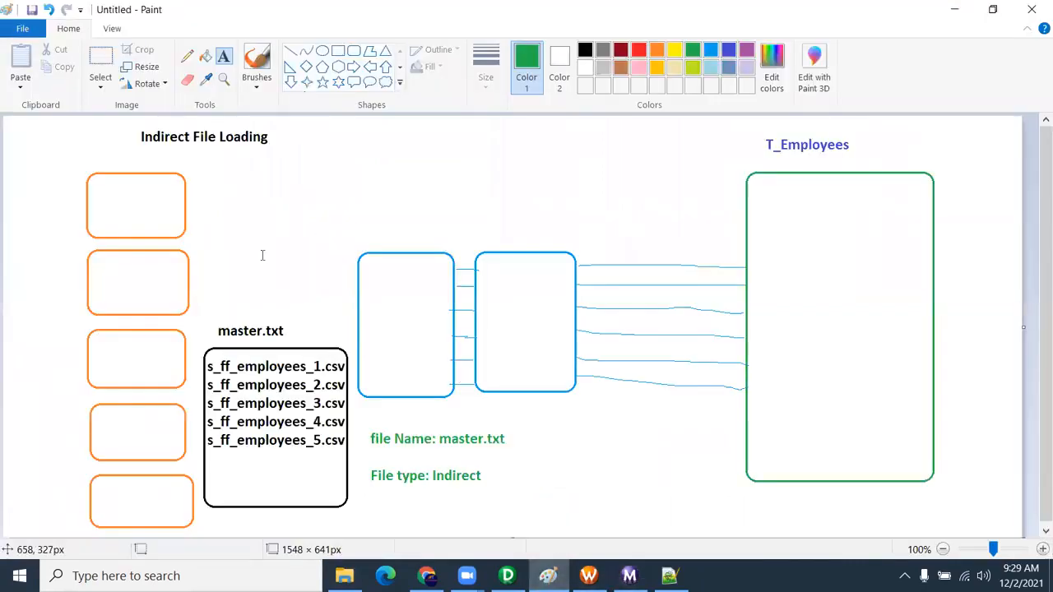
click(1031, 9)
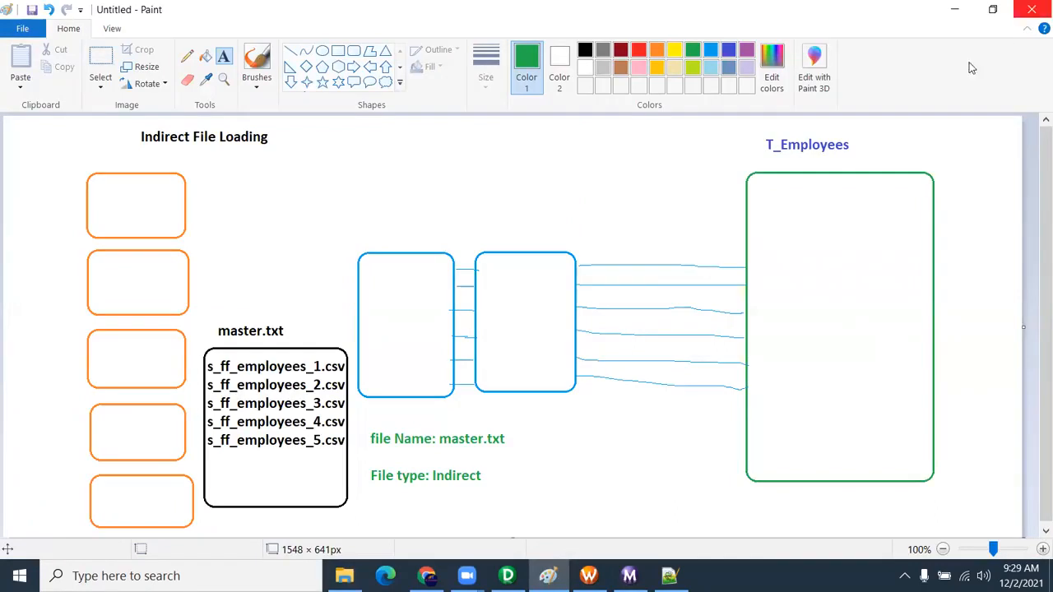
click(556, 289)
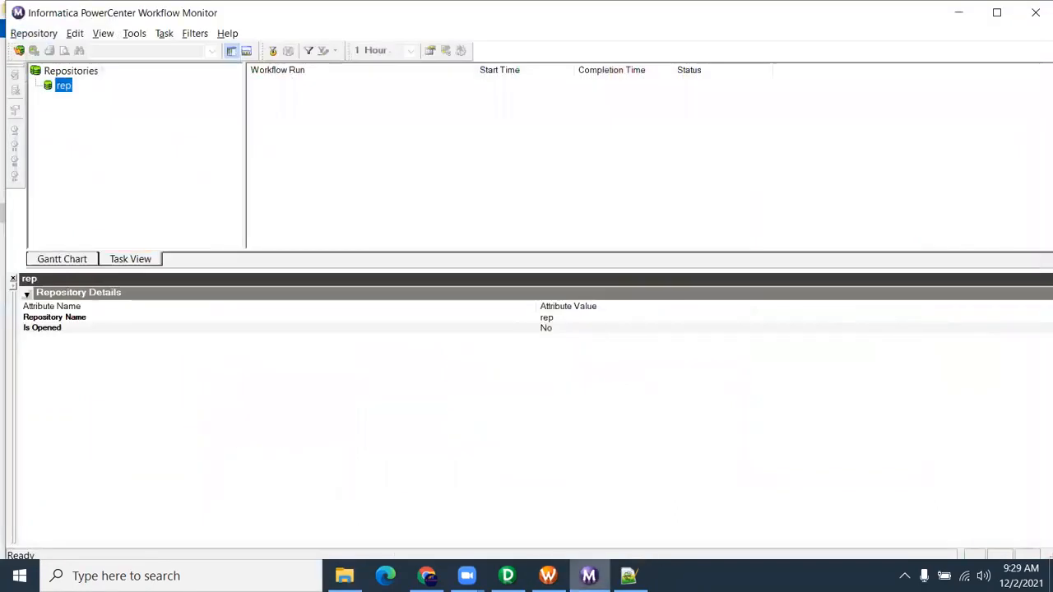
Disconnect Workflow Manager from the rep repository.
mouse_move(588, 575)
click(547, 576)
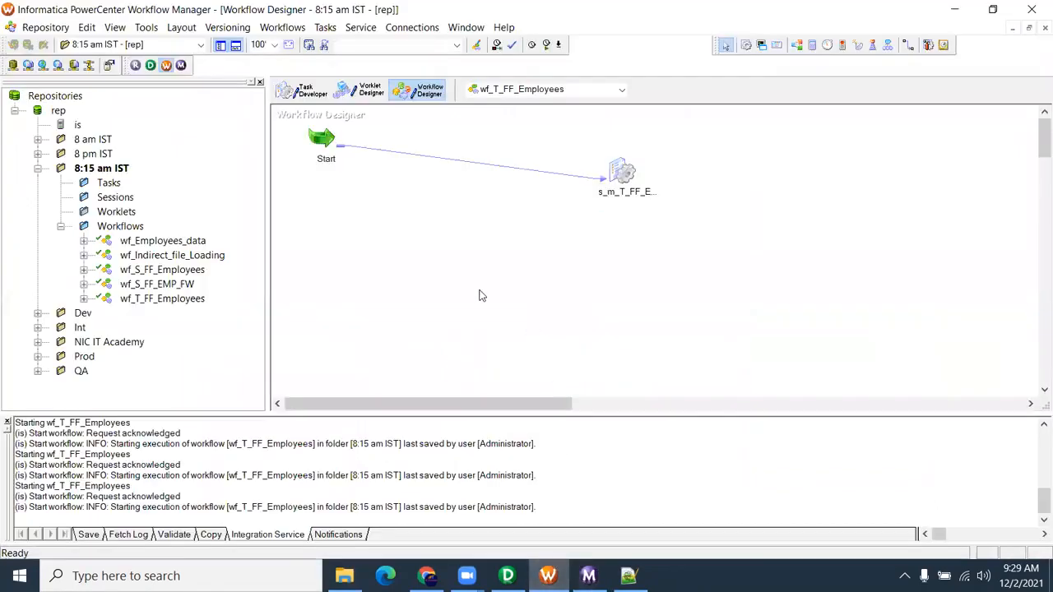
right_click(60, 111)
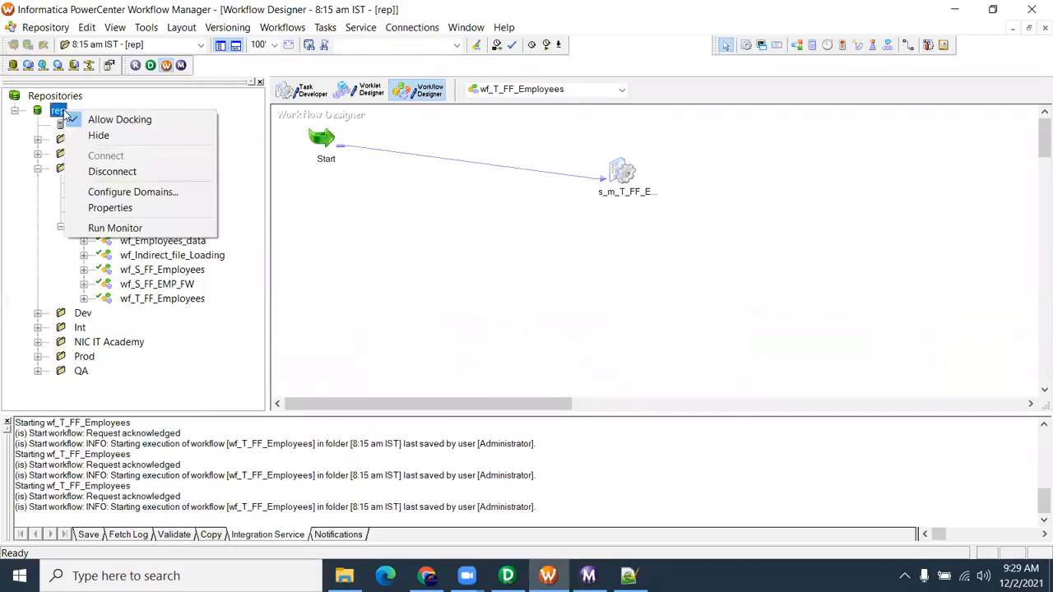
click(91, 170)
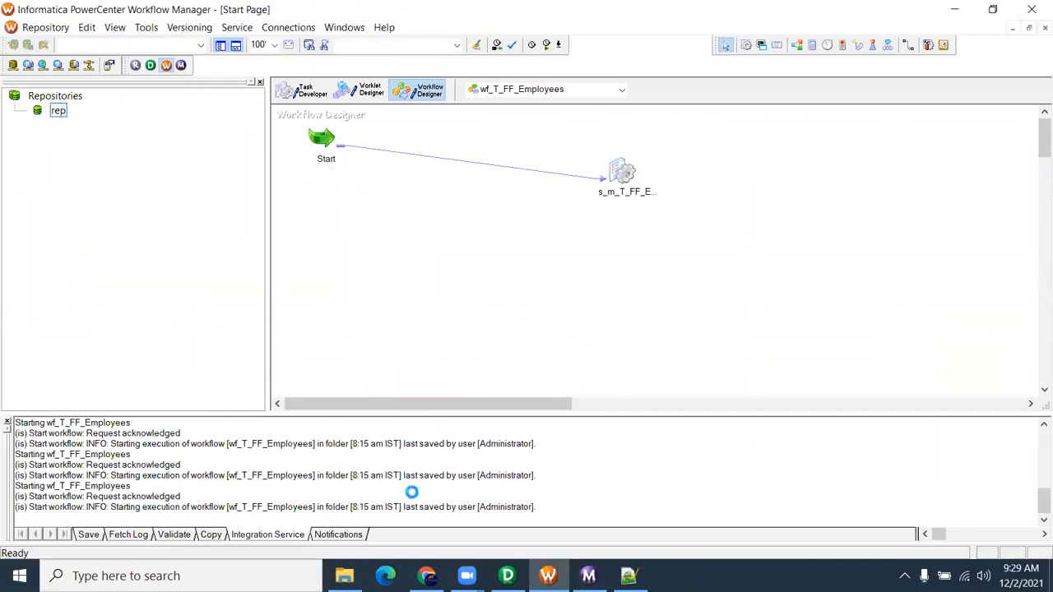
Disconnect Designer from the rep repository.
click(508, 575)
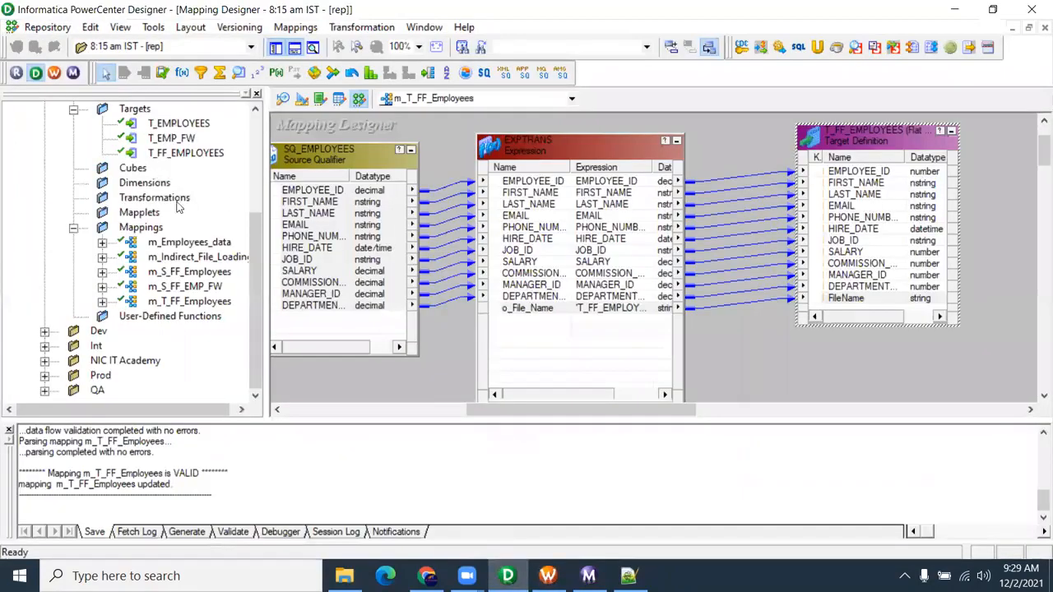
scroll(180, 207, up, 5)
right_click(71, 124)
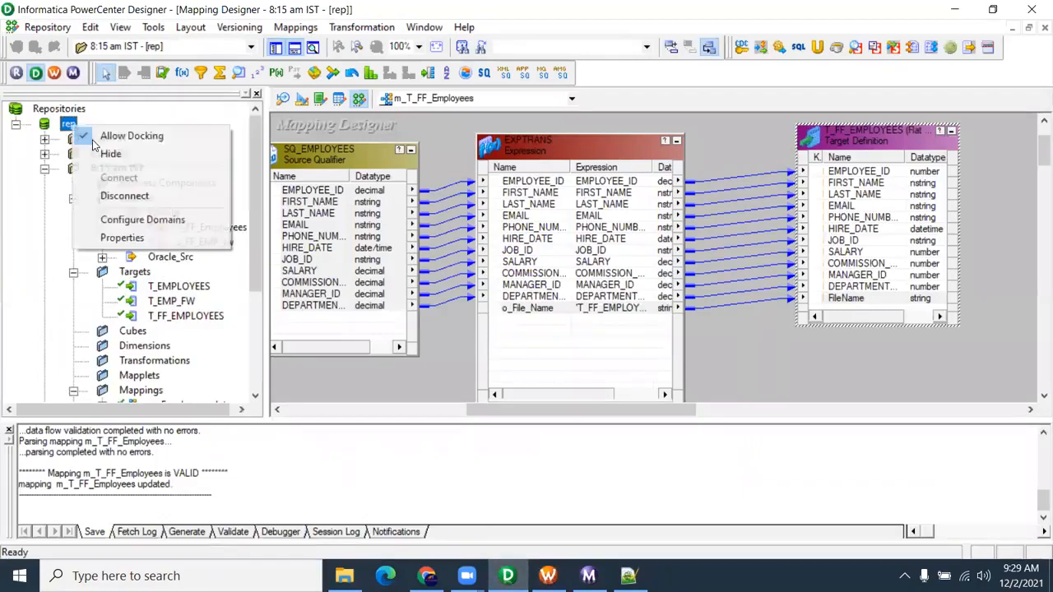
click(119, 195)
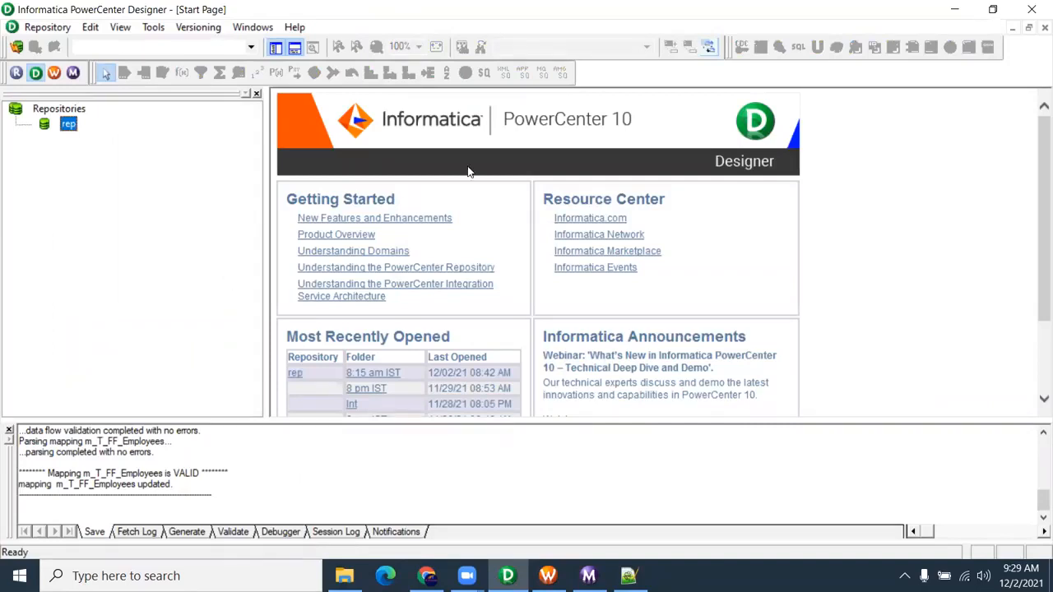
Close Designer, Workflow Manager and Workflow Monitor.
click(1031, 10)
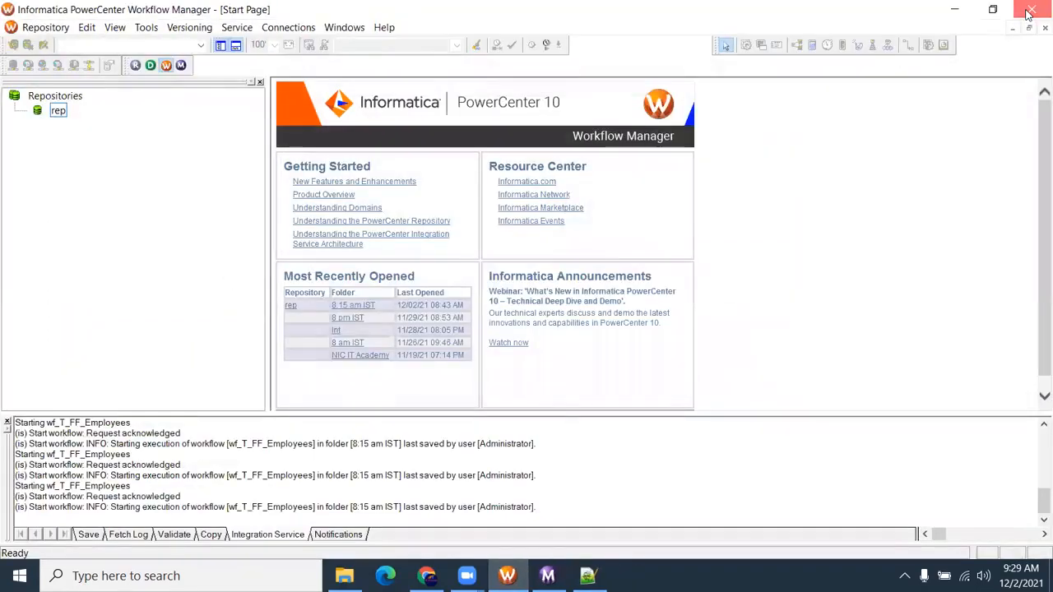
click(1029, 10)
click(1032, 10)
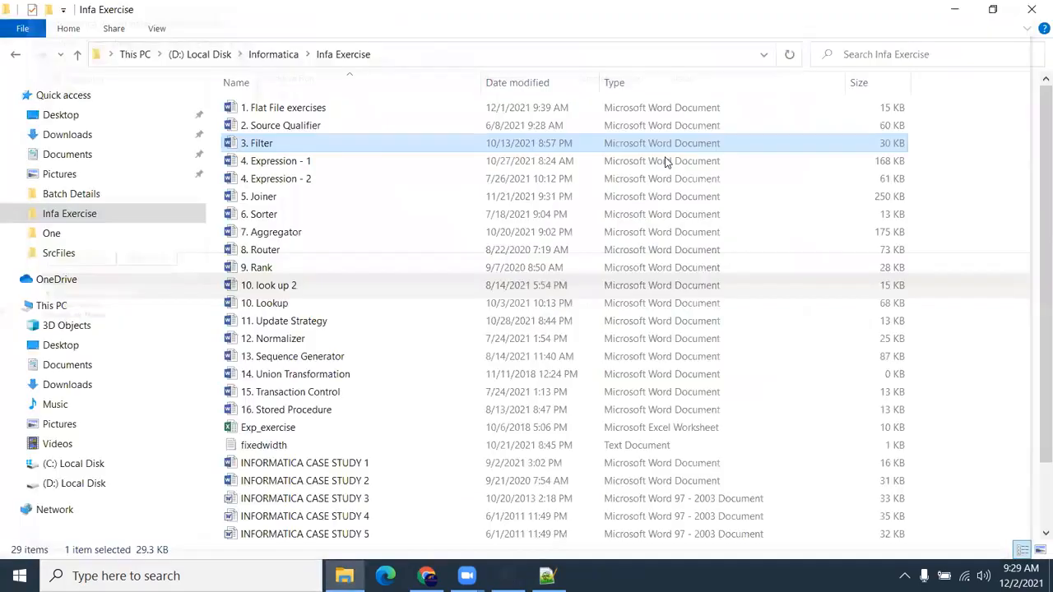
Select the 4. Expression - 1 document, and close the Chrome search window and the Infa Exercise folder window.
click(311, 165)
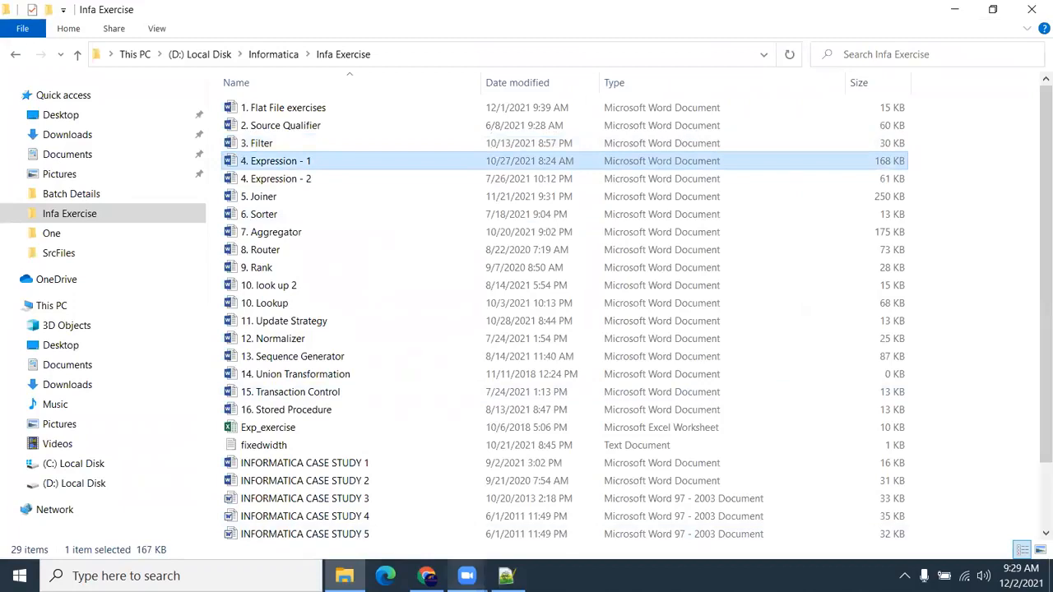
mouse_move(426, 576)
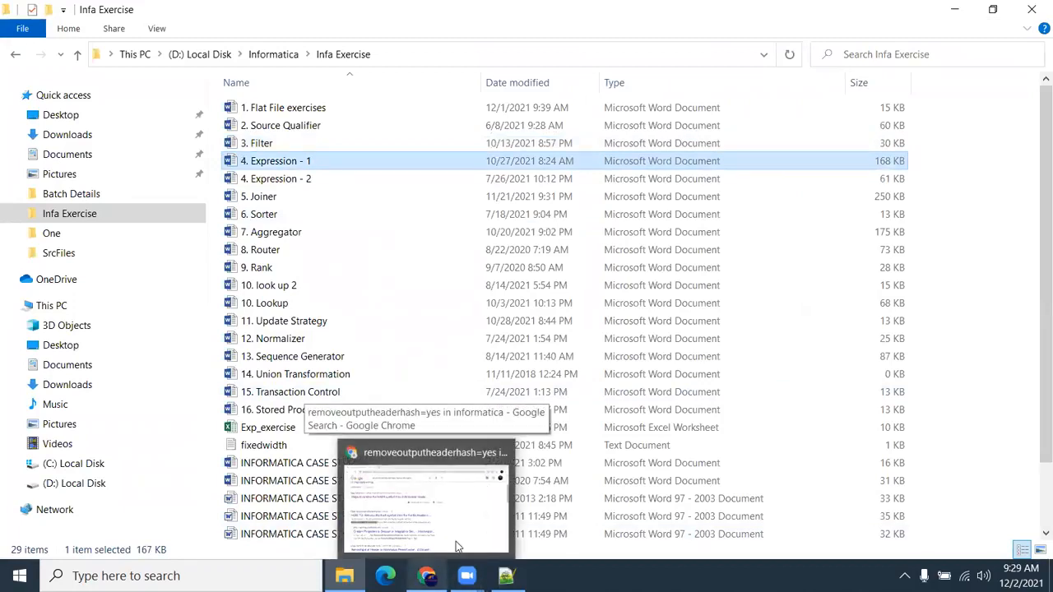
click(502, 453)
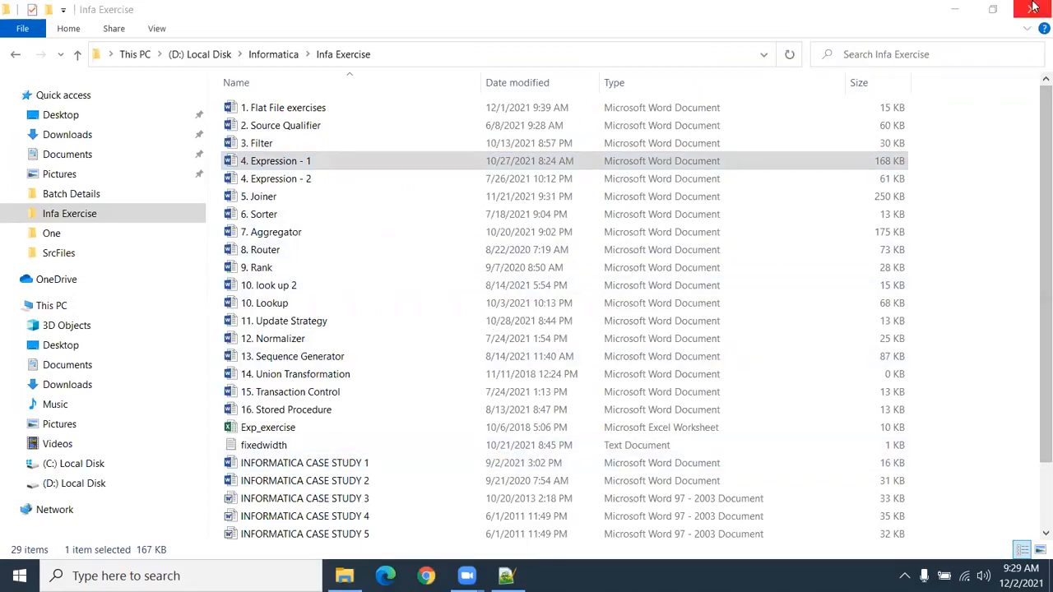
click(1033, 7)
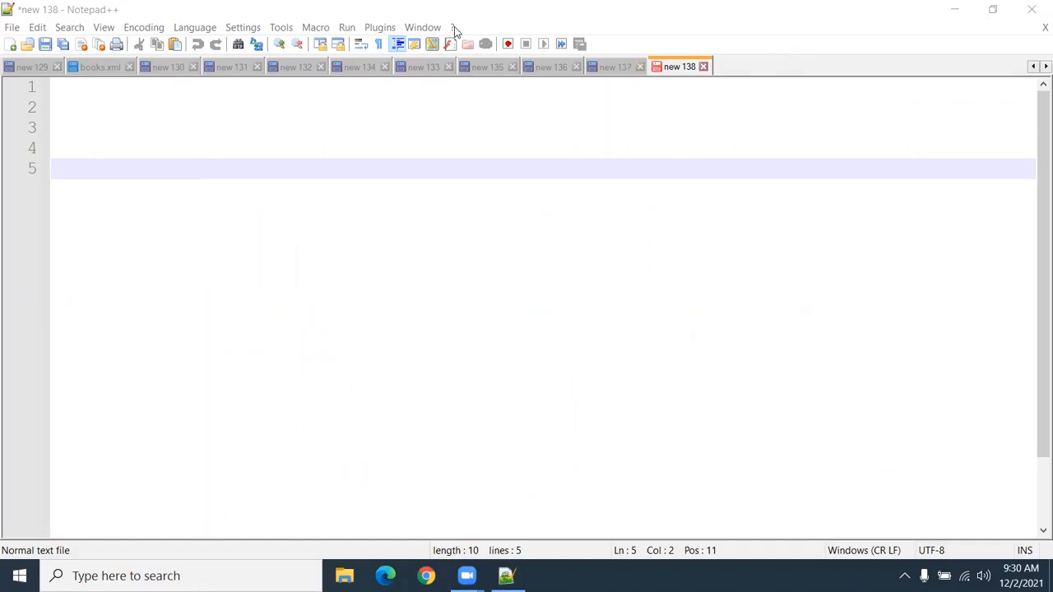
In the new 138 note in Notepad++, enter the function names substr and instr on separate lines starting at line 4.
click(233, 151)
text(subsrt)
key(BackSpace)
text(rt)
key(BackSpace)
key(BackSpace)
text(ta)
text(r)
key(Return)
text(instar)
key(BackSpace)
key(BackSpace)
text(r)
key(Return)
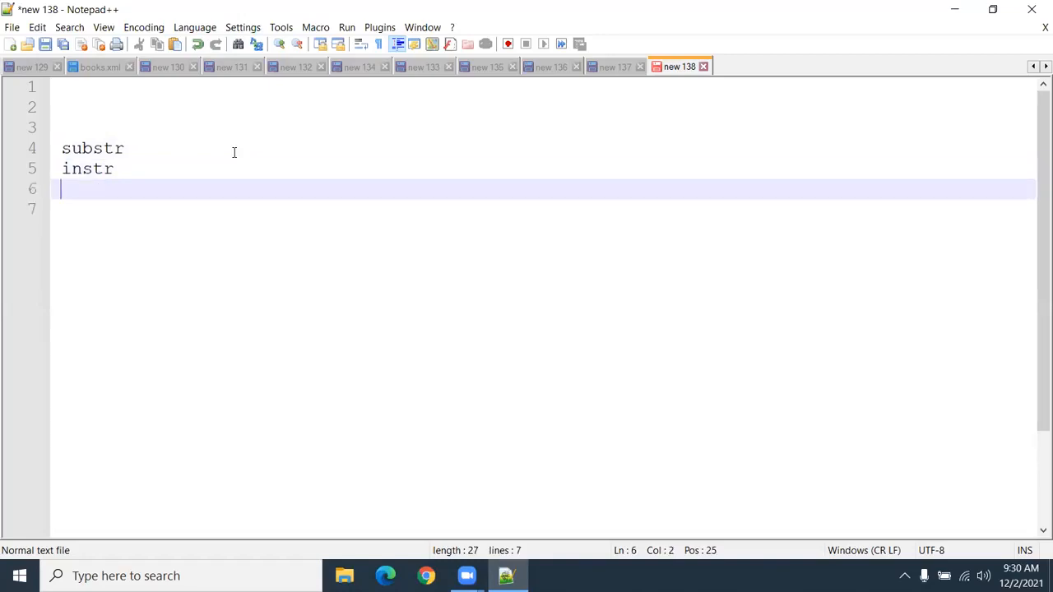
Add the function names nvl, lpad and rpad on separate lines below instr.
text(nvl)
key(Return)
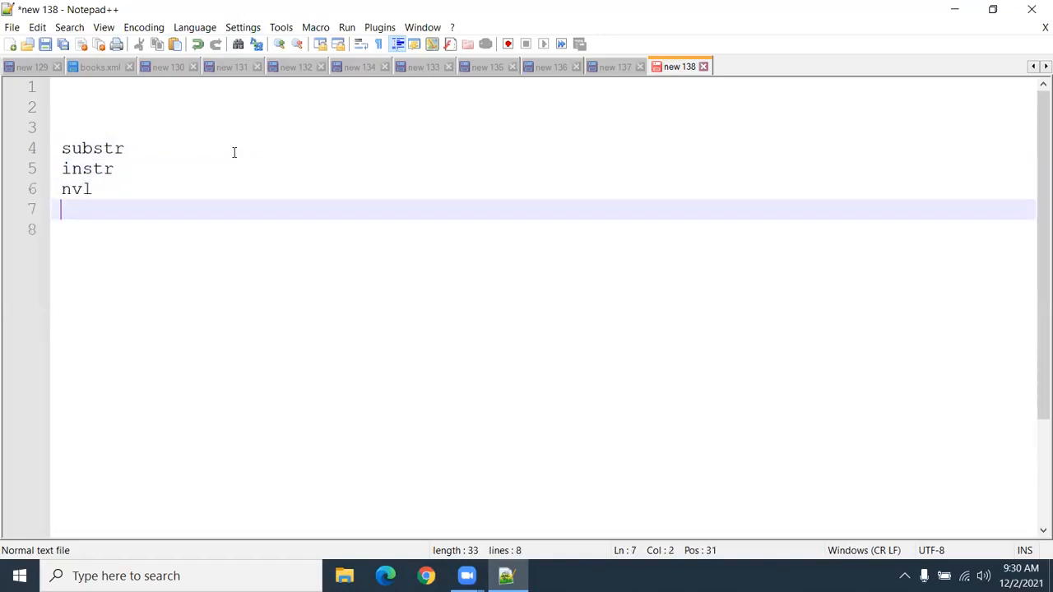
text(la)
key(BackSpace)
text(pad)
key(Return)
text(rpad)
key(Return)
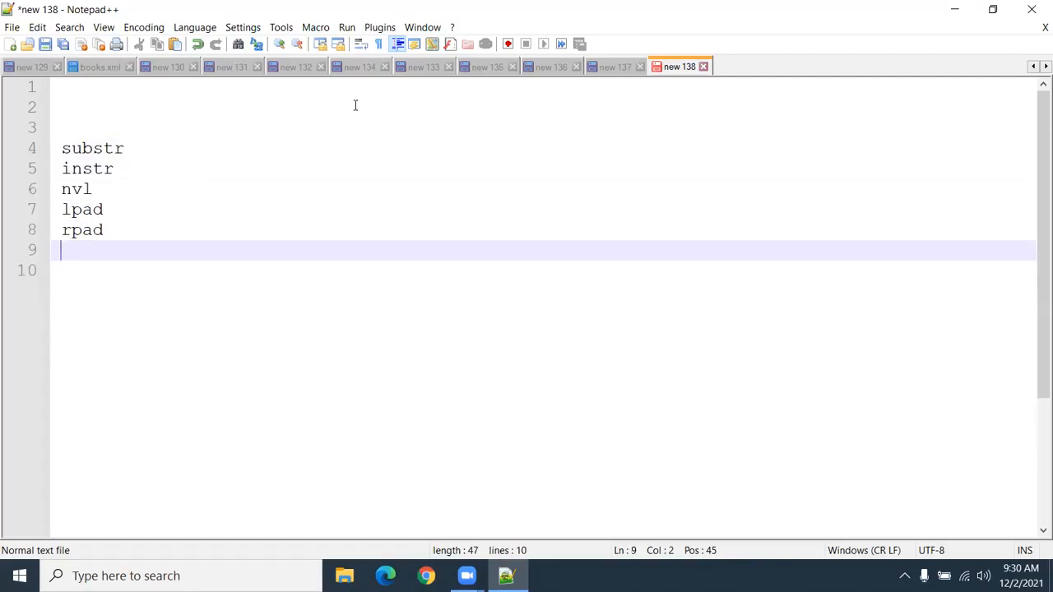
click(699, 445)
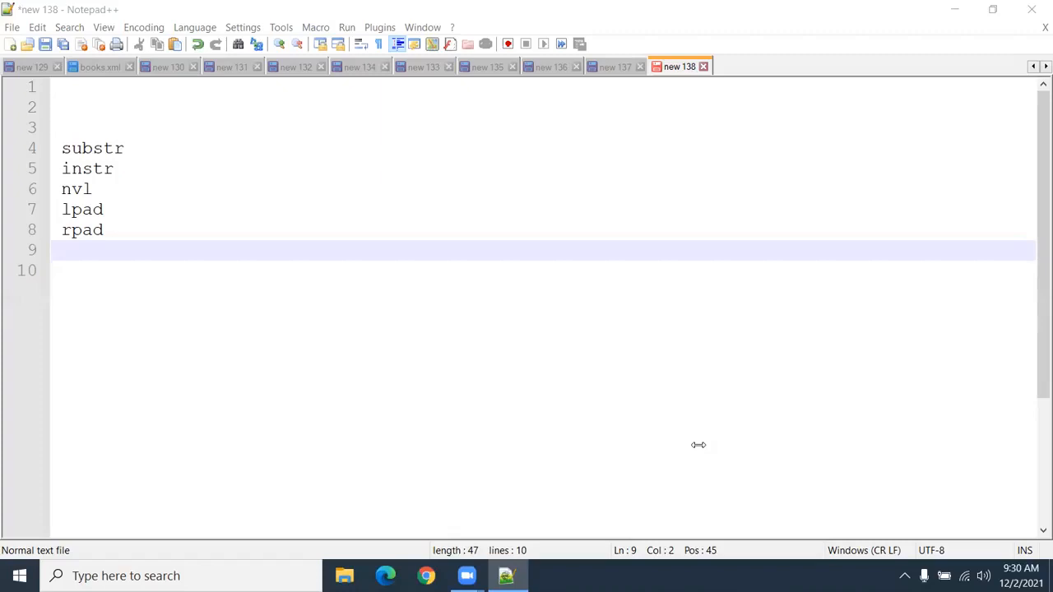
click(248, 294)
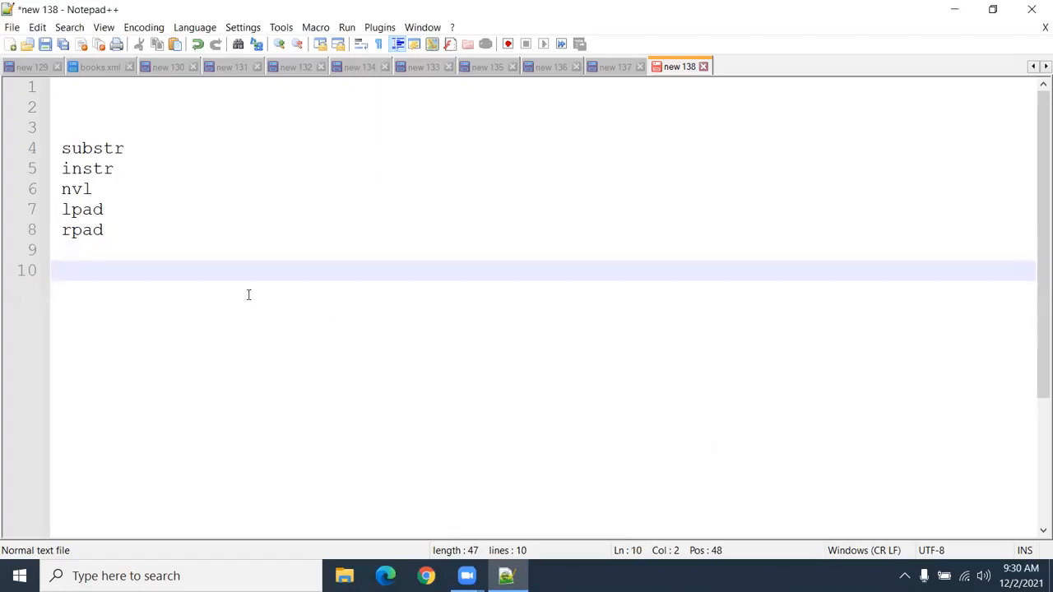
Below the function list, starting at line 12, add two numbered flat-file scenarios on processing DOJ and DOB columns with differing date formats.
key(Return)
key(Return)
text(1. In FF, There are two date columns available in the given file. (DOJ & DOB)      * DOJ has date with timestamp entry (DD-MM-YYYY HH24:MI:SS)      * DOB has only date format (DD-MM-YYYY)       Q: How to process this scenario ?  2. In FF, There are two date columns available in the given file. (DOJ & DOB)      * DOJ has date format as (DD-MON-YYYY)      * DOB has date format as (DD-MM-YY)       Q: How to process this scenario ?)
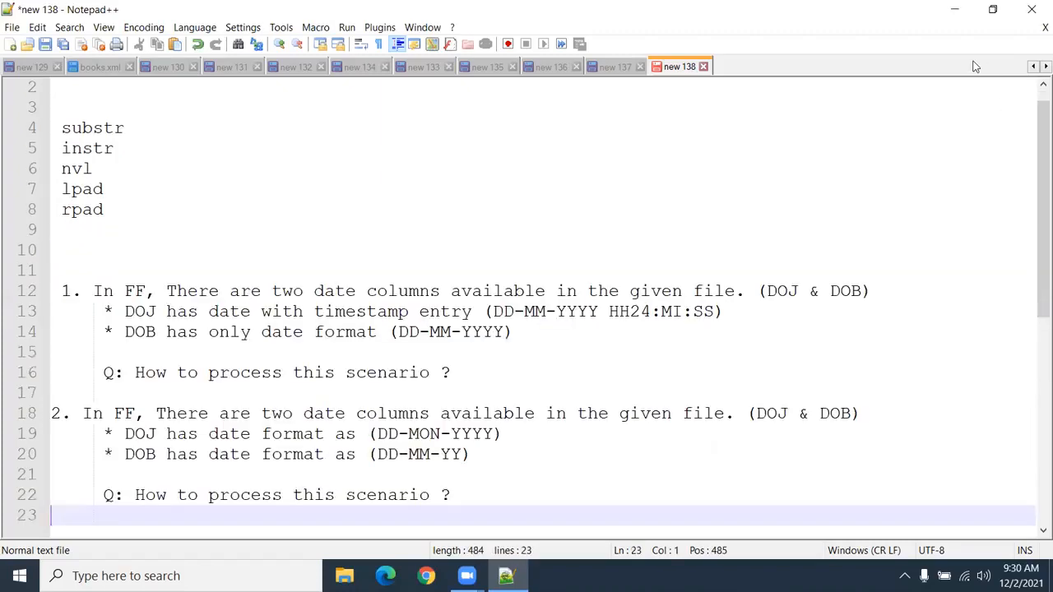
Review the first scenario, comparing the DOJ timestamp format DD-MM-YYYY HH24:MI:SS with the DOB format DD-MM-YYYY.
scroll(794, 176, down, 2)
scroll(794, 176, down, 1)
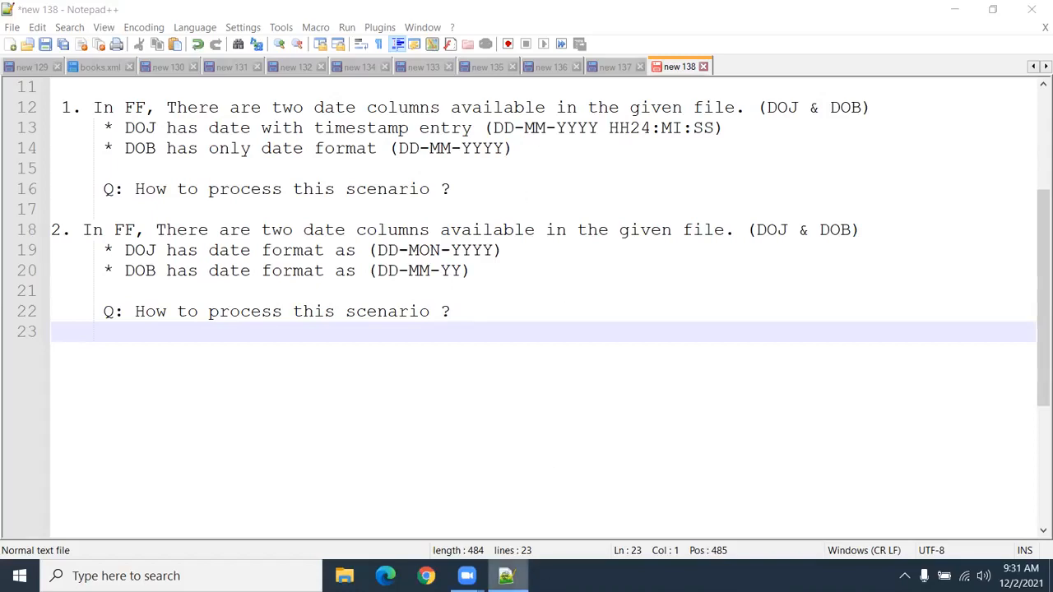
drag(598, 130, 714, 128)
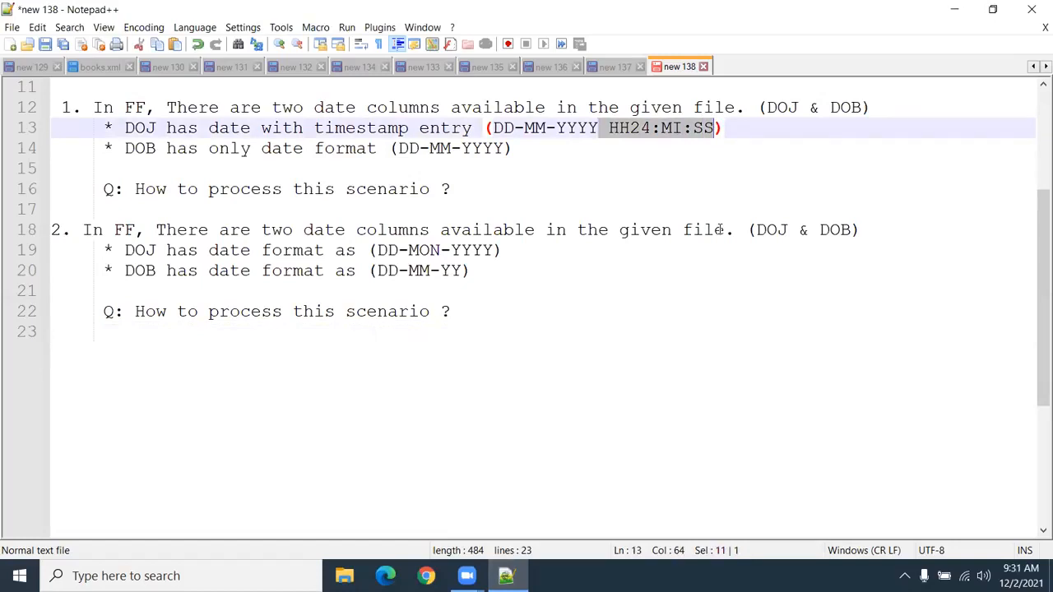
drag(447, 188, 11, 107)
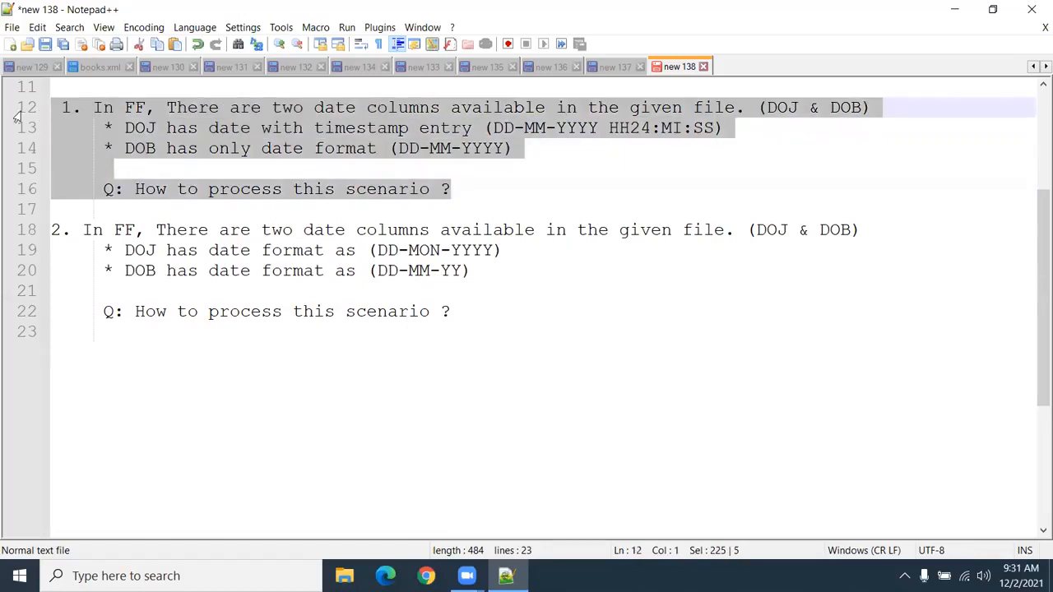
click(508, 155)
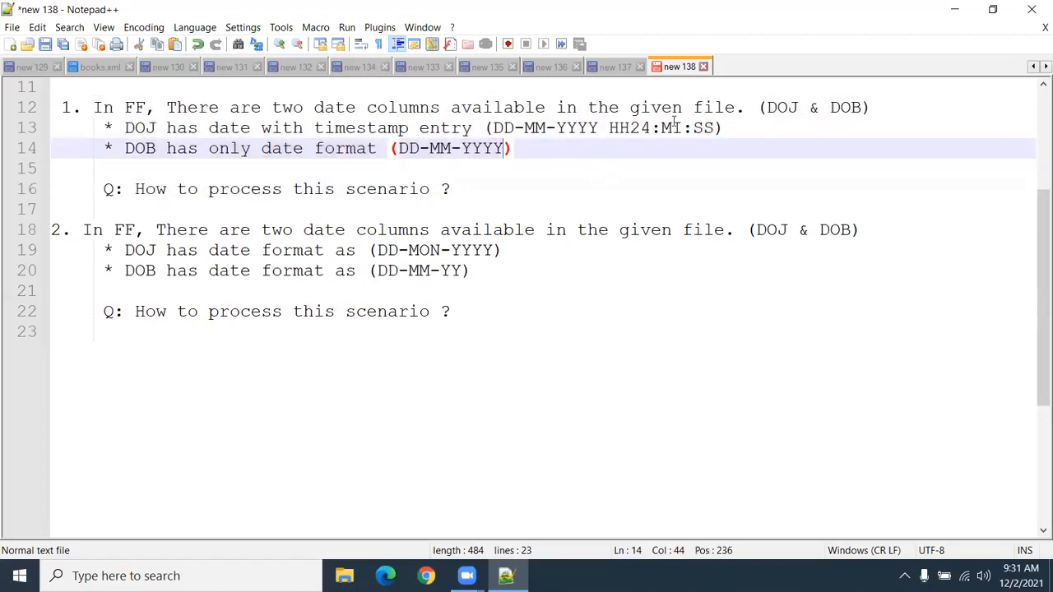
drag(737, 129, 378, 134)
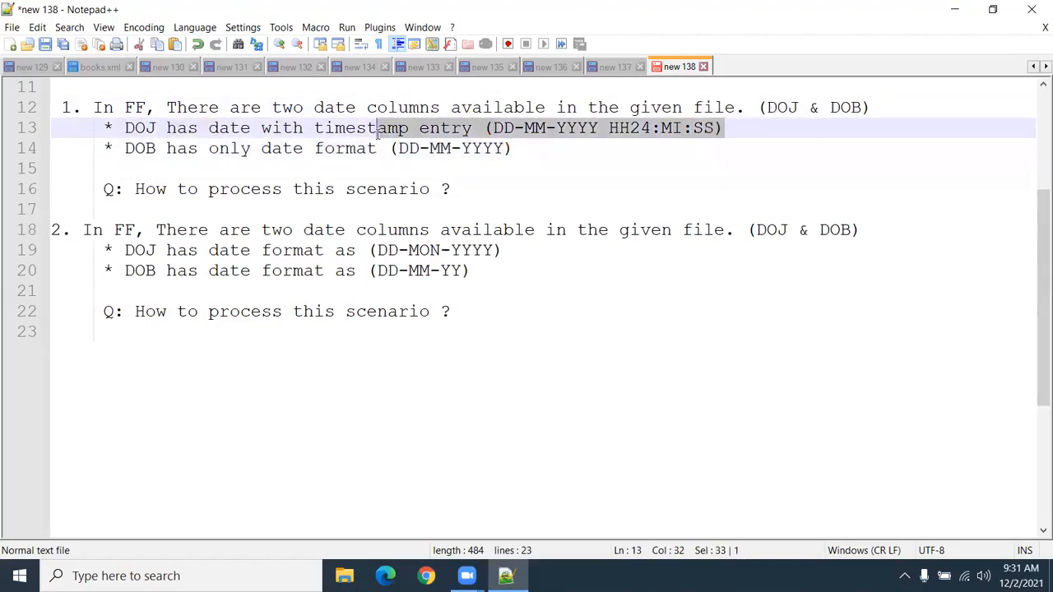
click(441, 150)
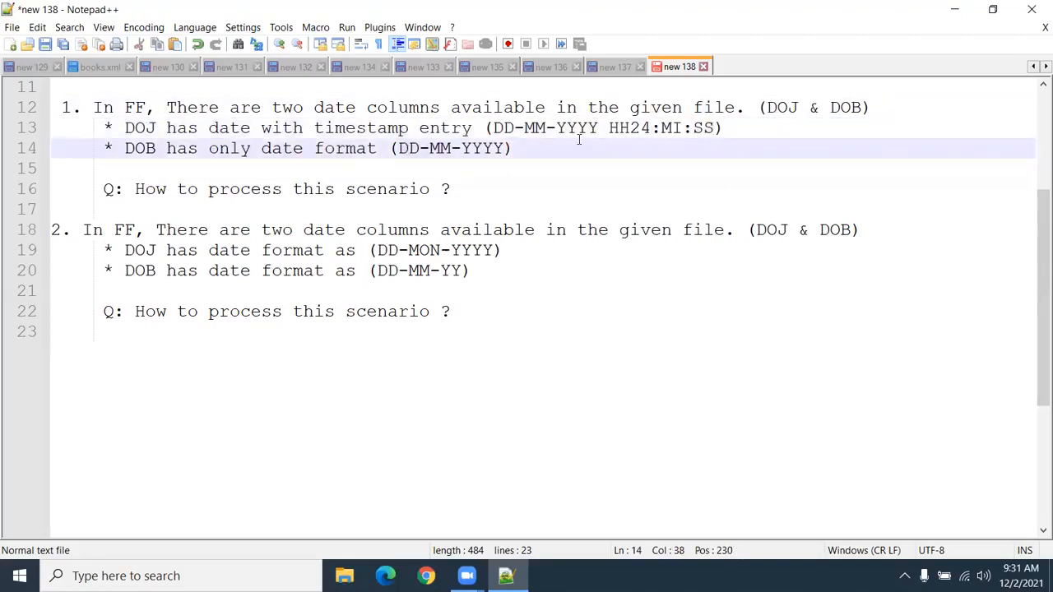
drag(492, 127, 717, 126)
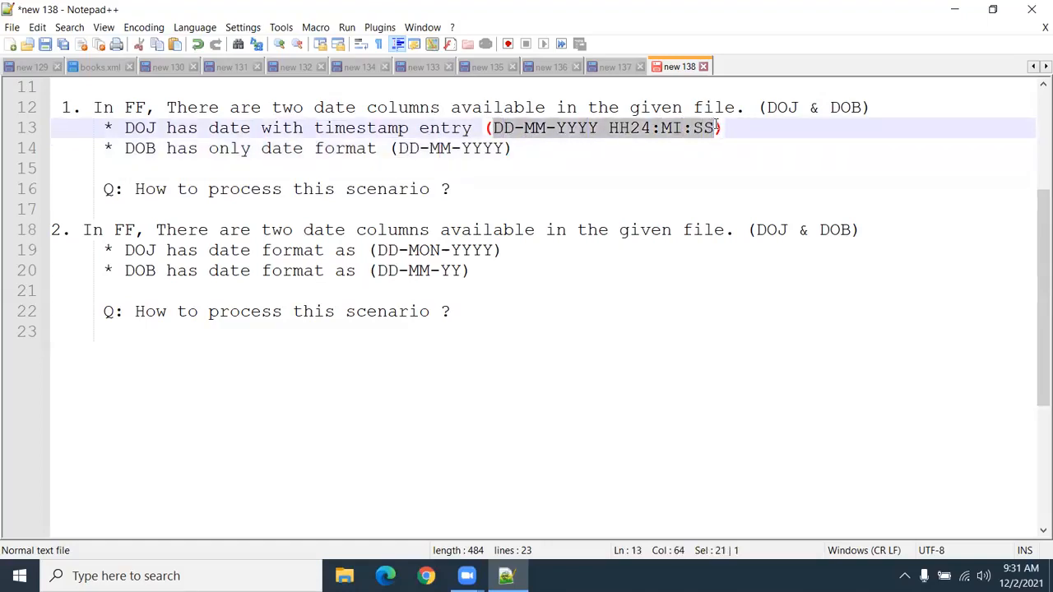
click(507, 148)
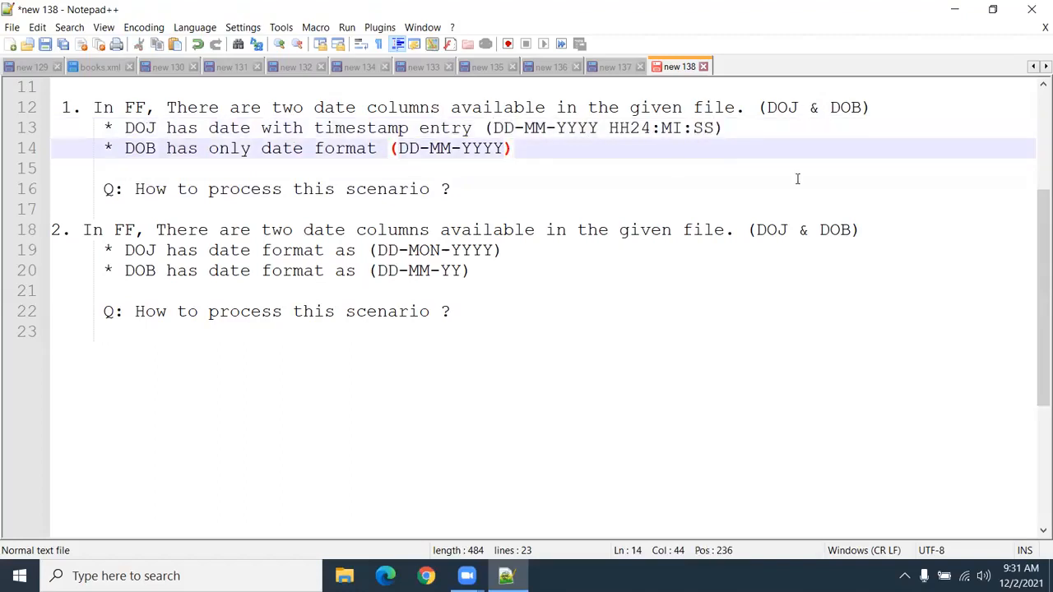
click(717, 128)
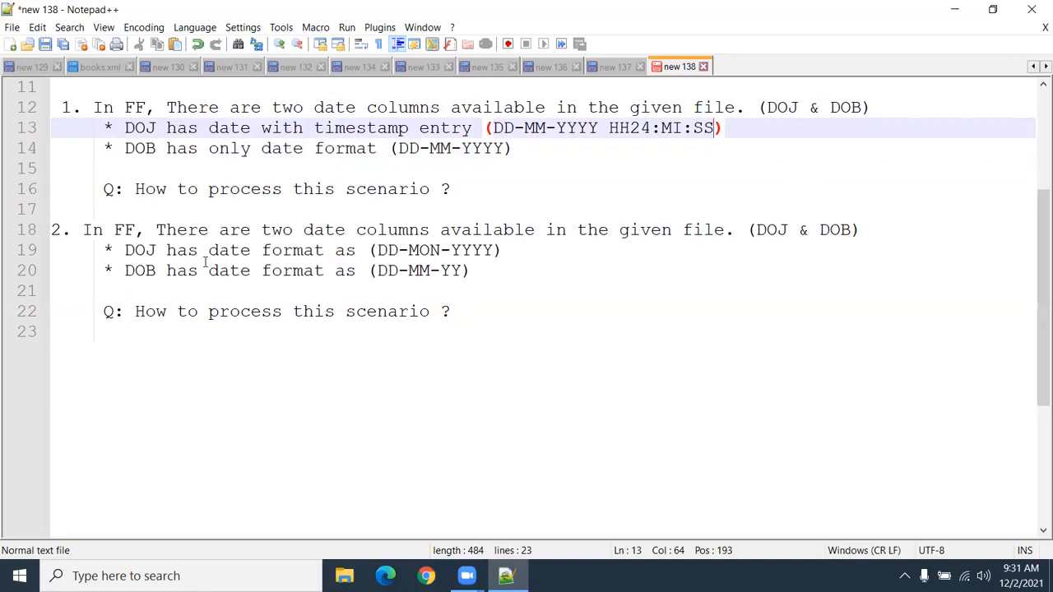
Review the second scenario, comparing the DOJ format DD-MON-YYYY with the DOB format DD-MM-YY.
scroll(308, 354, down, 1)
scroll(310, 353, up, 1)
scroll(331, 271, up, 3)
scroll(433, 350, down, 3)
double_click(457, 271)
click(469, 250)
double_click(468, 250)
double_click(452, 271)
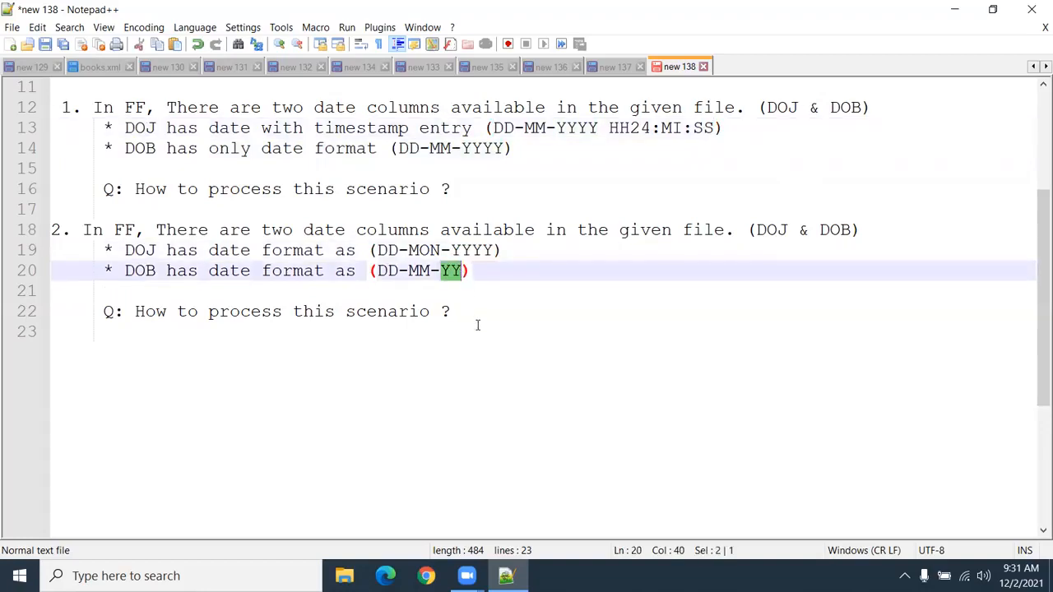
double_click(468, 251)
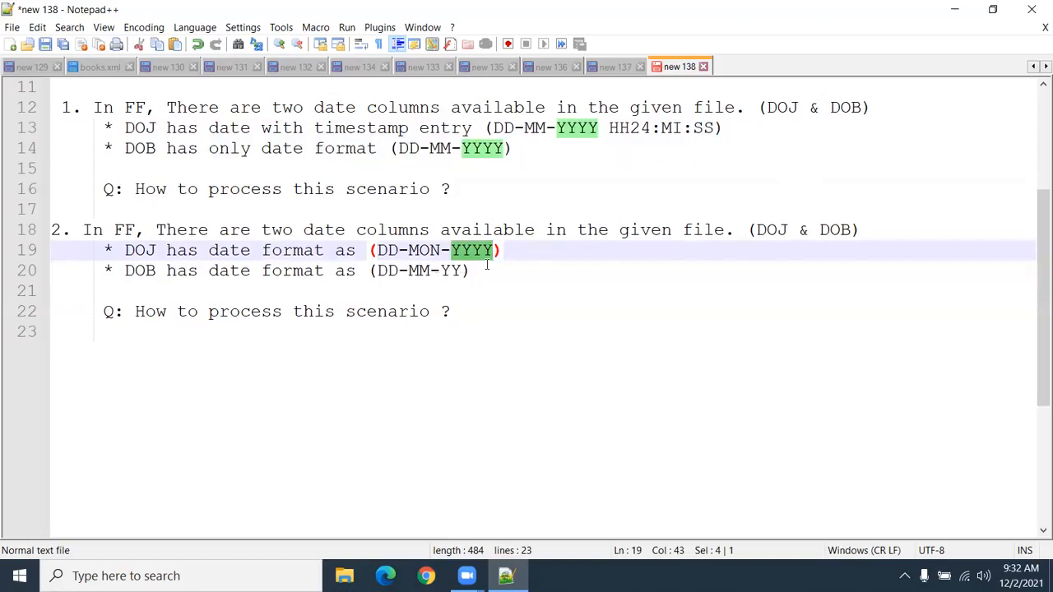
drag(122, 230, 423, 259)
click(440, 271)
drag(495, 284, 35, 234)
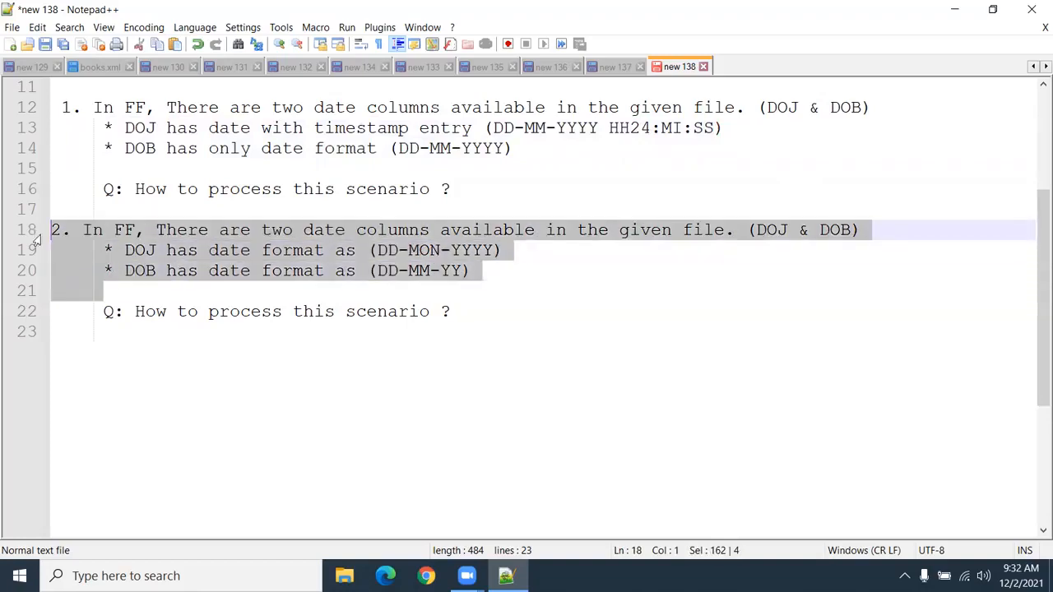
click(530, 256)
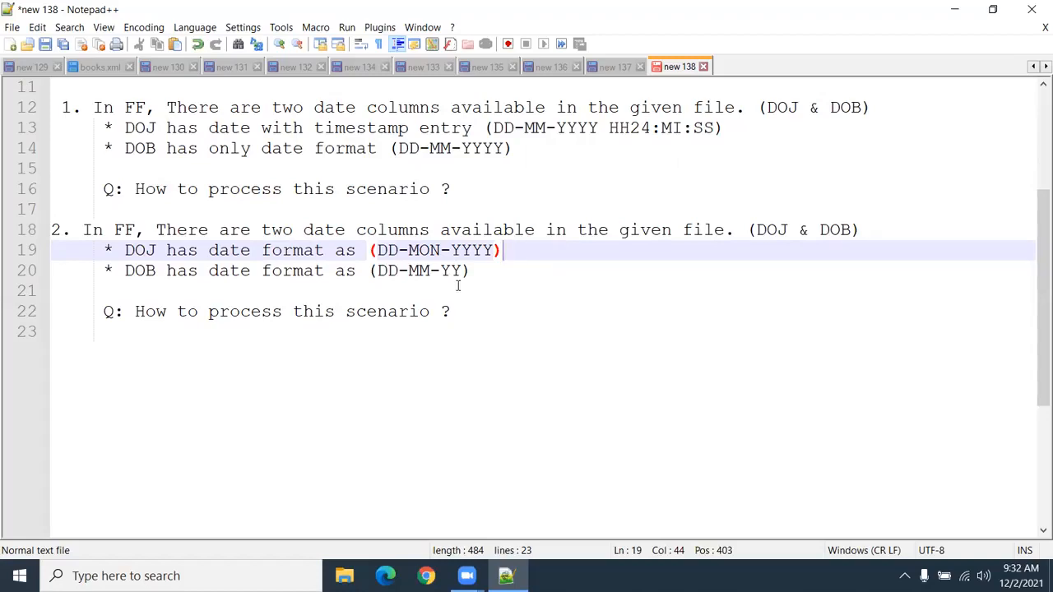
drag(526, 246, 135, 250)
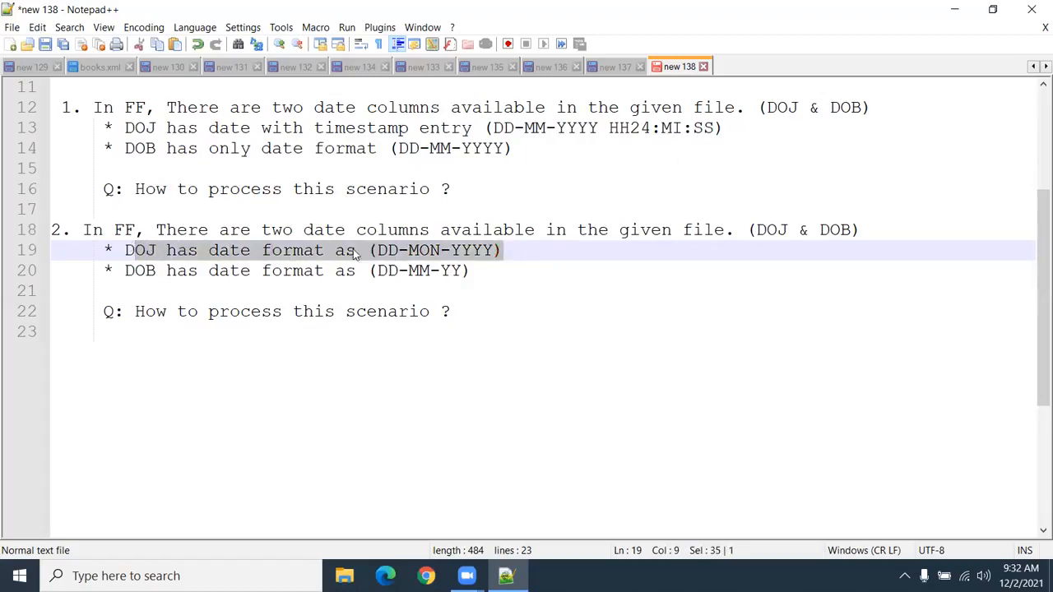
double_click(388, 251)
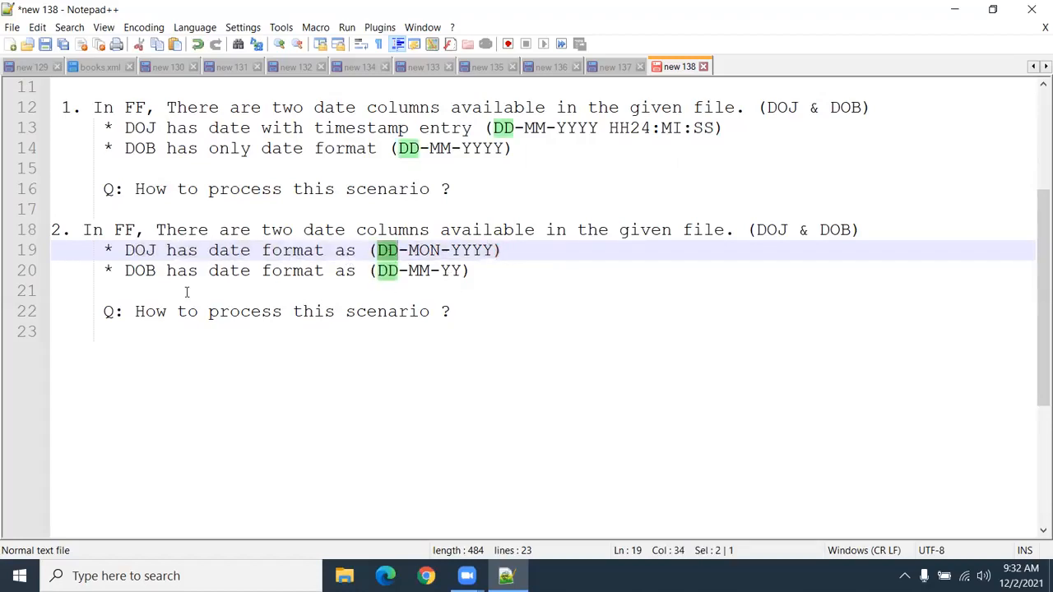
double_click(140, 270)
Copy both date-format scenarios on lines 12 to 22 and delete them from the note.
drag(481, 272, 25, 103)
click(296, 239)
key(Down)
key(Down)
key(Down)
key(Down)
key(End)
drag(212, 260, 4, 119)
key(ctrl+c)
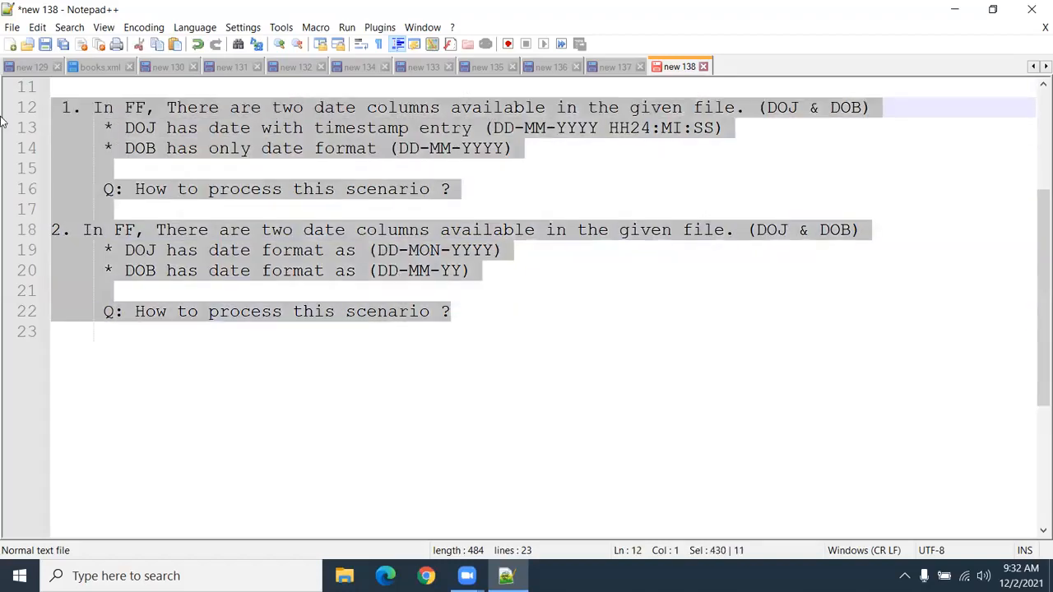
key(Delete)
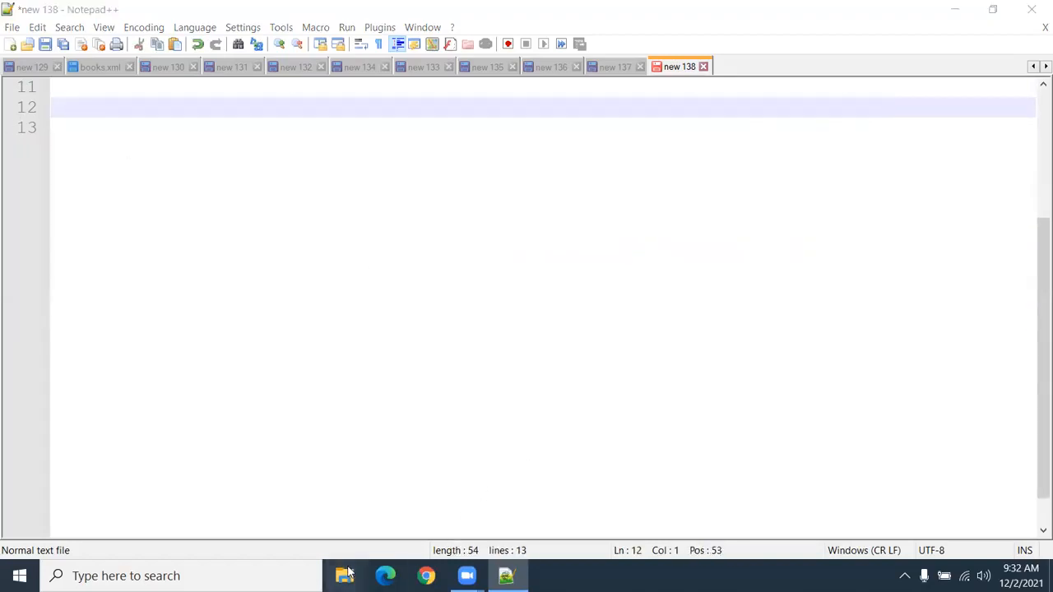
Switch to File Explorer and open the 1. Flat File exercises document from the Infa Exercise folder in Word.
click(346, 575)
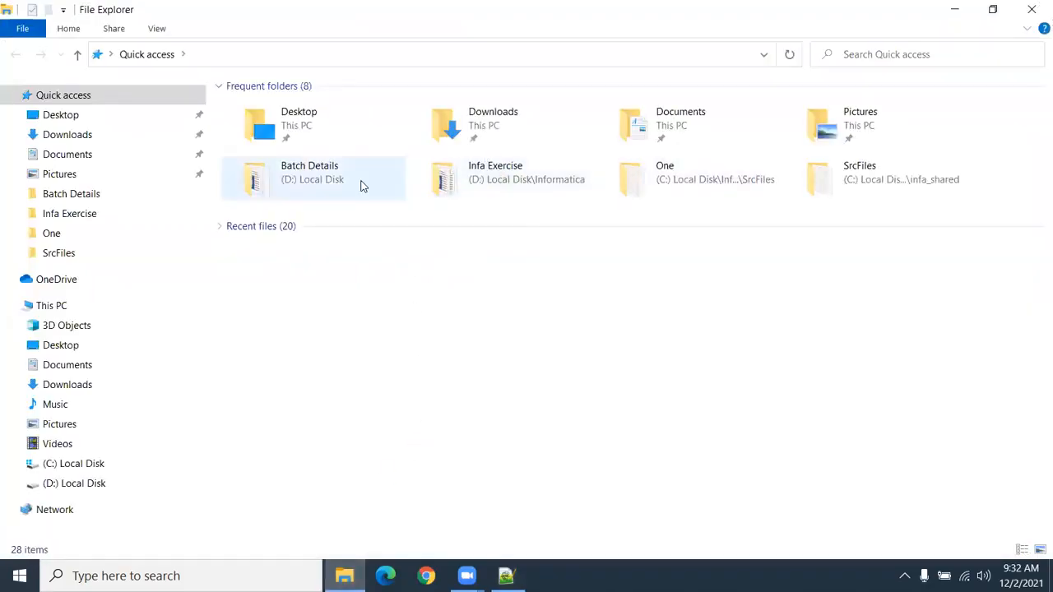
double_click(848, 187)
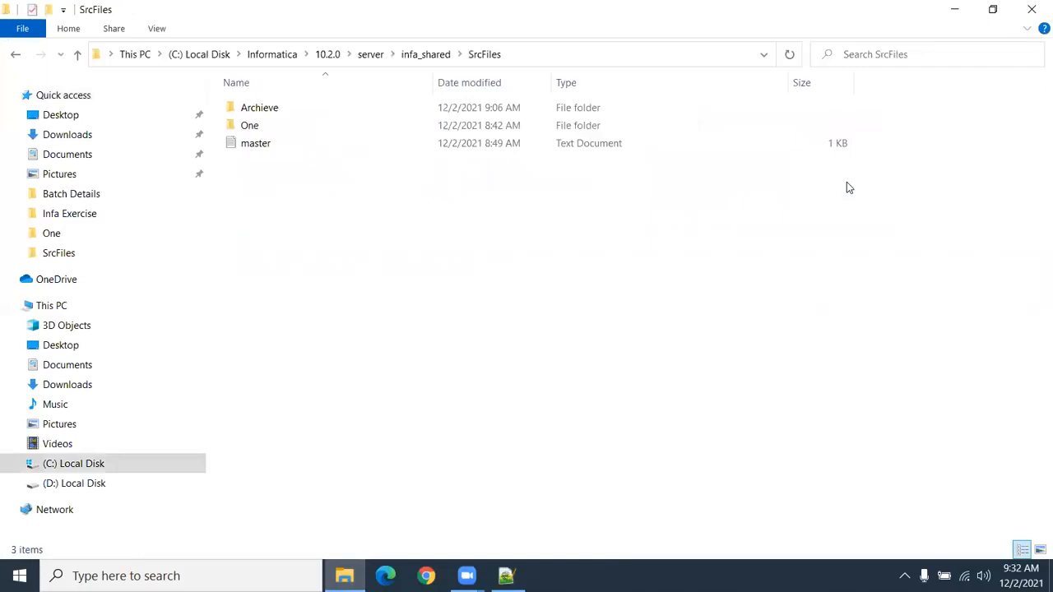
click(101, 214)
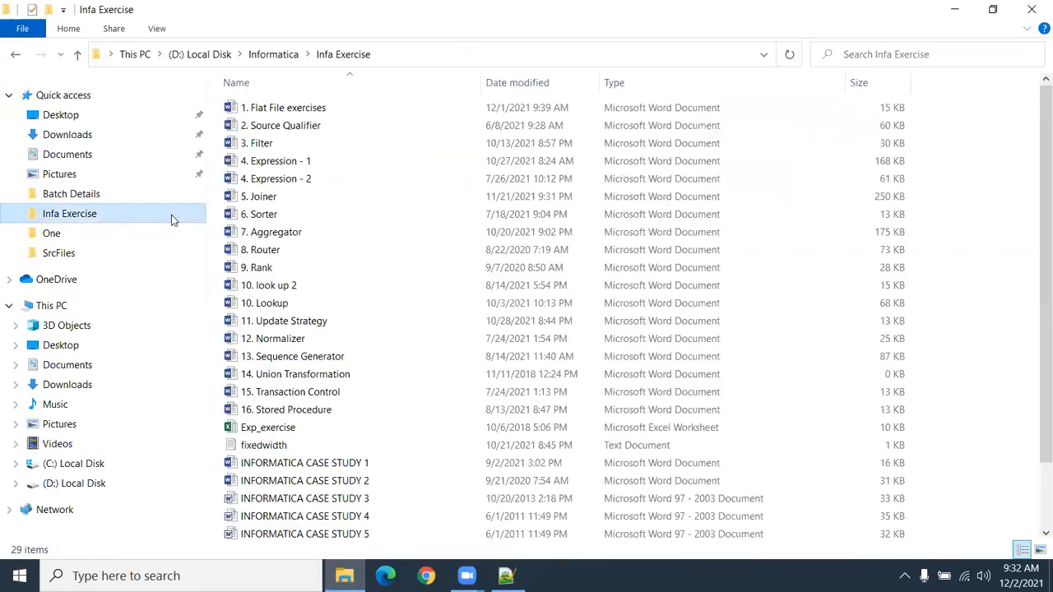
double_click(283, 107)
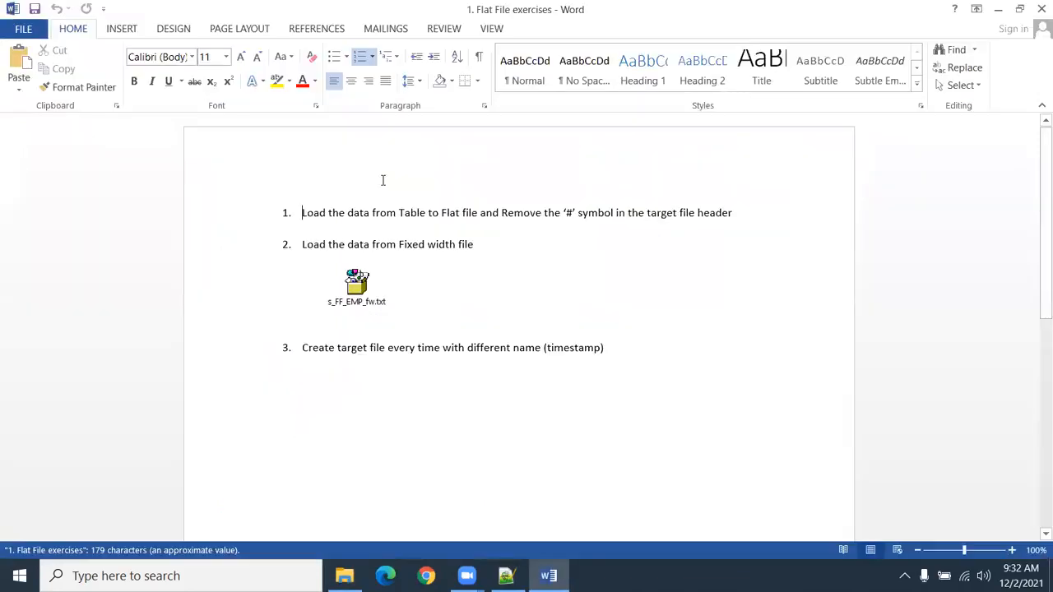
Paste the copied date-format scenarios as new list items below exercise 3.
click(605, 354)
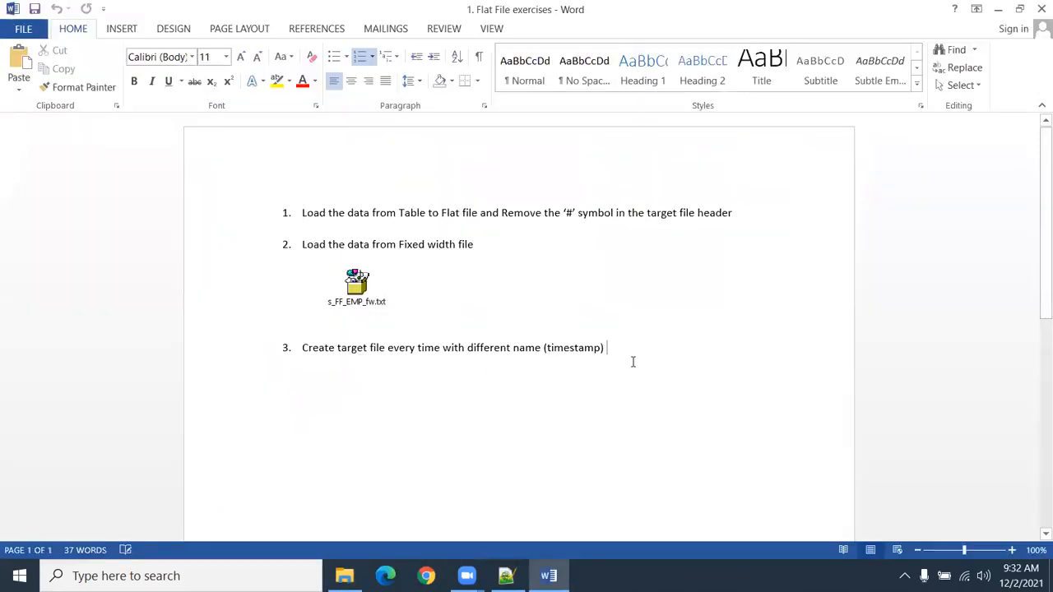
key(Return)
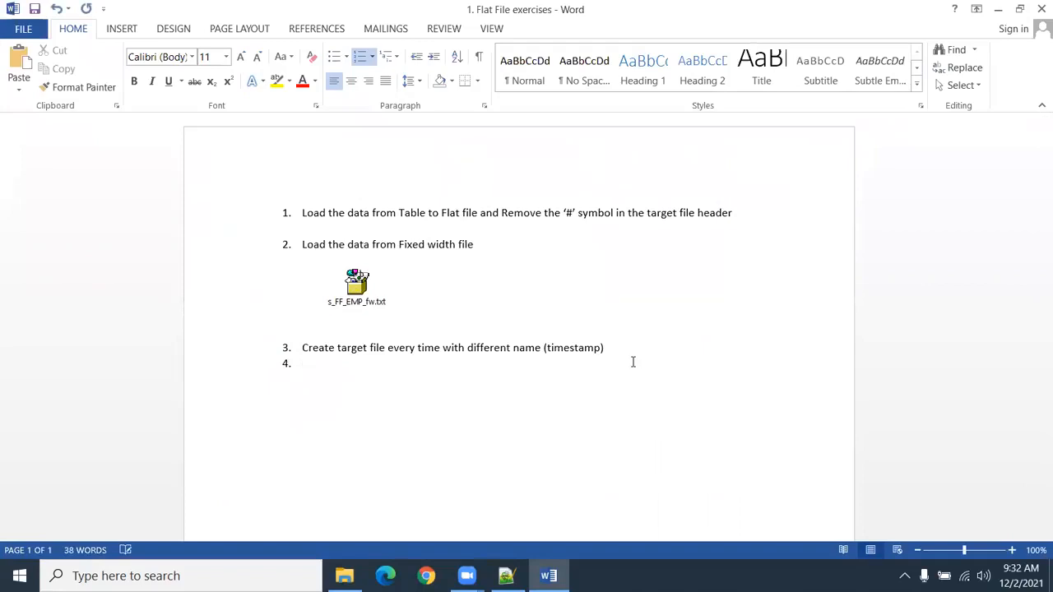
key(ctrl+v)
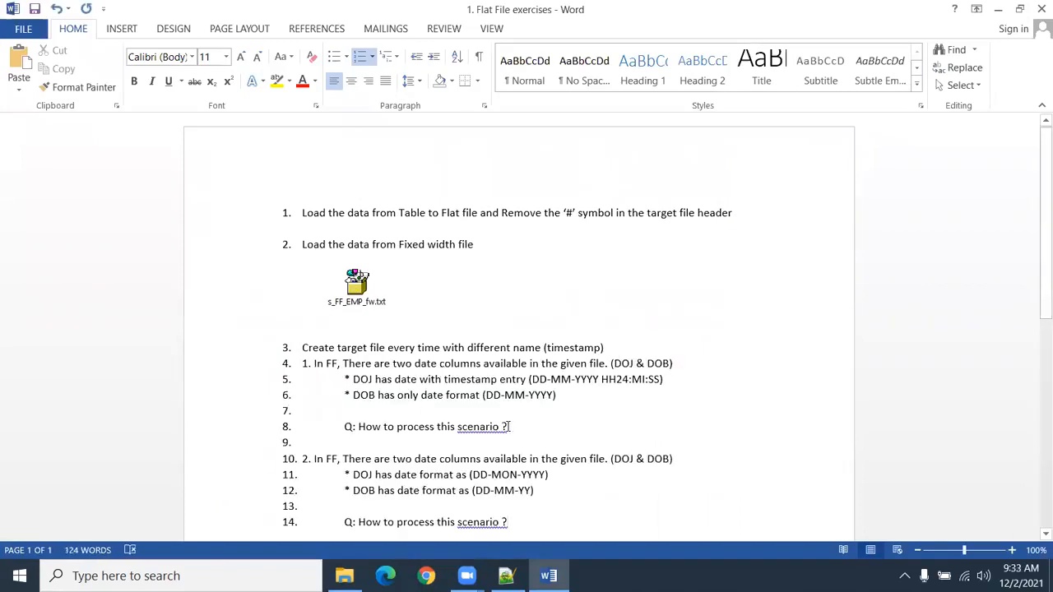
Convert the first scenario's DOJ, DOB and question lines from numbered items to bullets.
drag(518, 426, 276, 385)
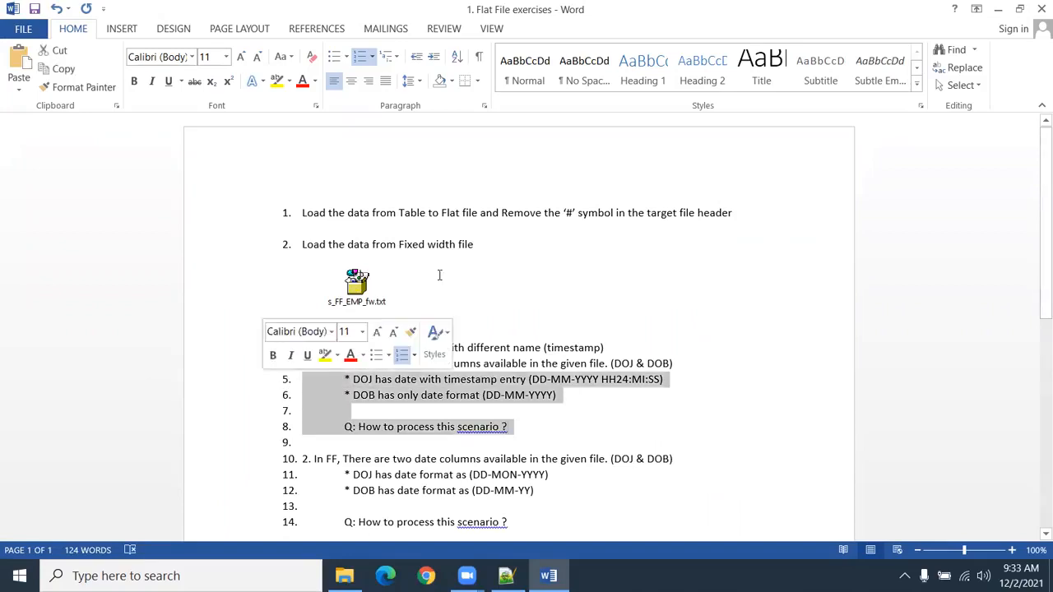
click(359, 56)
click(342, 57)
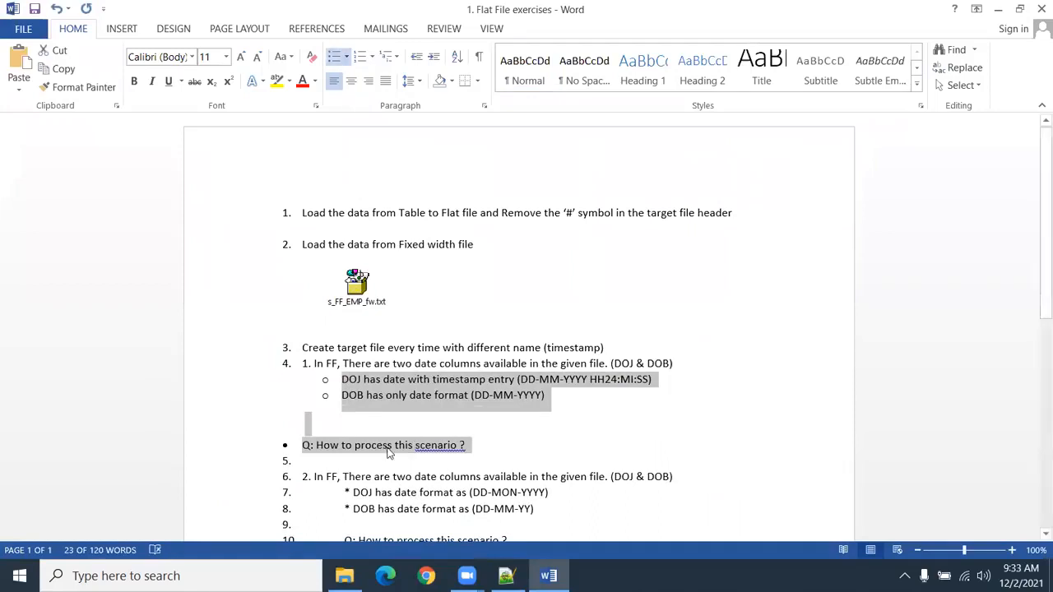
Remove the bullet from the first scenario's question line and the number from the blank line below it.
click(330, 406)
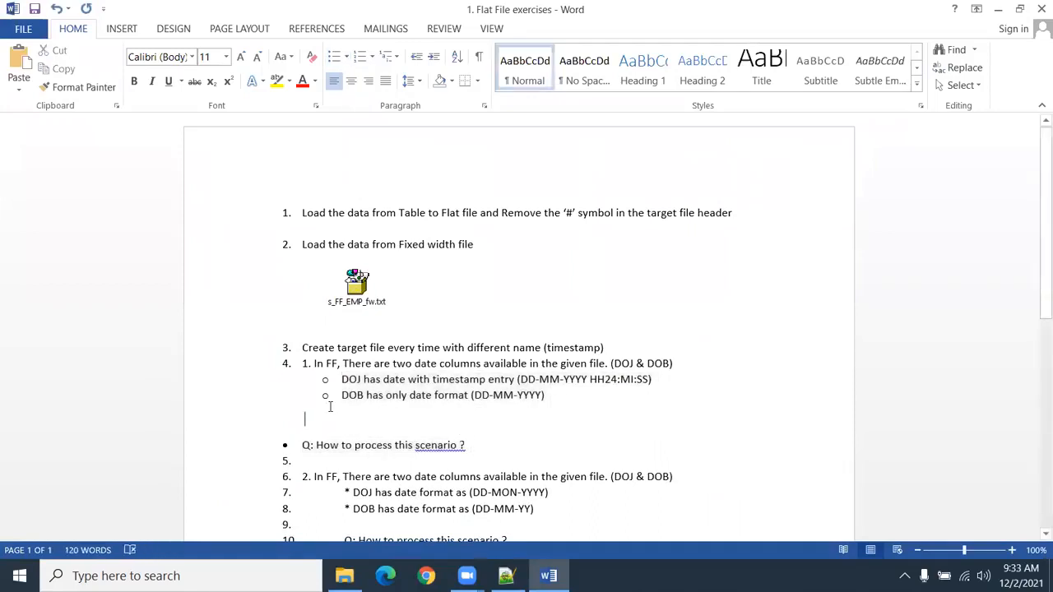
click(296, 445)
key(BackSpace)
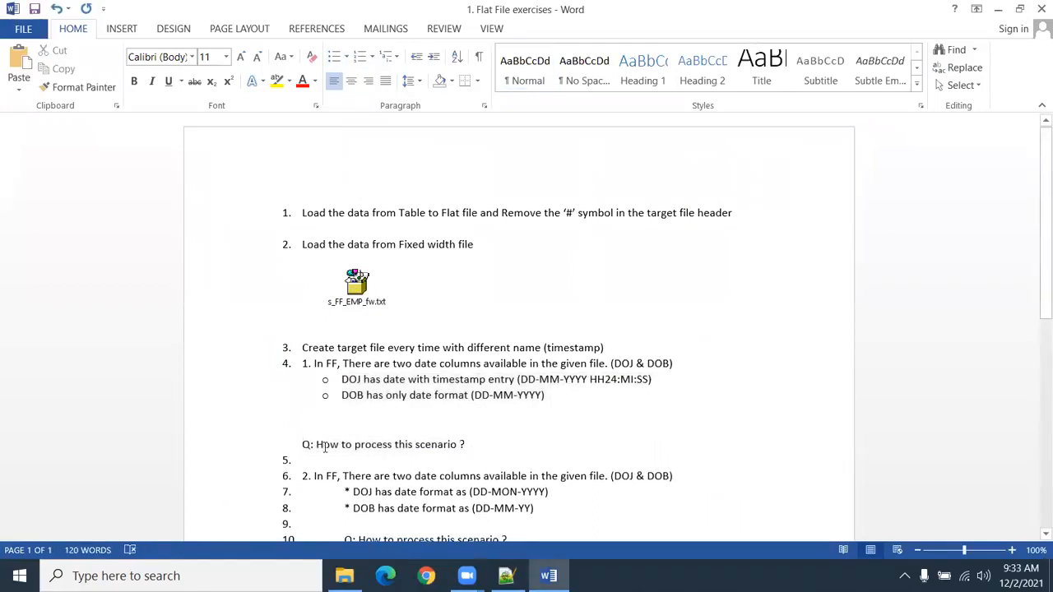
scroll(325, 447, down, 3)
click(301, 341)
key(BackSpace)
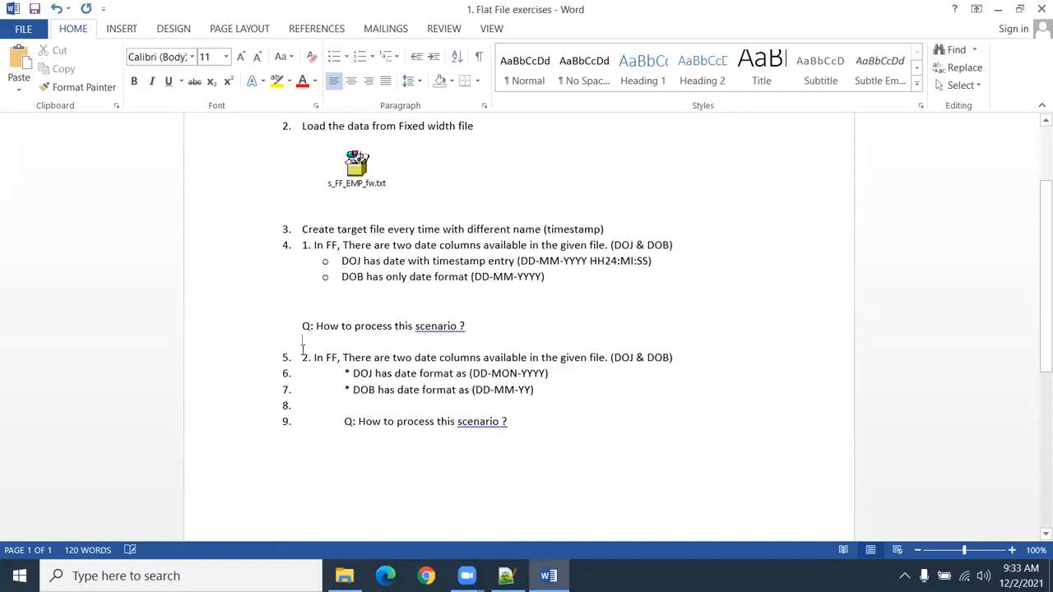
Remove the list numbering from the second scenario's DOJ, DOB and question lines, leaving them as plain text.
click(523, 423)
drag(333, 407, 251, 378)
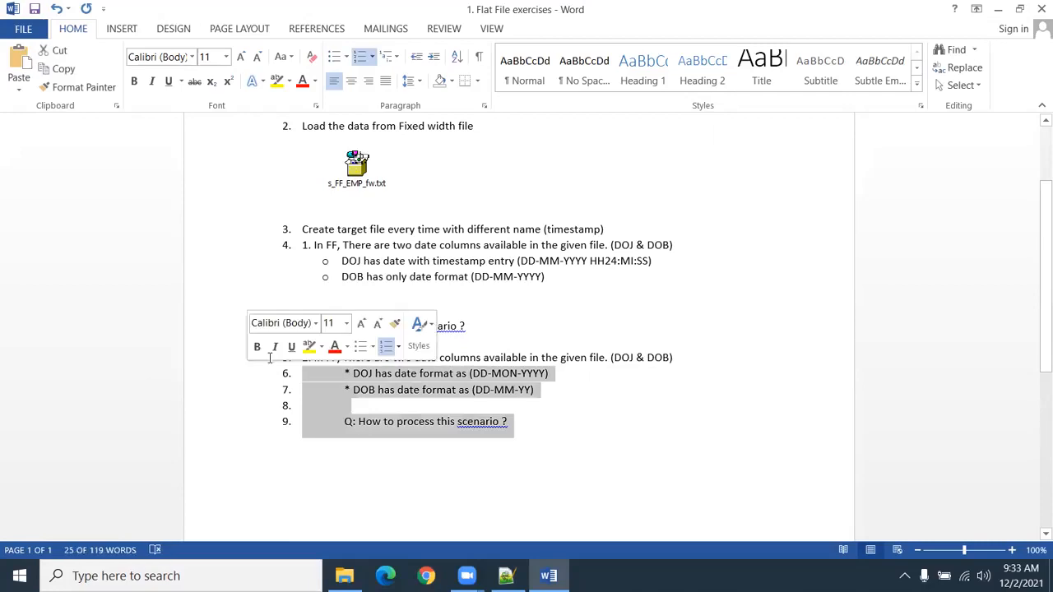
click(337, 58)
click(337, 57)
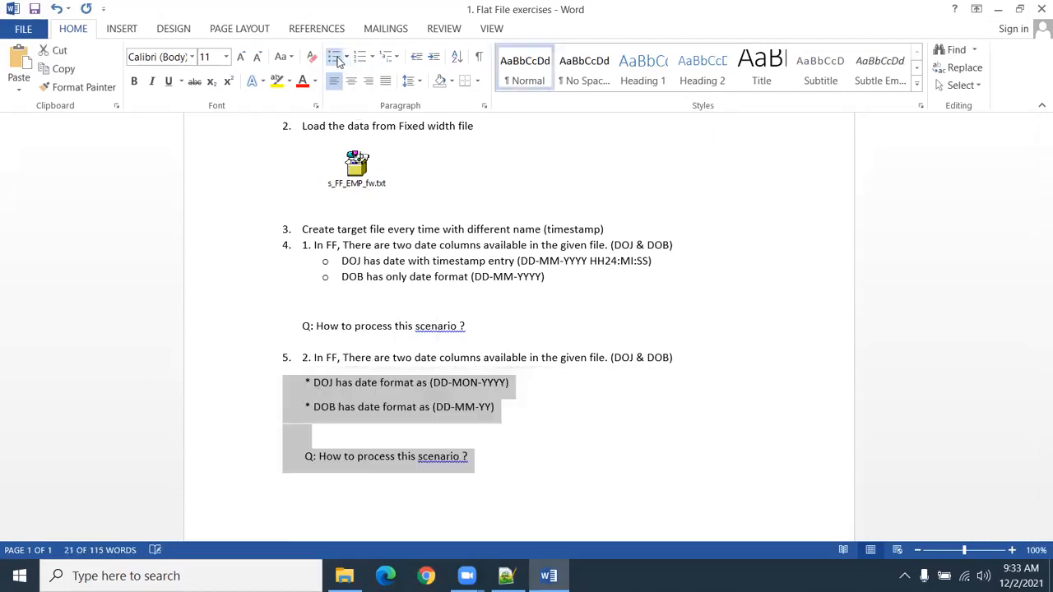
Delete the blank line and the extra indent before the second scenario's question.
click(338, 407)
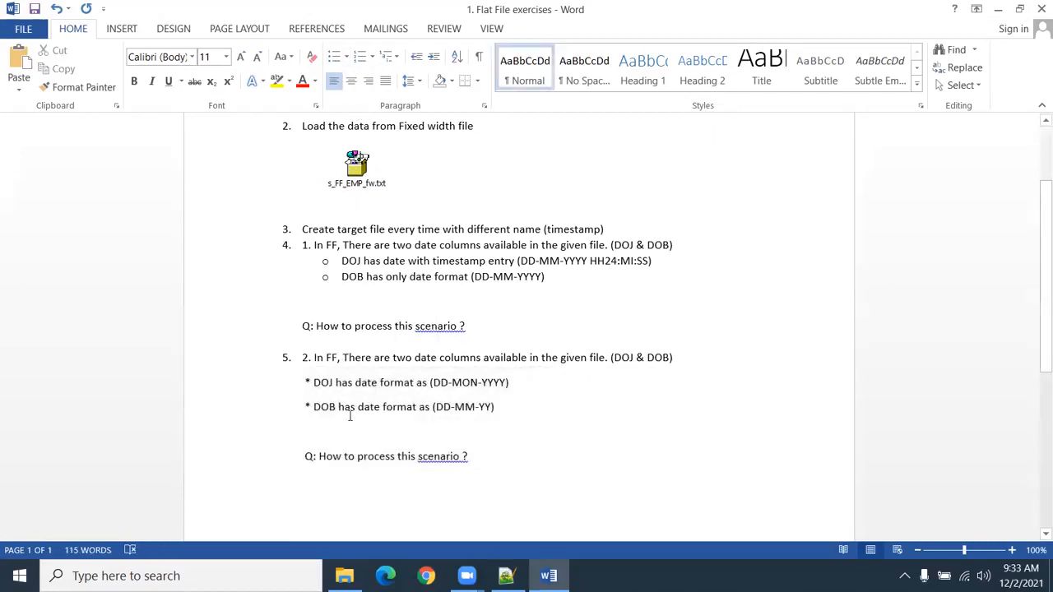
click(491, 460)
key(Delete)
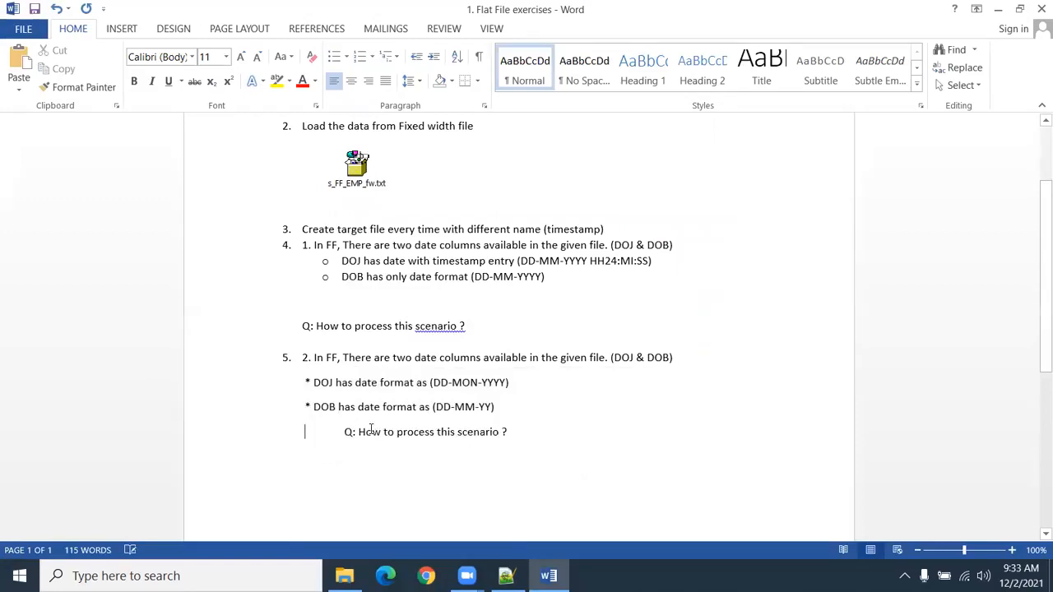
key(Delete)
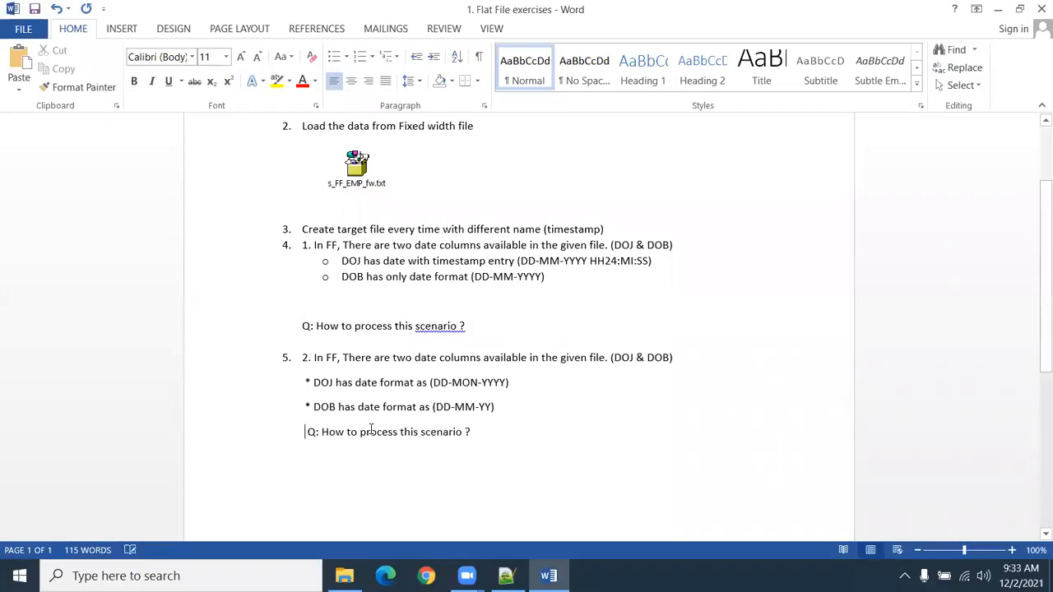
Delete the blank lines between the first scenario's DOB bullet and its question line.
key(Up)
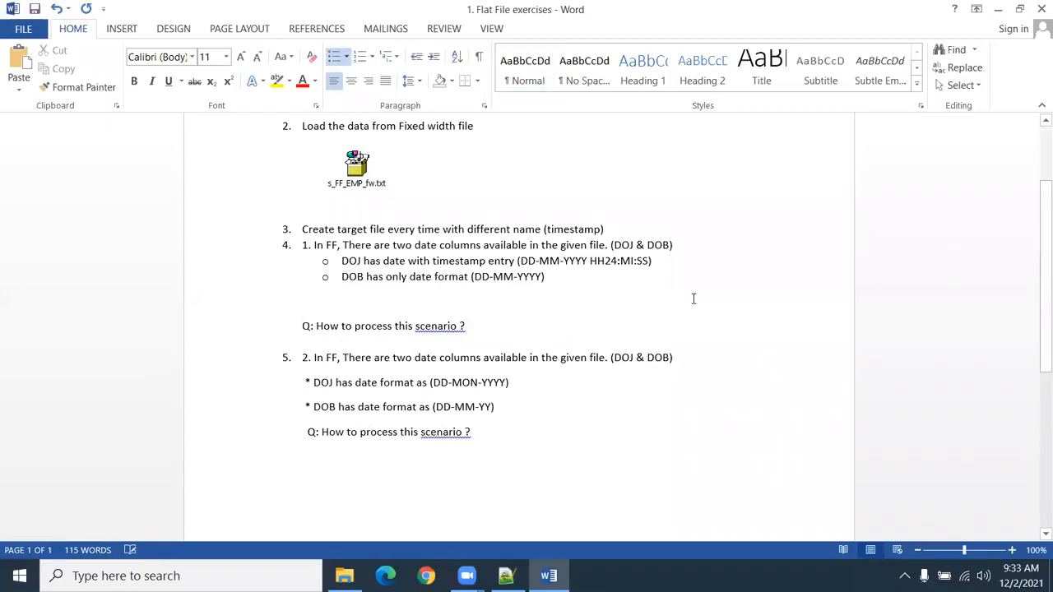
key(Delete)
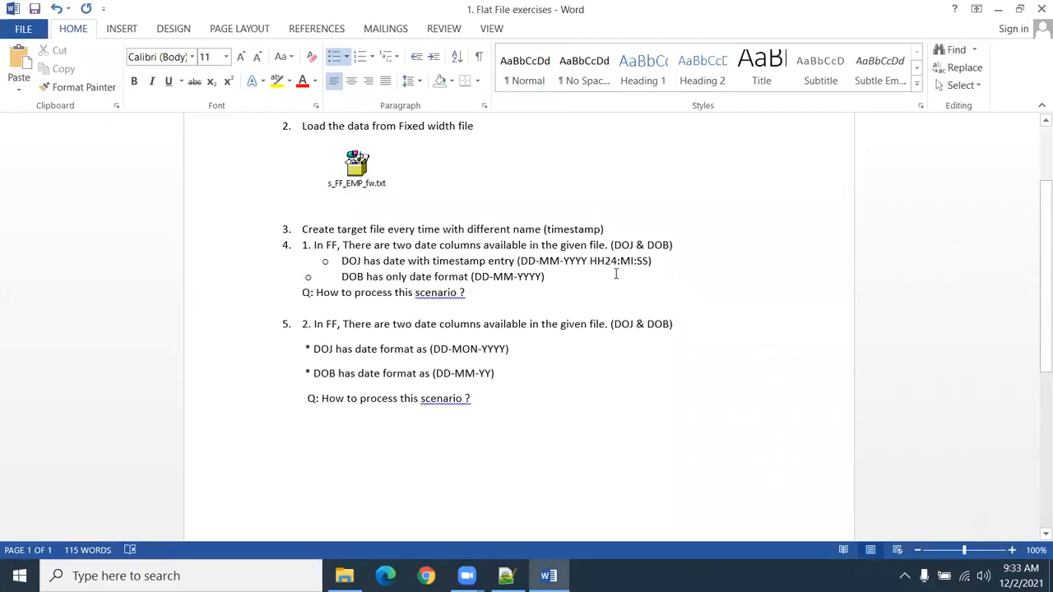
click(505, 390)
Insert an unnumbered blank line after item 3, the target file with timestamp exercise.
click(608, 231)
key(Return)
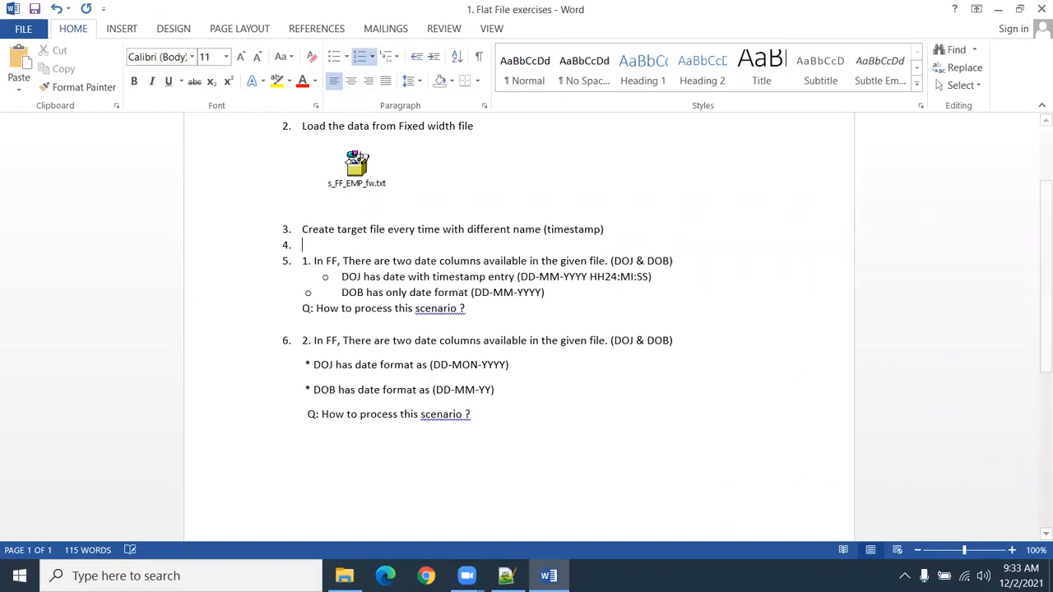
key(BackSpace)
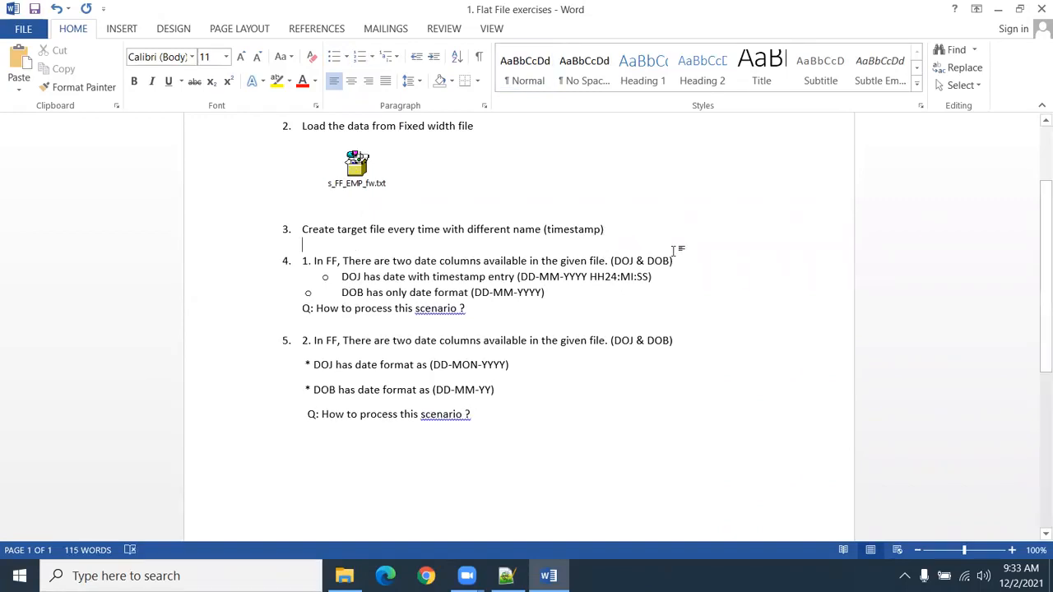
Accept the suggested correction "scenario?" in both scenarios' question lines and save the document.
right_click(454, 312)
click(493, 324)
right_click(463, 413)
click(495, 429)
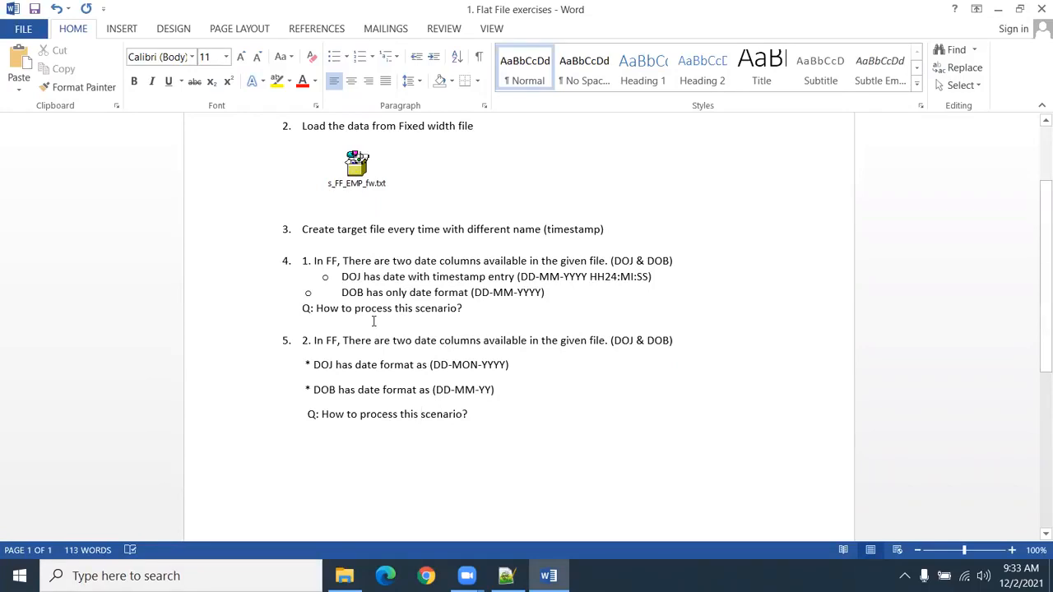
click(309, 280)
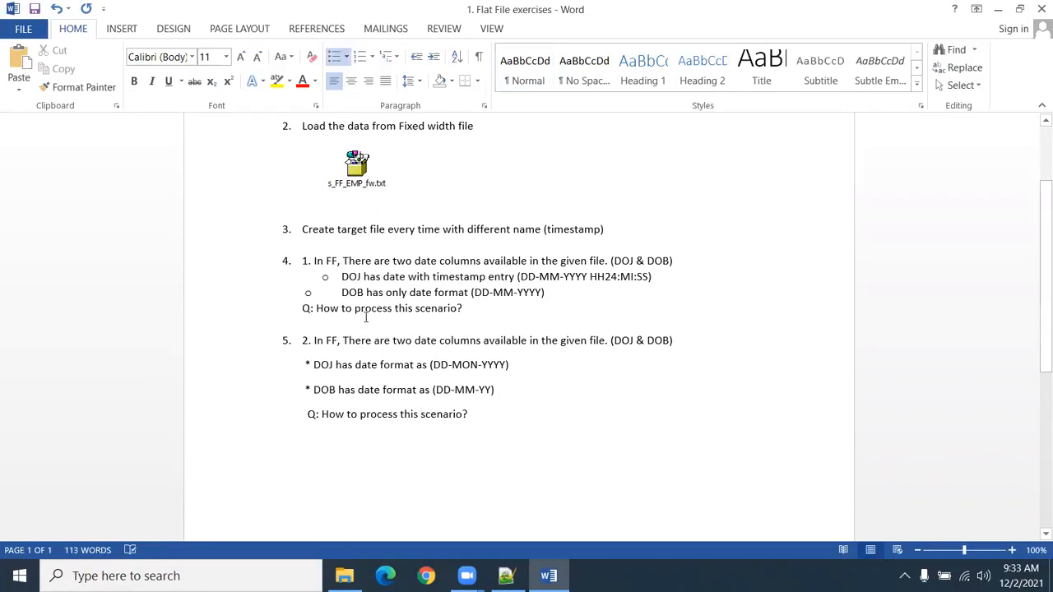
key(ctrl+s)
drag(553, 294, 341, 277)
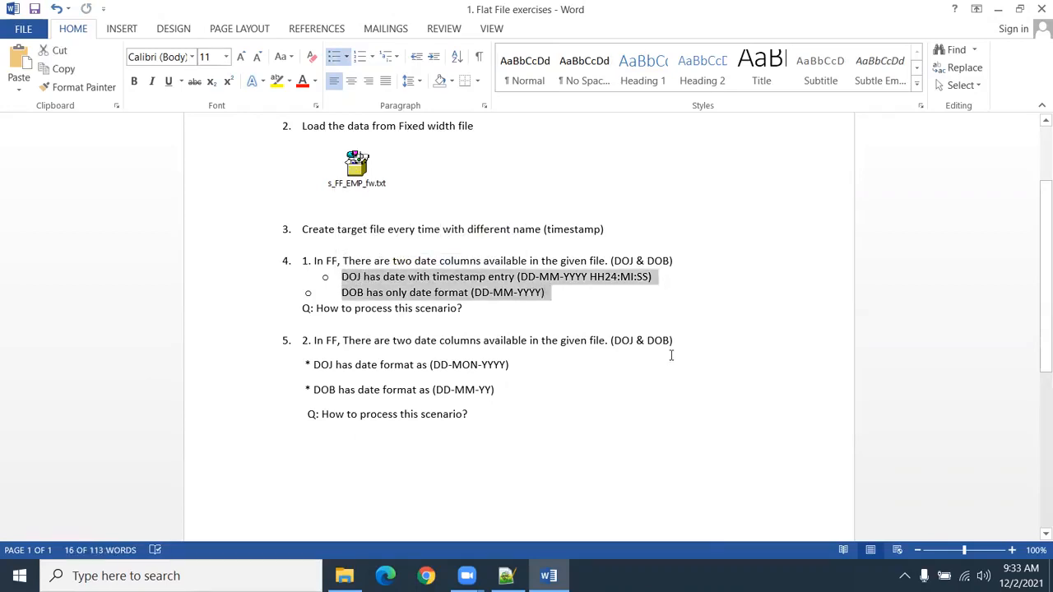
click(491, 192)
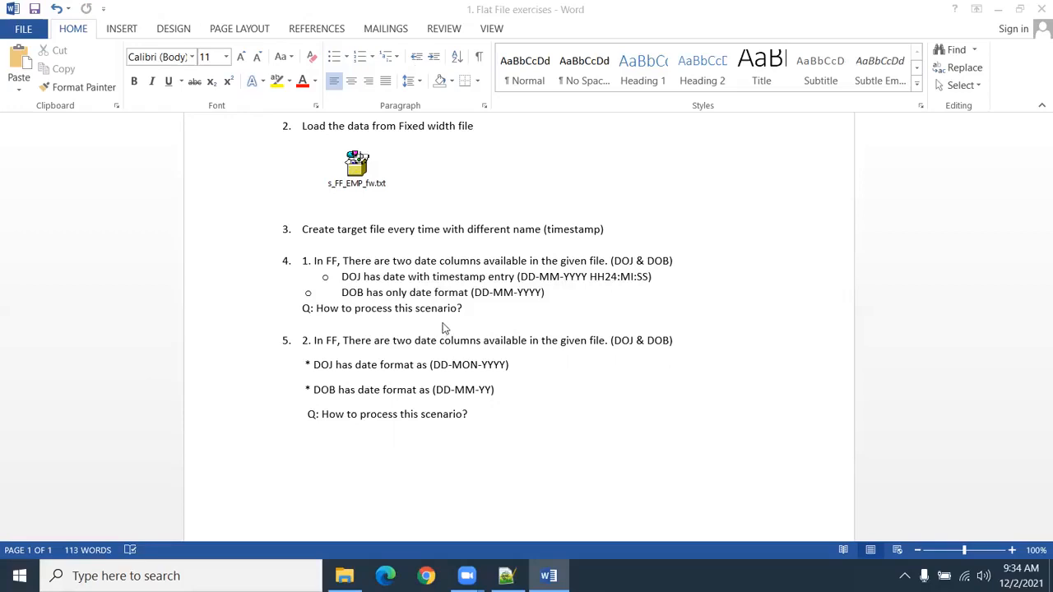
click(443, 249)
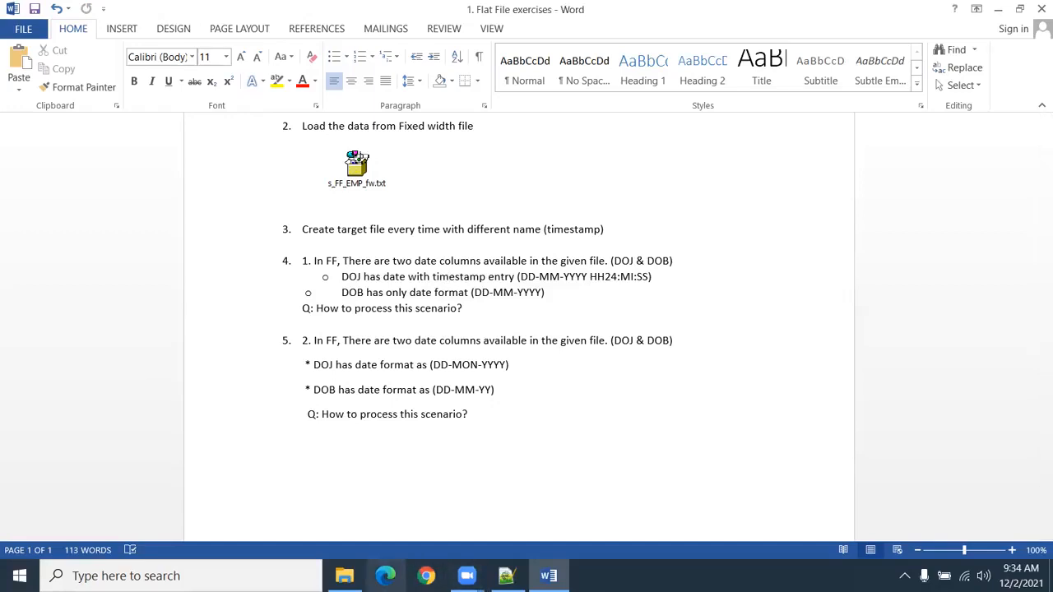
Switch to the Infa Exercise folder in File Explorer and close its window.
mouse_move(344, 577)
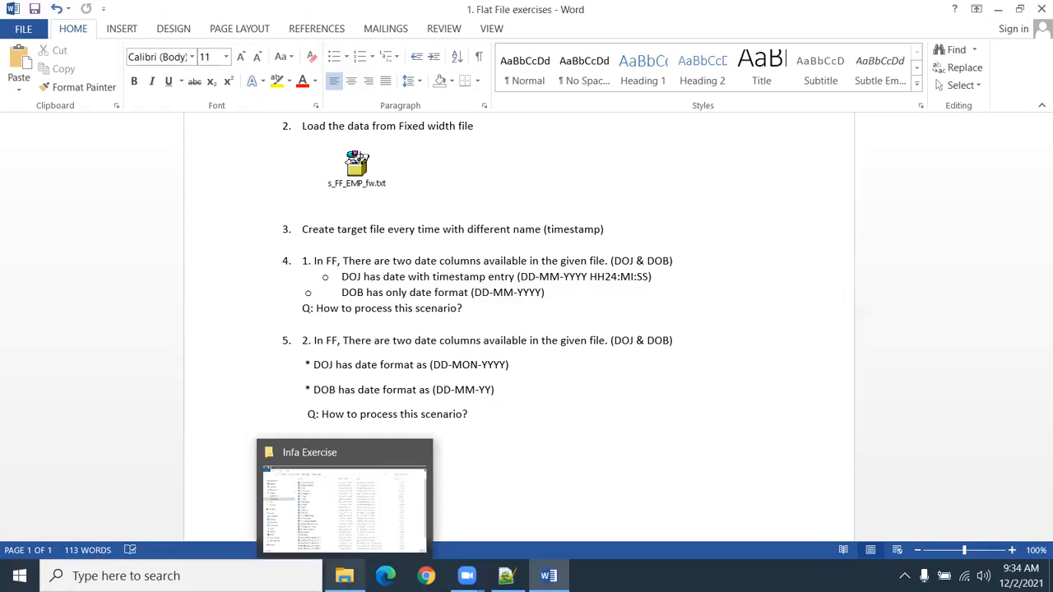
click(330, 504)
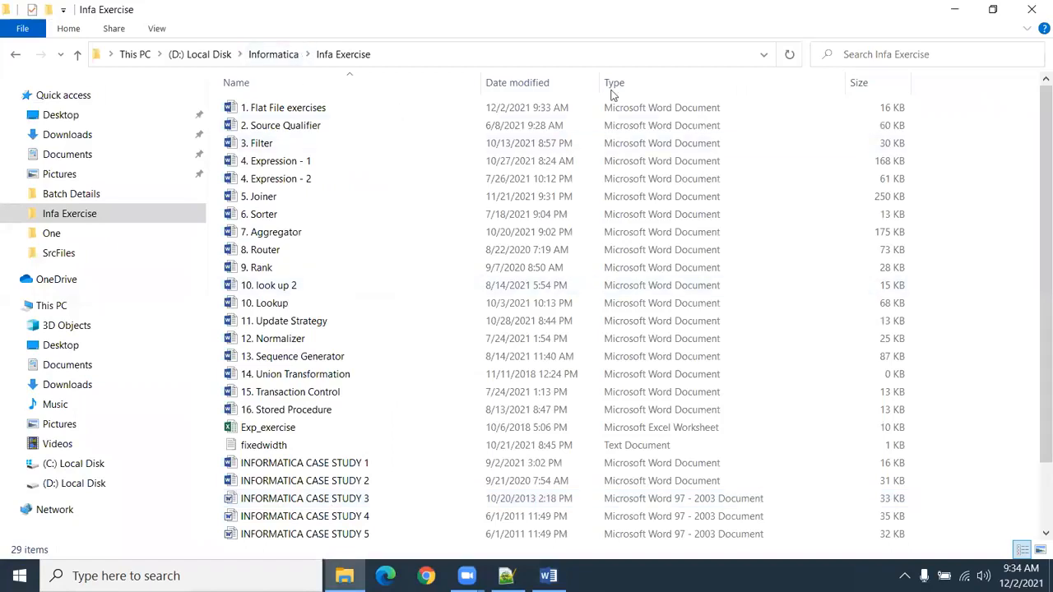
click(1031, 9)
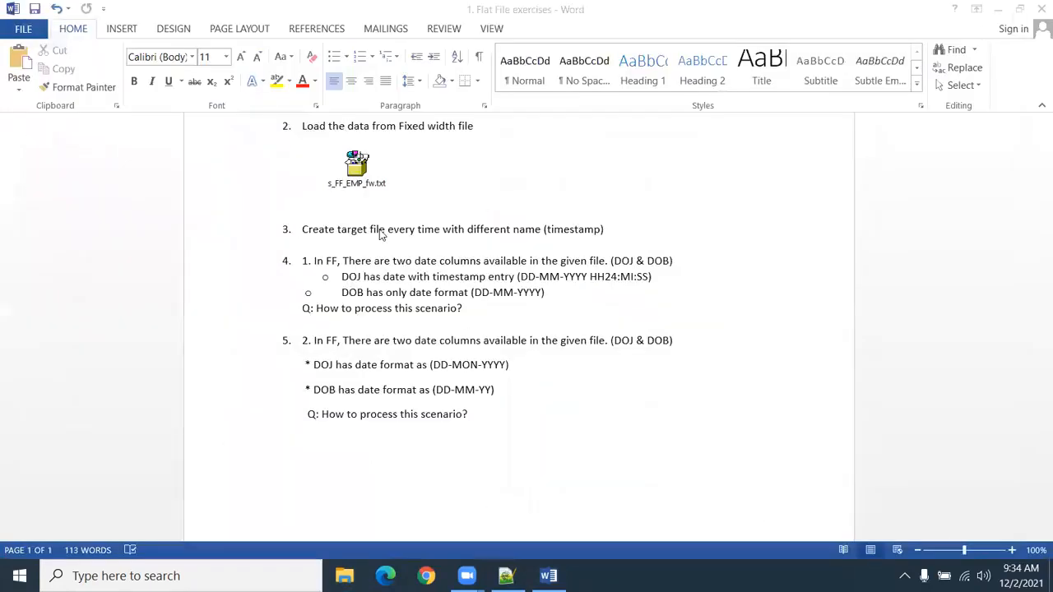
scroll(309, 524, up, 3)
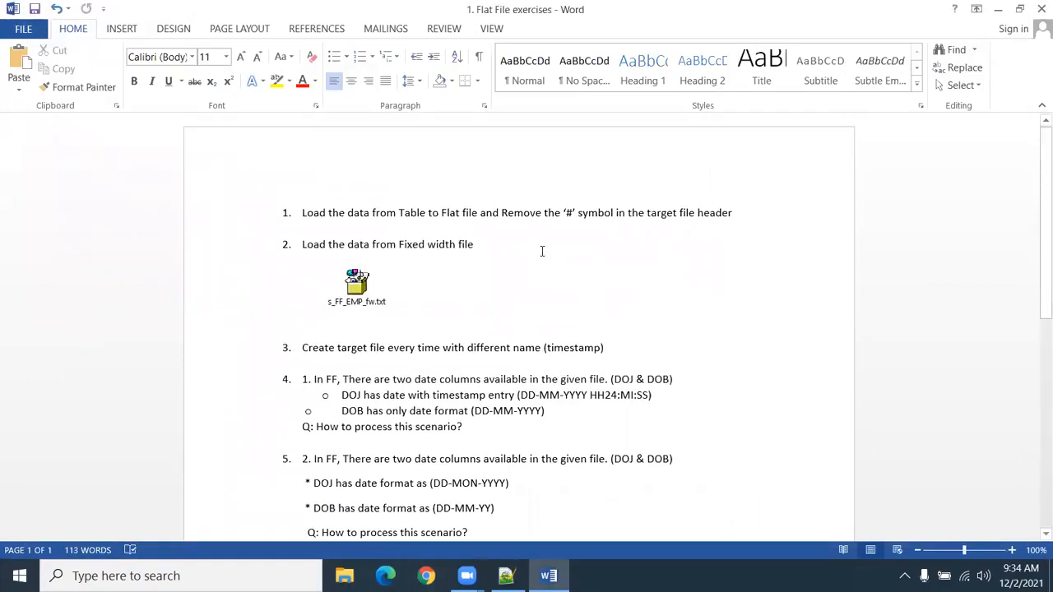
scroll(542, 251, down, 4)
drag(470, 335, 287, 245)
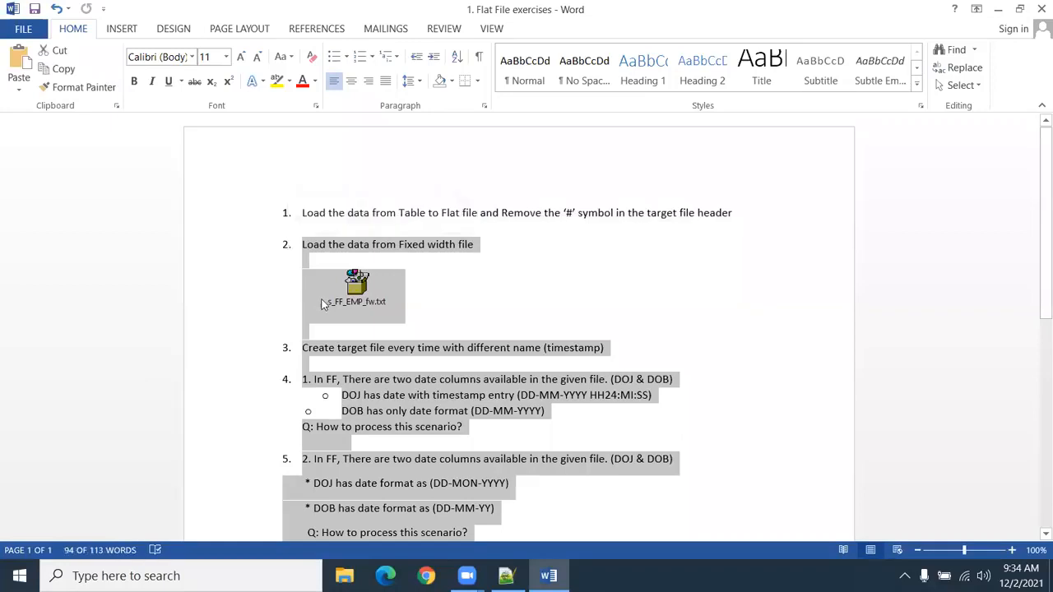
click(321, 330)
scroll(345, 360, down, 3)
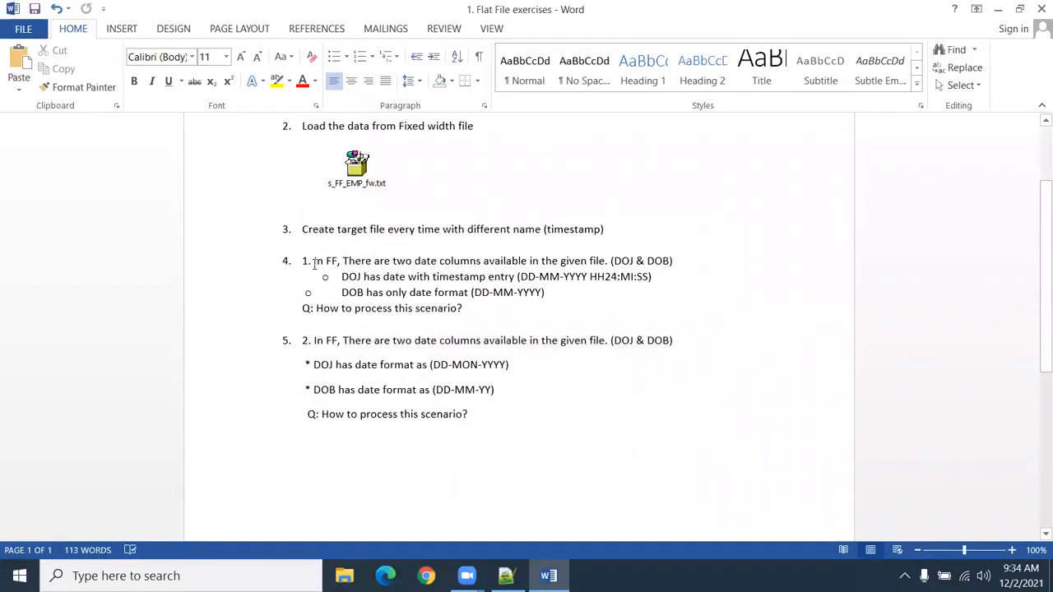
Delete the redundant typed prefixes "1." and "2." from the start of list items 4 and 5.
click(313, 263)
key(BackSpace)
key(BackSpace)
key(BackSpace)
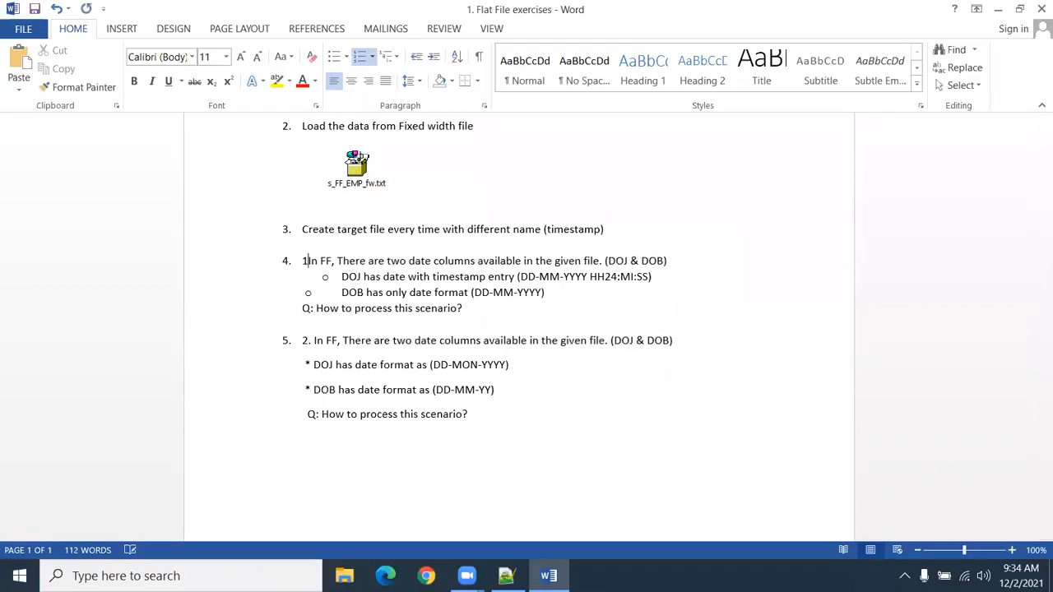
click(313, 341)
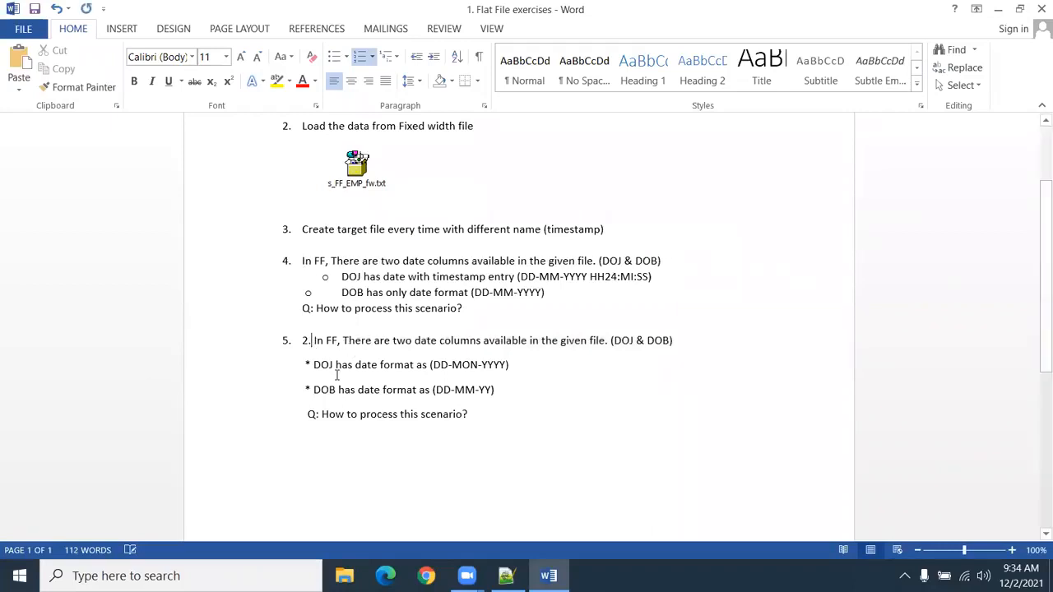
key(BackSpace)
key(BackSpace)
key(BackSpace)
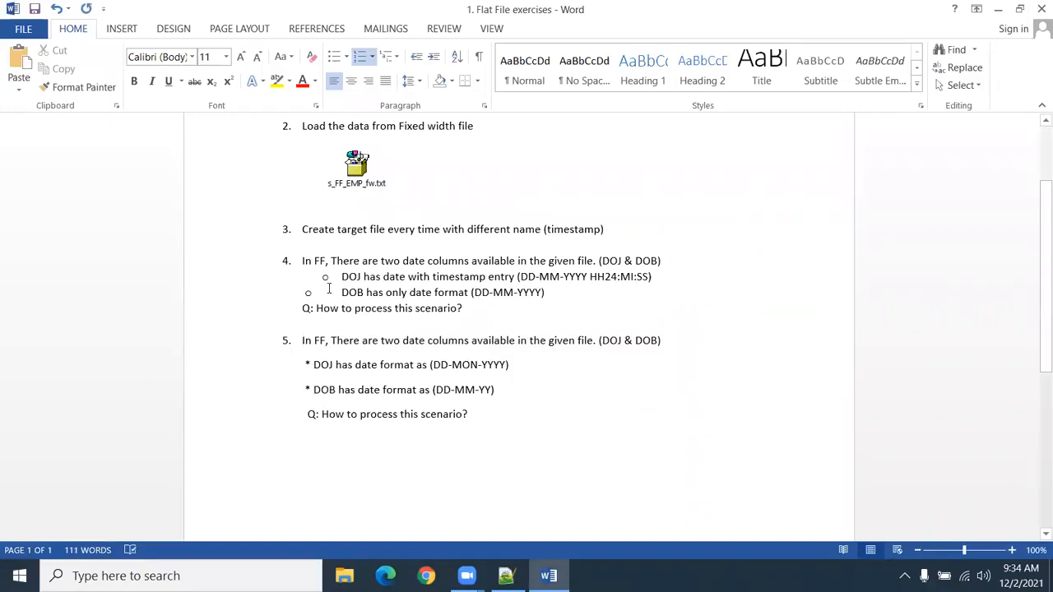
Reapply the bullets to the first scenario's DOJ and DOB lines so both share the same indent.
drag(552, 292, 282, 294)
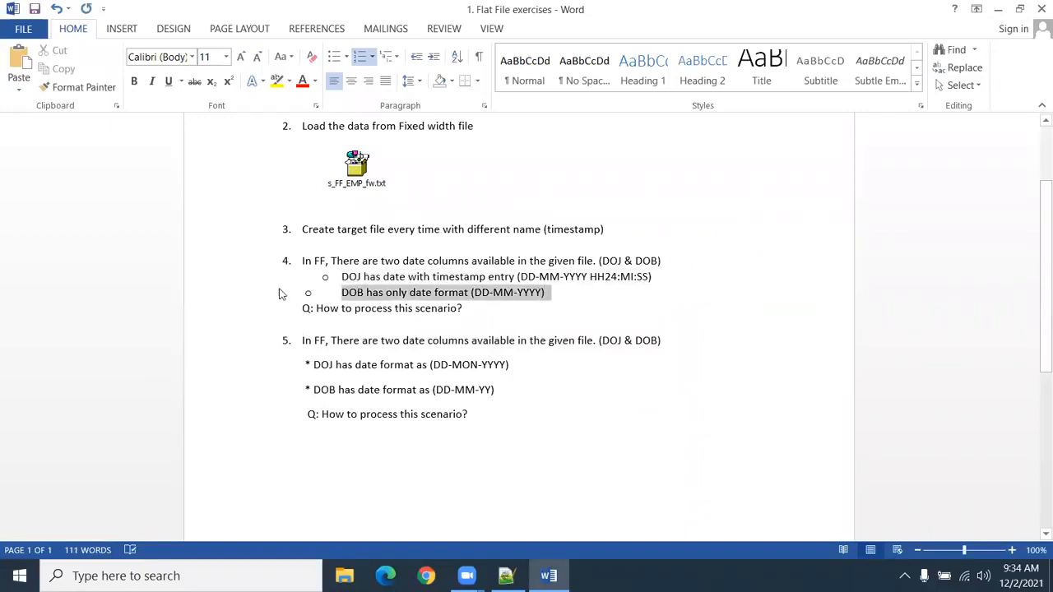
shift+click(334, 283)
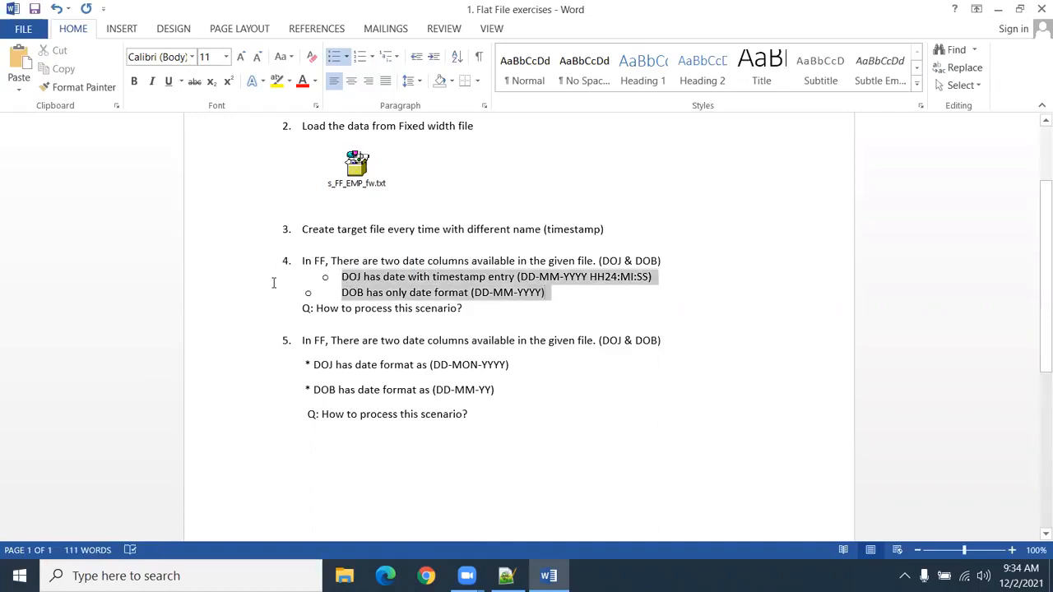
click(337, 56)
click(337, 56)
click(365, 329)
Format the second scenario's DOJ and DOB lines as hollow-circle bullets in place of the asterisks.
drag(497, 389, 277, 376)
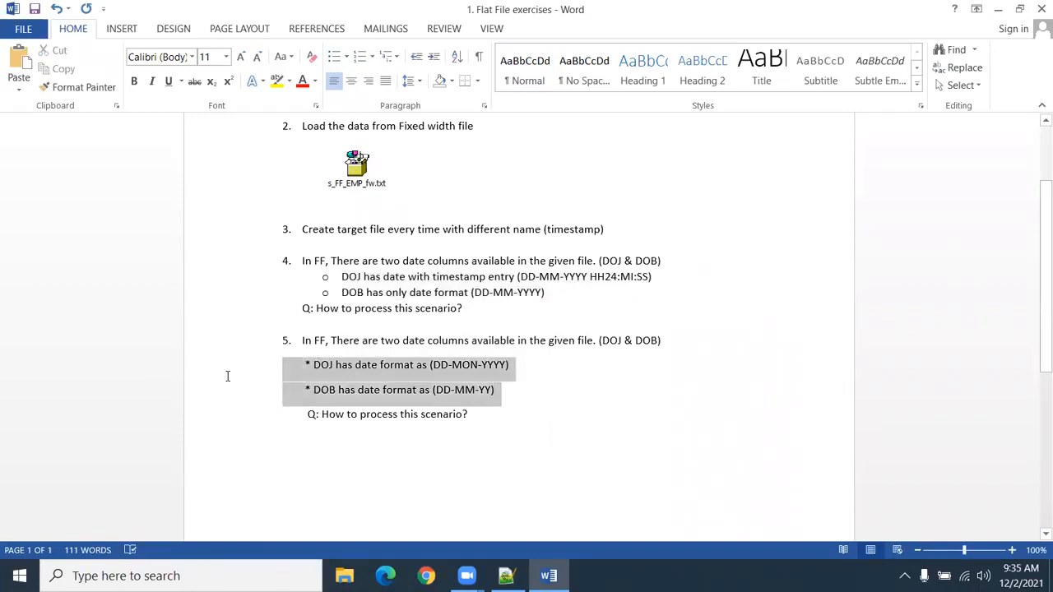
click(337, 57)
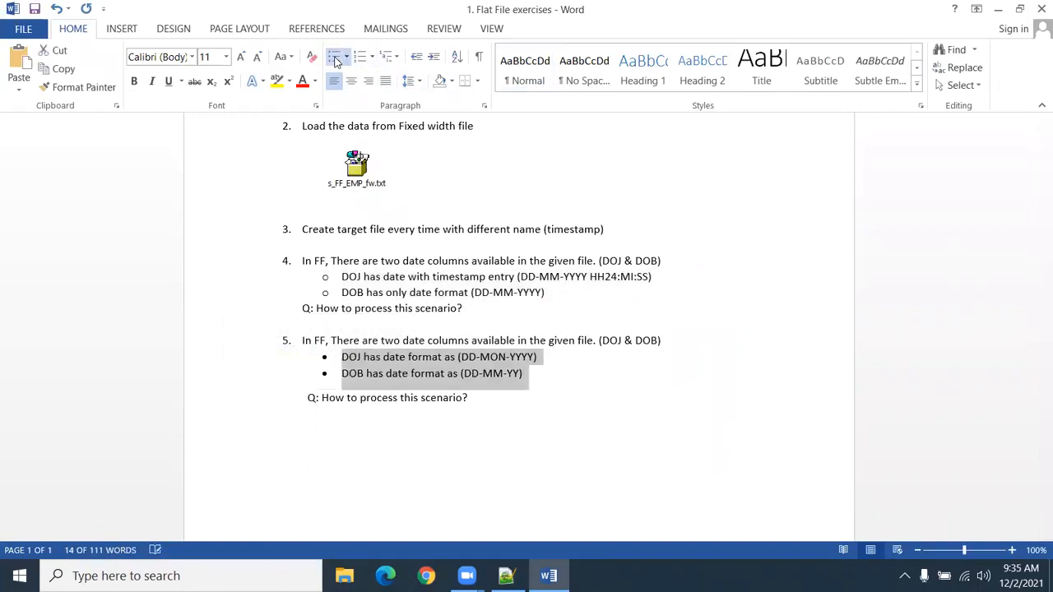
click(335, 58)
click(335, 57)
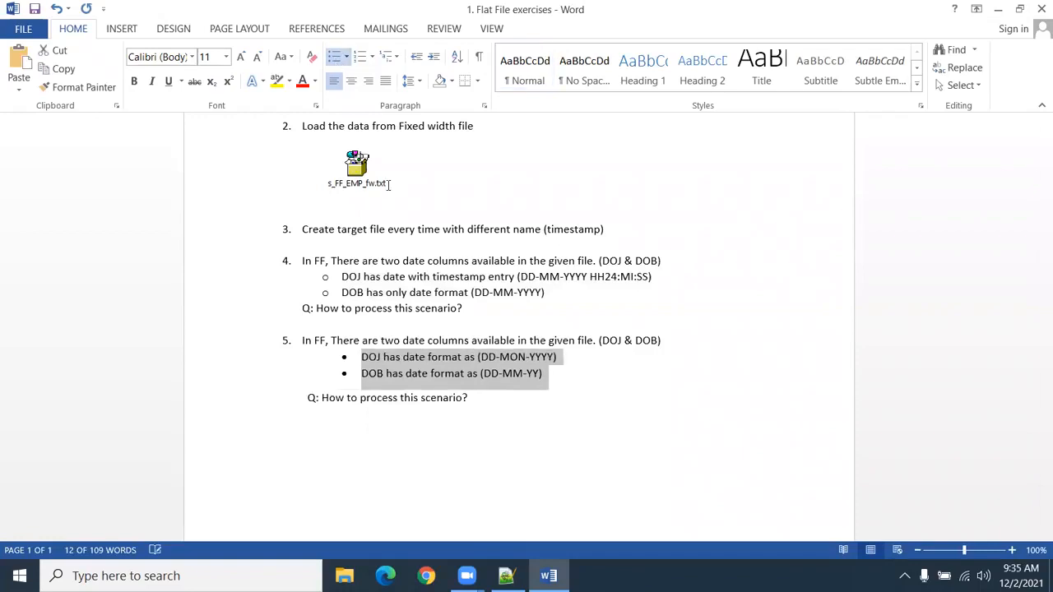
click(338, 57)
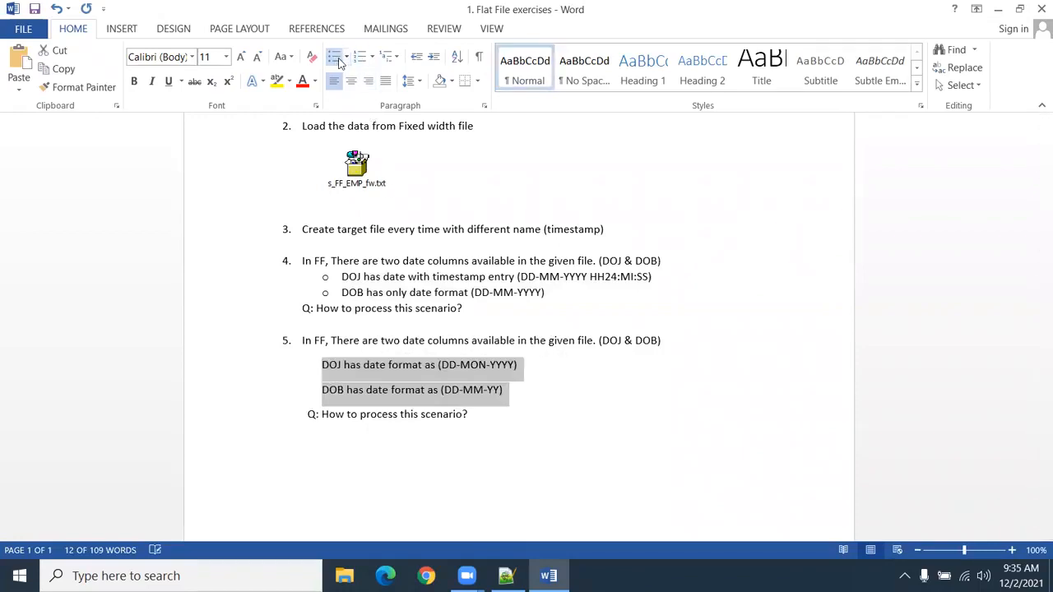
click(347, 58)
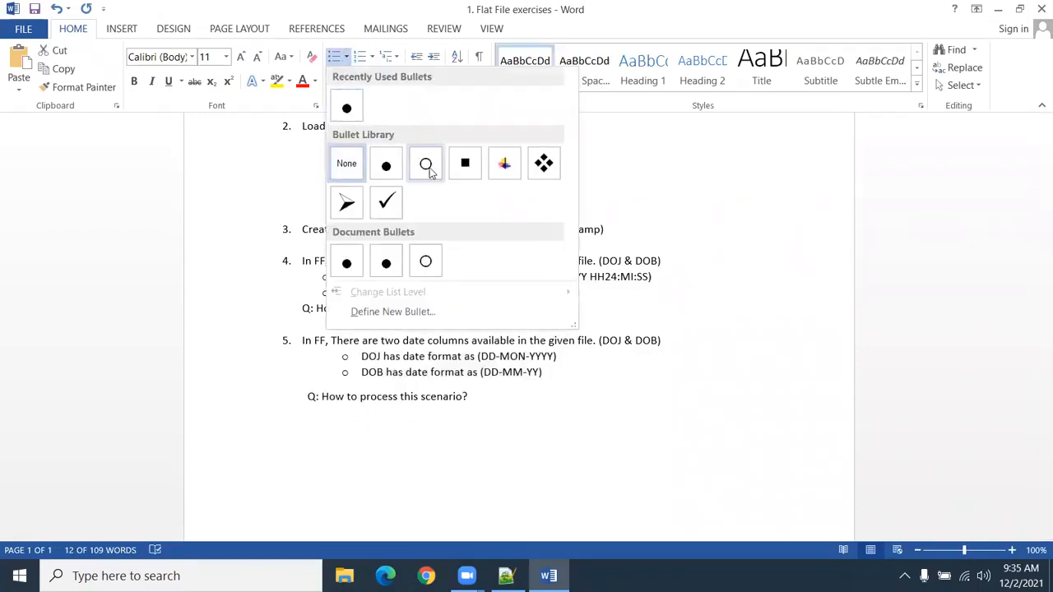
click(429, 170)
click(580, 308)
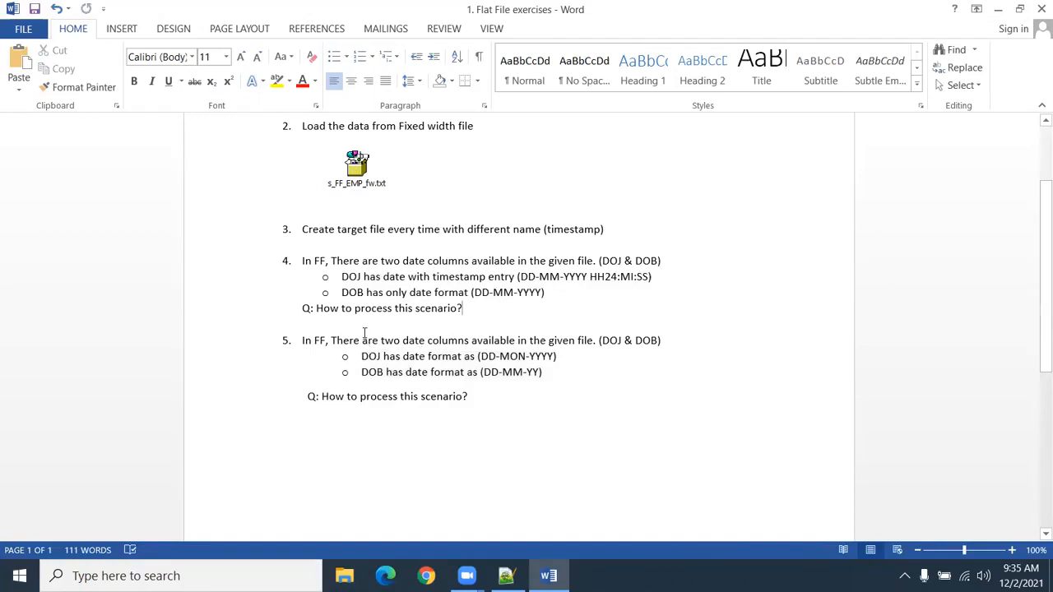
Review the numbered exercises and the layout of both date-format scenarios across the whole document.
click(418, 392)
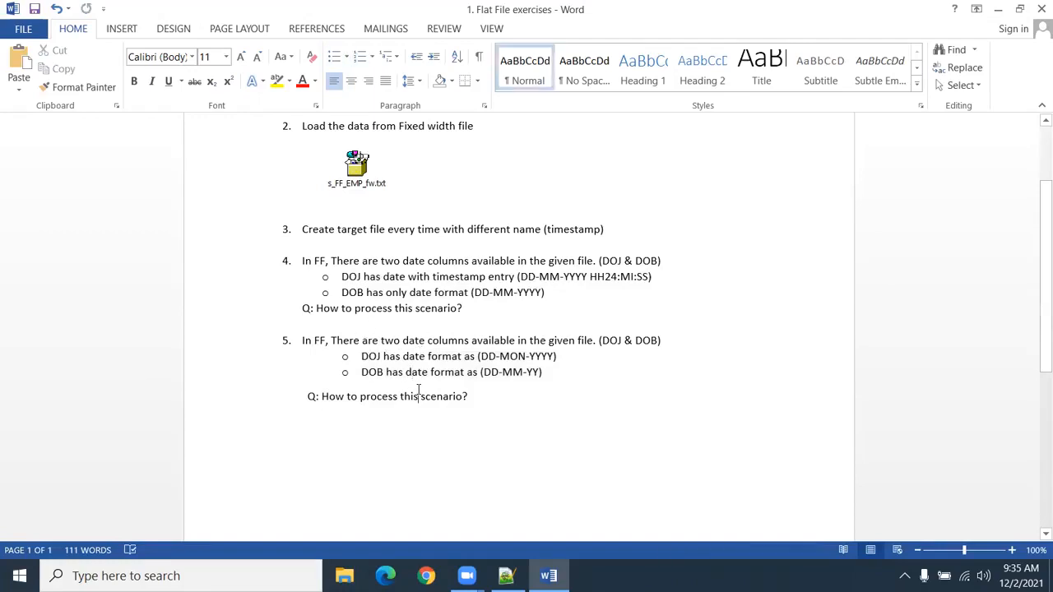
key(End)
scroll(488, 241, up, 3)
scroll(488, 241, down, 11)
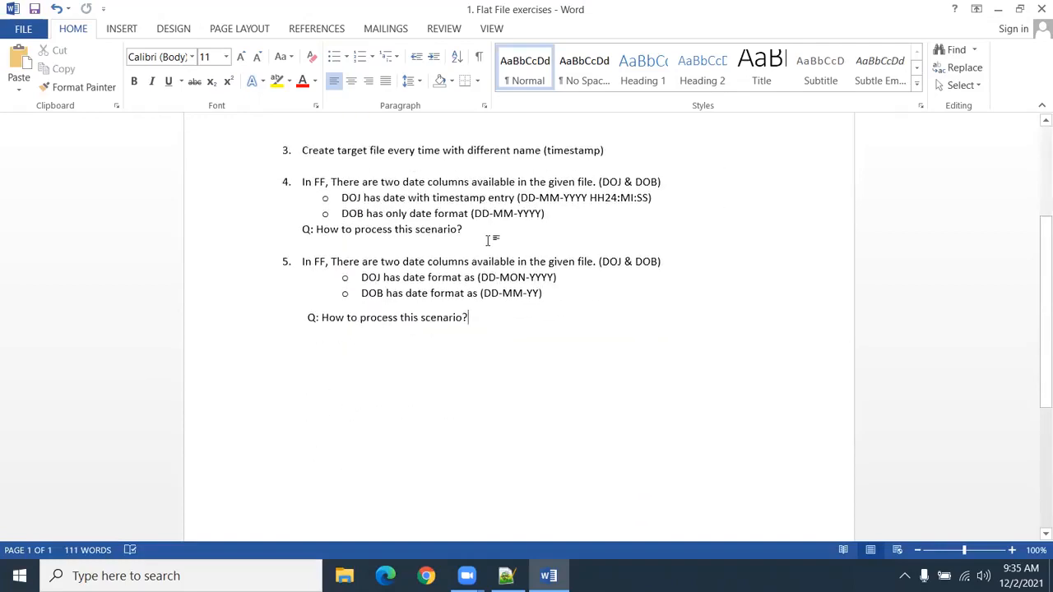
scroll(488, 241, up, 4)
scroll(487, 240, up, 3)
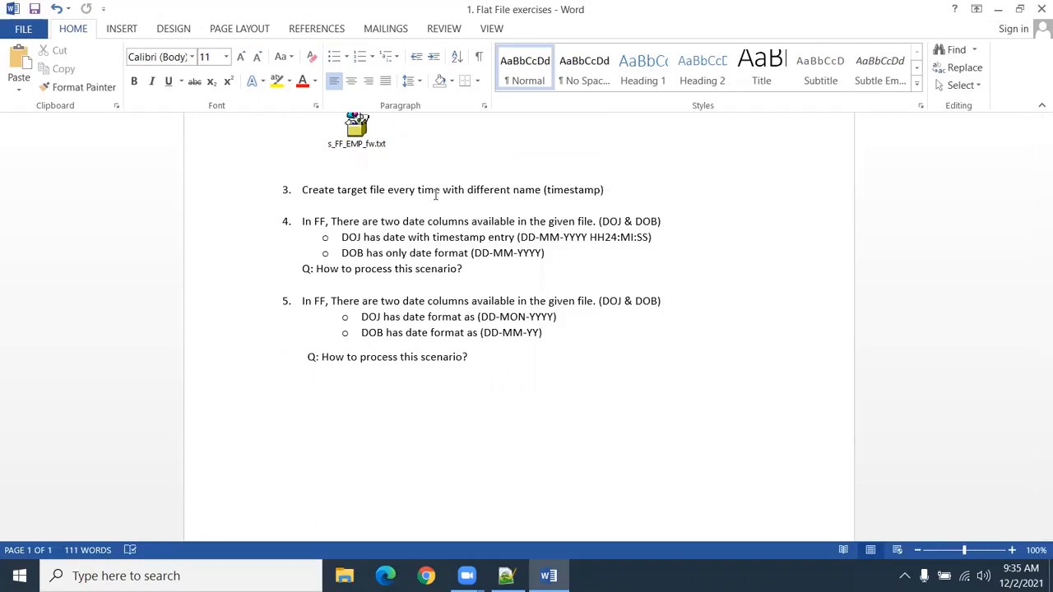
click(534, 284)
scroll(534, 284, up, 3)
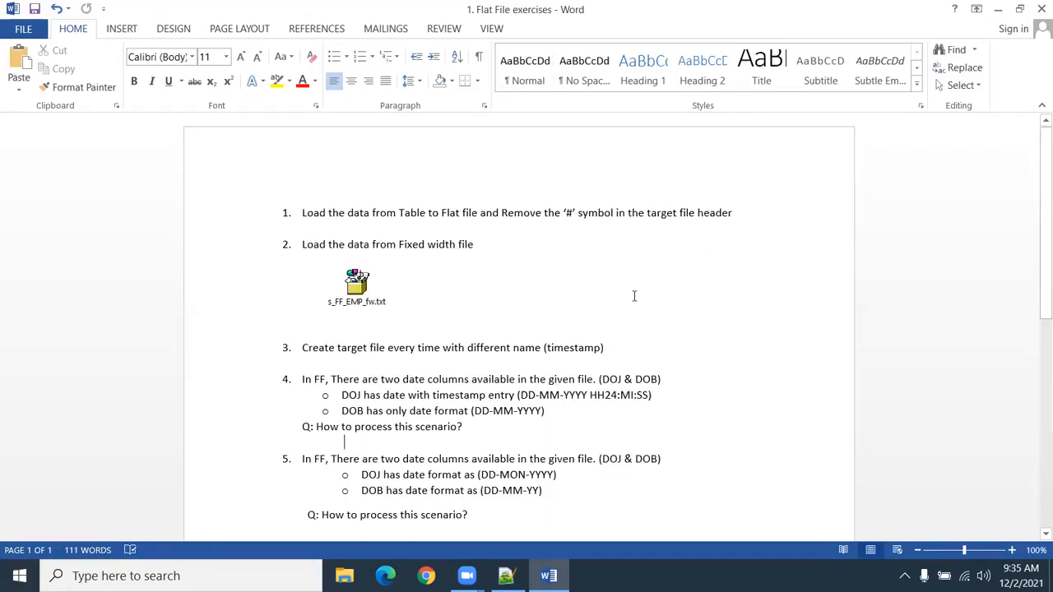
Close the Flat File exercises document and open File Explorer.
click(1038, 8)
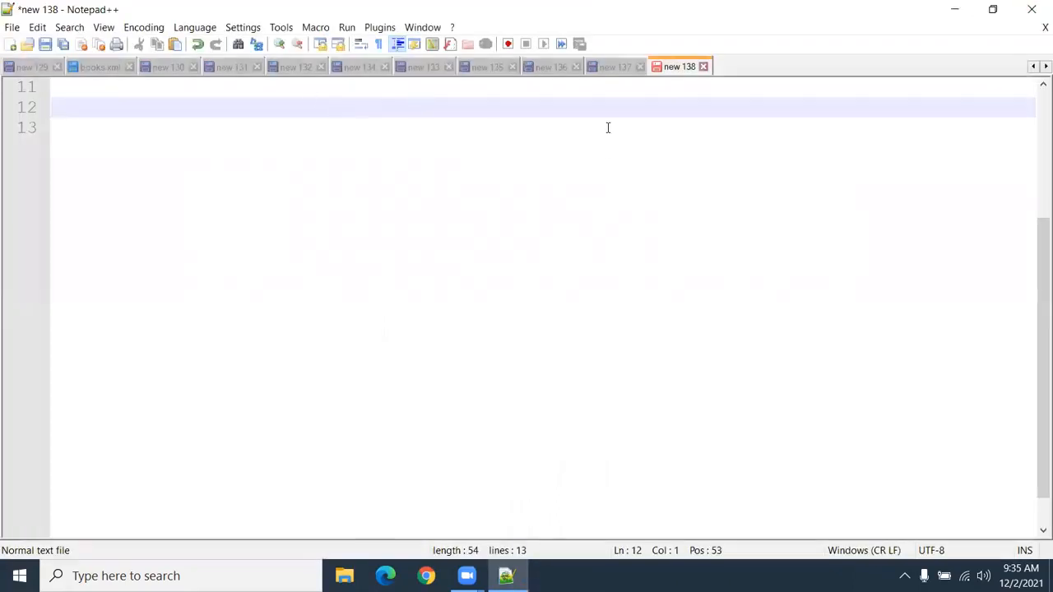
click(345, 575)
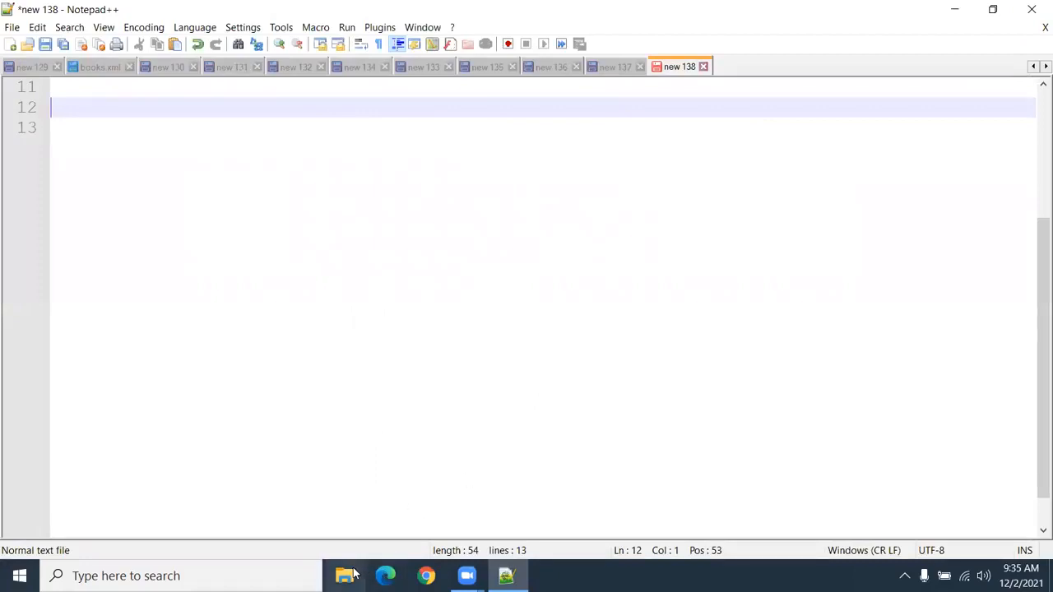